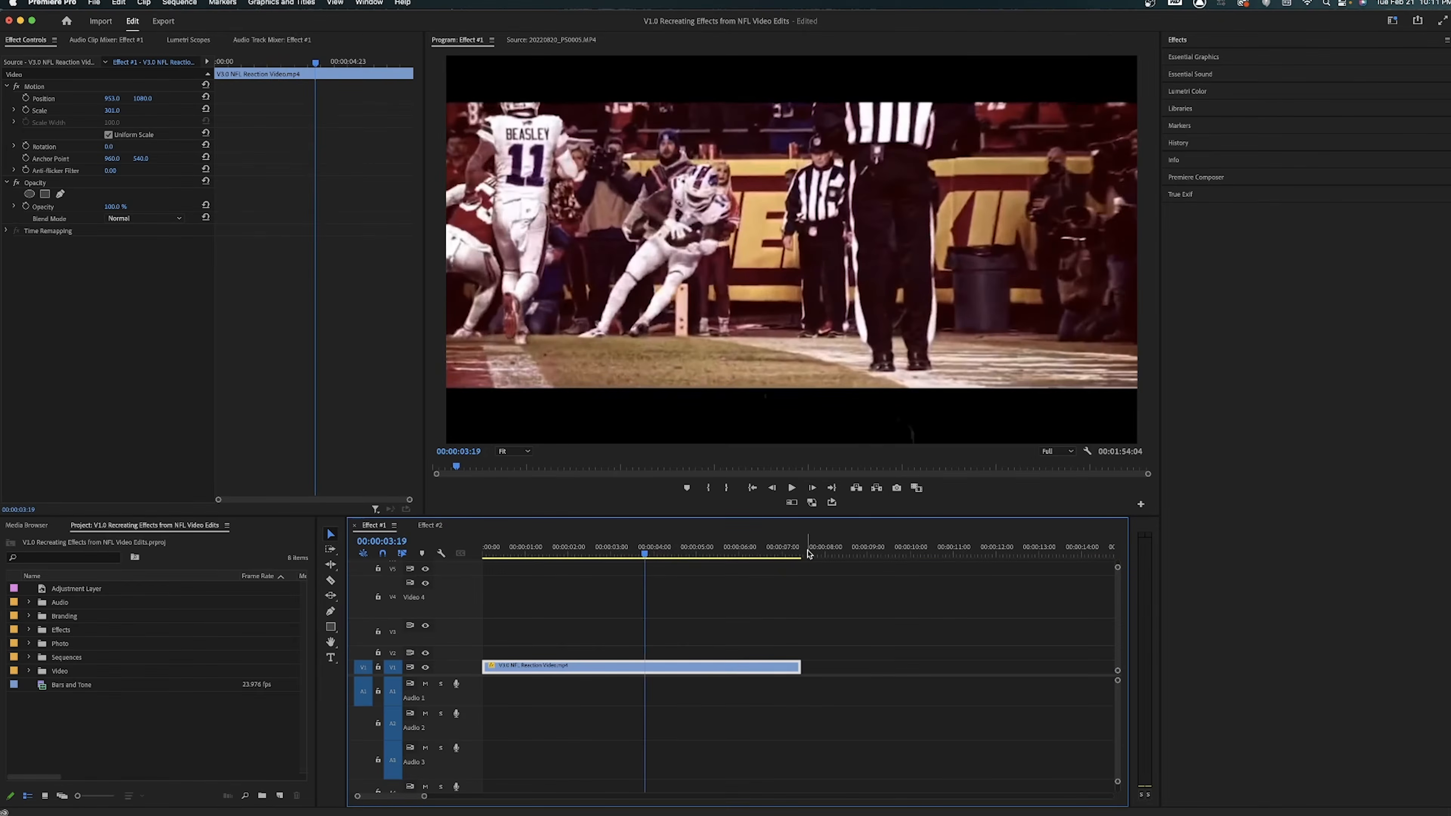
Step: Play the NFL reaction reference clip and examine the section around 00:00:05 frame by frame
key("space")
key("space")
left_click_drag(701, 551, 679, 546)
key("Right")
key("Right")
key("Right")
key("Right")
key("Right")
key("Right")
key("Right")
key("Right")
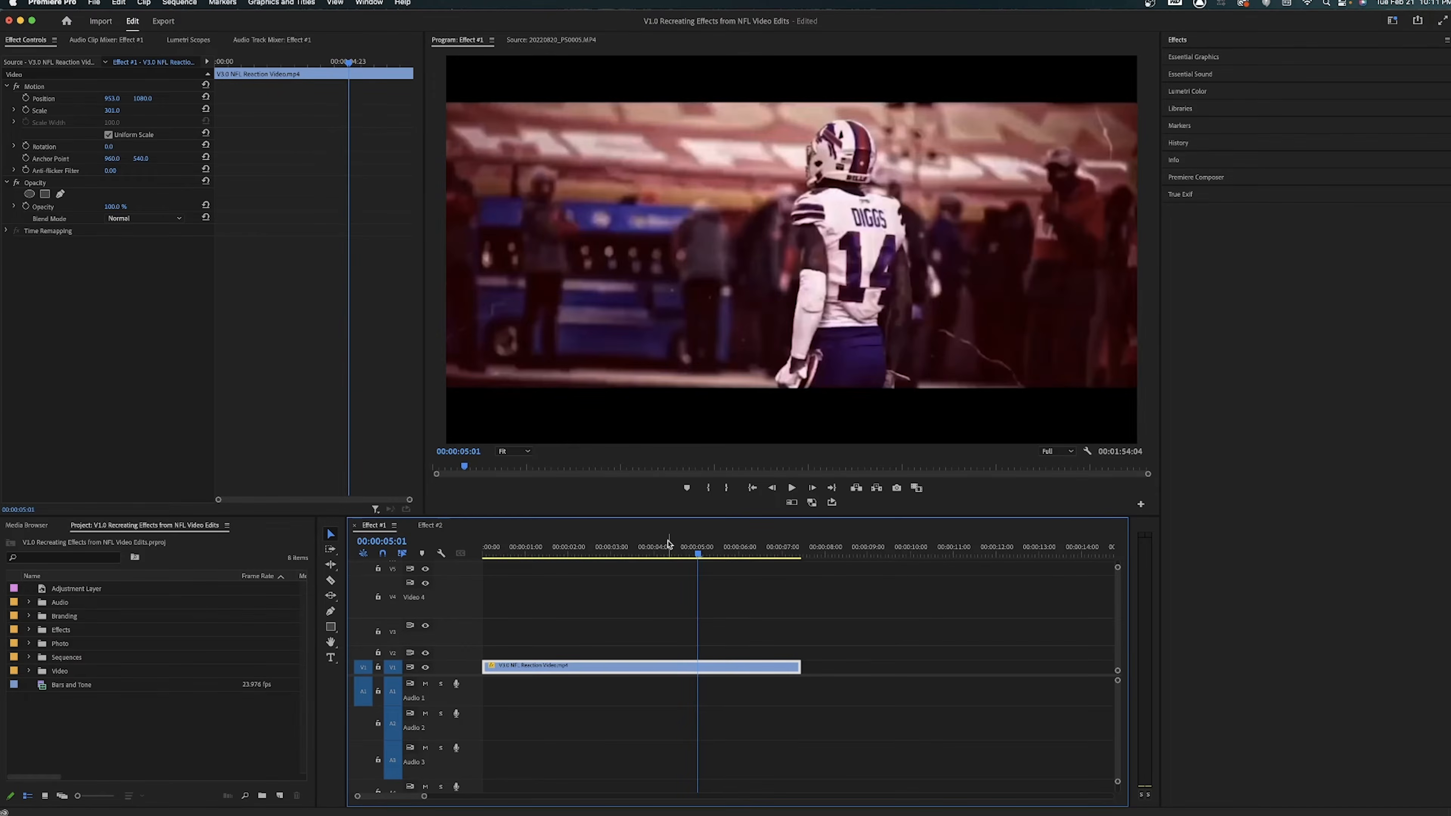
key("minus")
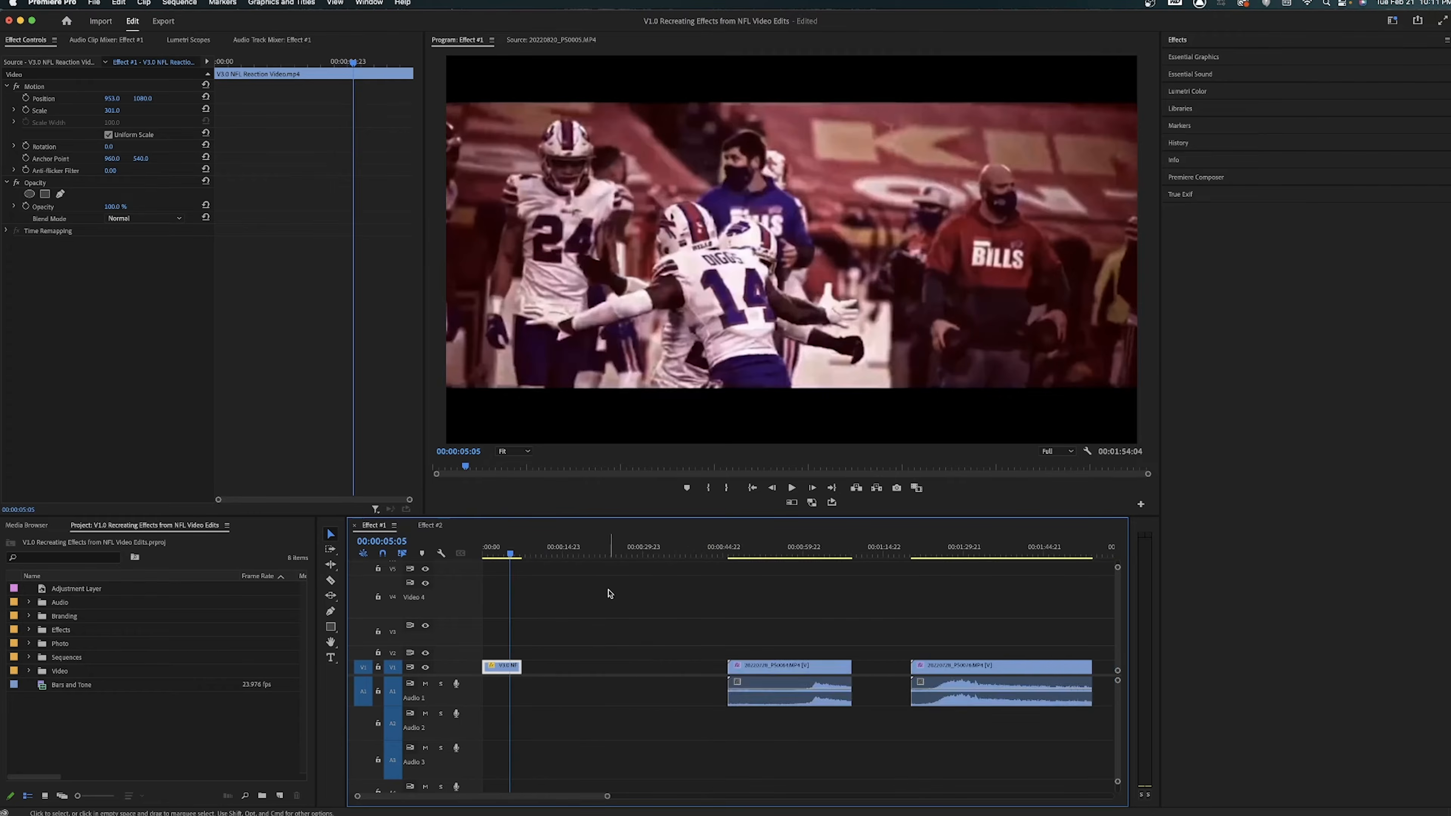
key("space")
key("minus")
key("minus")
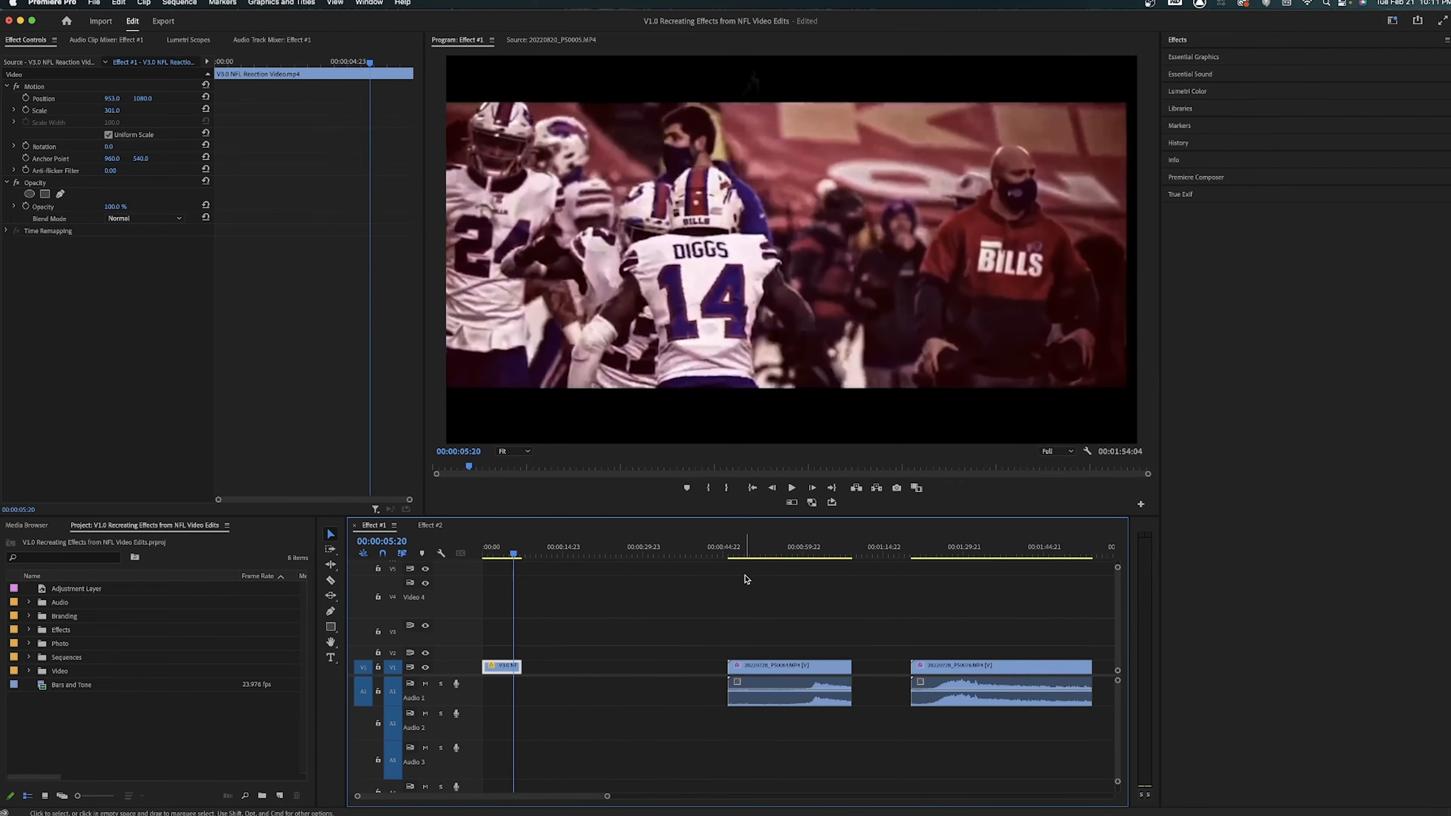
Step: Play through the two raw football clips further along the timeline, from the snap to the touchline celebration
left_click(744, 581)
left_click(739, 551)
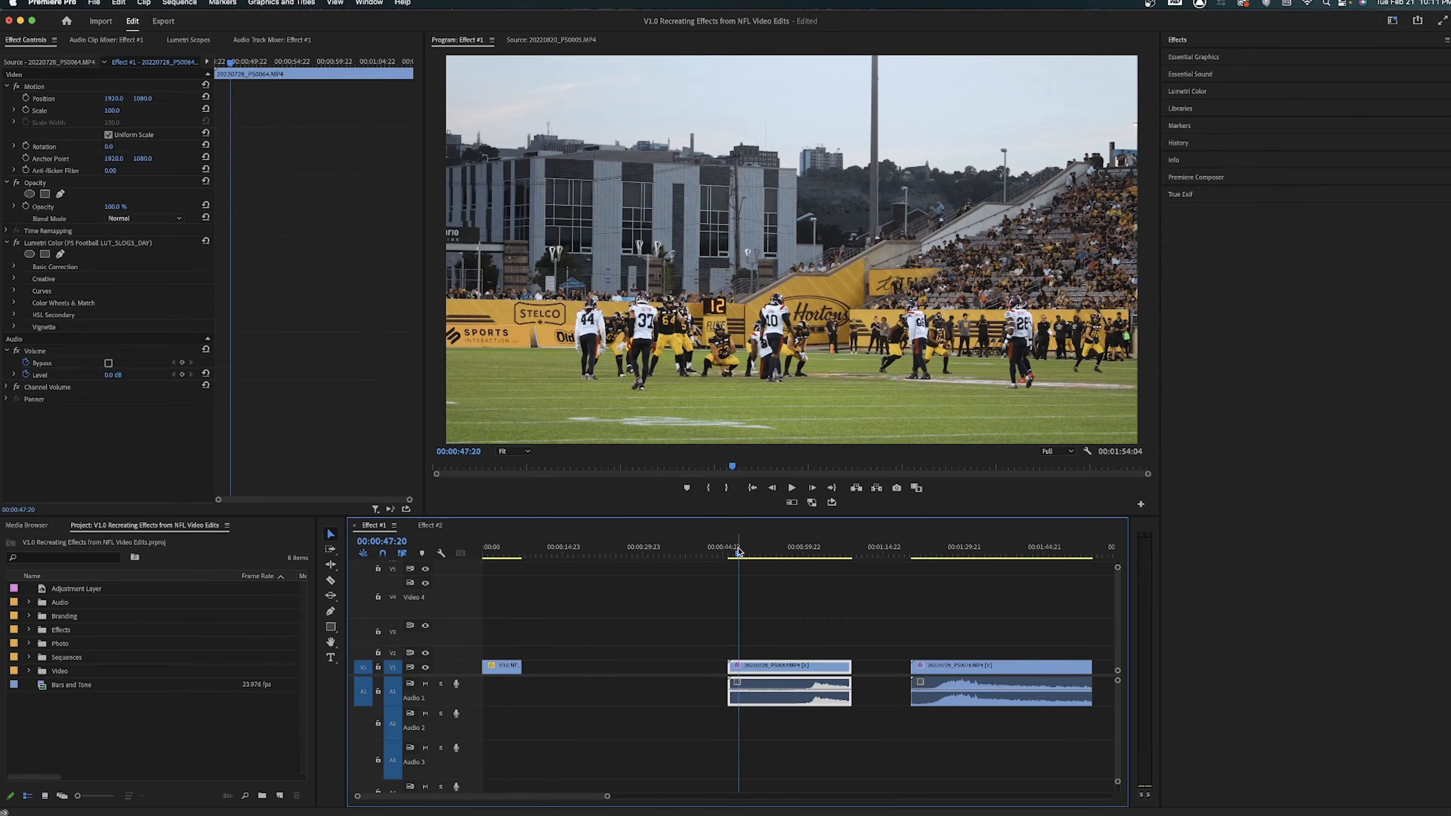
key("space")
key("minus")
key("equal")
key("equal")
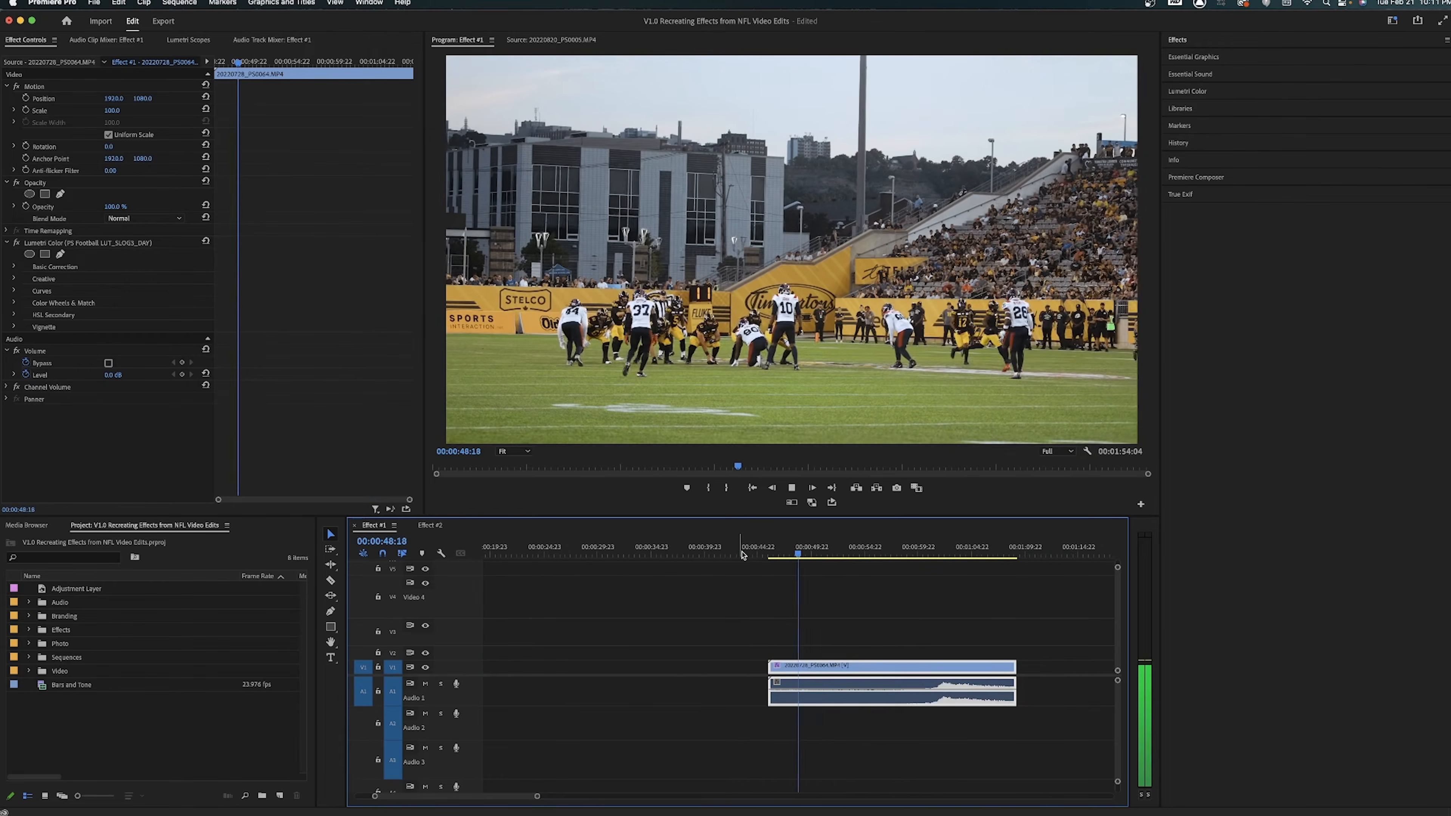
key("space")
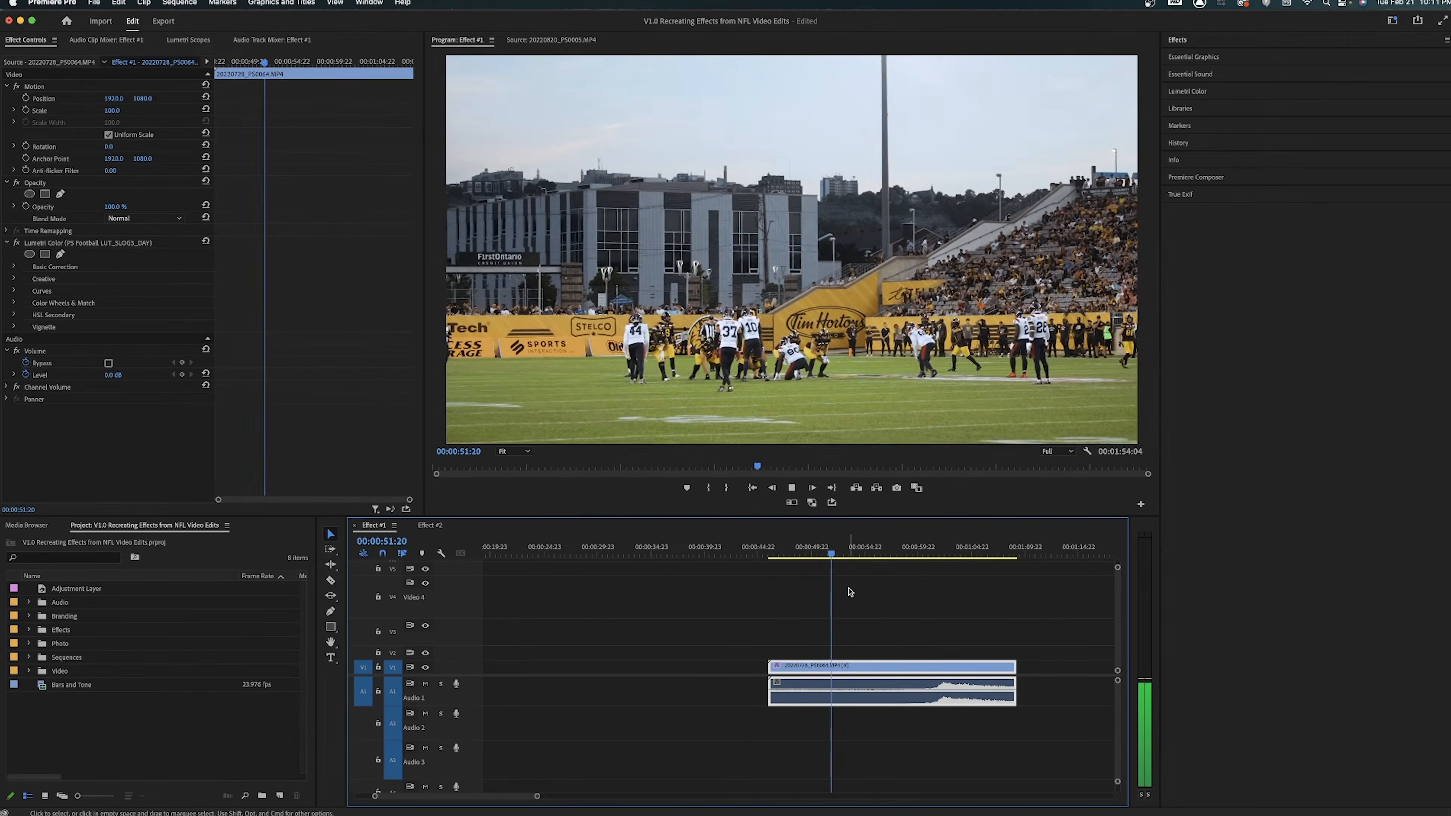
key("equal")
key("equal")
left_click_drag(841, 552, 854, 551)
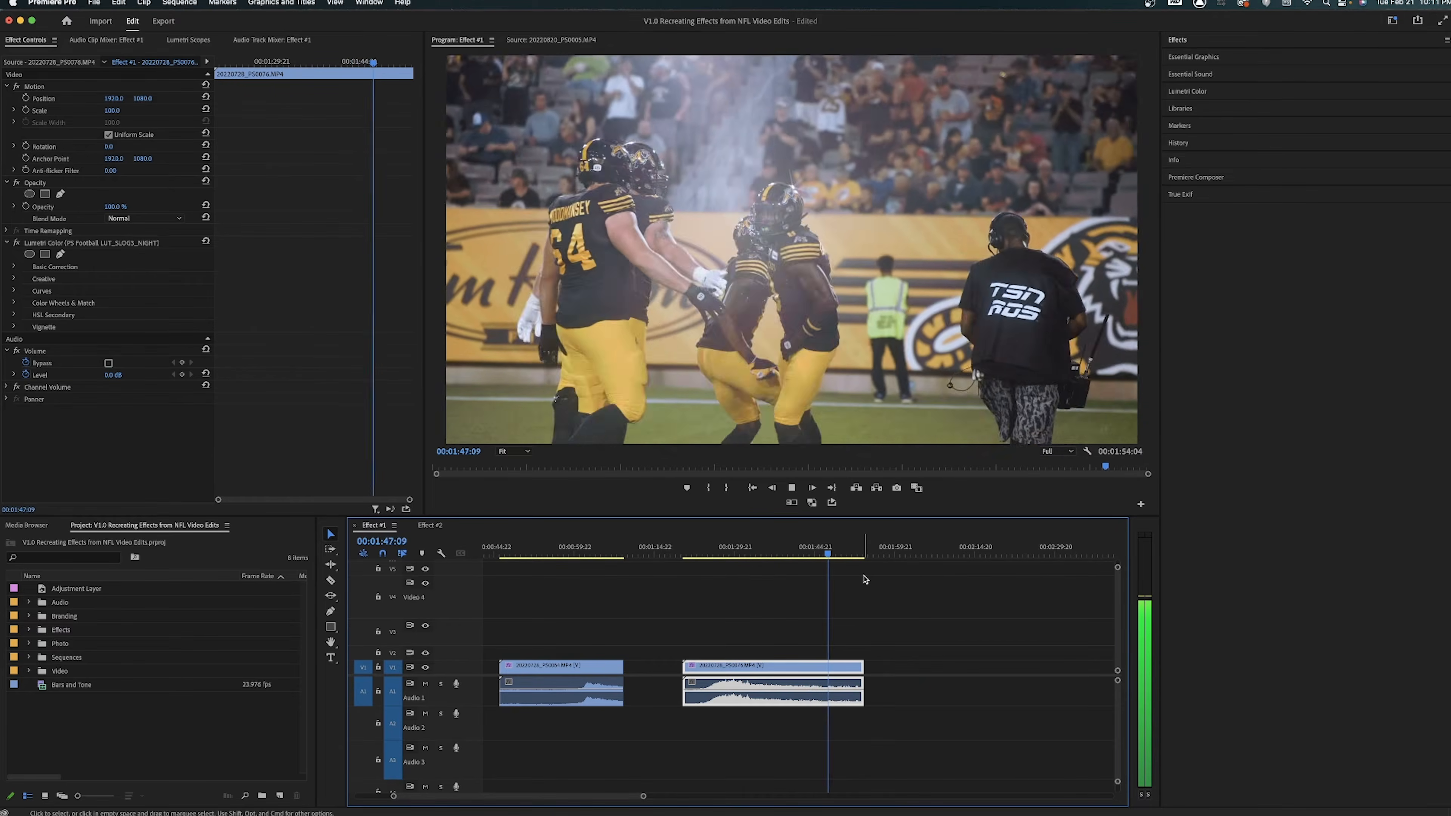
key("space")
Step: Ripple-trim the start of the first raw football clip up to 00:00:55:13, where the play develops
key("minus")
left_click(801, 589)
key("minus")
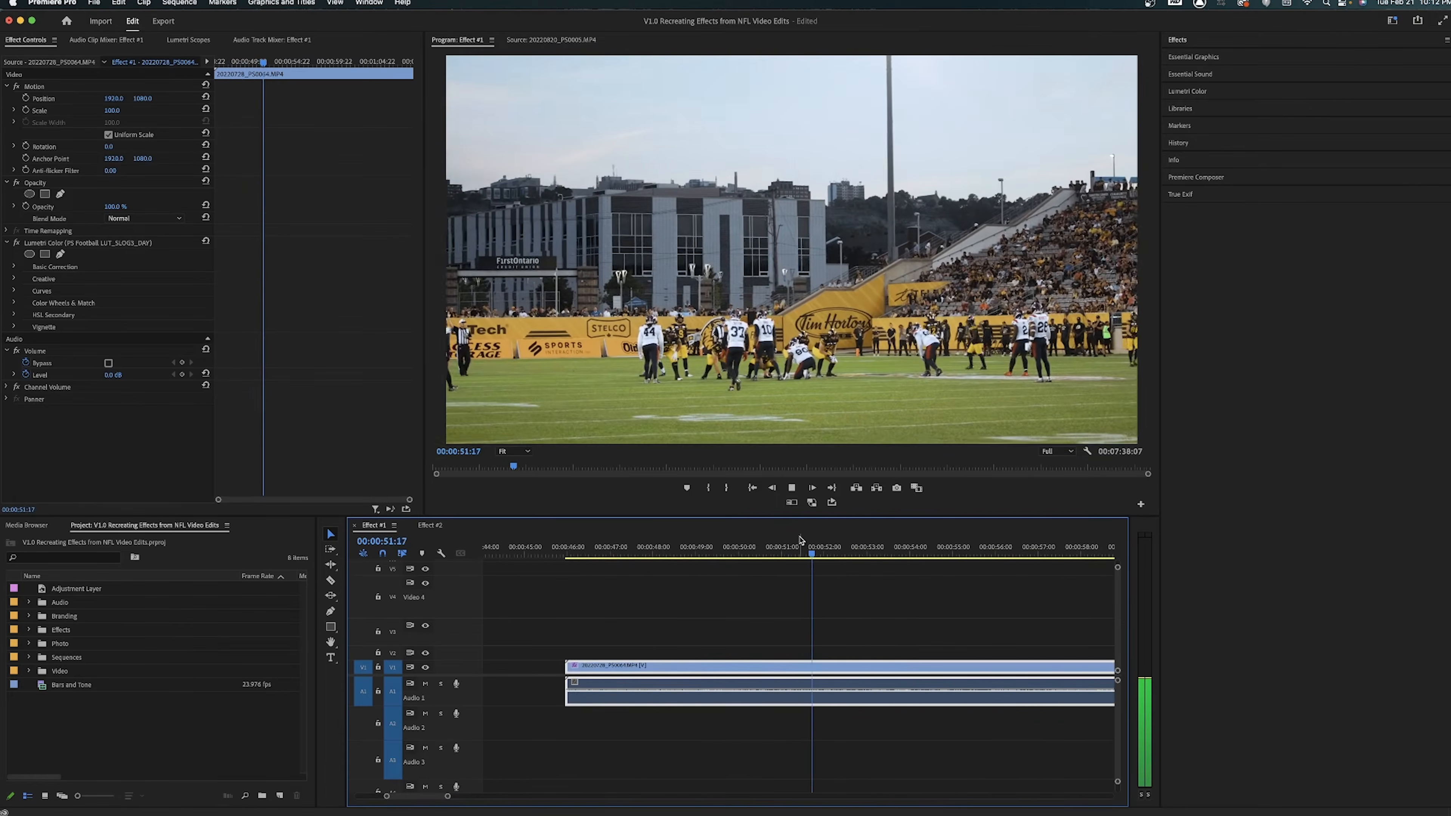
key("minus")
key("minus")
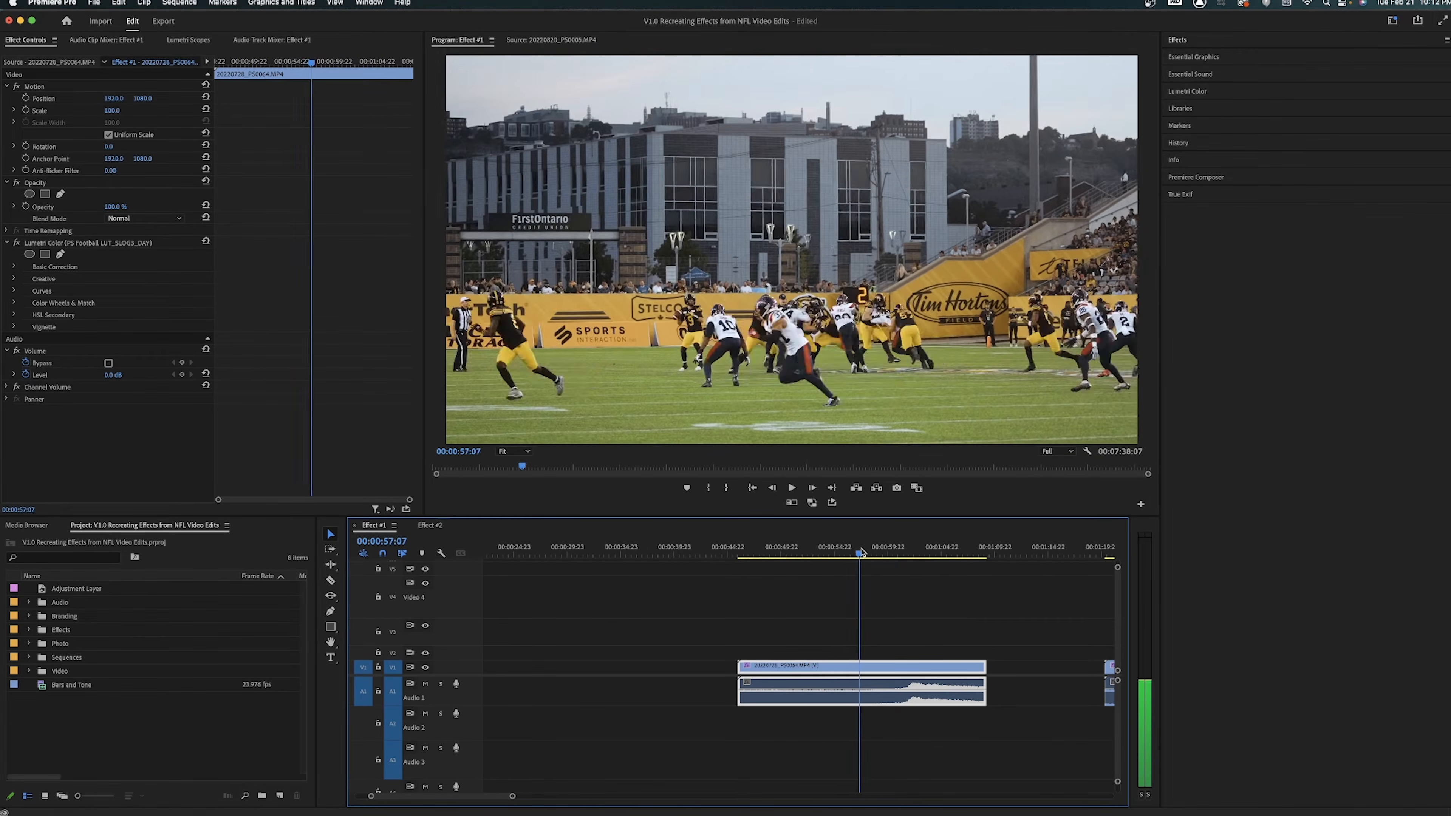
left_click_drag(839, 550, 842, 548)
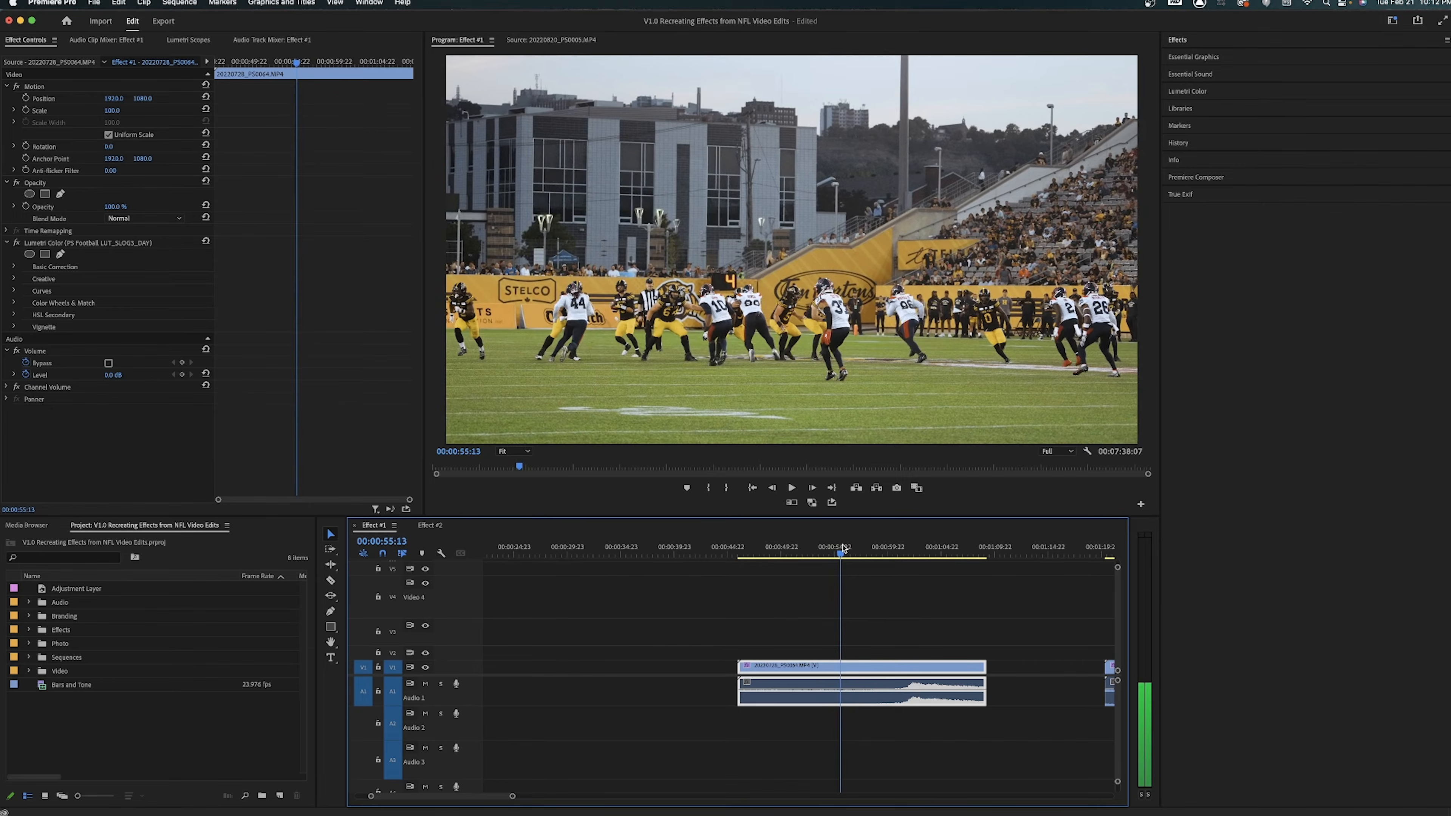
key("q")
key("space")
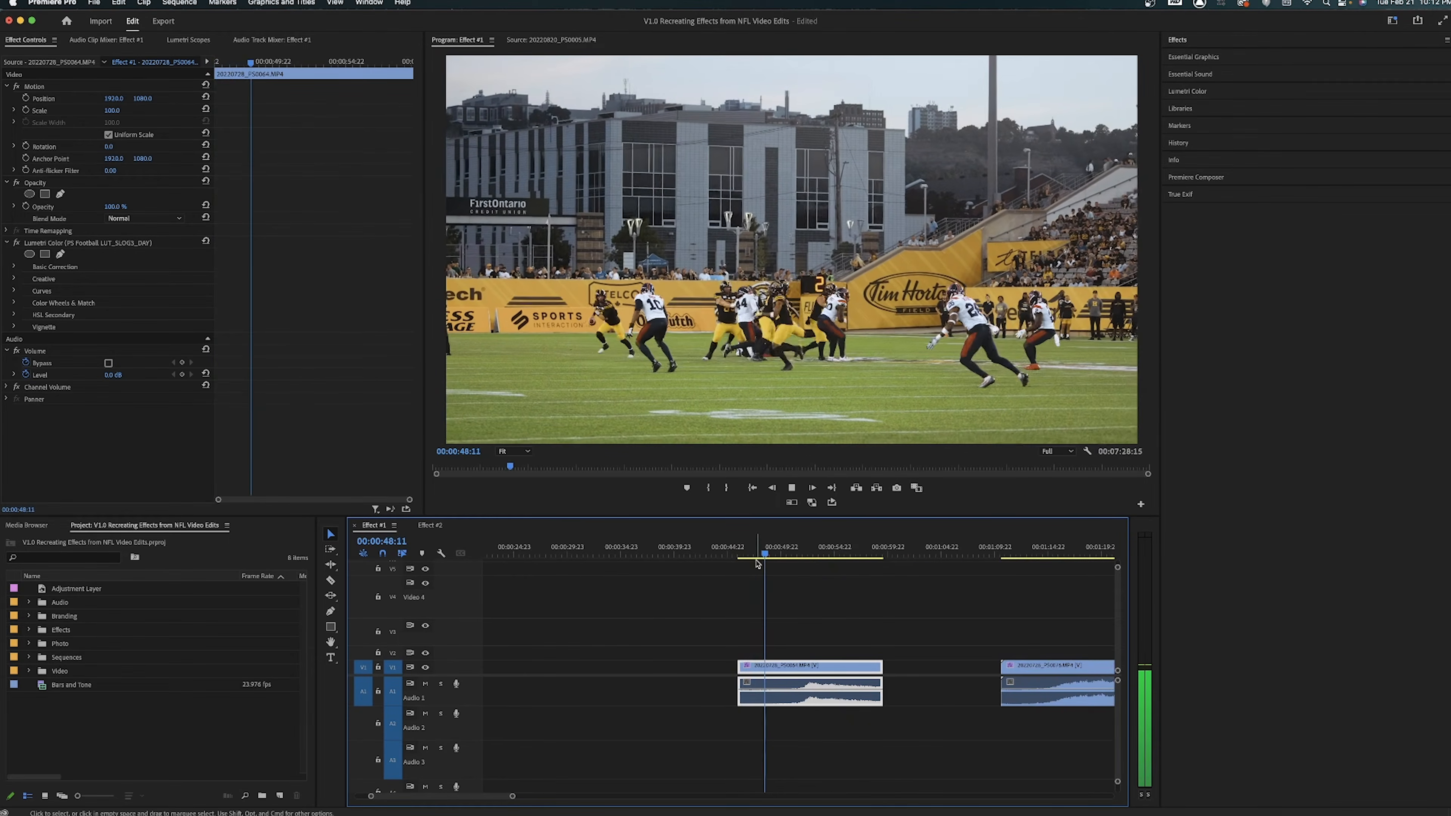
Step: Ripple-trim the first football clip's start again up to 00:00:48:21 and play back the remaining action
left_click(771, 552)
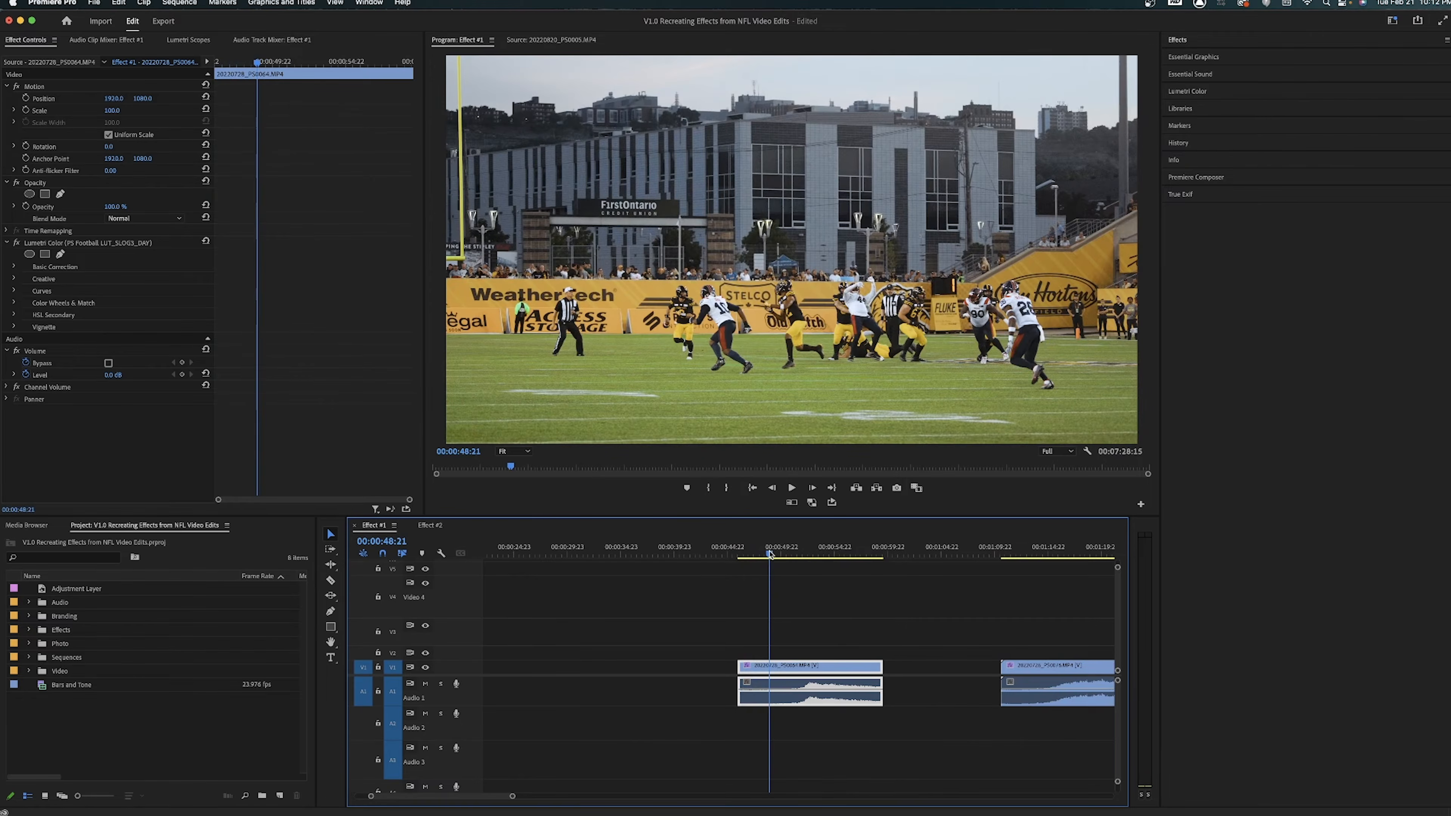
key("q")
key("space")
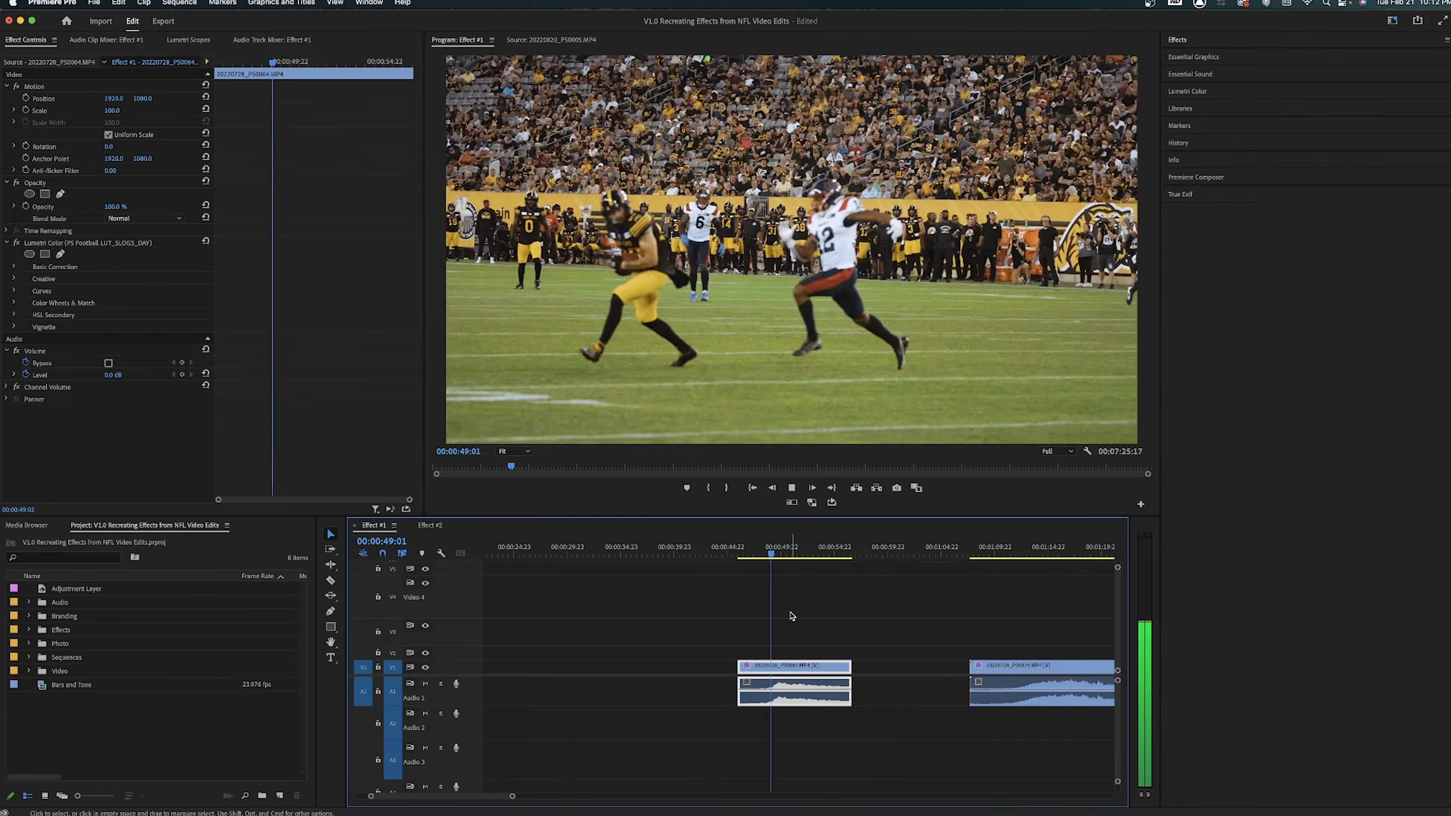
key("space")
key("space")
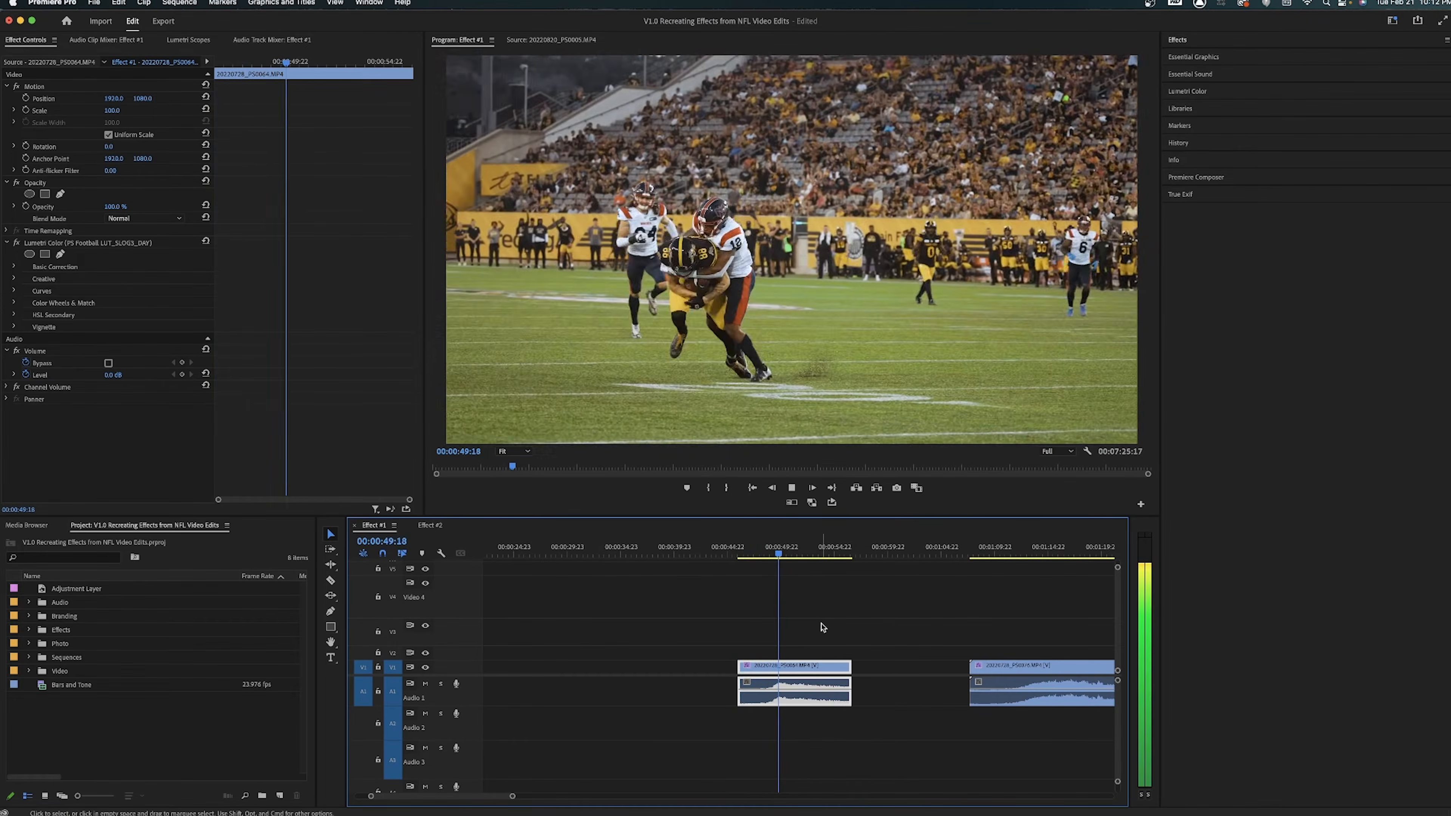
key("space")
Step: Ripple-trim the football clip's start once more up to 00:00:47:17, shortly before the defender leaps for the ball
key("=")
key("=")
key("=")
left_click(718, 553)
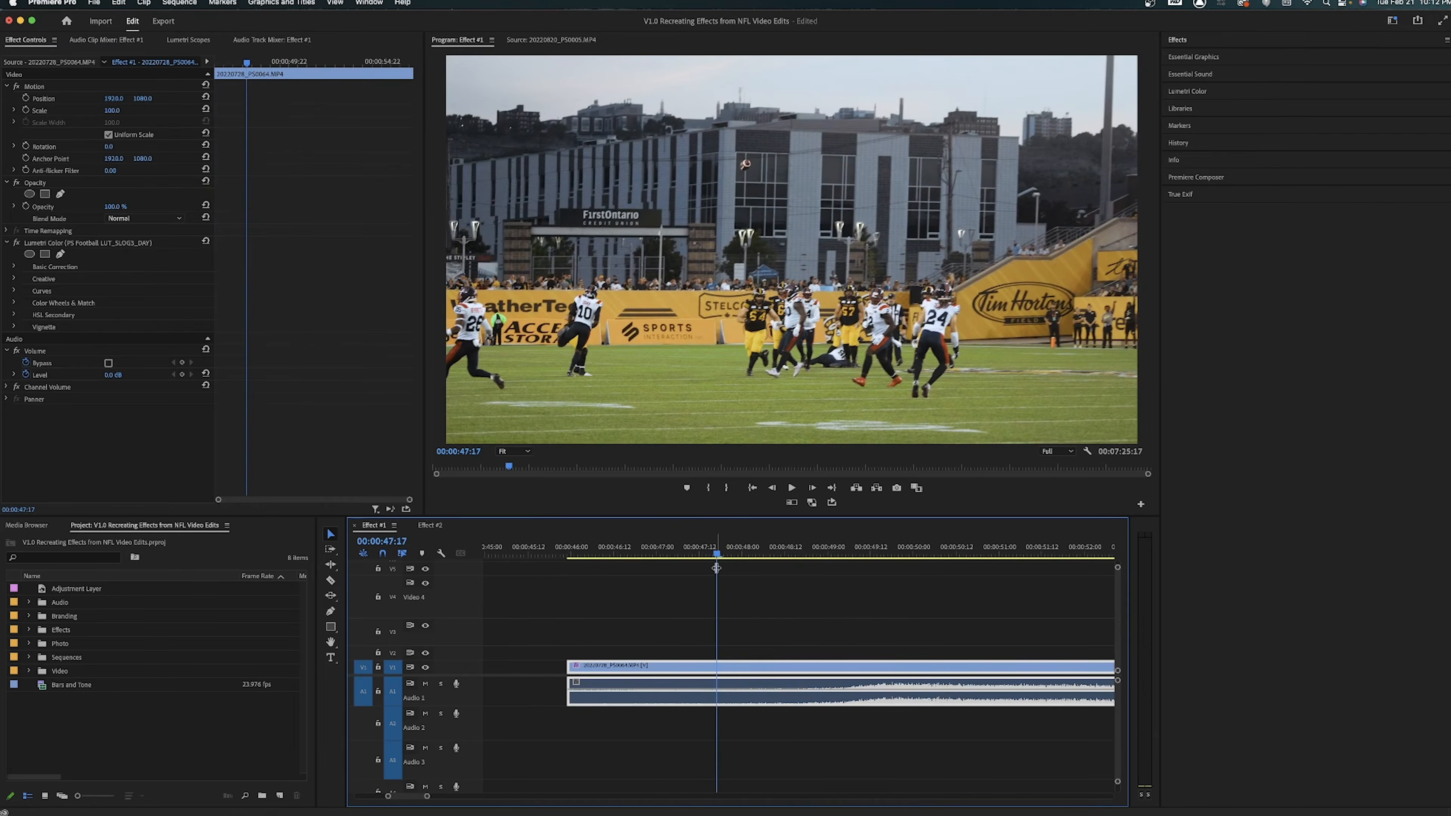
key("q")
key("space")
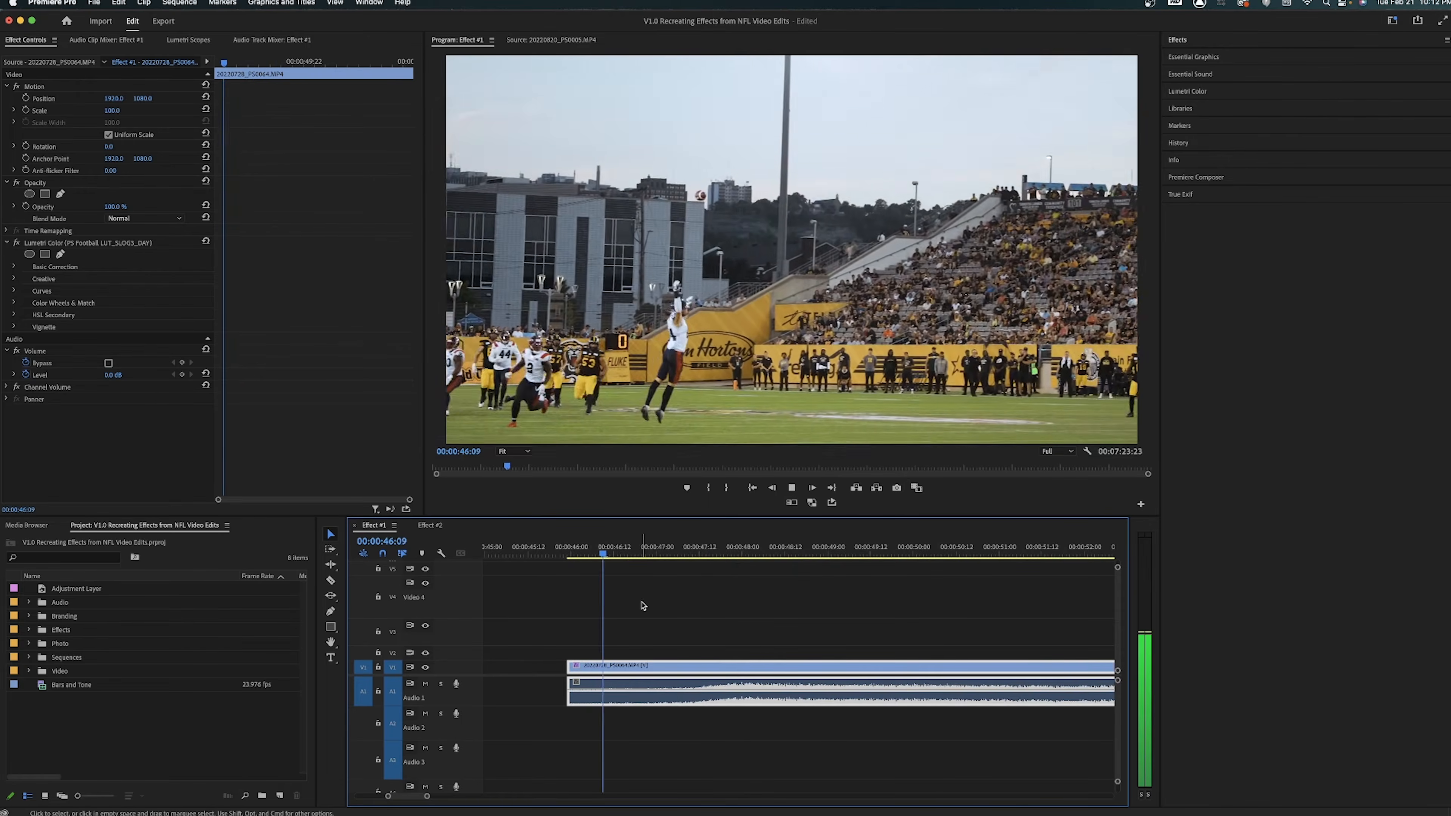
Step: Split the football clip at 00:00:48:09, after the tackle, and delete the remainder
key("space")
left_click_drag(685, 553, 775, 552)
key("super+k")
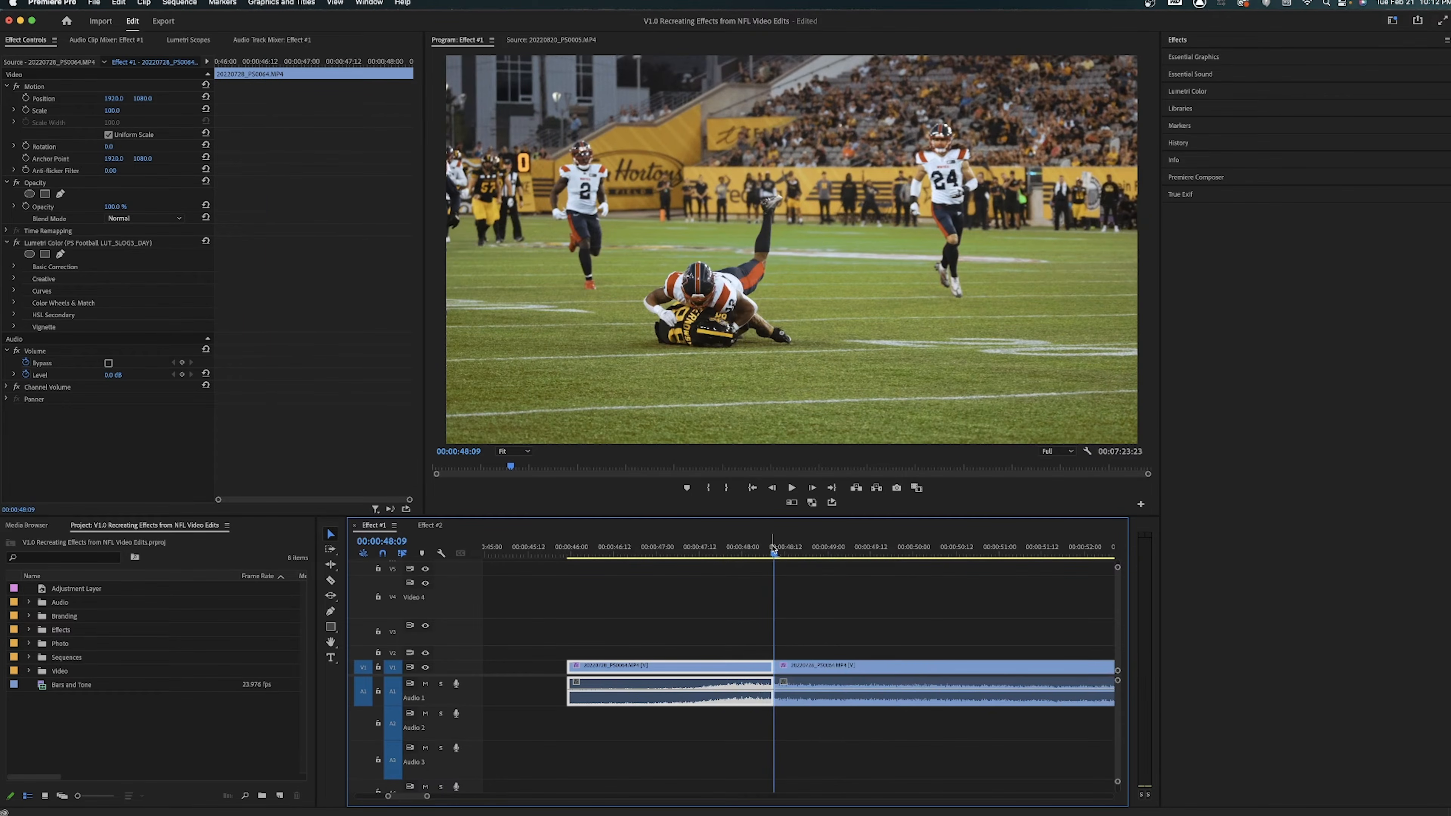
left_click(854, 677)
key("Delete")
Step: Enlarge the Video 1 track and show the Time Remapping speed keyframes on the trimmed football clip
left_click(596, 553)
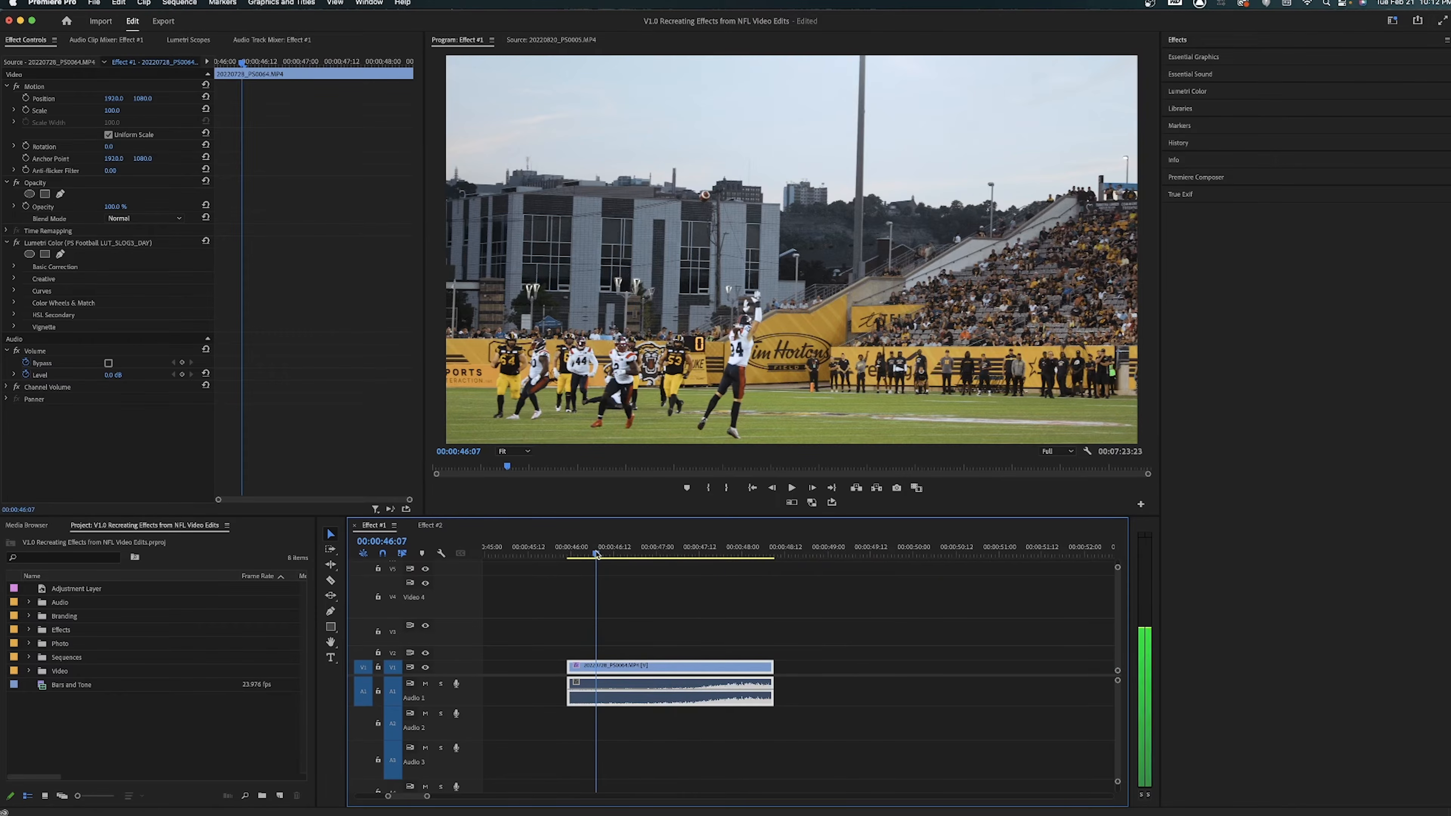
left_click_drag(458, 661, 458, 629)
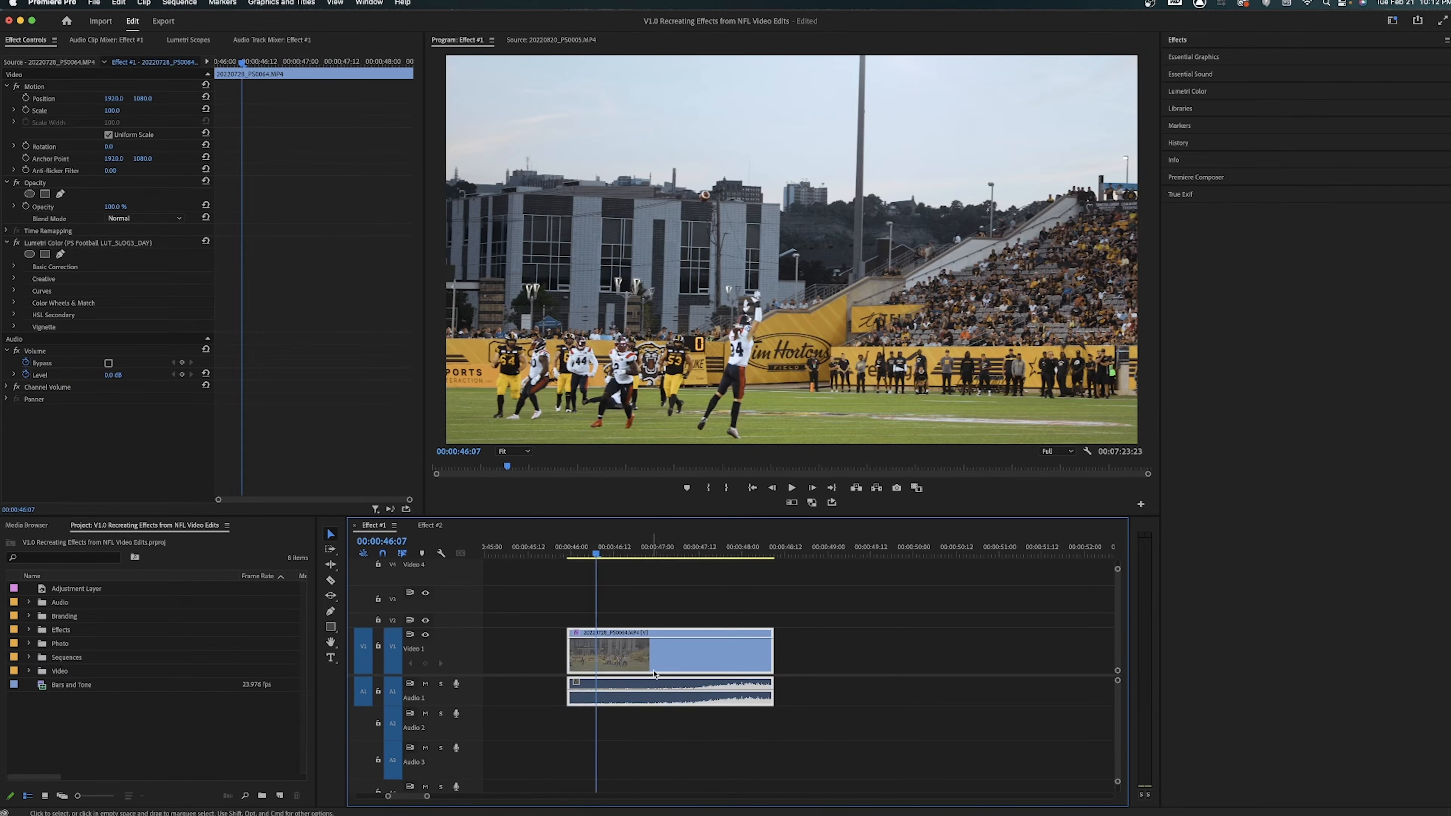
right_click(645, 652)
mouse_move(726, 806)
mouse_move(971, 795)
left_click(1031, 795)
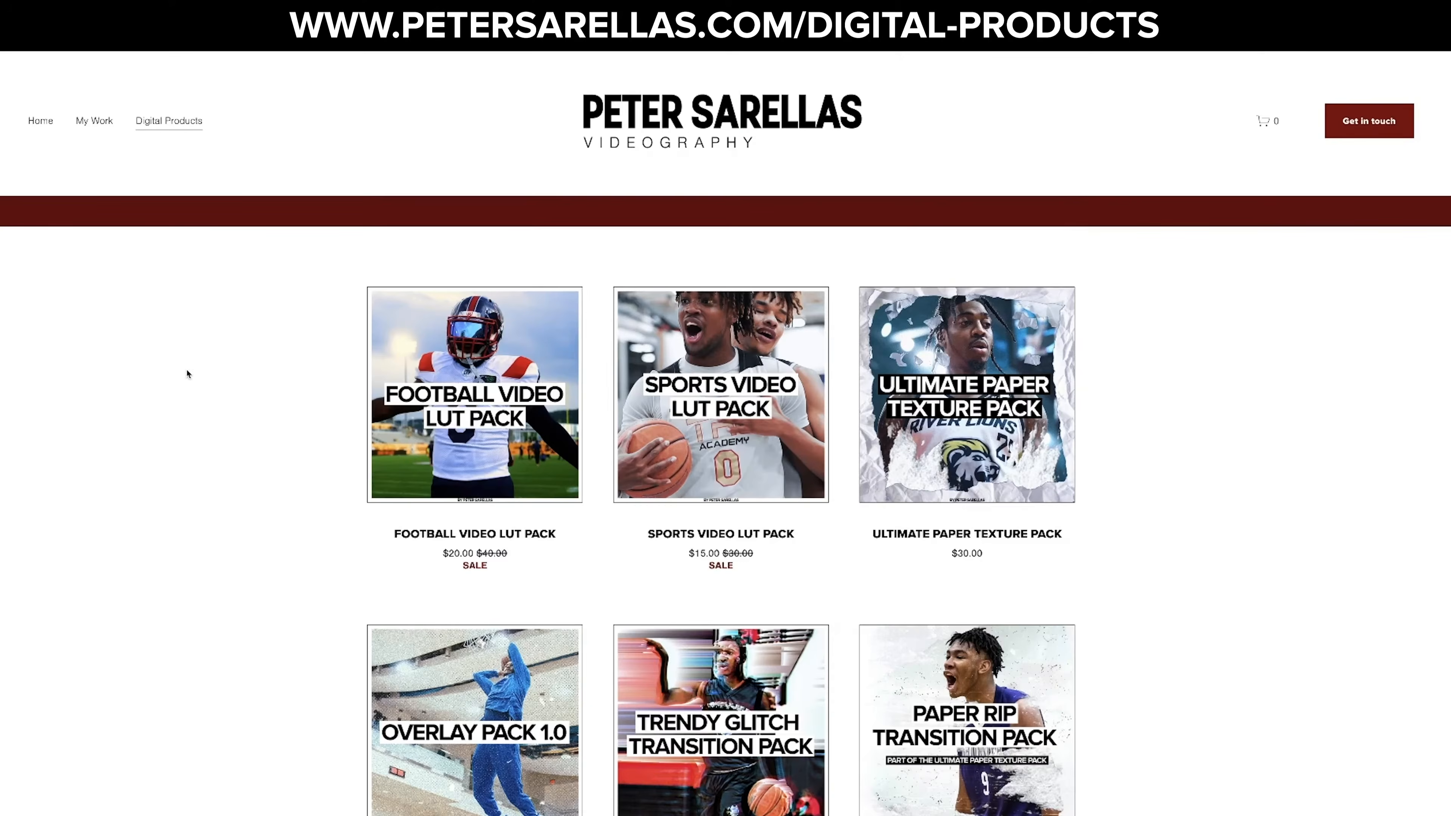
Step: Open the Football Video LUT Pack product page in the web store and browse its sample images
left_click(478, 444)
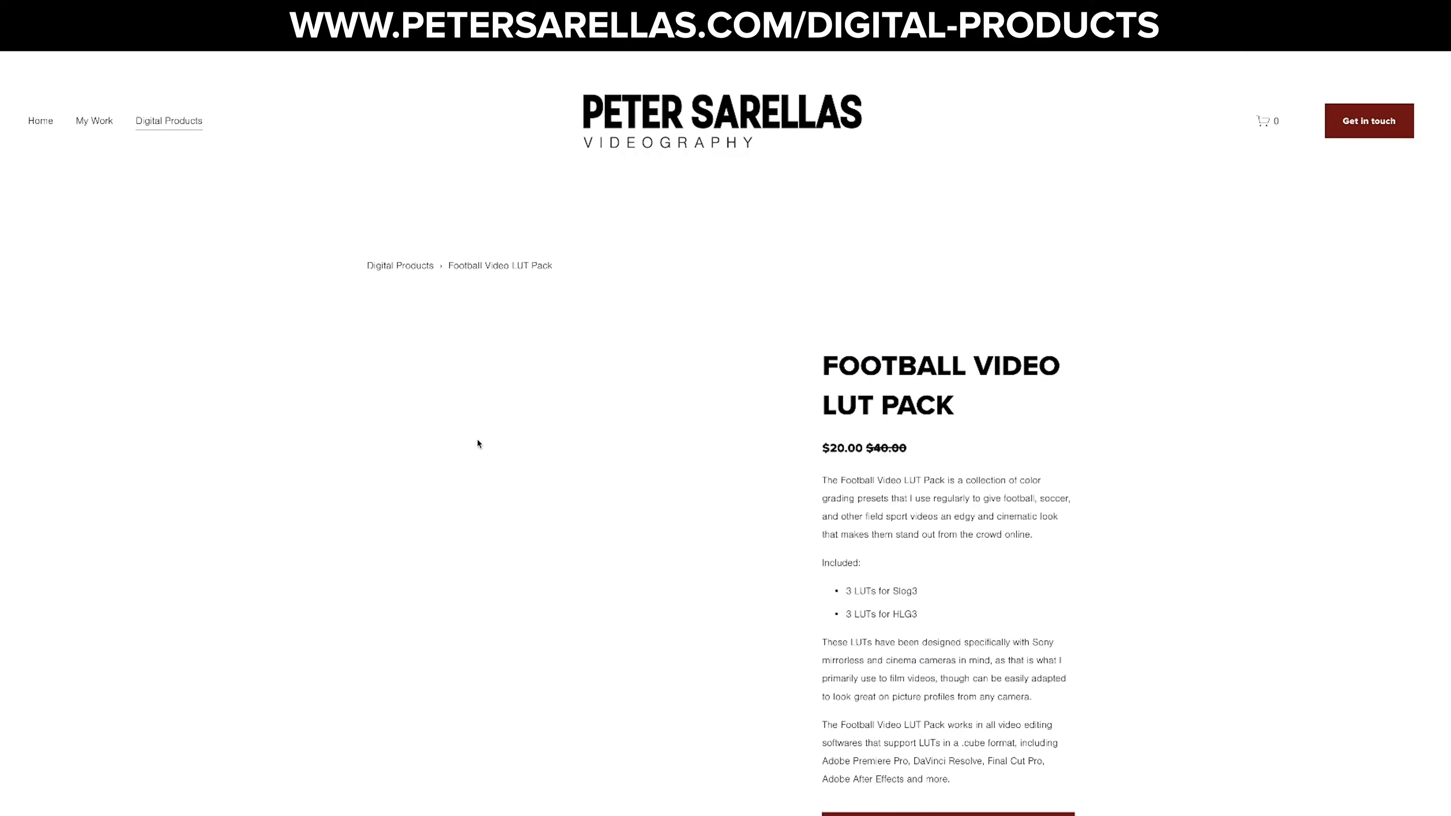
scroll(572, 452, "down", 1)
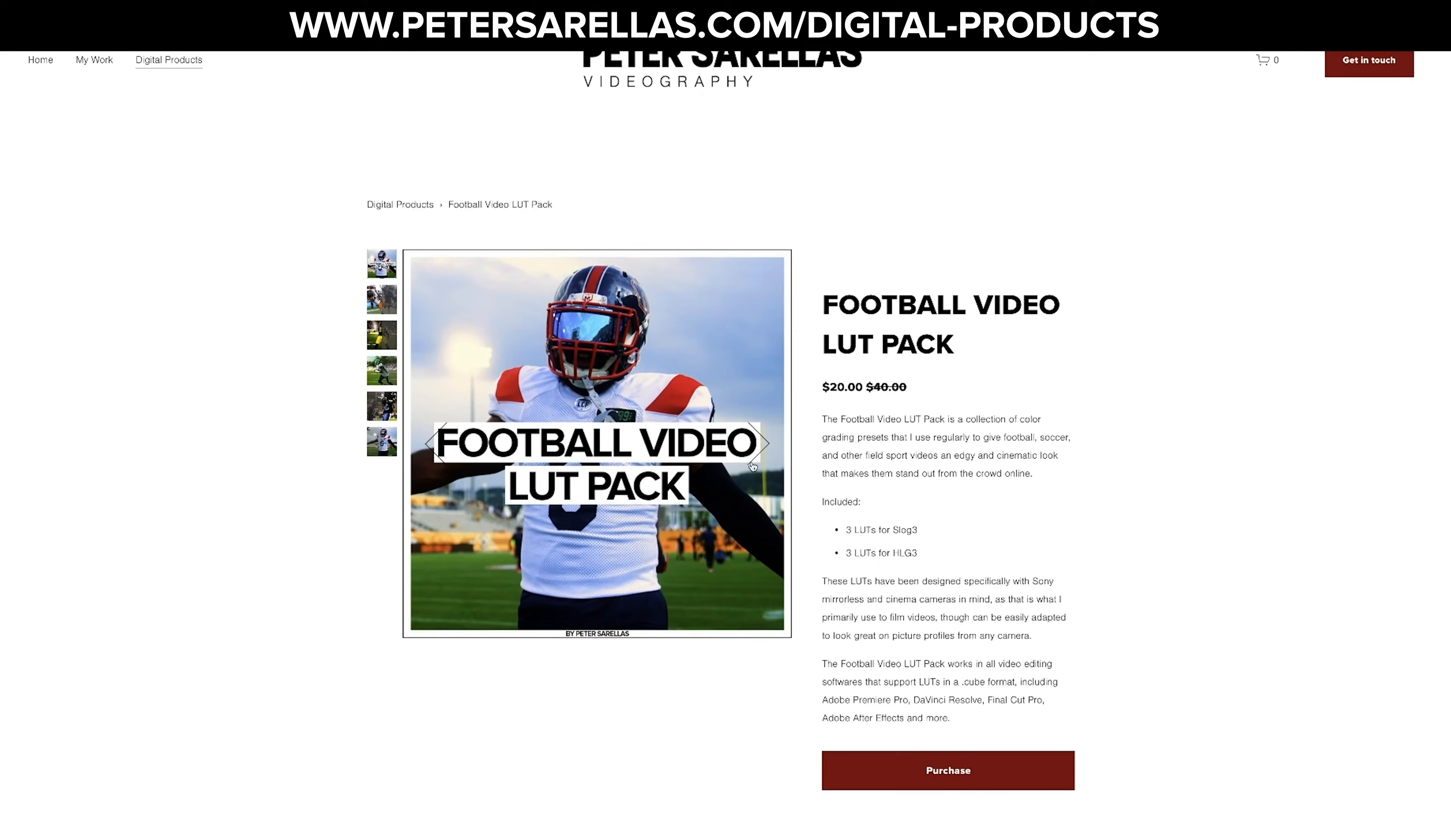
left_click(755, 461)
left_click(756, 462)
left_click(755, 462)
left_click(756, 462)
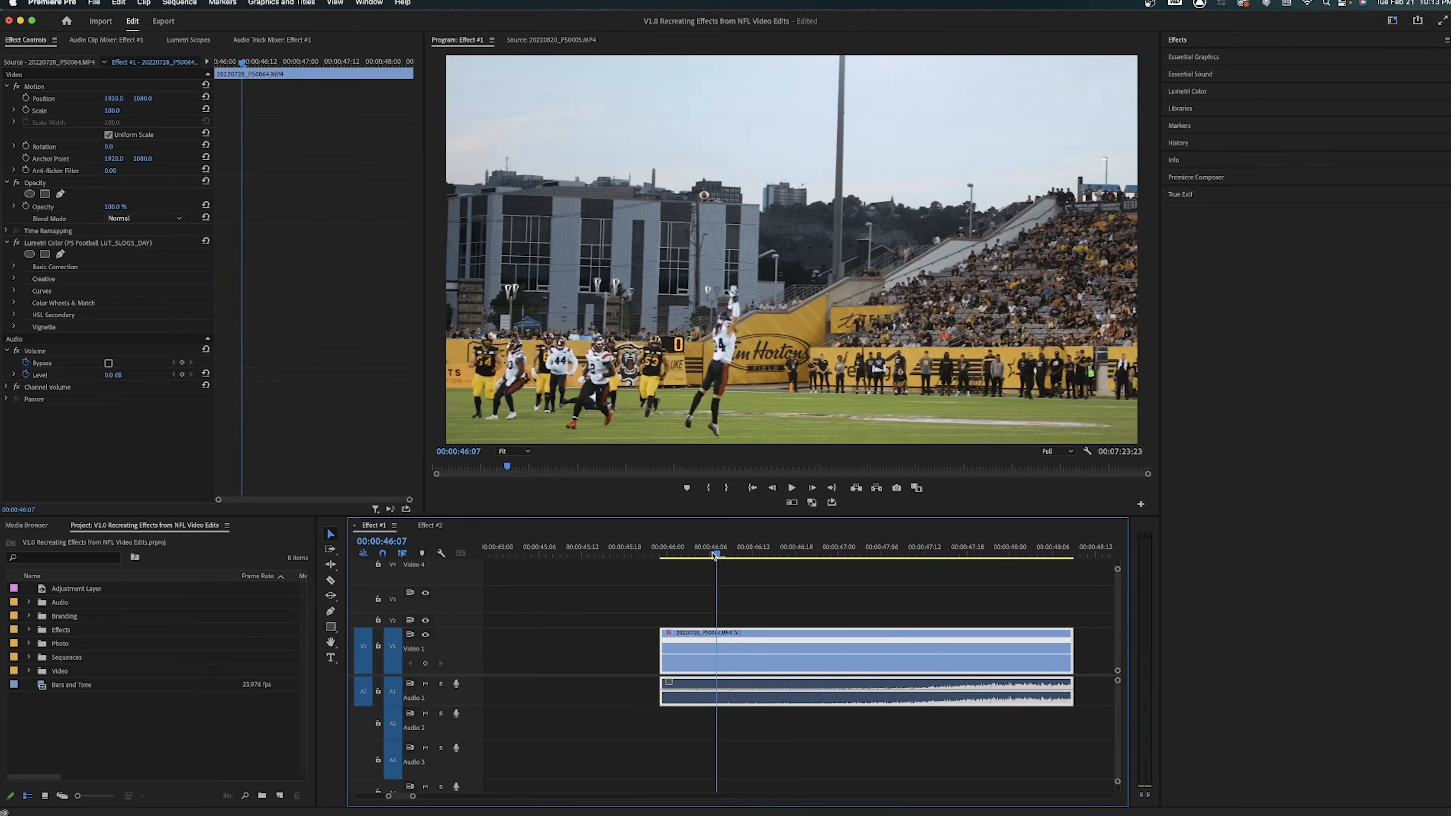
Step: Add a speed keyframe to the football clip around 00:00:47:00, just before the catch, and split it into a short ramp
key("=")
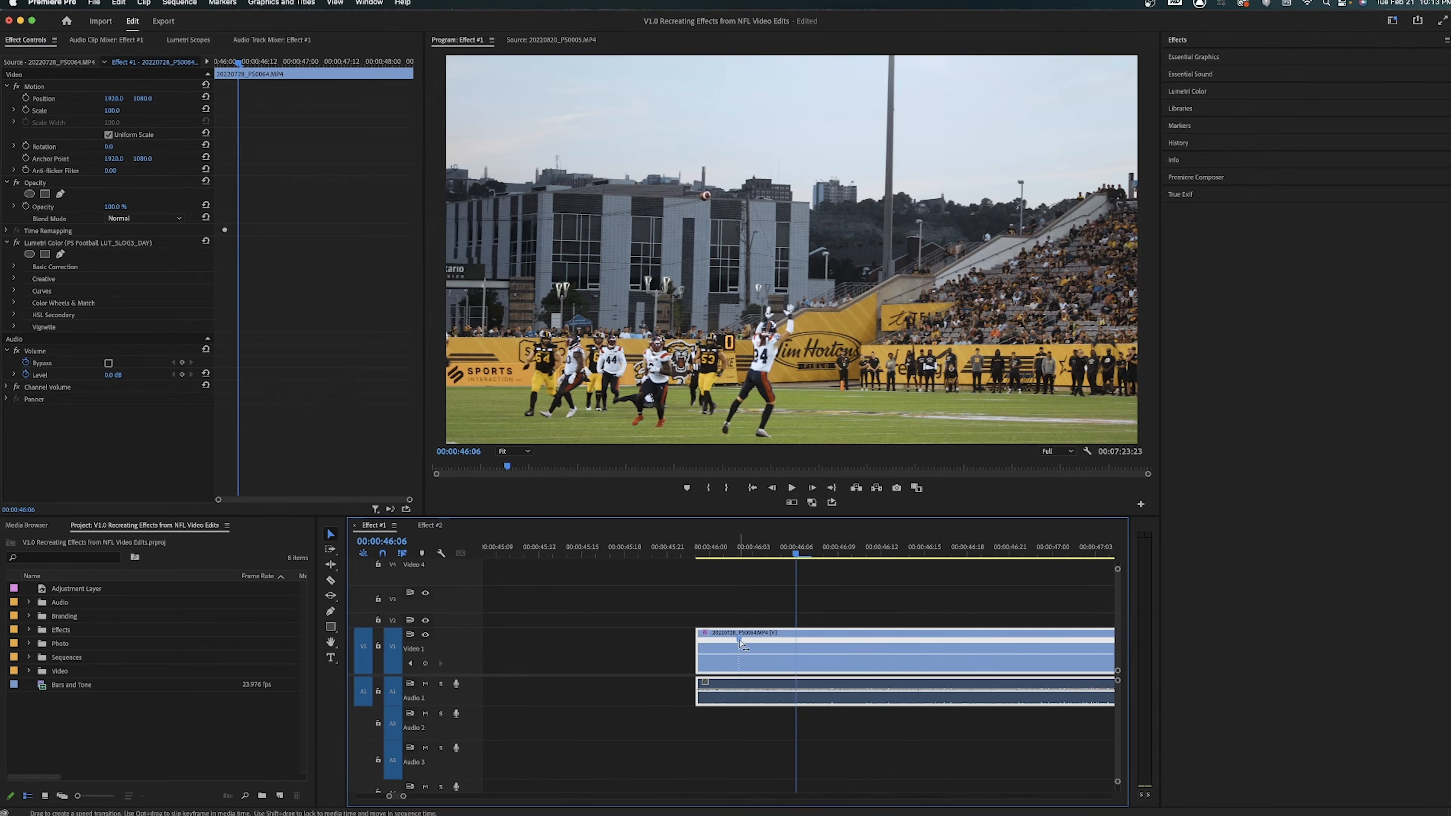
left_click_drag(739, 543, 693, 555)
key("space")
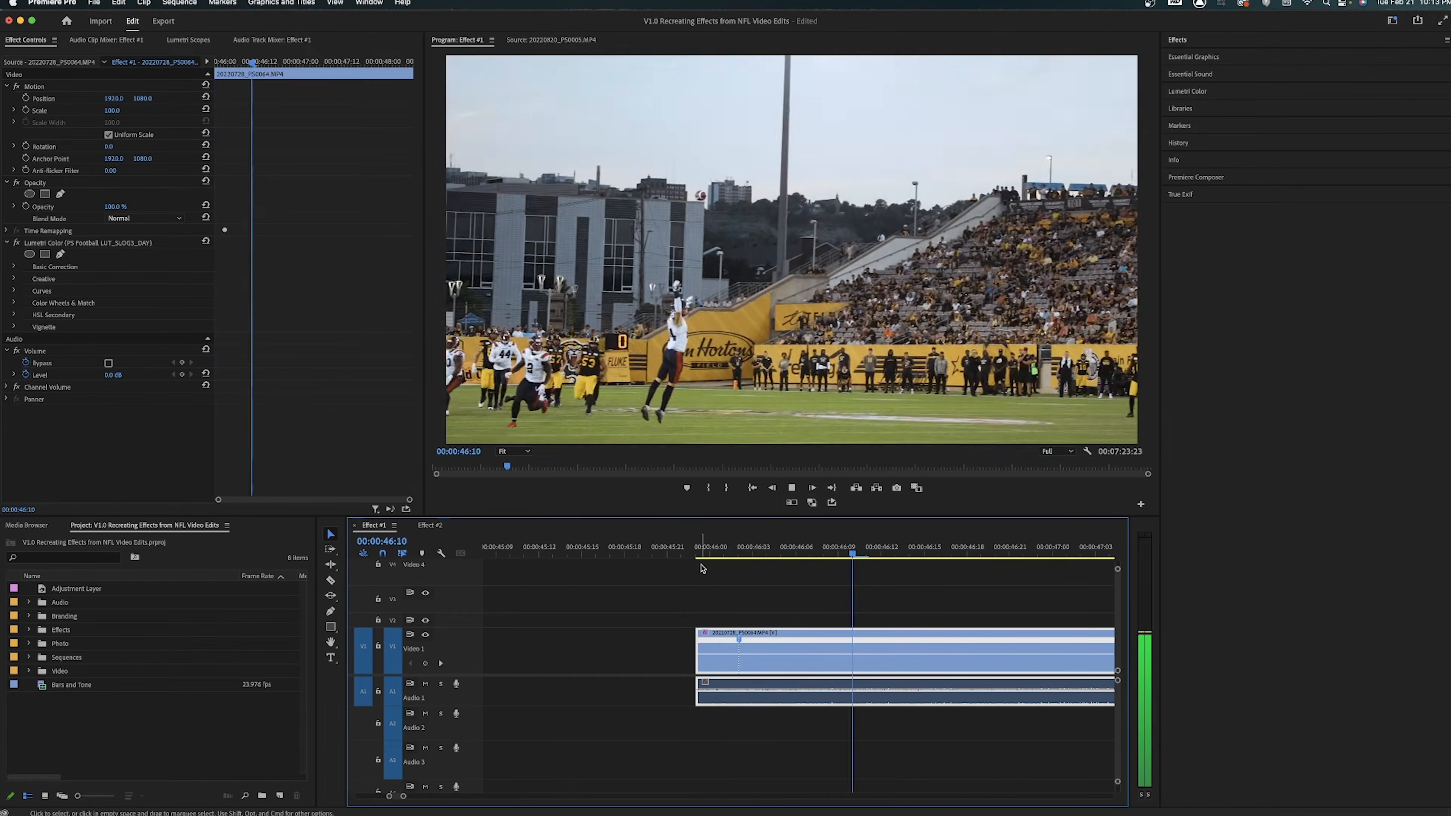
key("minus")
key("equal")
key("minus")
mouse_move(765, 552)
left_mouse_down()
mouse_move(677, 551)
mouse_move(783, 552)
left_mouse_up()
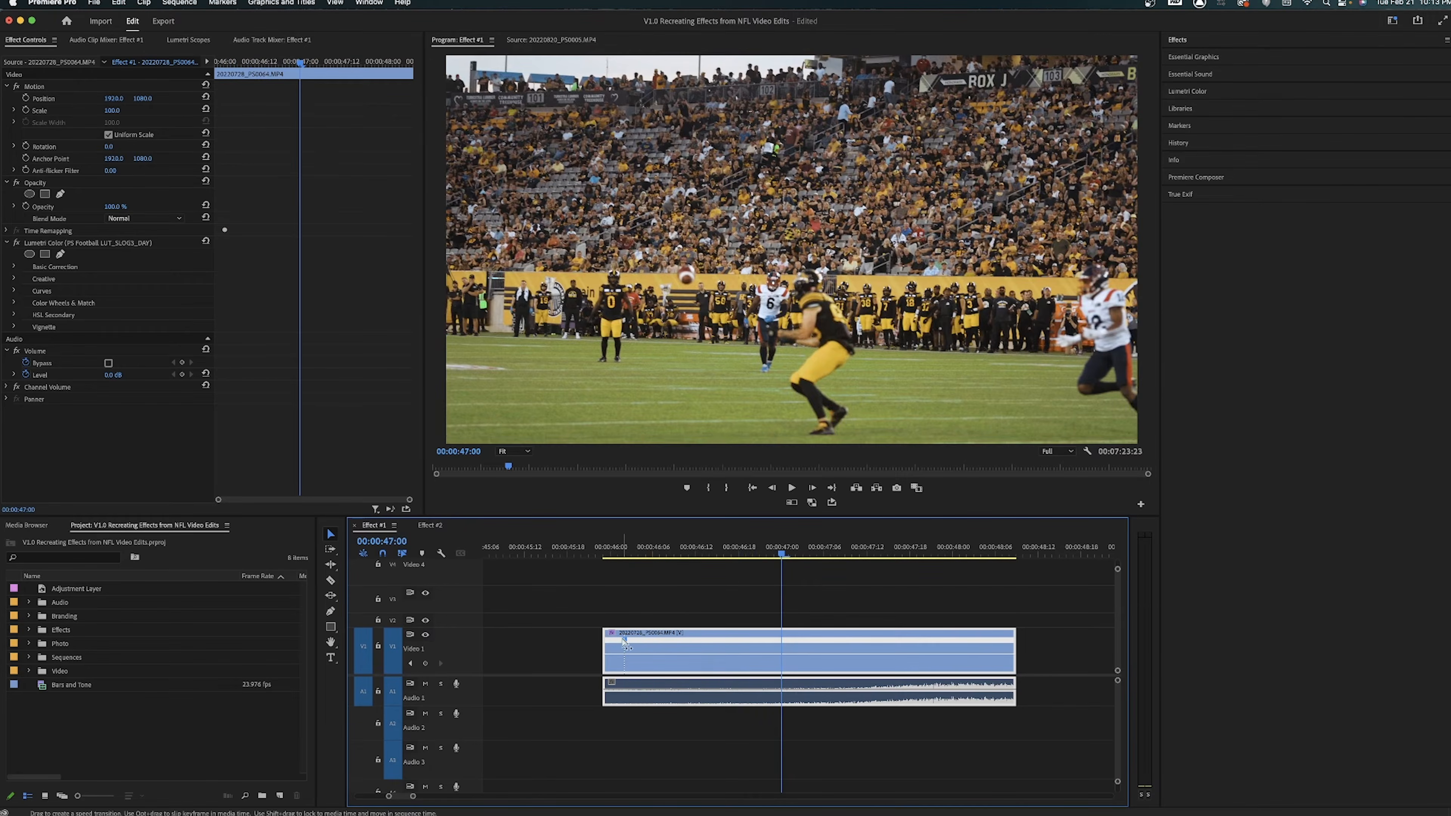
left_click_drag(643, 645, 787, 641)
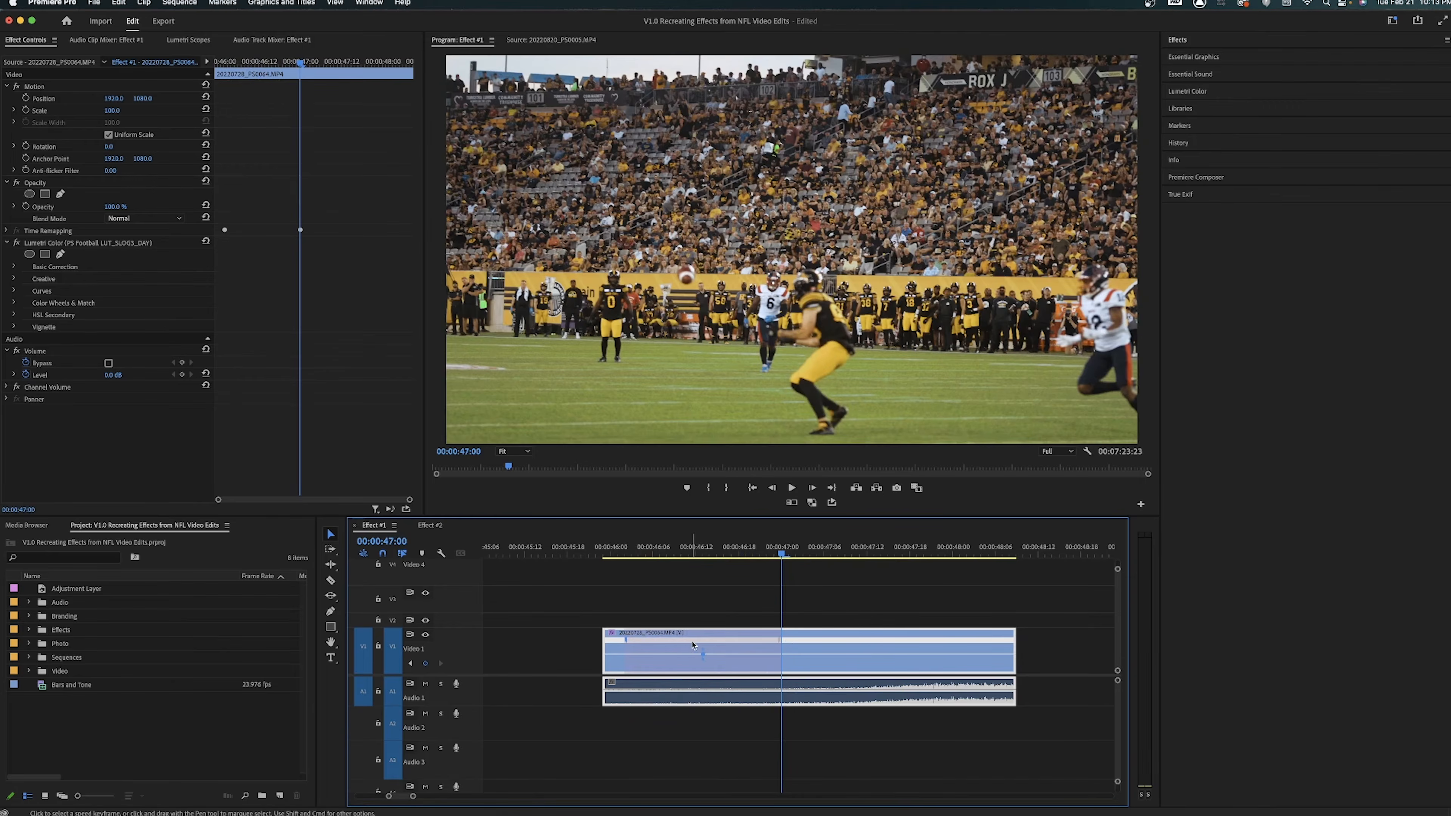
left_click_drag(630, 646, 786, 639)
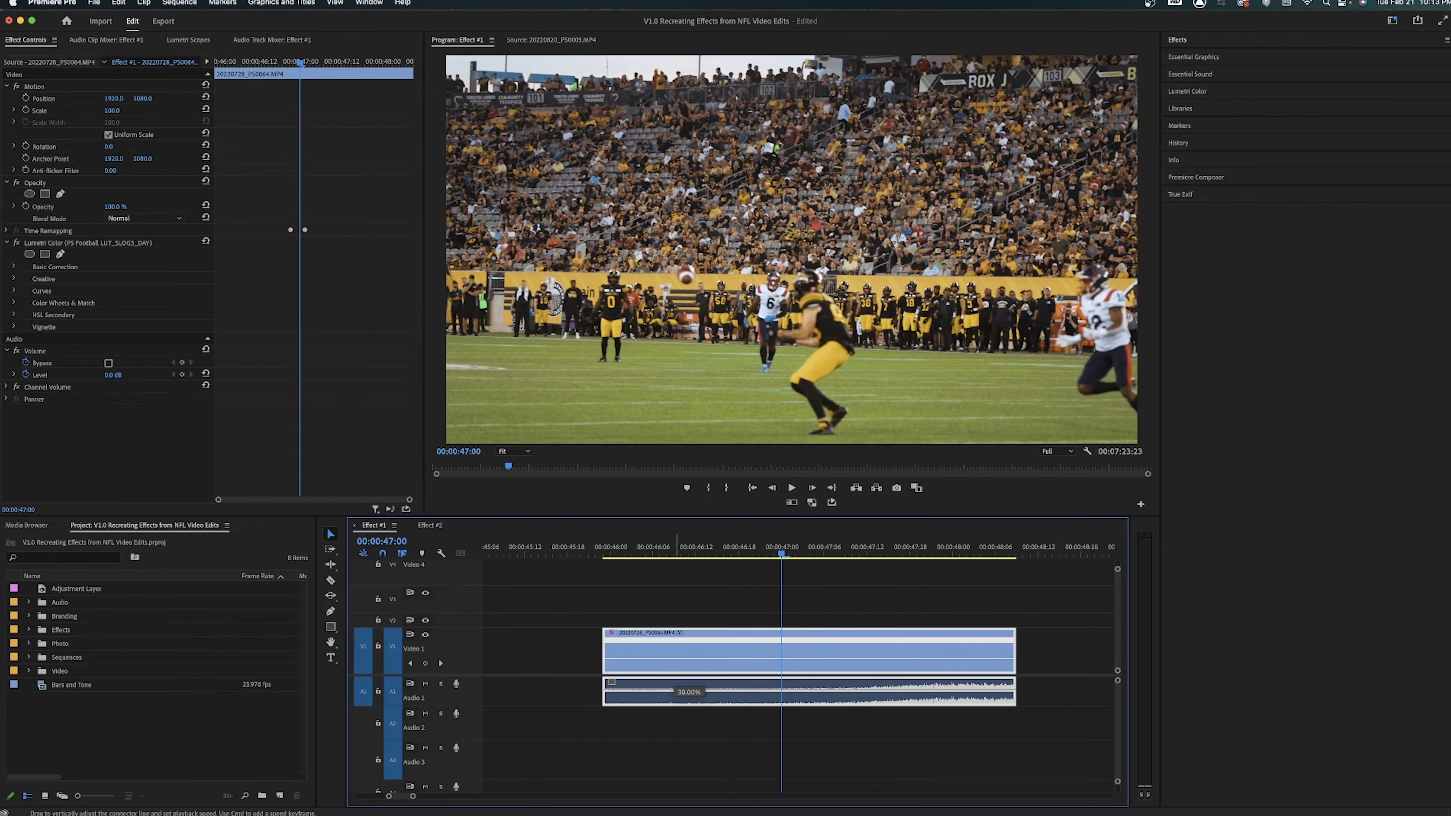
Step: Slow the part of the football clip before the speed ramp to about 39%
left_click_drag(677, 661, 676, 661)
key("minus")
key("minus")
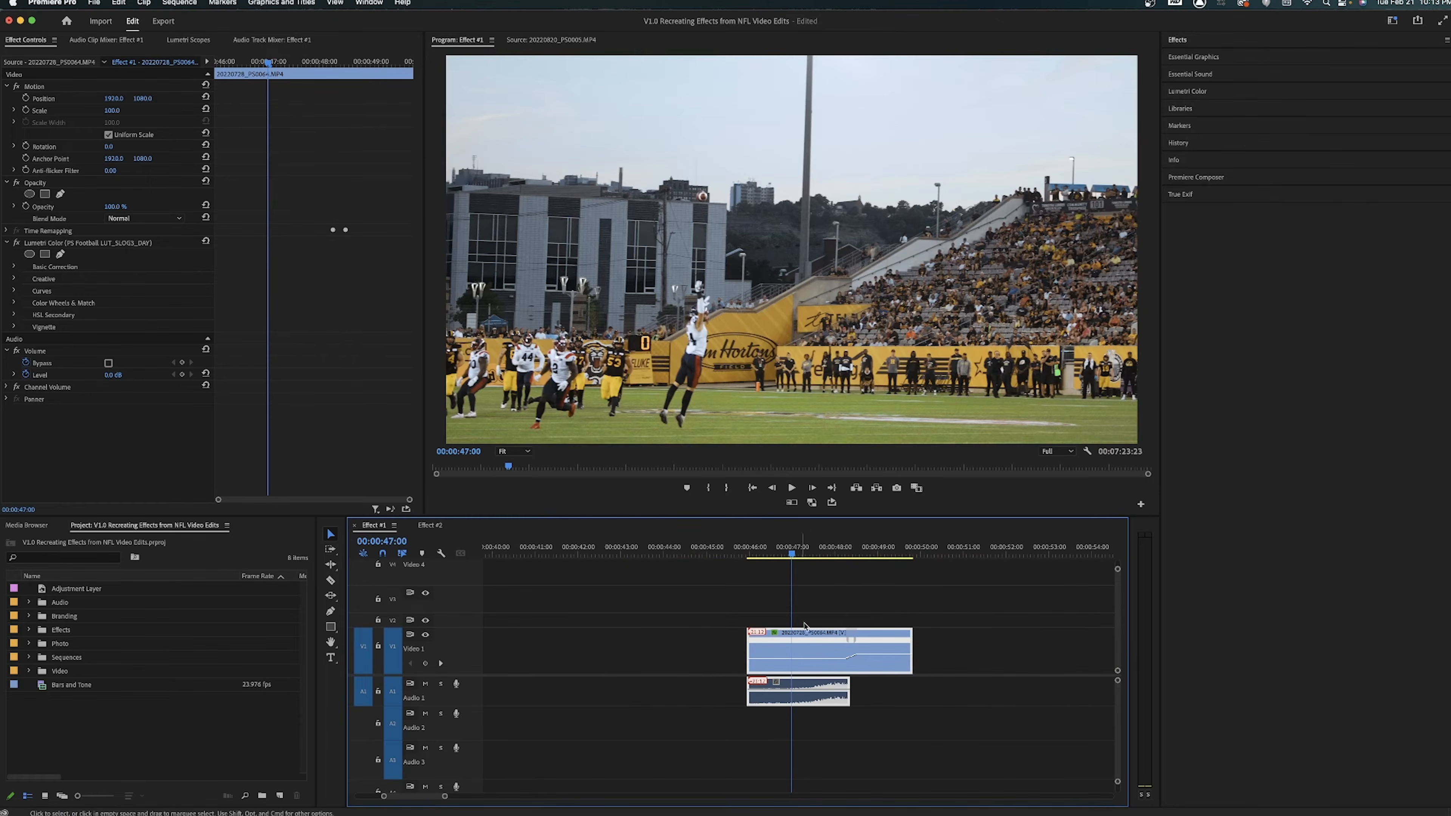
Step: Separate the slowed clip's audio from its video onto the Audio 2 track and disable it
key("equal")
left_click_drag(817, 705, 829, 729)
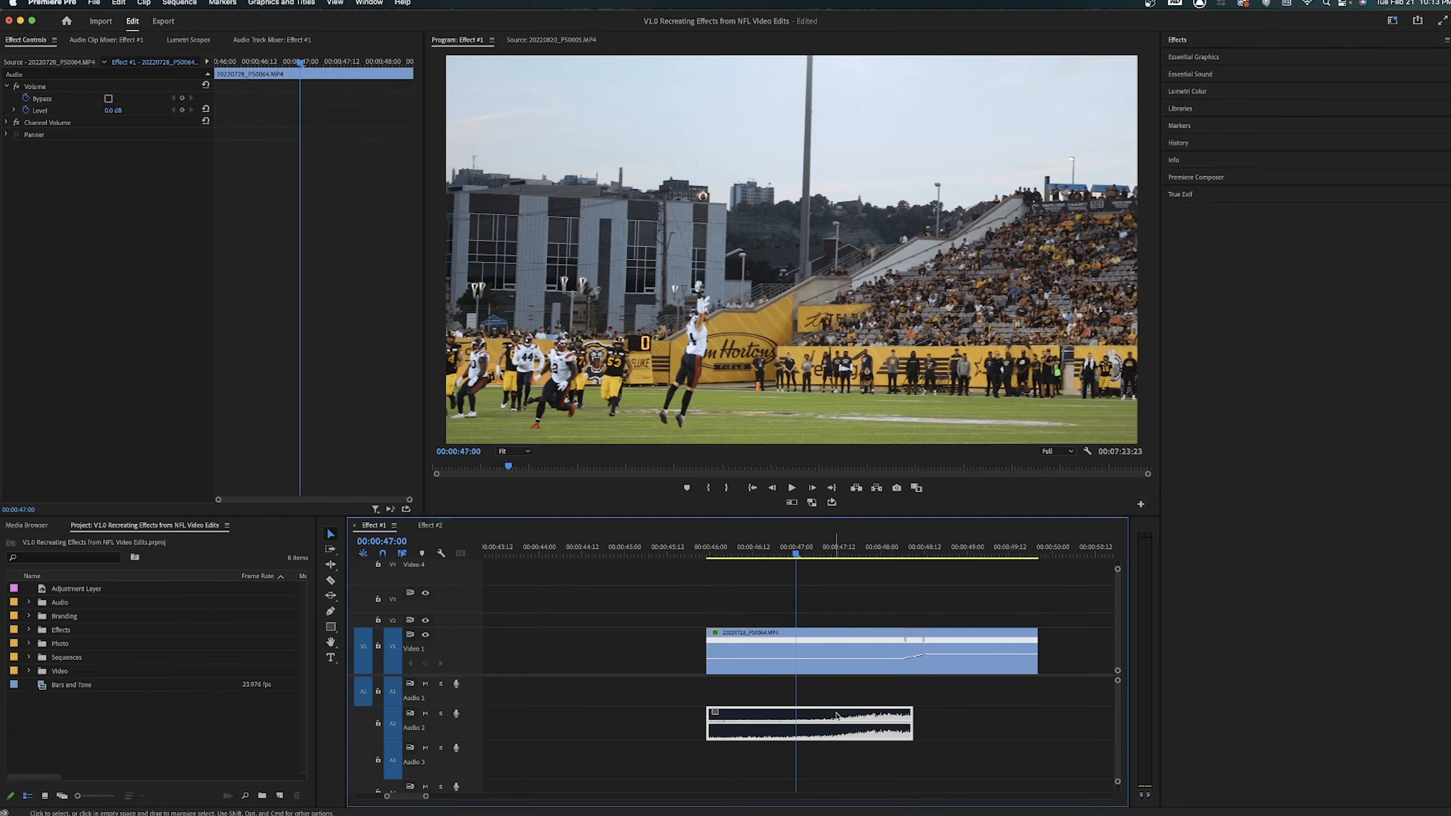
left_click(831, 687)
left_click(831, 719)
key("minus")
key("equal")
key("equal")
left_click(809, 687)
Step: Add a second speed ramp at the tackle, from about 00:00:49:05 to 00:00:49:10, and slow the footage after it to about 33%
left_click(797, 660)
key("Up")
key("space")
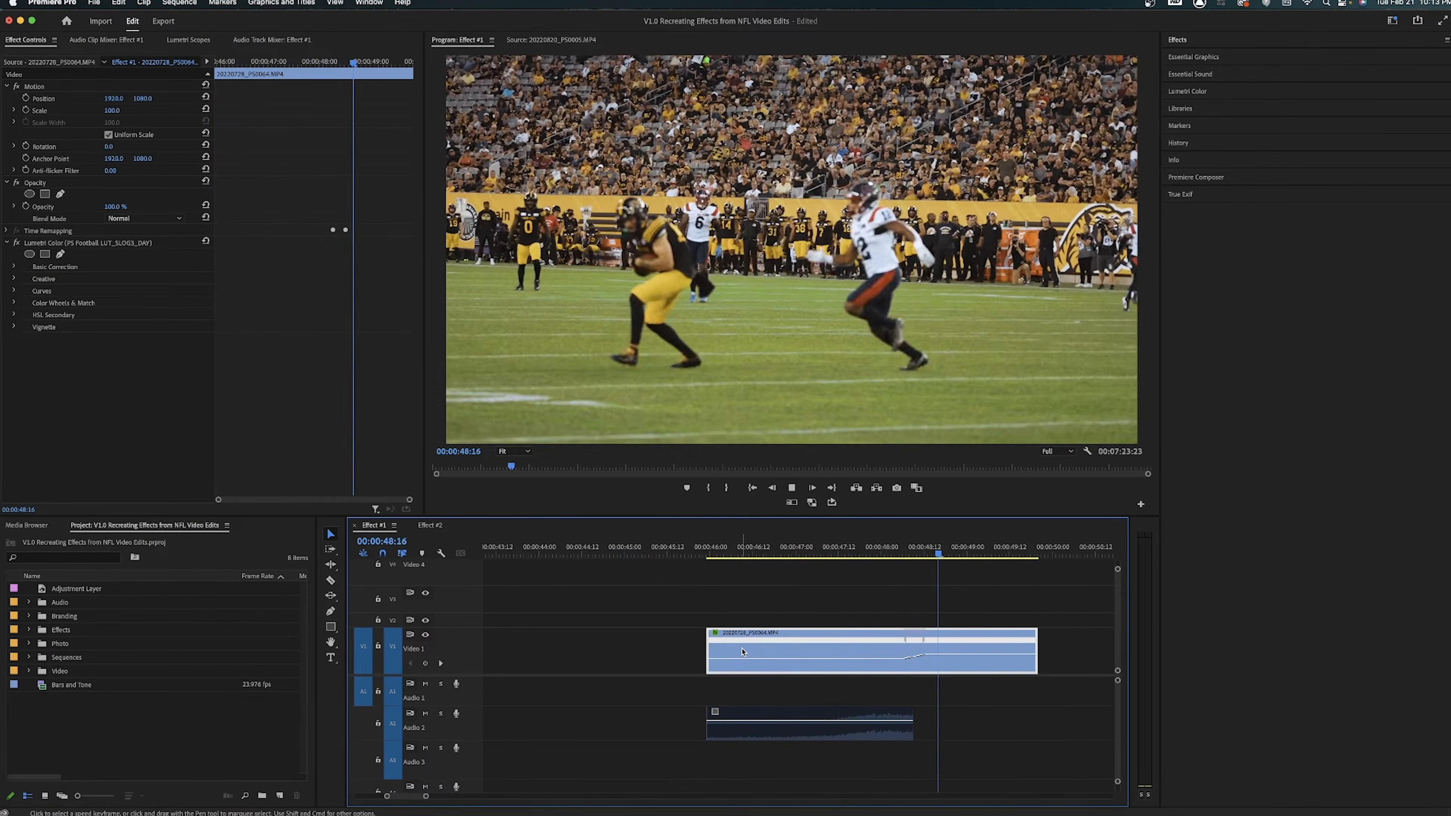
key("space")
key("equal")
key("equal")
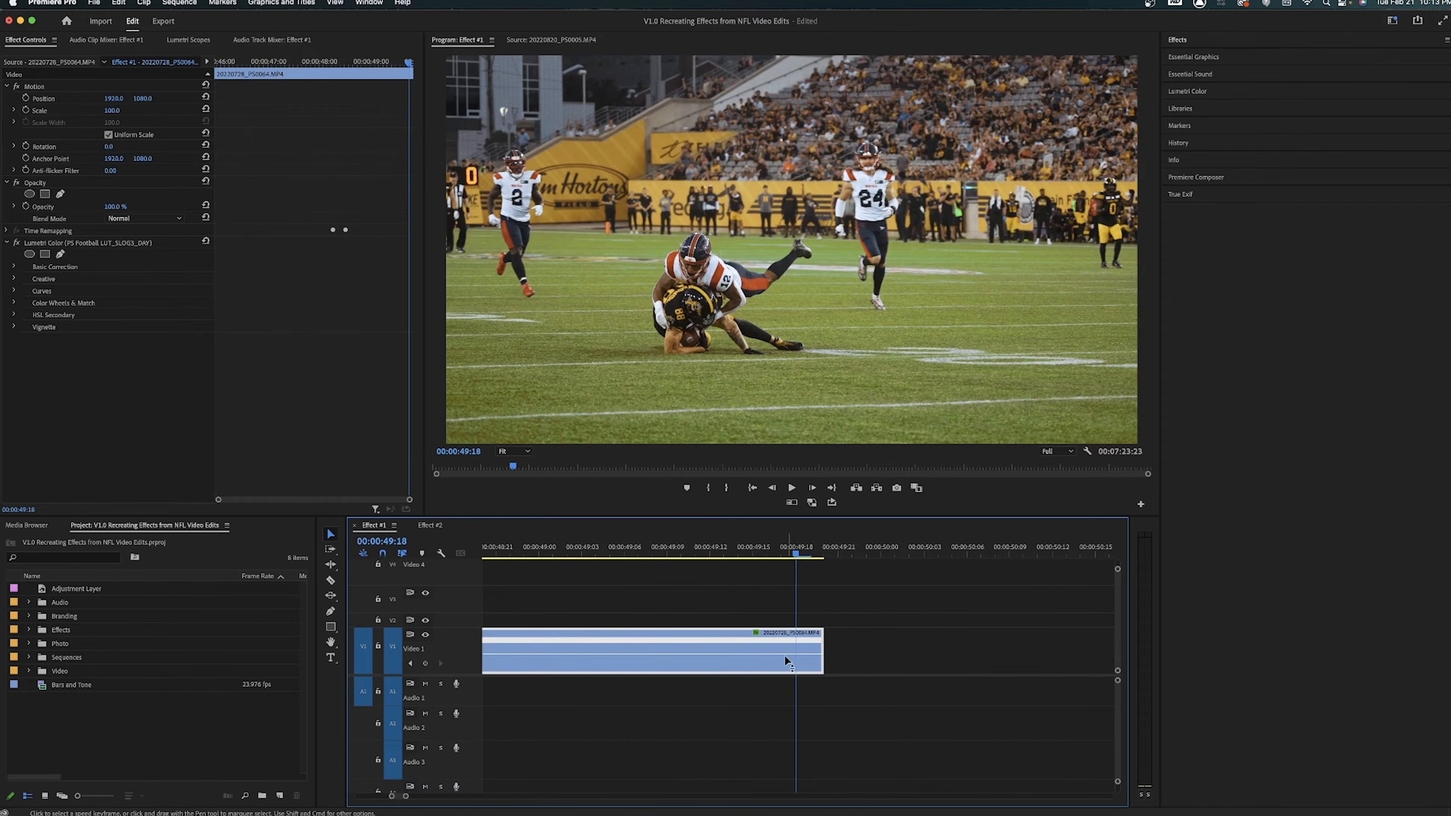
left_click_drag(752, 543, 681, 547)
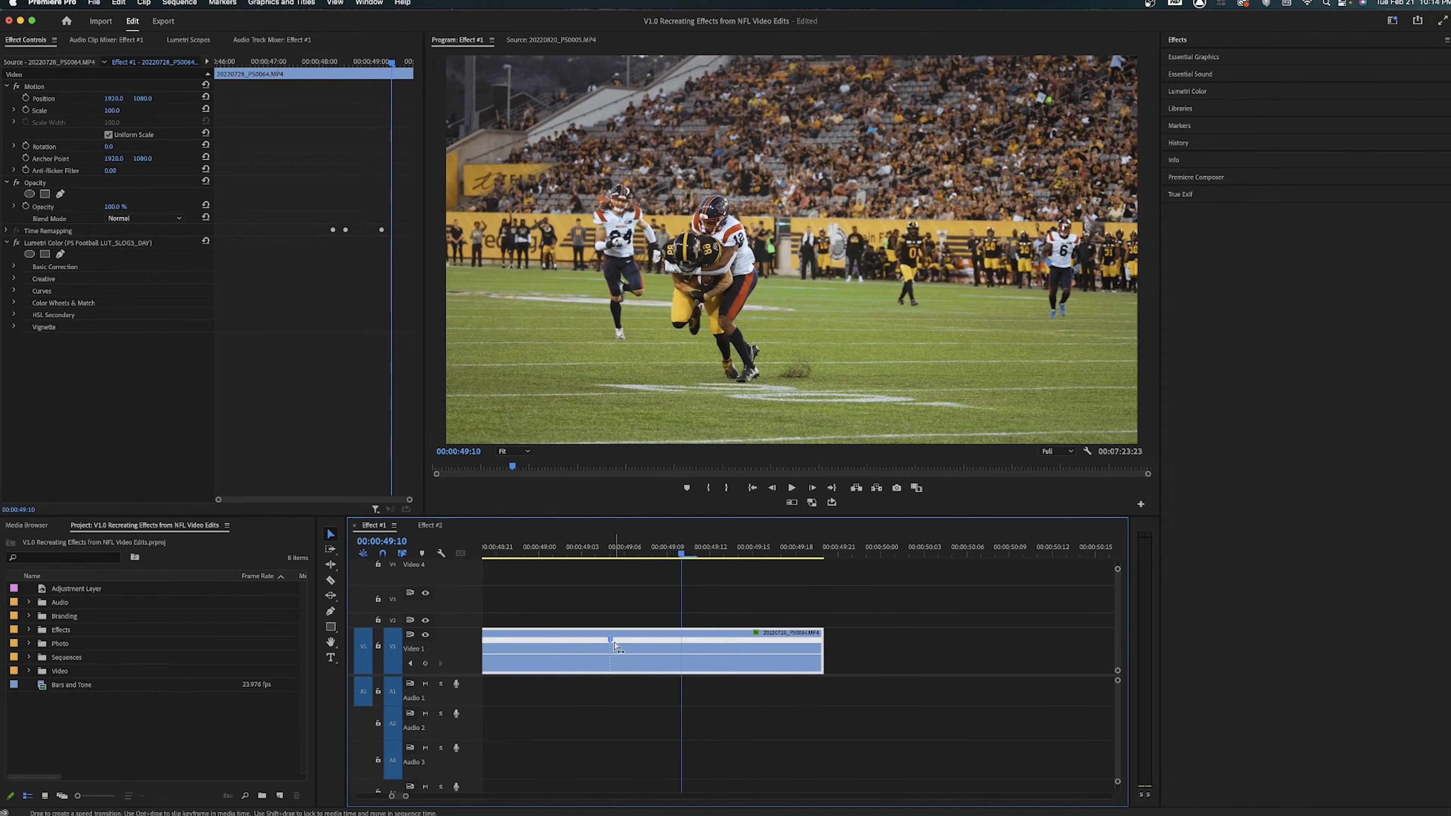
left_click_drag(613, 644, 672, 645)
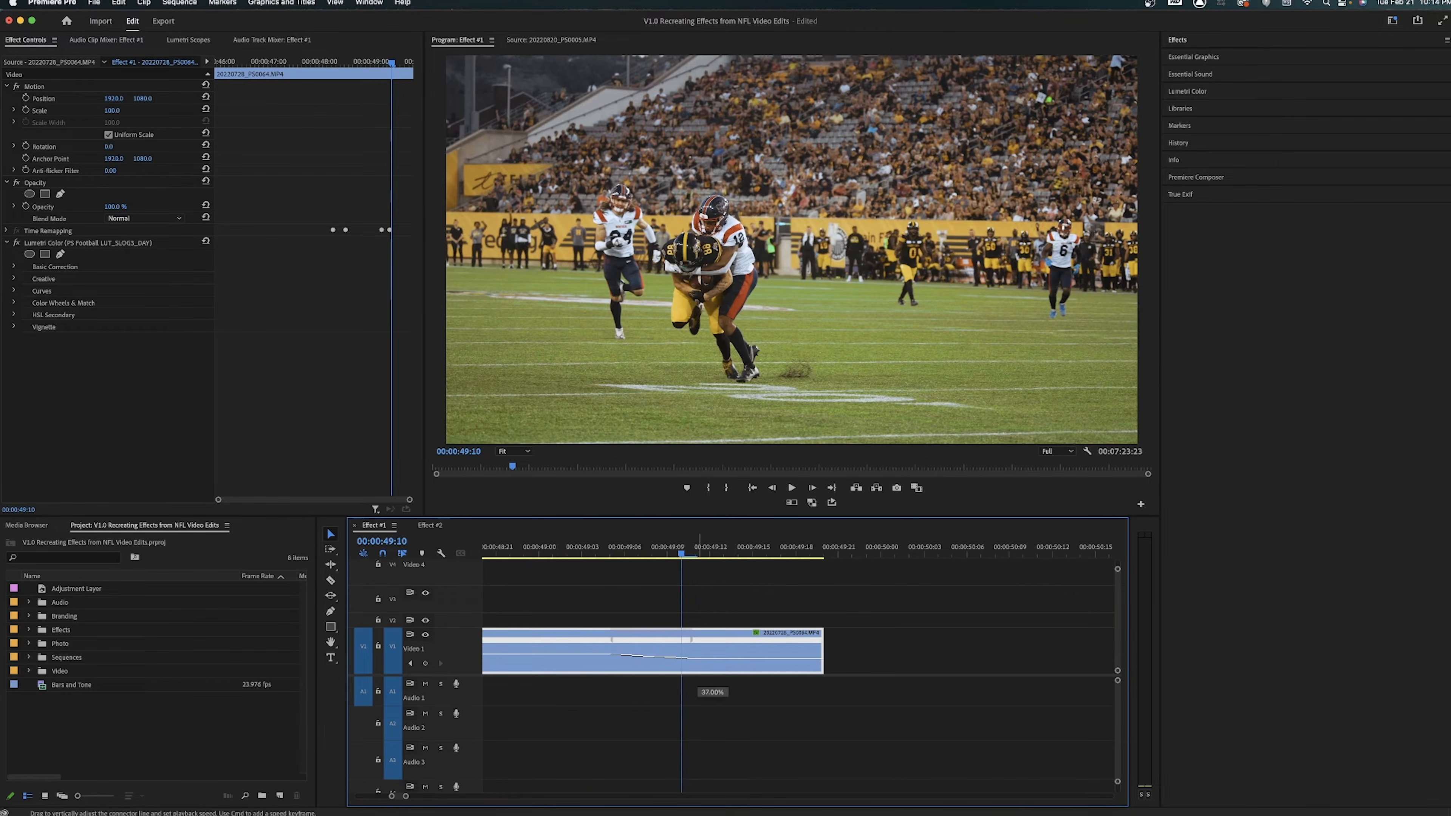
left_click_drag(700, 681, 696, 685)
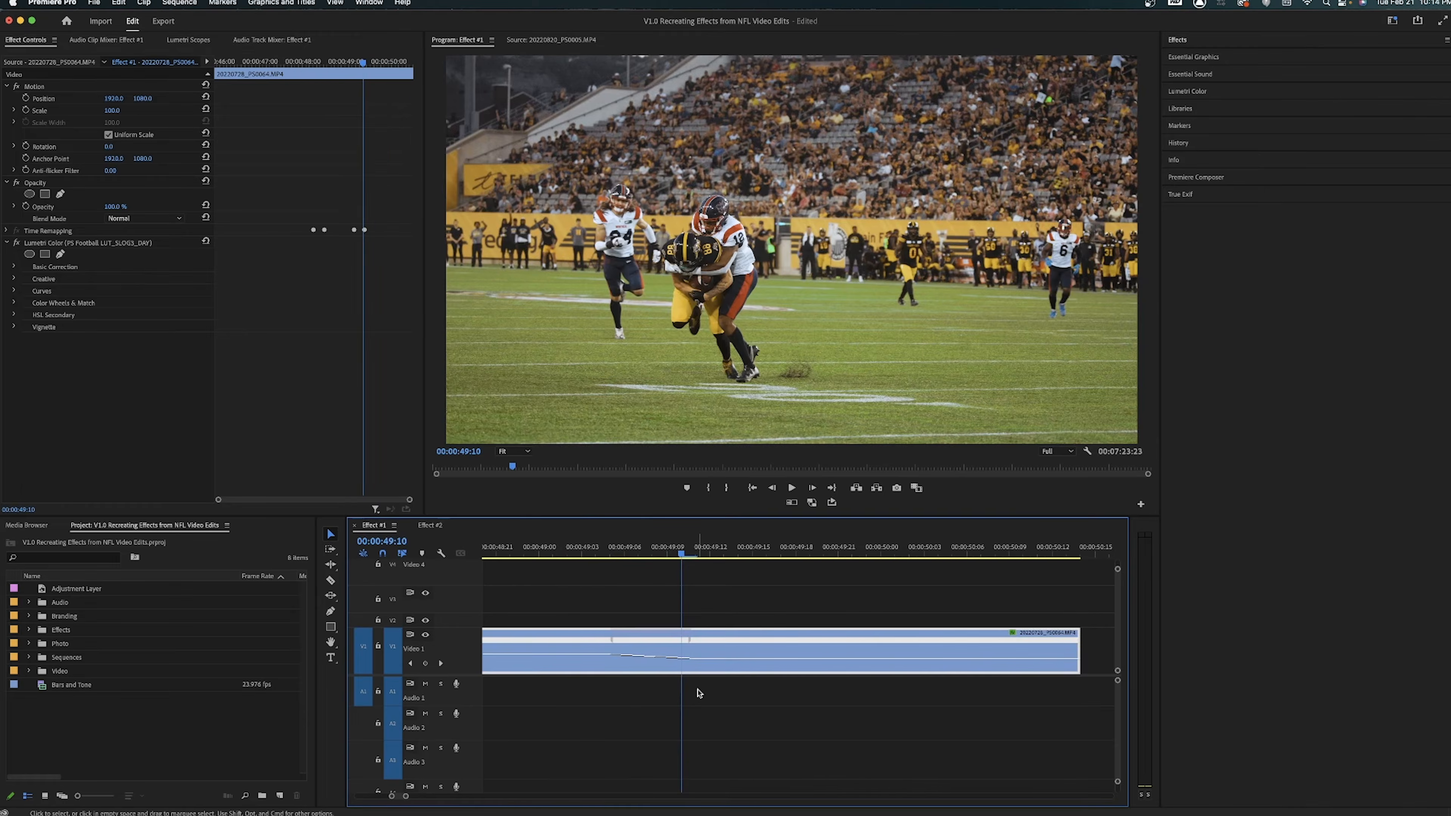
Step: Play back the speed-ramped football clip from its start to check both ramps
key("minus")
key("minus")
left_click(677, 548)
key("minus")
left_click(667, 548)
key("space")
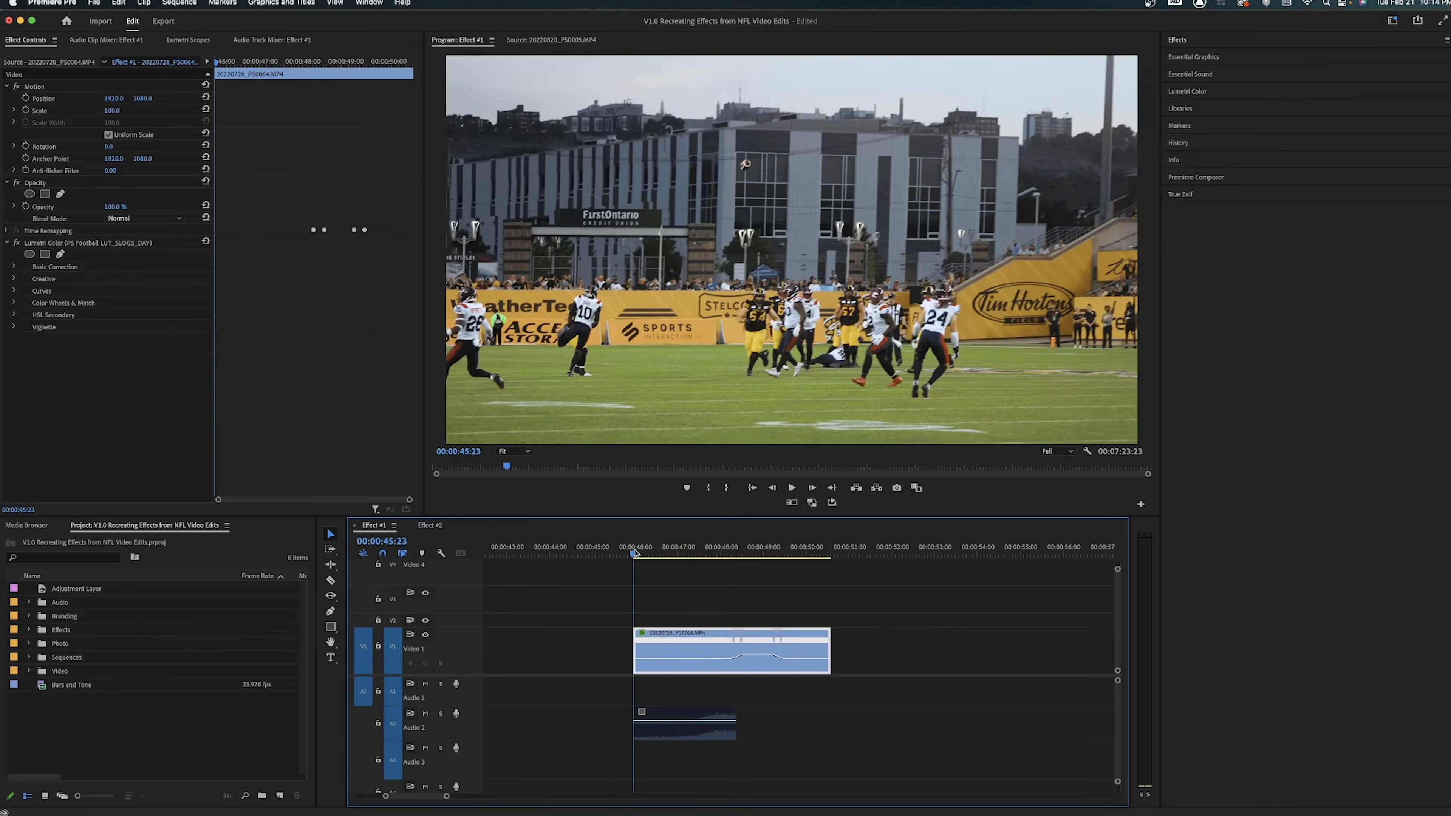
left_click_drag(640, 642, 644, 602)
key("space")
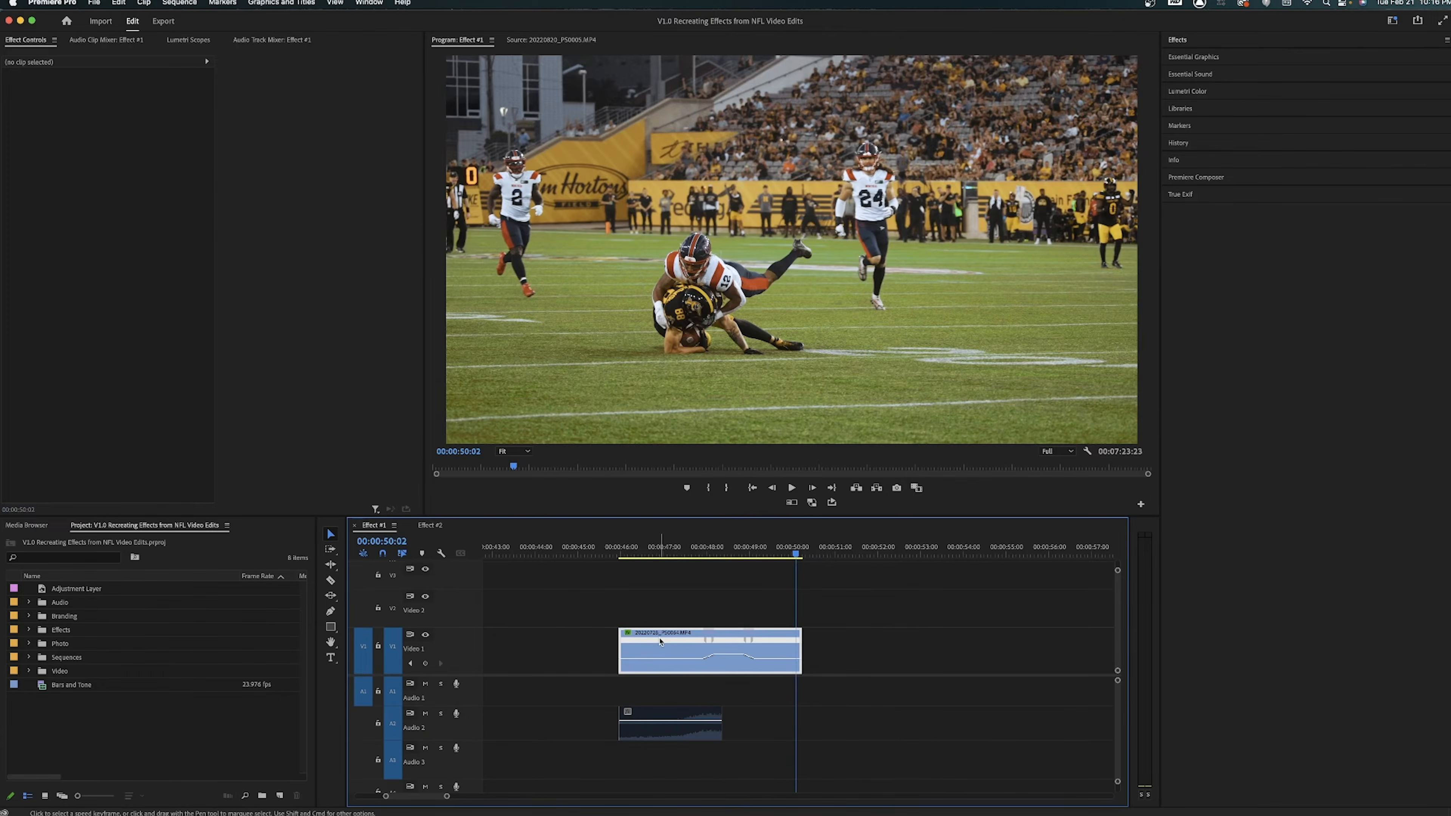
Step: Place a duplicate of the speed-ramped clip just after the original on Video 1, check it in playback and save the project
left_click_drag(660, 641, 847, 636)
key("space")
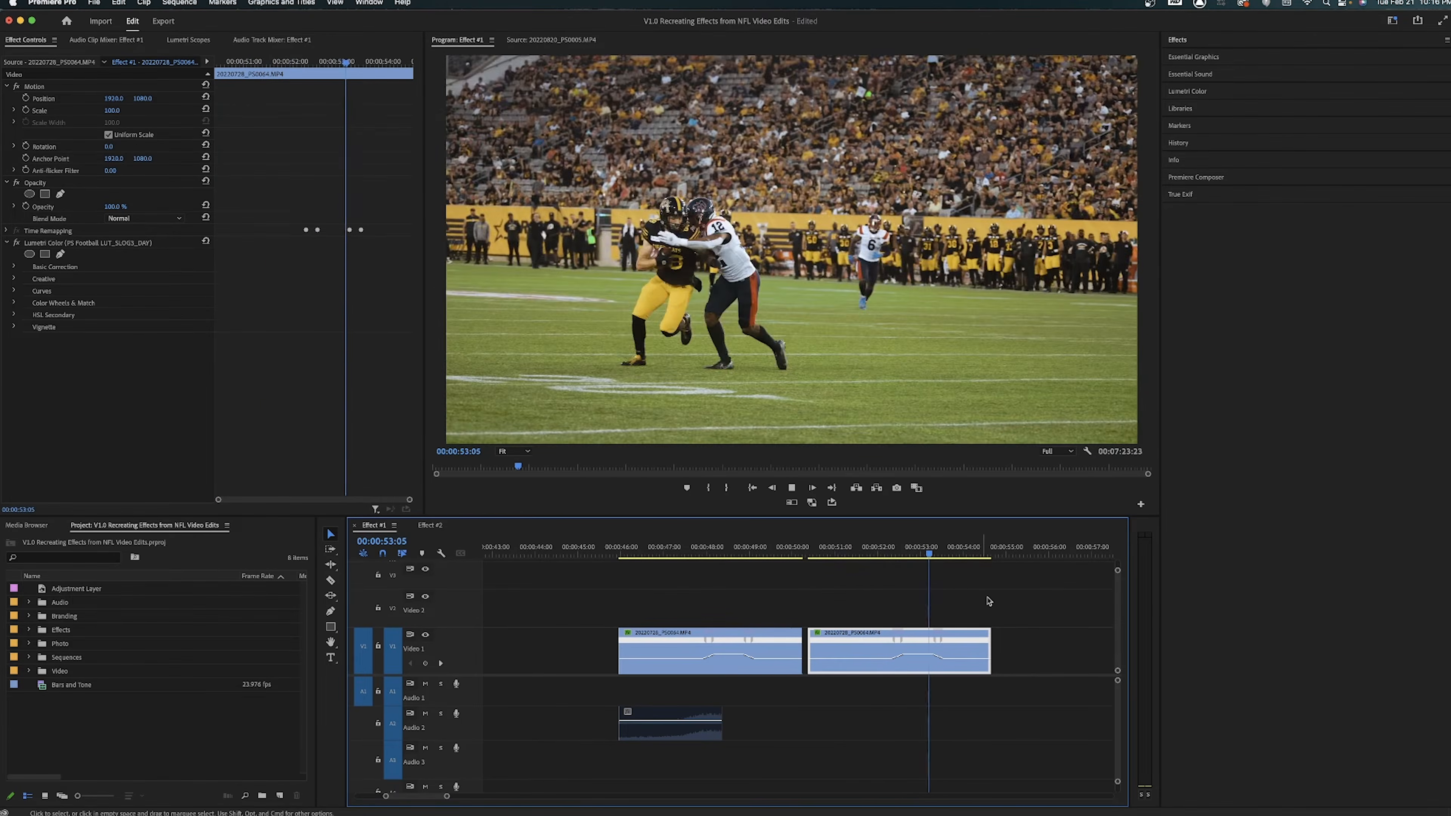
left_click(988, 604)
key("super+s")
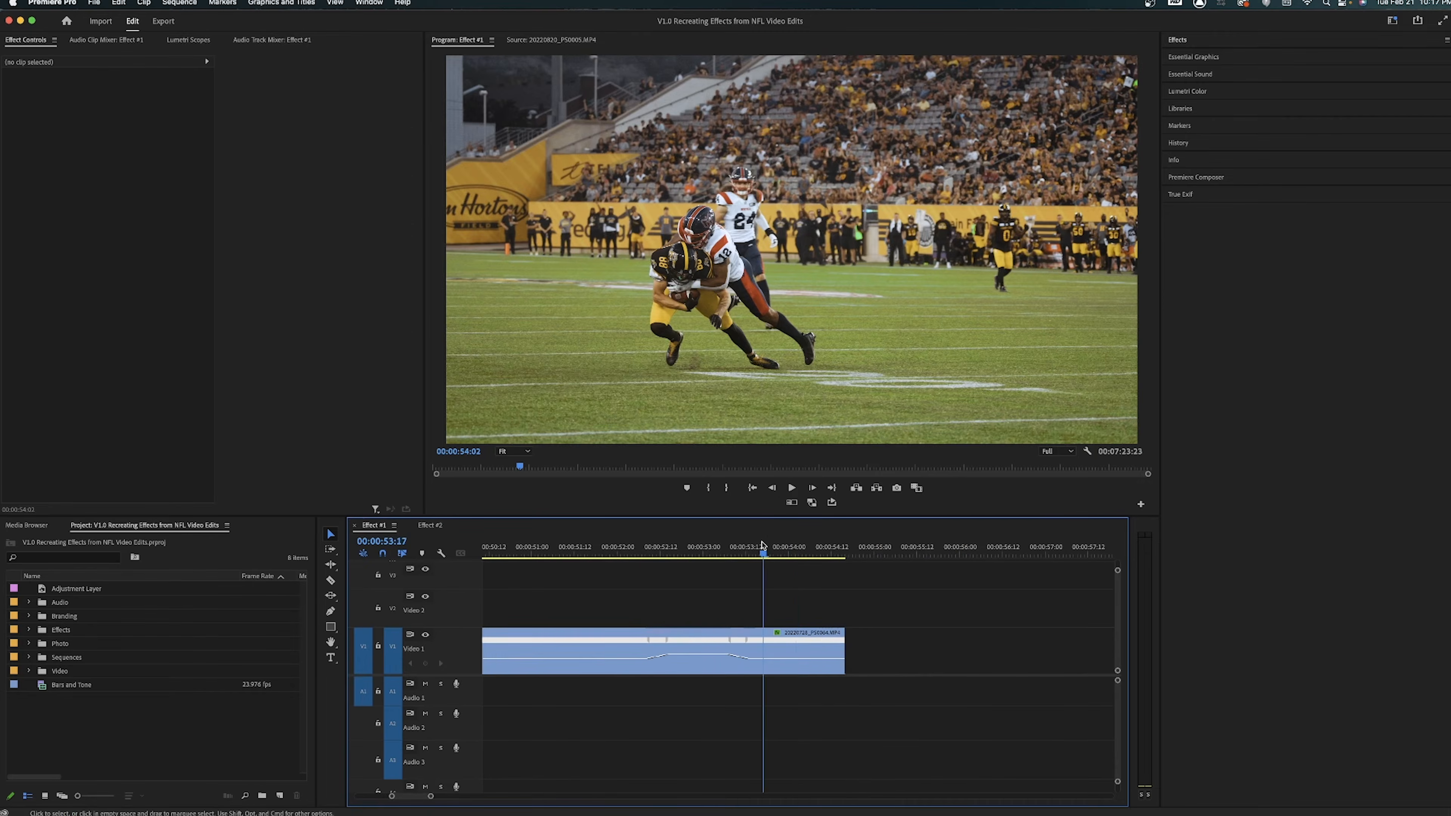
Step: Raise the speed of the duplicate clip's section after the tackle to about 99%
left_click_drag(763, 545, 787, 541)
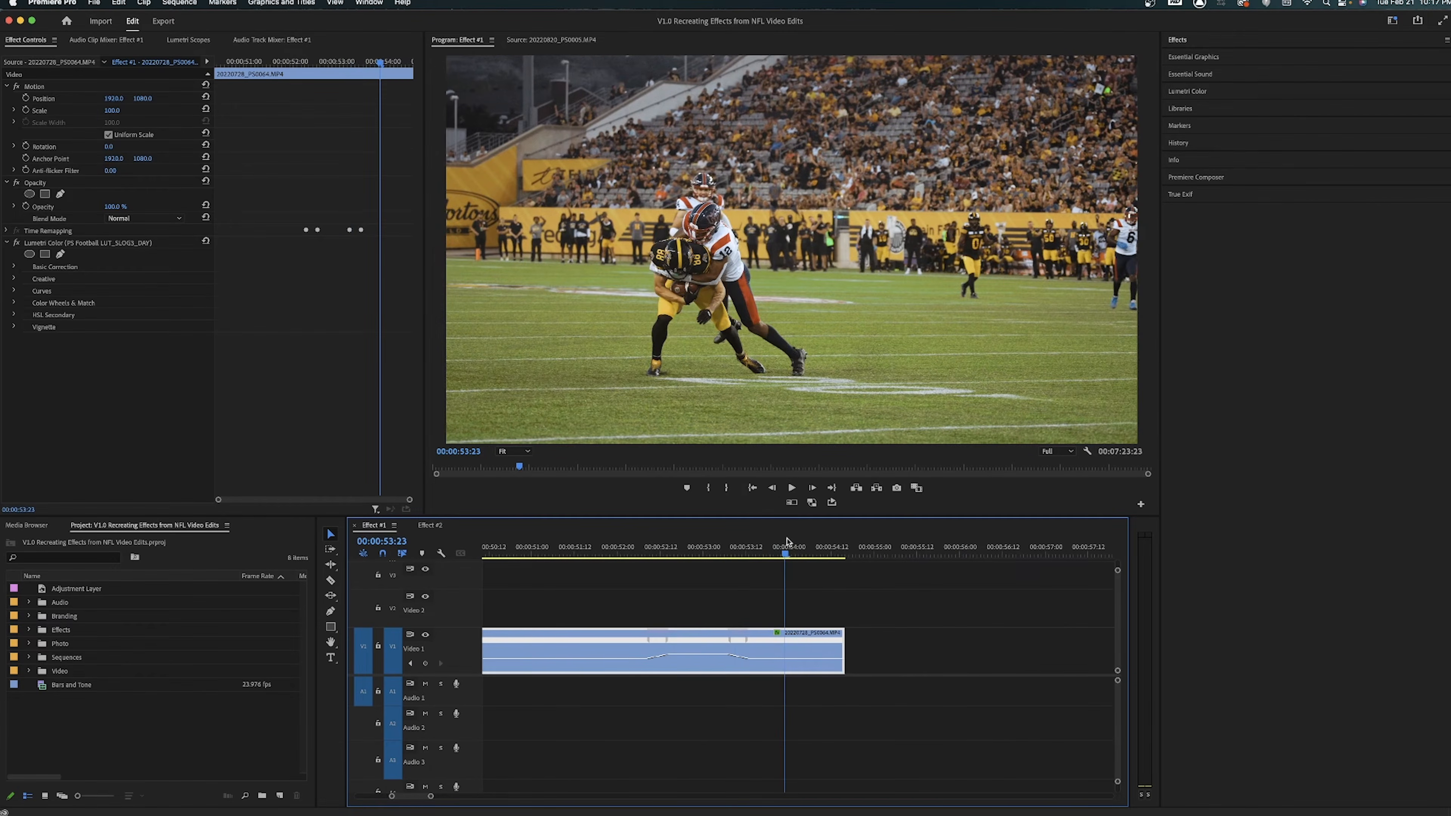
key("=")
left_click(700, 552)
key("space")
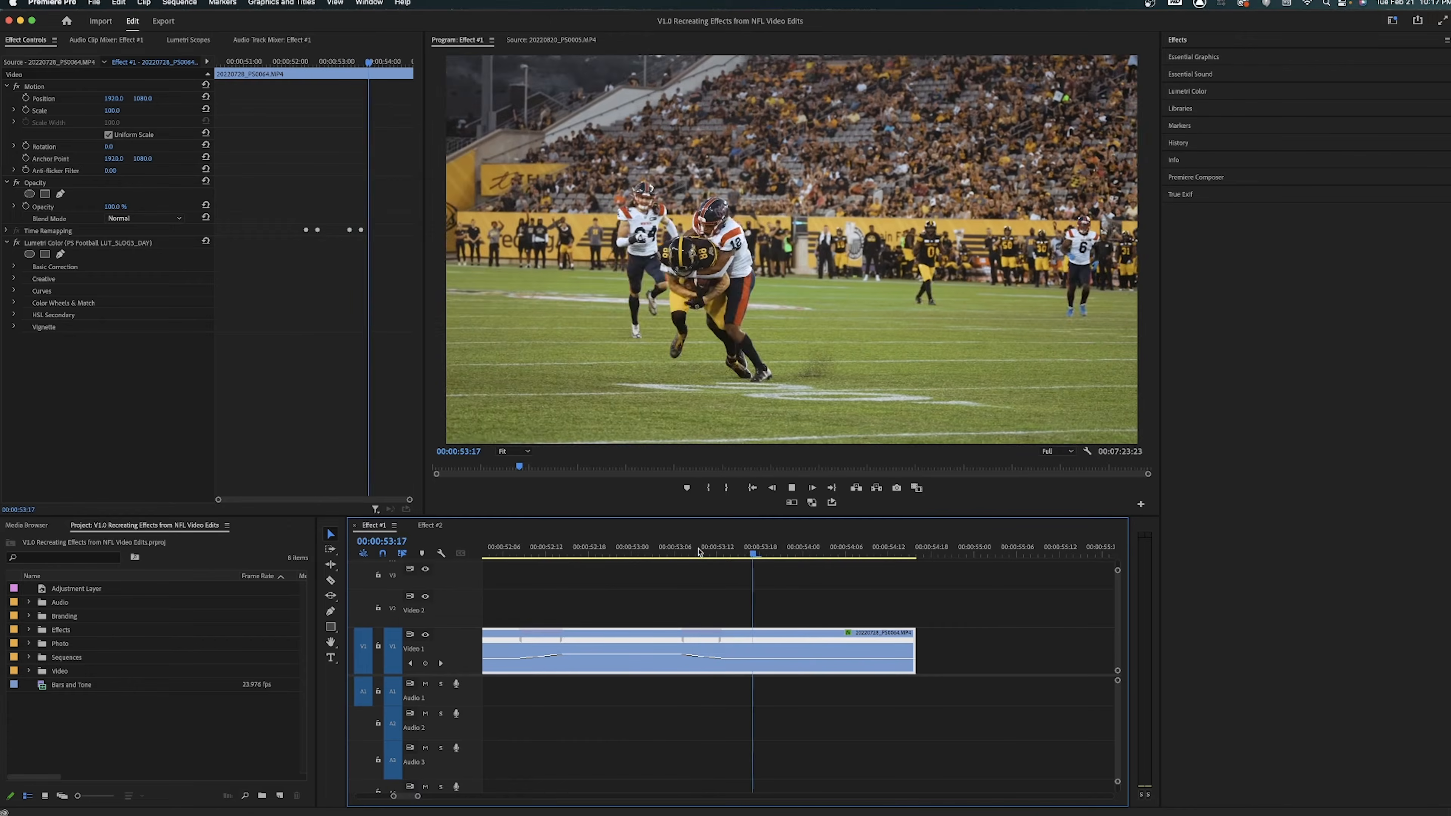
key("space")
left_click(866, 552)
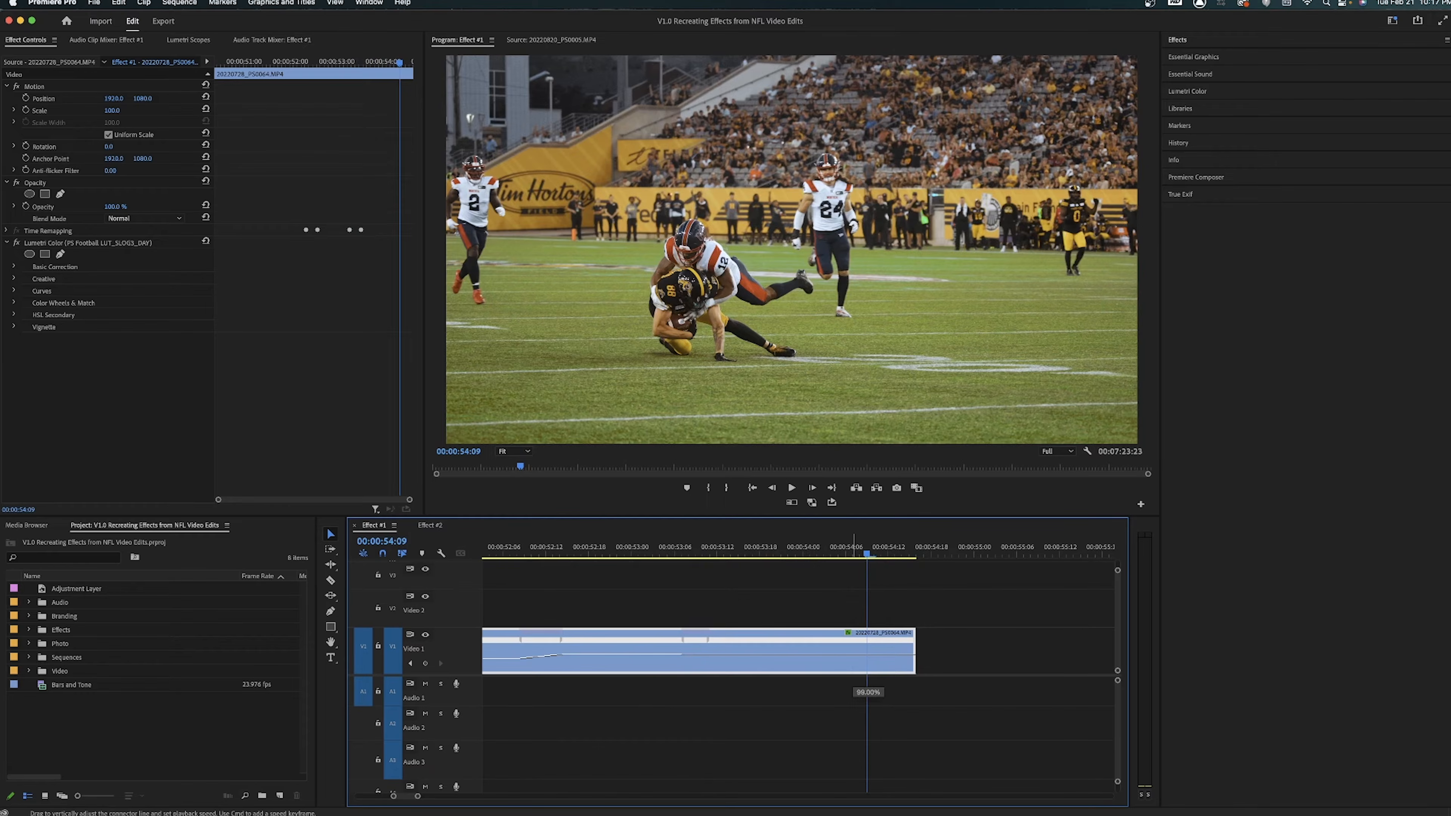
left_click_drag(854, 654, 854, 654)
key("minus")
left_click(700, 552)
key("minus")
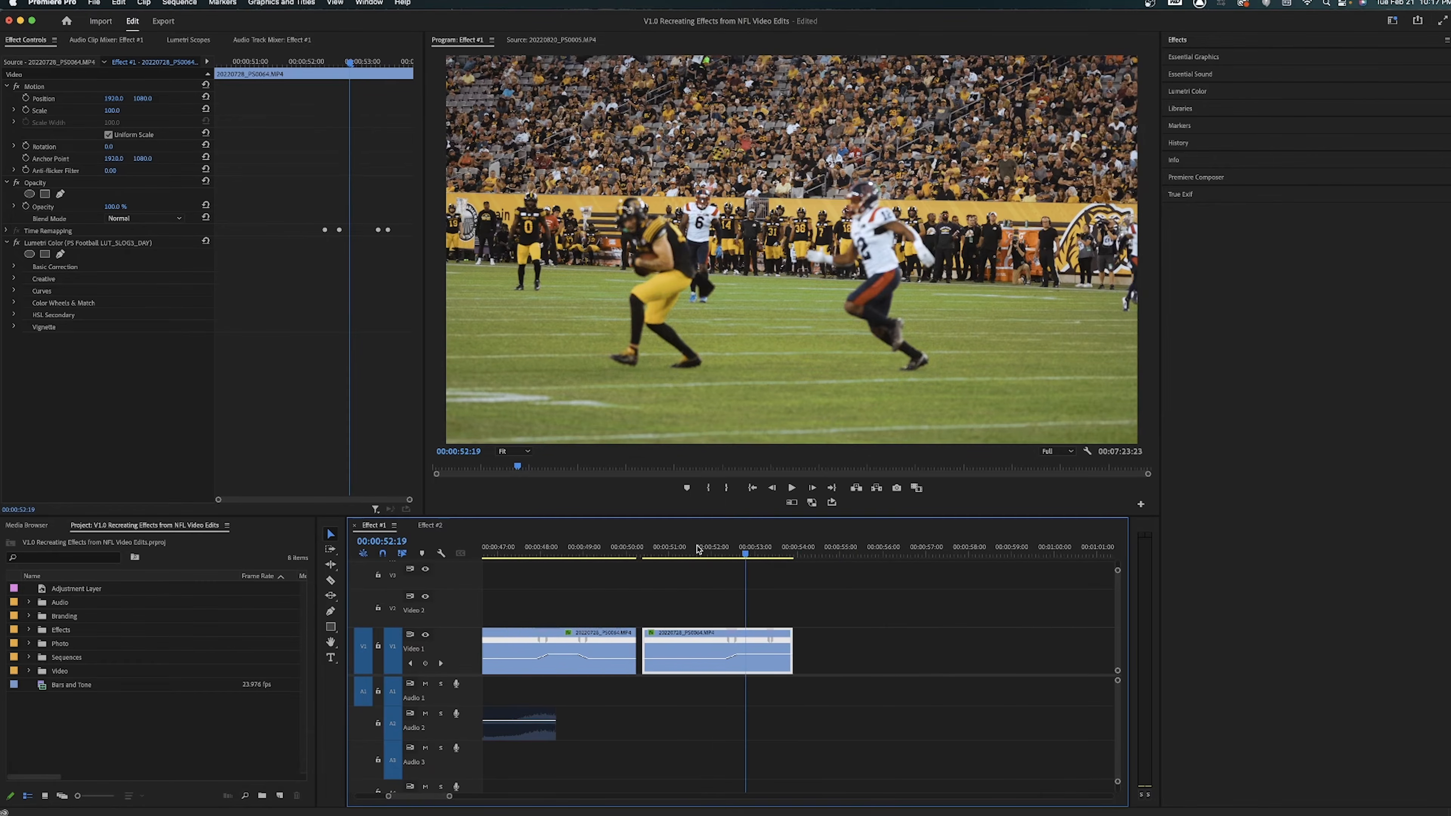
Step: Reverse the duplicate clip by setting its clip speed to -200%
key("equal")
key("equal")
key("minus")
key("minus")
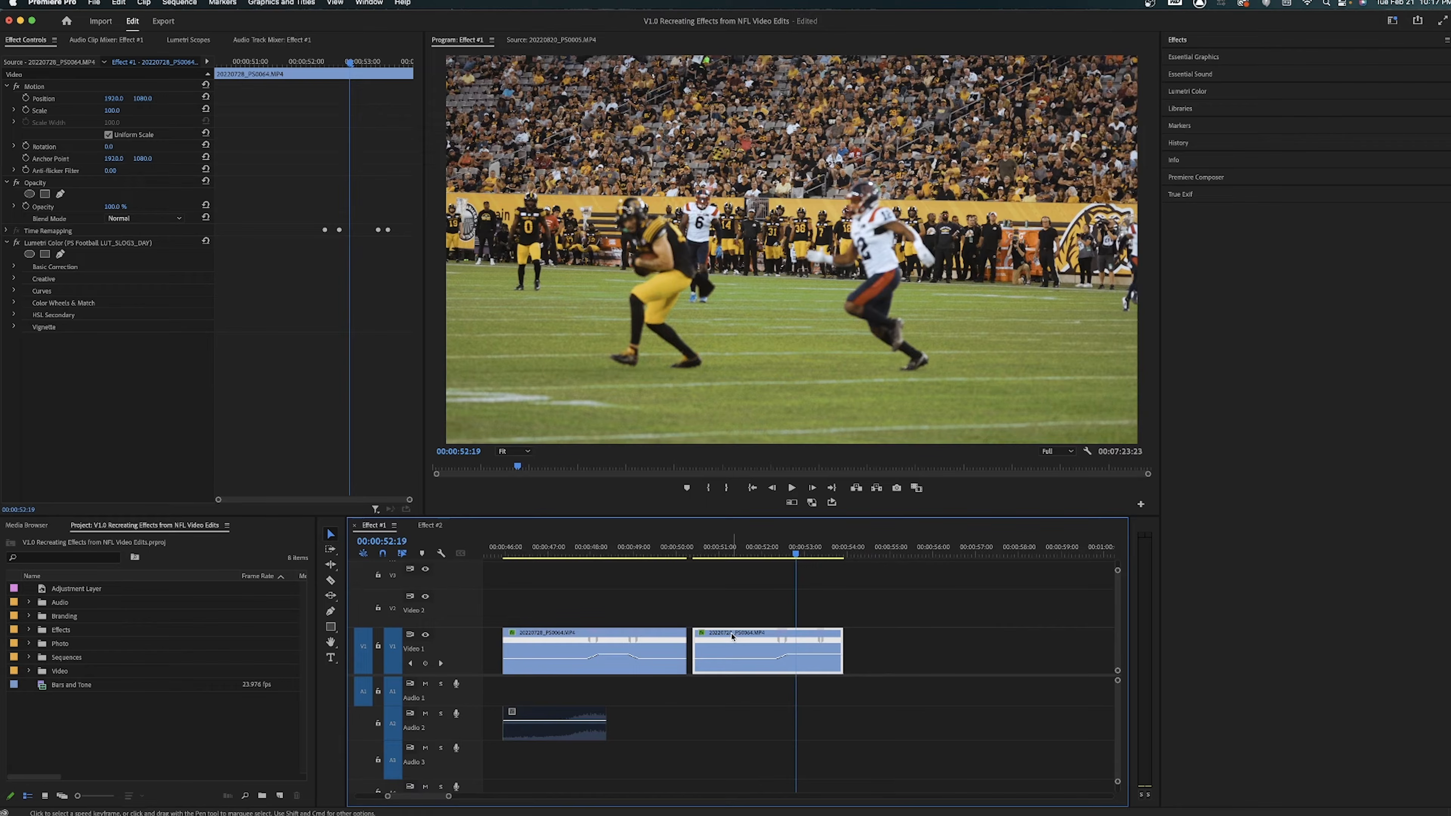
key("super+r")
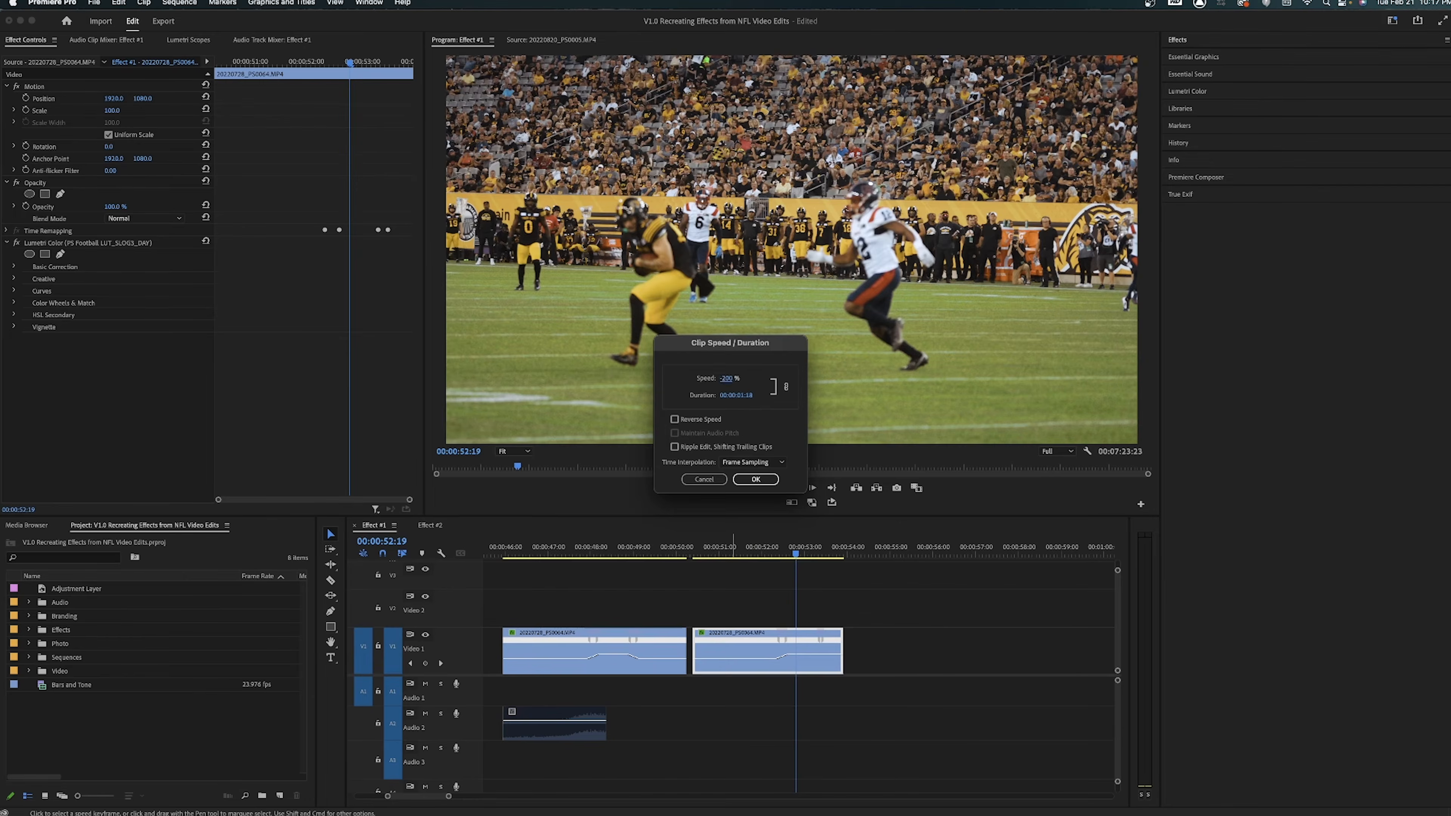
key("Return")
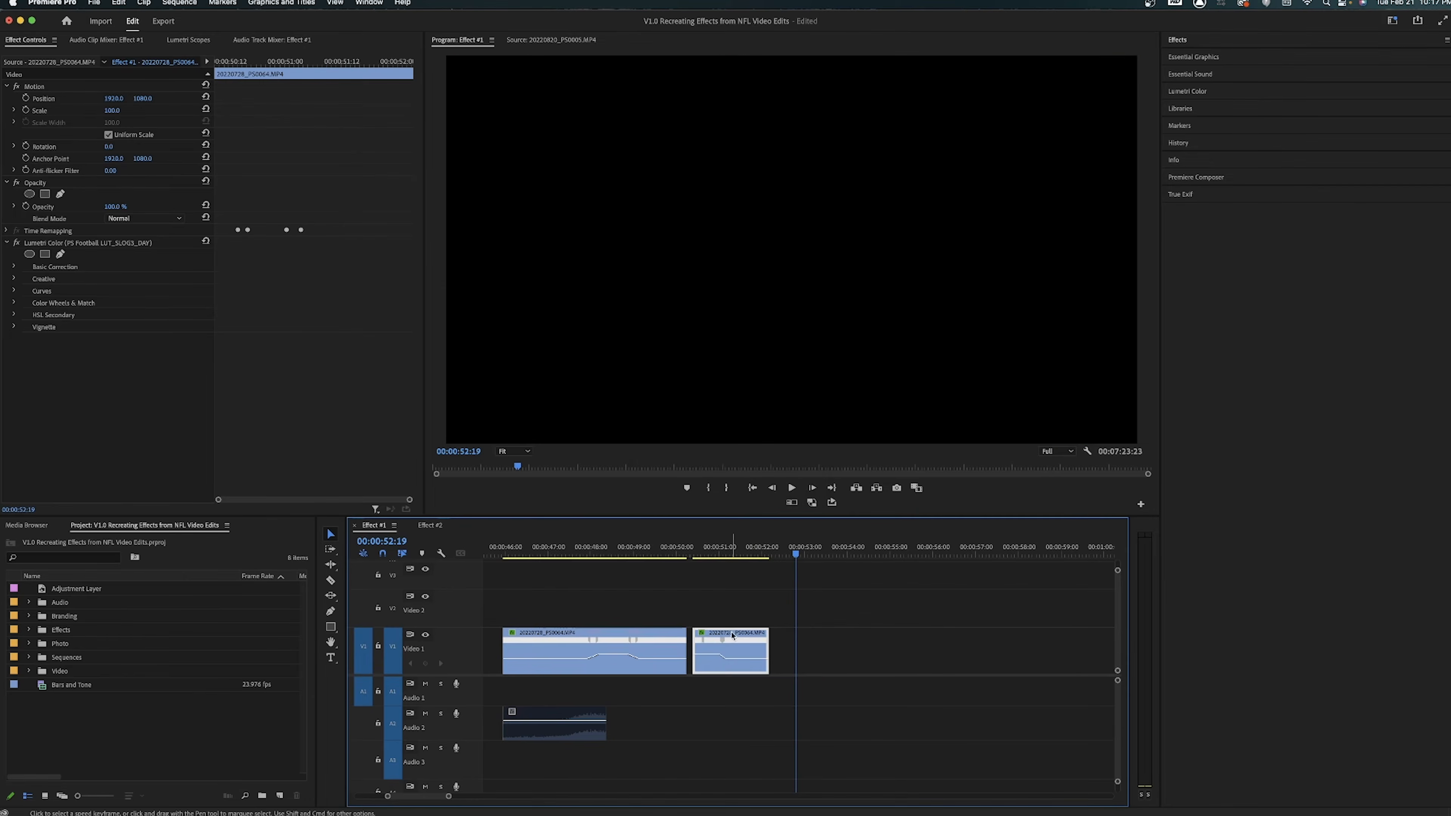
Step: Move the reversed clip directly against the end of the original ramped clip and play back the join
left_click(705, 559)
left_click_drag(823, 635, 799, 625)
key("minus")
left_click_drag(769, 552, 560, 558)
key("minus")
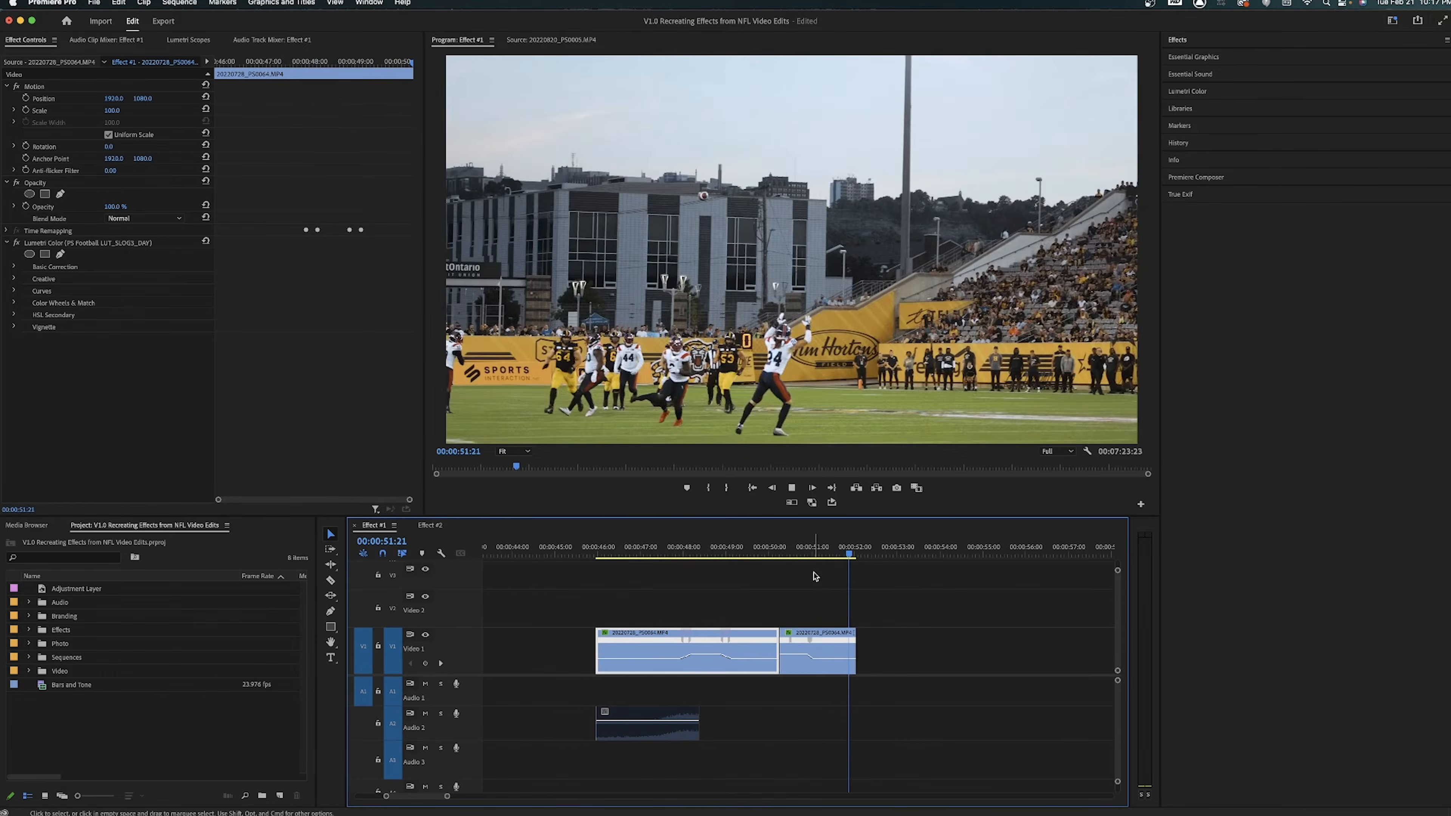
Step: Ripple-trim the end of the reversed clip to about 00:00:50:20 and save the project
left_click(802, 551)
key("equal")
key("equal")
mouse_move(801, 553)
left_mouse_down()
mouse_move(710, 551)
mouse_move(811, 550)
left_mouse_up()
key("minus")
key("w")
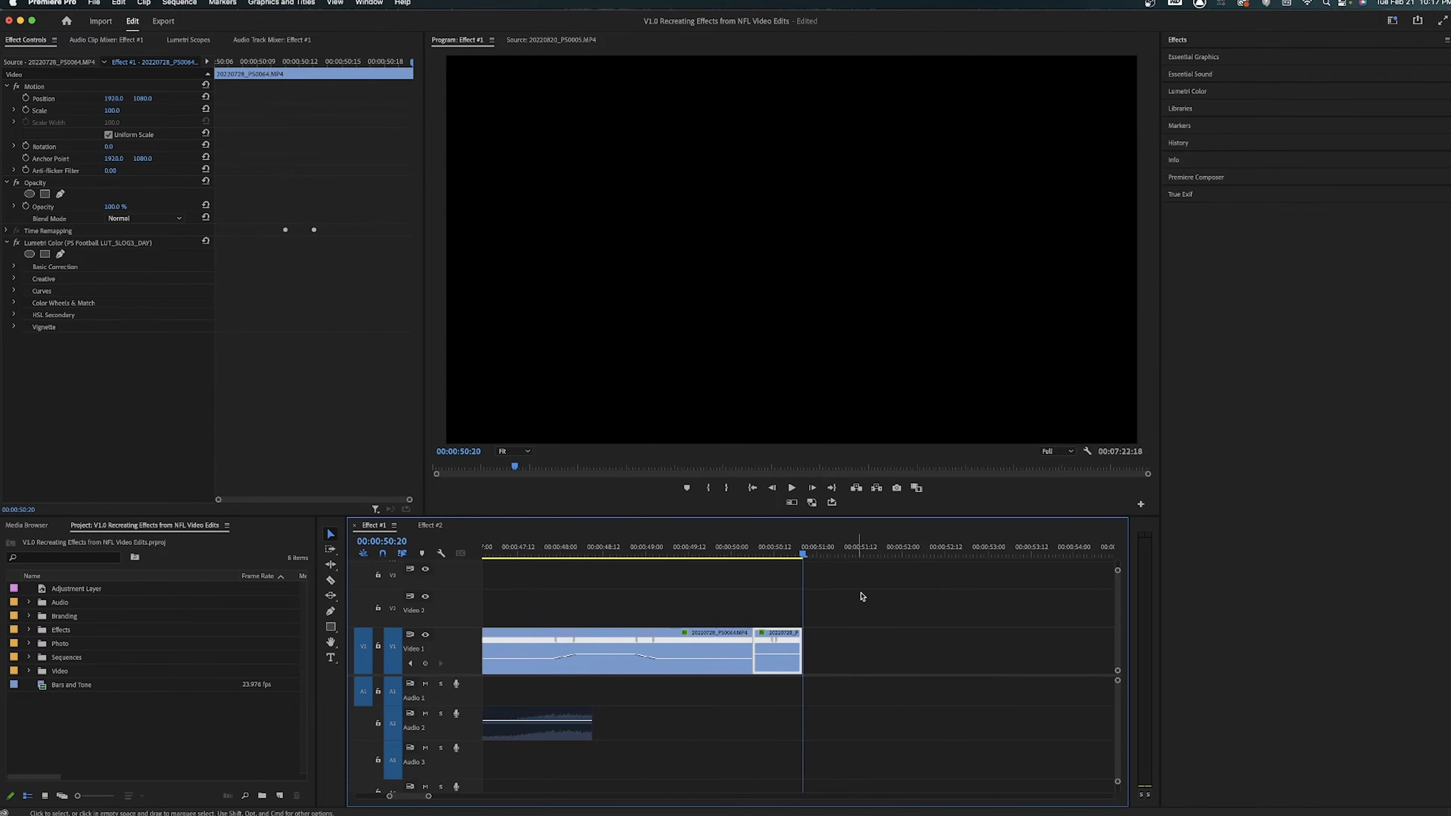
left_click(857, 604)
key("super+s")
Step: Place another copy of the ramped clip on Video 1 after a gap and set its speed to -200%
key("minus")
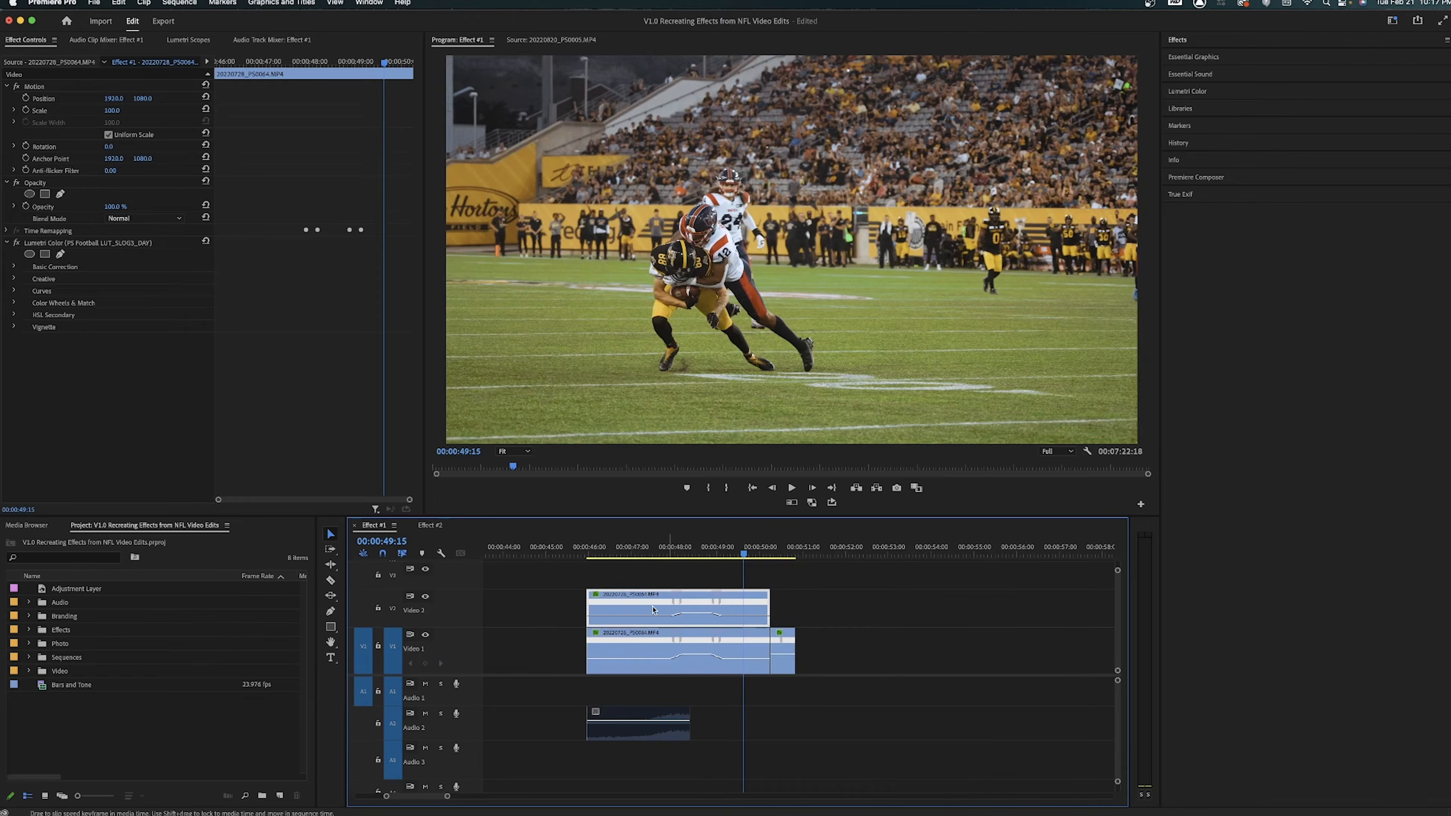
left_click_drag(654, 610, 925, 649)
left_click(922, 549)
key("super+r")
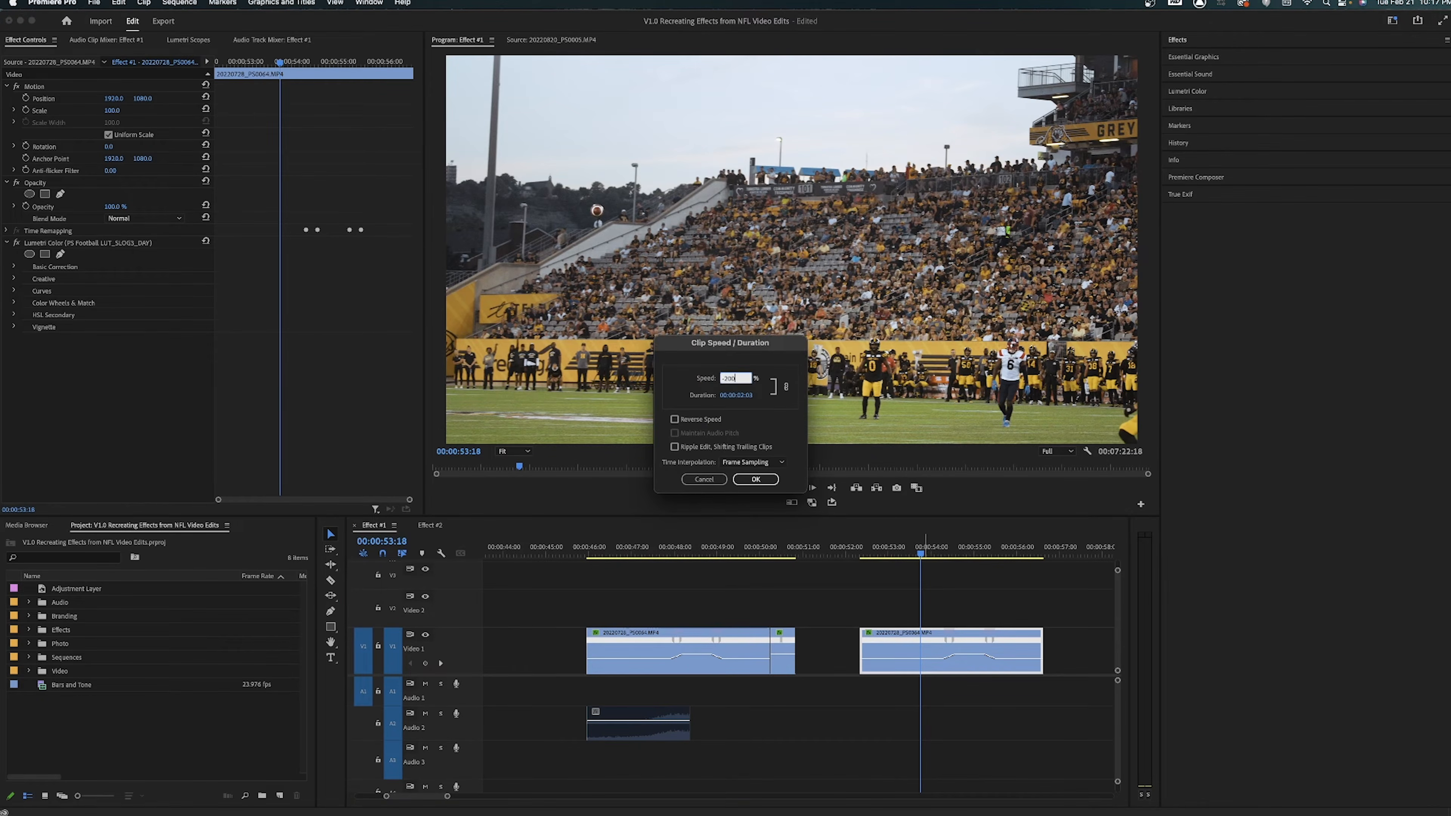
key("Return")
left_click_drag(877, 549, 867, 549)
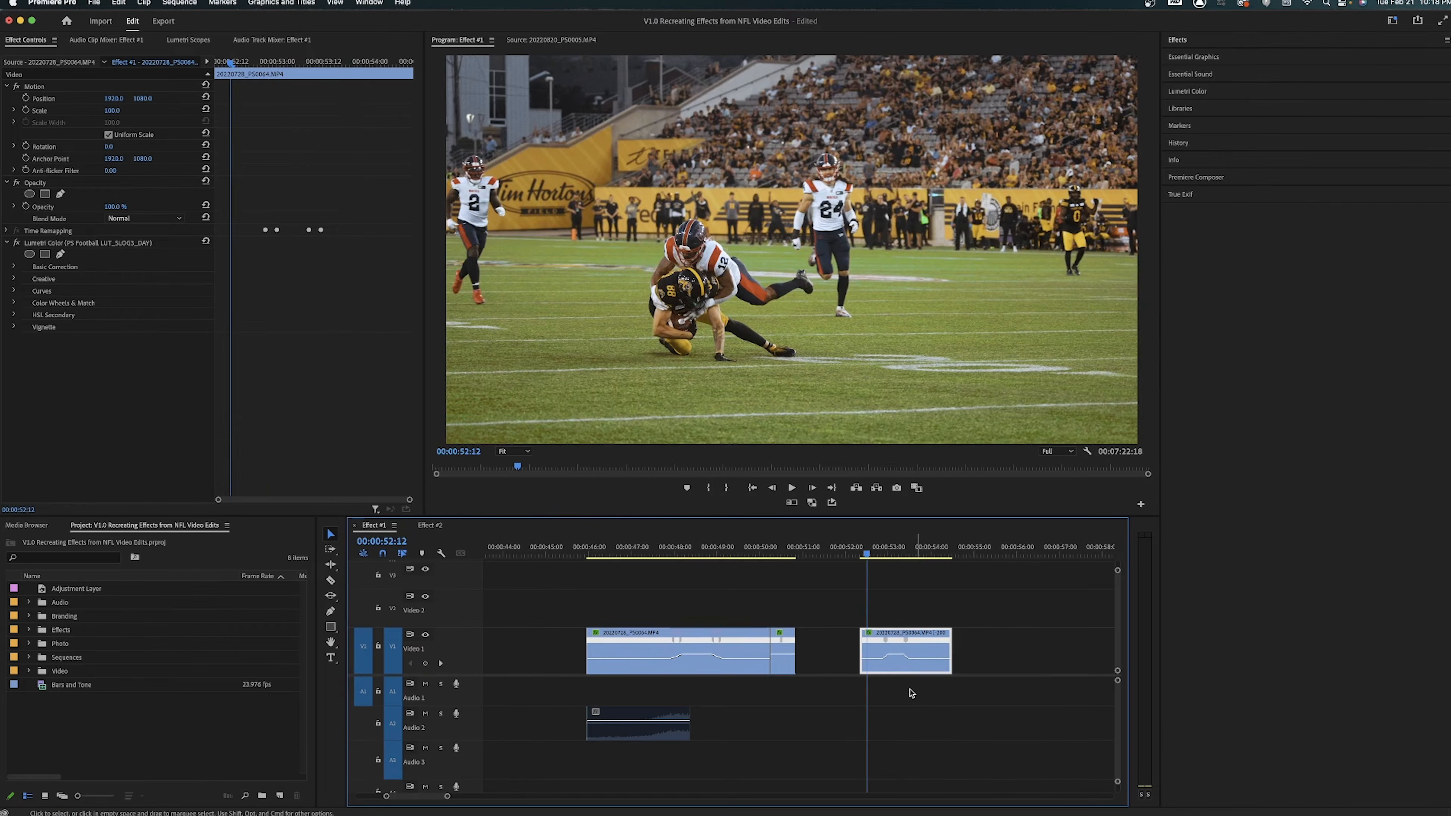
Step: Try raising the opening section of the second reversed copy to about 90% speed and play it back
key("equal")
key("equal")
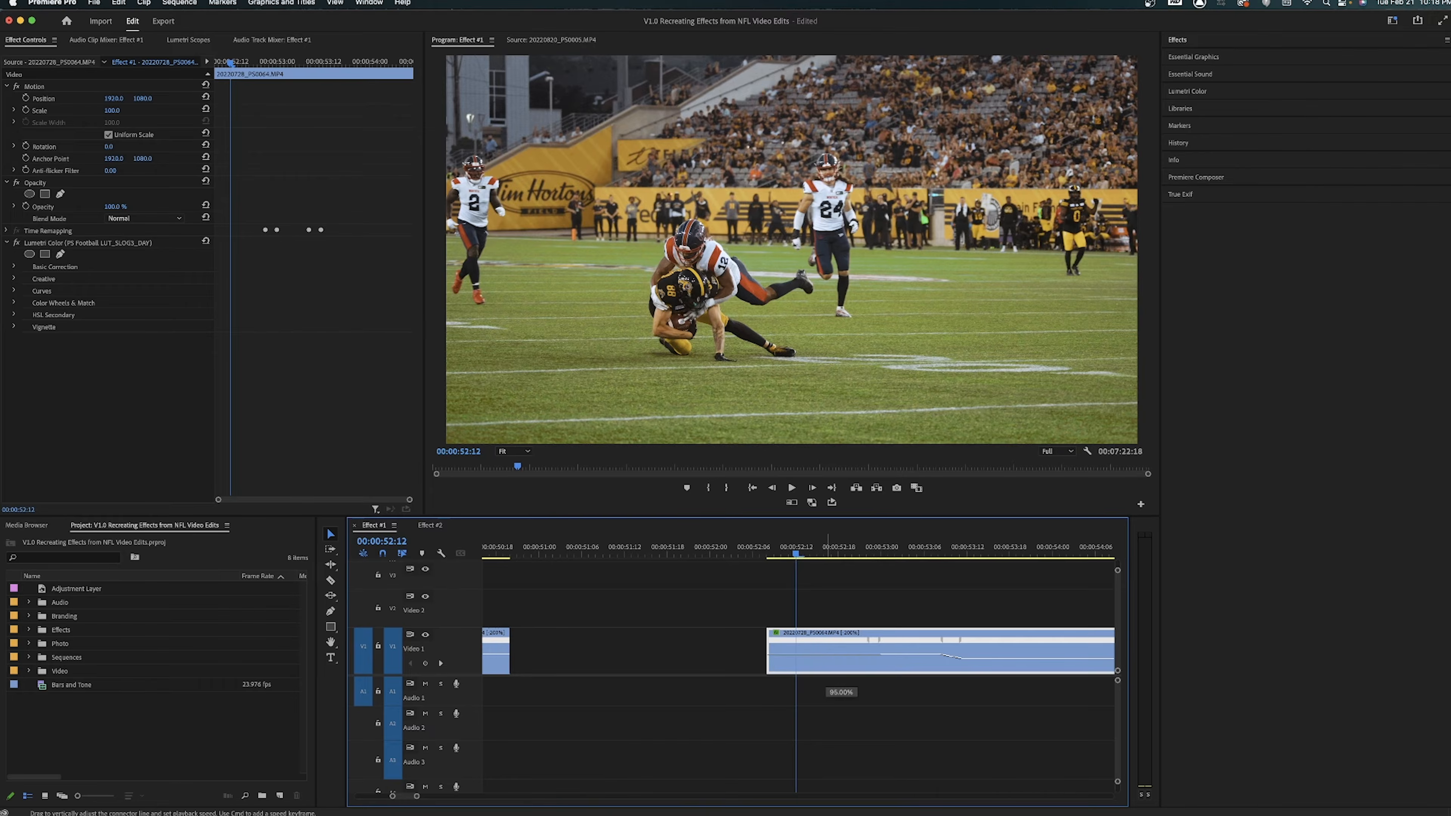
left_click_drag(828, 656, 828, 661)
key("space")
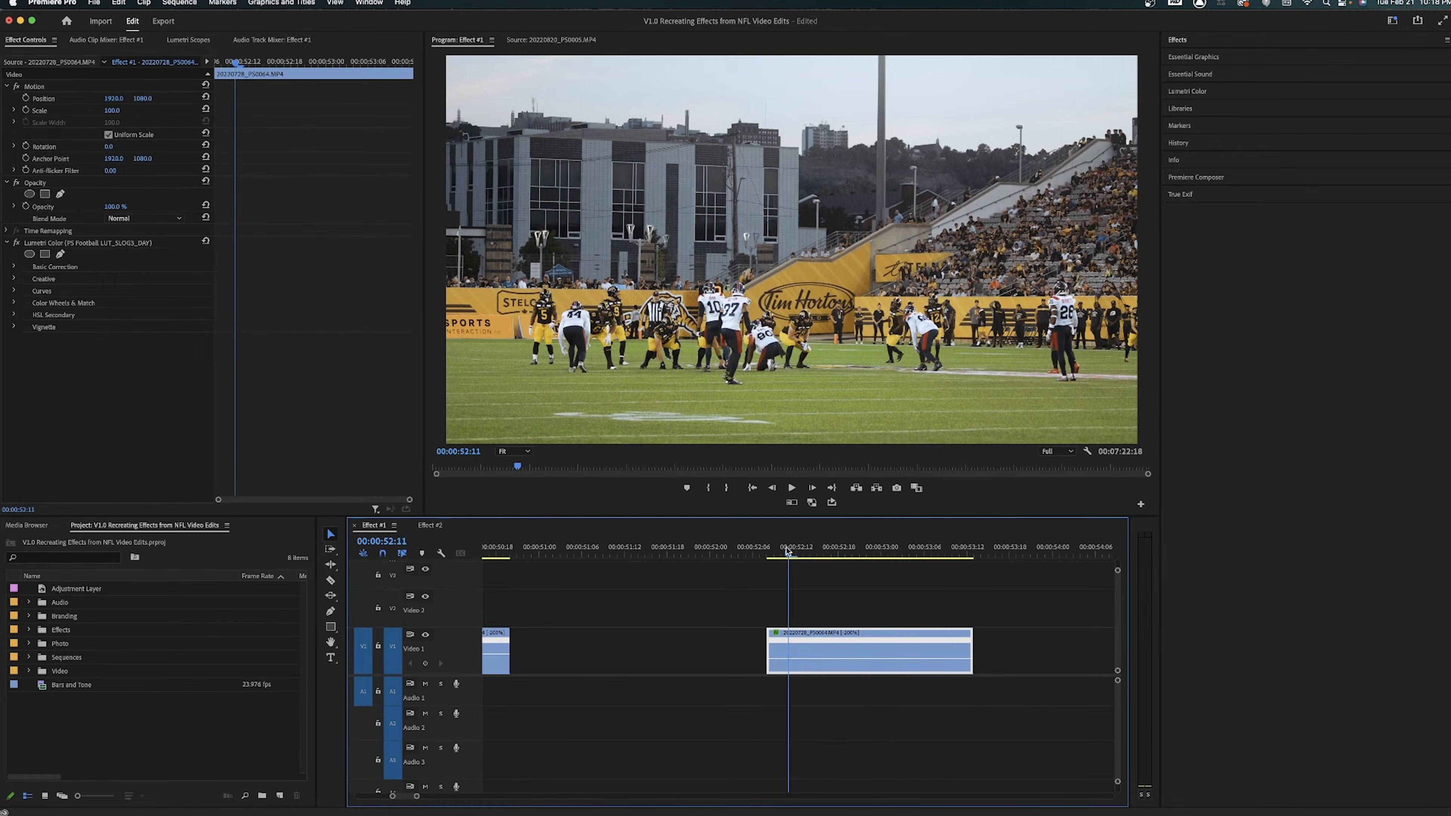
Step: Ripple-trim the start of clip 20220728_P50076 at about 00:01:09:00, where the ball carrier breaks into his run
key("minus")
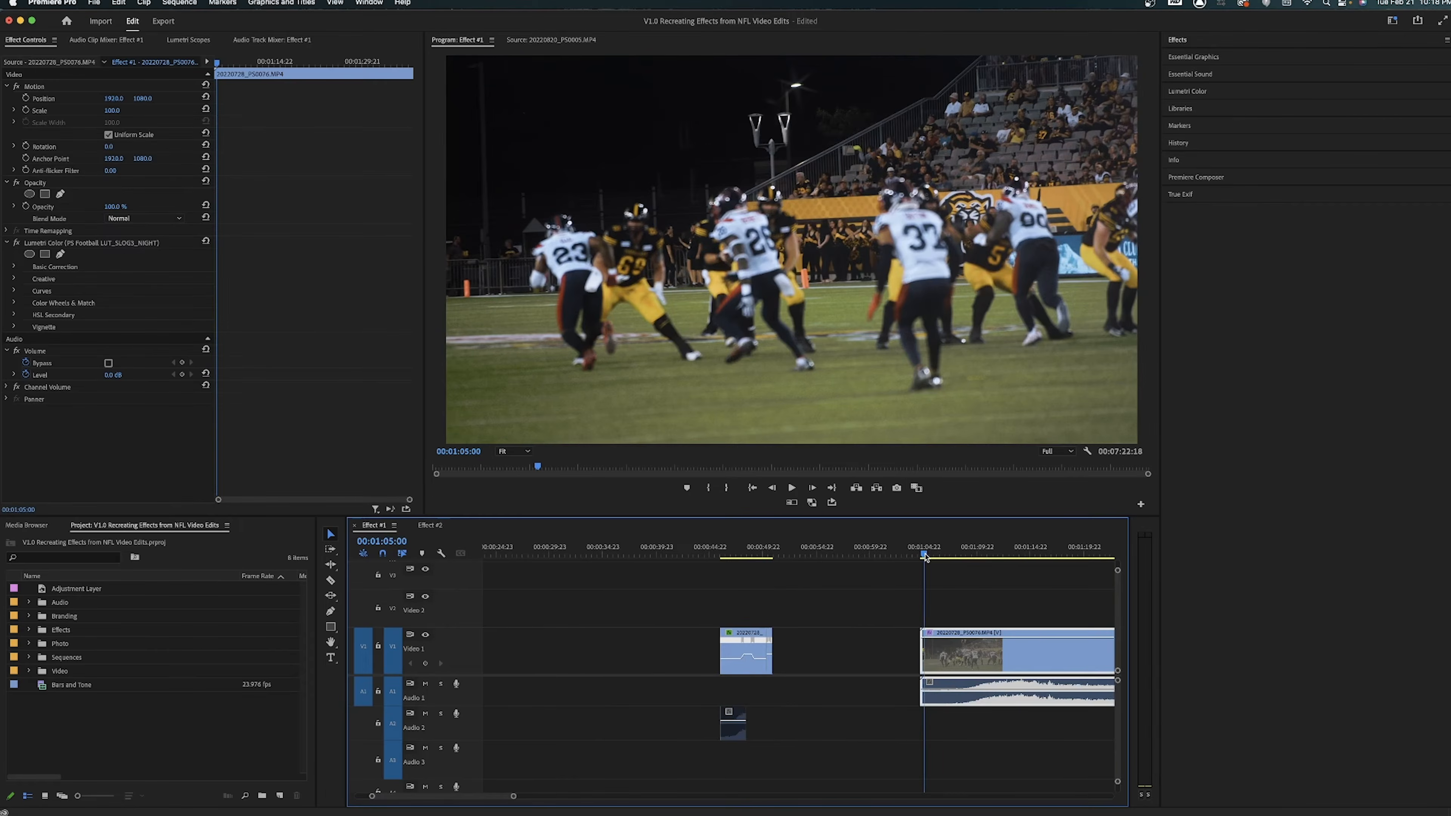
scroll(925, 557, "right", 5)
mouse_move(799, 556)
left_mouse_down()
mouse_move(849, 556)
mouse_move(820, 554)
left_mouse_up()
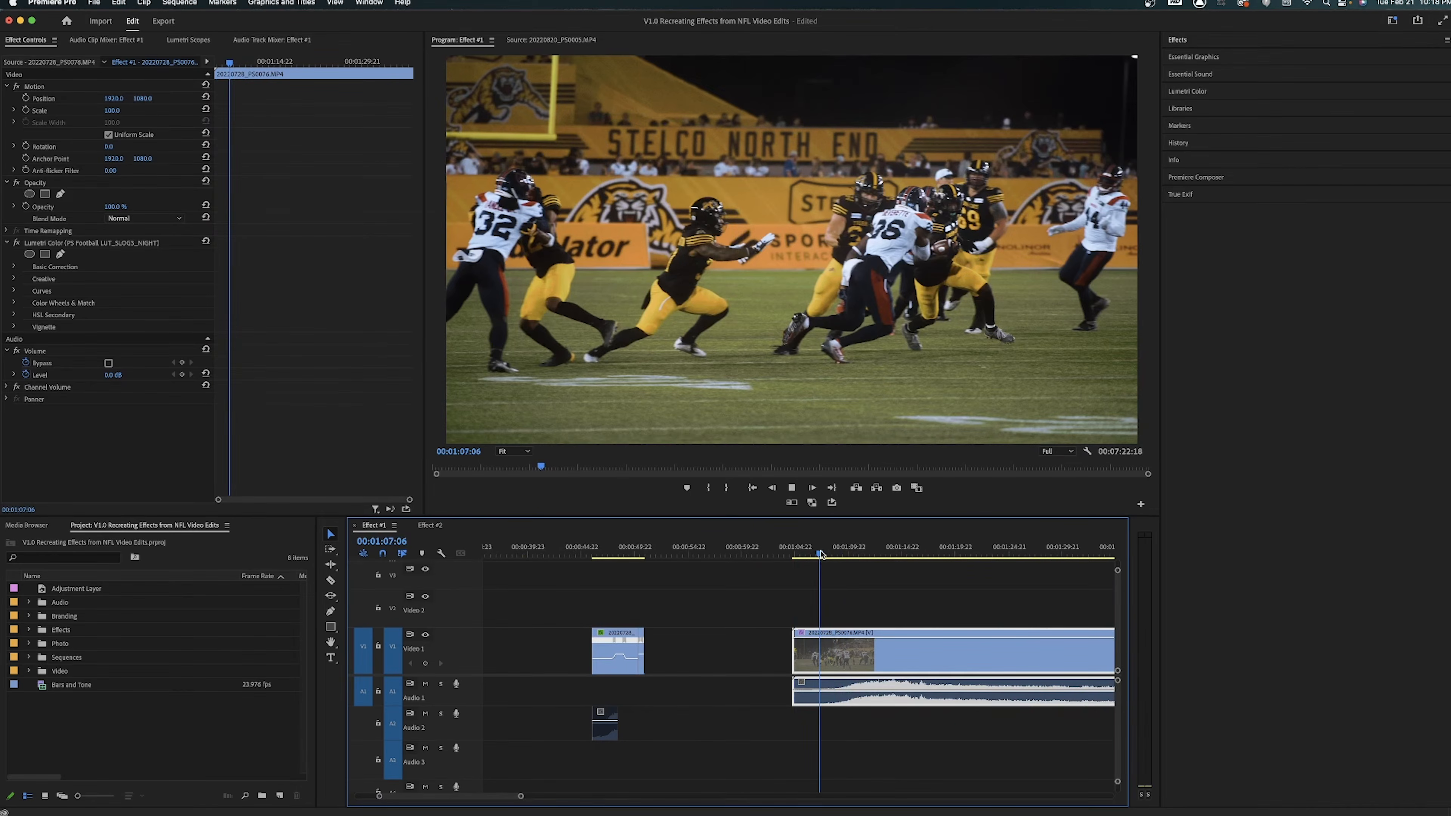
key("space")
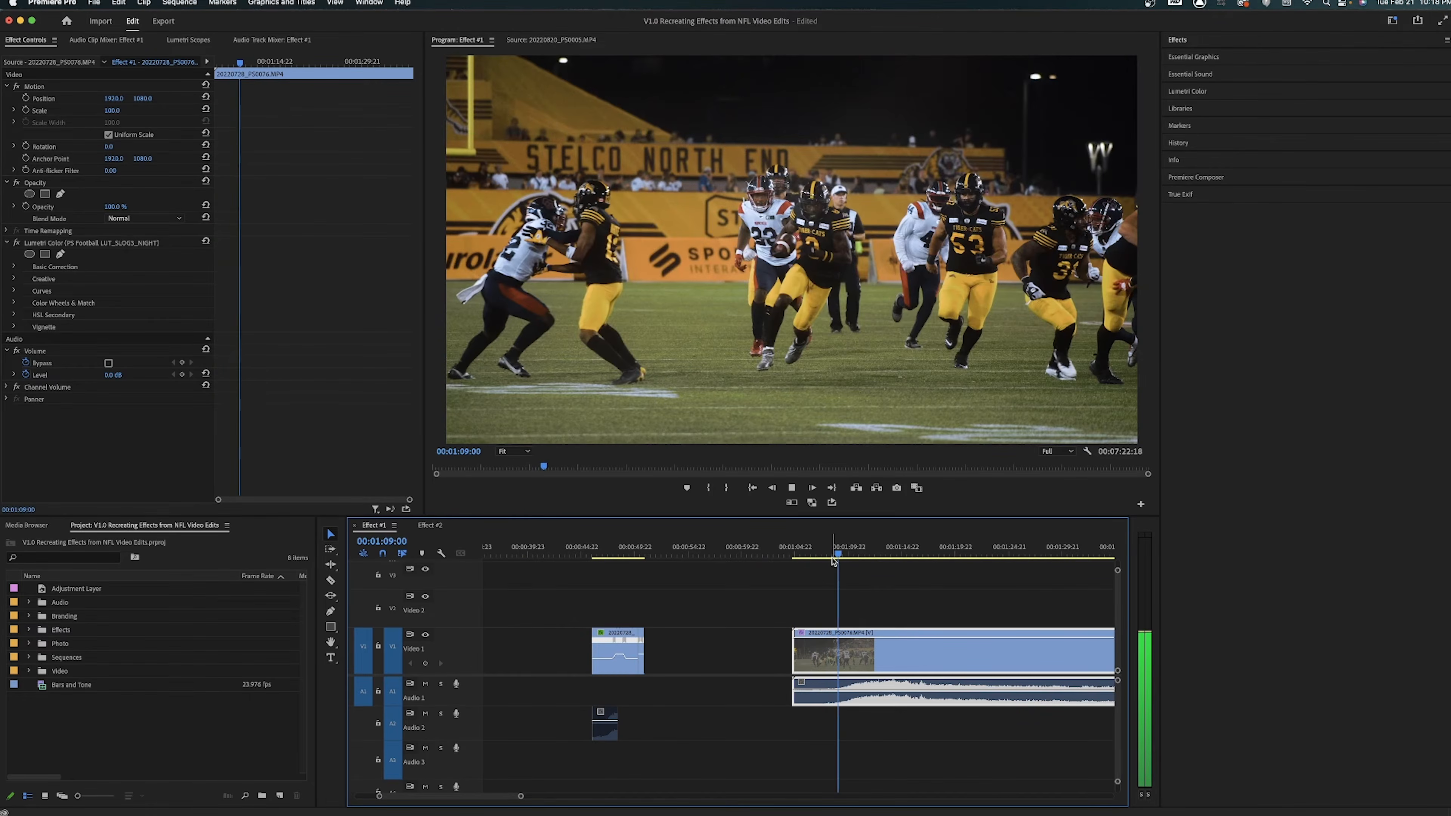
left_click(832, 554)
left_click_drag(832, 553, 836, 552)
key("q")
Step: Move the P50076 clip's audio separately onto the Audio 2 track and disable it
left_click(858, 631, "alt")
left_click_drag(879, 696, 878, 726)
left_click(848, 665)
Step: Cut the P50076 video clip at 00:01:09:15, as the ball carrier reaches the goal line
key("space")
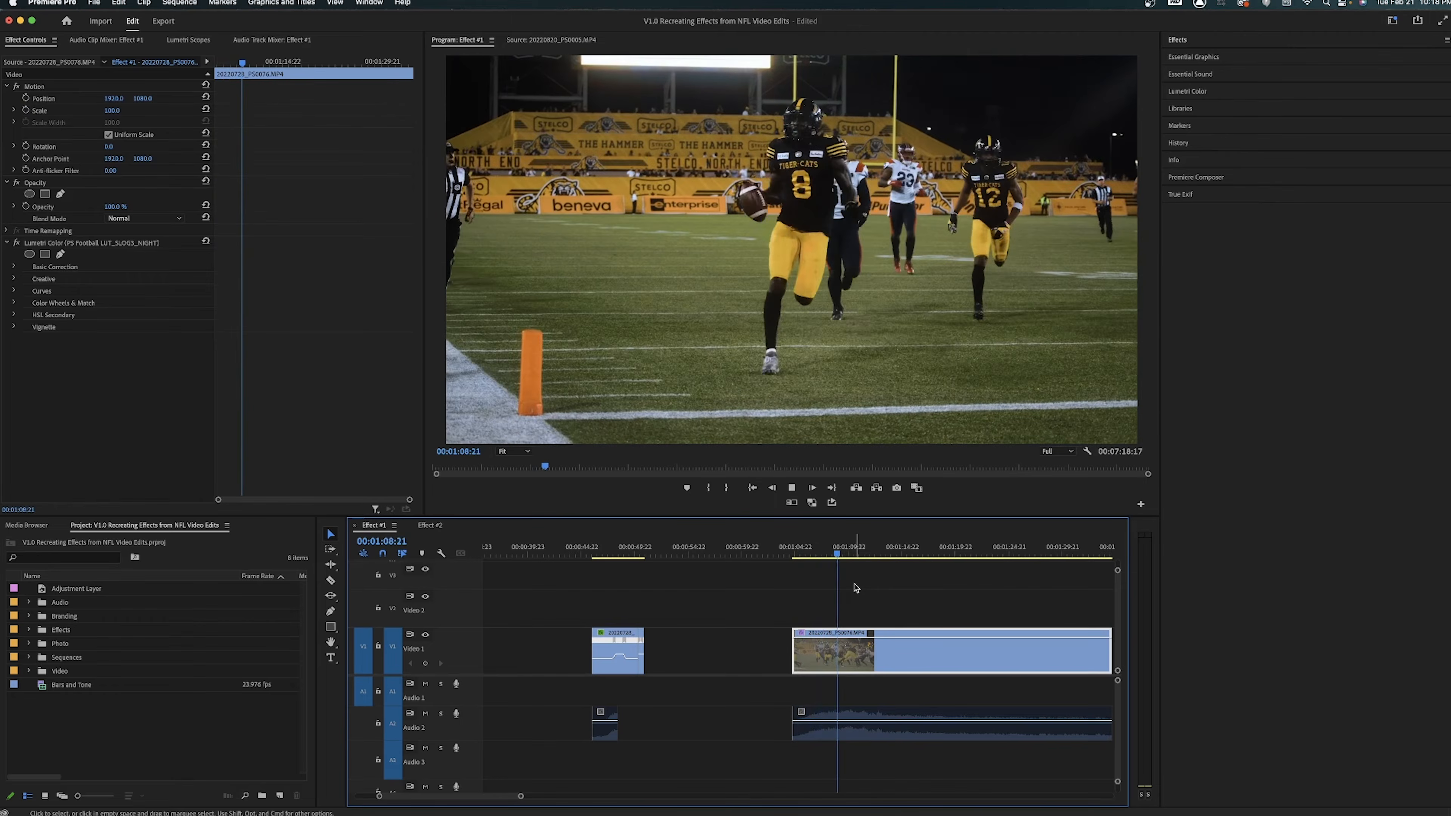
key("space")
key("Left")
key("Left")
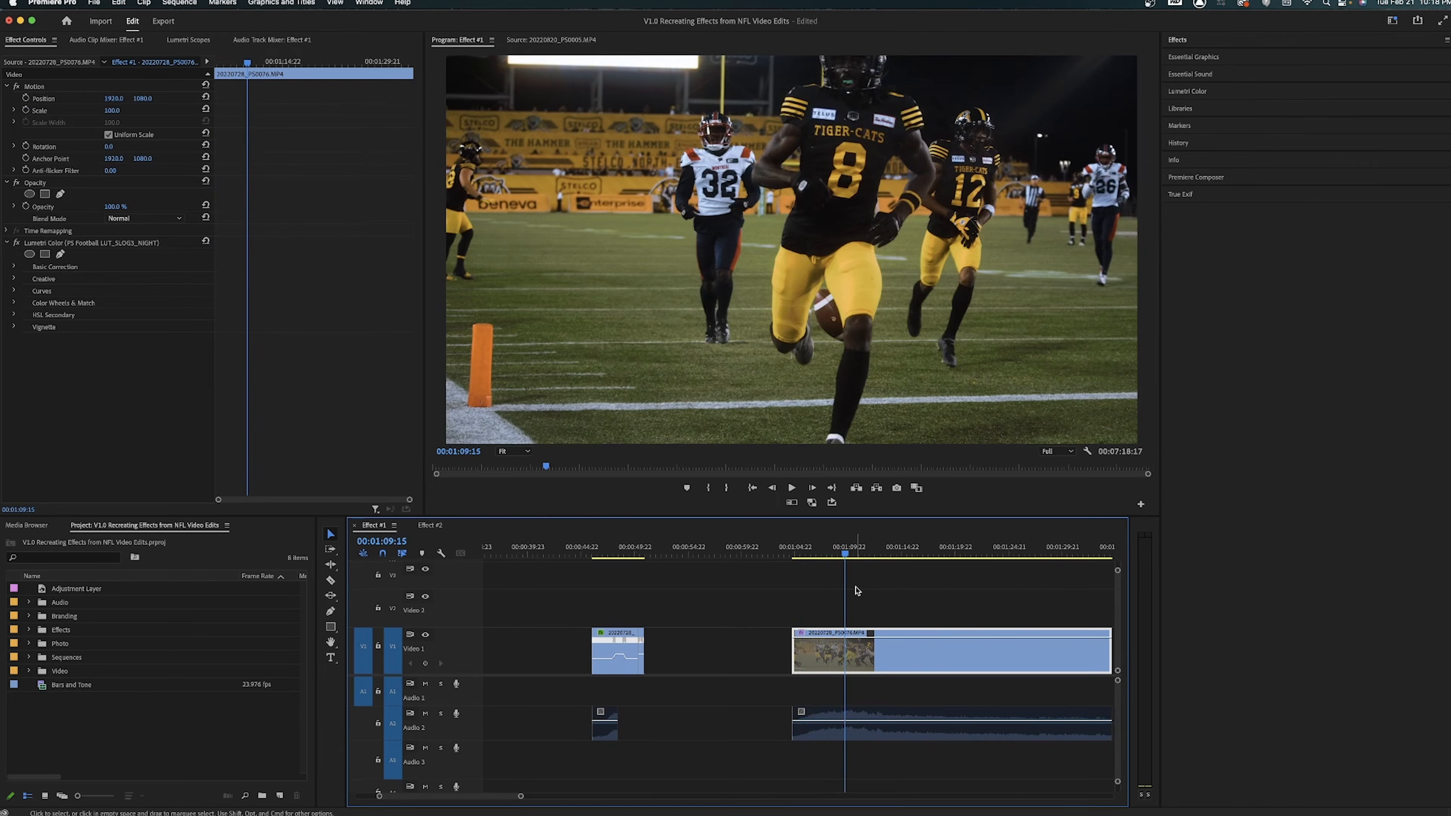
key("super+k")
left_click(865, 657)
key("minus")
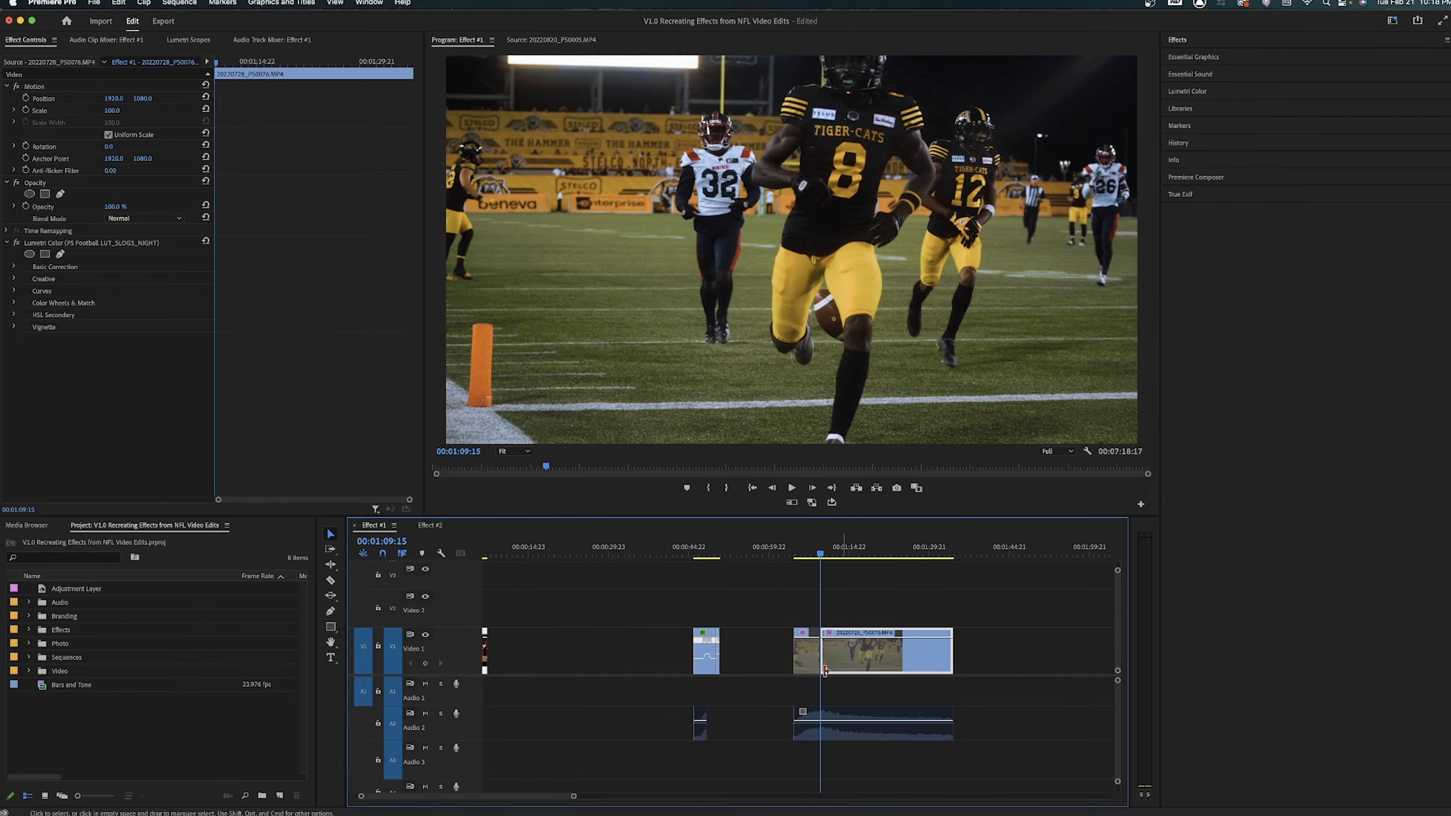
Step: Place the first part of the cut P50076 clip directly after the reversed clip on Video 1
left_click_drag(866, 657, 894, 657)
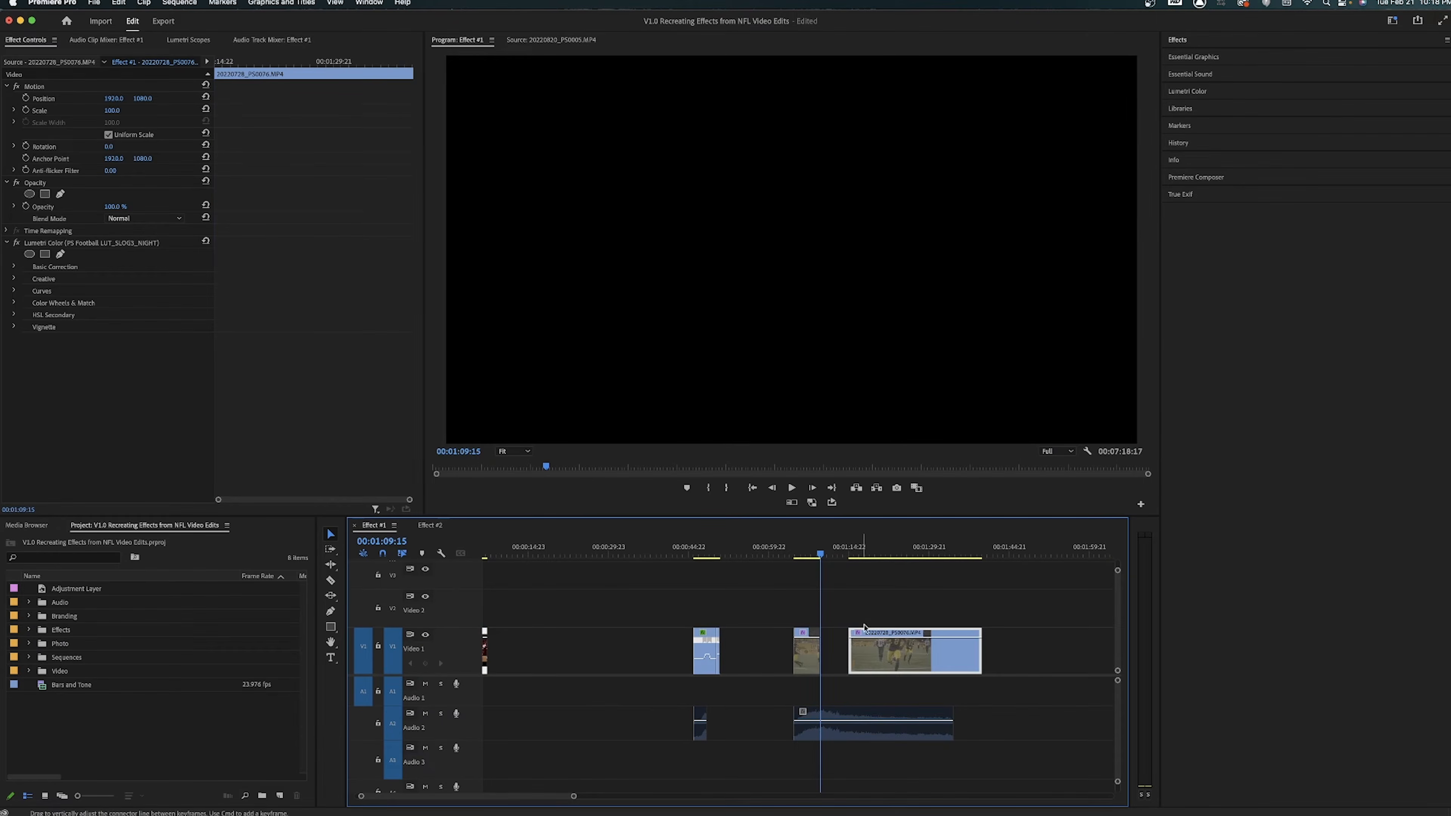
key("super+z")
left_click_drag(877, 673, 980, 672)
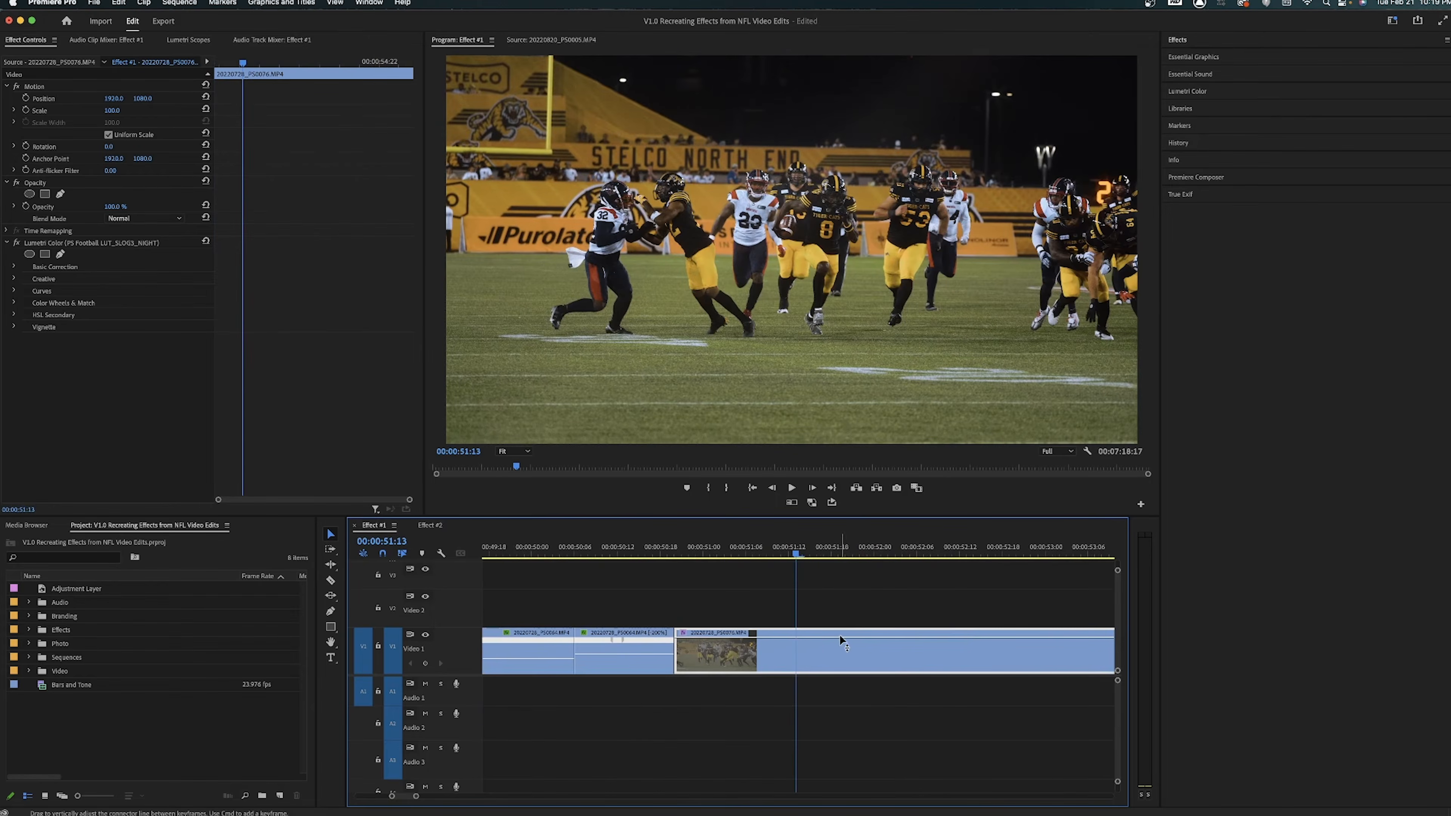
Step: Show the P50076 clip's time-remapping speed keyframes and add a speed ramp from about 00:00:52:07 to 00:00:53:01
right_click(750, 651)
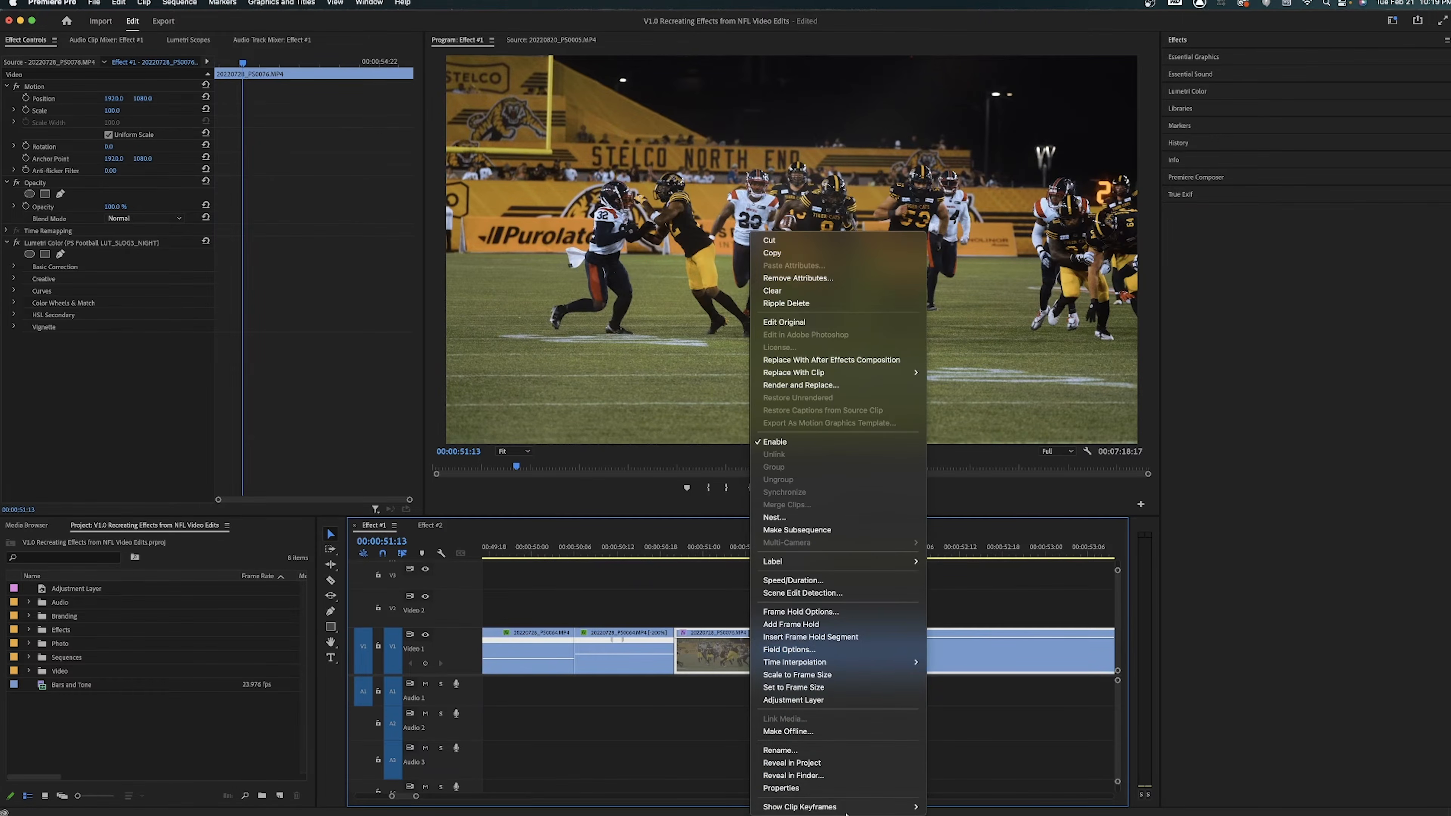
mouse_move(858, 806)
mouse_move(1081, 797)
left_click(1138, 795)
left_click_drag(742, 553, 776, 562)
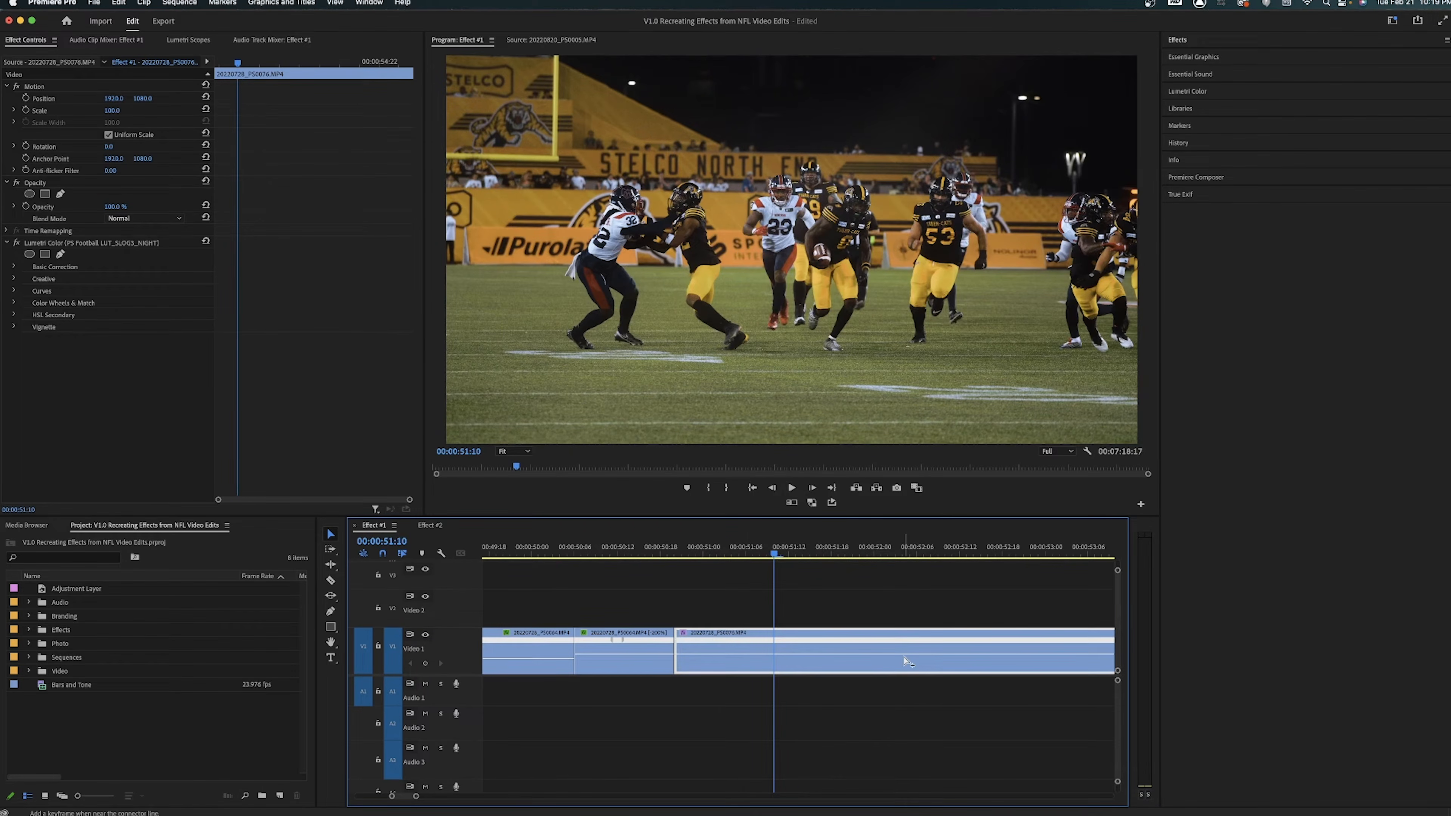
left_click_drag(926, 645, 1054, 645)
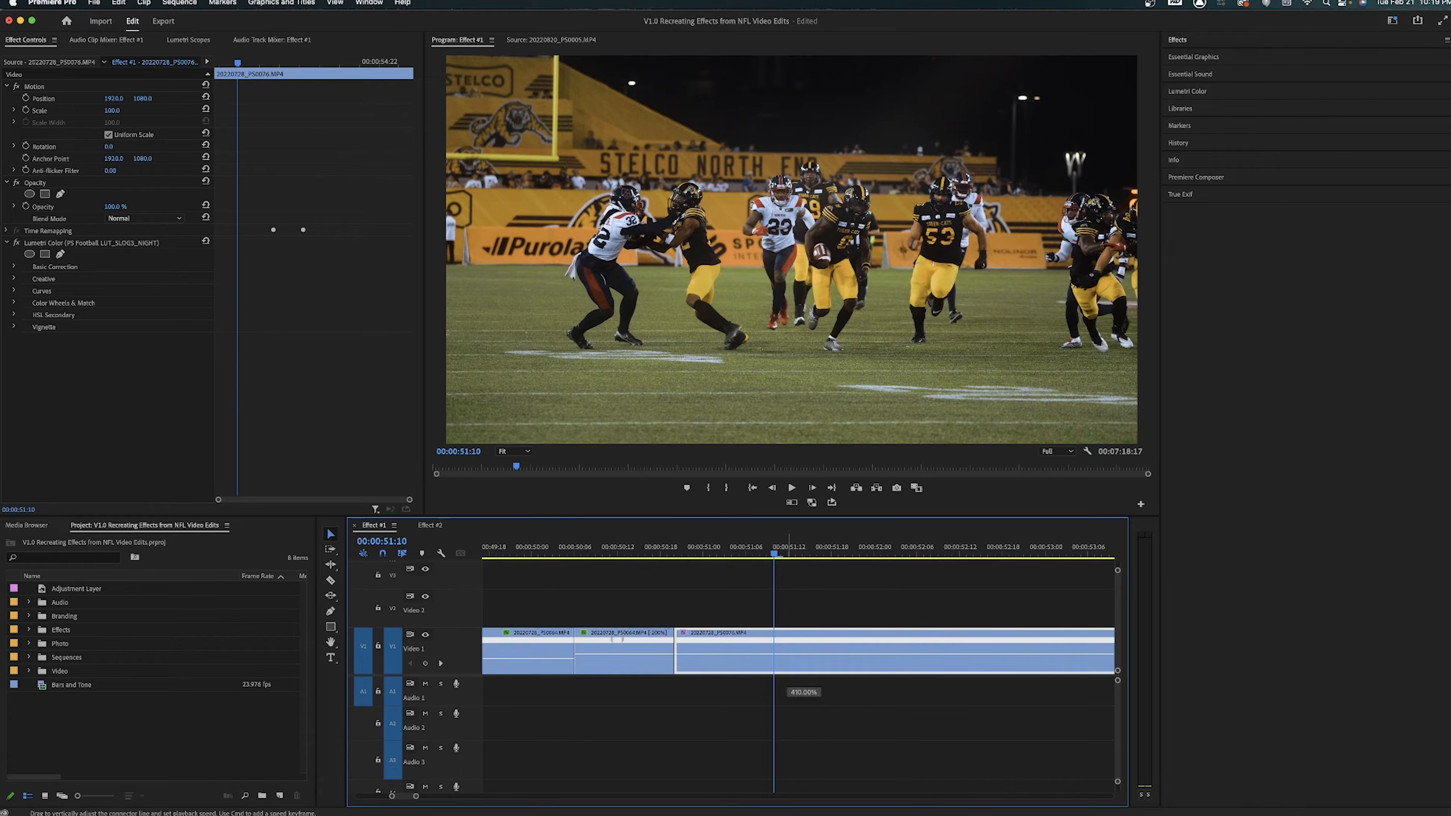
Step: Raise the P50076 clip's speed before the ramp to about 410% and play back the transition
left_click_drag(789, 649, 790, 648)
key("minus")
left_click_drag(741, 558, 642, 557)
key("space")
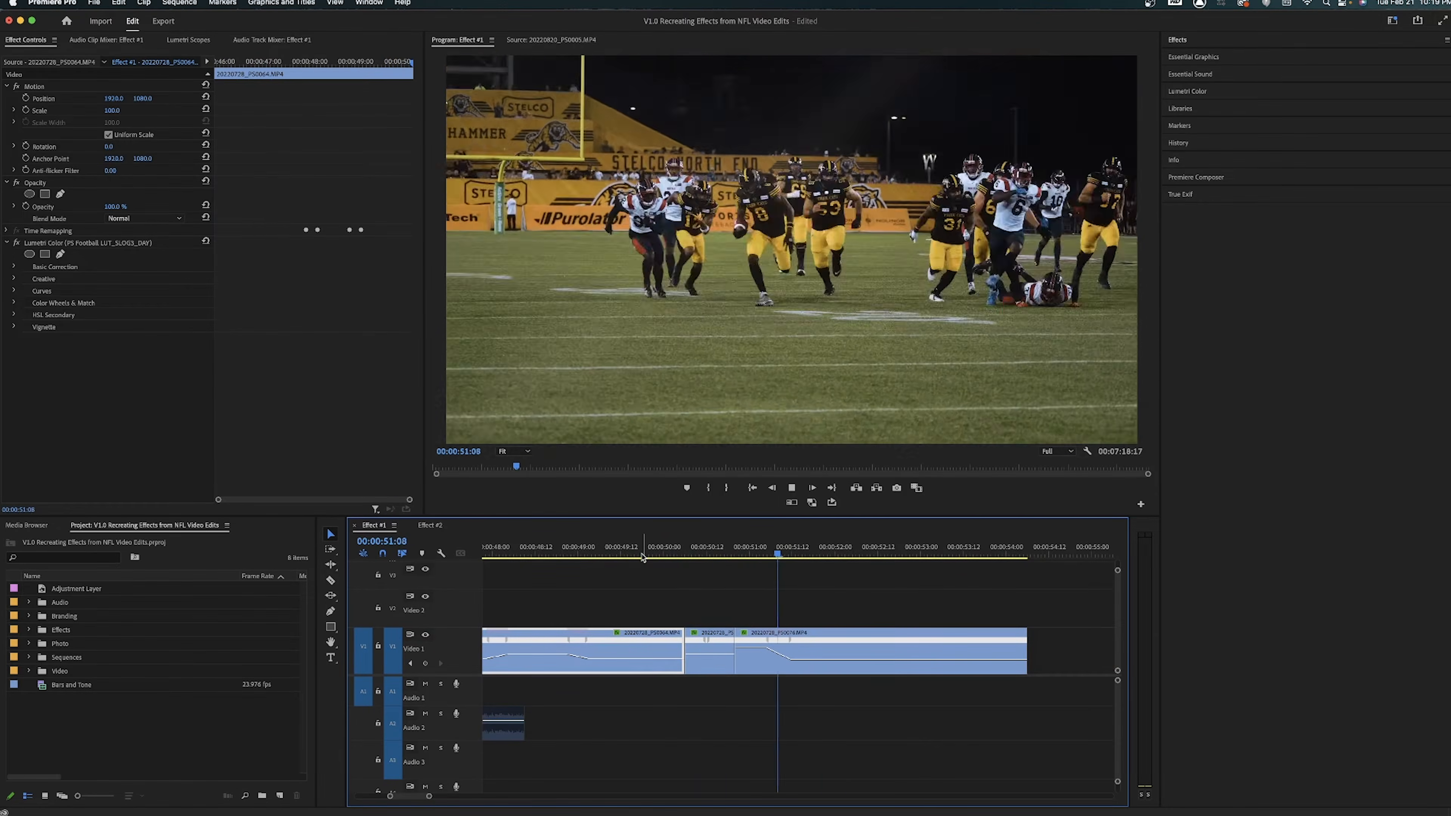
key("space")
Step: Set the short reversed clip's speed to 300%, keeping Reverse Speed on
key("equal")
left_click_drag(634, 555, 550, 557)
key("equal")
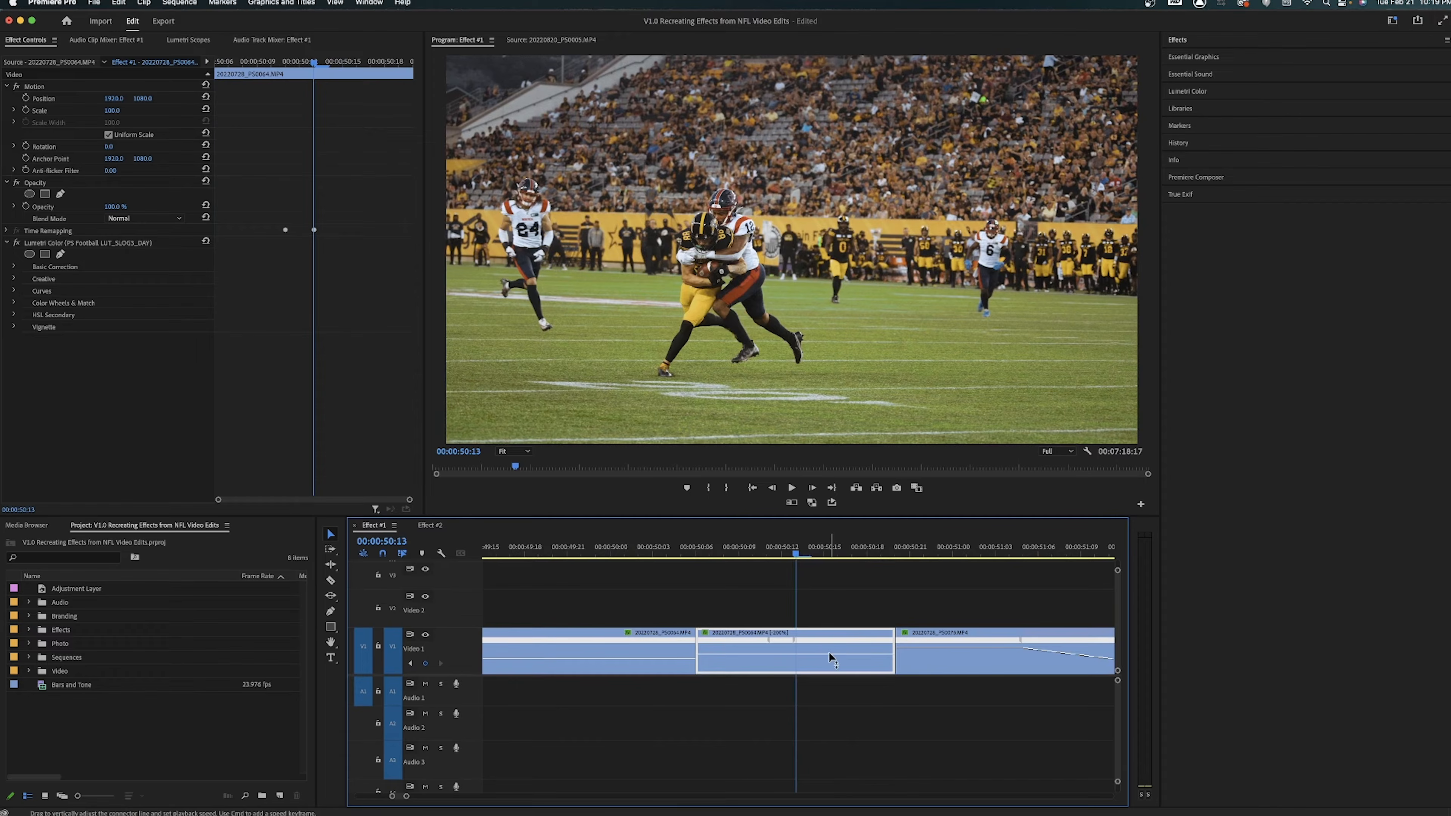
key("super+r")
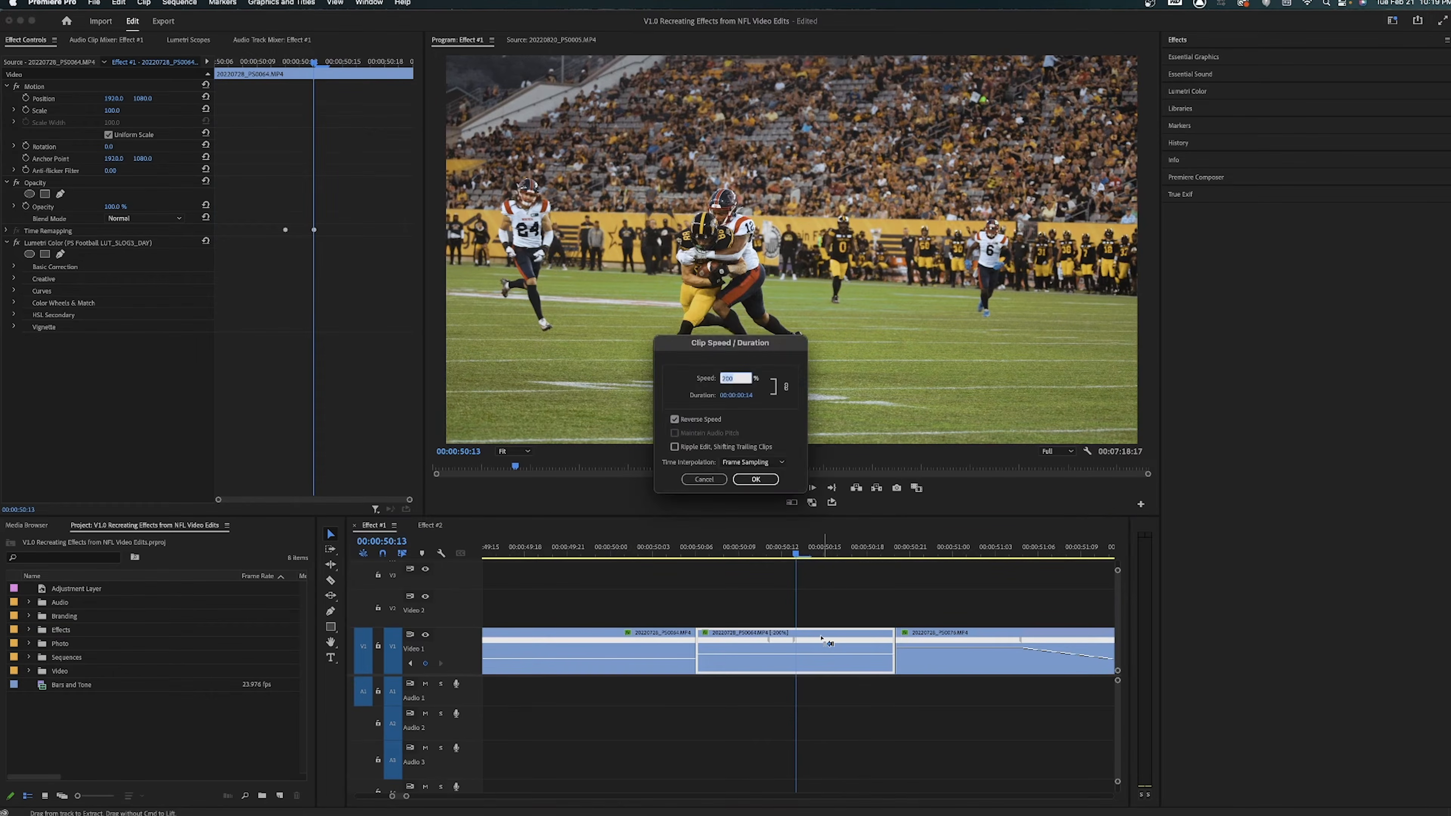
type("300")
key("Return")
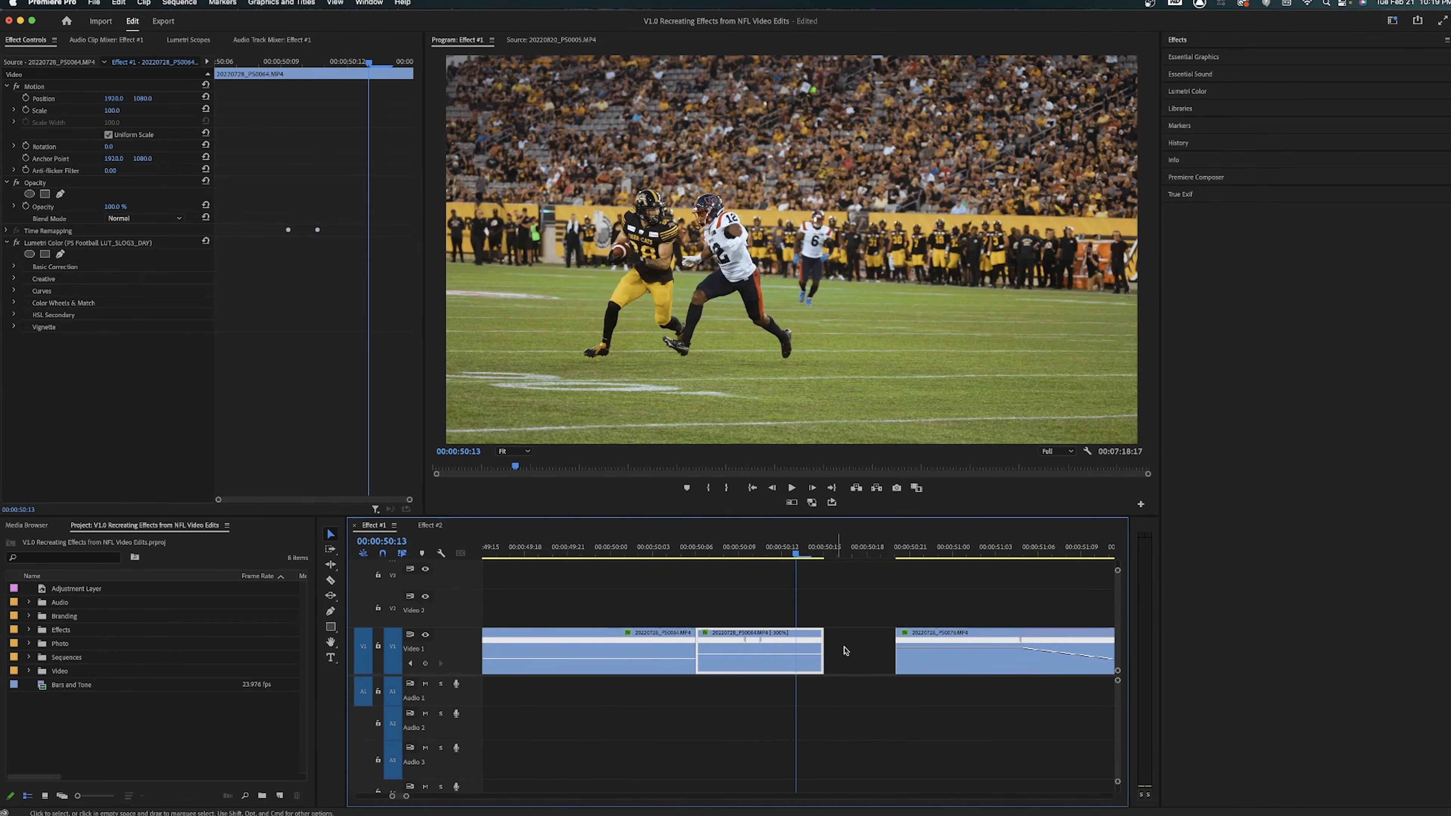
Step: Move the P50076 clip back on Video 1 to close the gap after the shortened reversed clip
left_click(952, 651)
mouse_move(899, 633)
left_mouse_down()
mouse_move(984, 626)
mouse_move(909, 623)
left_mouse_up()
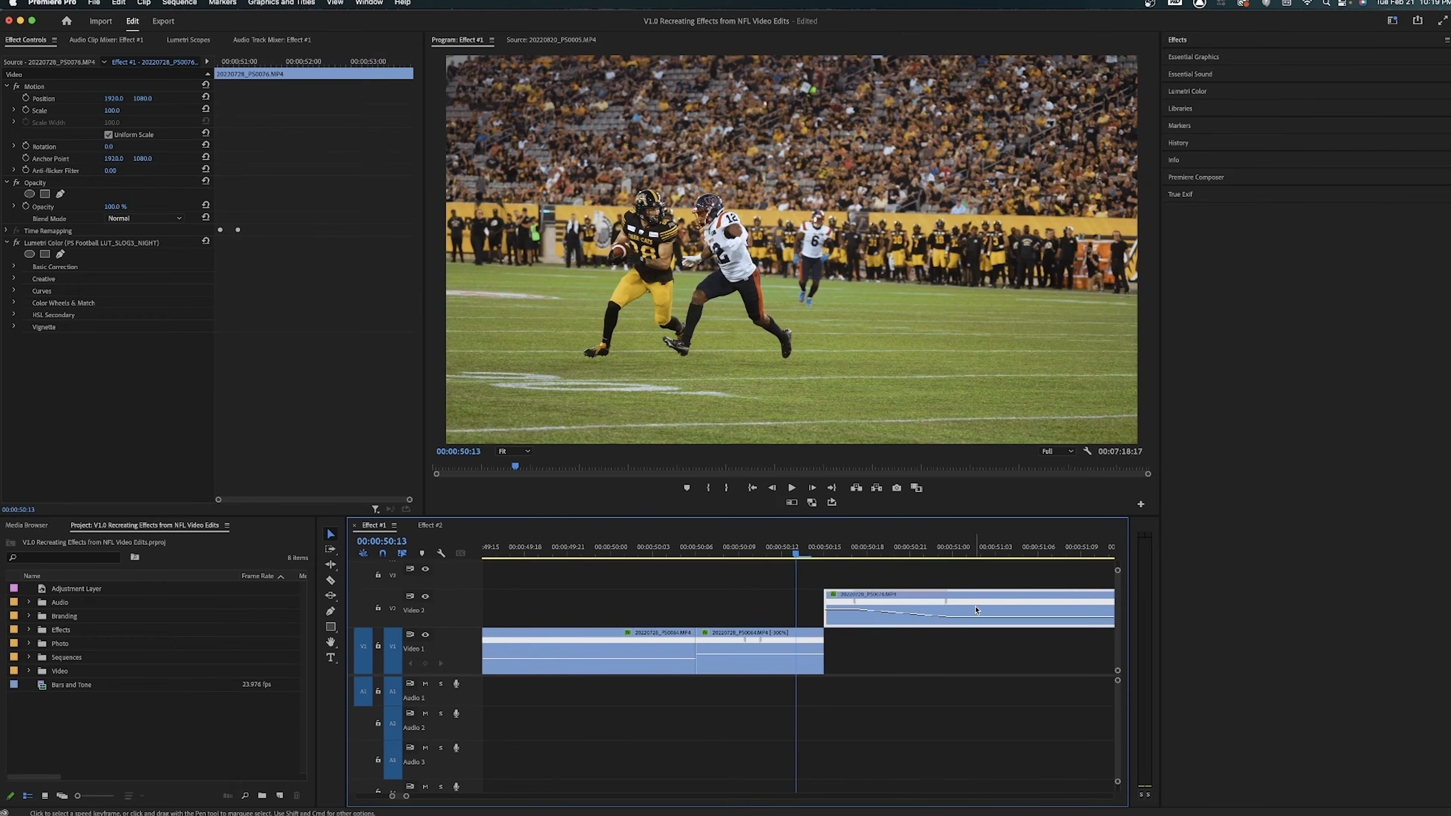
left_click_drag(950, 609, 856, 634)
left_click_drag(857, 635, 856, 636)
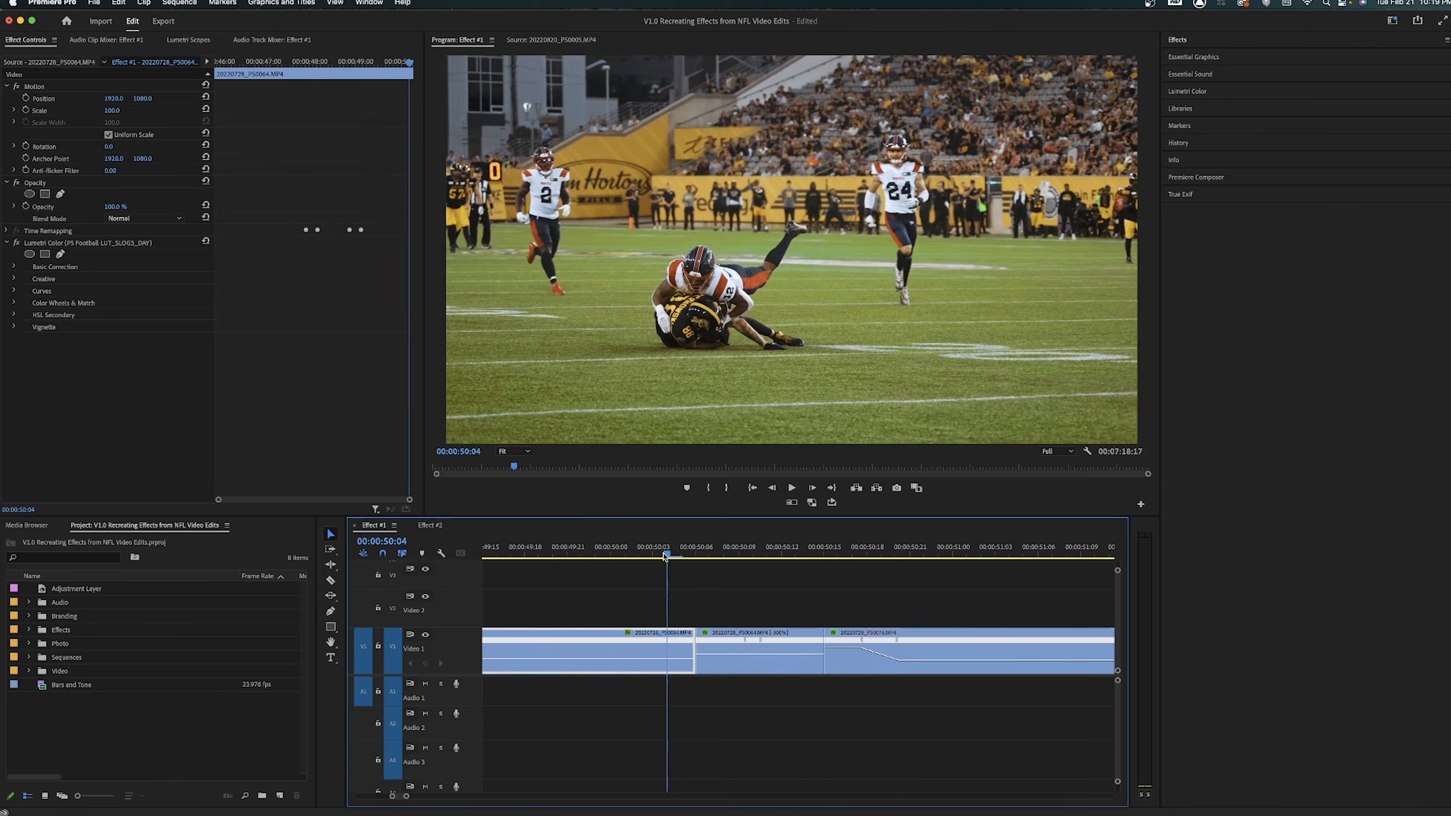
Step: Add a cross dissolve at the cut between the short reversed clip and the P50076 clip
key("Right")
key("Right")
key("Right")
key("Right")
key("Right")
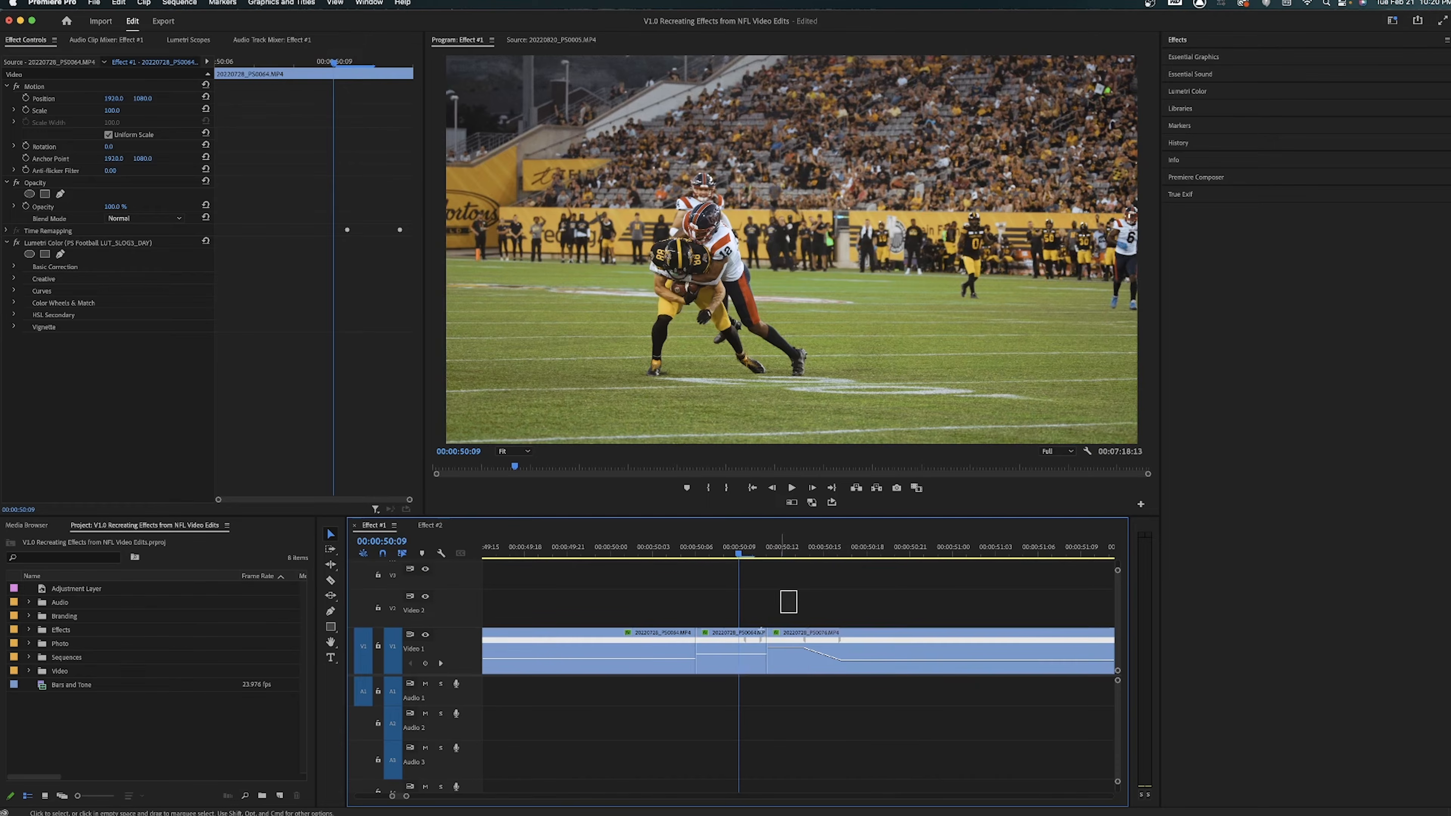
left_click(735, 649, "shift")
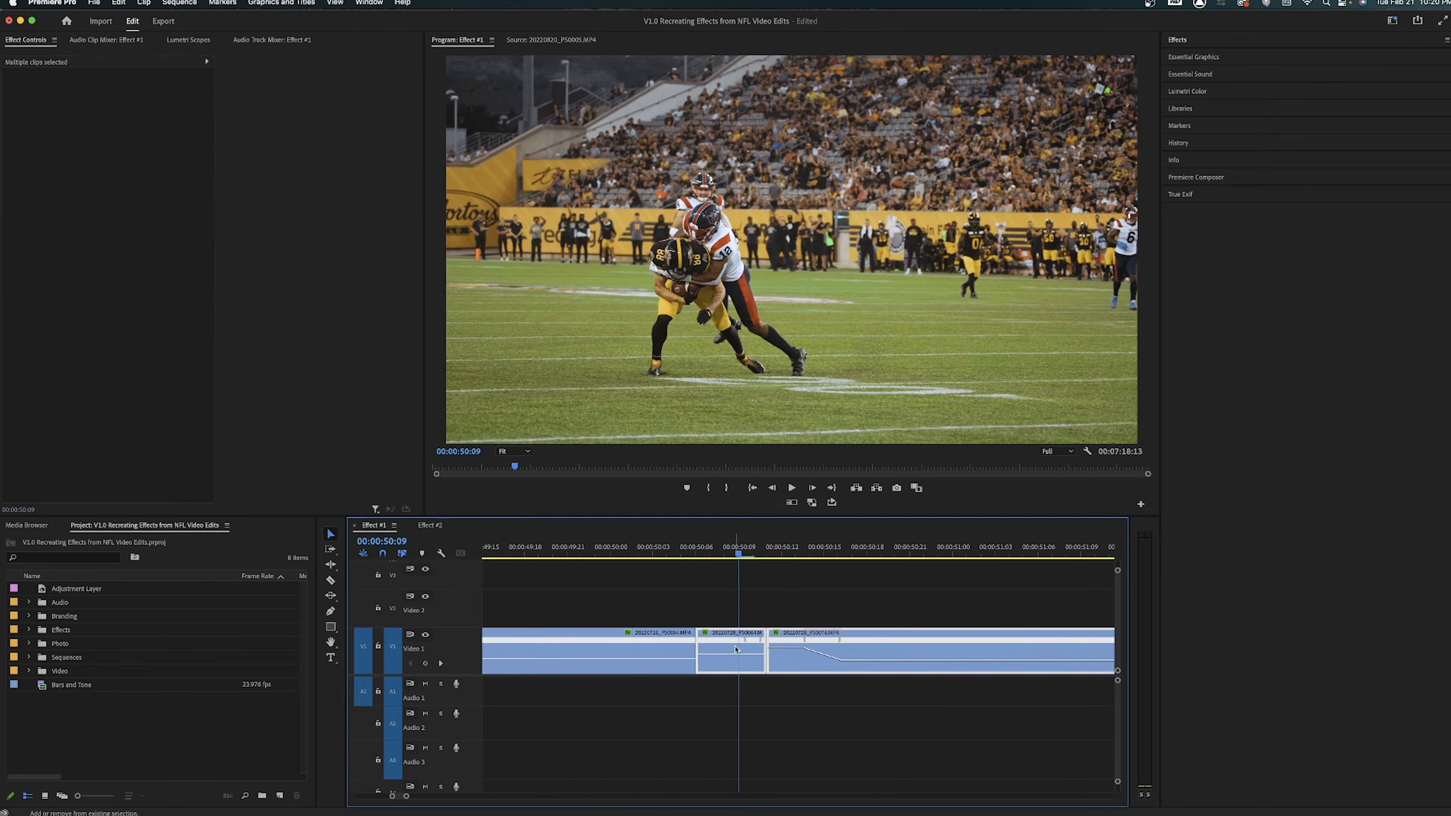
left_click_drag(777, 661, 836, 663)
left_click_drag(801, 593, 730, 673)
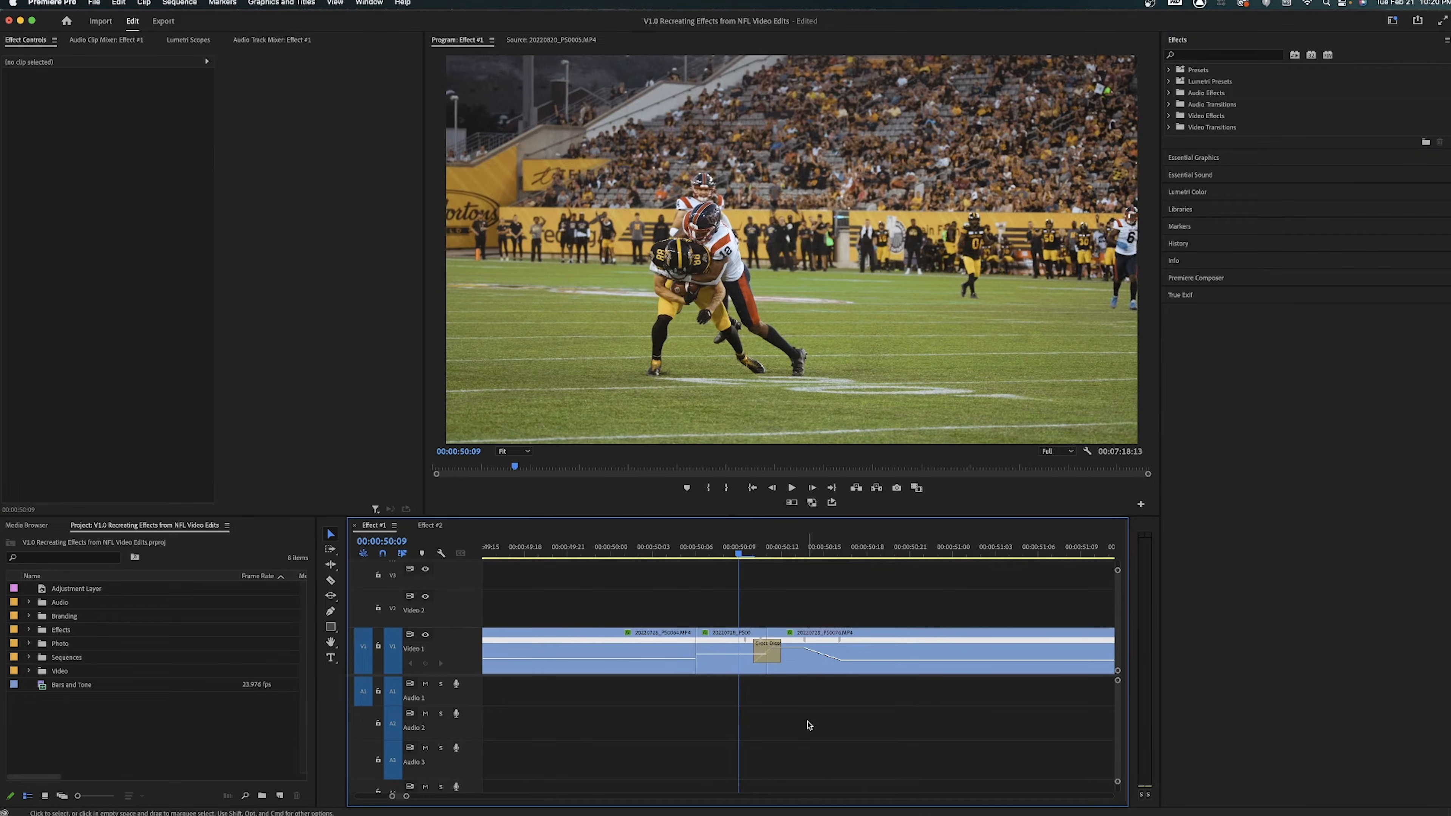
Step: Lengthen the cross dissolve after the short reversed clip to 8 frames
left_click(777, 661)
key("=")
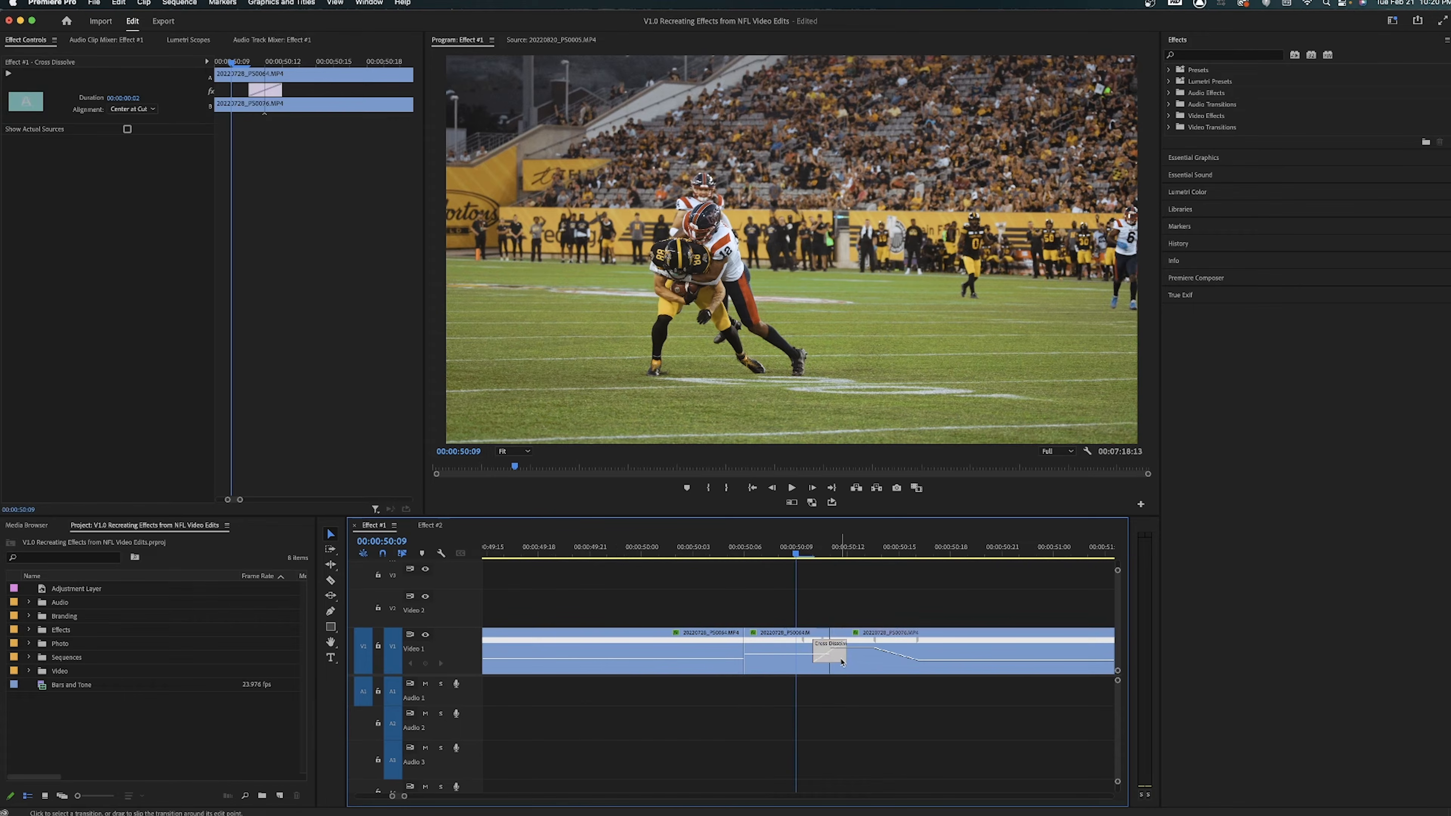
left_click_drag(895, 658, 897, 659)
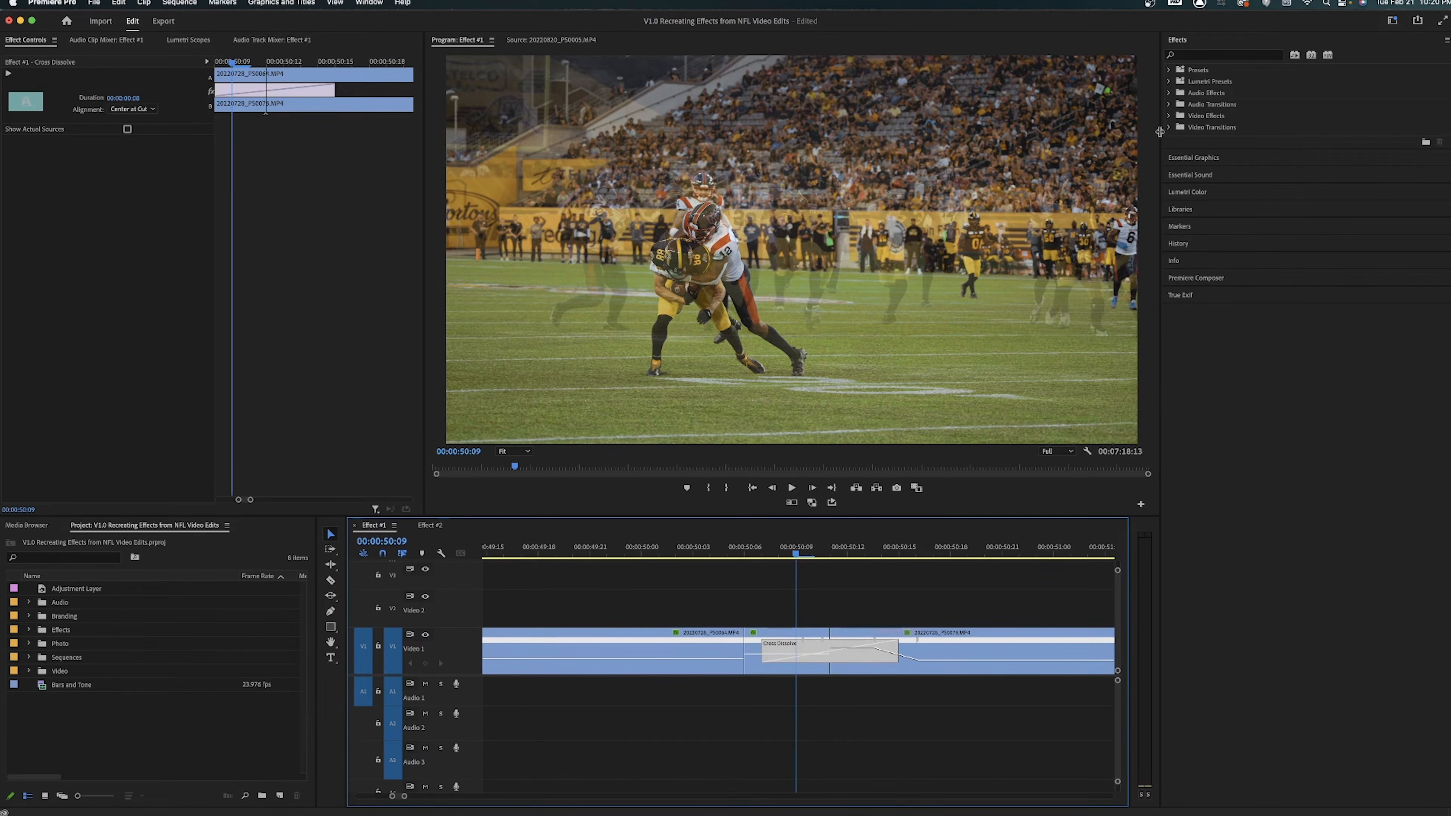
Step: Search the effects for Cross Dissolve and replace the existing dissolve after the reversed clip with a fresh one
left_click(1212, 55)
type("cross")
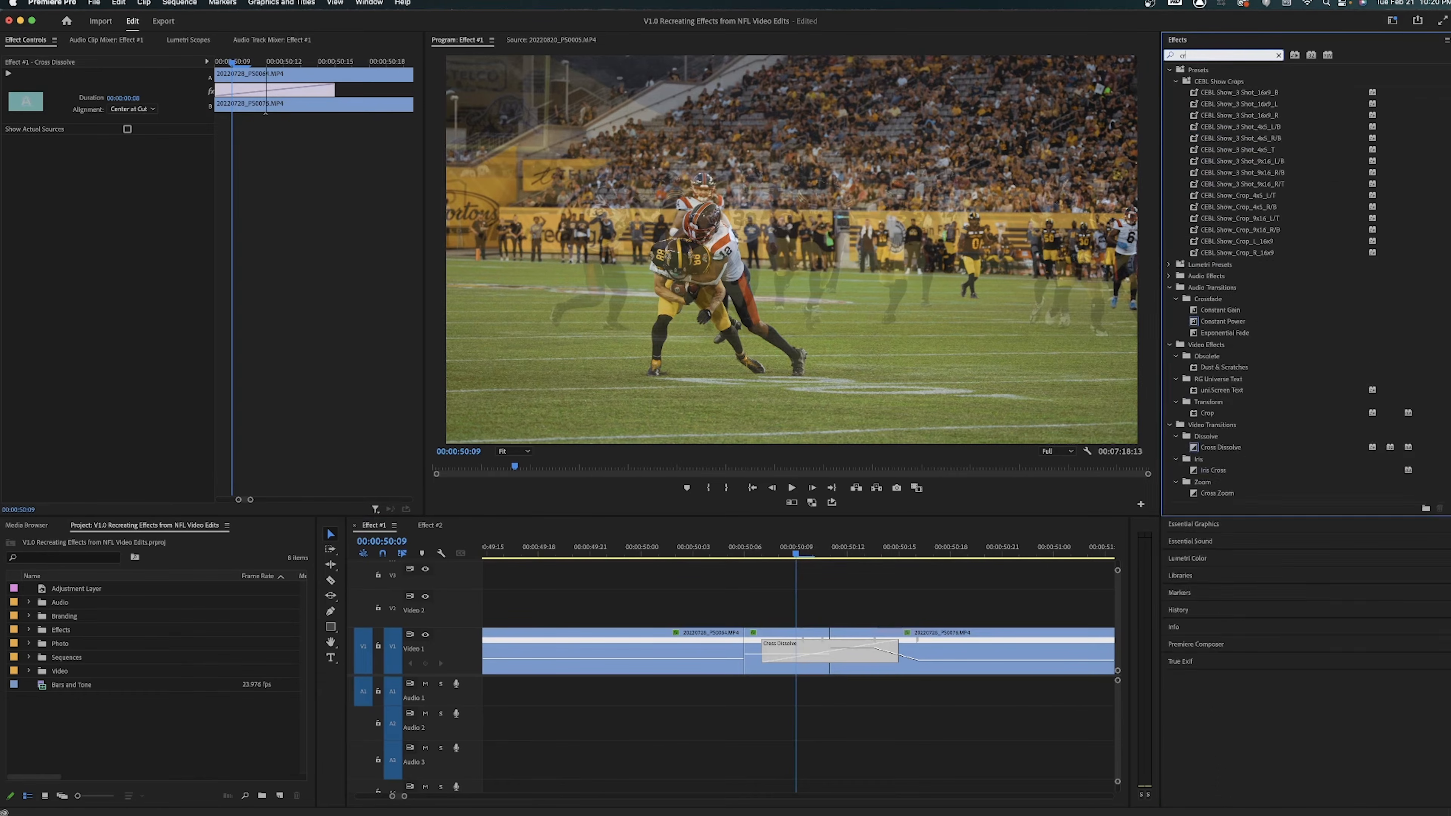
type(" diss")
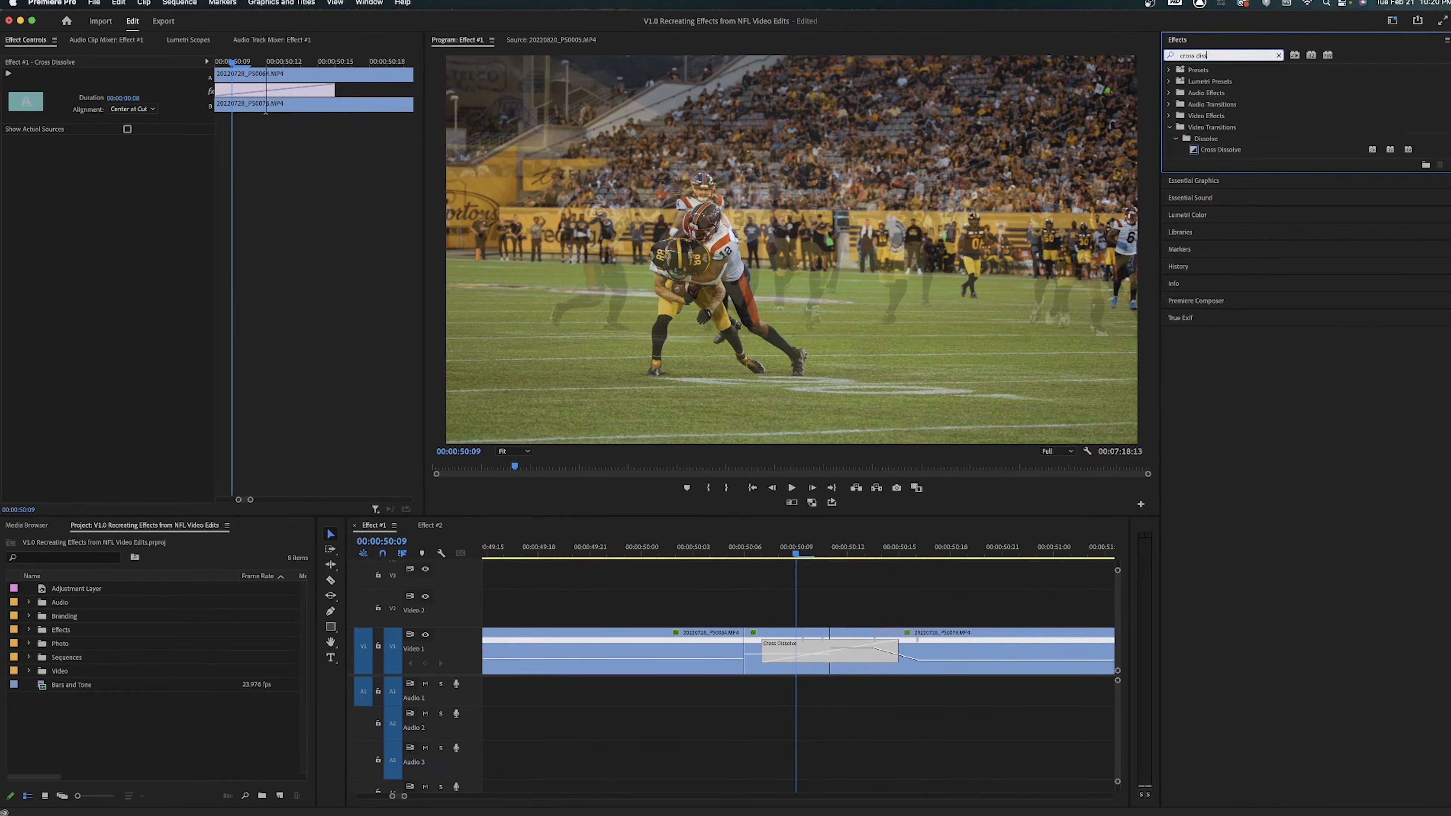
left_click(864, 665)
key("Delete")
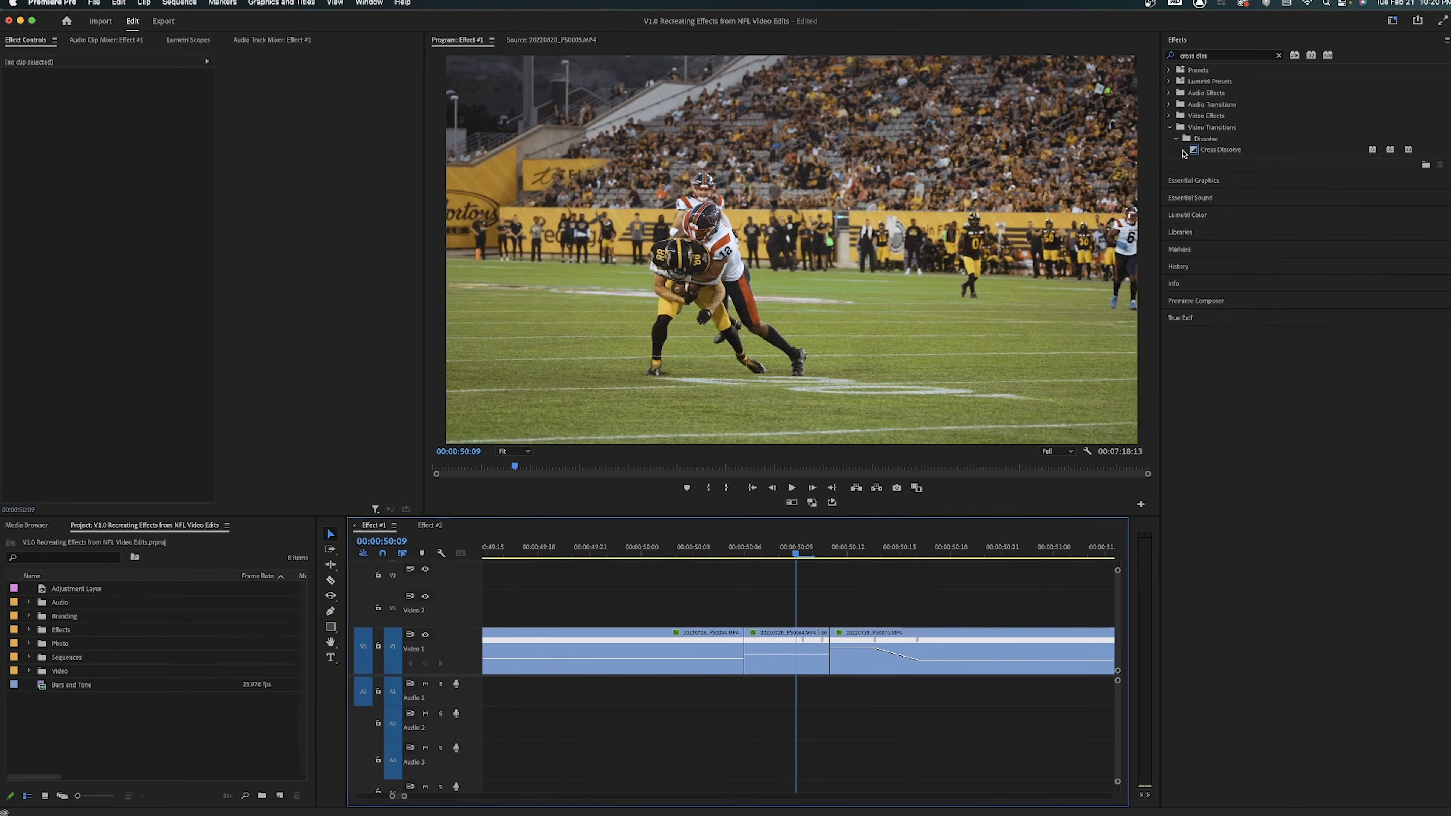
left_click_drag(1205, 149, 1078, 280)
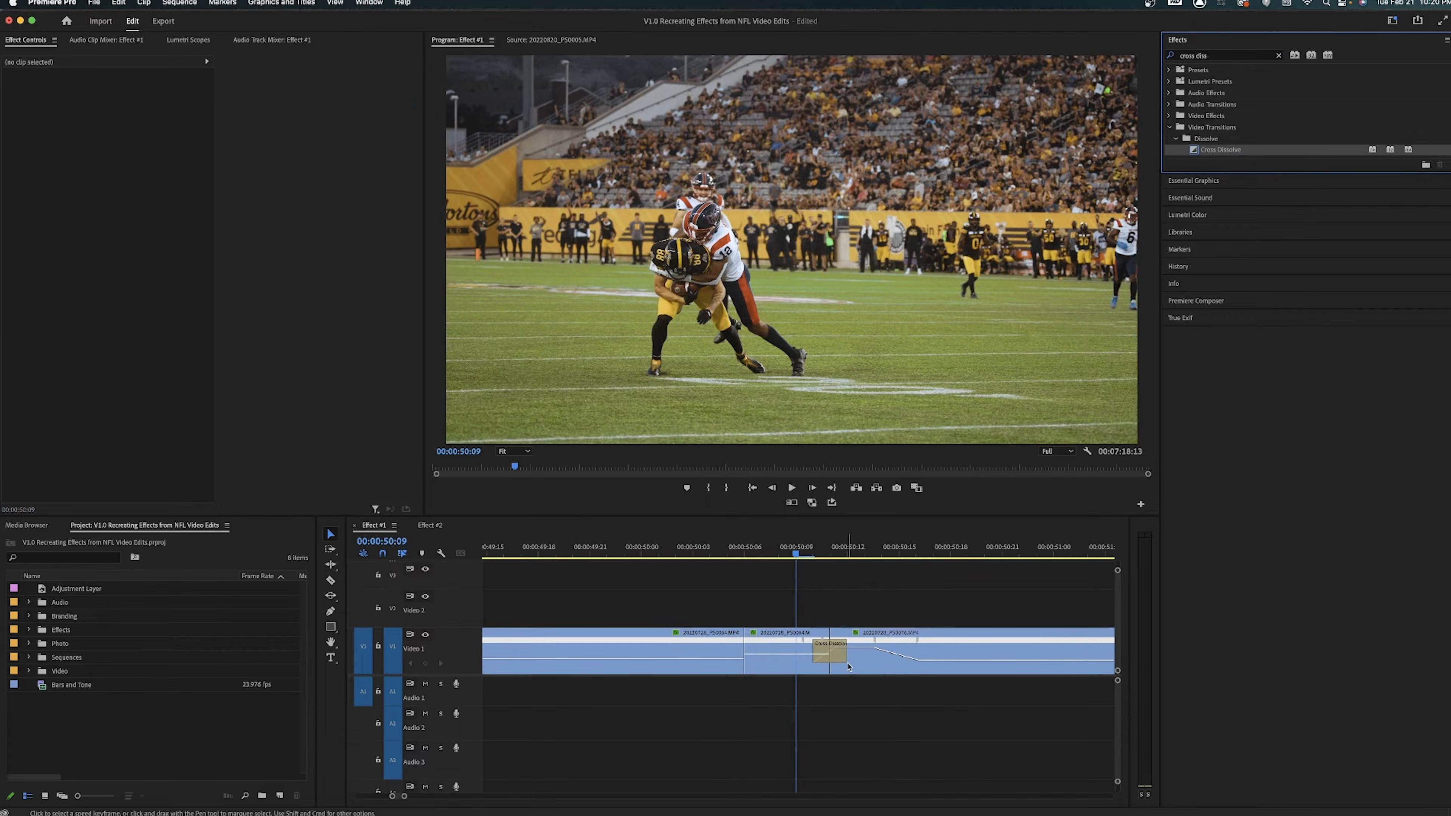
Step: Extend the new Cross Dissolve to 8 frames and play back the transition
left_click(844, 663)
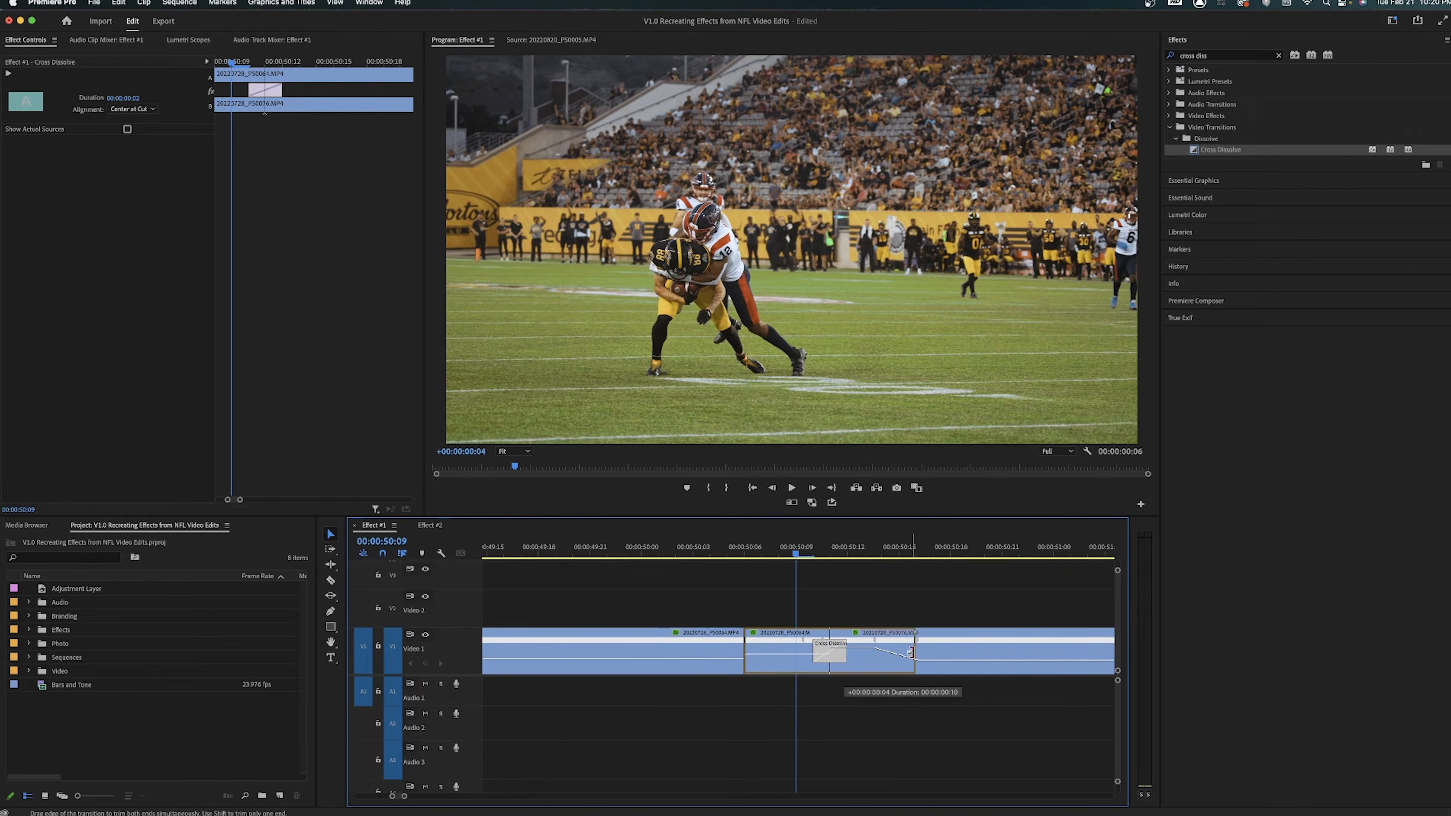
left_click_drag(899, 654, 898, 654)
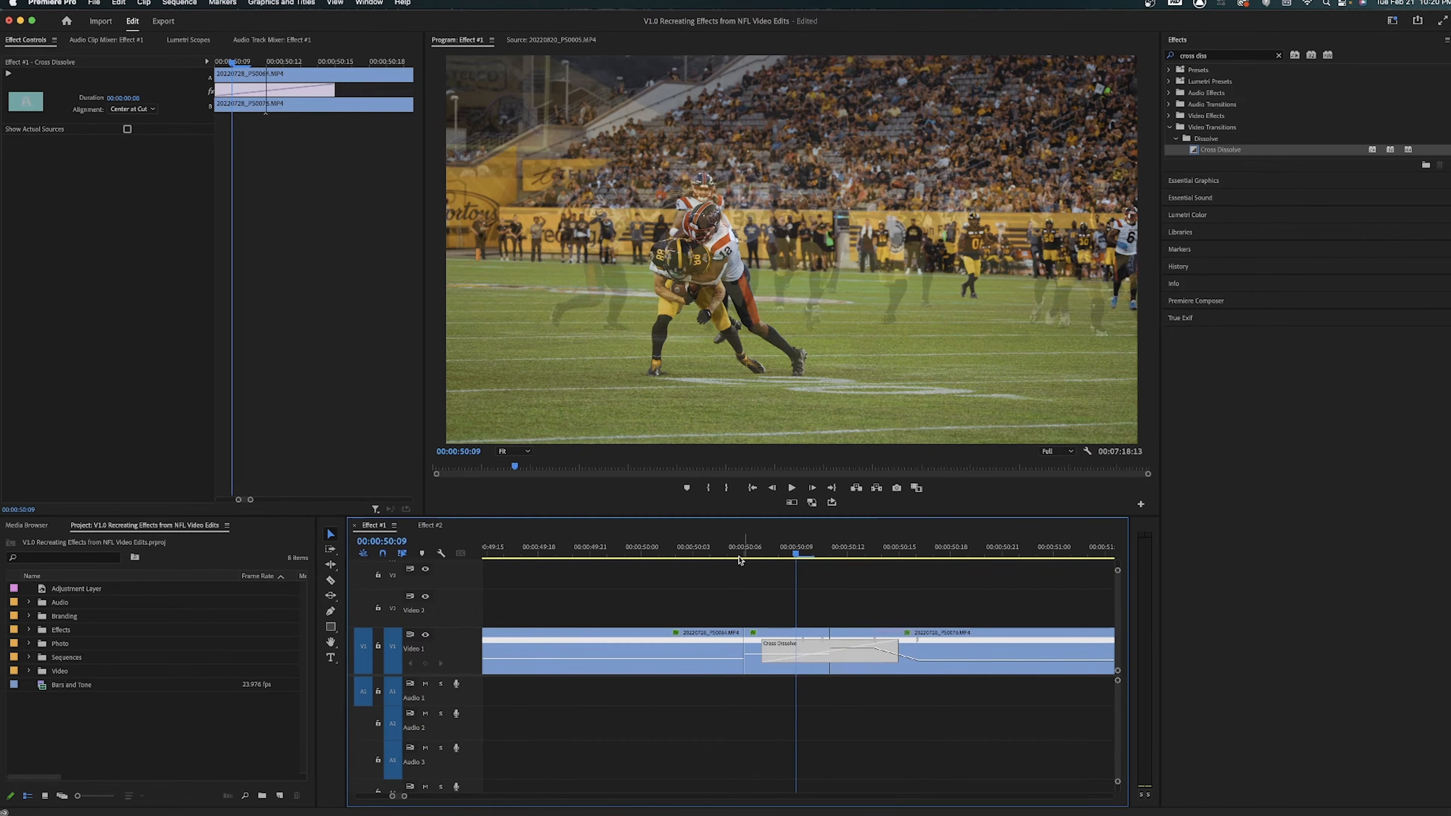
left_click_drag(739, 552, 550, 565)
key("space")
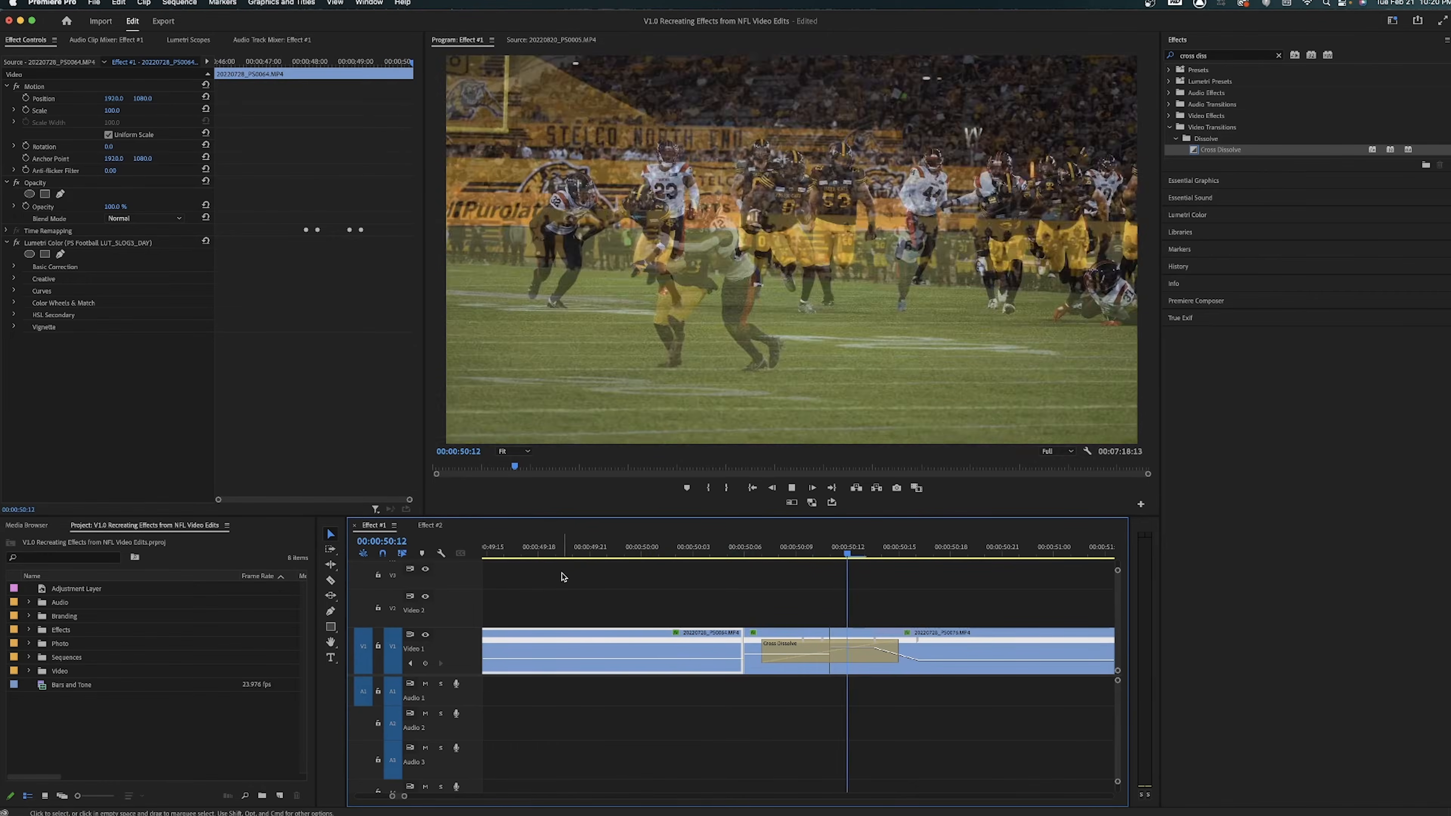
key("space")
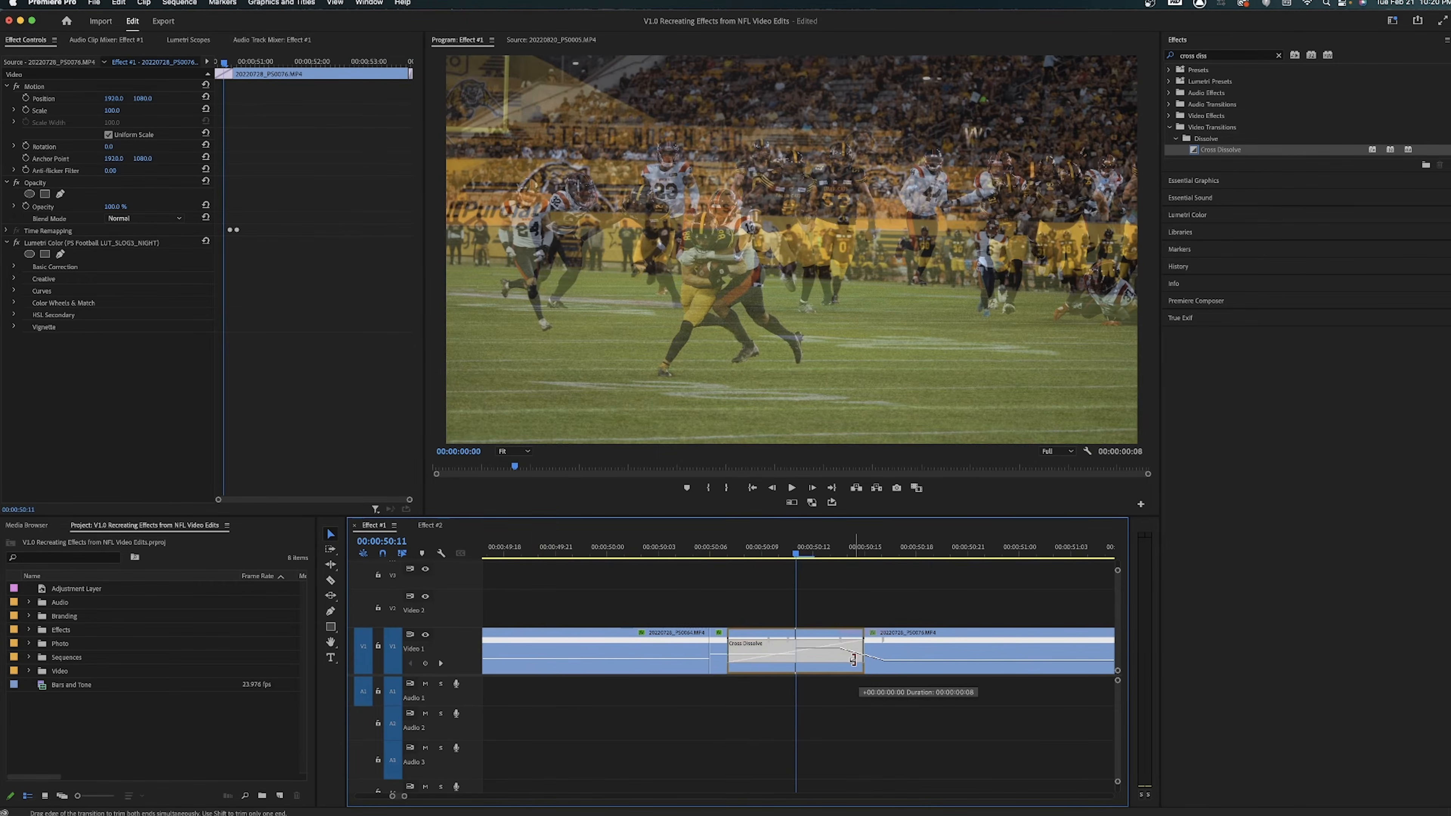
Step: Play back the edit from about 00:00:46:22 to review both clips and the rewind transition
left_click(857, 661)
key("minus")
key("minus")
key("minus")
left_click_drag(725, 549, 617, 555)
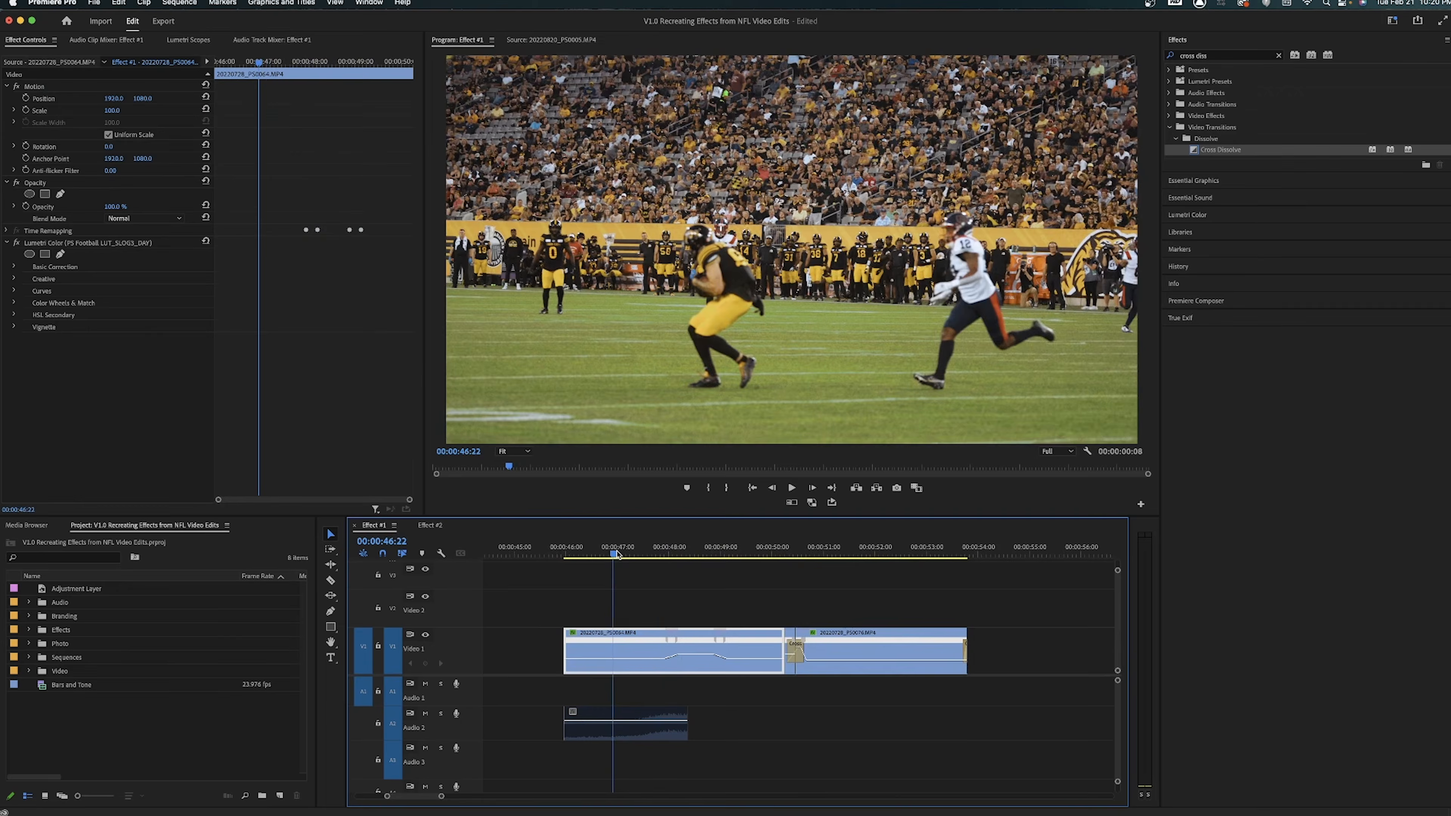
key("space")
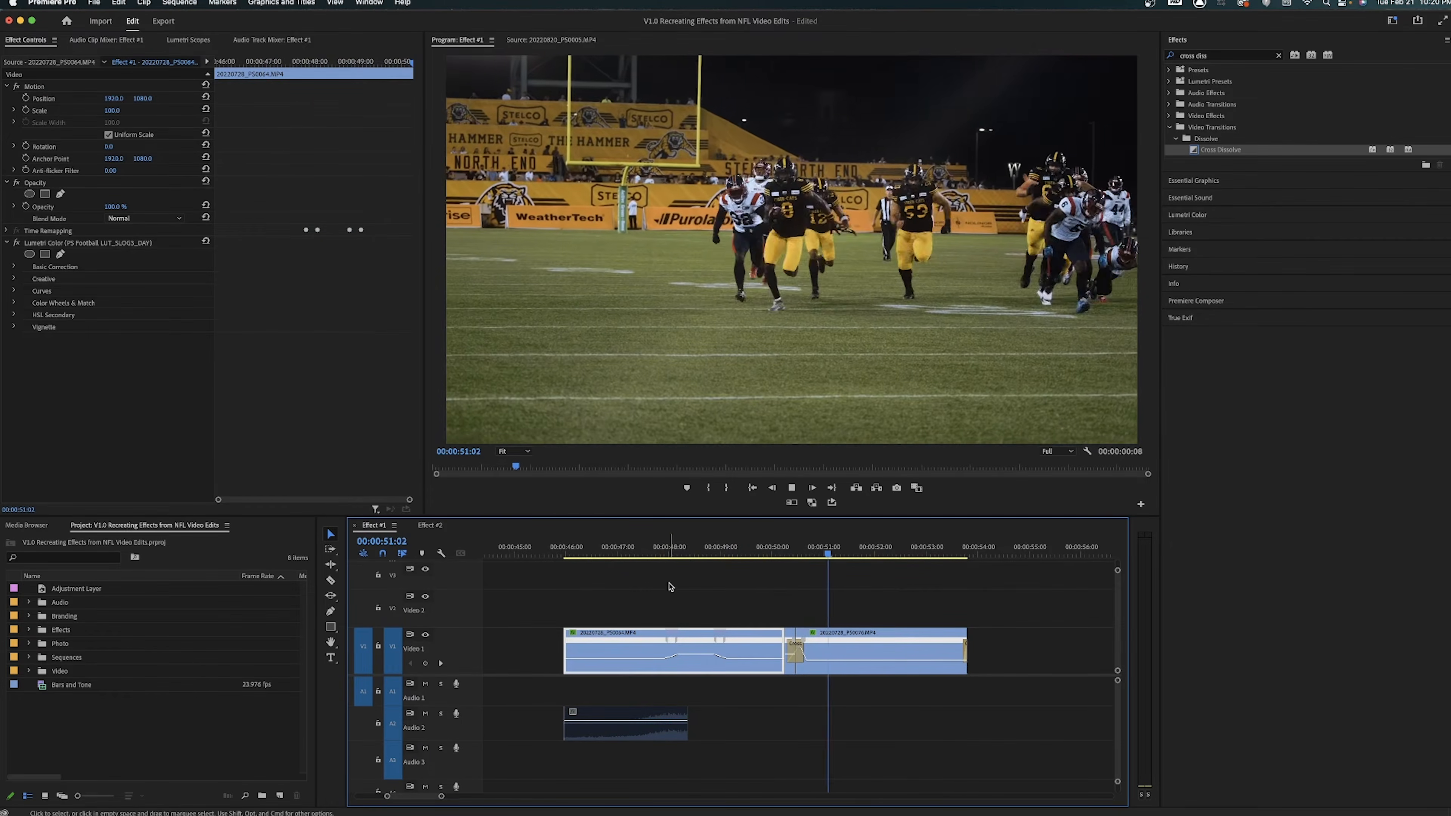
key("equal")
key("minus")
key("minus")
key("equal")
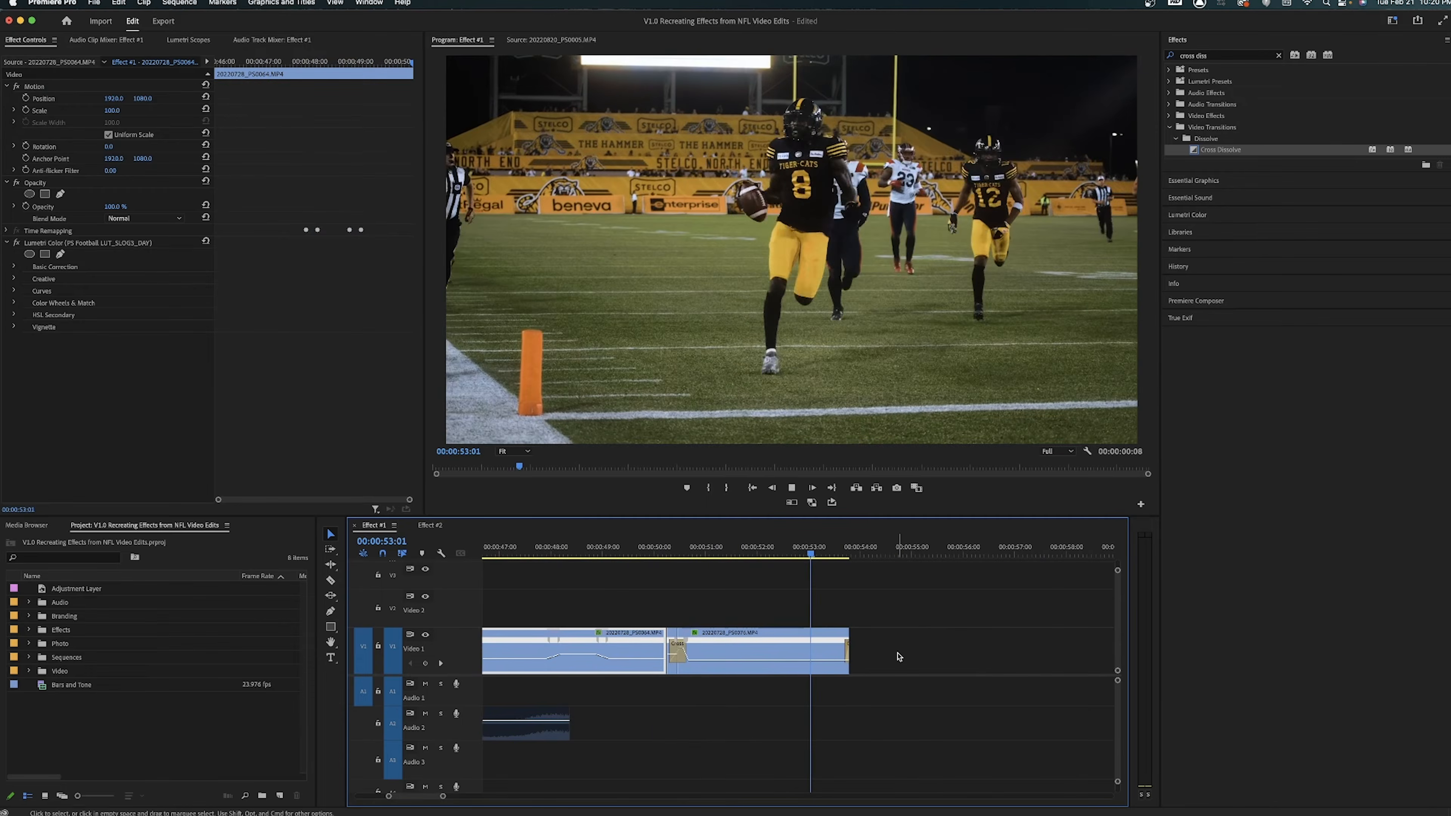
Step: Split the P50076 clip at 00:00:53:07 and place a shortened copy of its end piece on Video 2
left_click(849, 657)
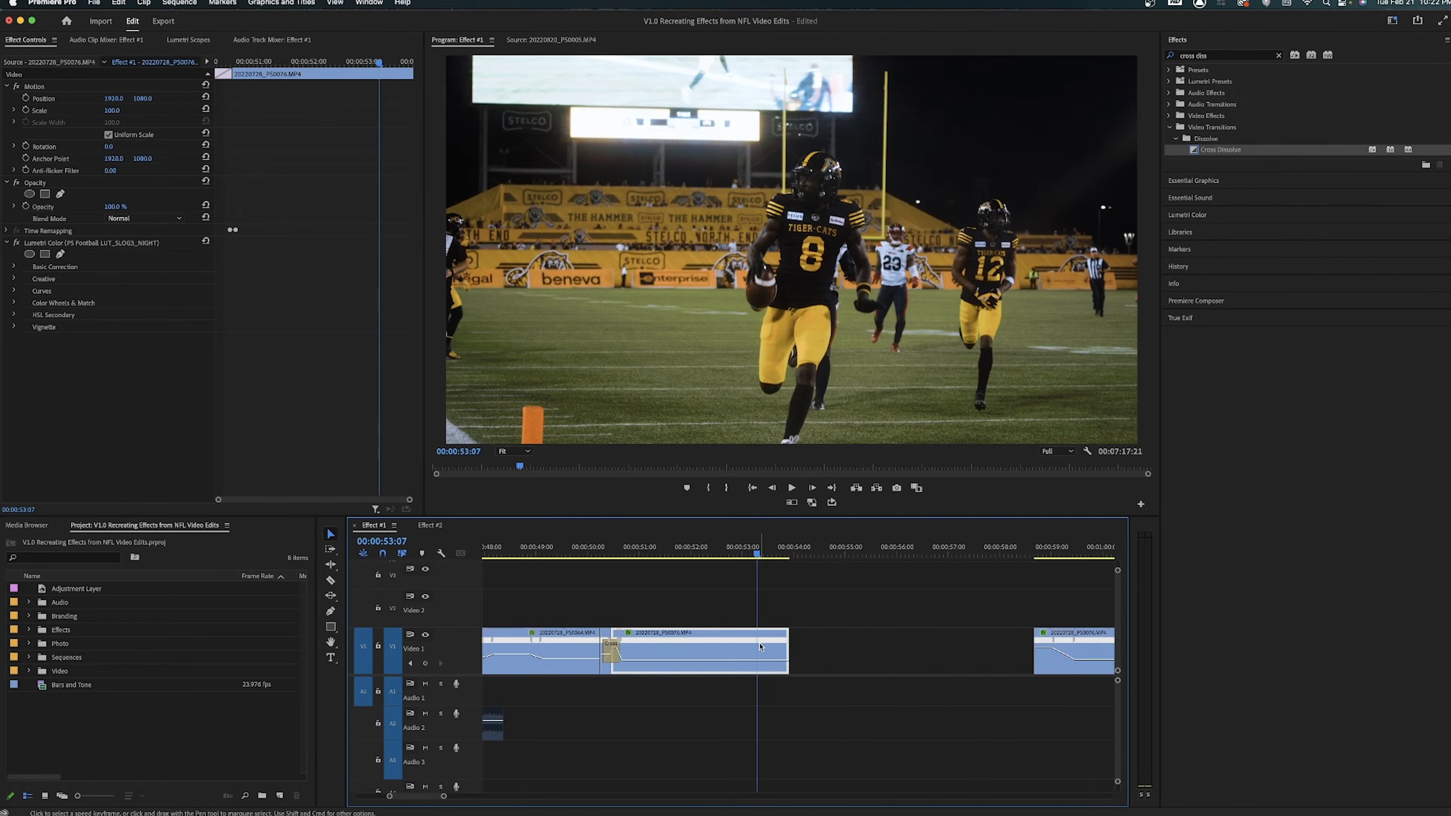
left_click_drag(778, 639, 813, 622)
key("=")
key("=")
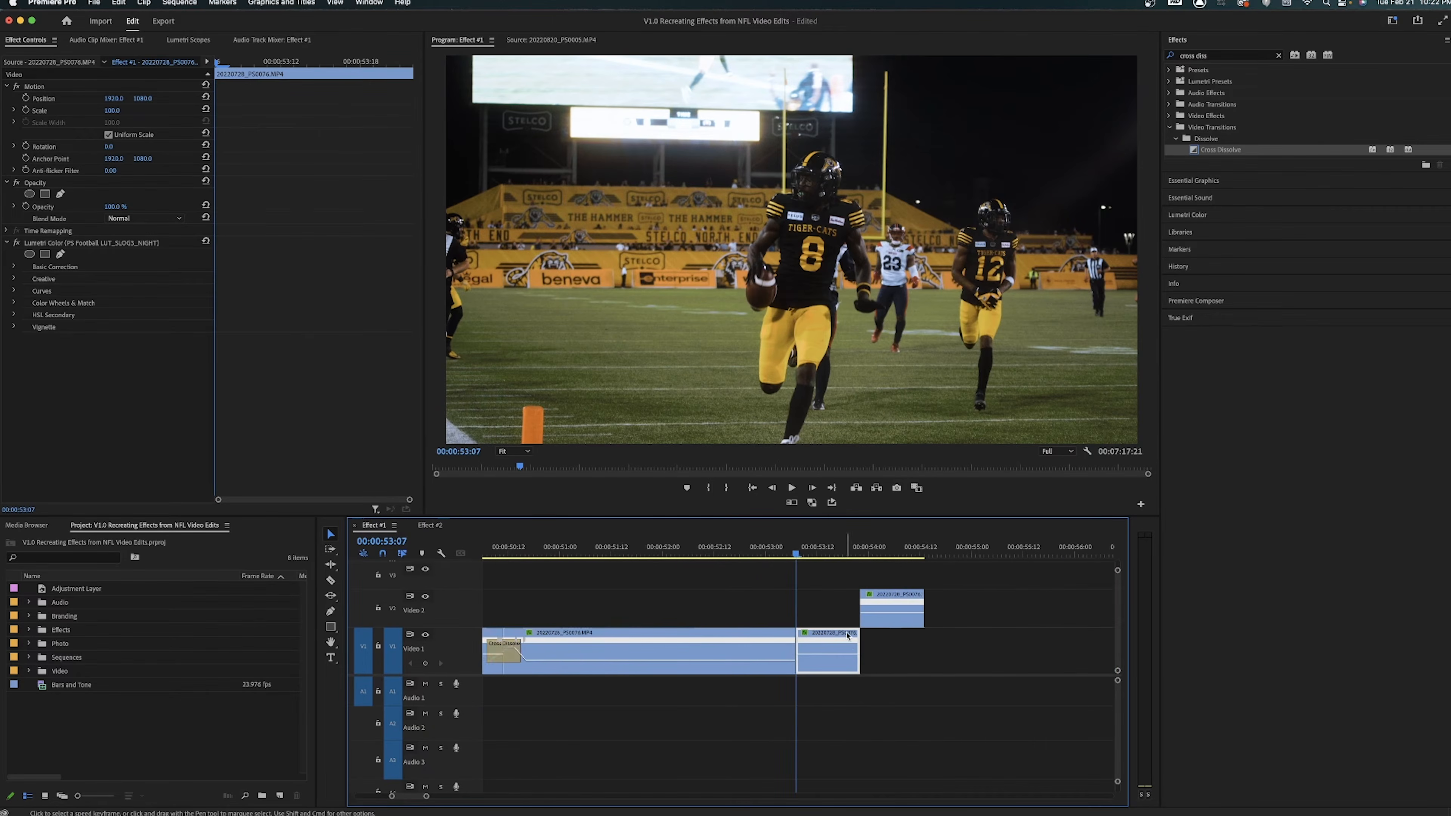
left_click_drag(961, 599, 931, 611)
Step: Delete the split-off piece, extend the P50076 clip to about 00:00:53:22 and join the copy behind it on Video 1
left_click(857, 649)
key("Delete")
left_click_drag(788, 664, 924, 664)
left_click_drag(945, 609, 946, 670)
left_click_drag(796, 550, 994, 547)
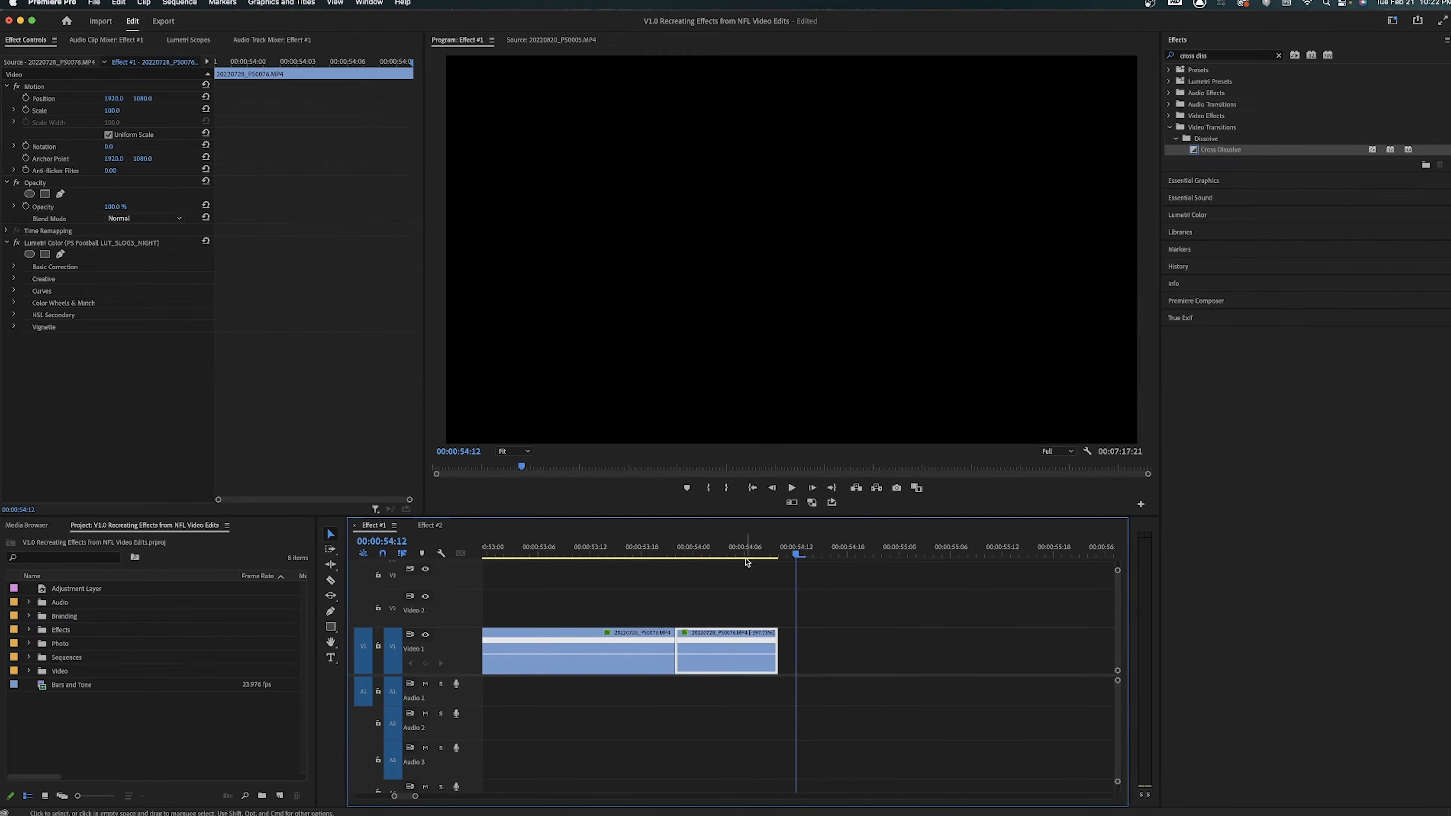
Step: Set the second reversed clip's speed to 250%, keeping Reverse Speed on
left_click(743, 551)
key("super+r")
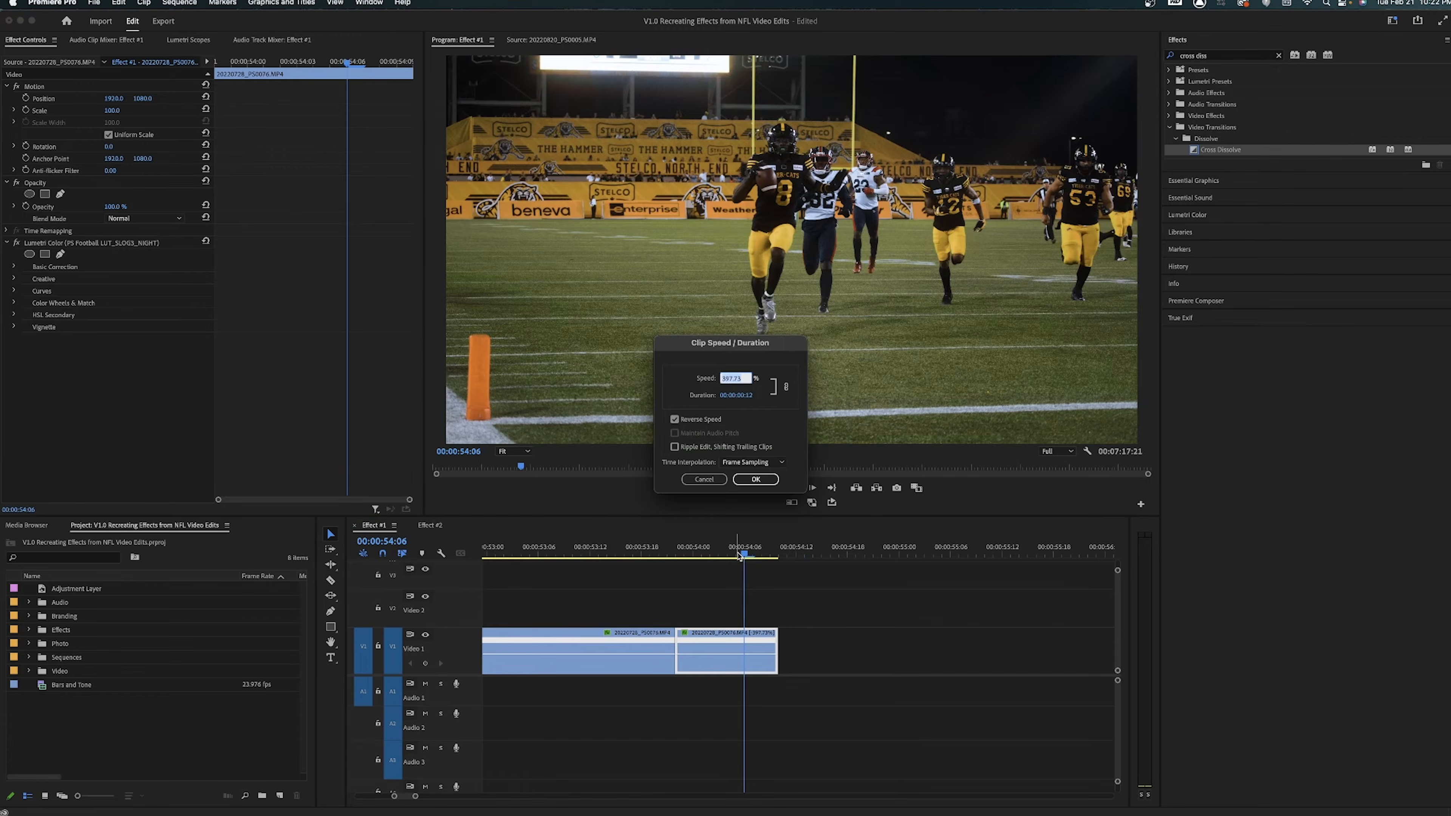
type("-250")
key("Return")
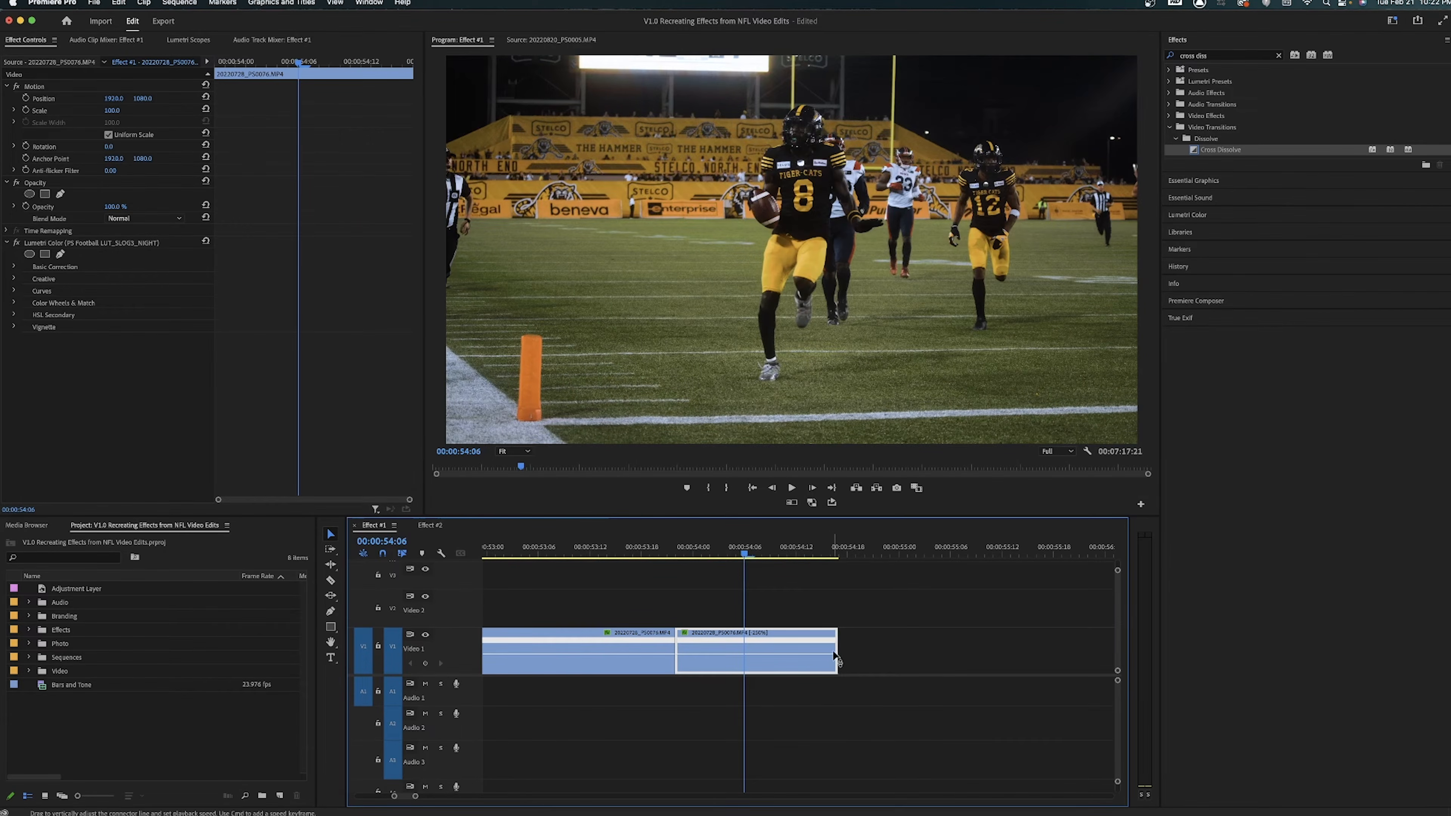
Step: Trim the second reversed clip to about 00:00:54:05, butt the celebration clip against it and play back the cut
left_click_drag(737, 648, 735, 648)
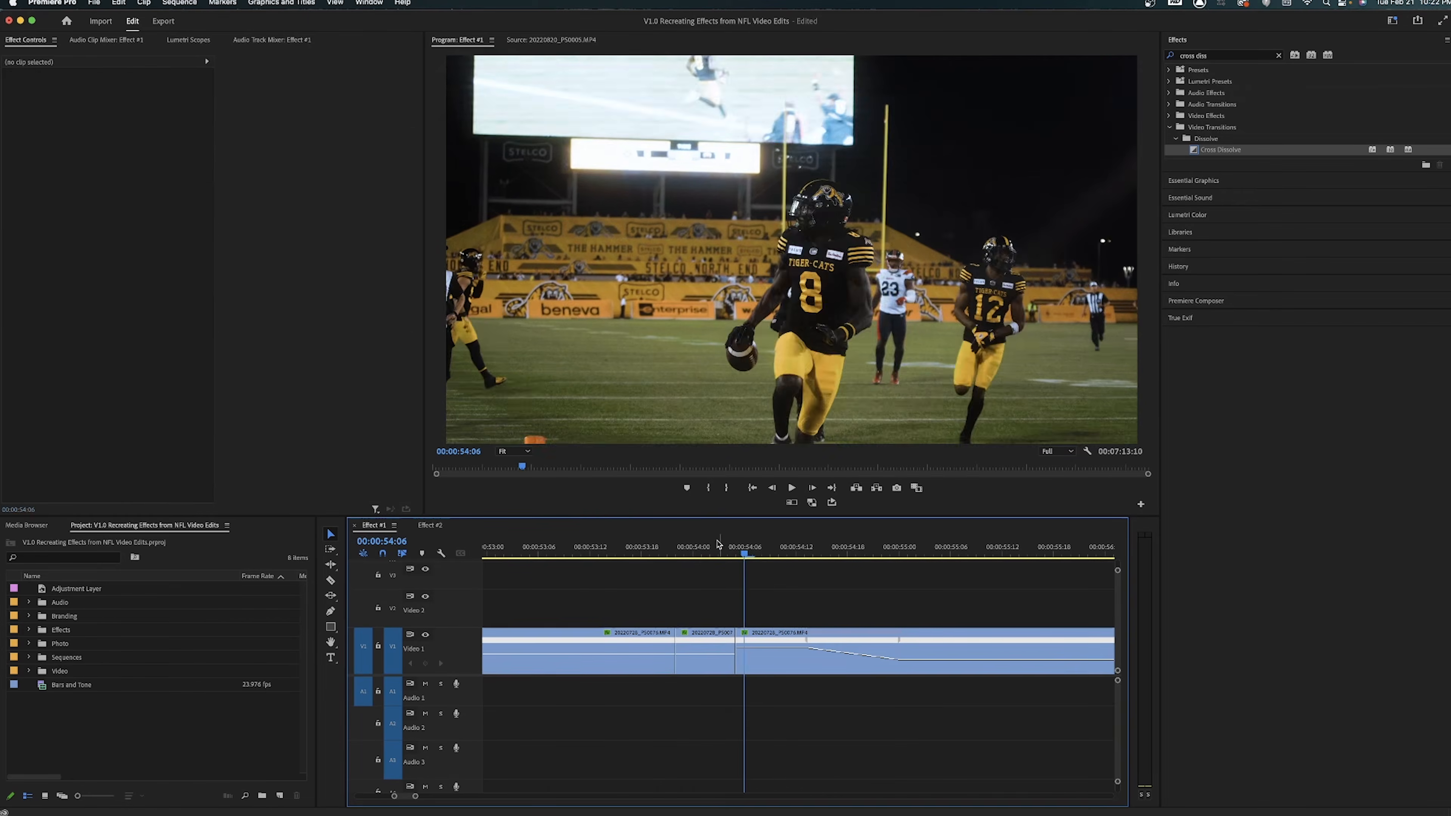
left_click(582, 550)
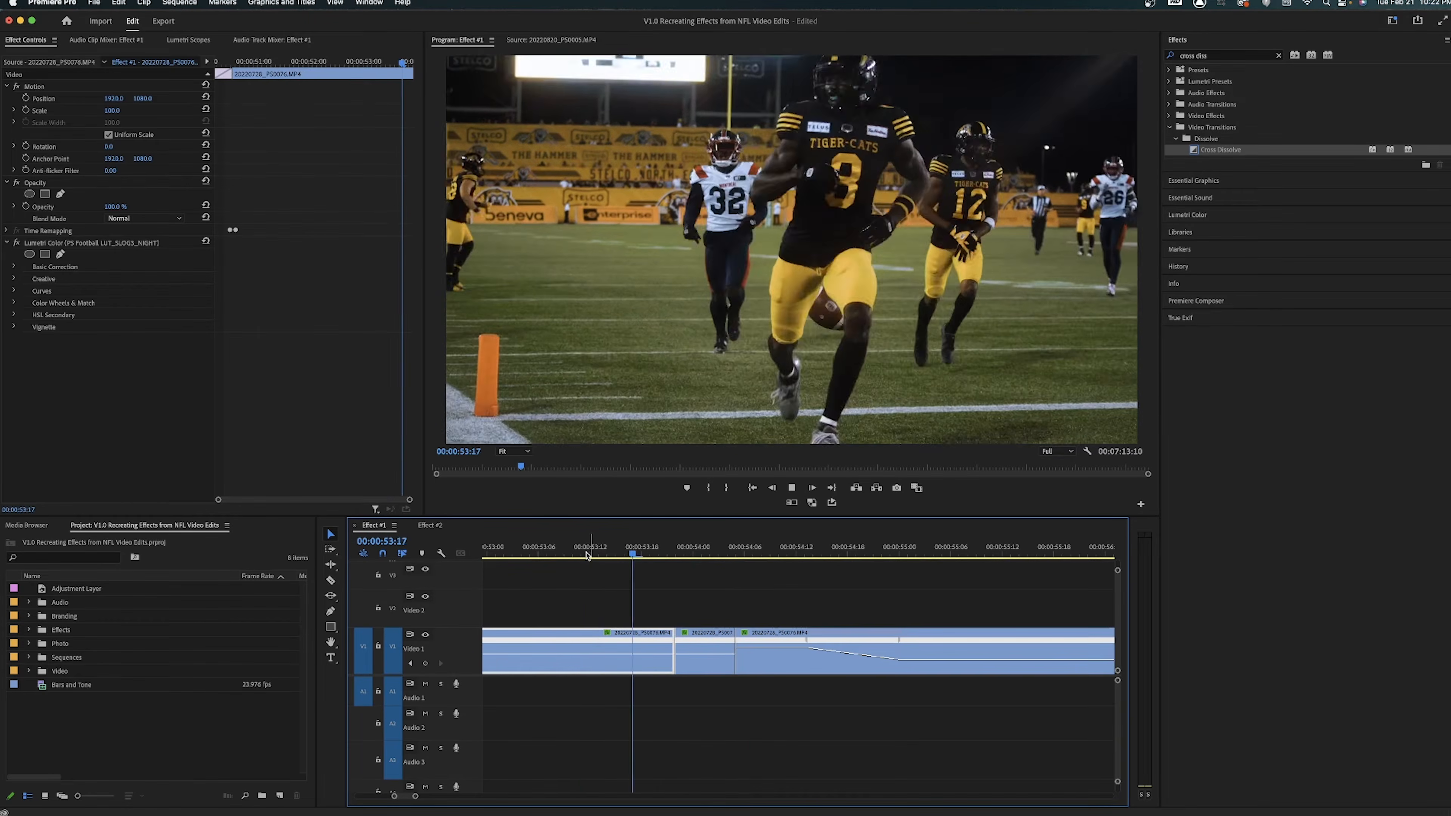
key("space")
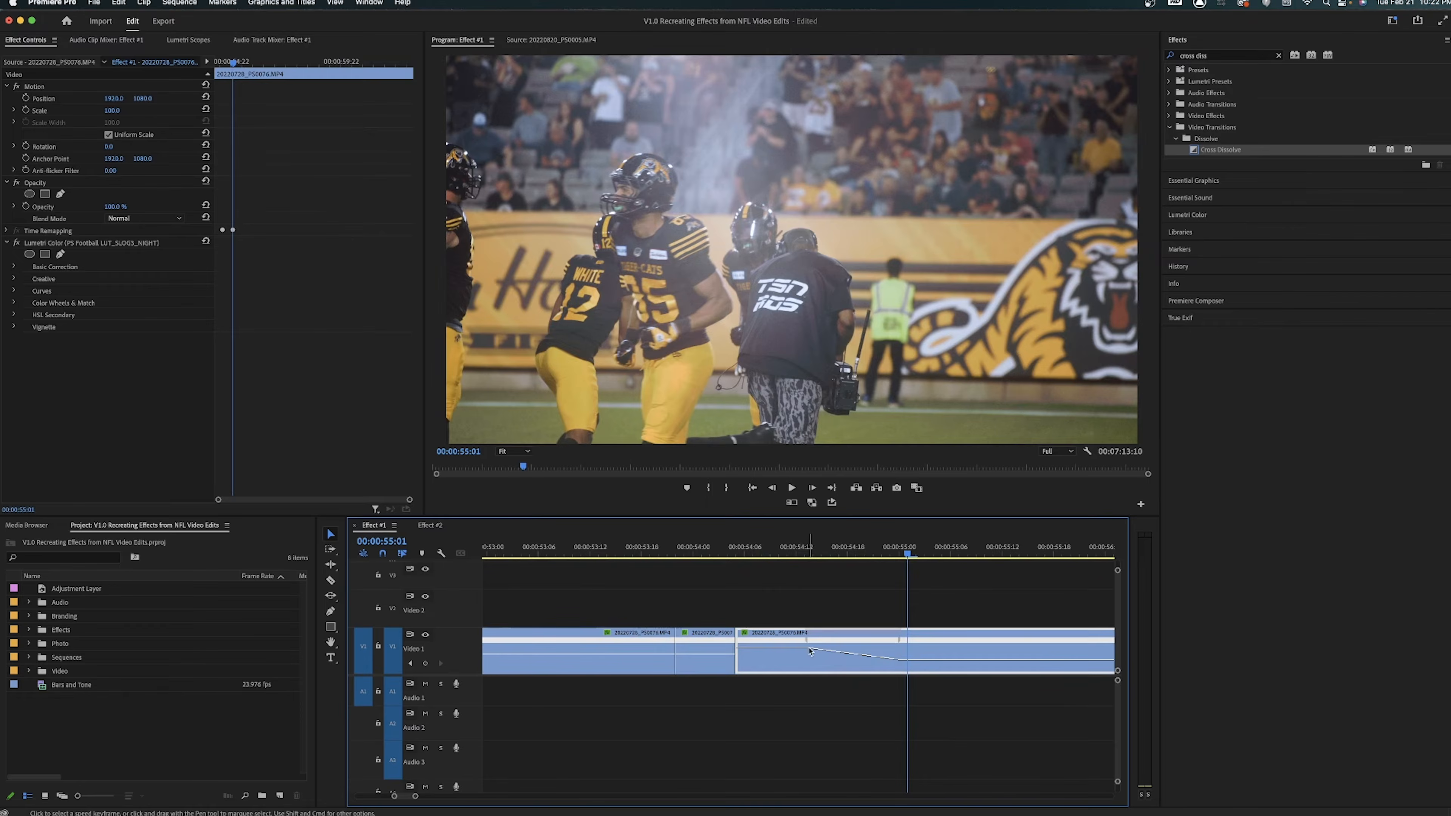
Step: Tighten the celebration clip's opening speed ramp to about 00:00:54:10 to 00:00:54:12 and play it back
left_click_drag(804, 643, 776, 643)
left_click_drag(919, 644, 800, 643)
key("minus")
left_click_drag(745, 552, 665, 554)
key("space")
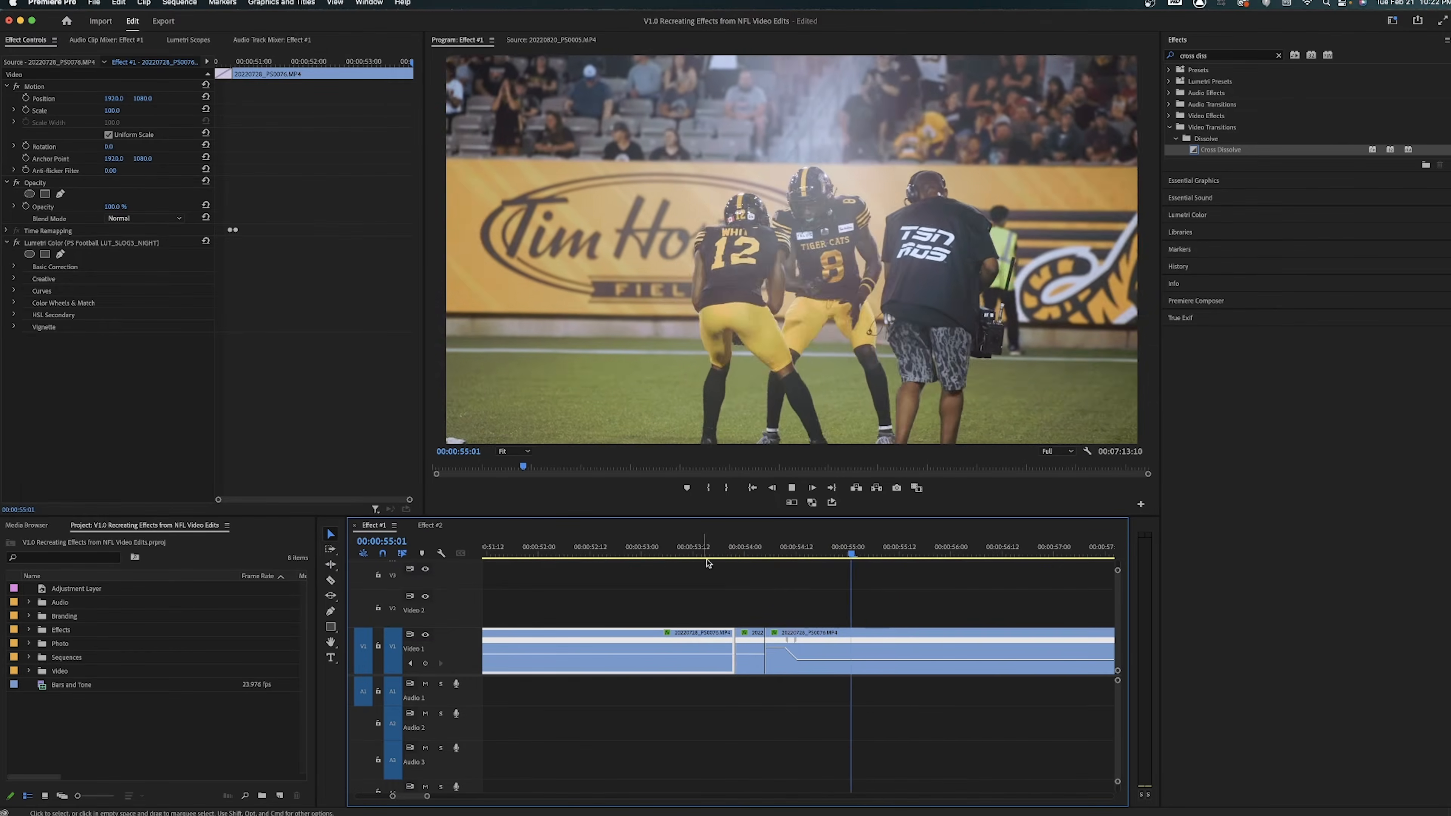
key("minus")
key("space")
Step: Add a speed keyframe to the celebration clip before the jump and split it into a ramp from about 00:00:56:12 to 00:00:56:17
key("equal")
key("equal")
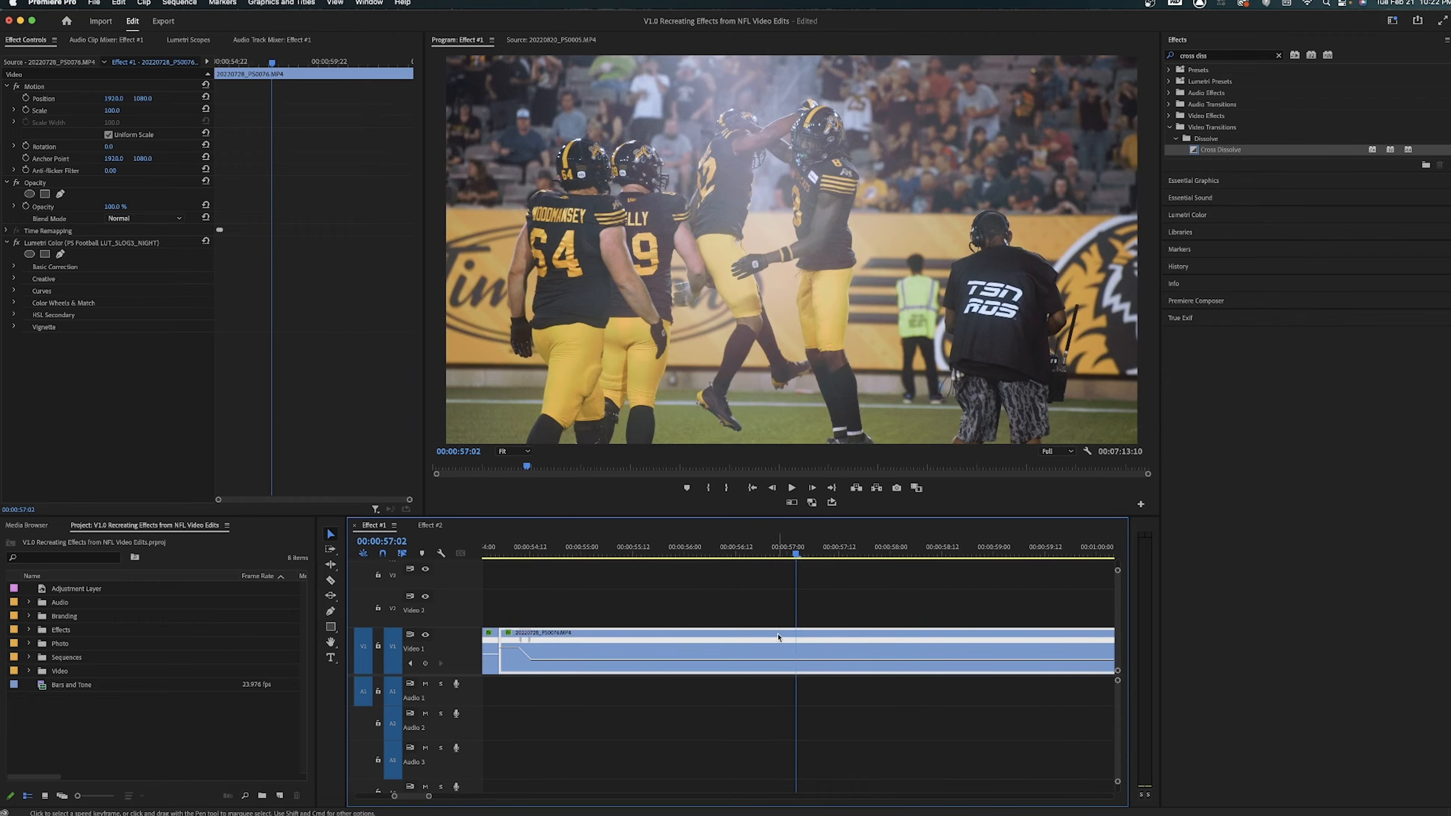
left_click_drag(745, 549, 774, 550)
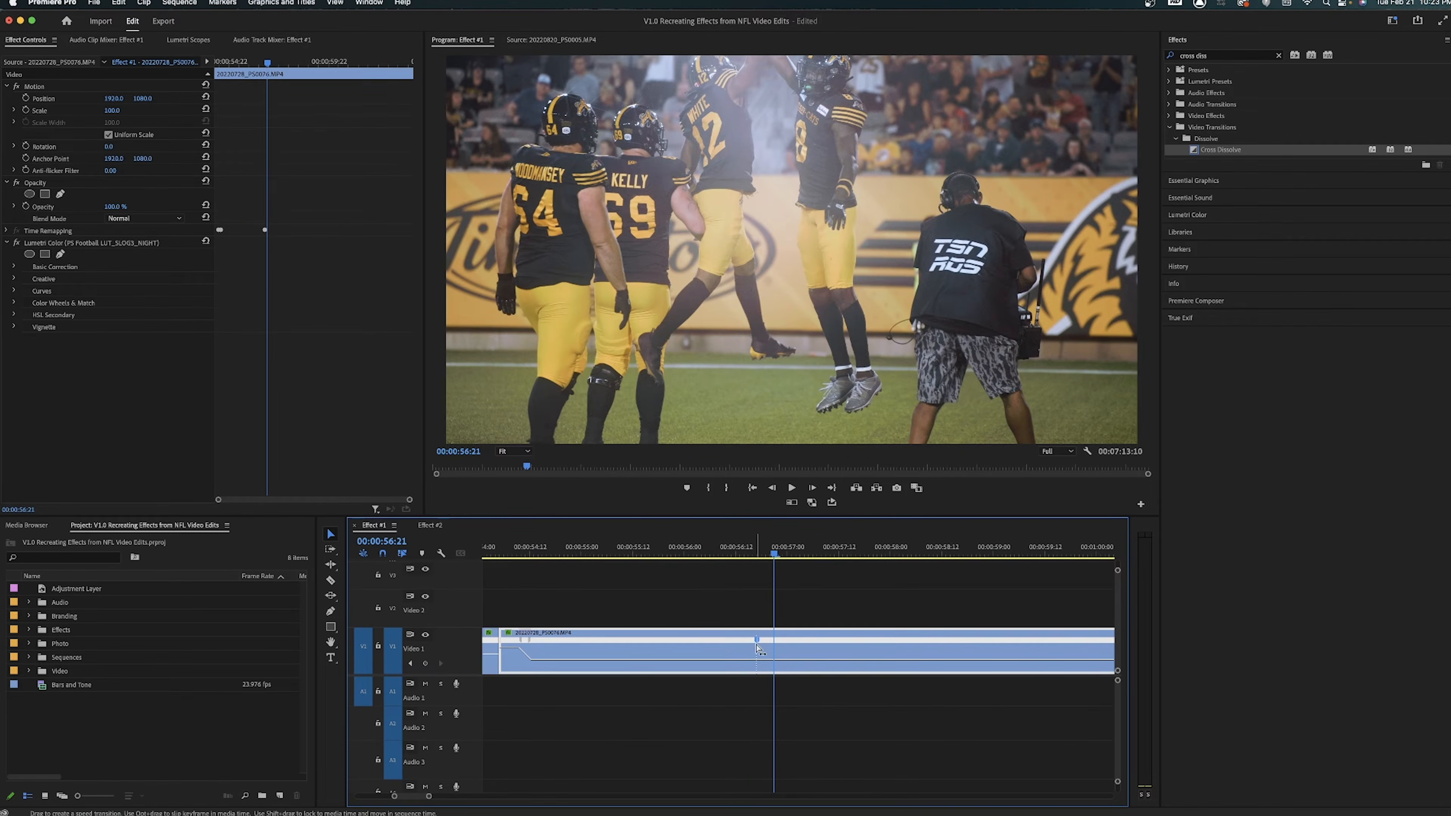
right_click(794, 641)
left_click(817, 788)
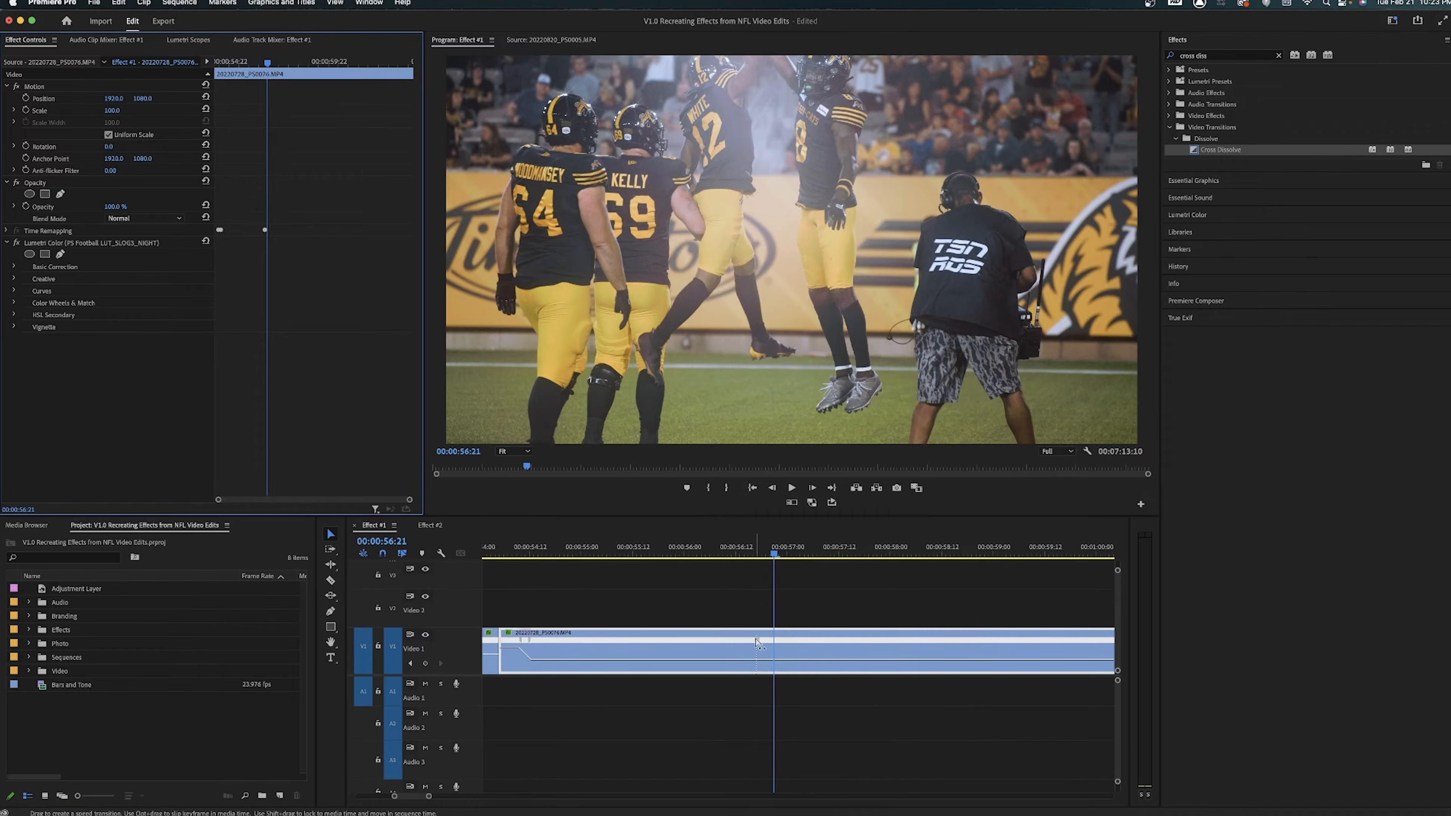
mouse_move(757, 640)
left_mouse_down()
mouse_move(778, 642)
mouse_move(730, 639)
mouse_move(759, 644)
left_mouse_up()
left_click_drag(749, 542, 791, 541)
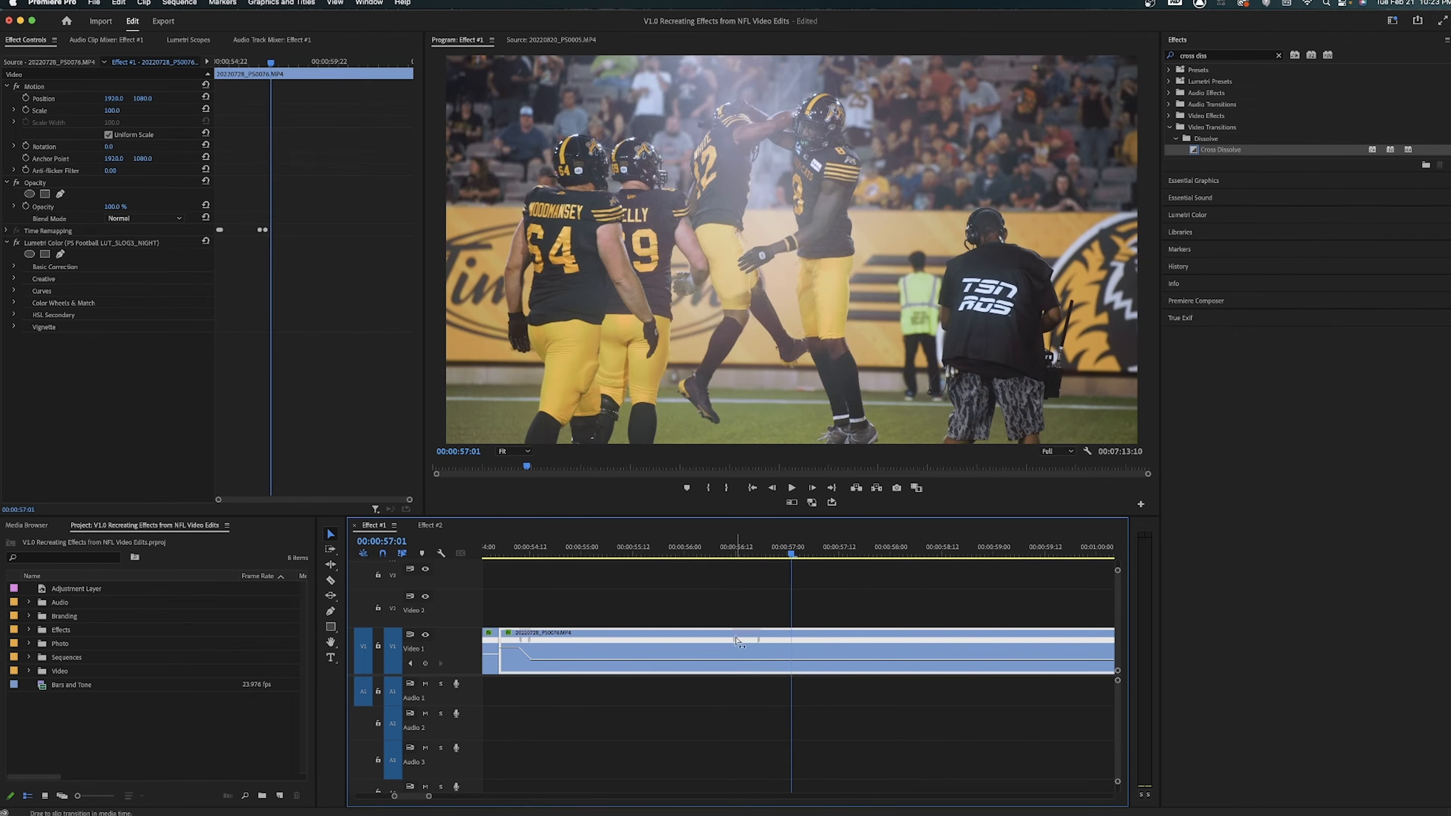
left_click(794, 542)
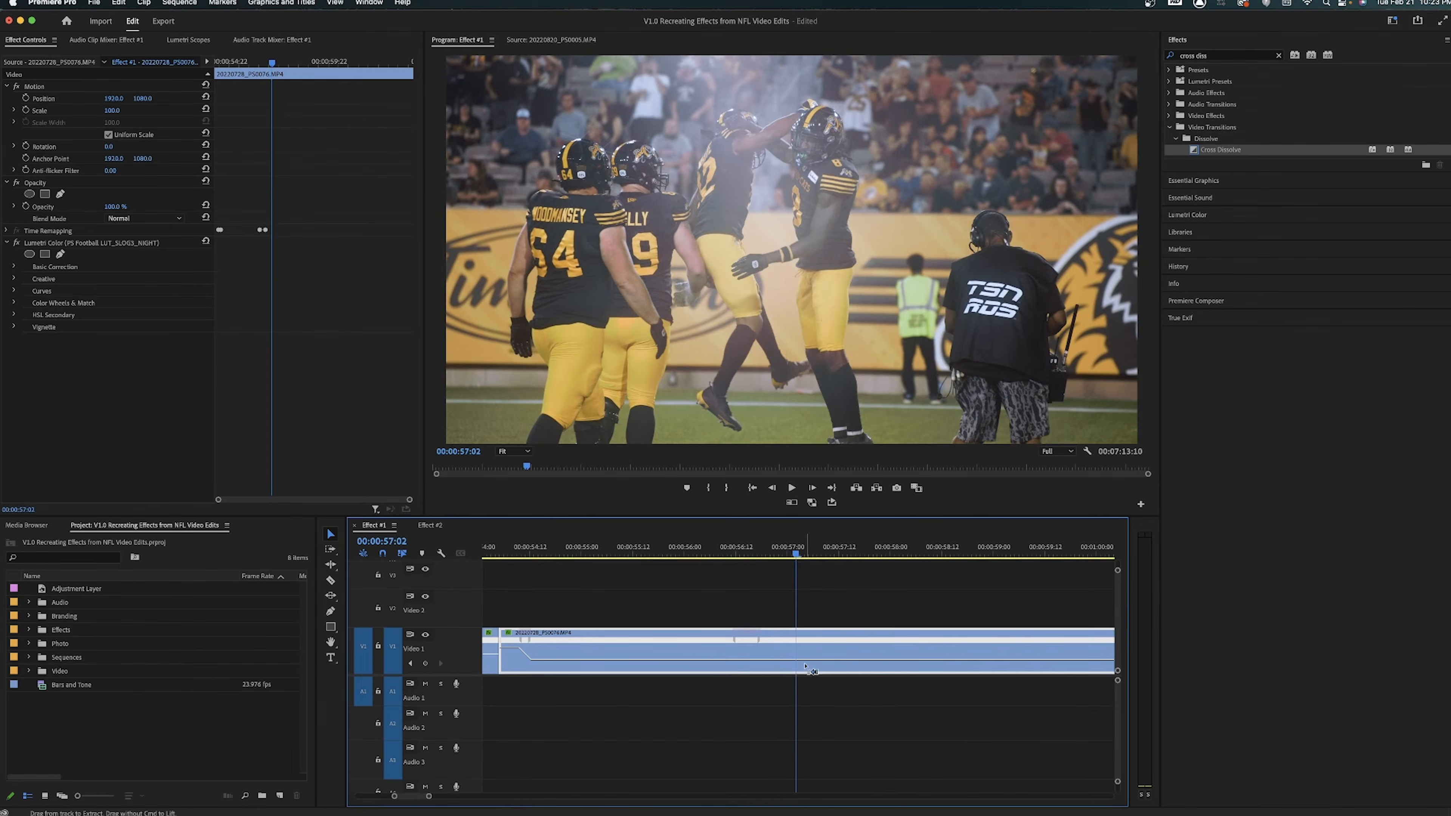
Step: Add a second speed ramp after the players' jump, slow the section between the ramps to 40% and play it back
left_click(804, 660, "super")
left_click_drag(803, 642, 773, 661)
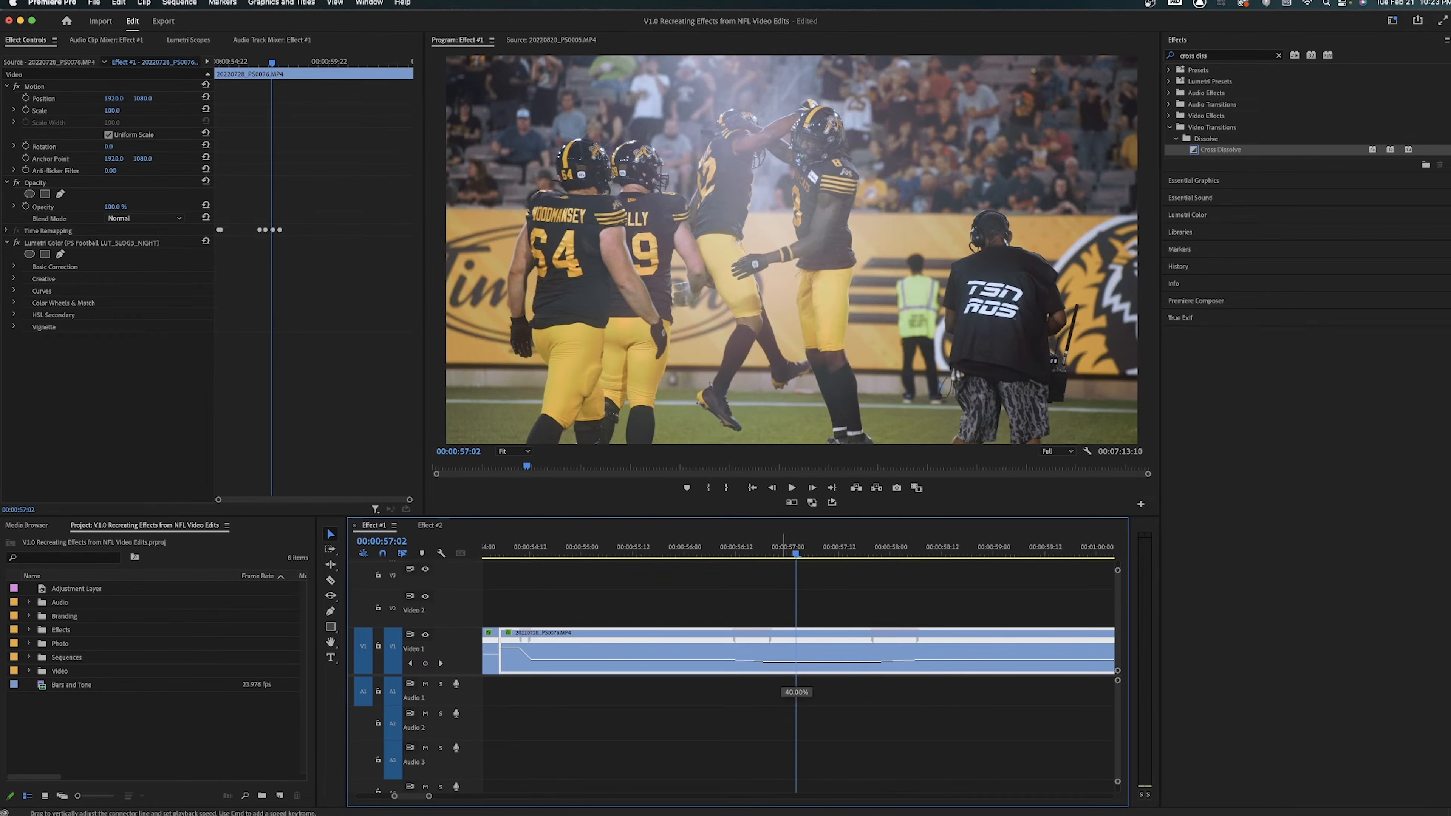
left_click_drag(784, 663, 784, 664)
left_click_drag(697, 553, 606, 553)
key("space")
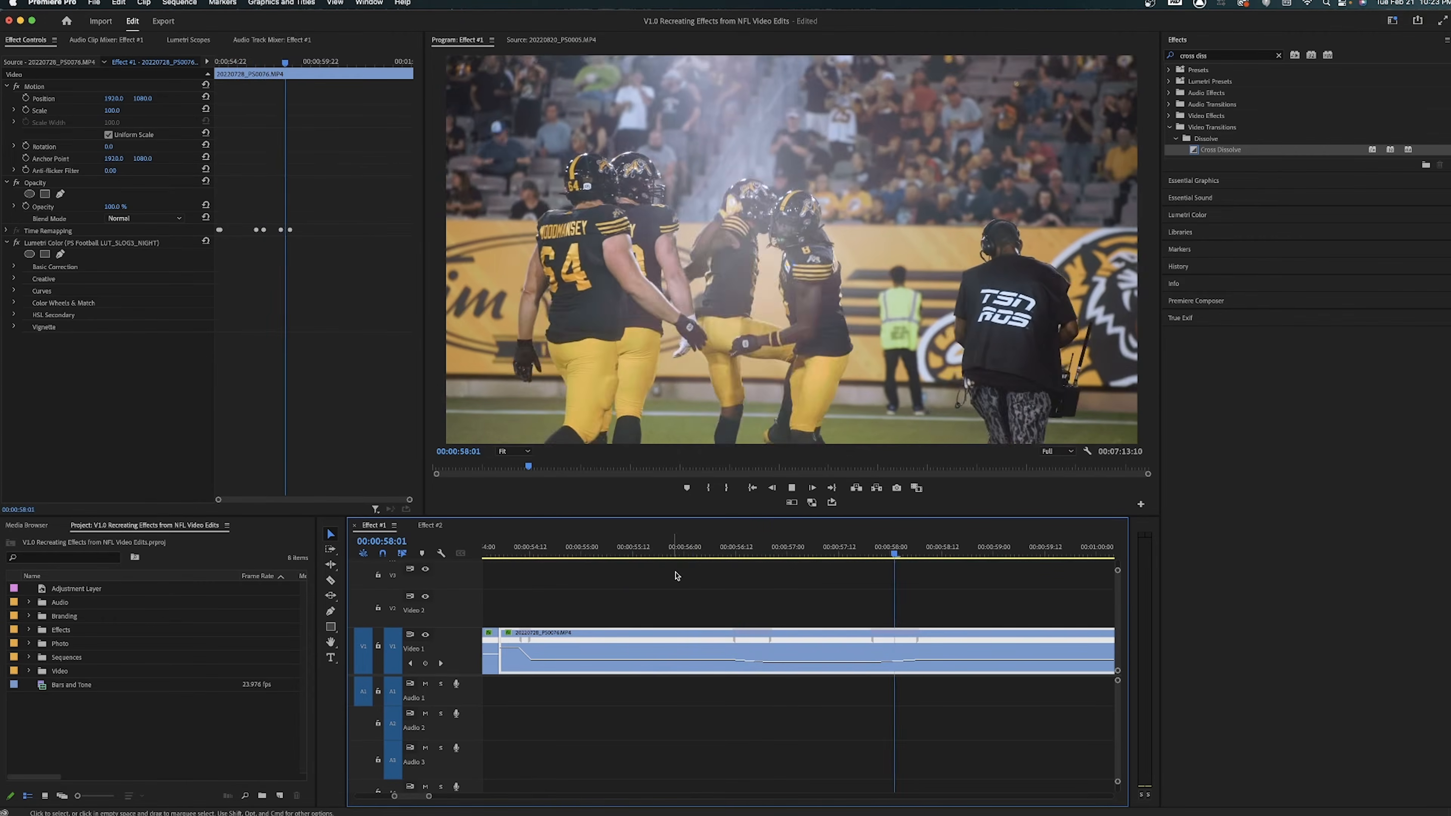
Step: Trim the celebration clip's end to about 00:00:58:18 and duplicate its last part onto Video 2
key("w")
key("minus")
left_click_drag(681, 636, 672, 595, "alt")
left_click(710, 597)
left_click(727, 549)
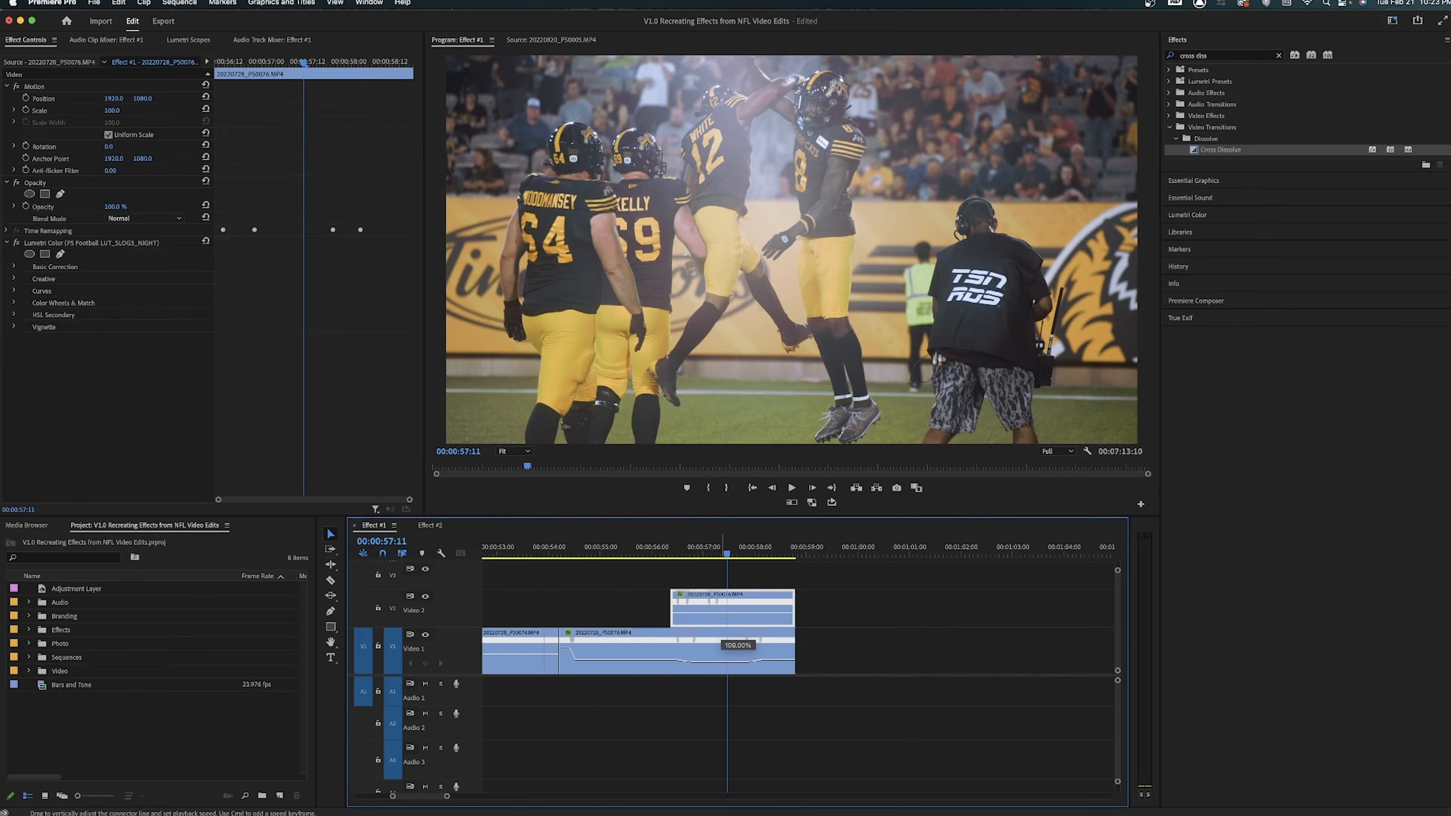
Step: Shorten the Video 2 copy to 00:00:01:13 and reverse it at 250% speed
left_click_drag(794, 600, 748, 602)
key("super+r")
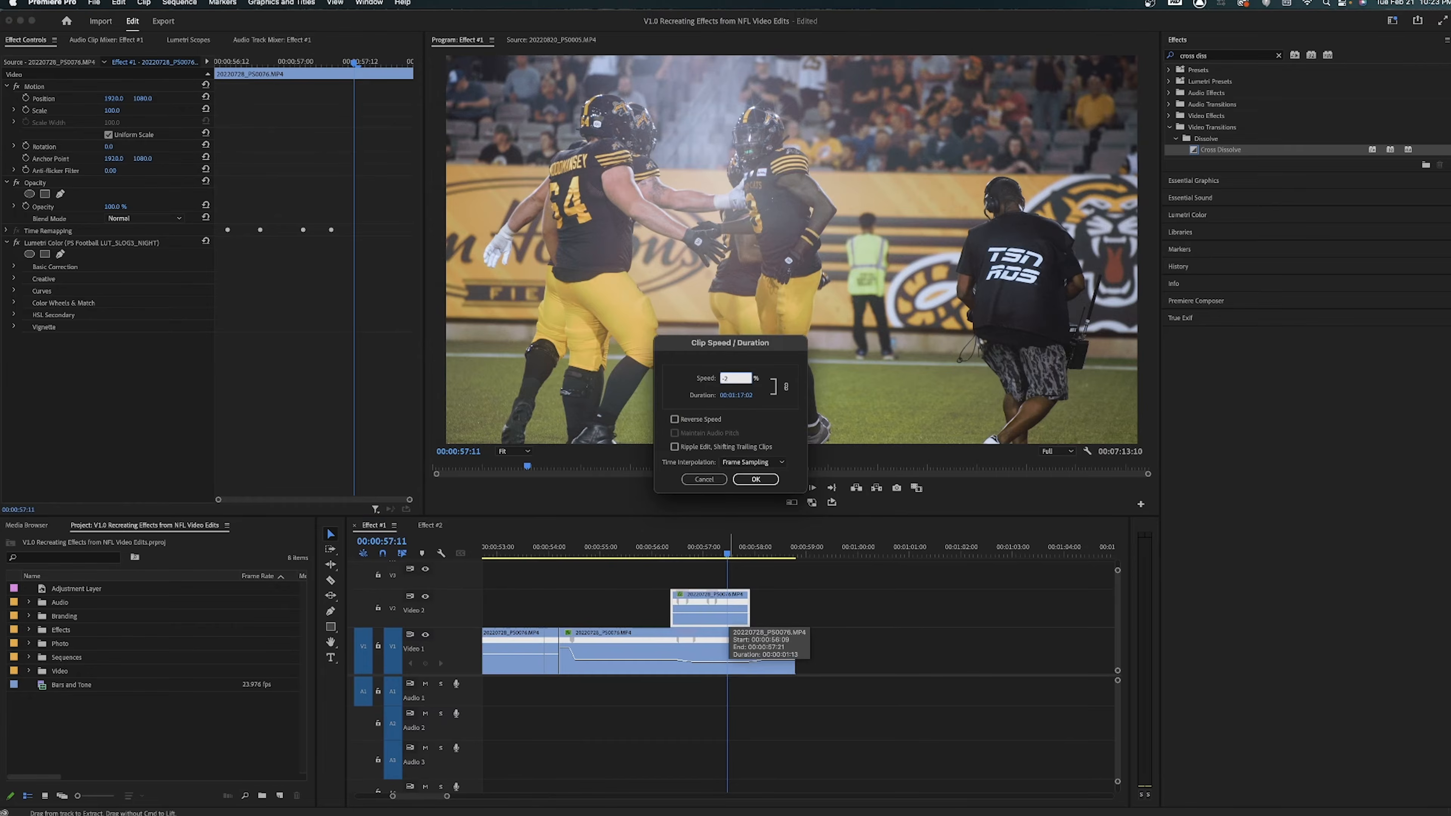
type("250")
key("Return")
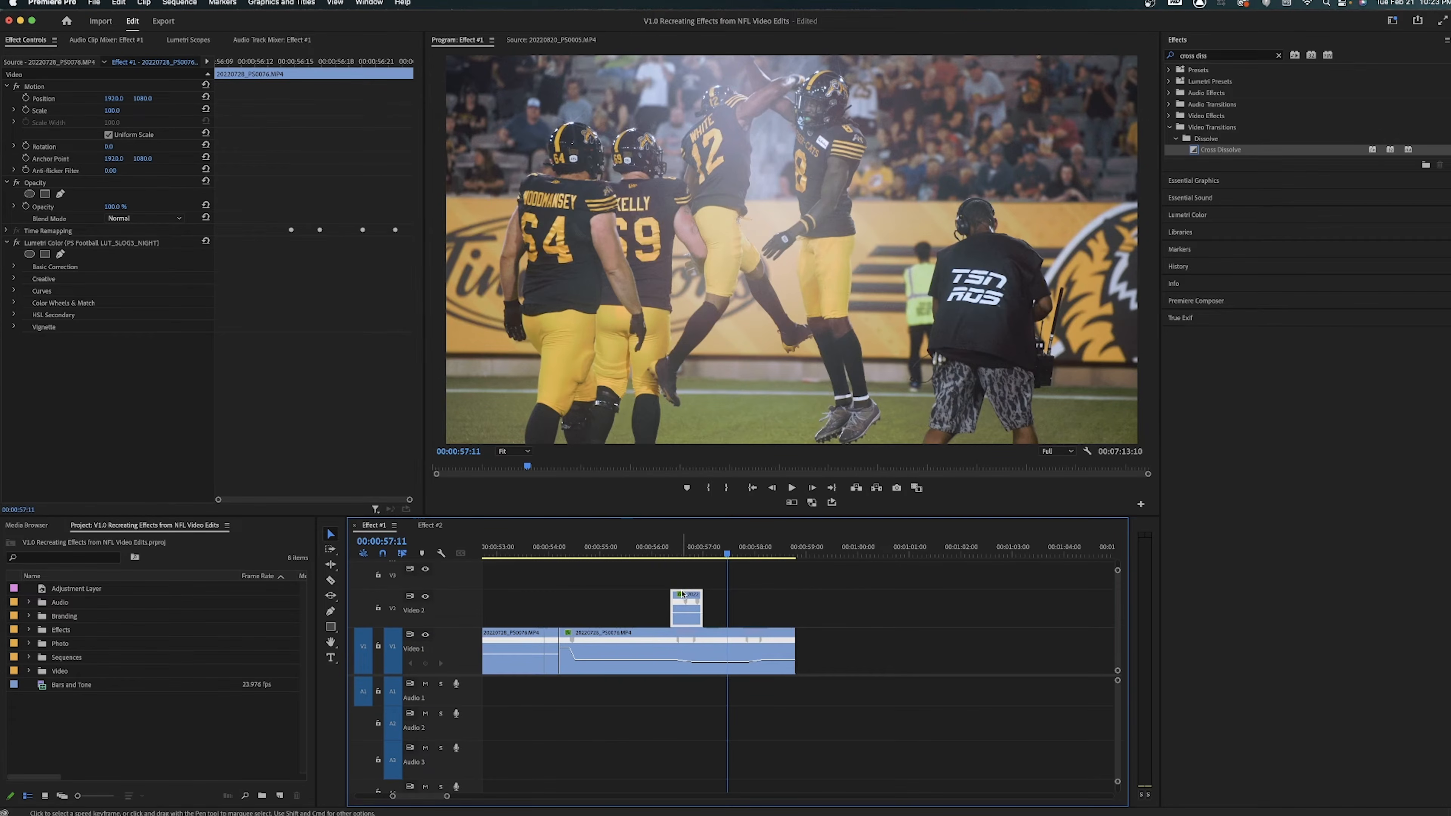
Step: Move the reversed copy onto Video 1 at the end of the celebration clip, ripple-trim around the join and play it back
left_click_drag(680, 595, 804, 646)
left_click(802, 550)
key("equal")
key("equal")
mouse_move(797, 550)
left_mouse_down()
mouse_move(744, 550)
mouse_move(778, 550)
left_mouse_up()
key("w")
key("q")
left_click(591, 552)
key("space")
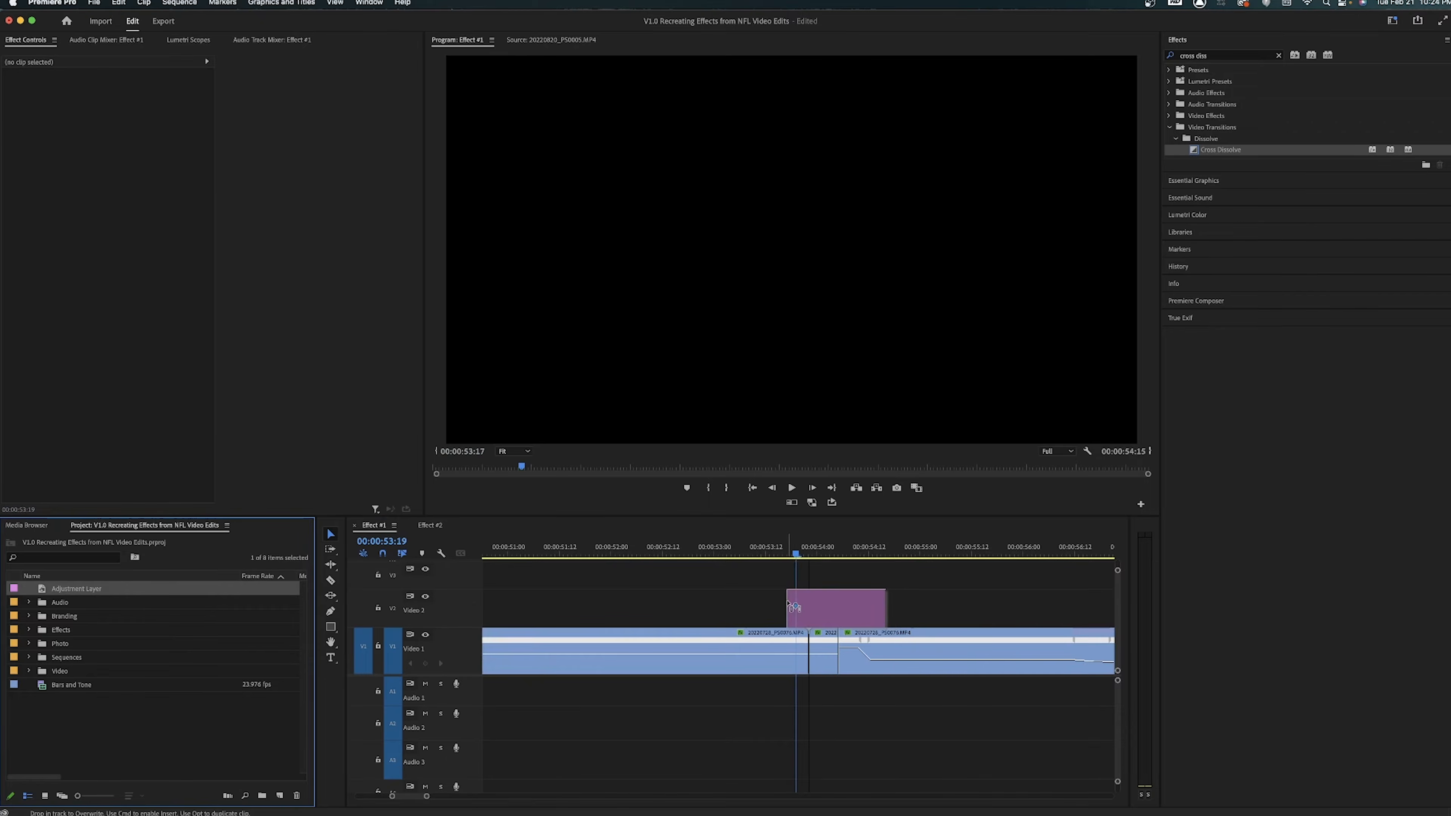
Step: Place an adjustment layer on Video 2 starting at 00:00:53:22 over the first rewind, and mark the cut at 00:00:54:05
left_click_drag(800, 603, 789, 601)
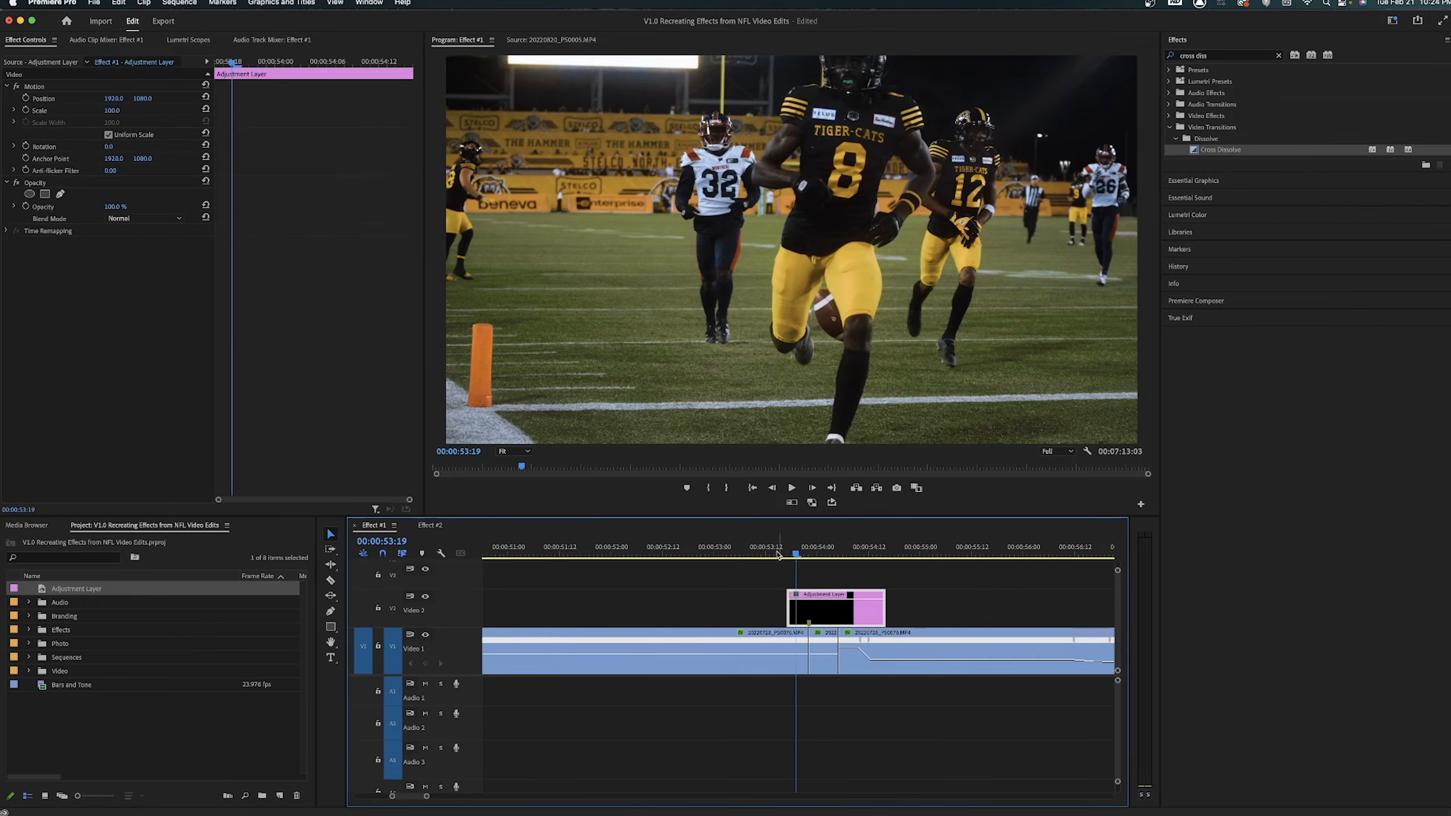
left_click(757, 547)
key("space")
key("equal")
left_click(665, 554)
left_click_drag(665, 554, 714, 547)
key("Left")
left_click_drag(684, 610, 642, 607)
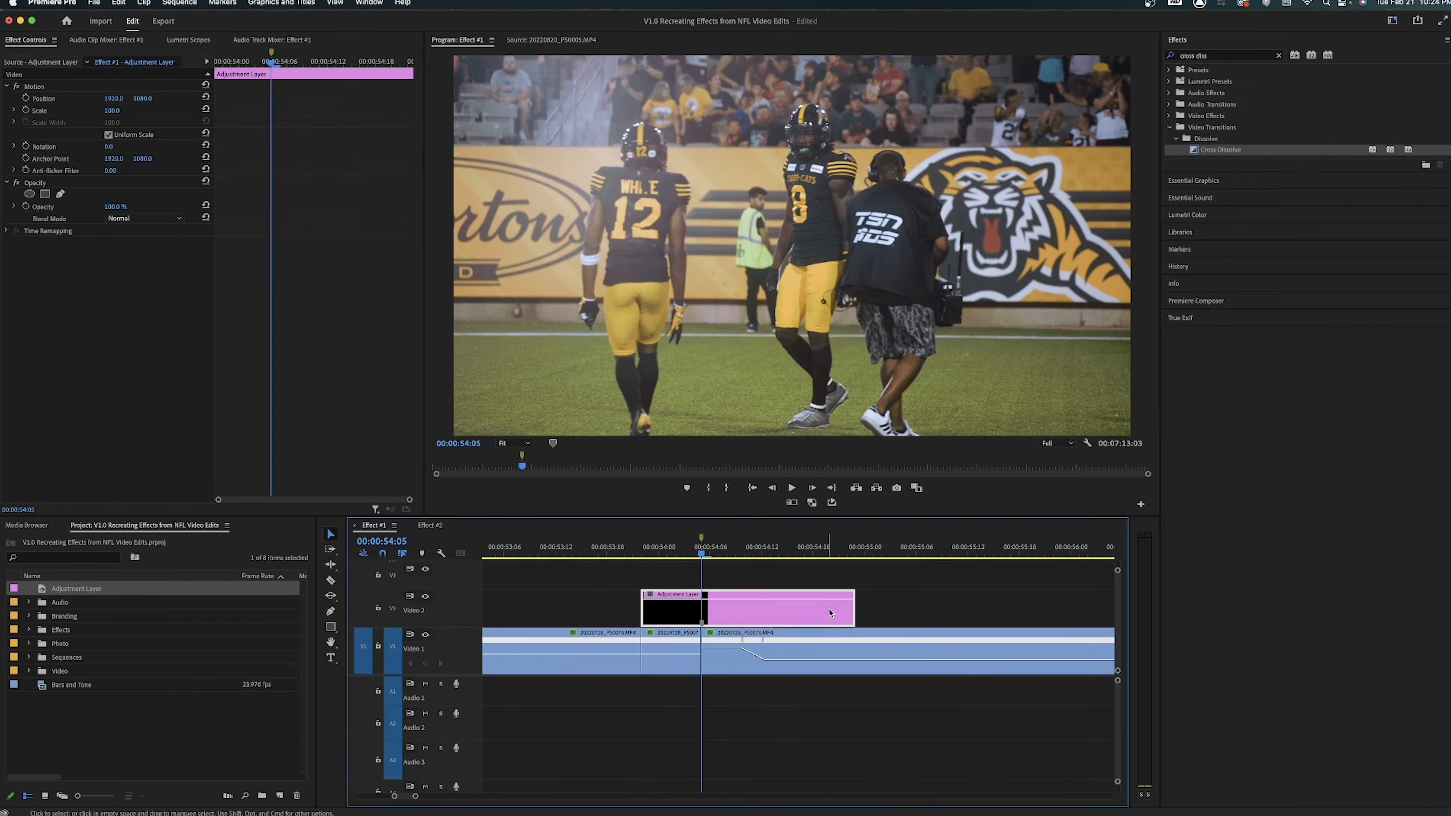
Step: Split the adjustment layer at 00:00:54:12, seven frames past the marked cut, and delete the remainder
key("Left")
key("Left")
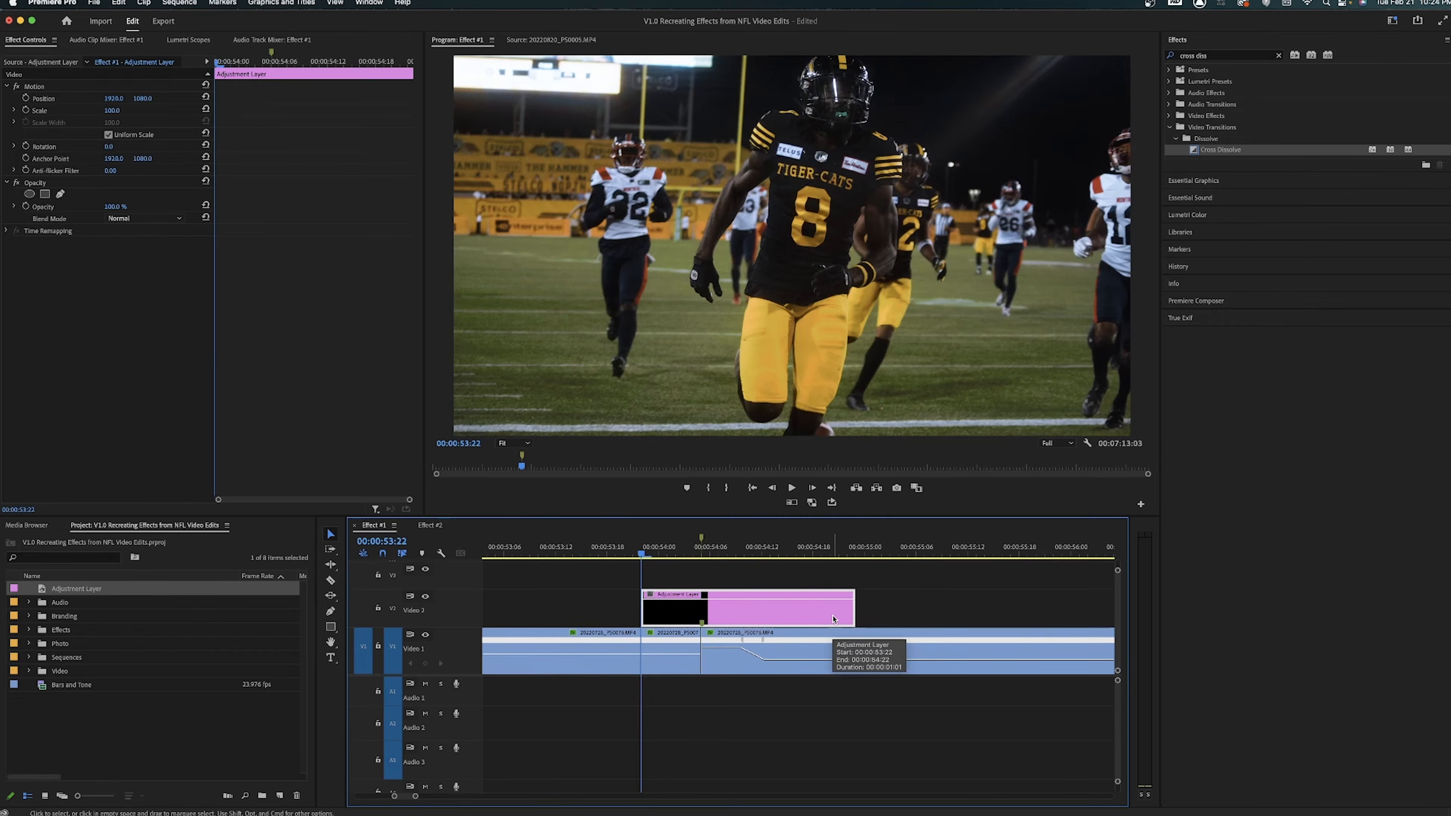
key("Right")
key("Right")
key("Right")
key("Right")
key("shift+Right")
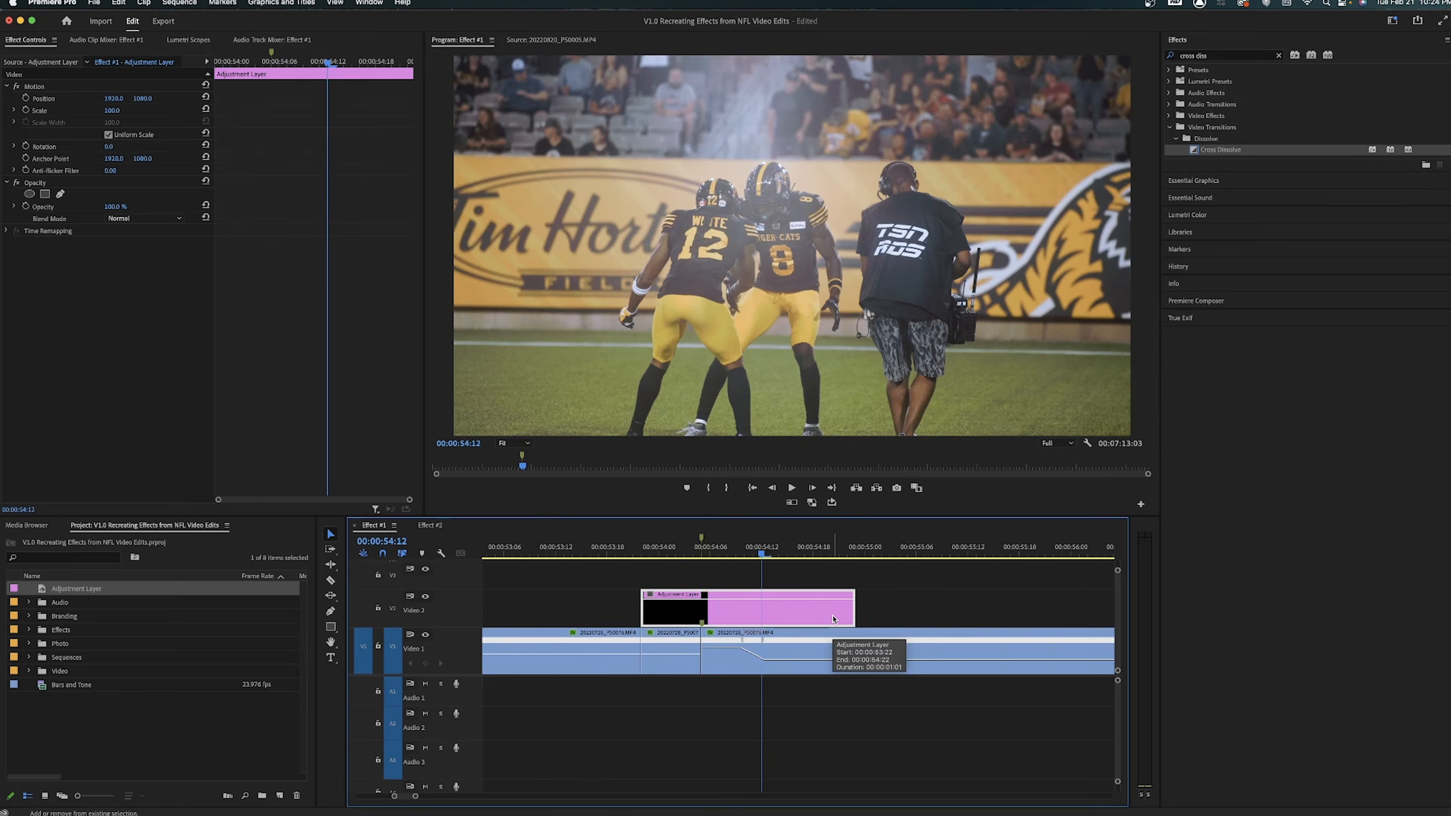
key("super+k")
left_click(833, 620)
key("Delete")
Step: Step seven frames forward and back from the 00:00:54:05 marker to compare the adjustment layer's two edges
key("d")
left_click(702, 540)
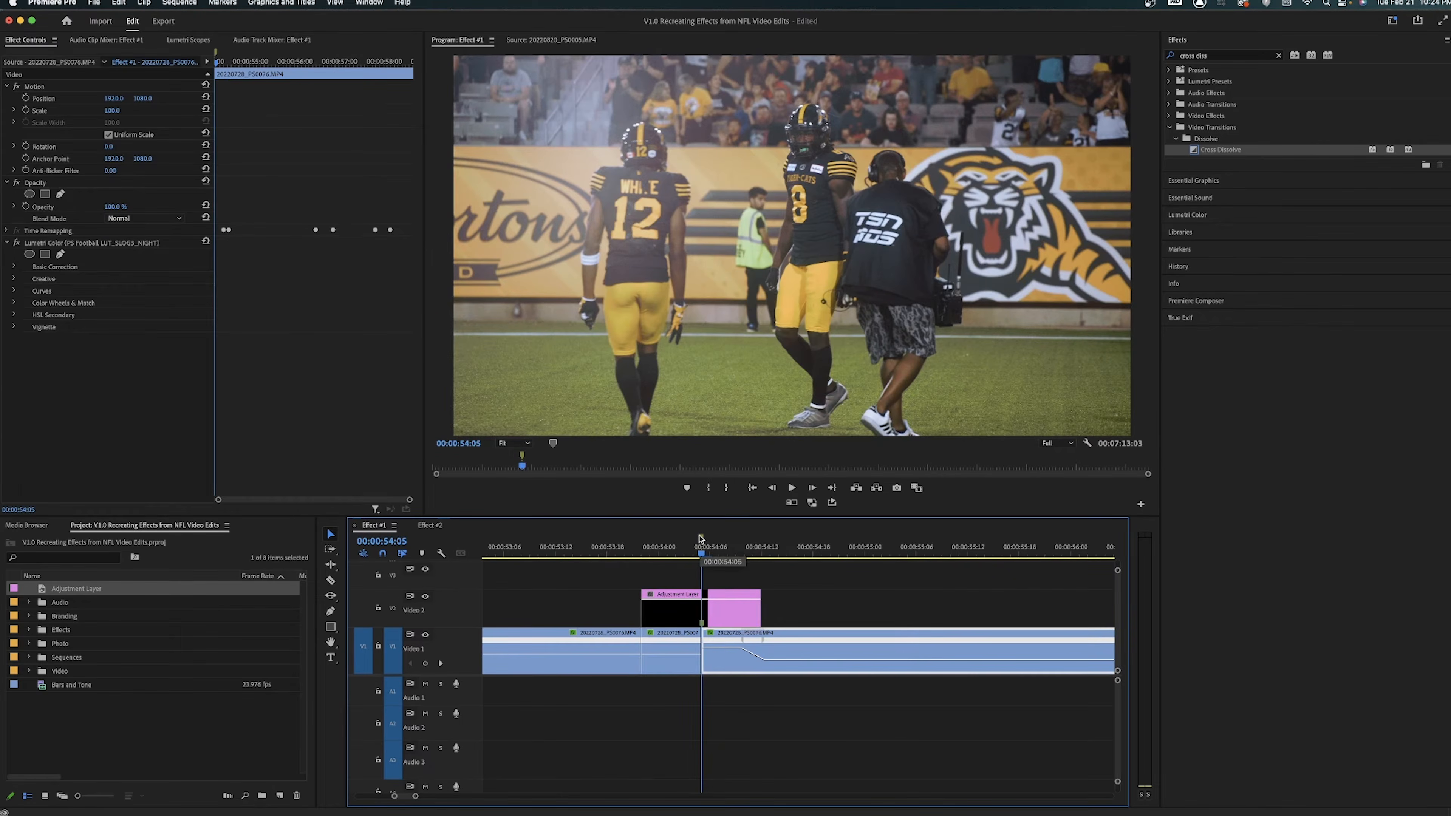
key("shift+Right")
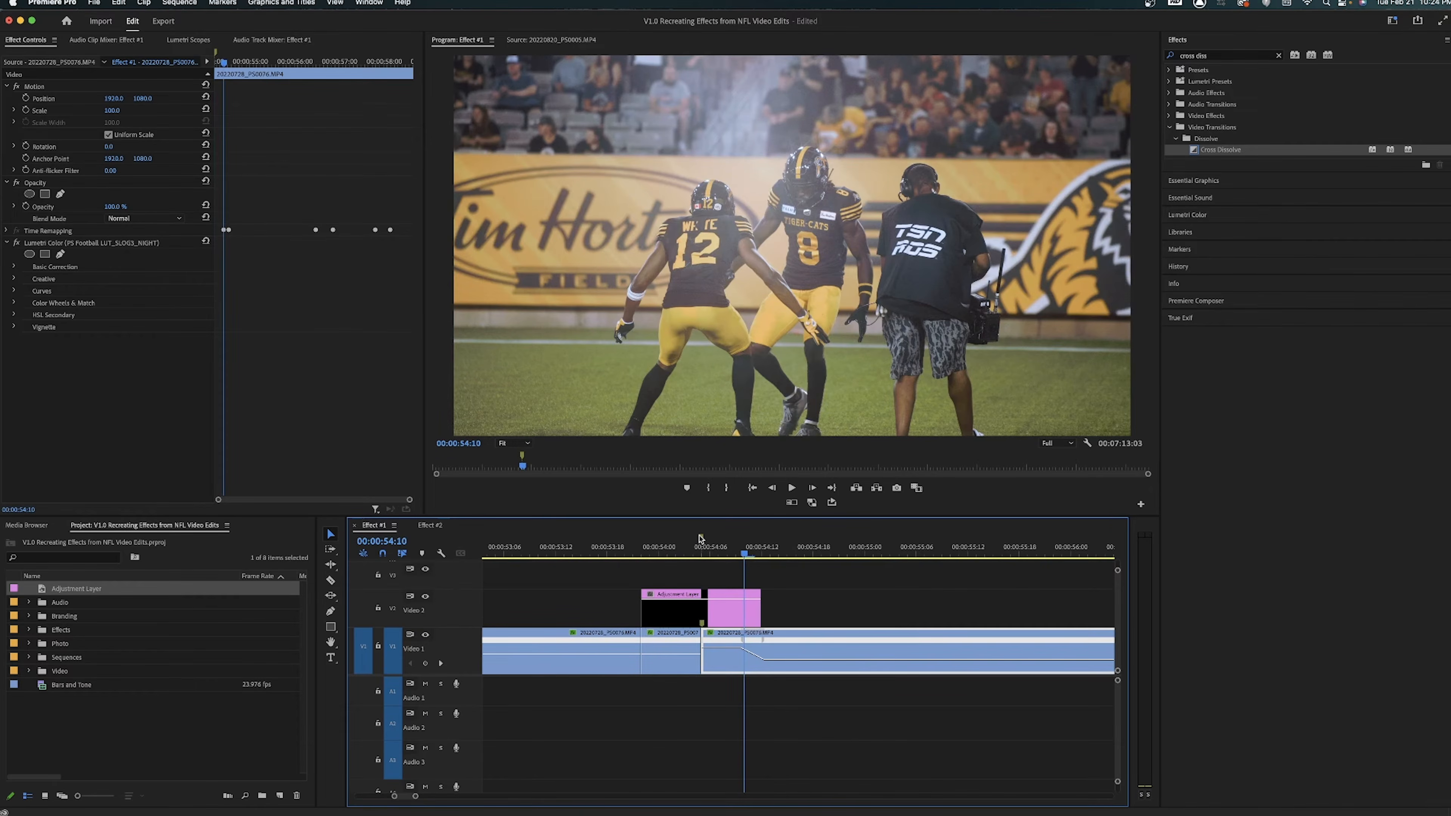
key("Right")
key("Right")
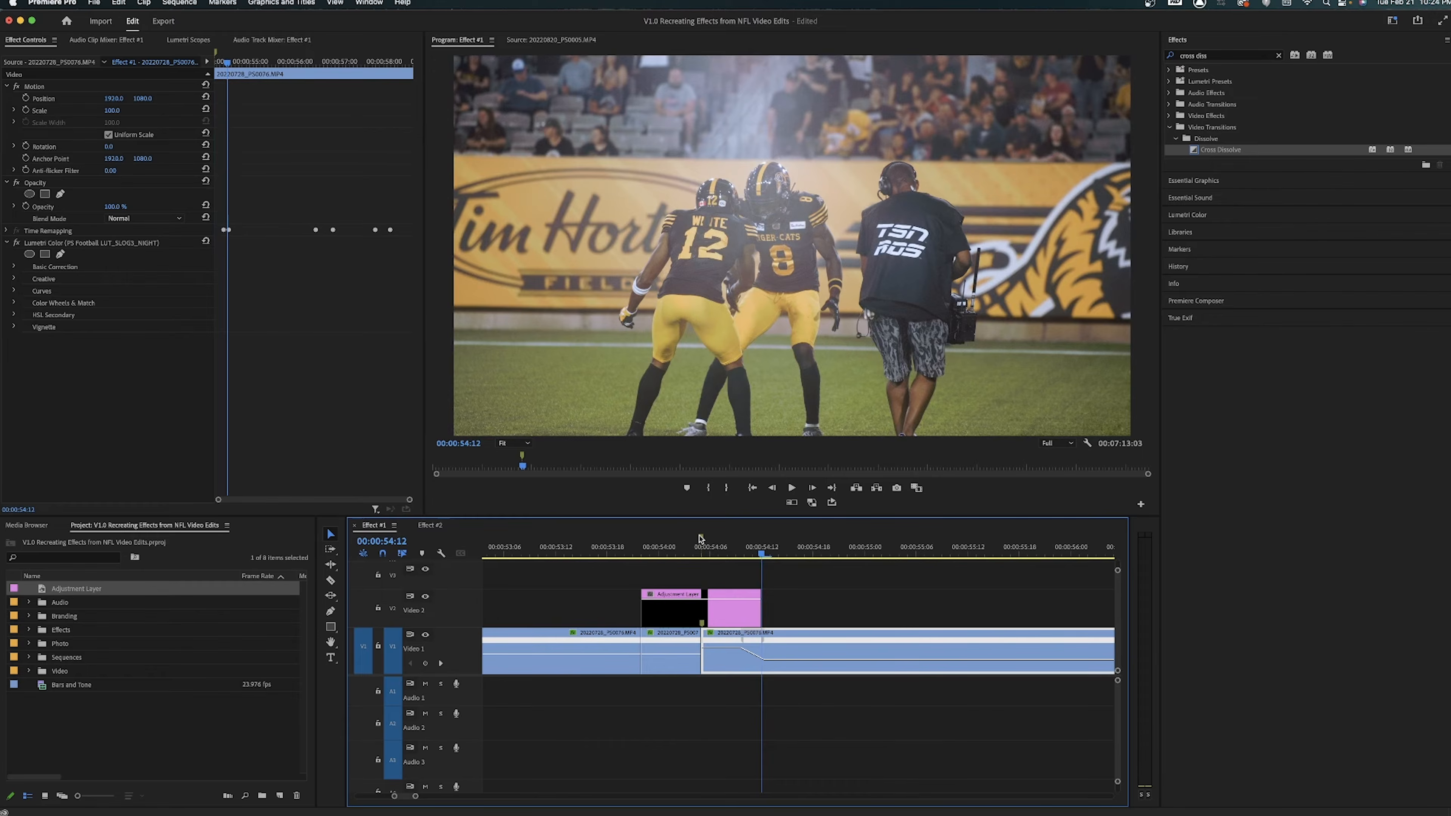
left_click(702, 538)
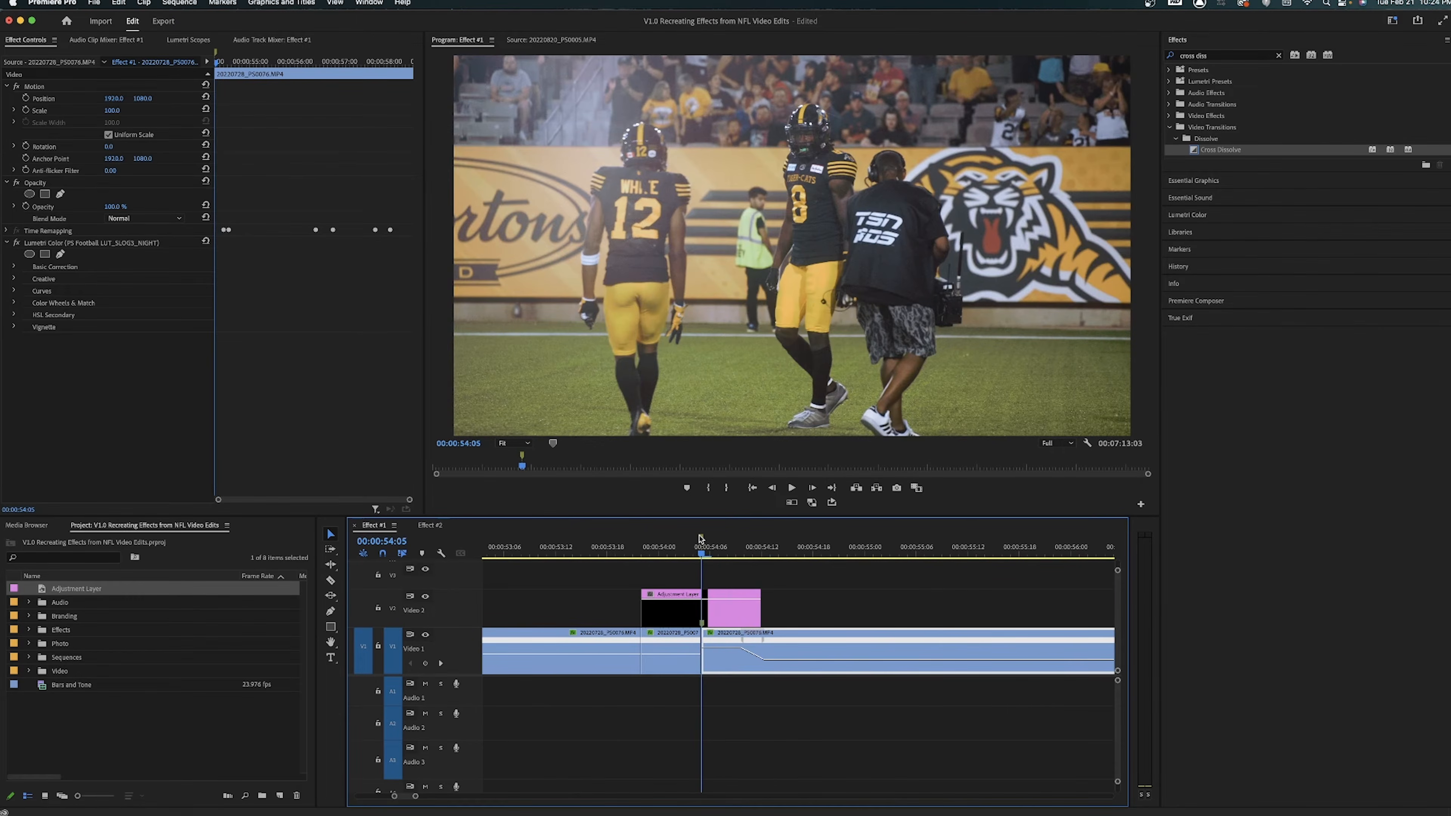
key("shift+Left")
key("d")
key("Left")
key("Left")
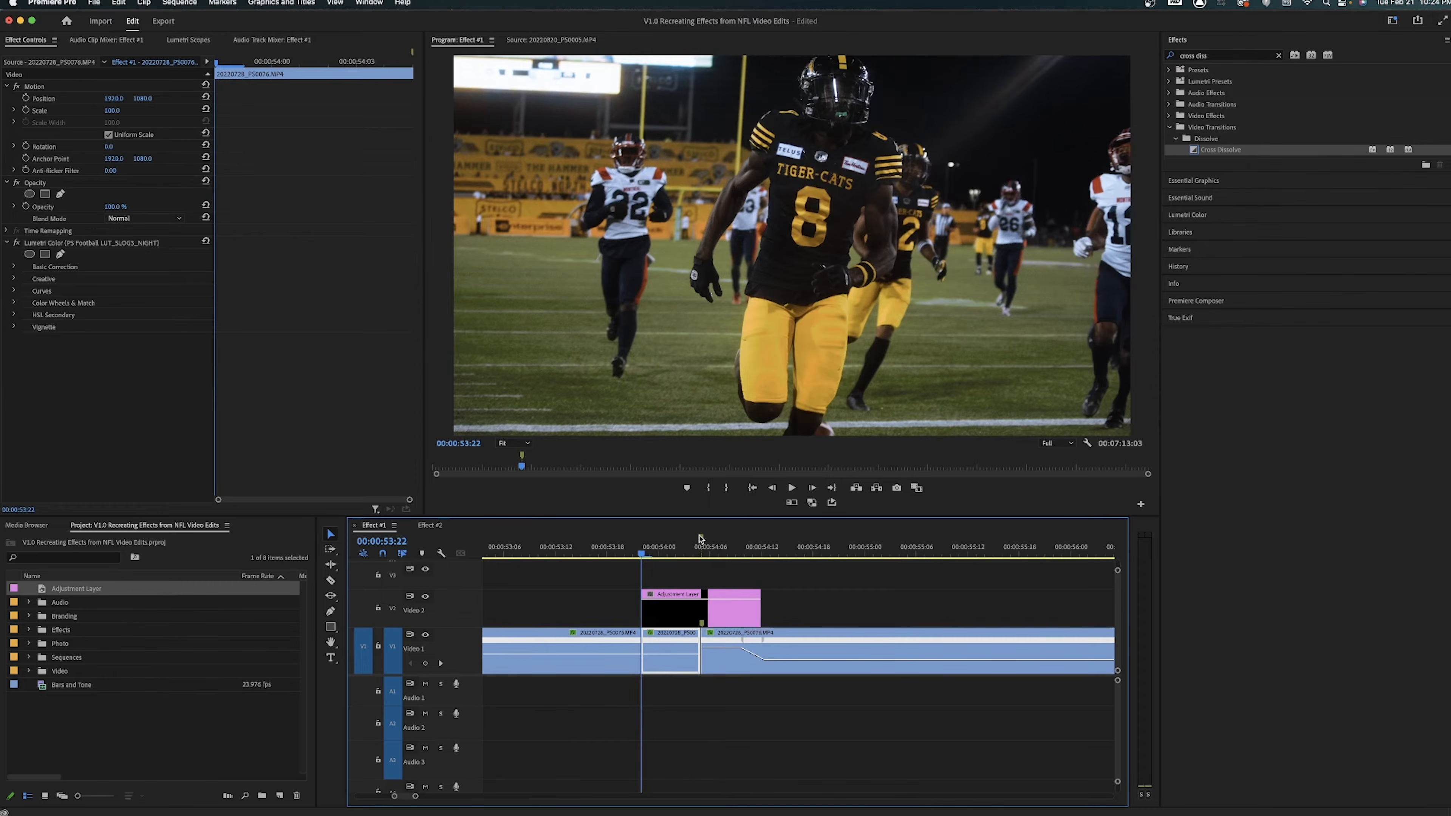
Step: Find the Brightness & Contrast effect and apply it to the adjustment layer on Video 2
left_click(719, 578)
left_click(711, 607)
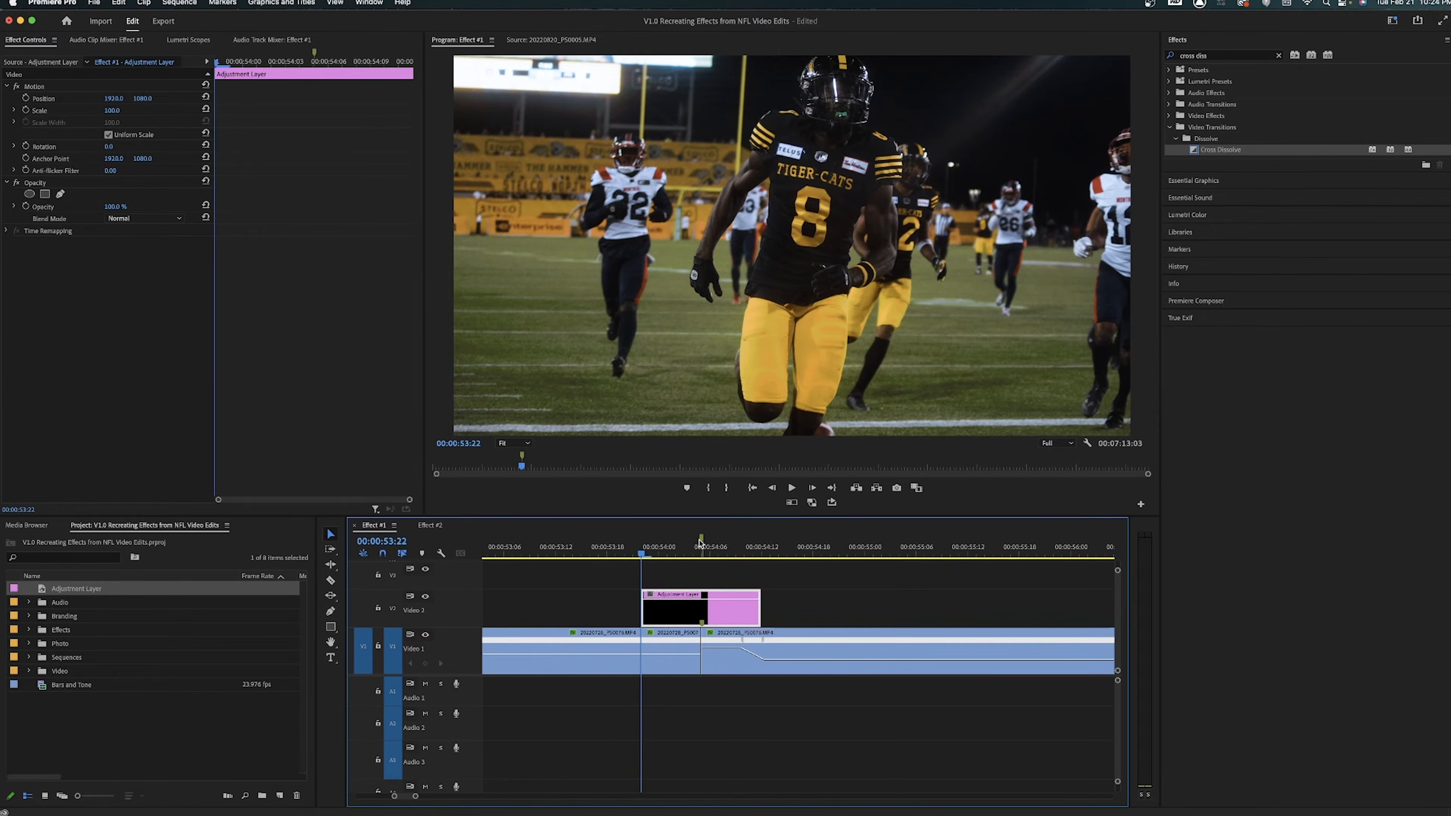
left_click(700, 542)
left_click(1210, 57)
type("bri")
left_click(1215, 130)
left_click_drag(1218, 139, 885, 505)
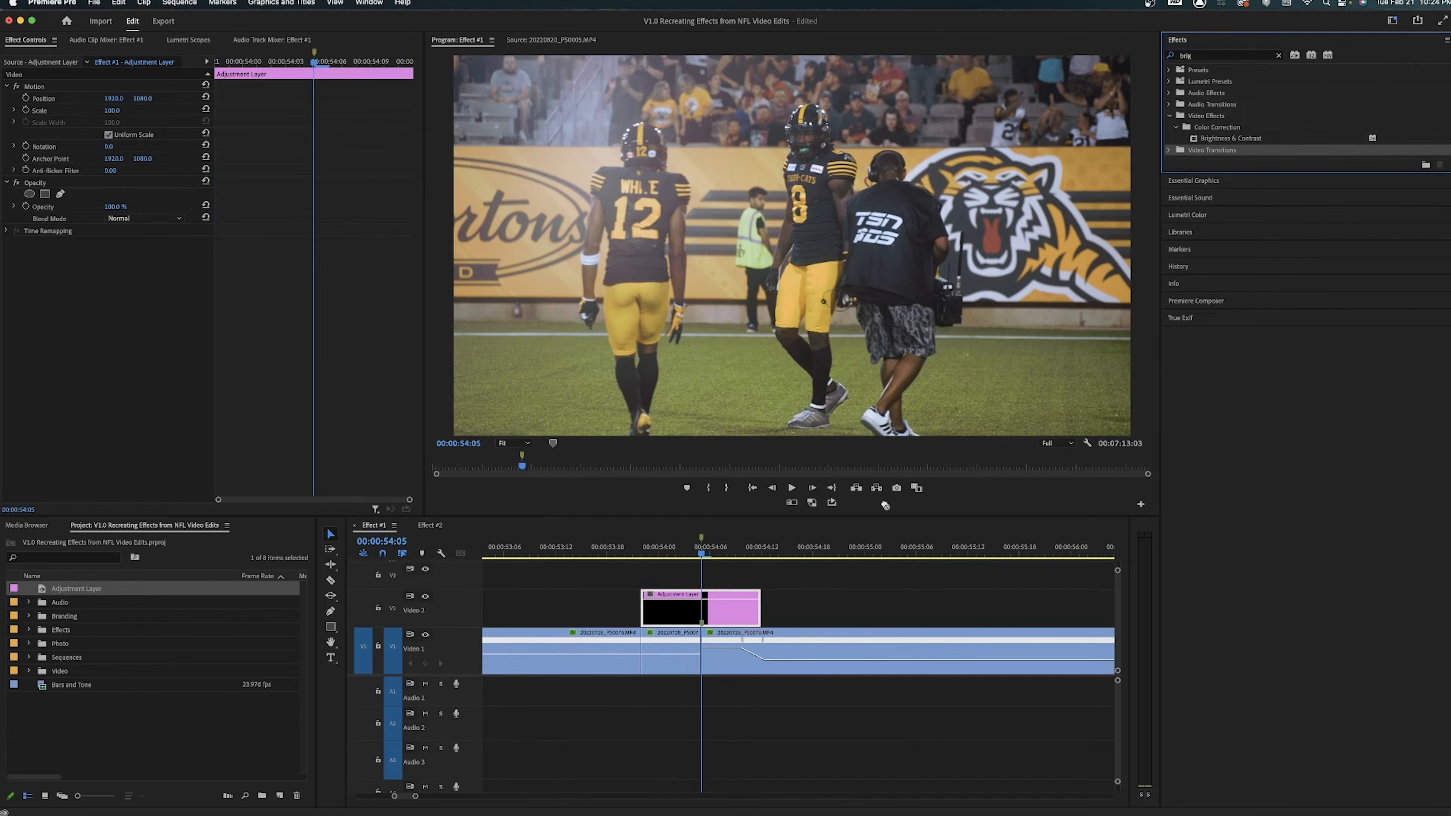
left_click(1198, 139)
left_click_drag(756, 538, 700, 615)
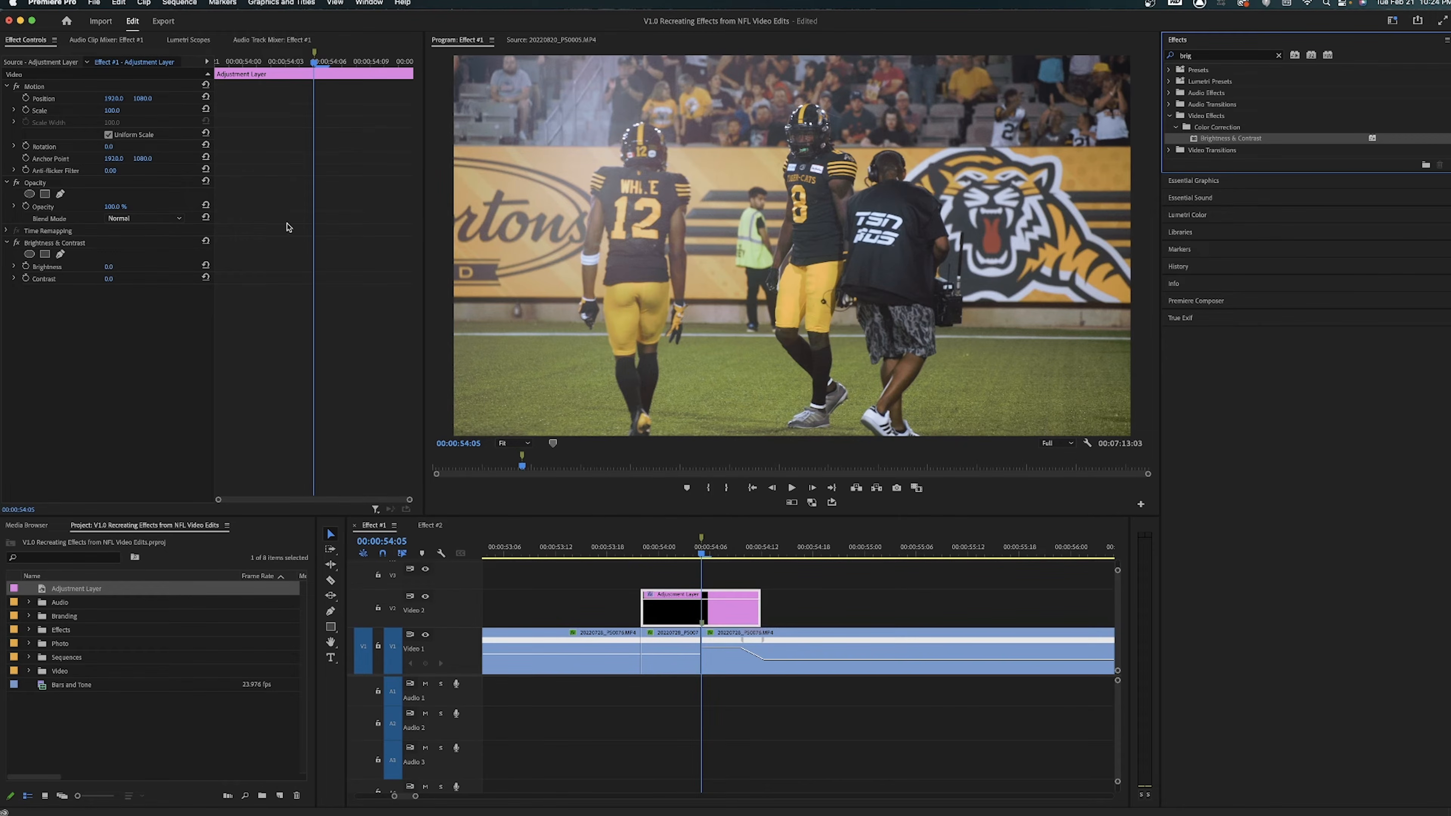
Step: Keyframe Brightness and Contrast across the adjustment layer, with Brightness 58 and Contrast 67 at the 00:00:54:05 marker
left_click(26, 267)
left_click(26, 279)
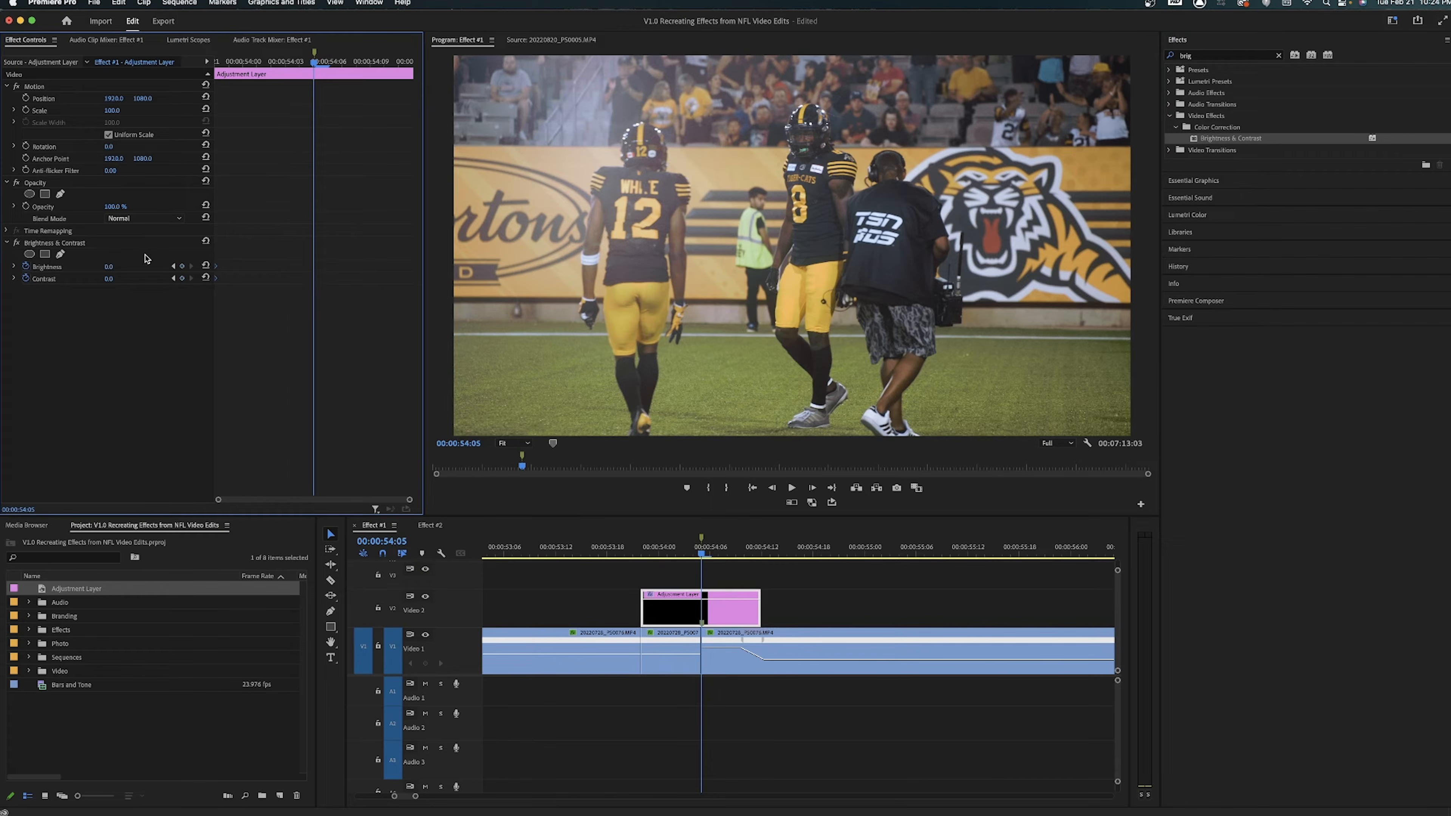
left_click(182, 278)
mouse_move(110, 267)
left_mouse_down()
mouse_move(159, 267)
mouse_move(120, 272)
left_mouse_up()
left_click(118, 267)
type("30")
key("Return")
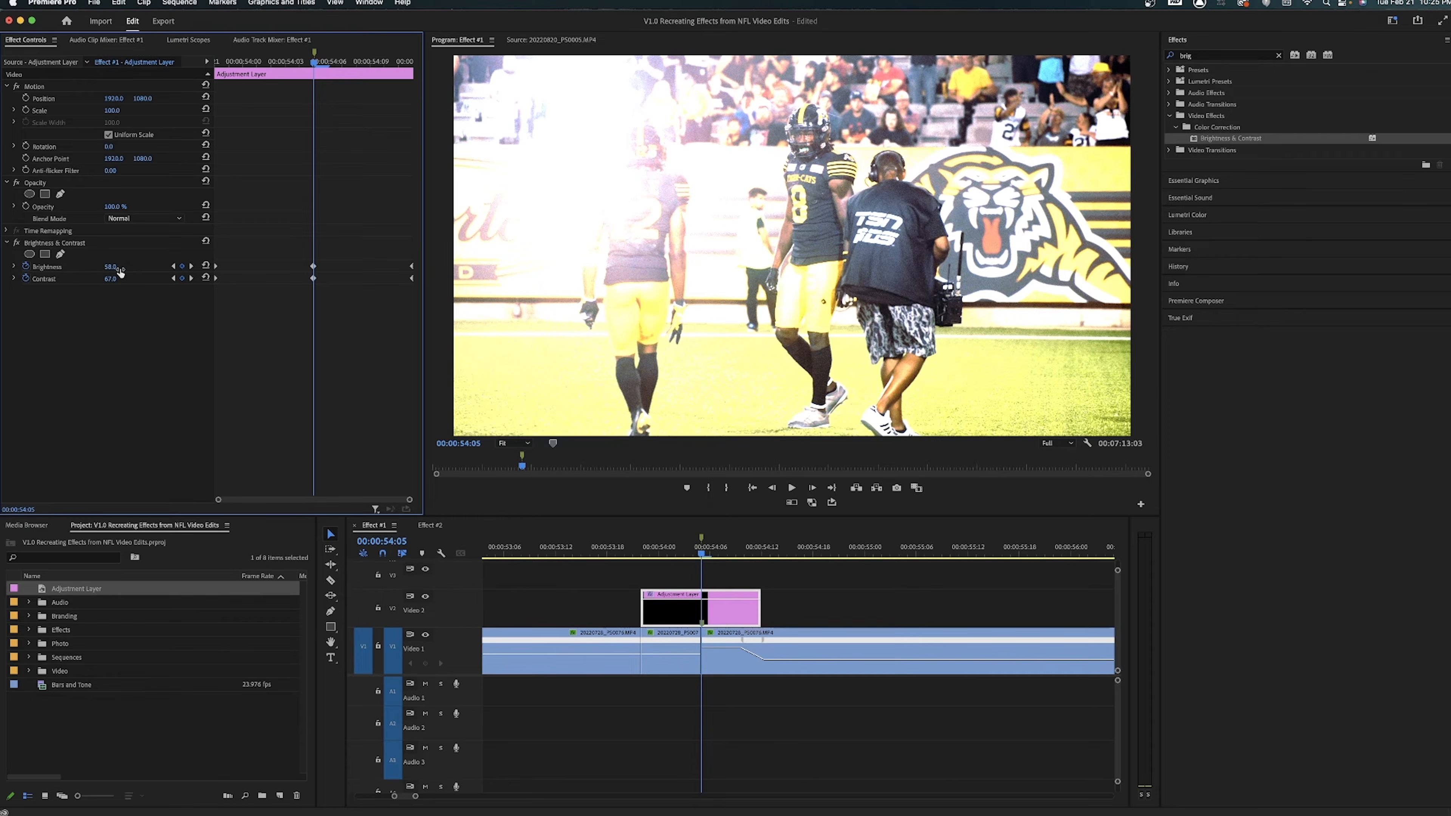
Step: Play the first rewind transition twice to review the brightness flash
left_click(524, 549)
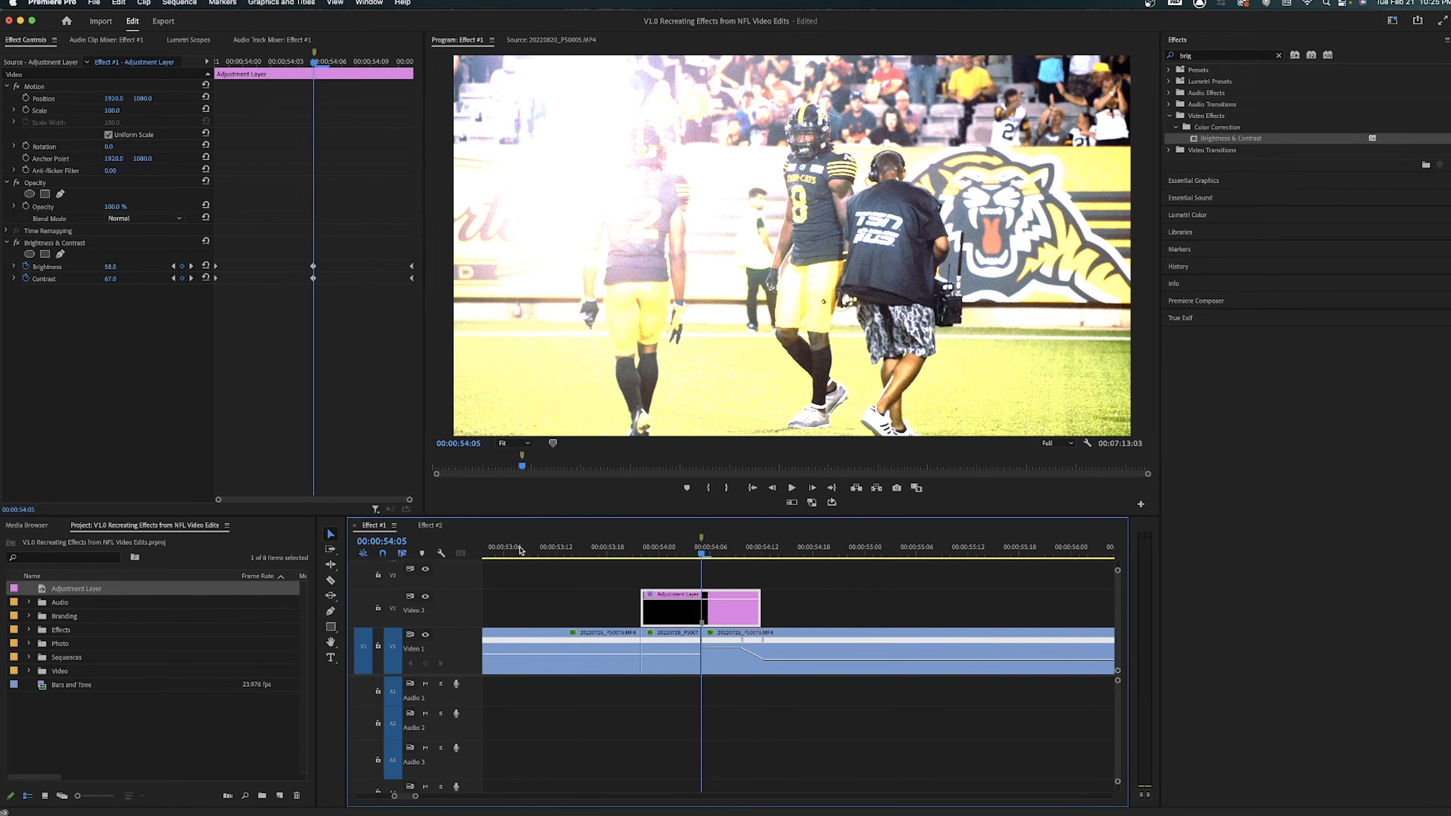
left_click(533, 553)
key("minus")
key("space")
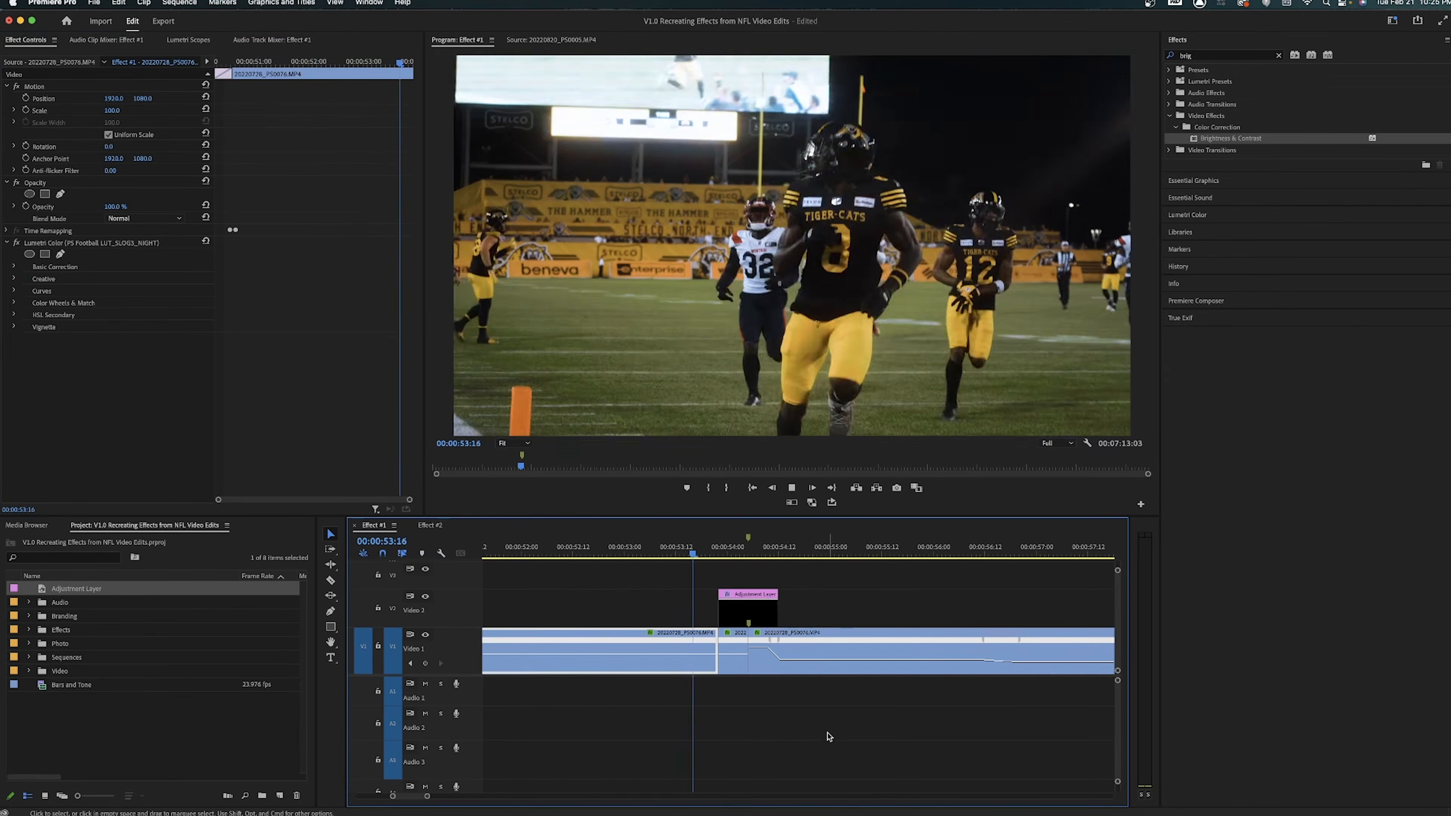
key("space")
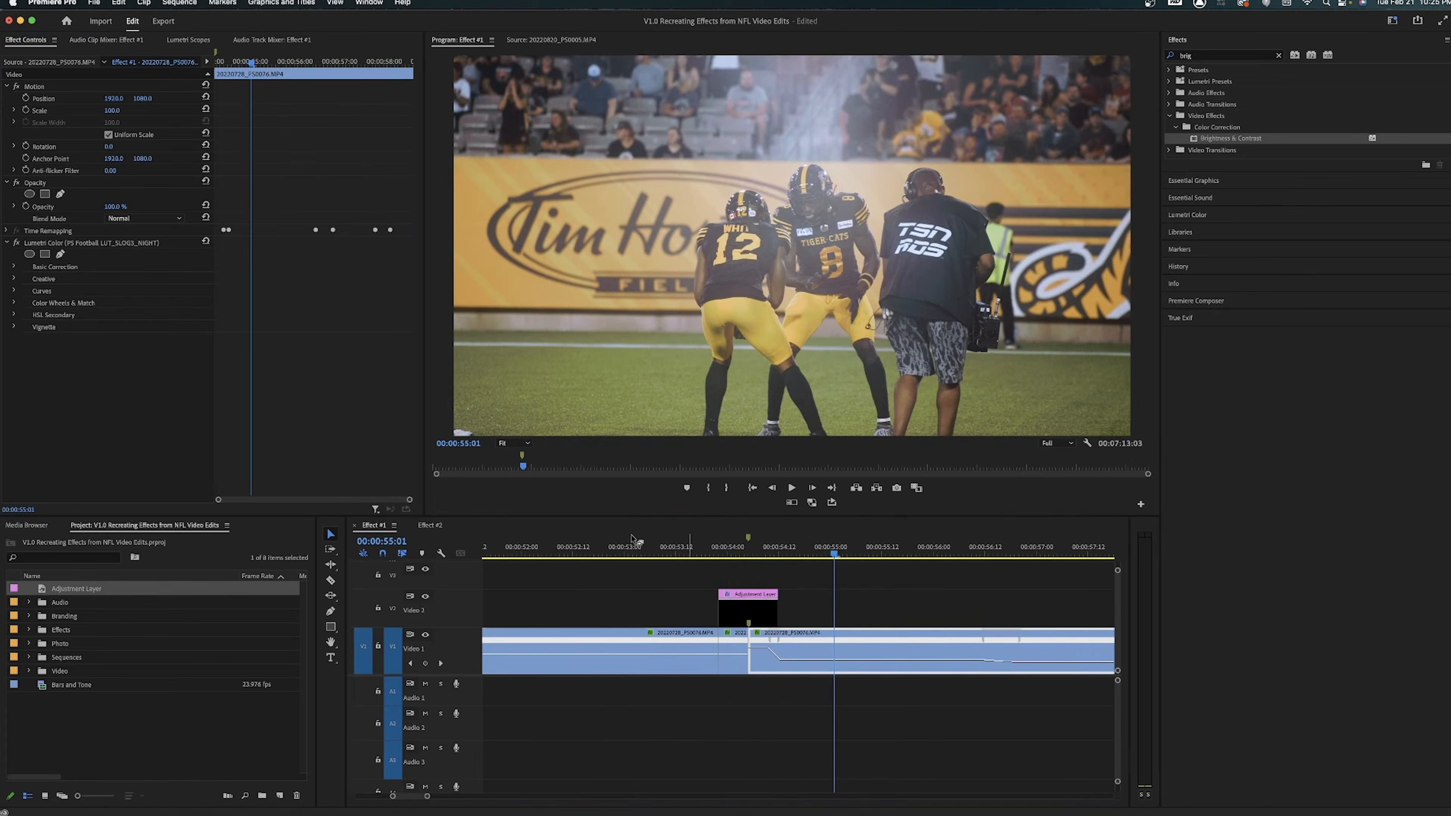
left_click(608, 550)
key("space")
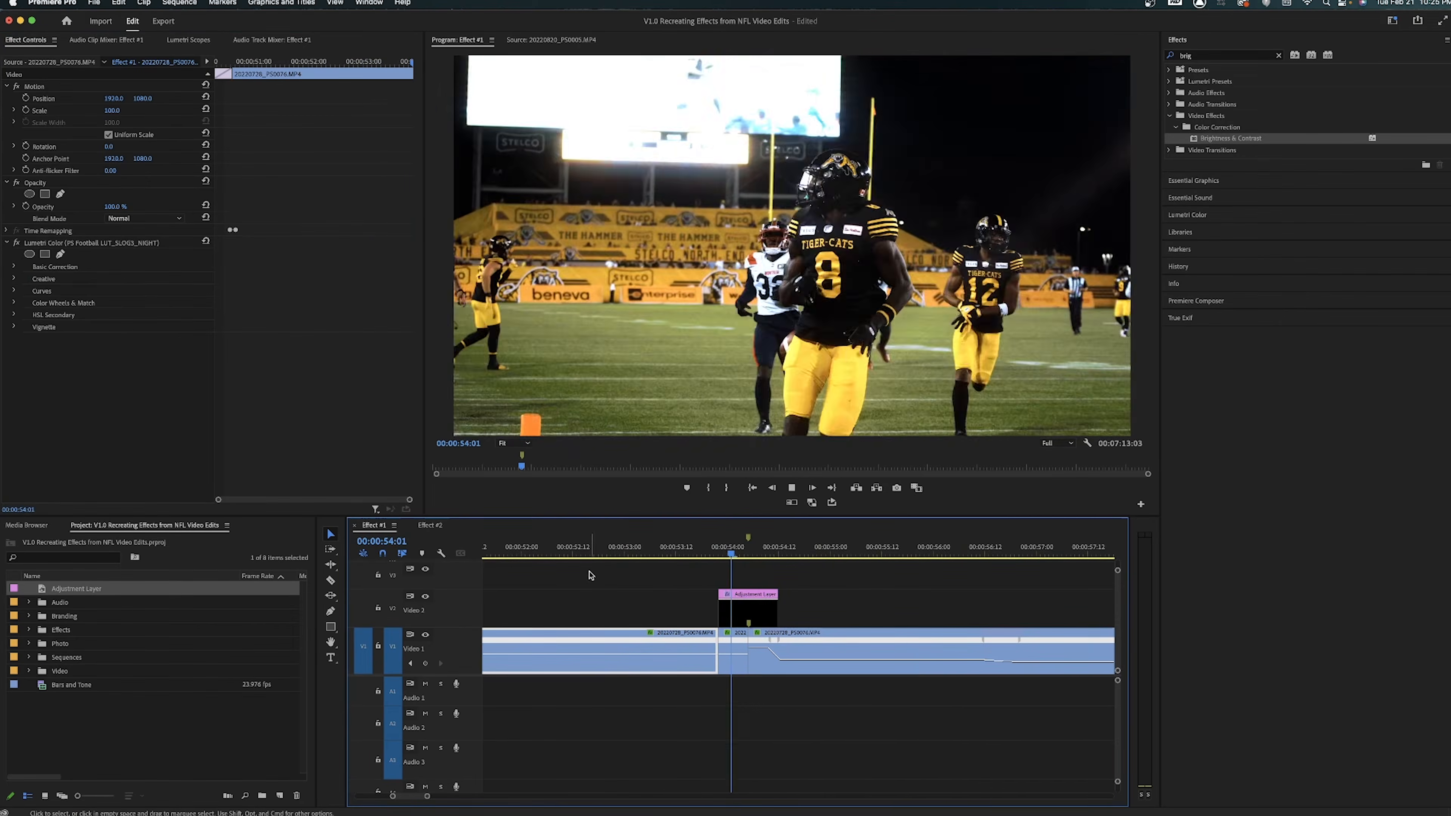
key("space")
Step: Disable the adjustment layer, play the rewind transition without it for comparison, and re-enable the layer
left_click(749, 606)
key("shift+super+e")
left_click(660, 550)
key("space")
key("space")
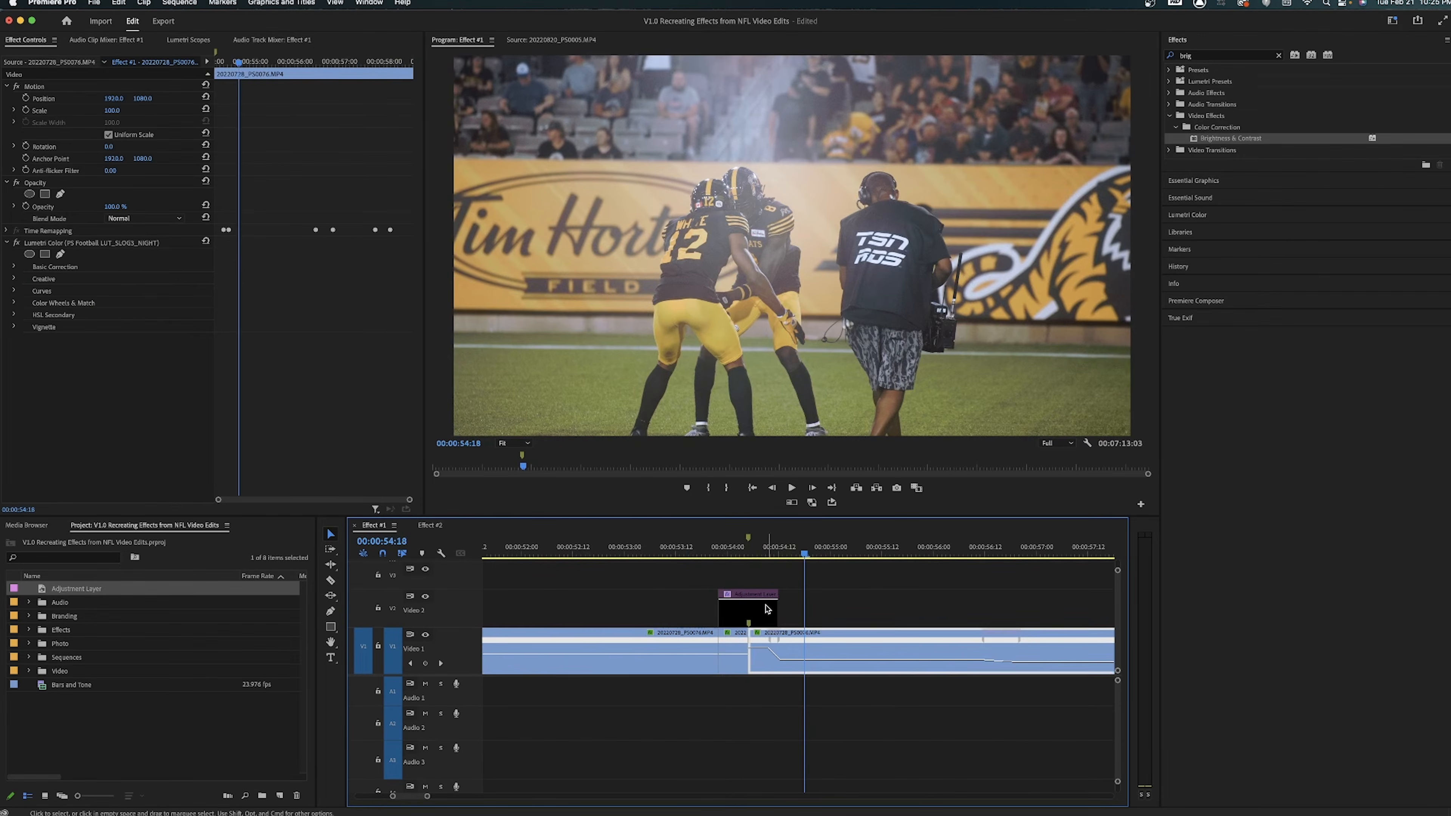
left_click(754, 609)
left_click_drag(736, 696, 769, 662)
left_click(754, 706)
Step: Lengthen the cross dissolve at the 00:00:54:05 cut to 10 frames and play the transition back
left_click(741, 548)
key("equal")
key("equal")
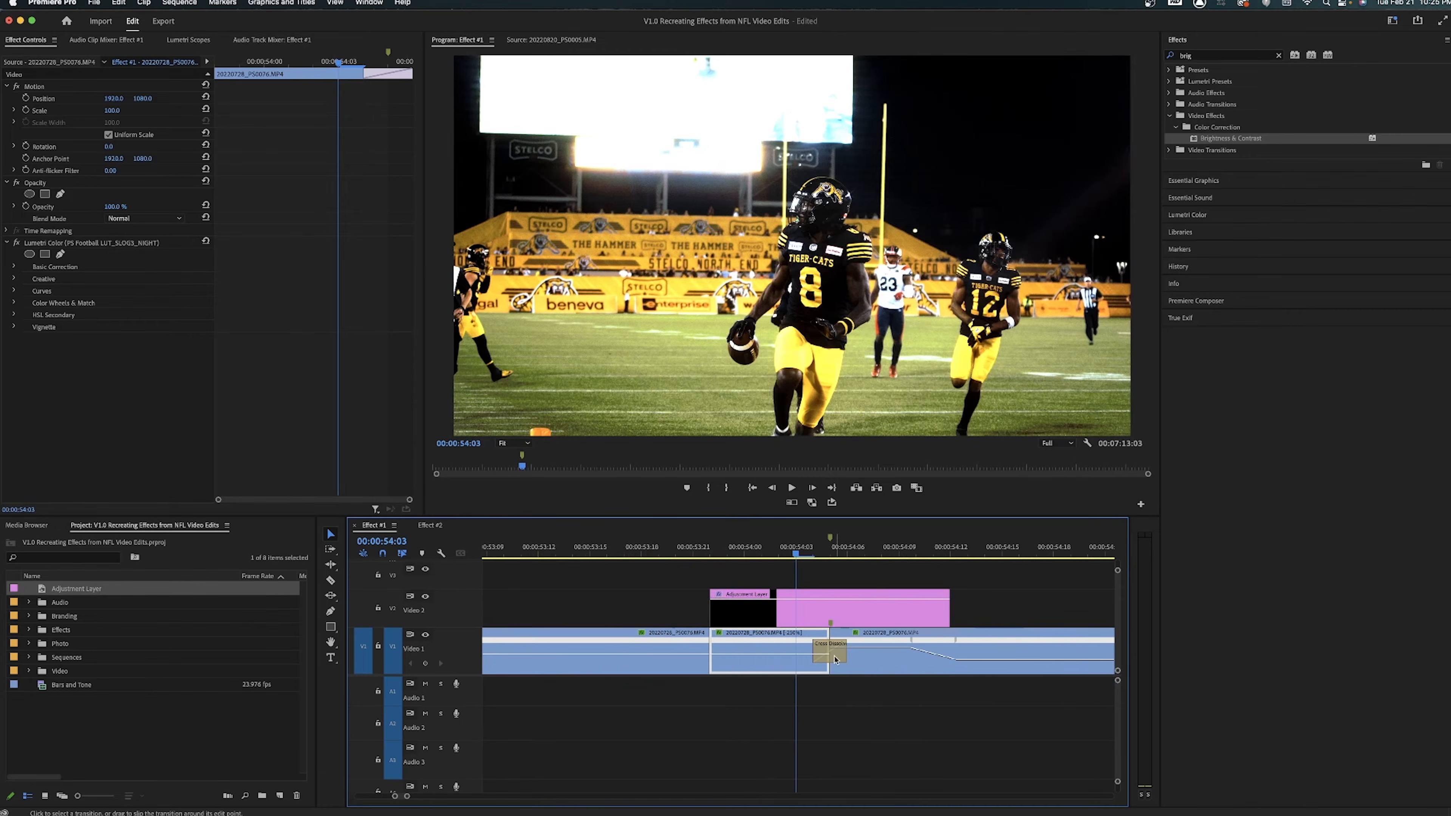
left_click_drag(911, 656, 913, 657)
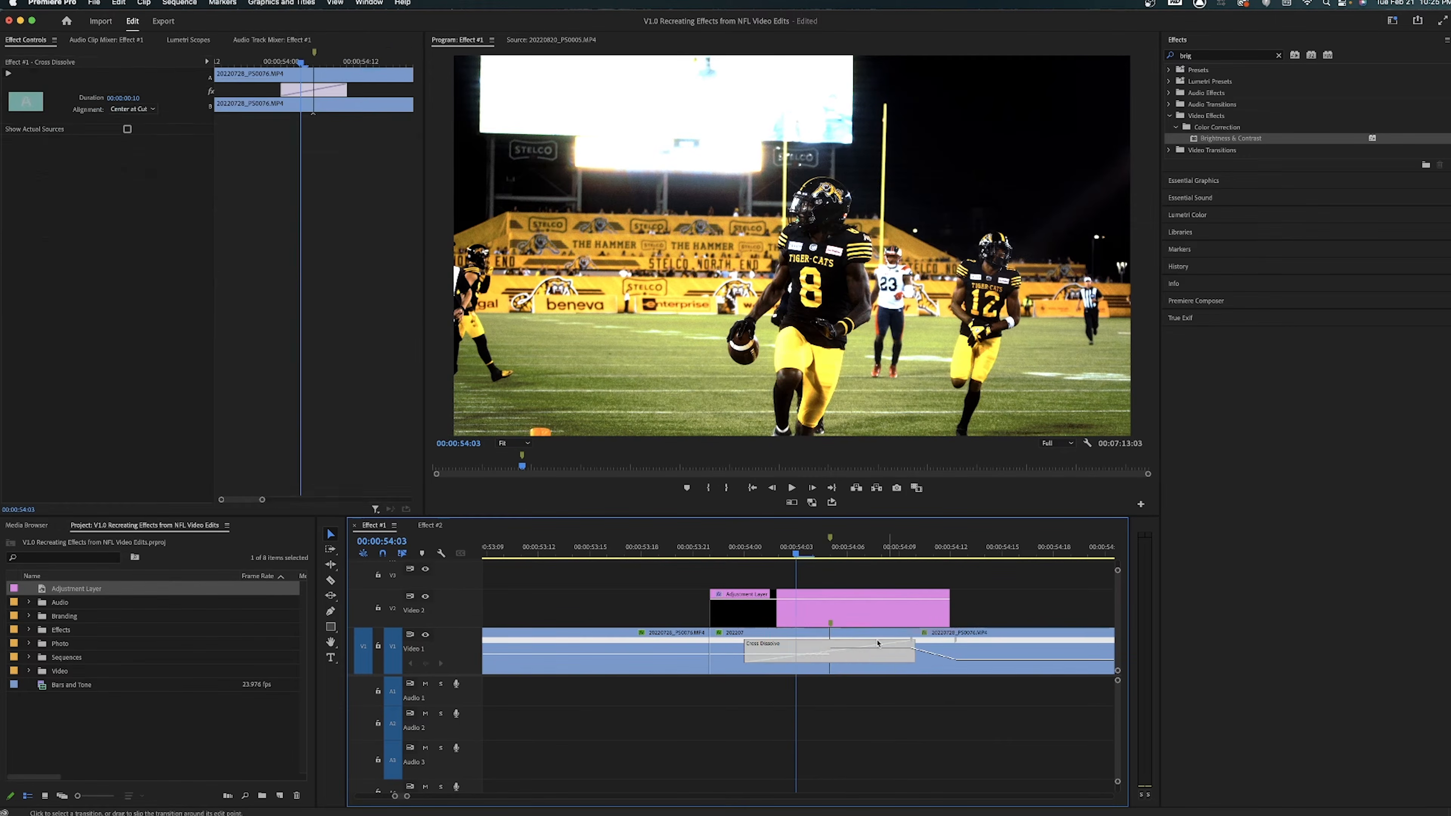
key("minus")
key("minus")
key("minus")
left_click_drag(748, 549, 685, 550)
key("space")
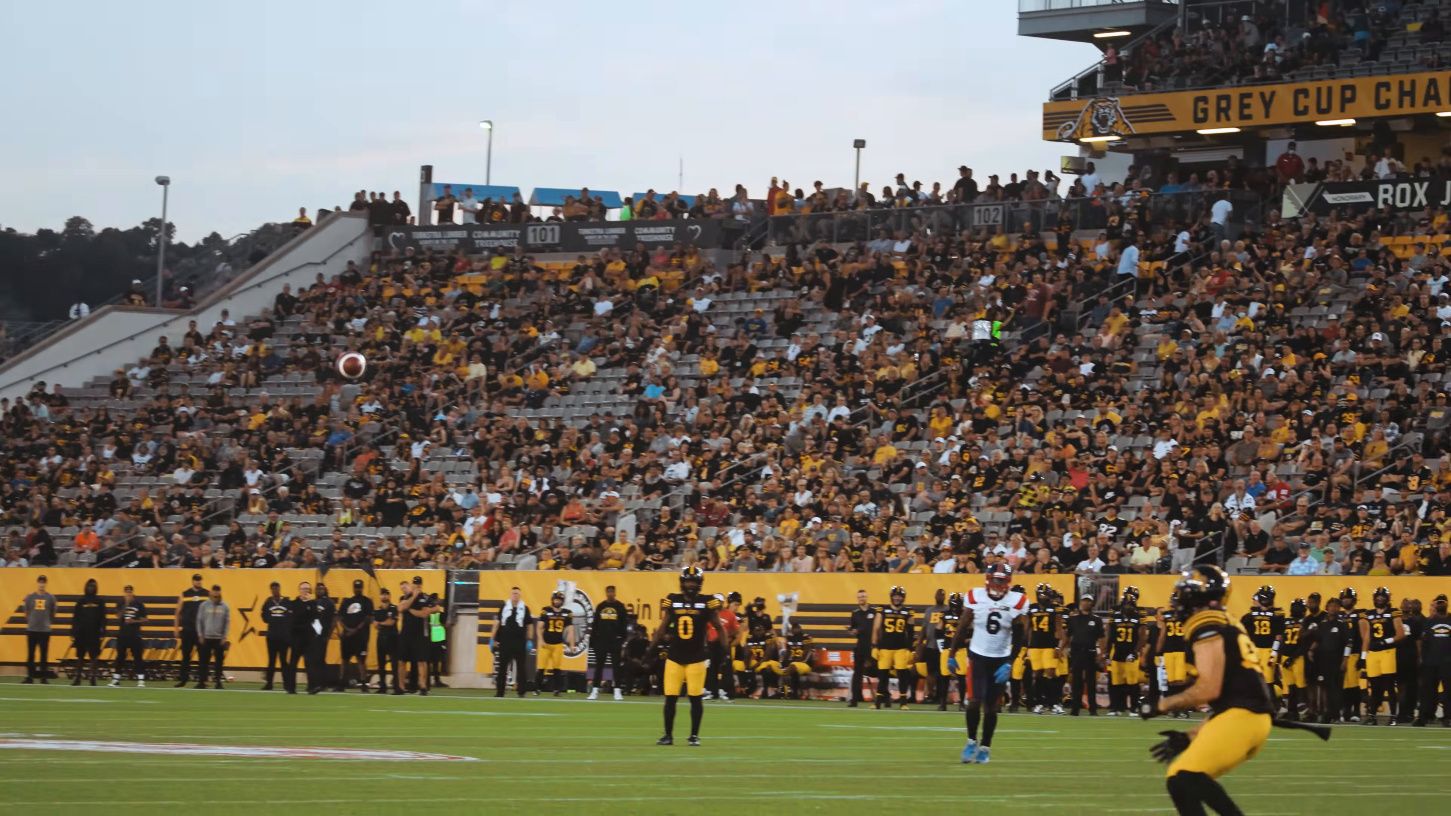
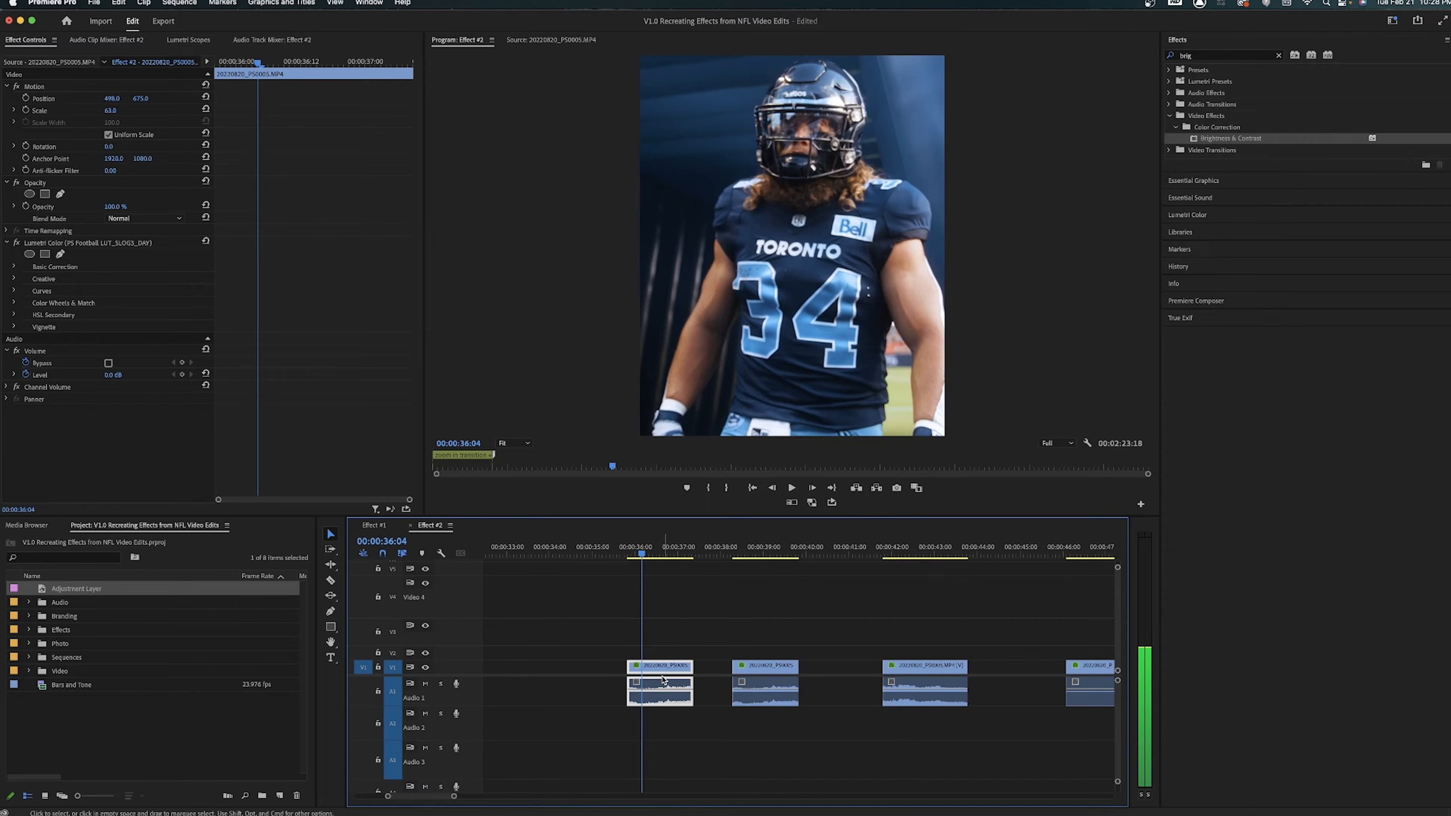
Step: Ripple-trim the Toronto player clip in the Effect #2 sequence so that it runs from 00:00:35:20 to 00:00:36:18
key("=")
key("q")
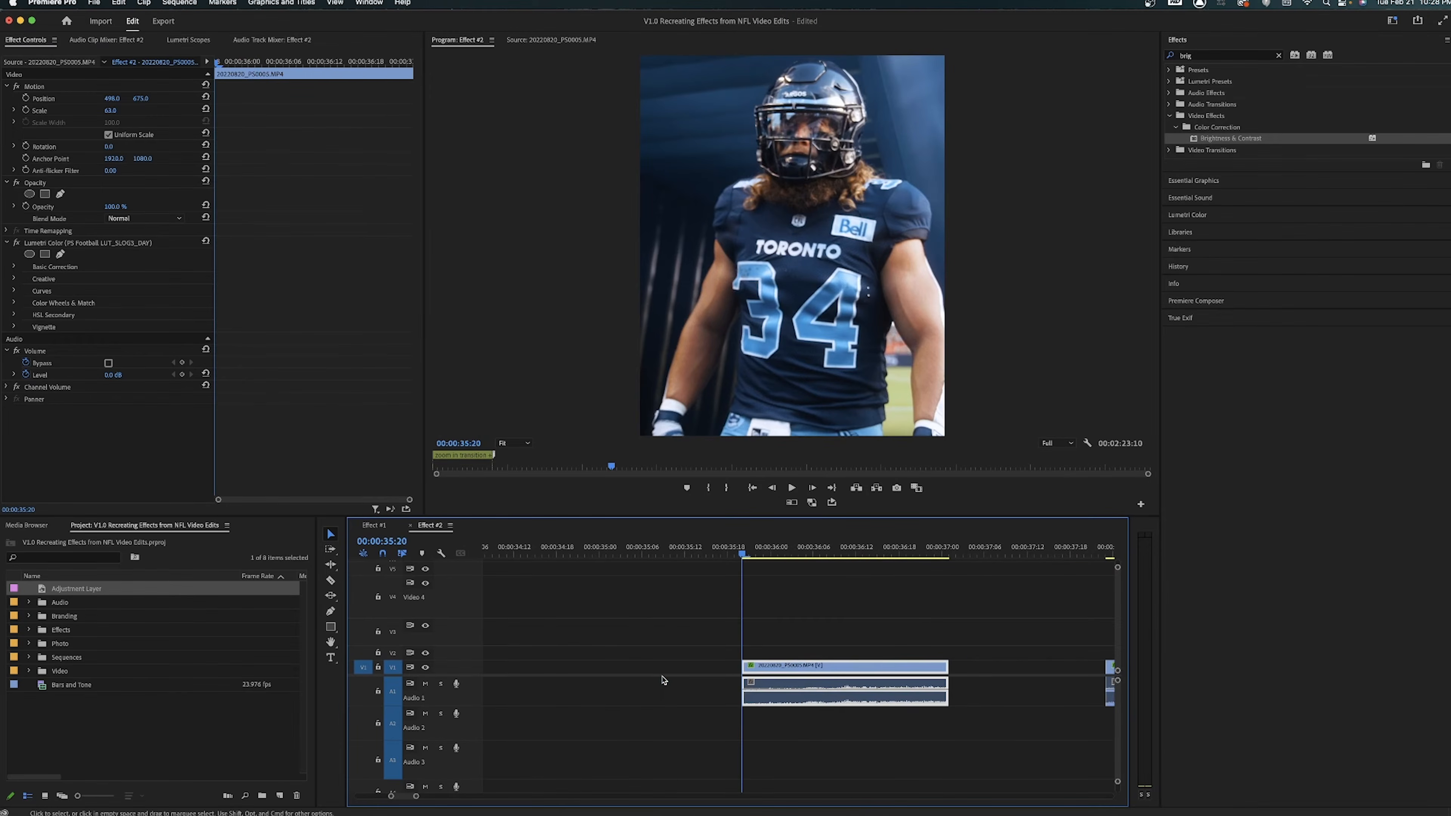
key("space")
key("space")
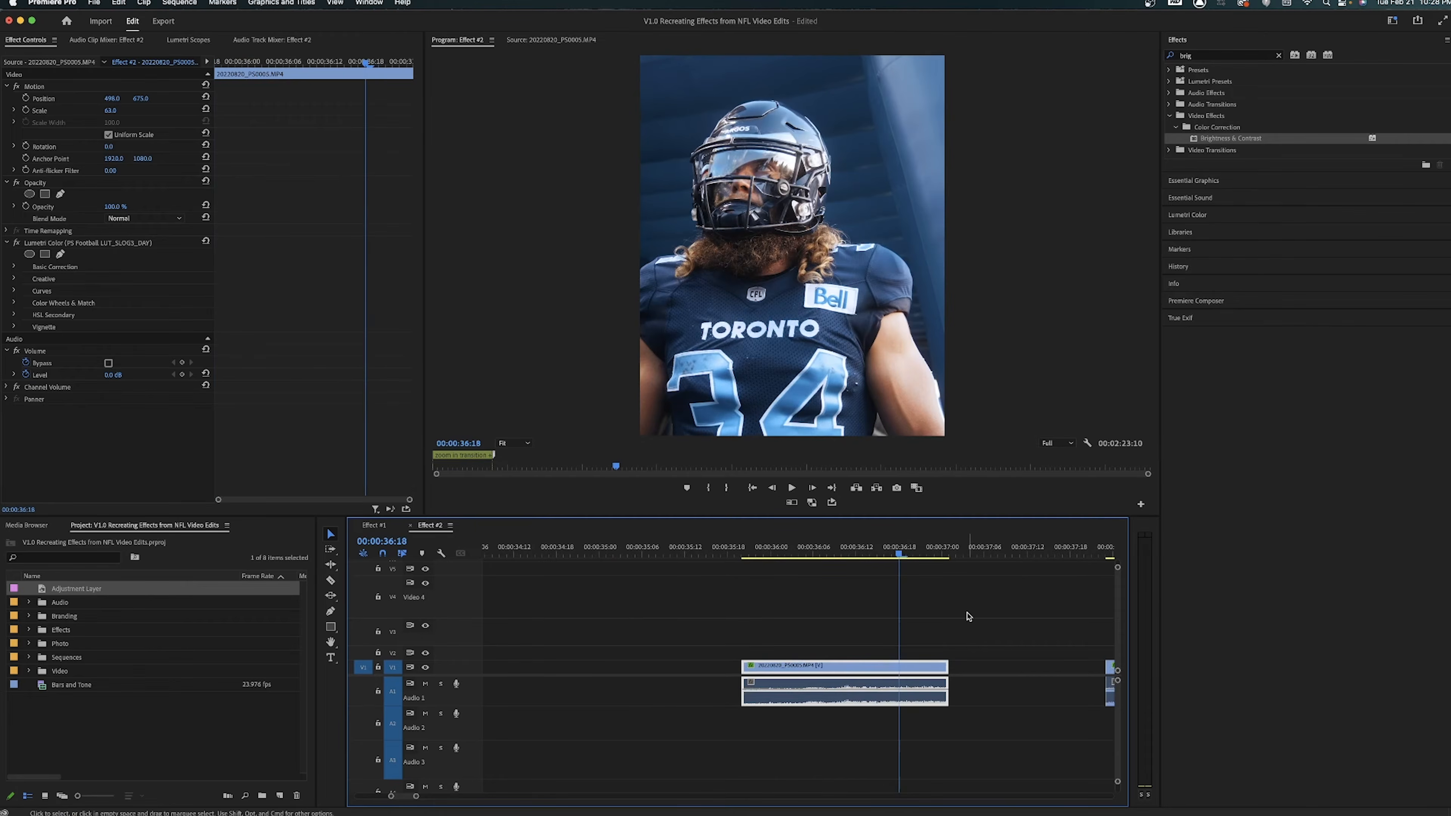
key("w")
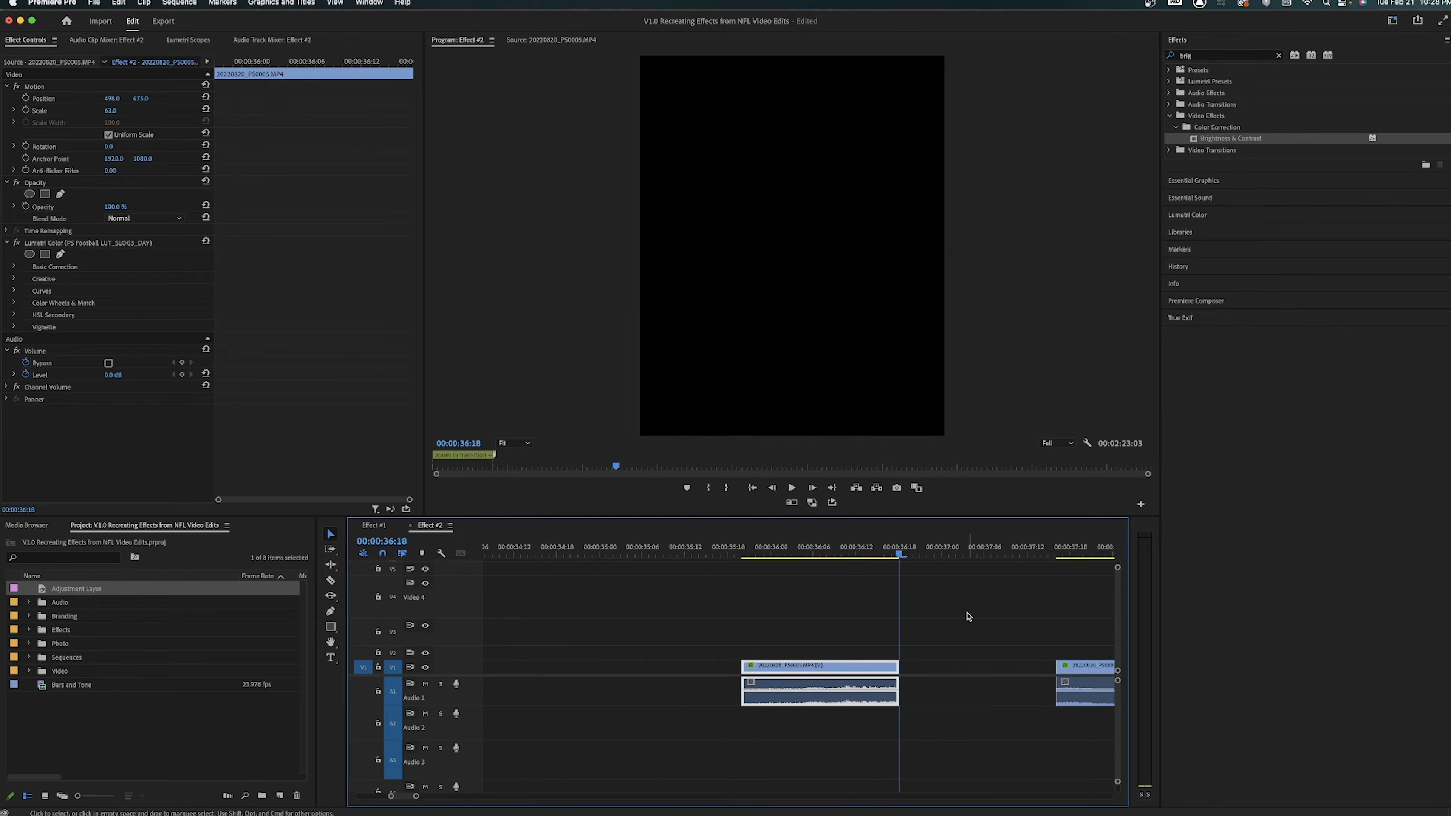
key("Down")
Step: Check the properties of the Toronto player clip that starts at 00:00:37:16
right_click(778, 667)
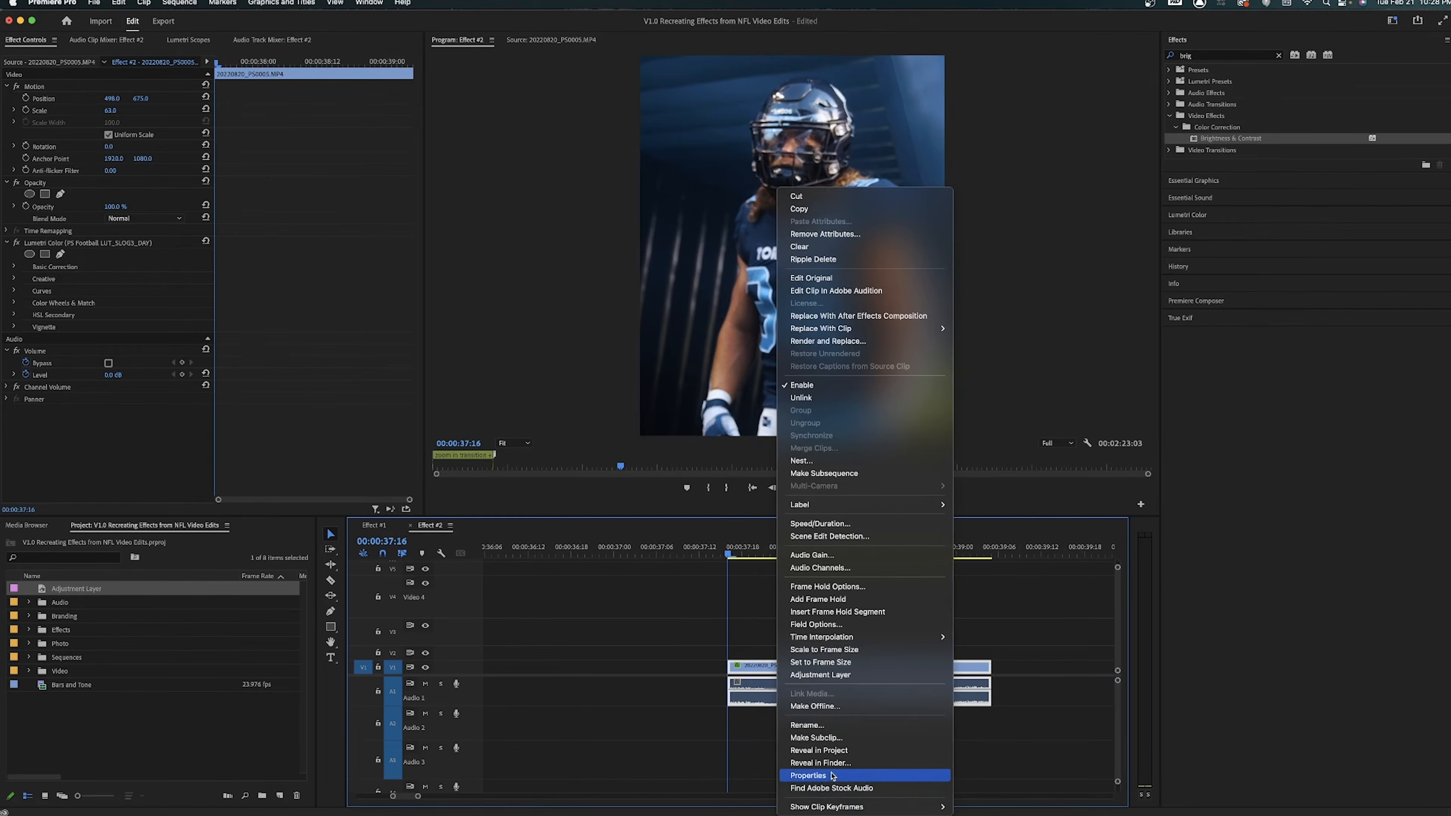
key("Escape")
left_click_drag(765, 295, 744, 295)
left_click(702, 226)
left_click(527, 674)
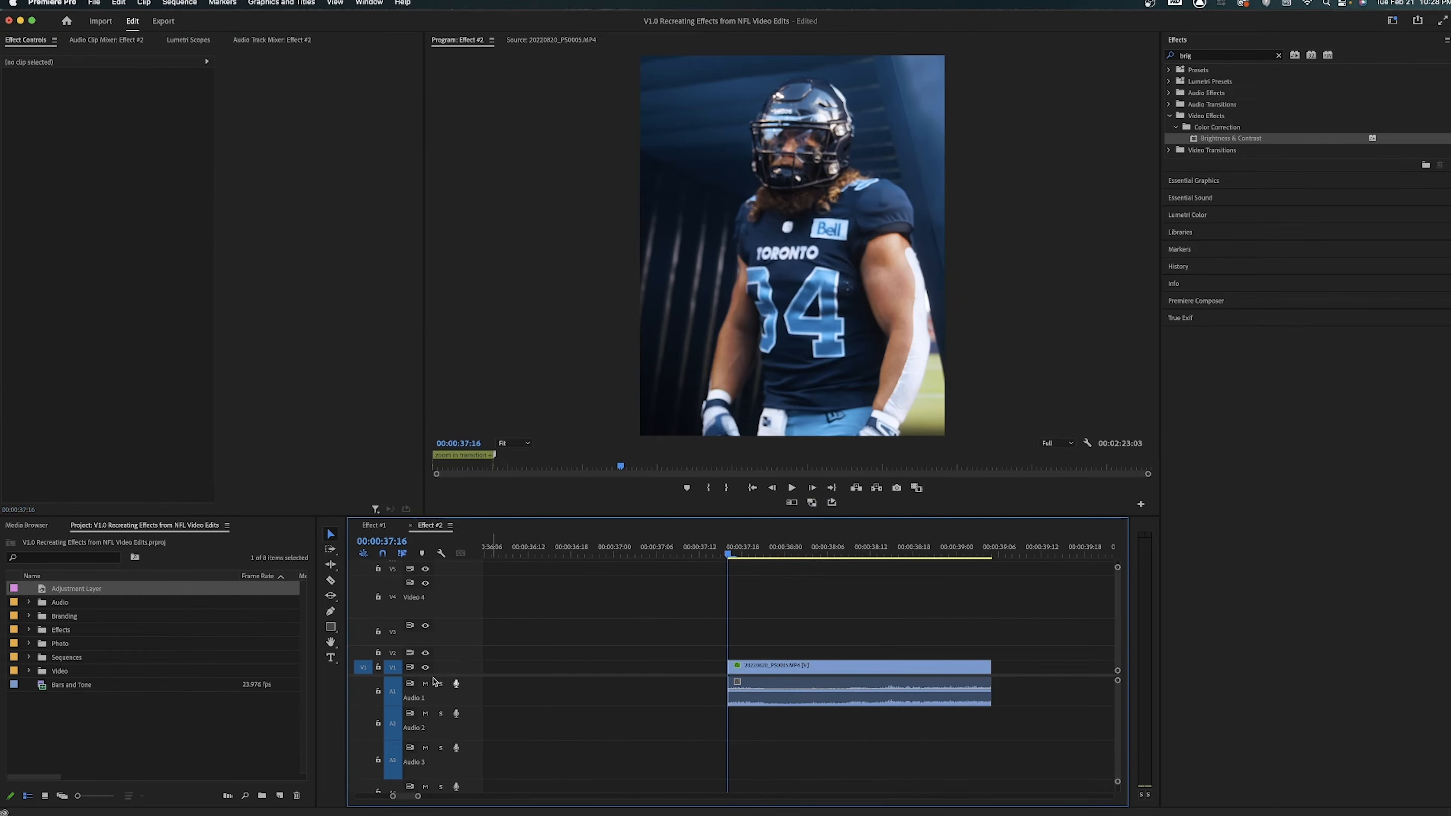
Step: Make the Video 1 track taller and move the clips' audio, unlinked from the video, from Audio 1 to Audio 2
left_click_drag(447, 660, 447, 647)
key("minus")
key("minus")
key("minus")
key("minus")
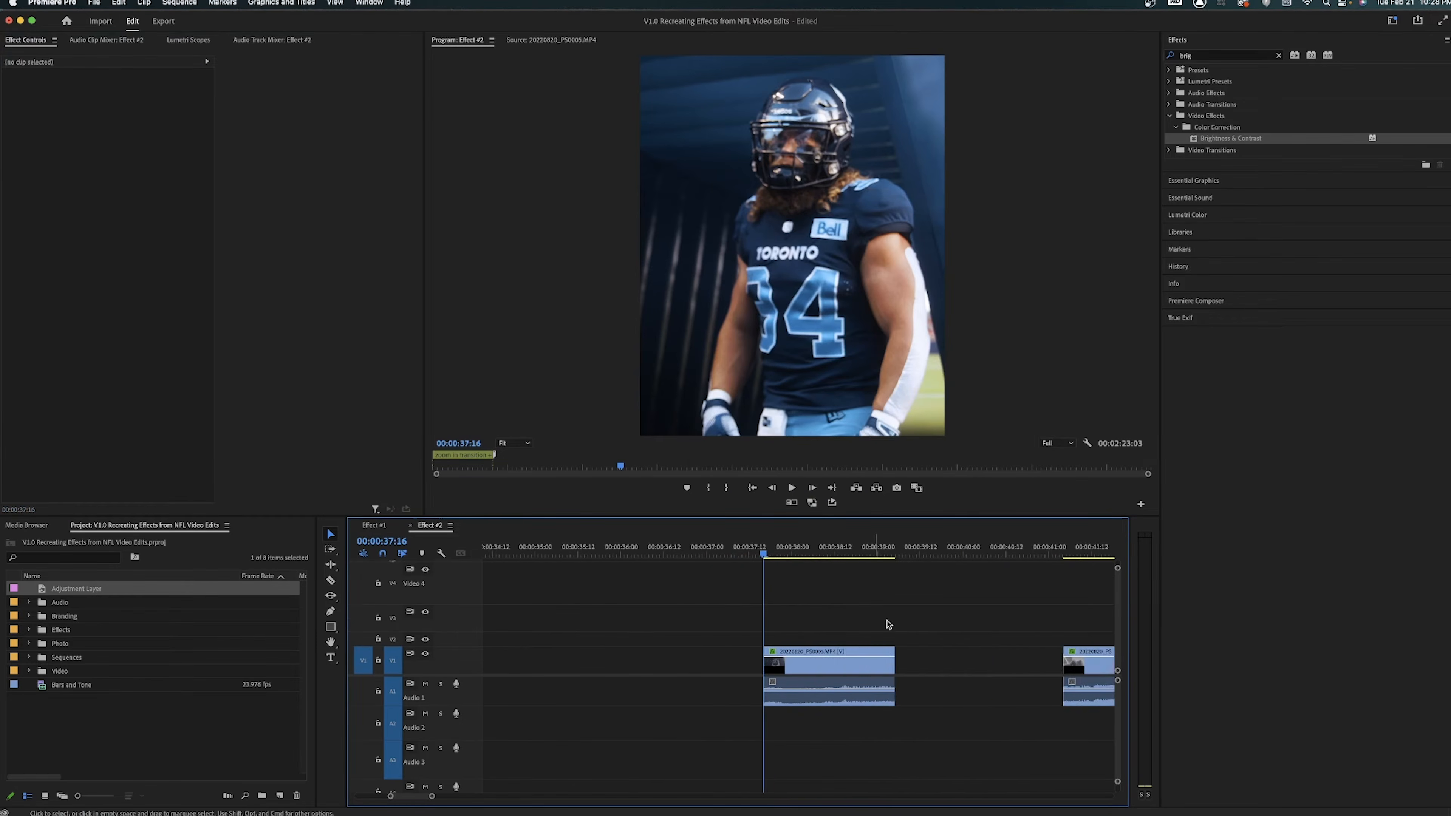
left_click_drag(1049, 626, 1095, 721)
left_click_drag(988, 703, 988, 715)
key("equal")
key("equal")
key("equal")
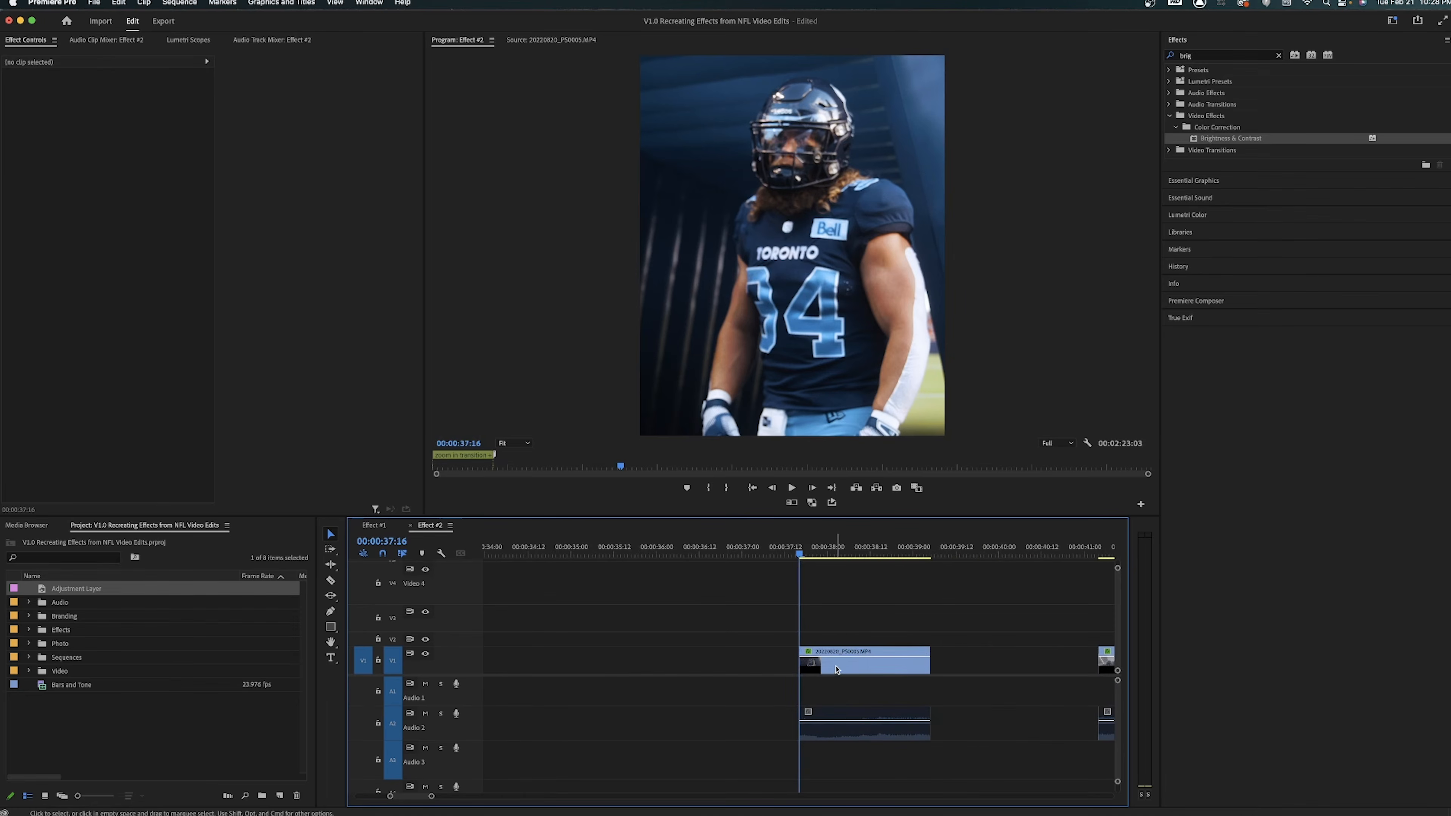
Step: Slow the Toronto player video clip to 40% speed, trim its start so it begins at 00:00:37:16 and play it back
left_click(848, 671)
left_click_drag(851, 671, 766, 671)
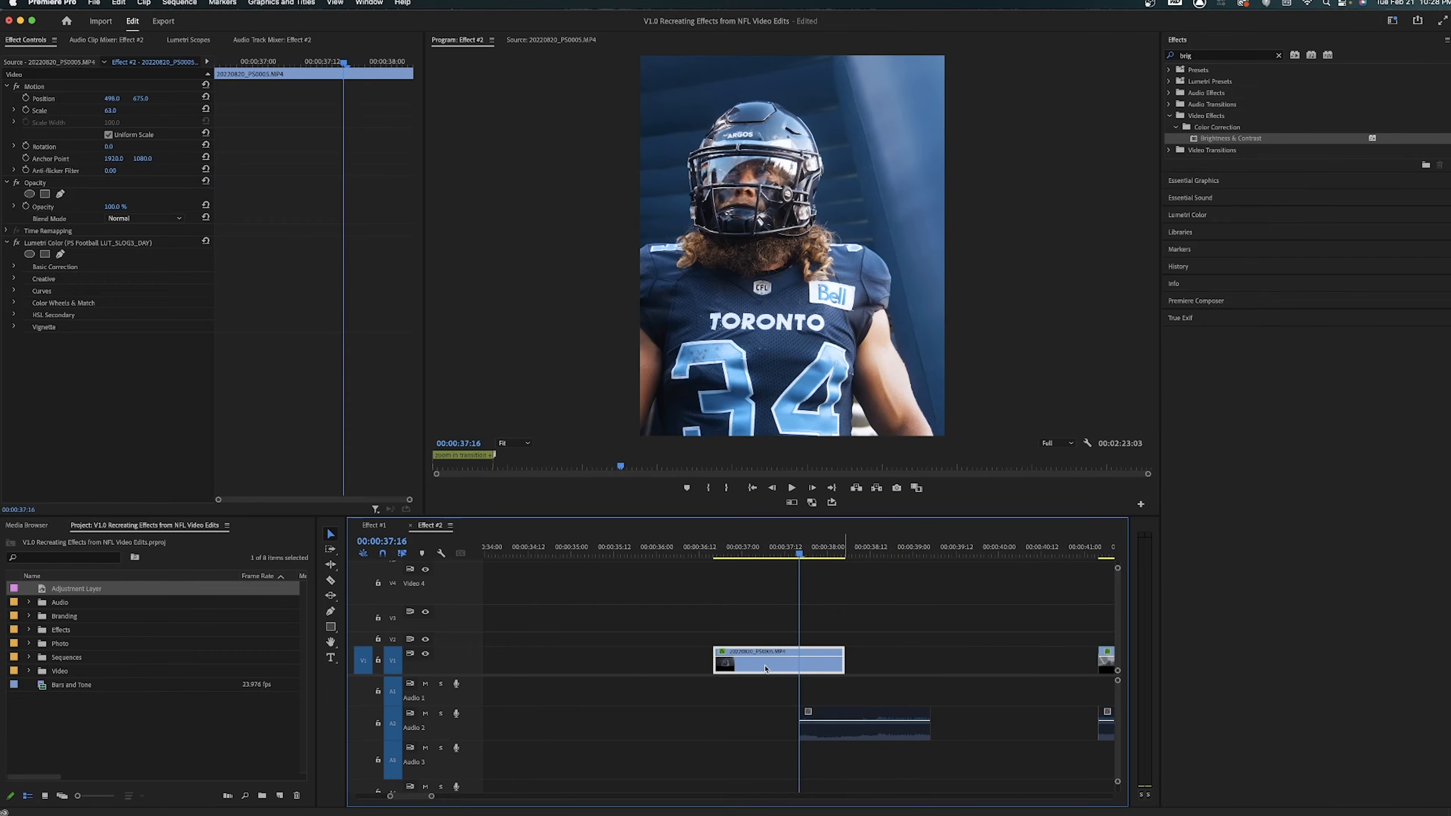
key("super+r")
type("40")
key("Return")
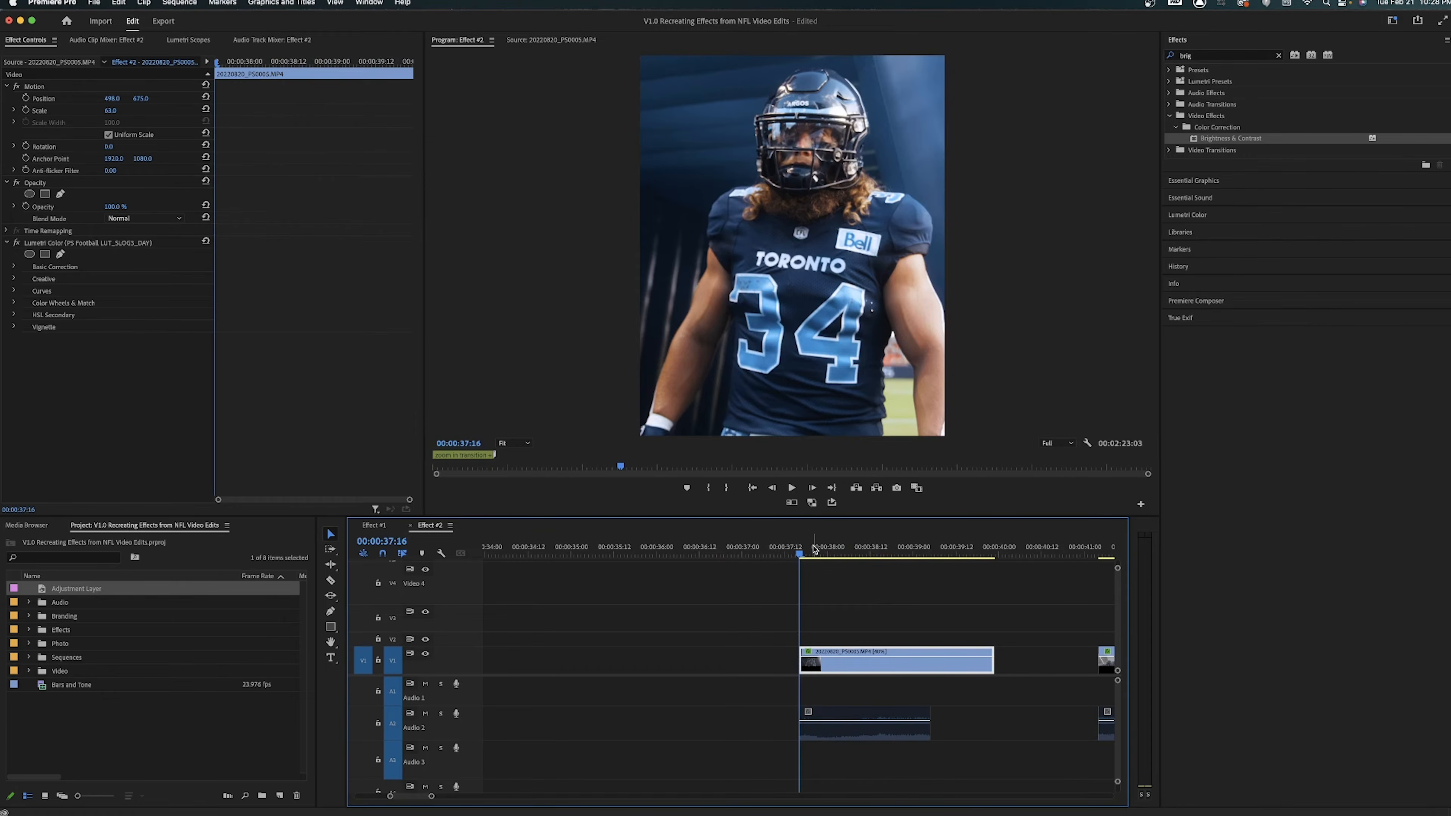
key("space")
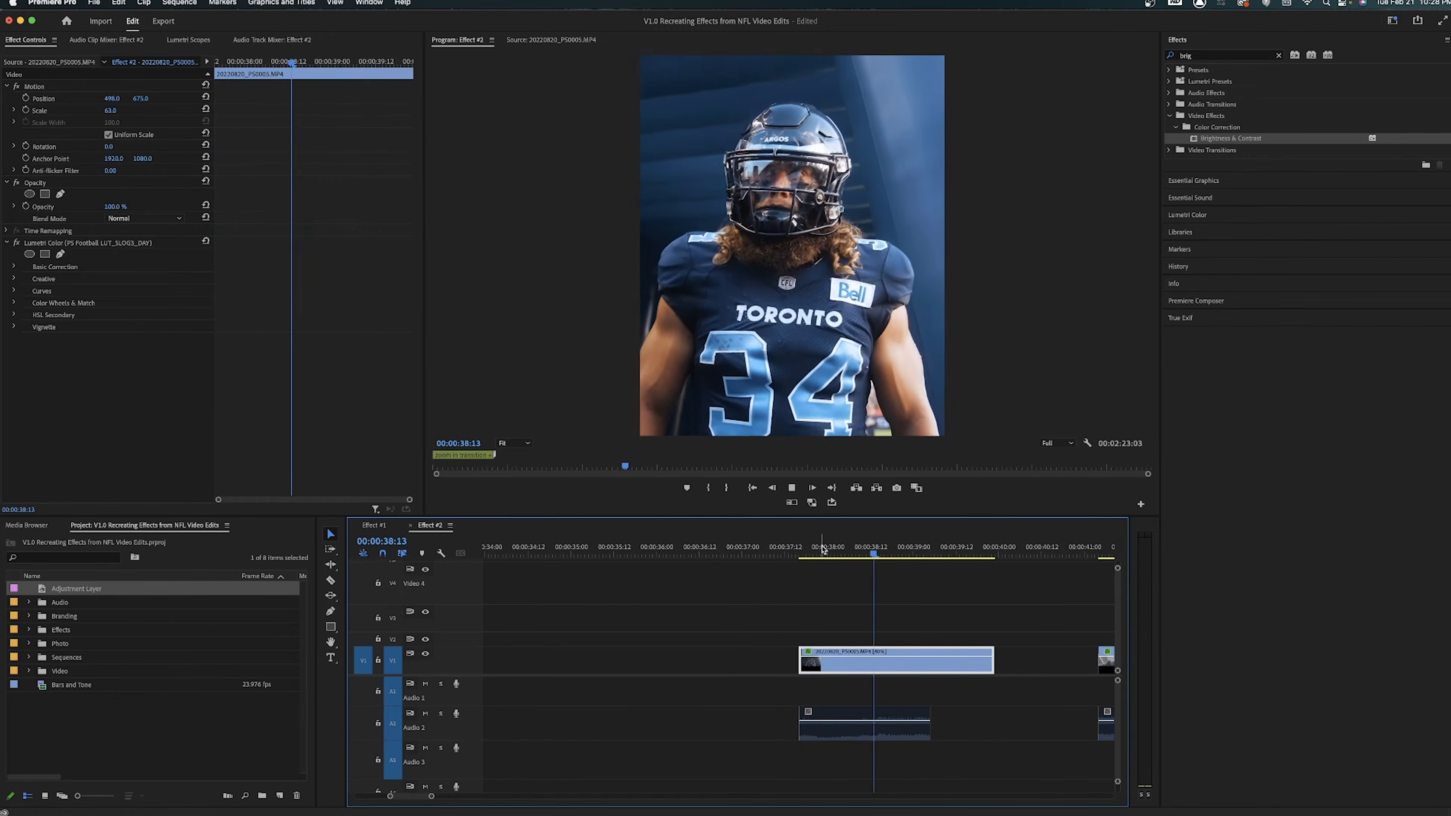
key("space")
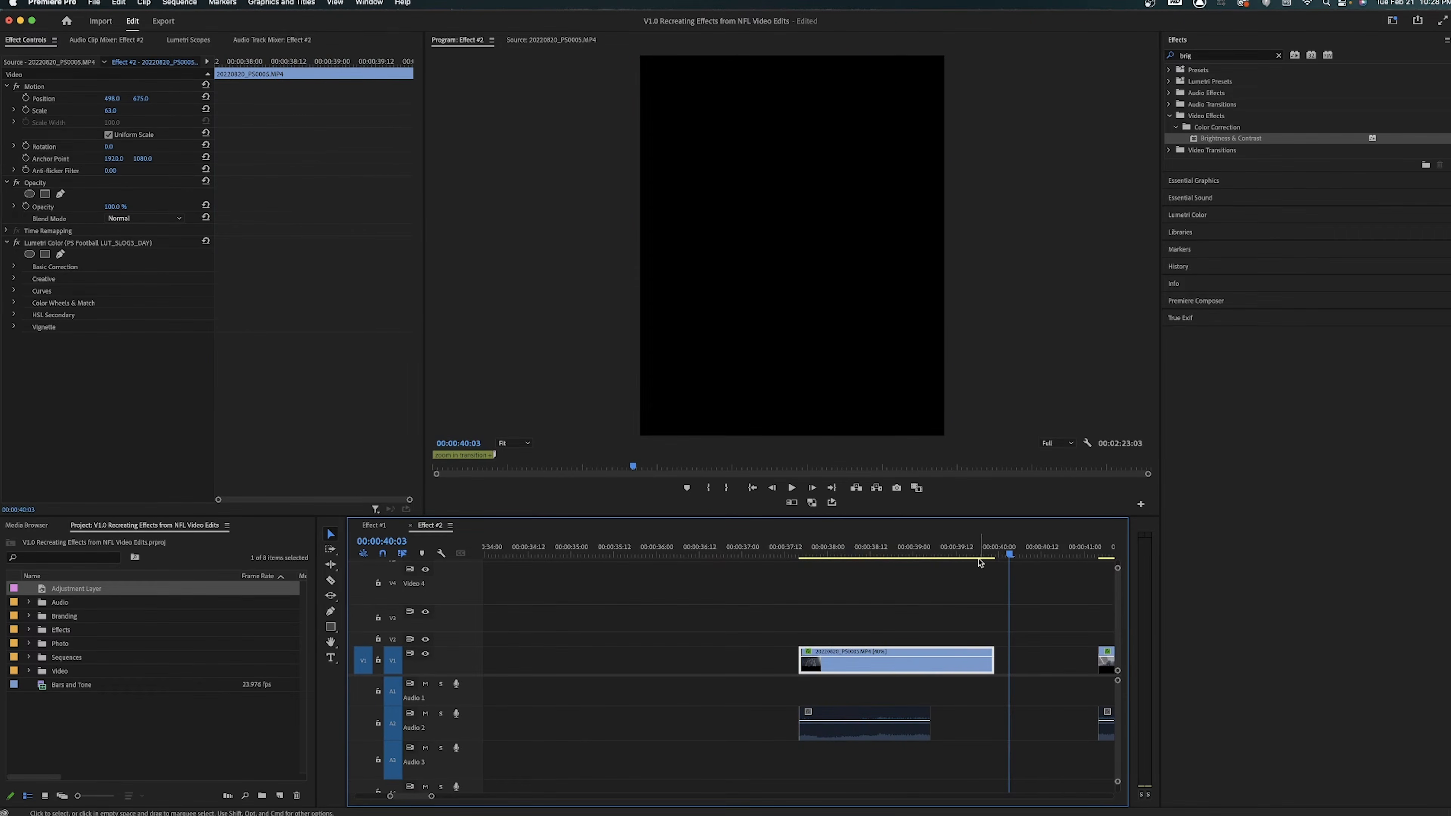
Step: Set the Toronto player clip's horizontal position to 628 to recentre the player in the frame, and play the clip back
left_click(934, 549)
left_click(122, 100)
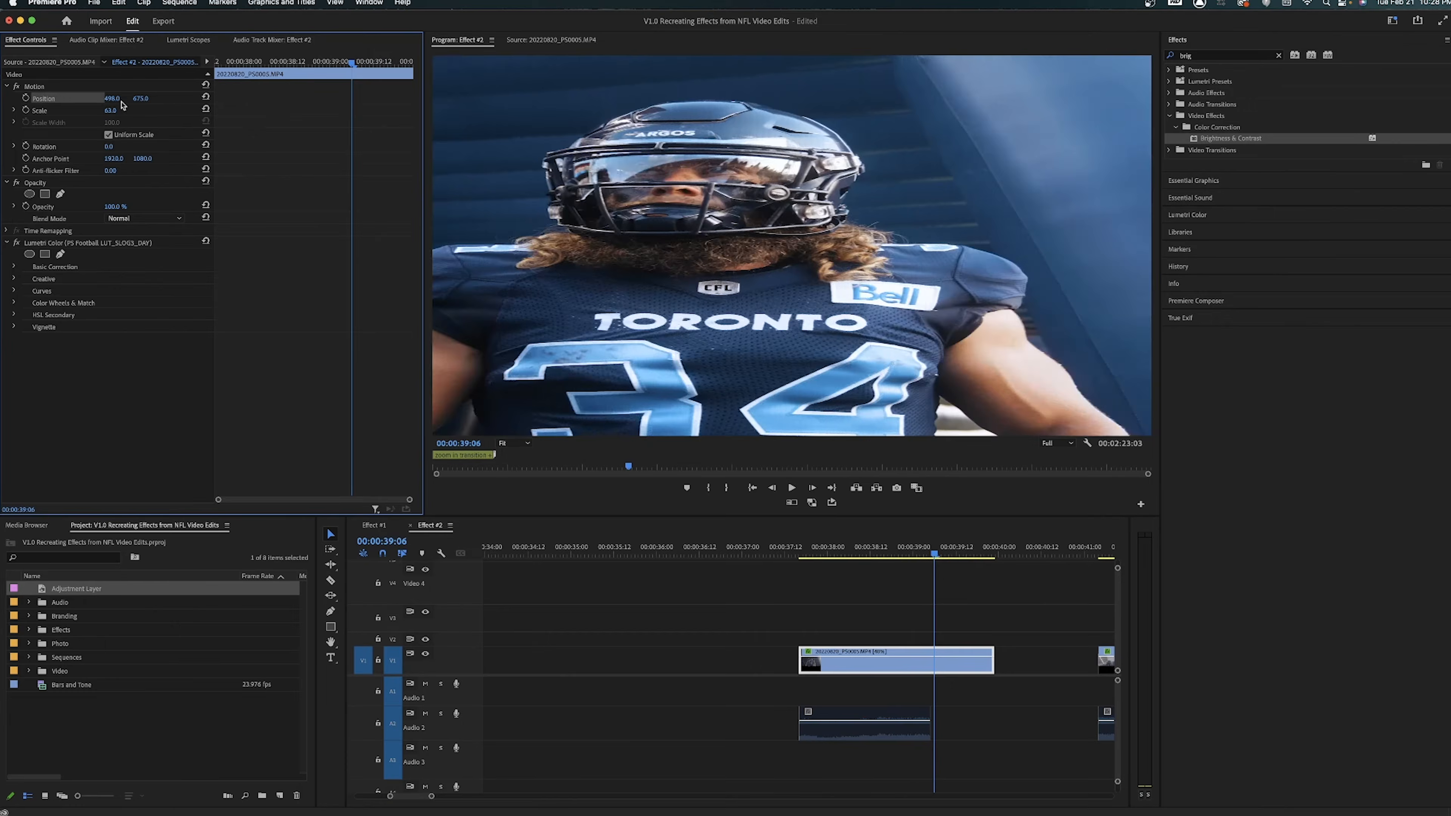
left_click_drag(112, 98, 150, 98)
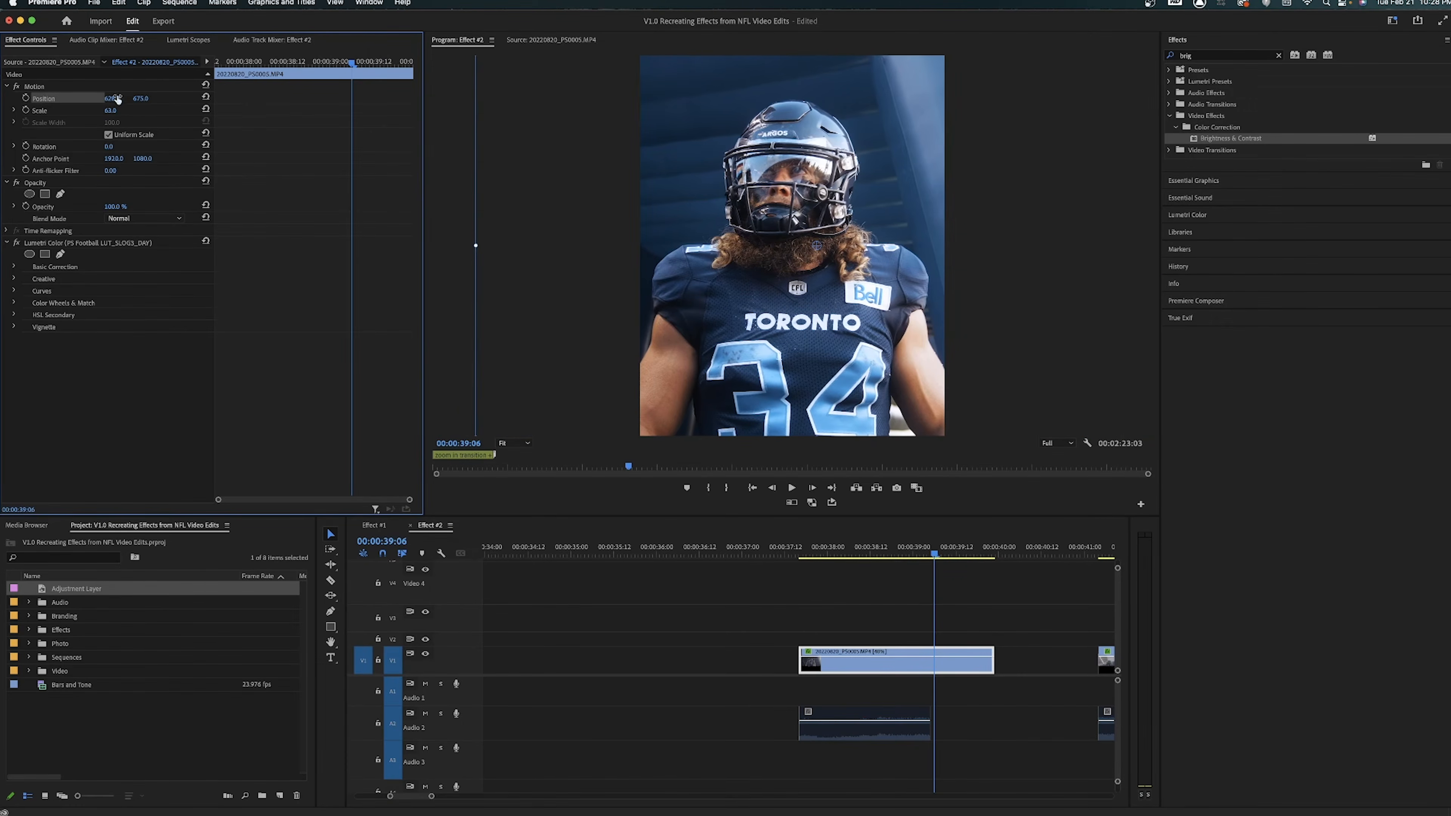
left_click(805, 549)
key("space")
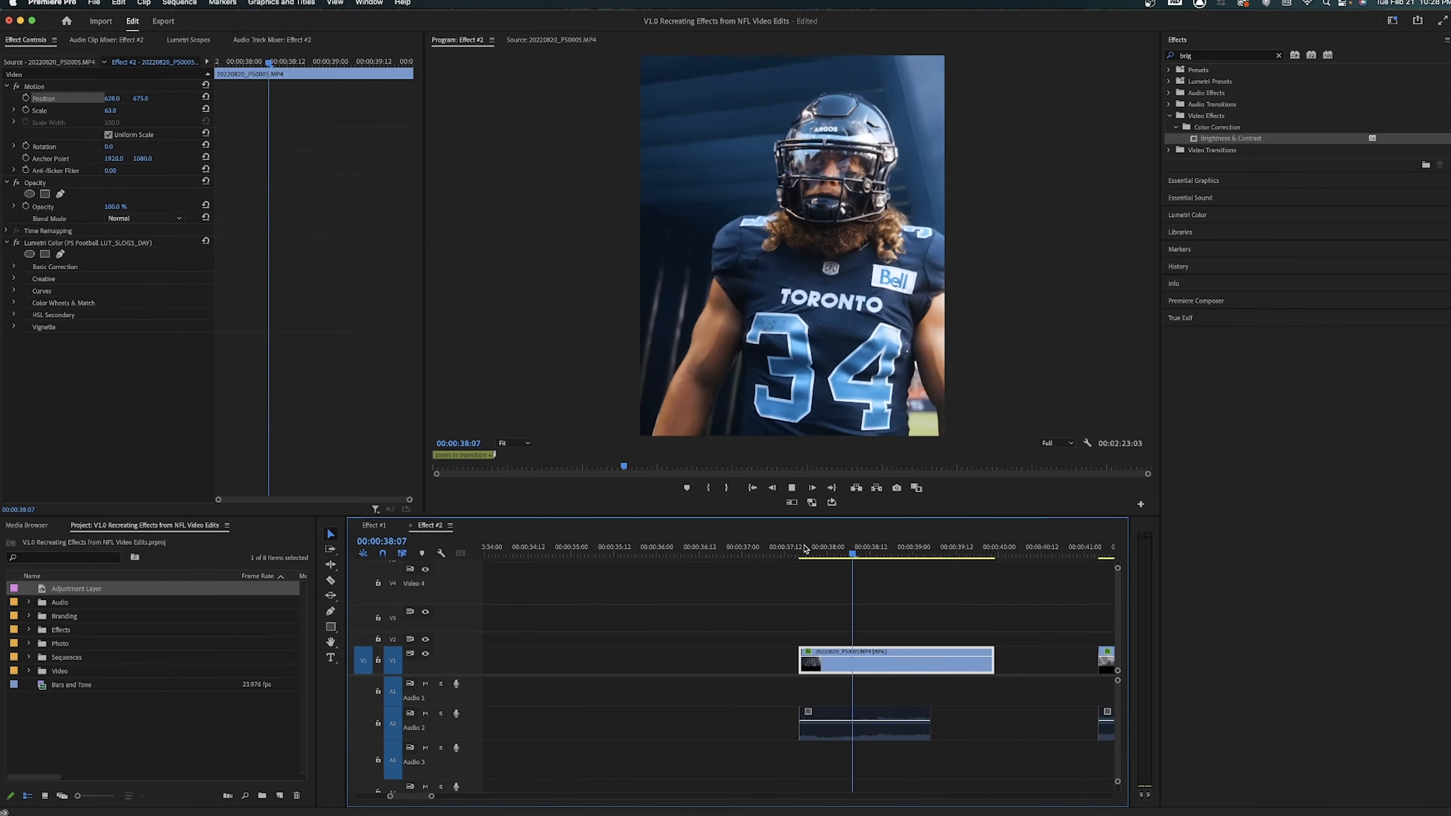
key("space")
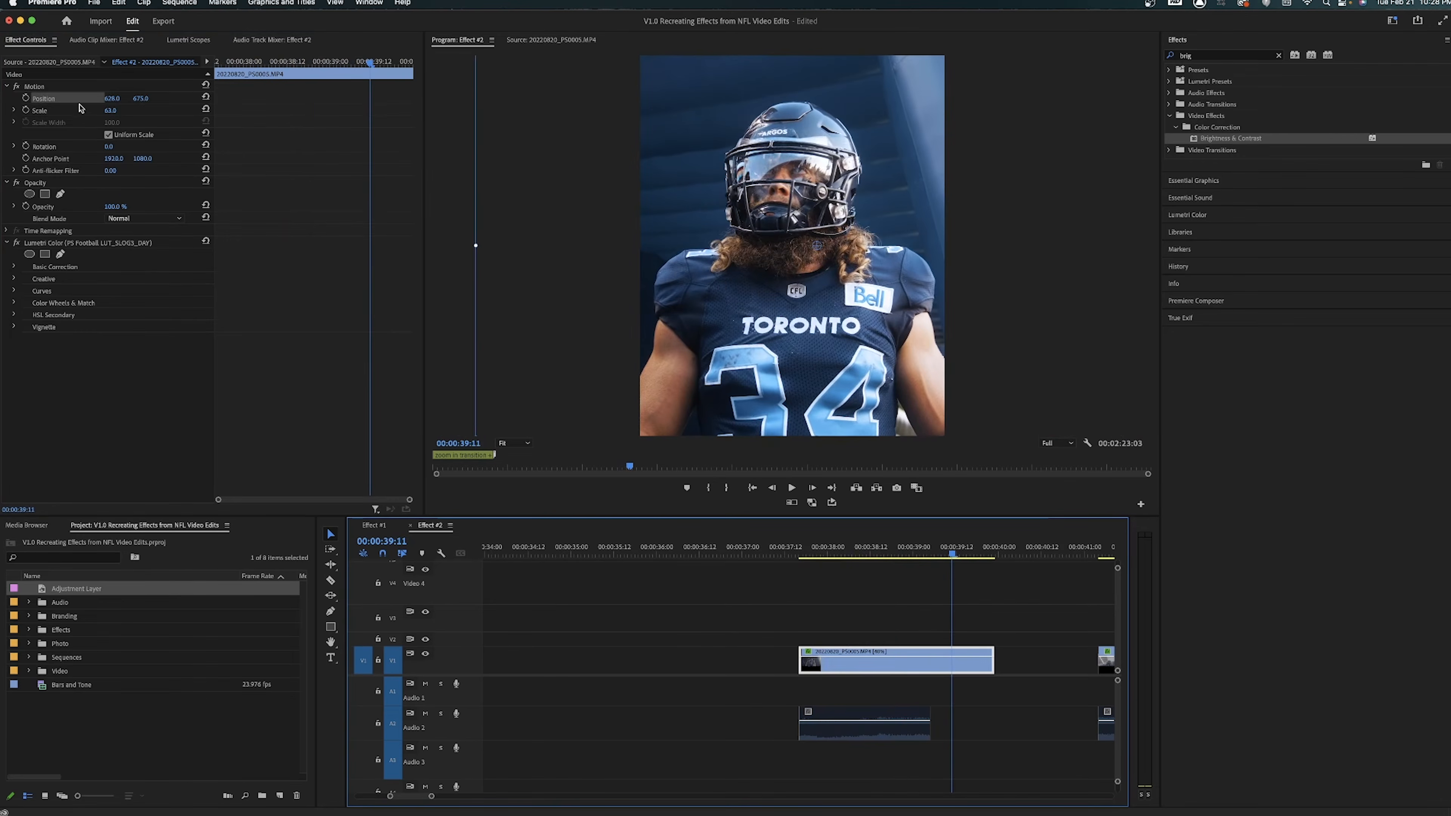
Step: Keyframe the clip's Position at 00:00:39:11 and 00:00:37:16, shifting the start horizontally to recentre the player, and play it back
left_click(27, 98)
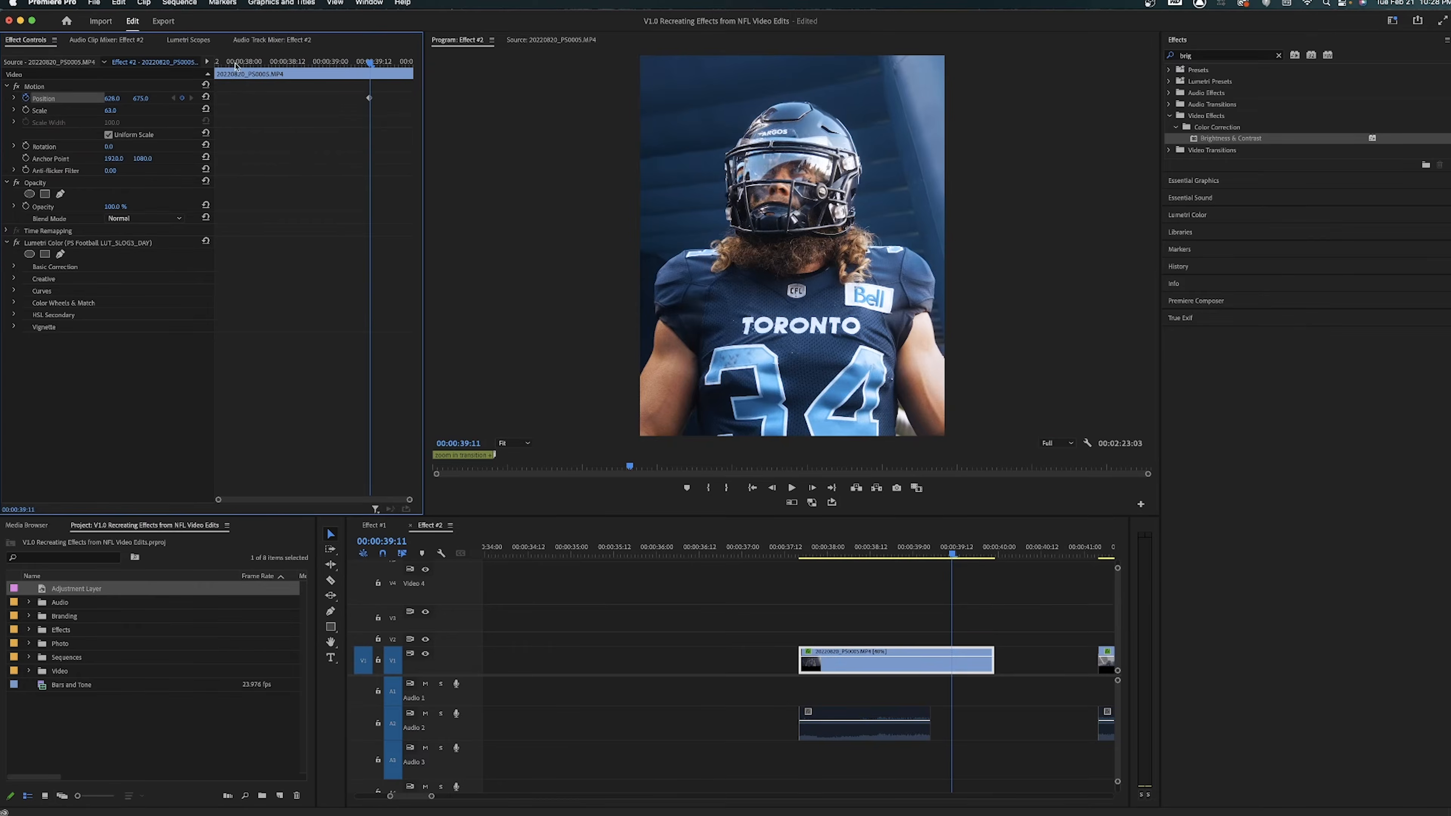
left_click_drag(226, 61, 215, 63)
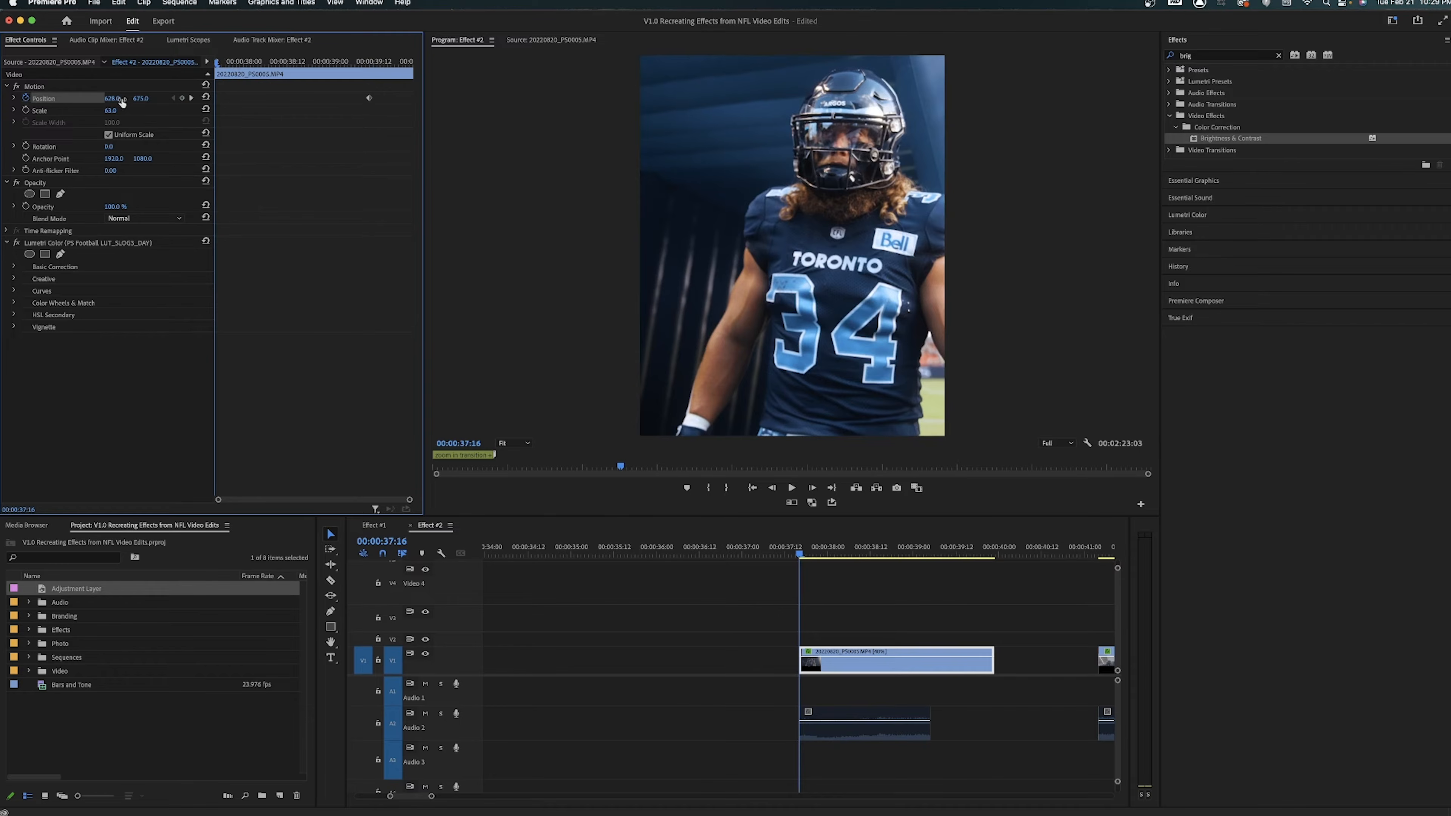
key("space")
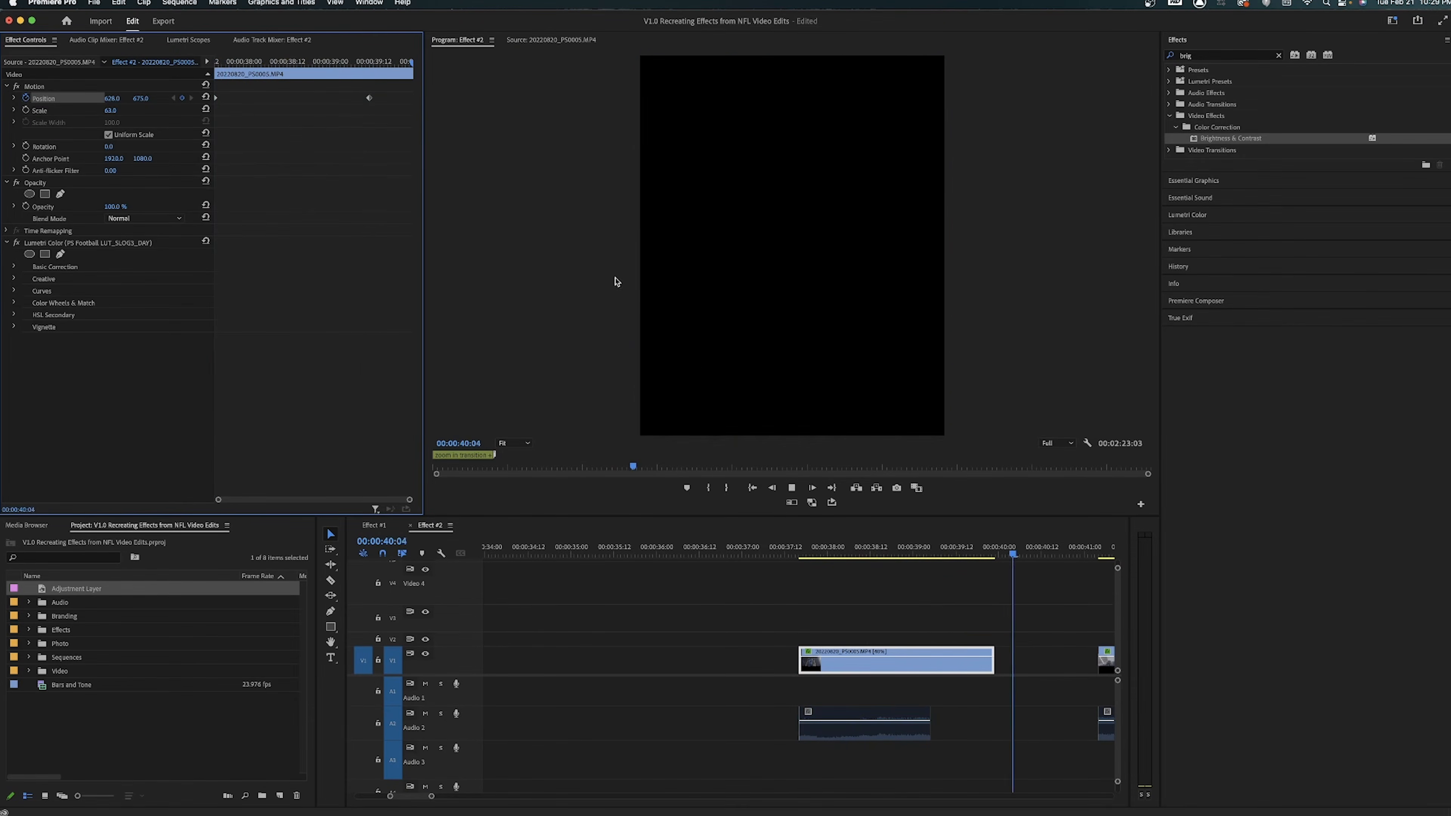
Step: Apply Ease In and Ease Out temporal interpolation to both Position keyframes, check the playback and save the project
left_click(885, 548)
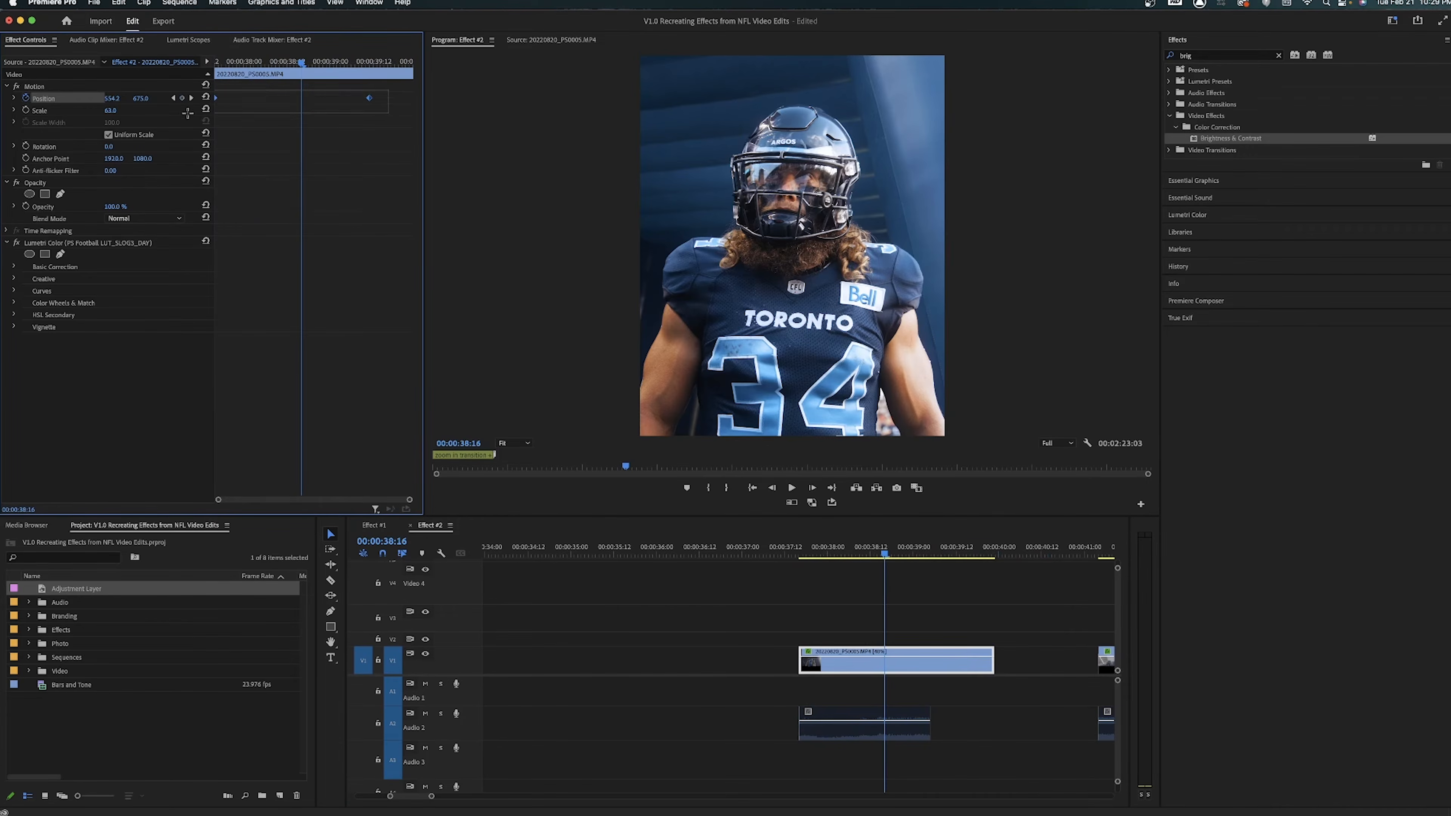
right_click(369, 98)
mouse_move(468, 206)
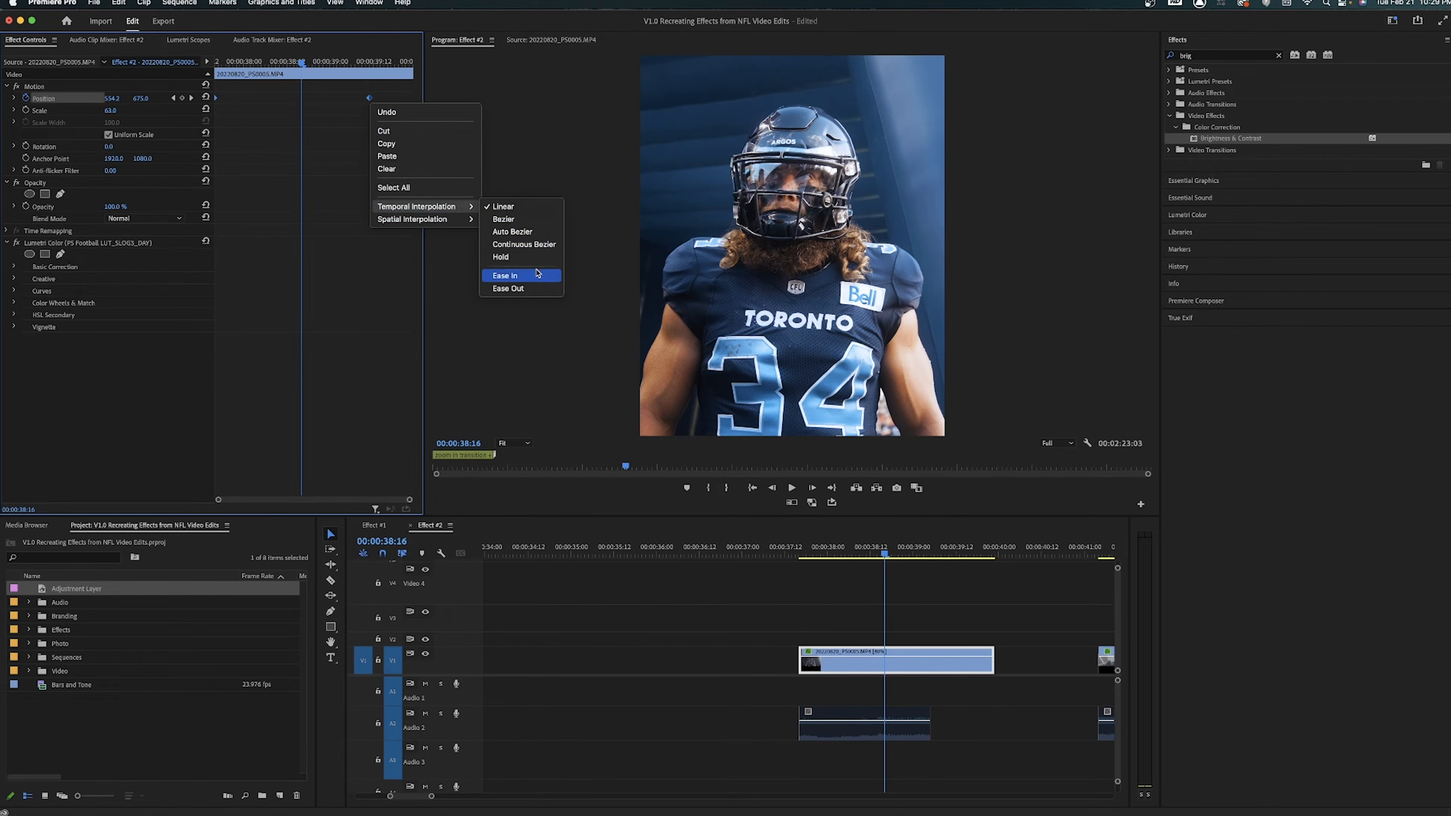
left_click(502, 277)
right_click(369, 98)
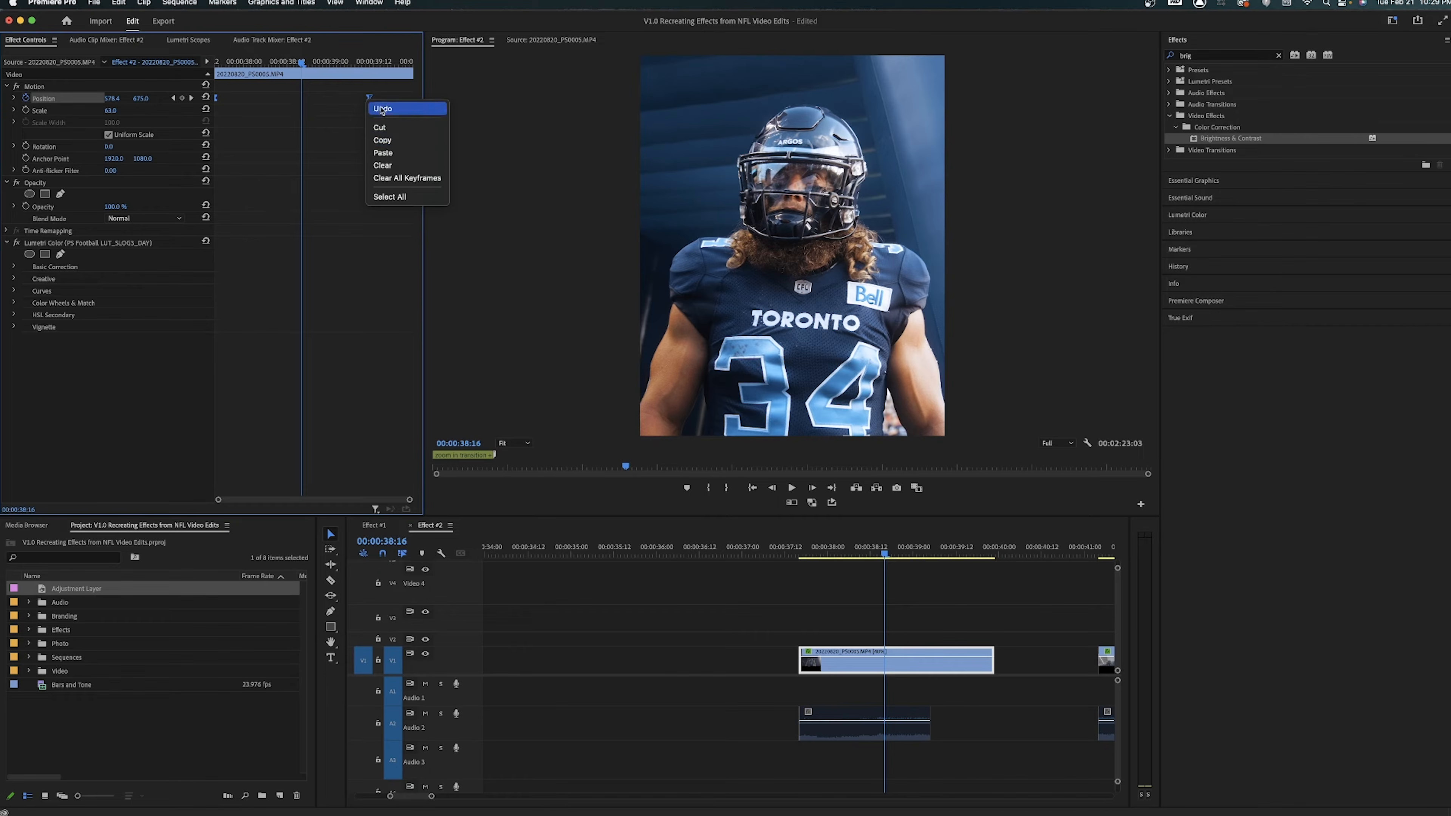
right_click(372, 98)
mouse_move(435, 206)
left_click(510, 287)
left_click(804, 553)
key("space")
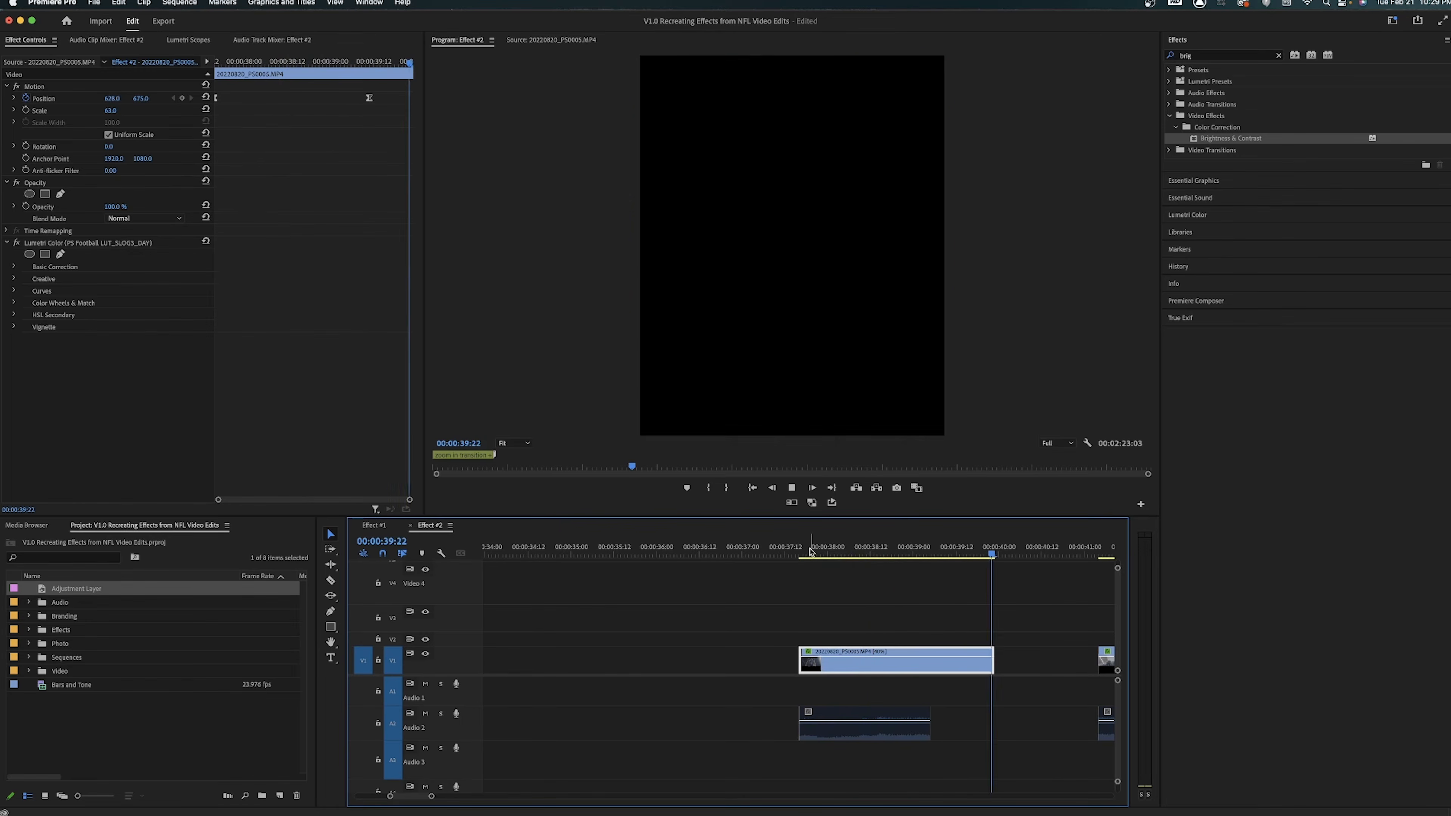
key("super+s")
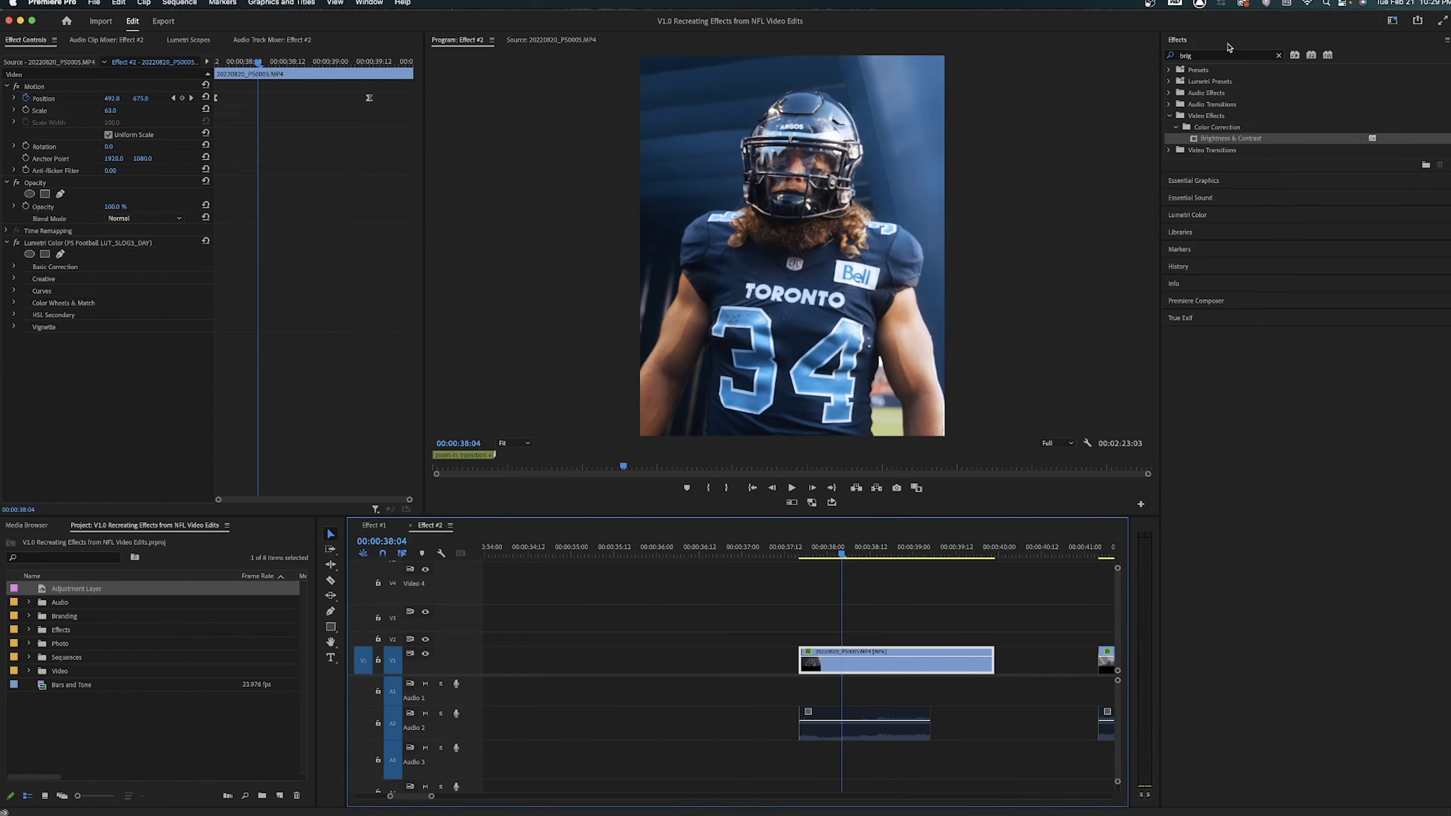
Step: Find the Transform effect with the search term "transform" and apply it to the Toronto player clip
left_click(1210, 55)
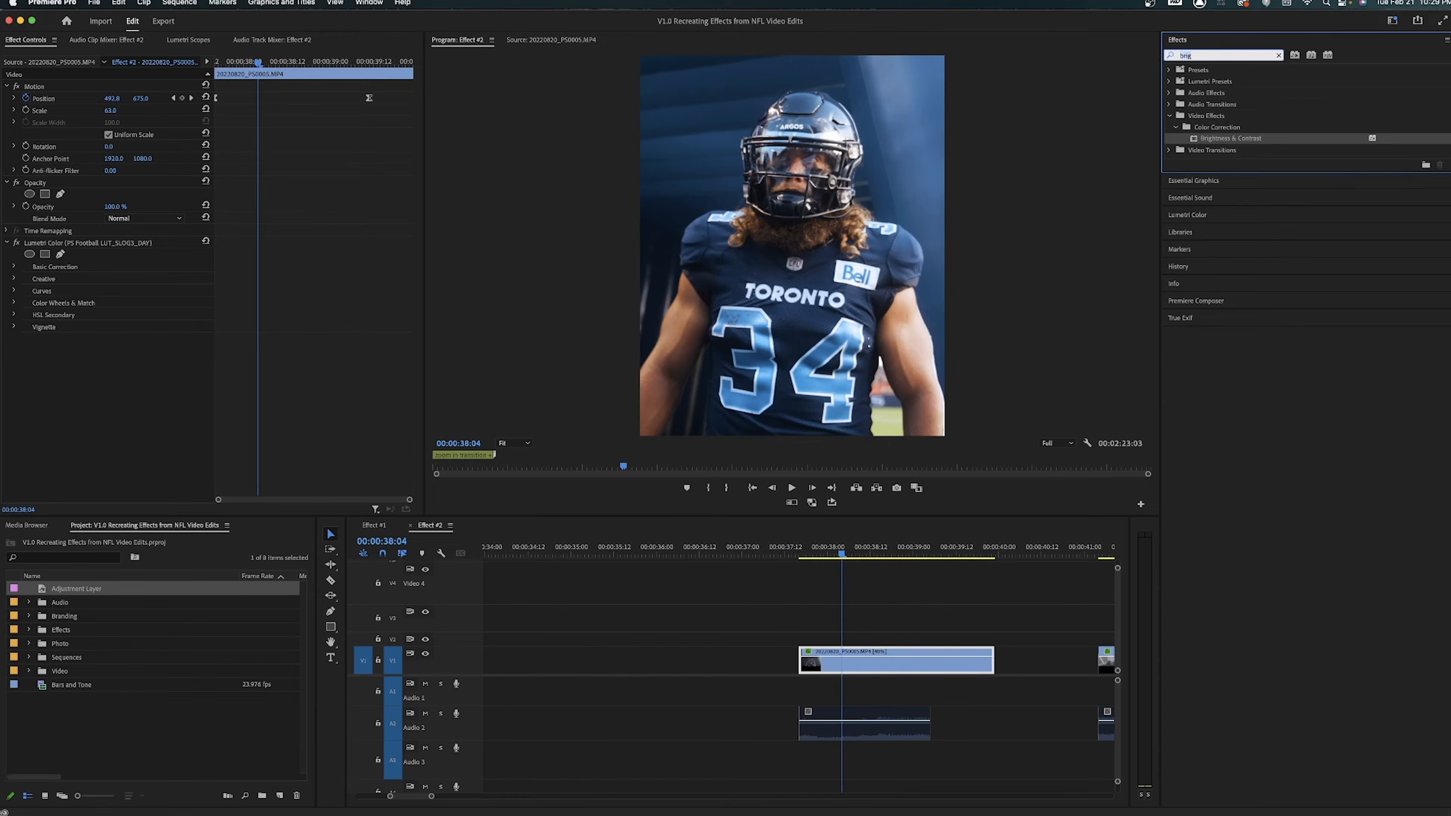
type("transfo")
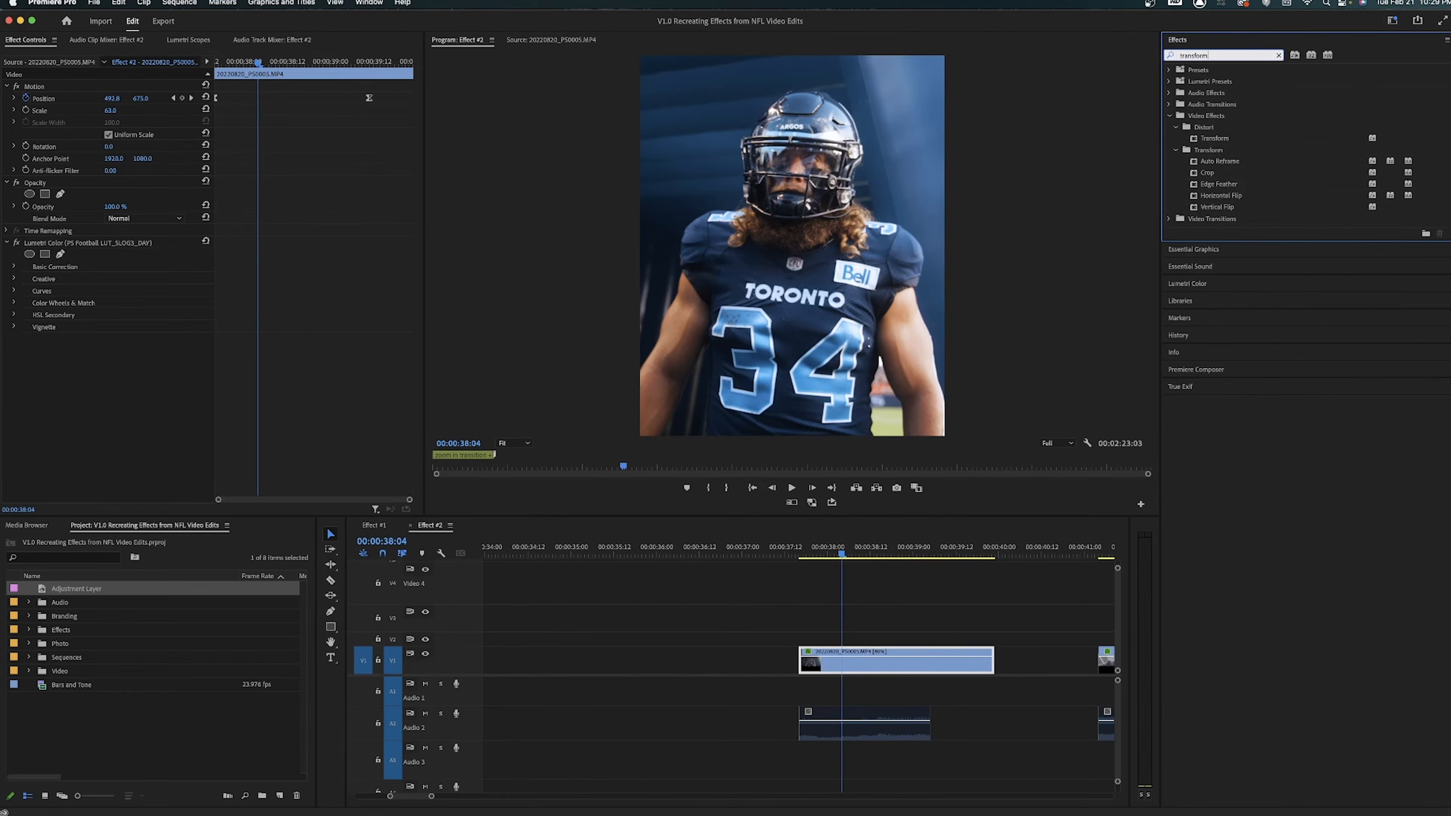
type("rm")
left_click_drag(1214, 139, 874, 661)
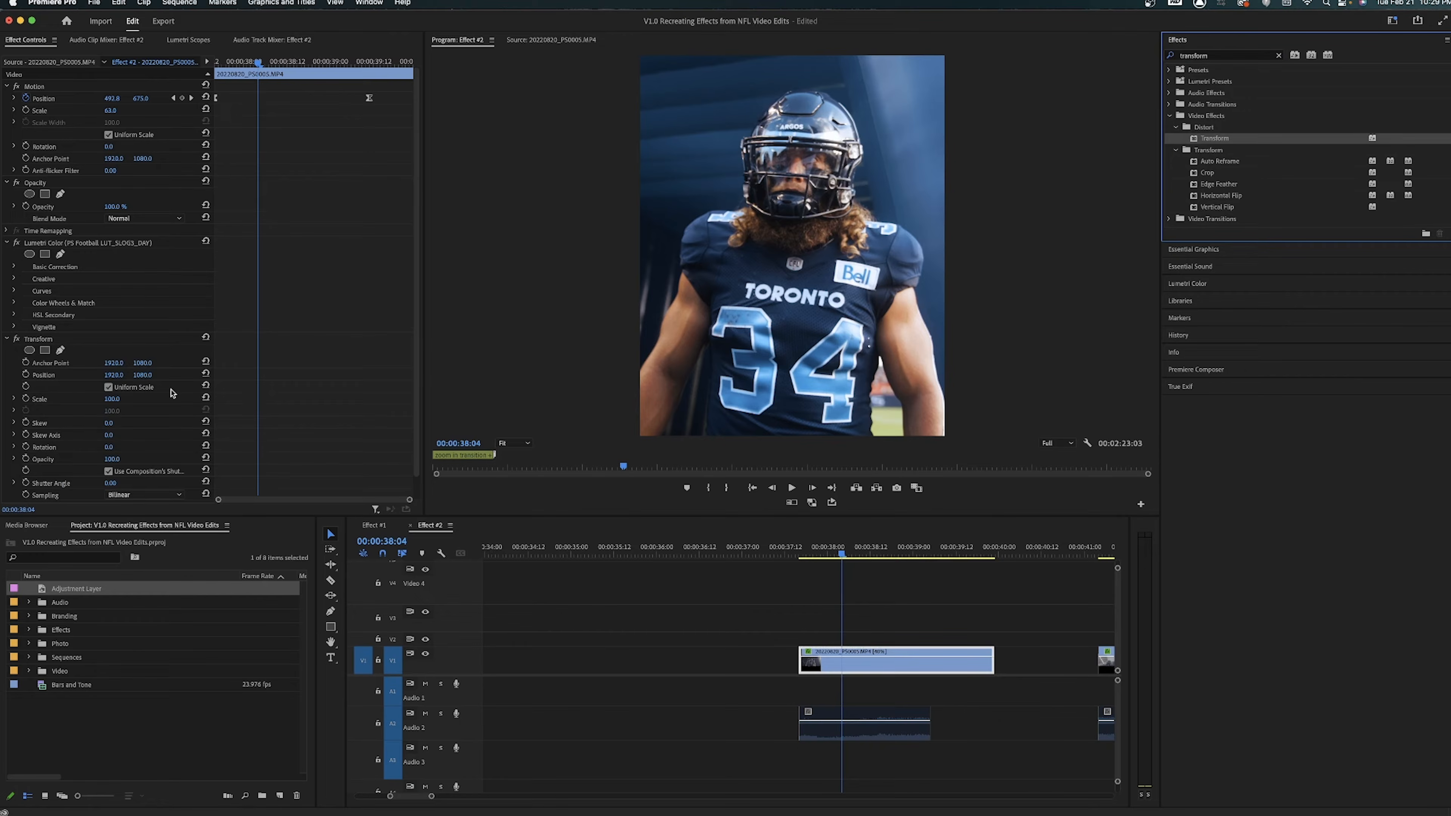
Step: Turn off the composition's shutter angle in the Transform effect, use a shutter angle of 360 and keyframe Scale at the clip's start
scroll(178, 361, "down", 1)
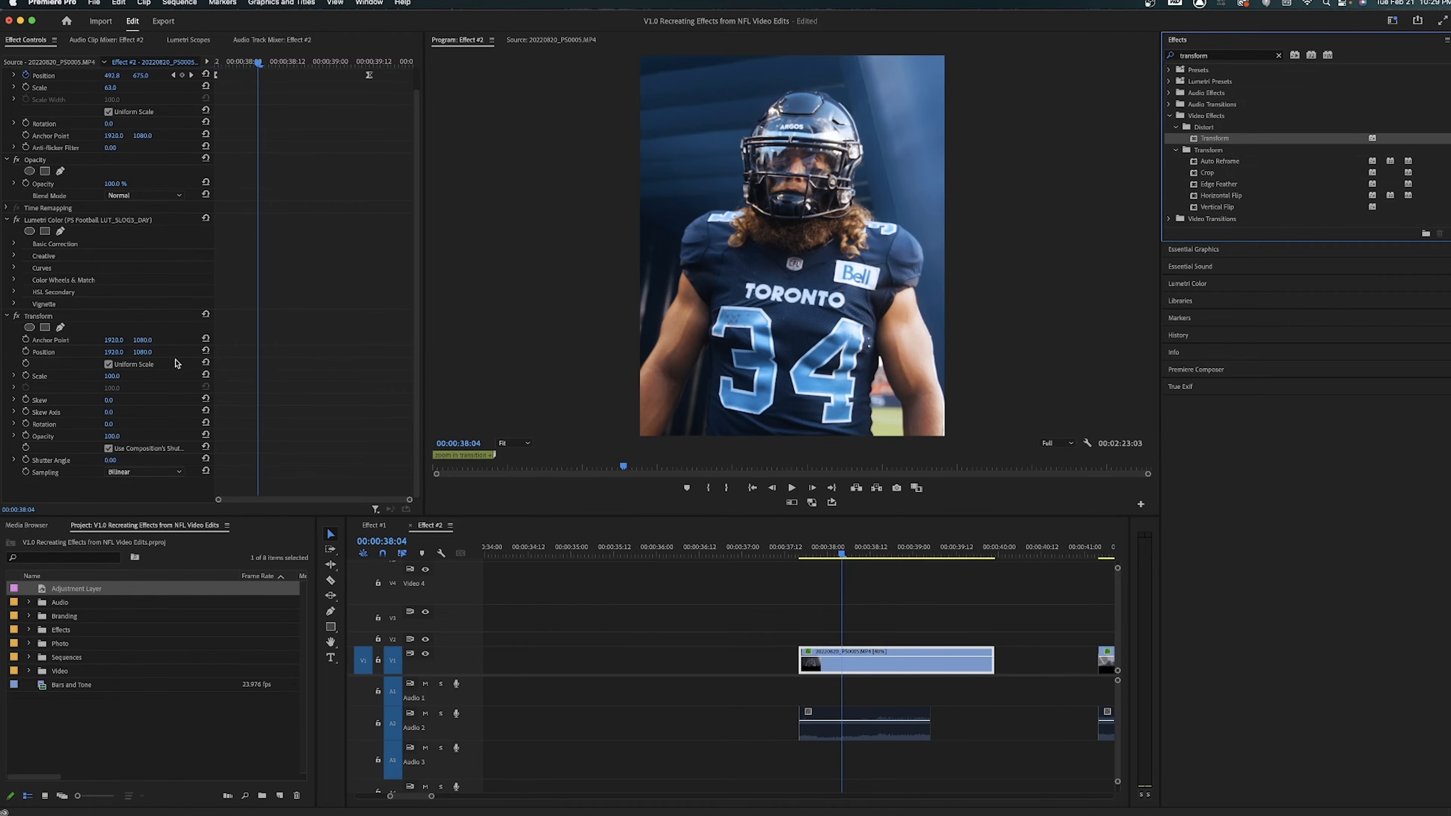
left_click(108, 449)
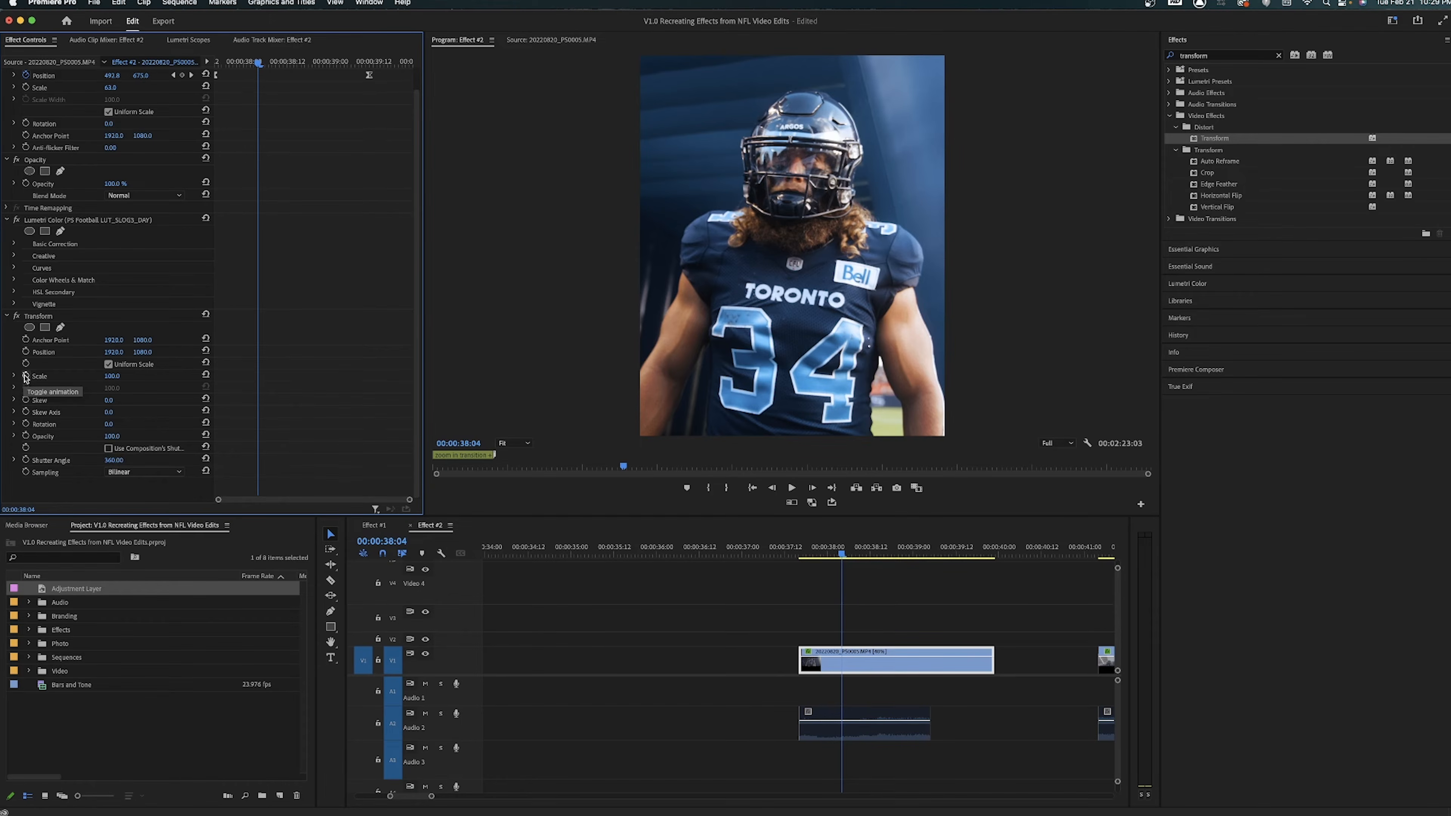
left_click(26, 376)
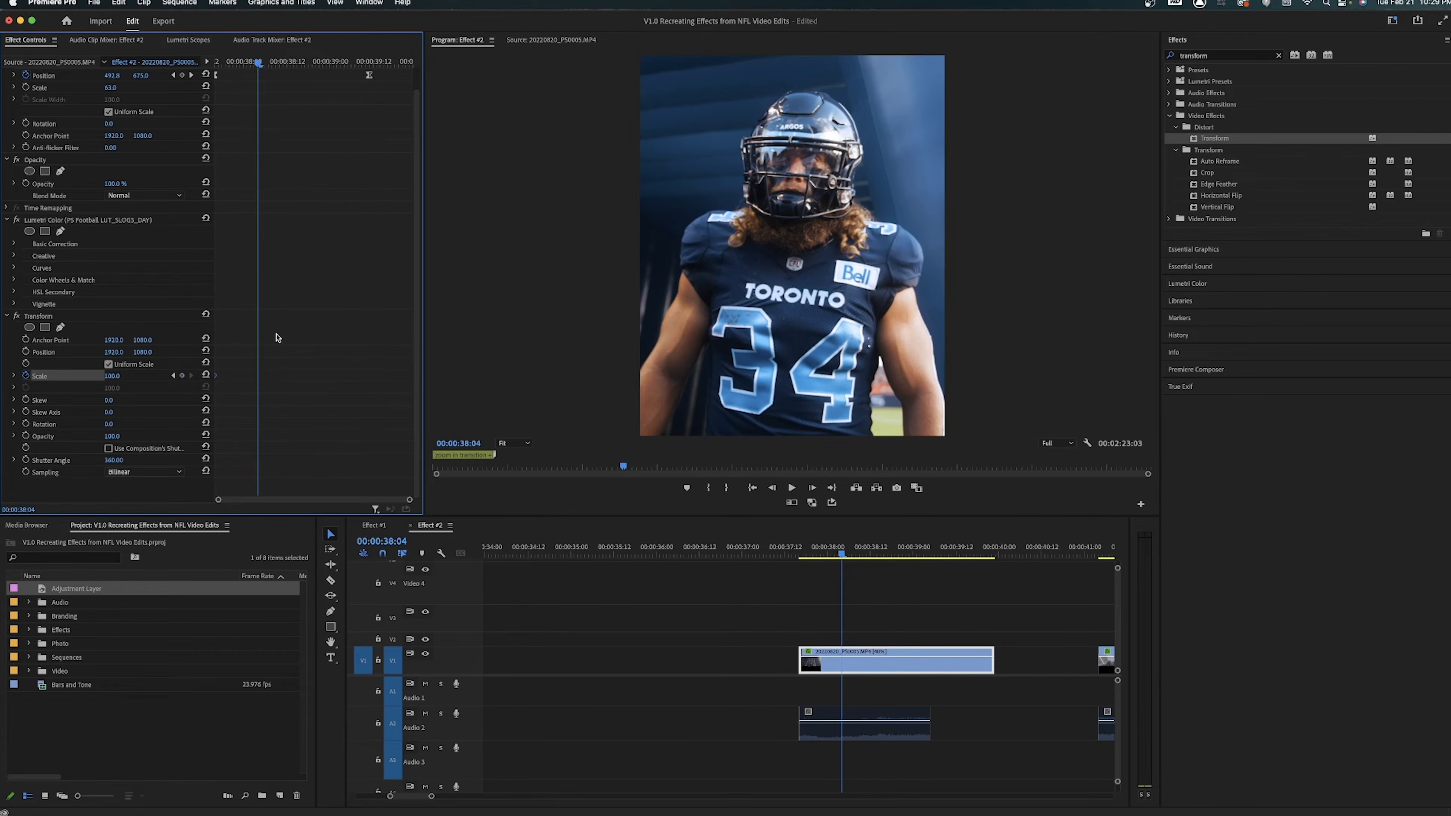
Step: Play through the Toronto player clip and try adjusting the Transform effect's Scale value
key("space")
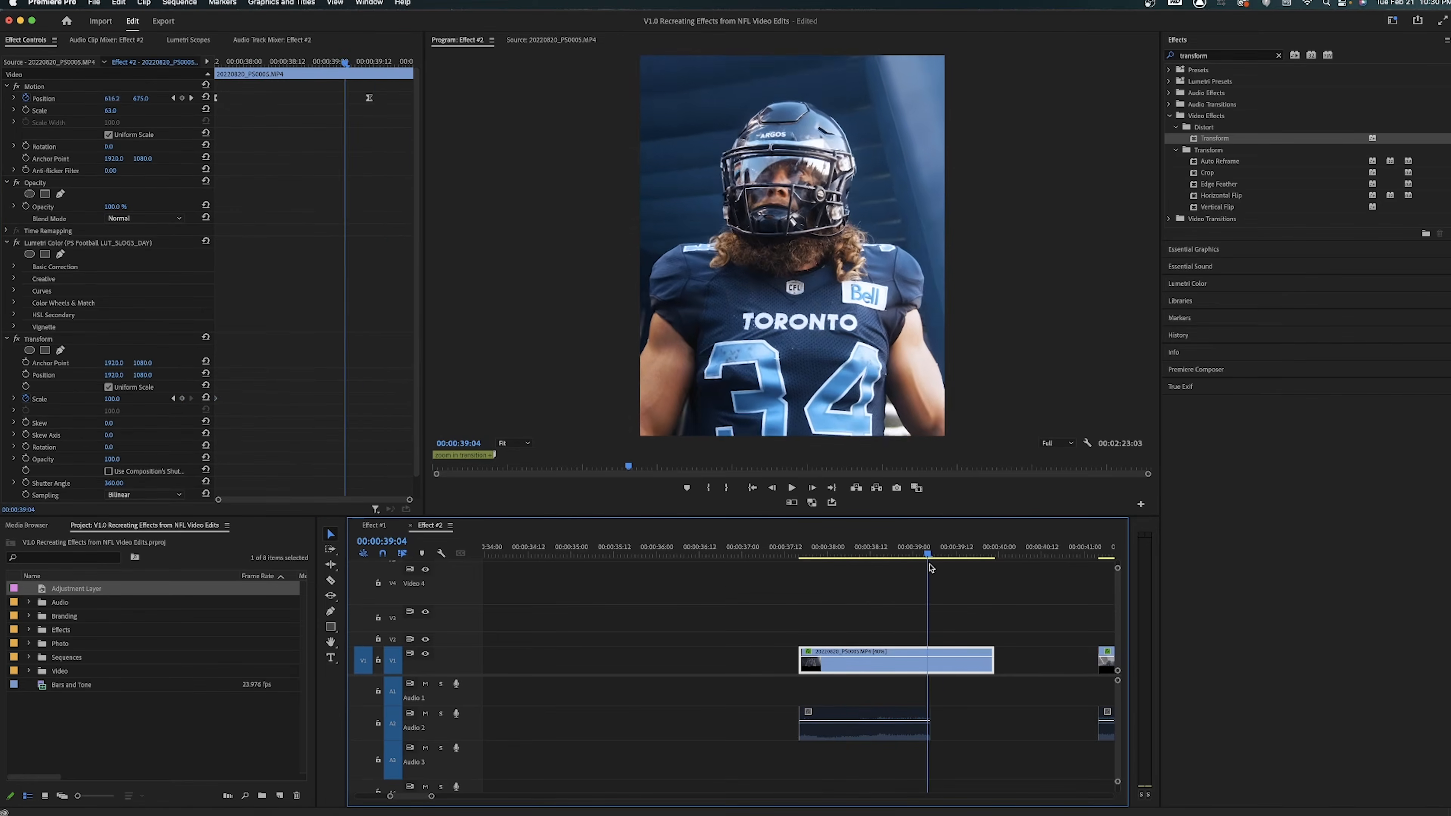
key("space")
left_click_drag(126, 400, 262, 392)
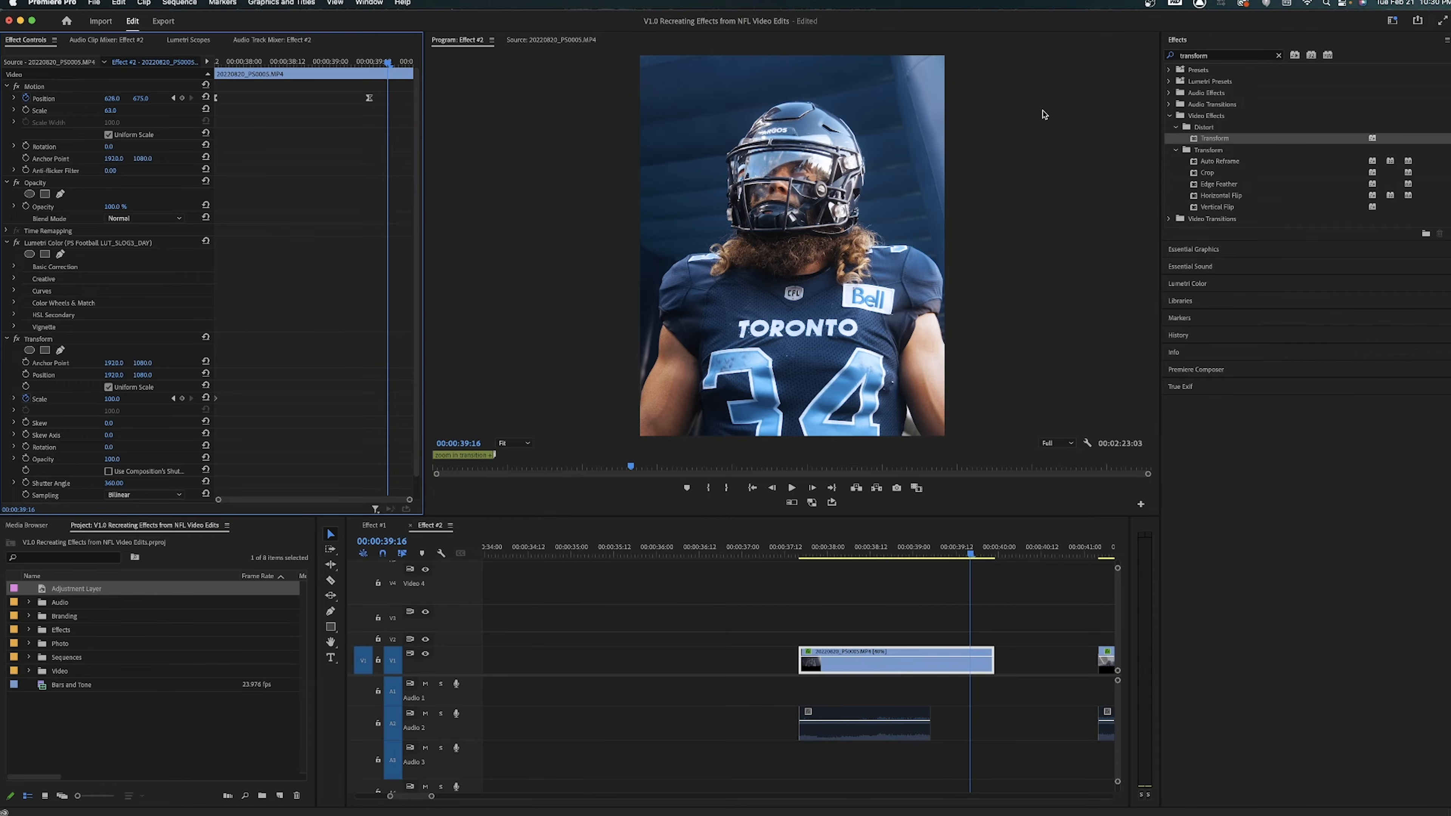
left_click_drag(765, 557, 900, 559)
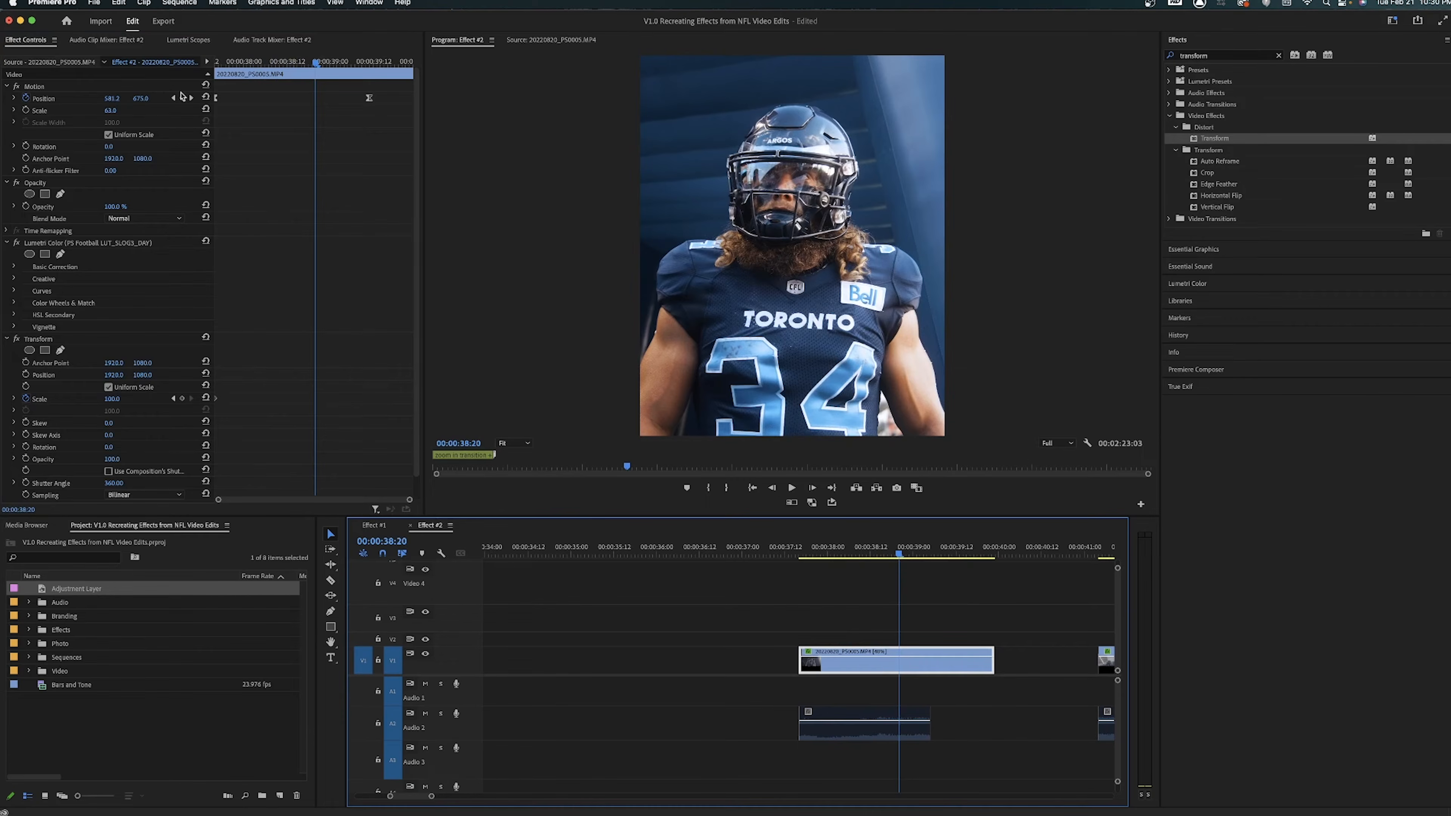
left_click(112, 399)
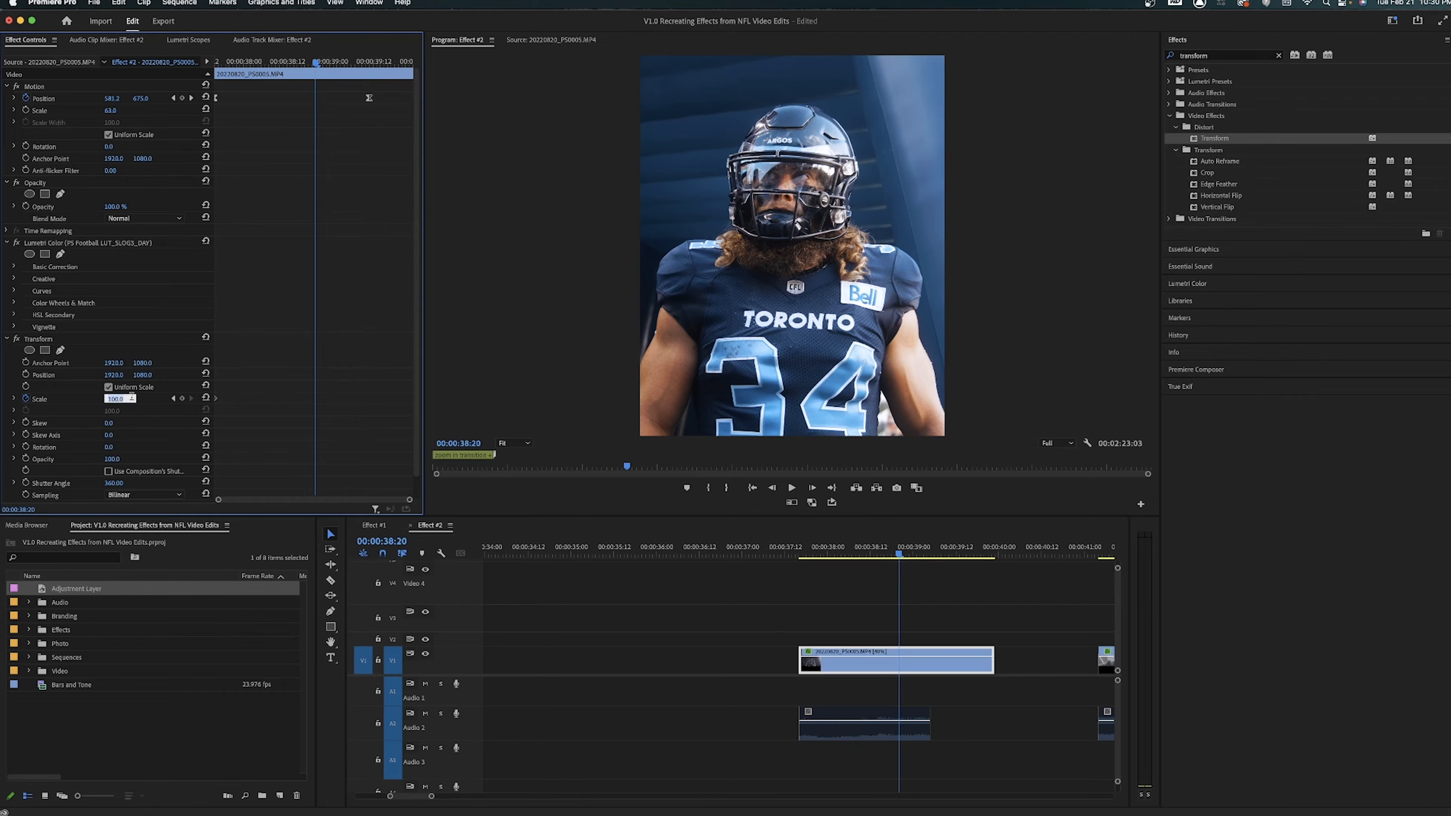
left_click_drag(115, 404, 136, 404)
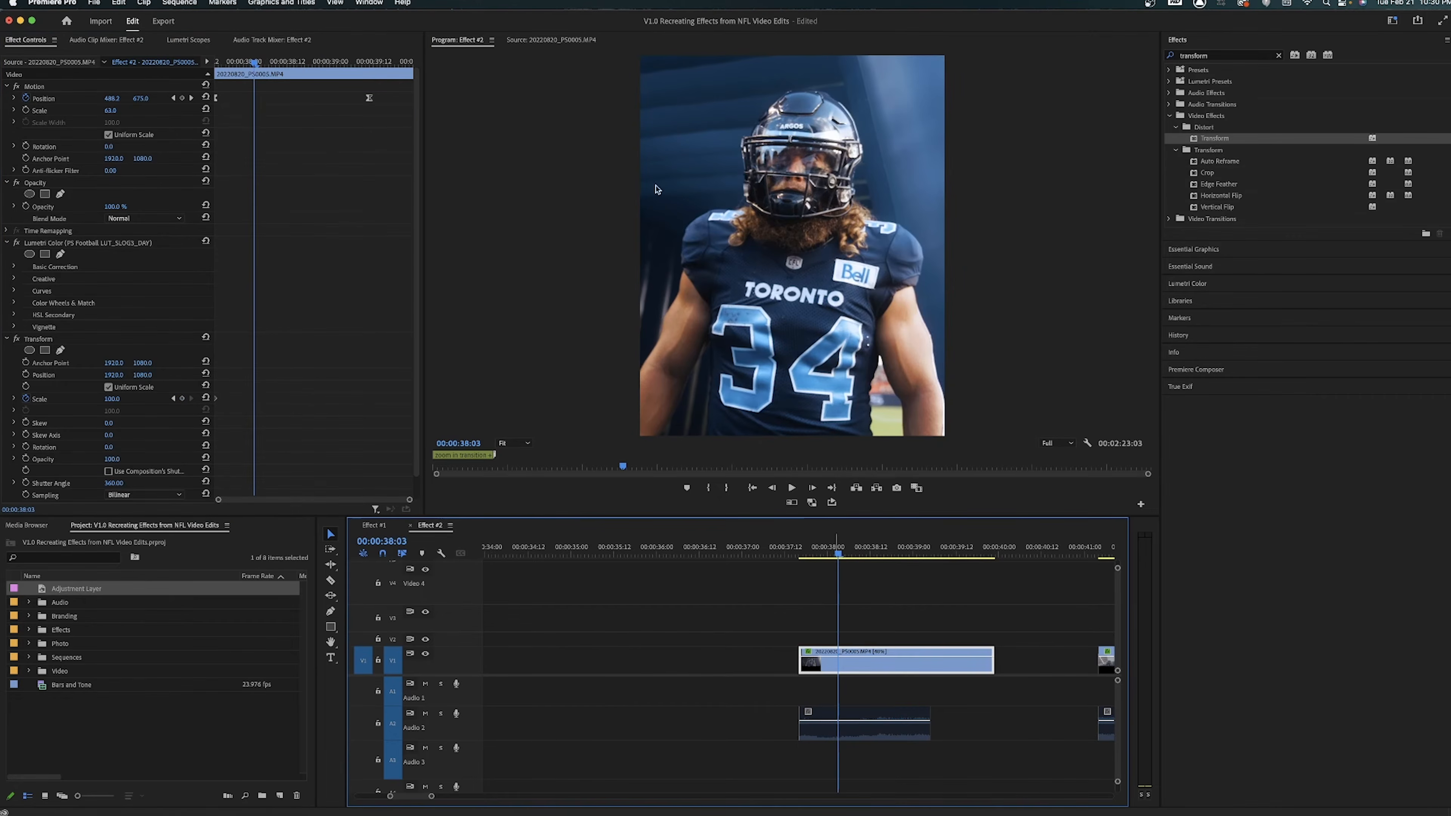
Step: Try shifting the Toronto player clip's horizontal Motion position, undo the change and reselect the clip
left_click_drag(111, 100, 220, 99)
key("super+z")
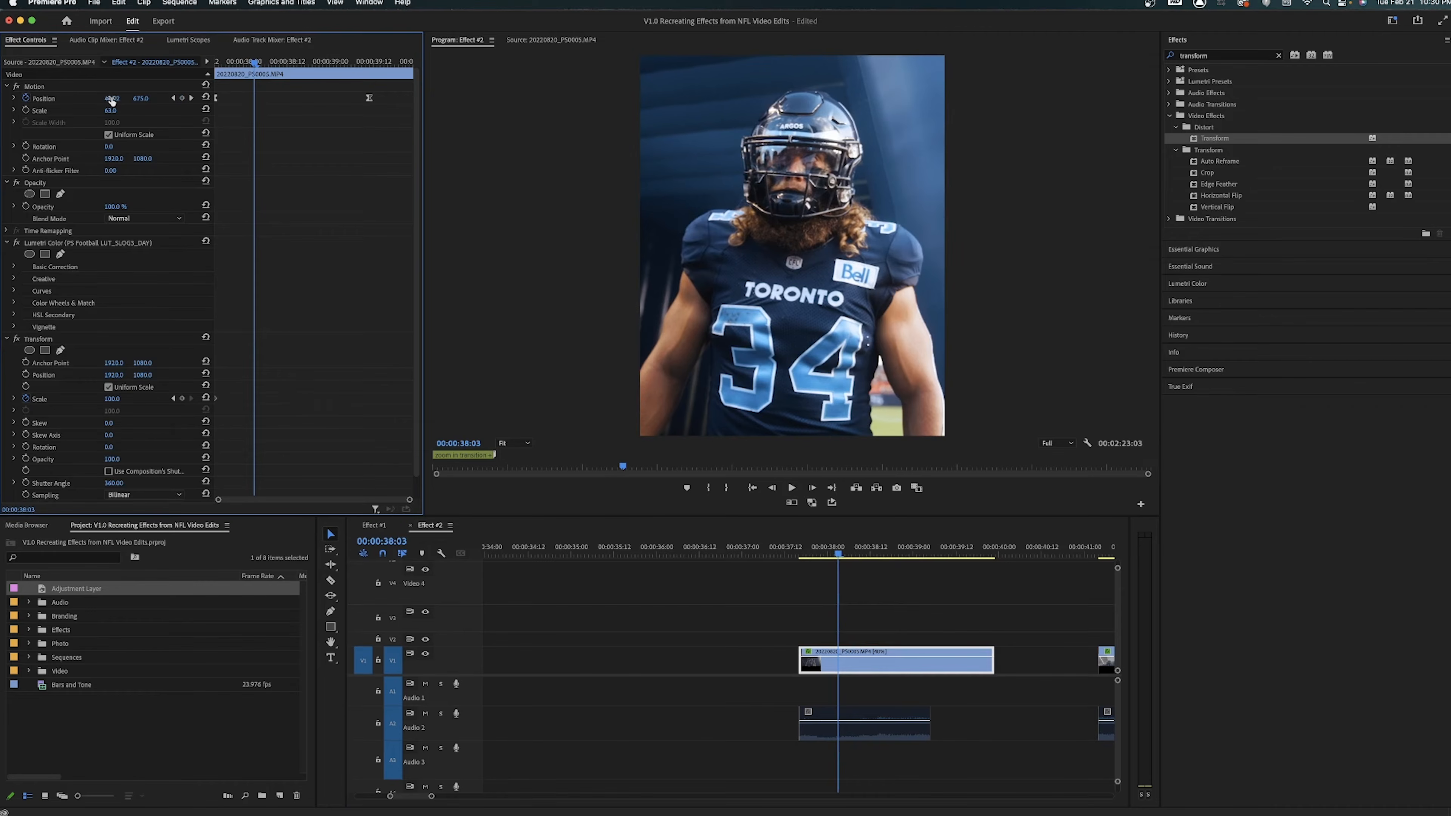
left_click(754, 638)
left_click(941, 665)
Step: Cut the Transform effect from the Toronto player clip and nest the clip under the default name
left_click(119, 341)
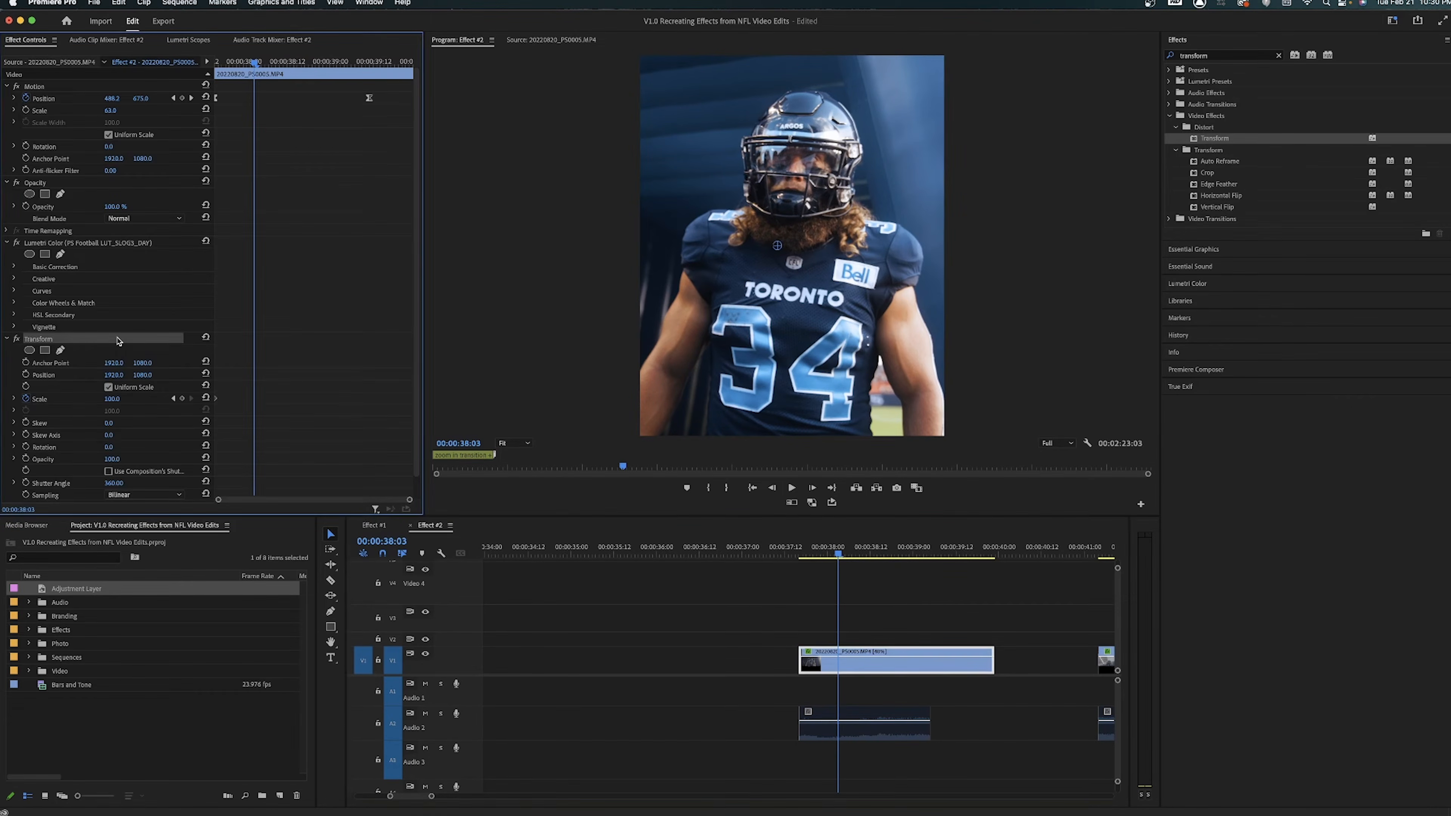
key("Delete")
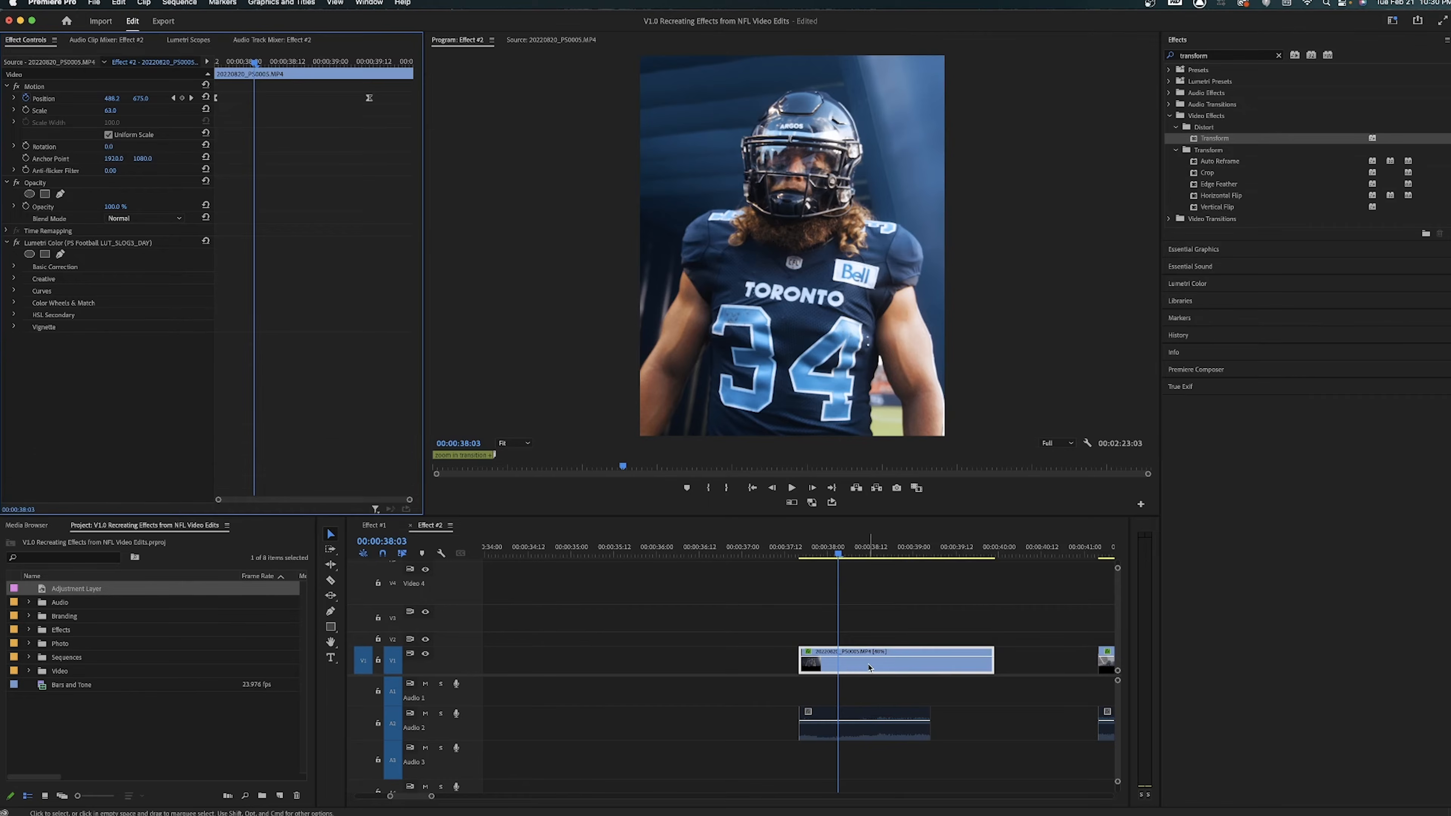
right_click(863, 662)
left_click(888, 517)
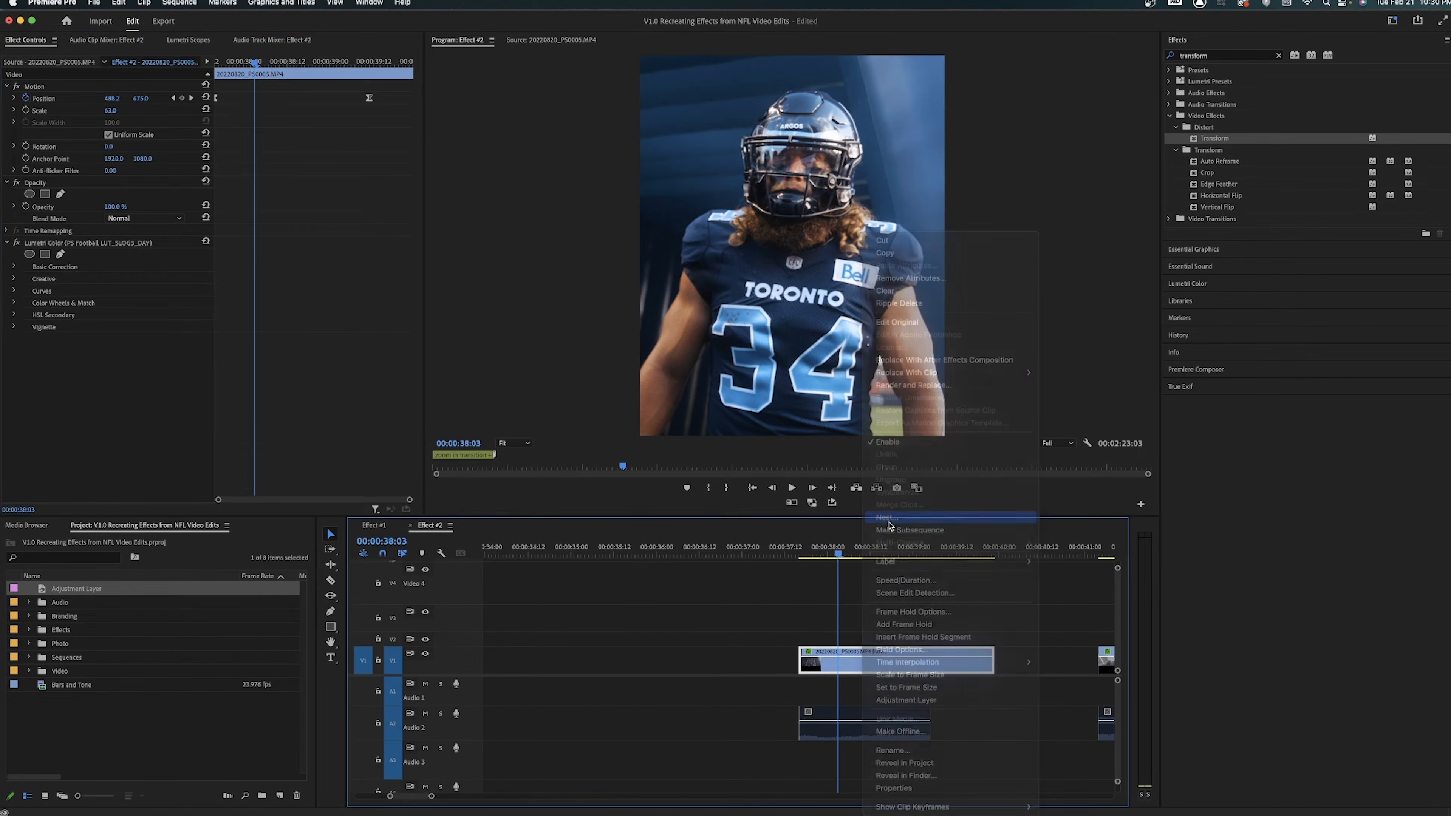
key("Return")
Step: Try shifting the nested sequence's horizontal Motion position at 00:00:38:04 and undo the shift
left_click(851, 667)
mouse_move(838, 554)
left_mouse_down()
mouse_move(875, 554)
mouse_move(842, 556)
left_mouse_up()
left_click_drag(111, 98, 69, 99)
key("super+z")
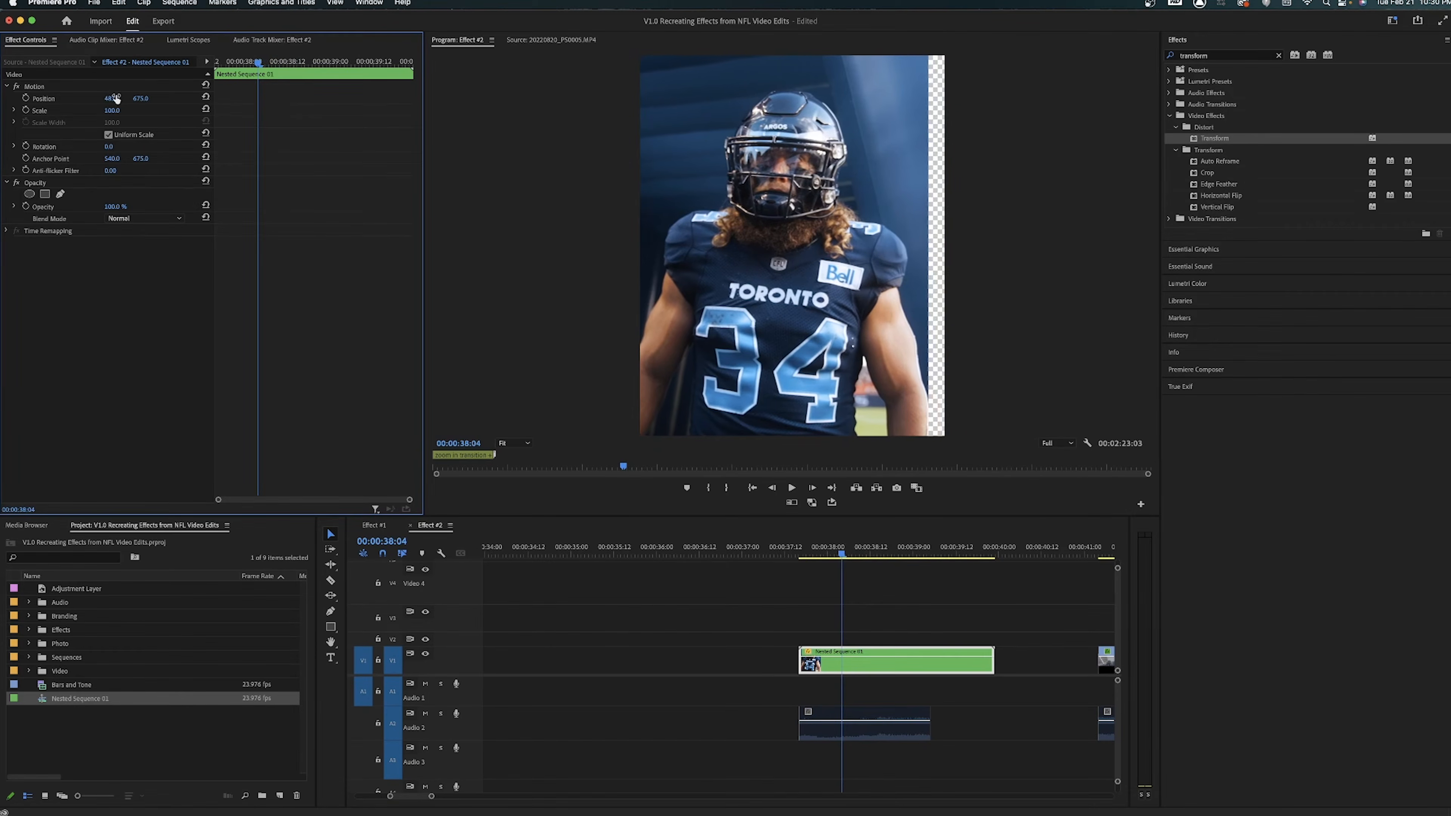
key("super+z")
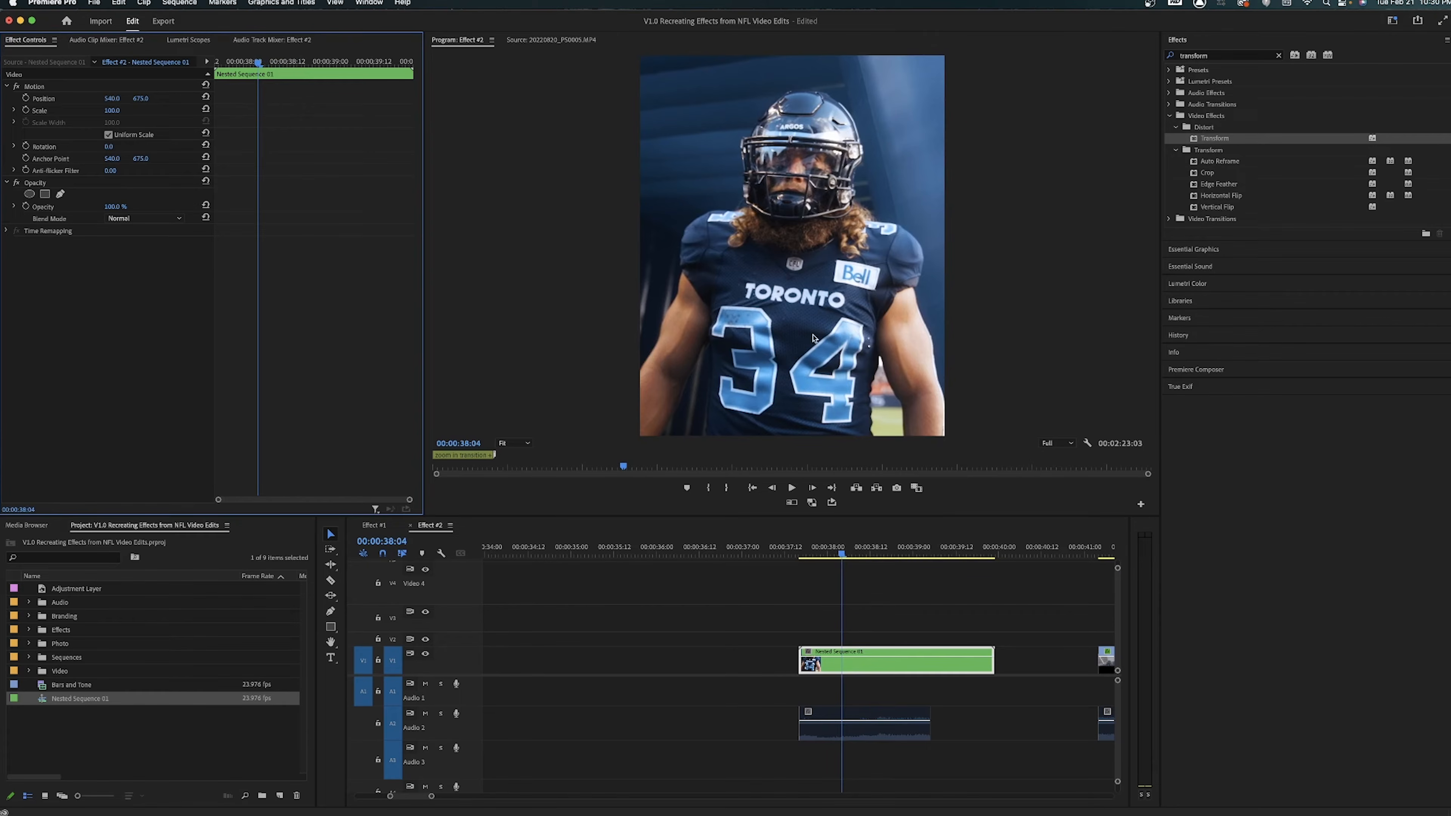
Step: Paste the Transform effect with its Scale keyframe onto the nested sequence at its first frame, 00:00:37:16
left_click(858, 673)
key("Up")
key("super+z")
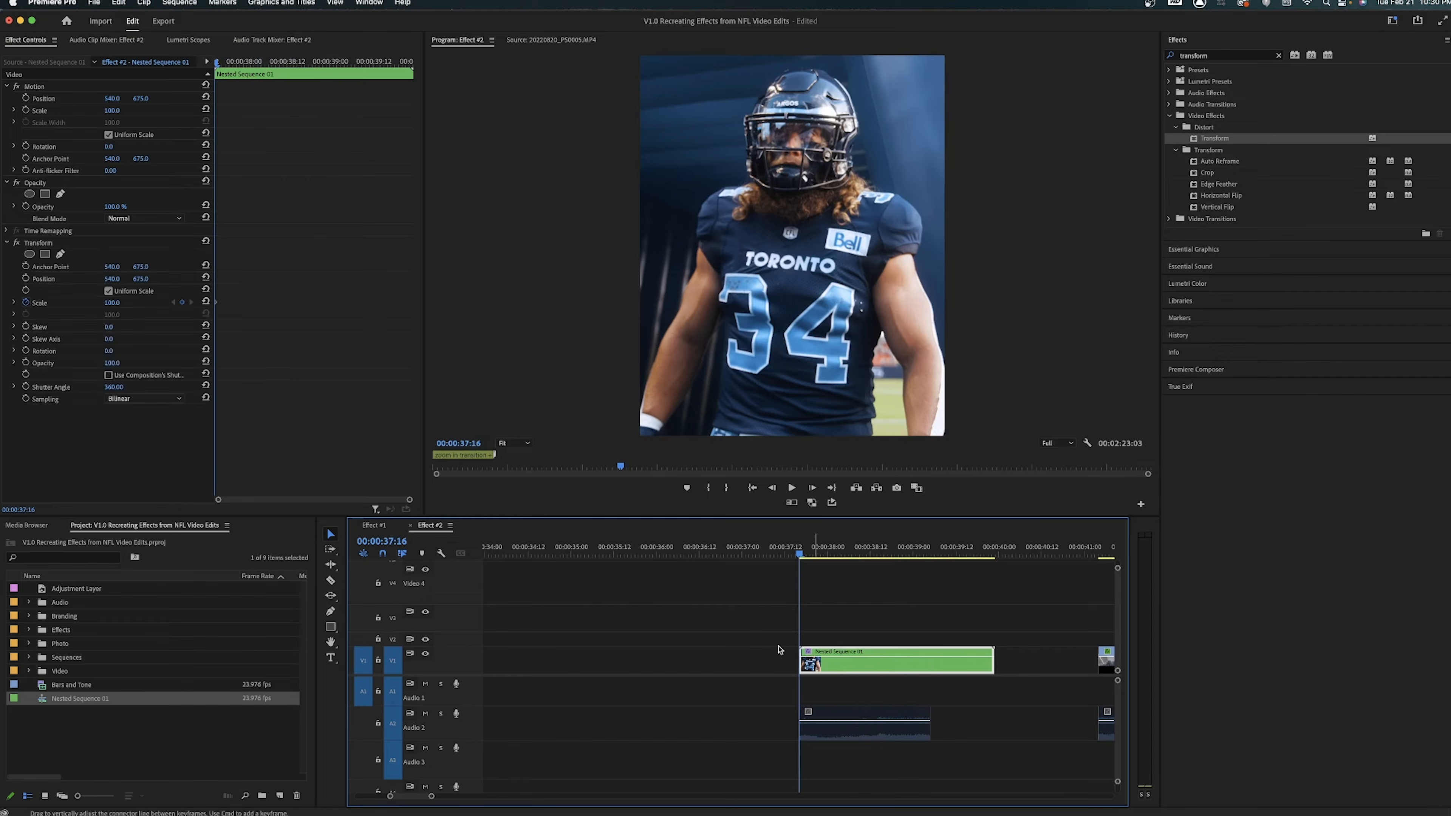
Step: Add a Transform Scale keyframe of 130 to the nested sequence at 00:00:39:08
left_click(359, 61)
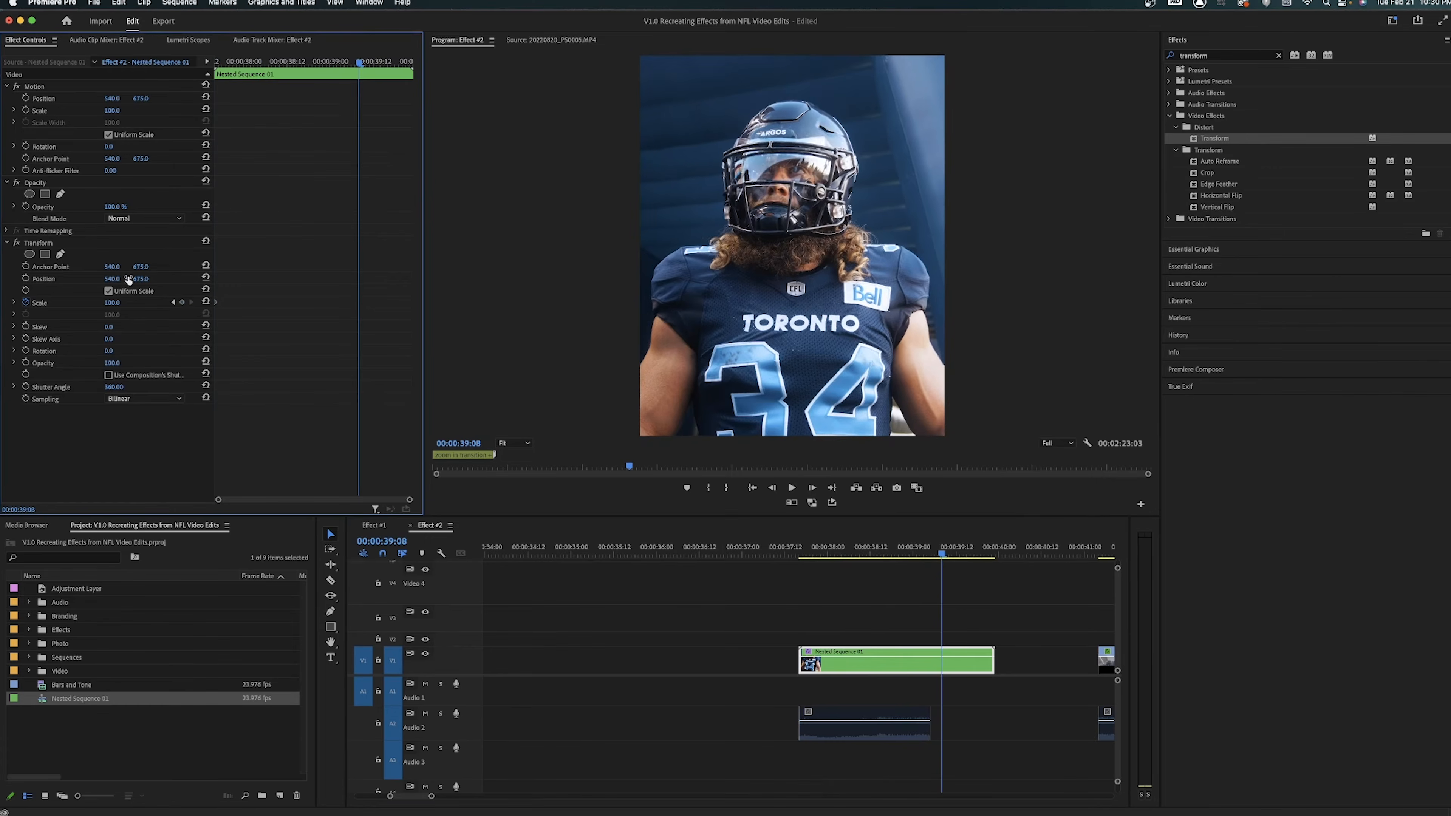
mouse_move(112, 302)
left_mouse_down()
mouse_move(137, 302)
mouse_move(119, 303)
left_mouse_up()
type("130")
key("Return")
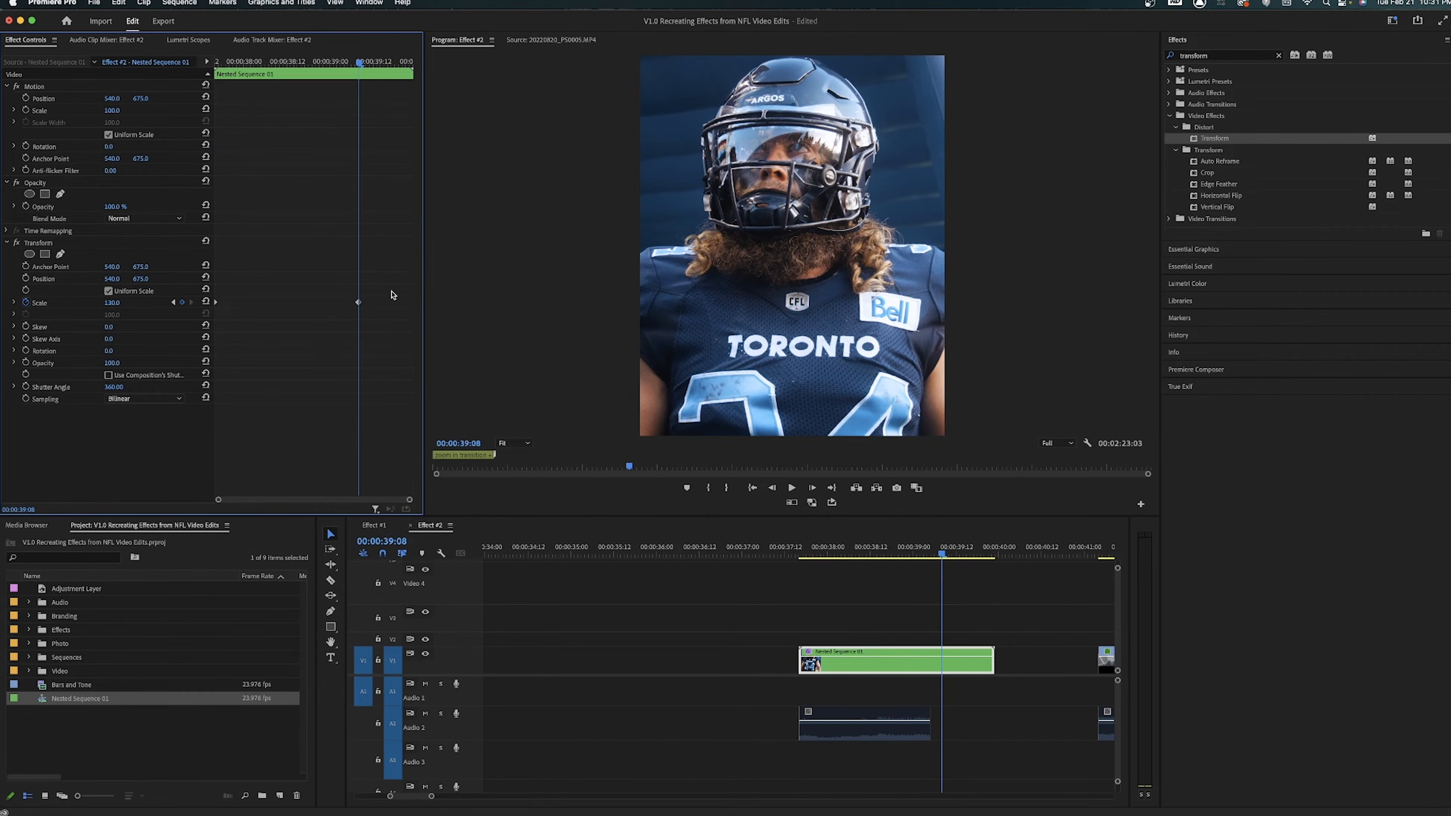
Step: Apply Ease In and Ease Out to the Transform Scale keyframes, move the second one to the nested sequence's end and play it back
right_click(357, 307)
left_click(386, 479)
right_click(359, 307)
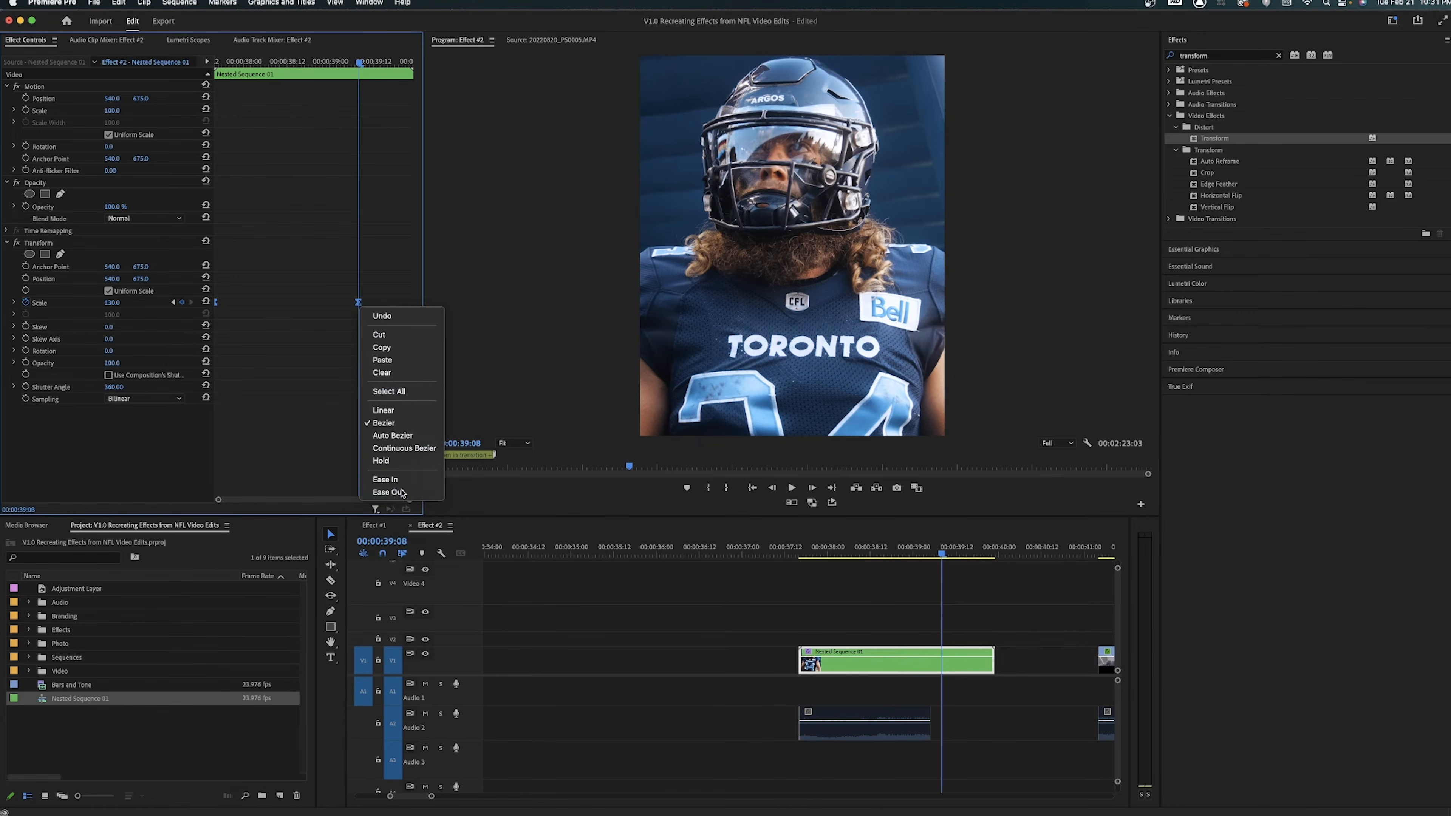
left_click(400, 493)
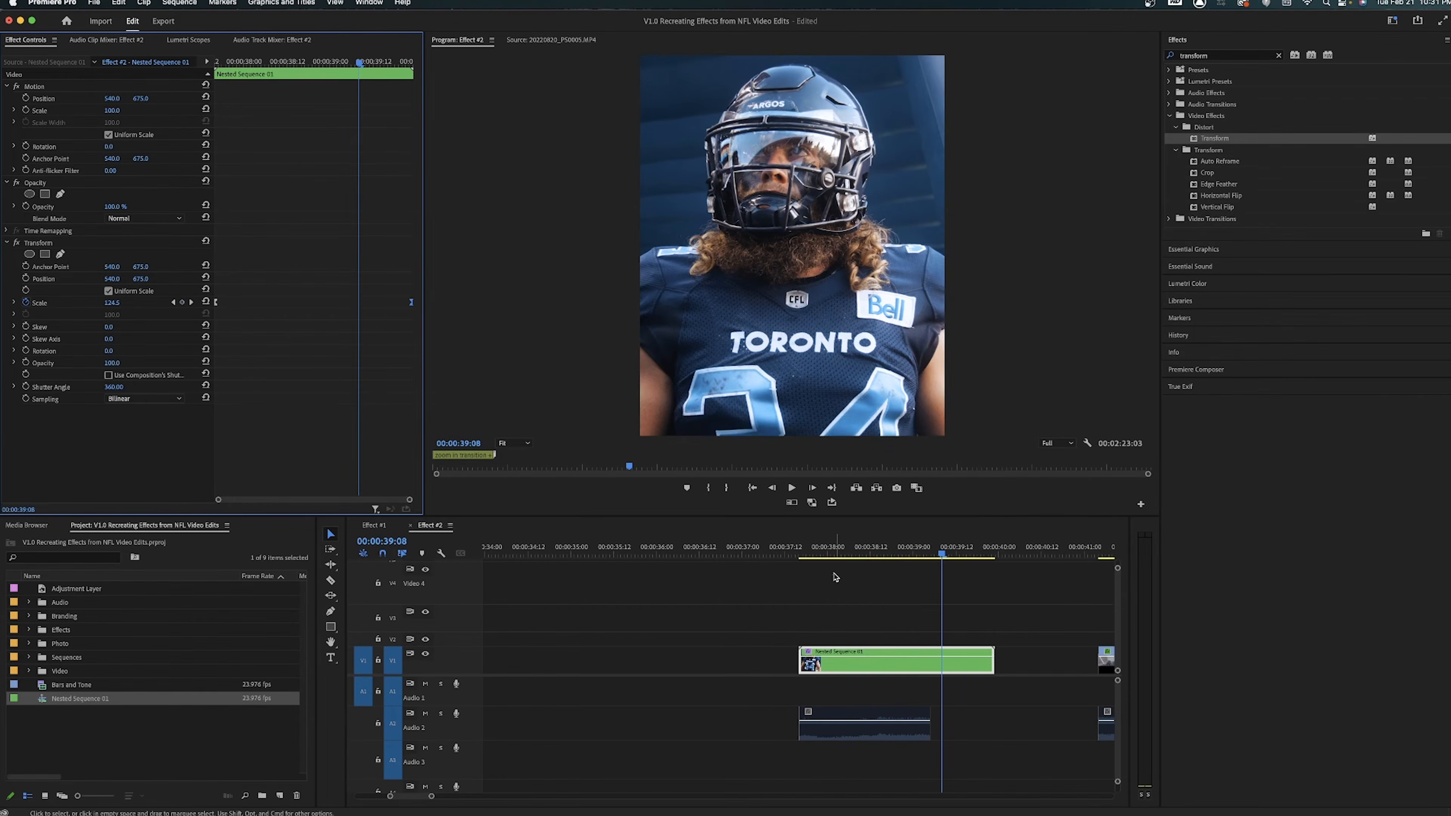
left_click(777, 557)
key("space")
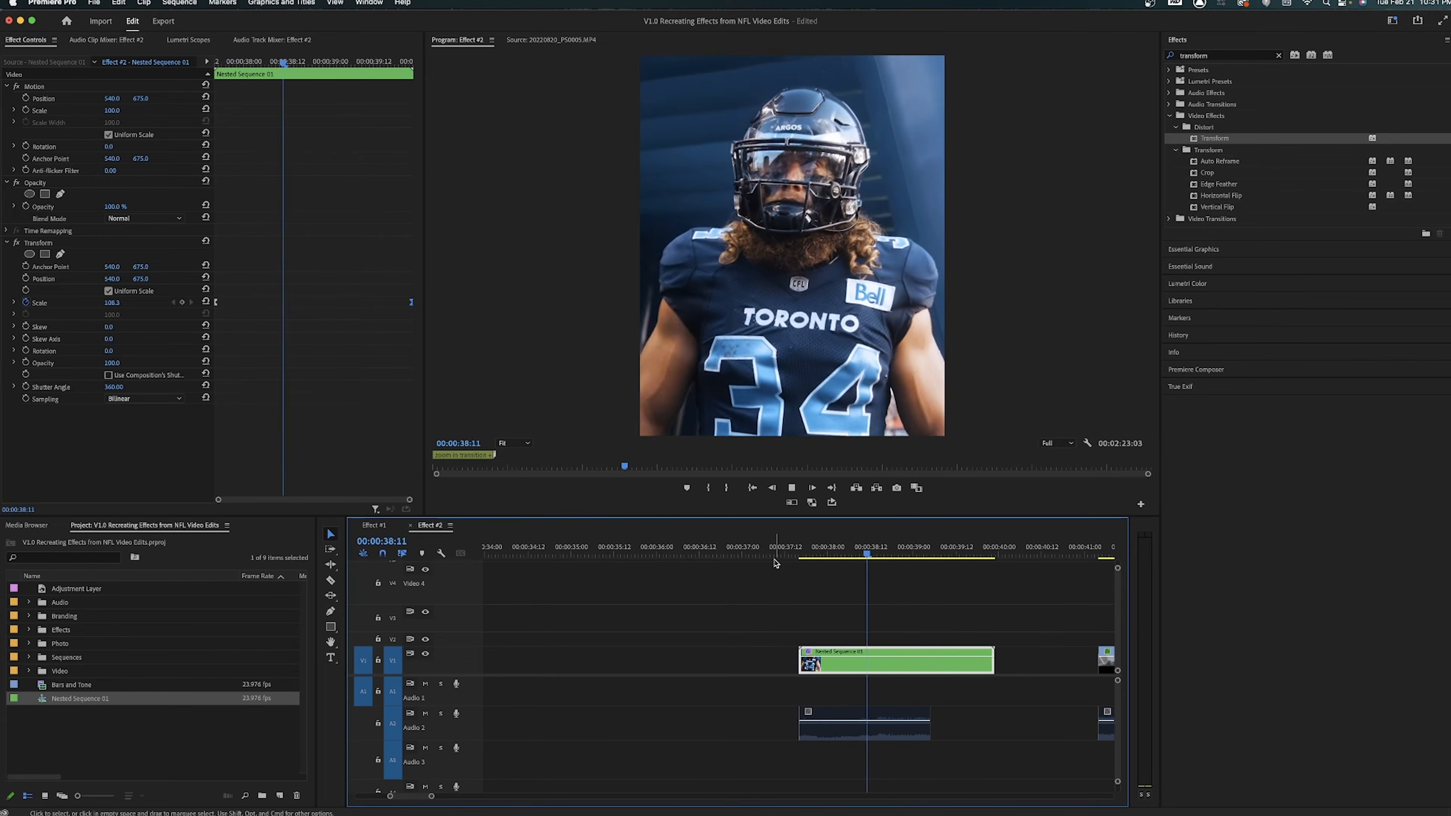
Step: Raise the nested sequence's second Transform Scale keyframe to 147 and move it earlier to 00:00:38:07
left_click(422, 240)
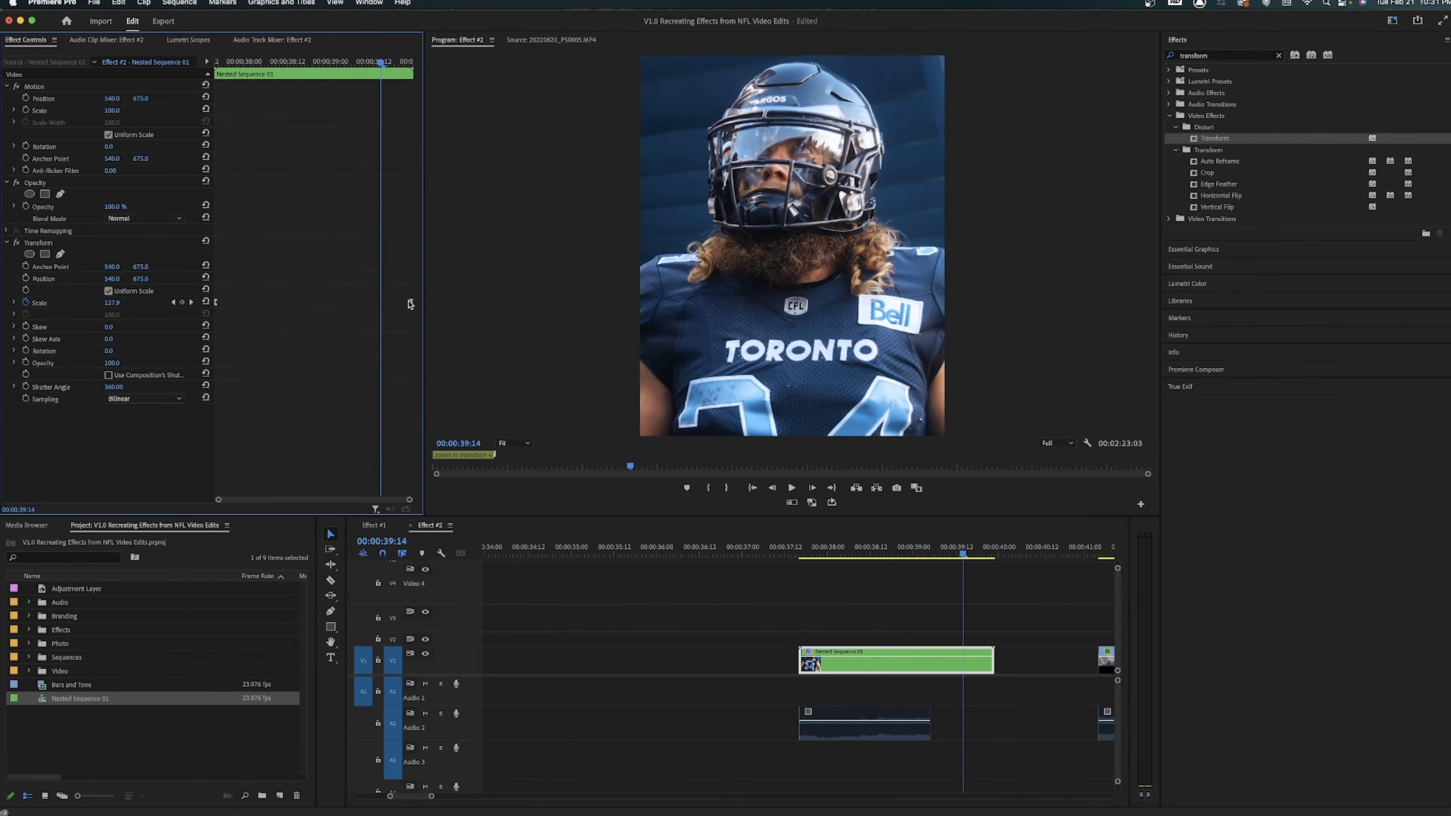
left_click_drag(406, 303, 384, 302)
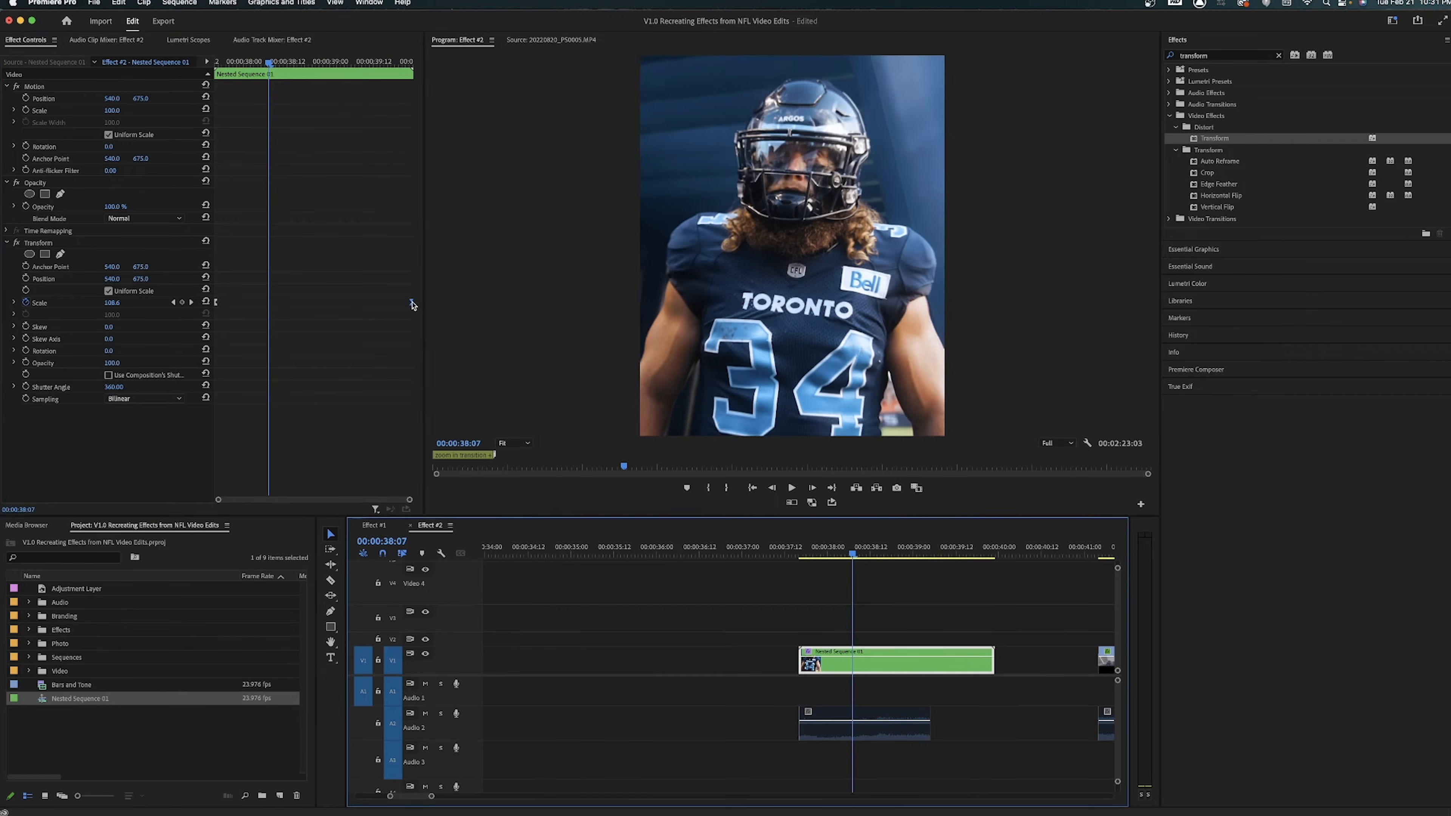
left_click_drag(412, 303, 269, 302)
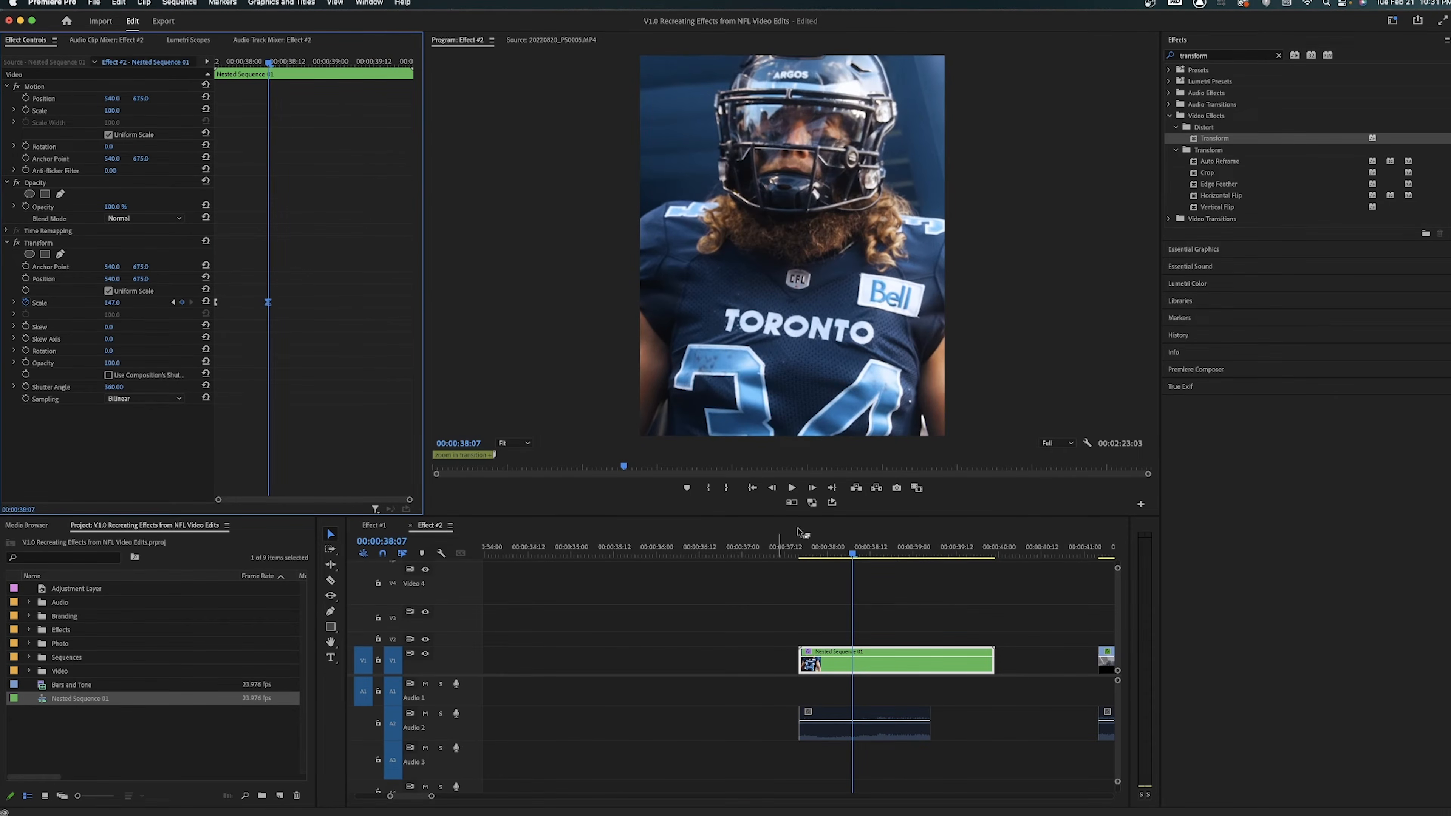
Step: Try cutting the nested sequence at 00:00:38:07 and playing its first piece from an earlier timeline position, and undo the edits
left_click(843, 653)
key("w")
left_click(796, 547)
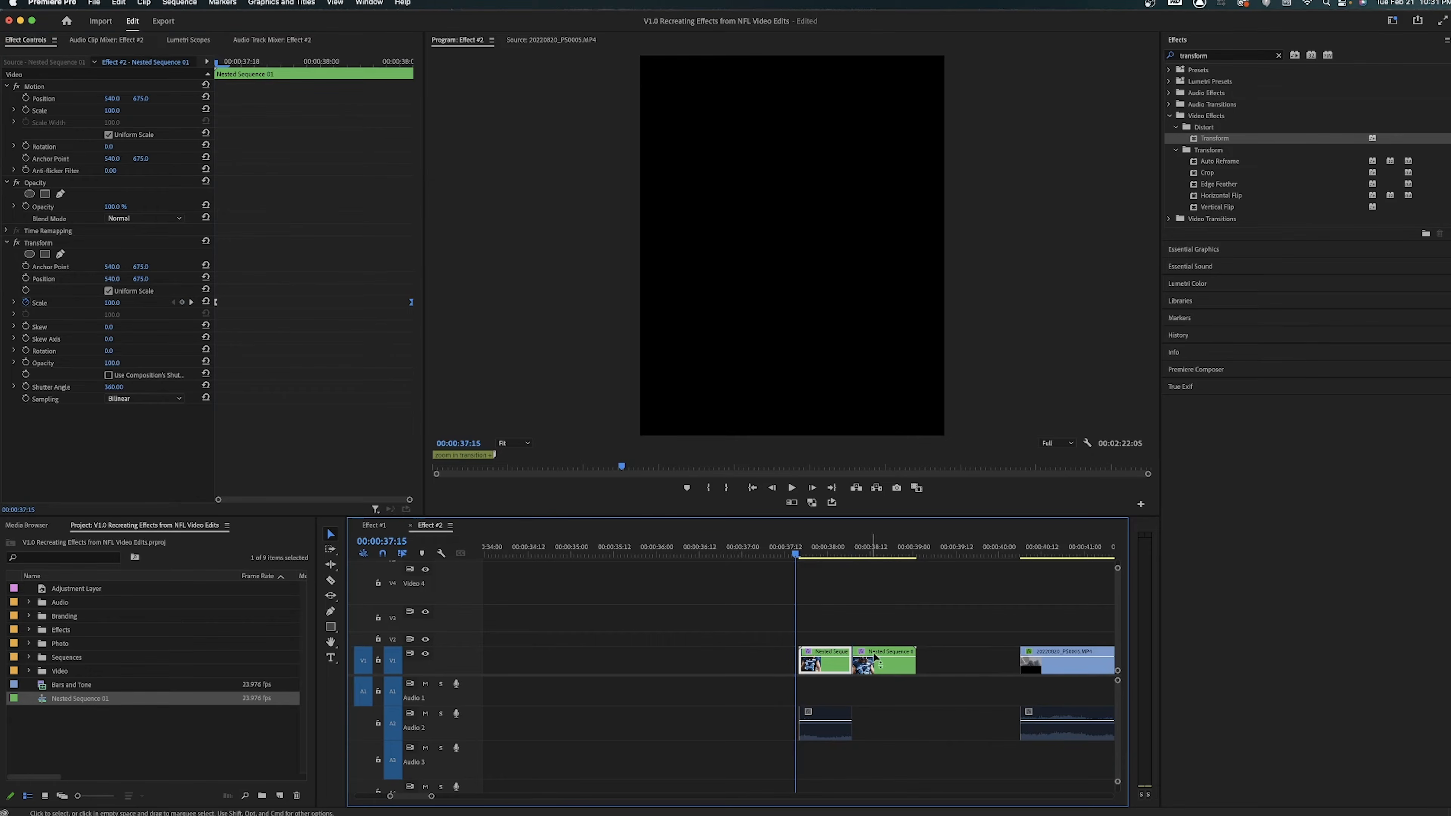
left_click(817, 547)
left_click_drag(788, 615, 824, 727)
left_click_drag(814, 658, 689, 656)
left_click(662, 547)
left_click(722, 603)
key("space")
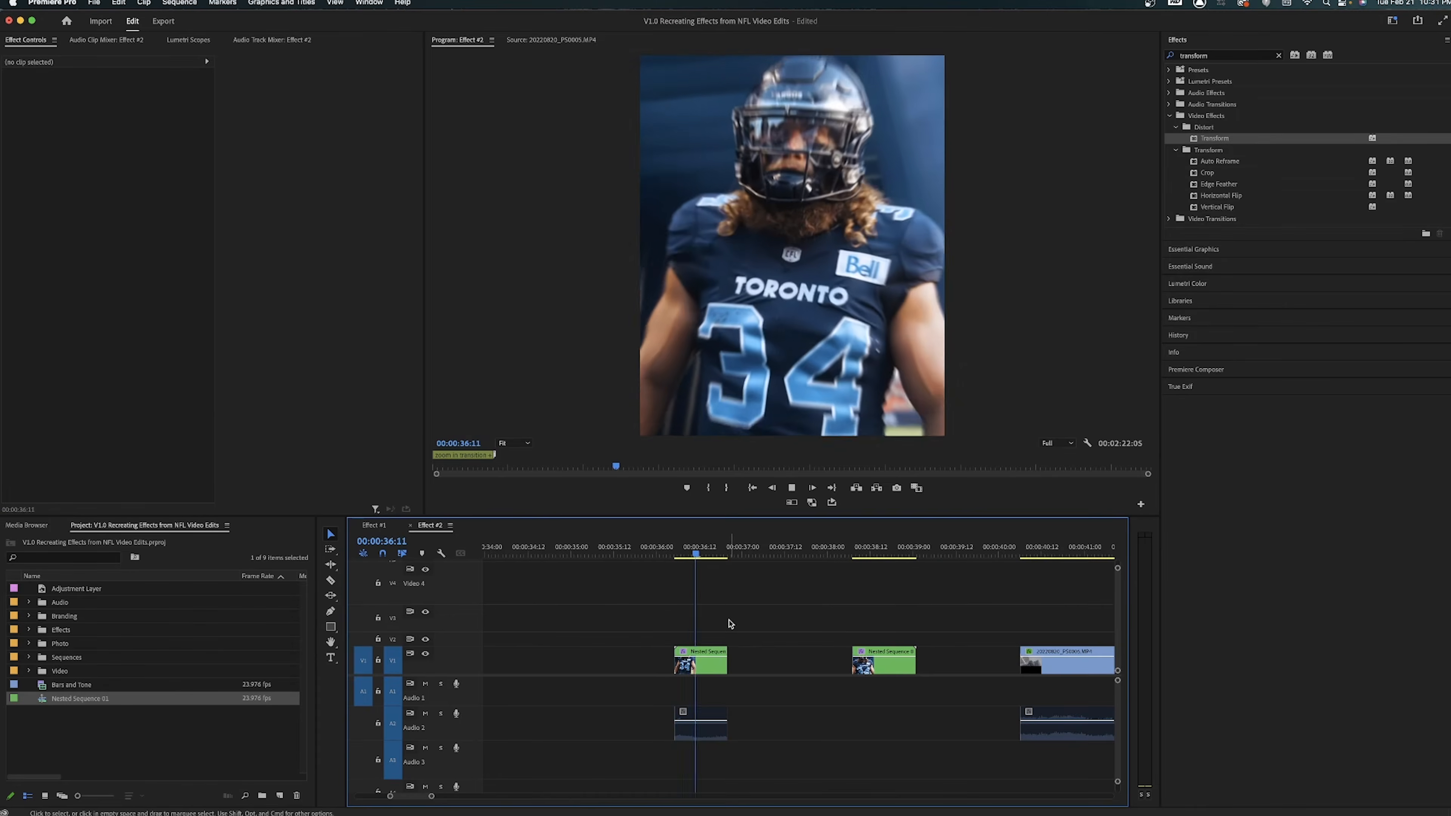
left_click_drag(671, 552, 702, 557)
key("super+z")
key("super+z")
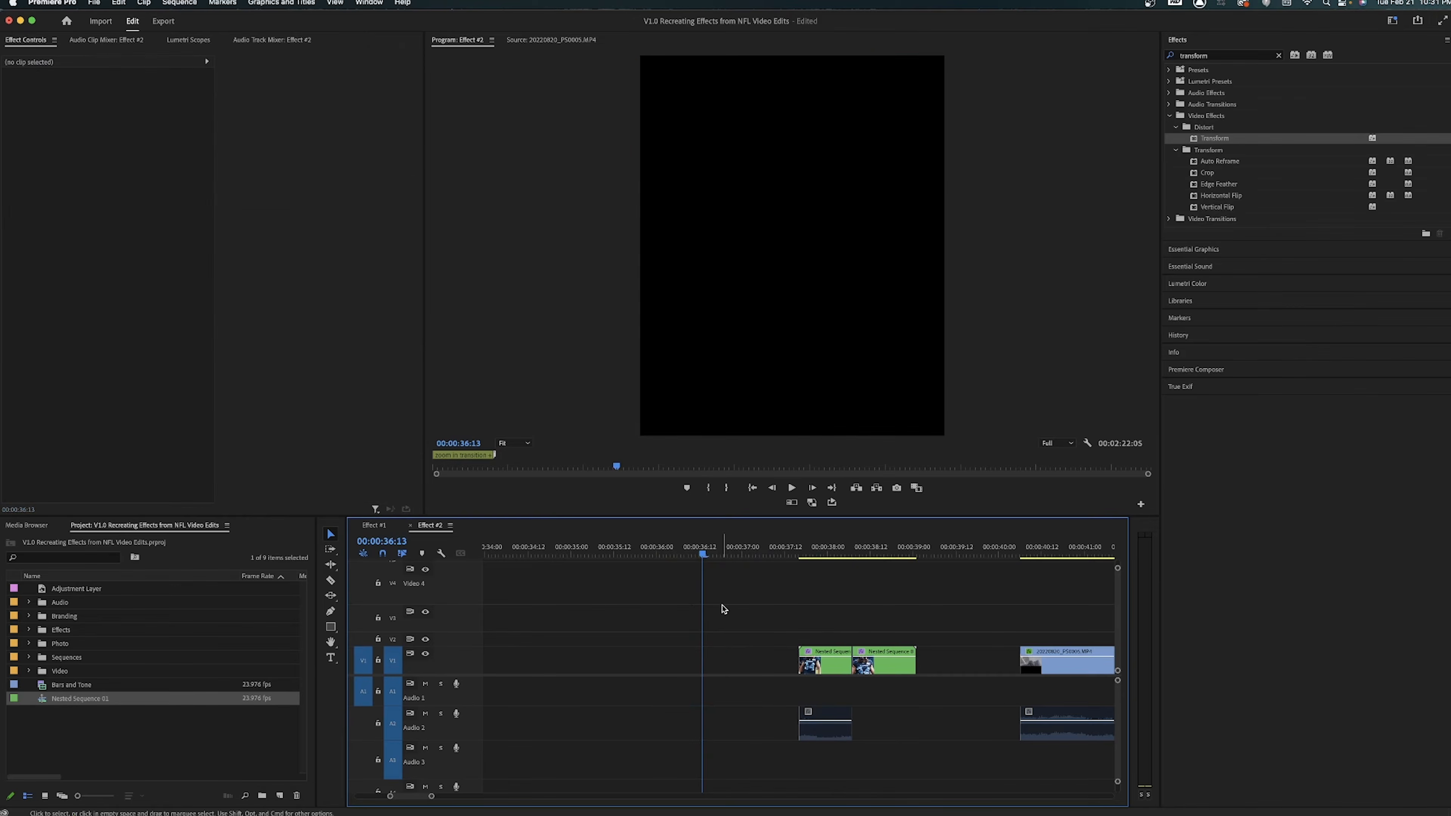
Step: Move the nested sequence's second Transform Scale keyframe to about 00:00:39:01 and play back the zoom
left_click(824, 557)
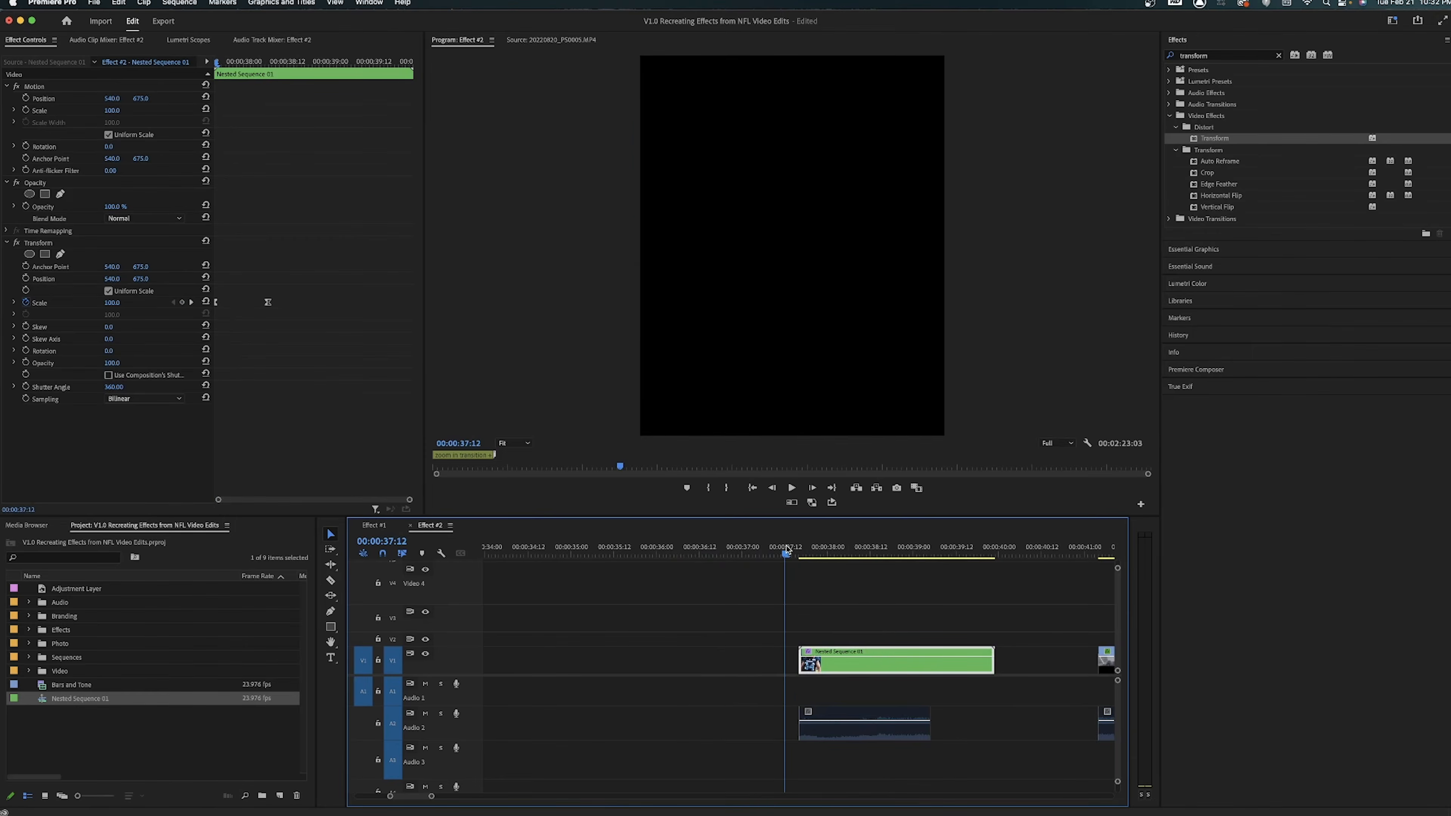
key("space")
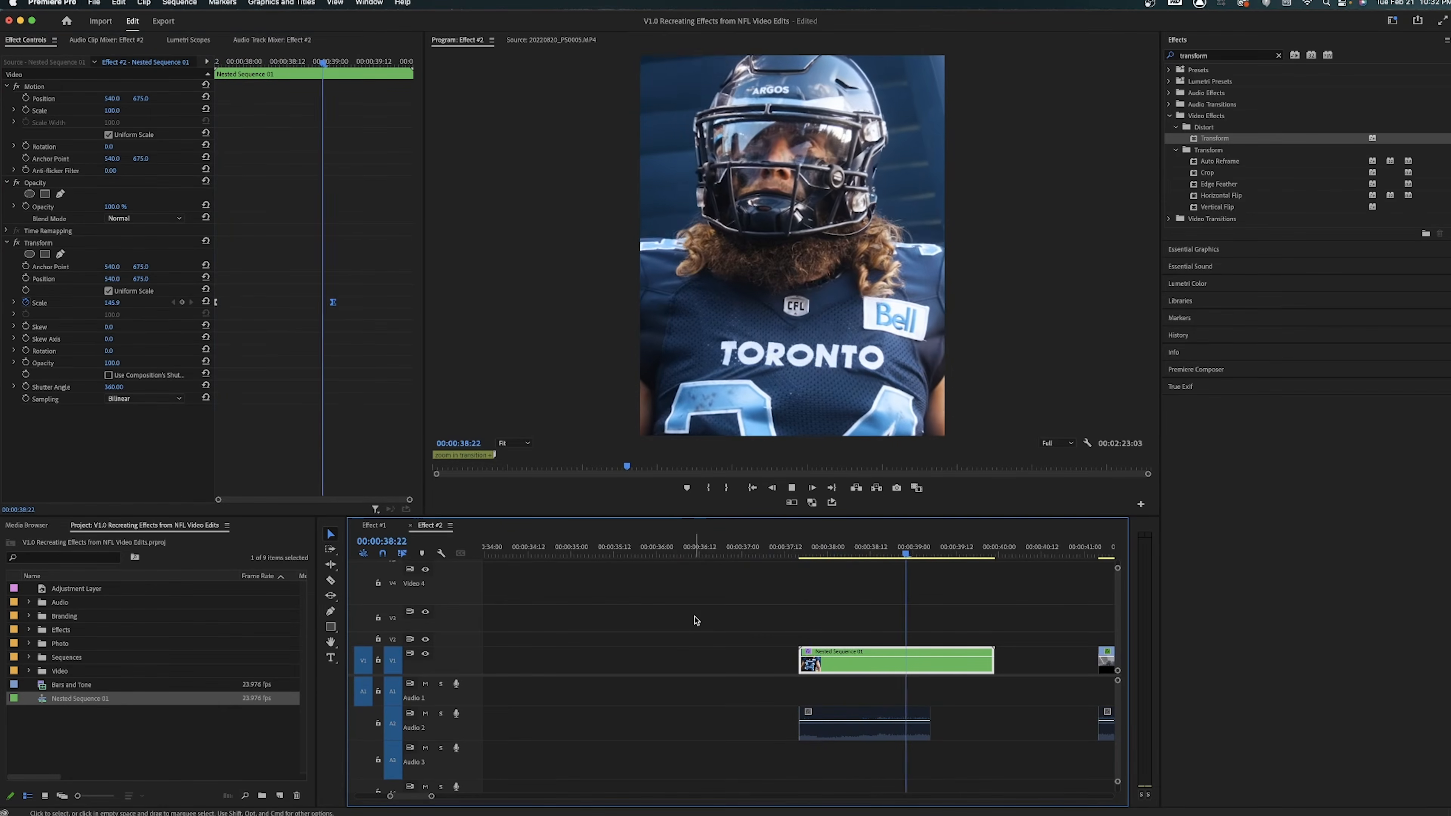
key("space")
Step: Move the next player clip's video directly against the end of the first nested sequence and play across the cut
left_click(924, 628)
key("minus")
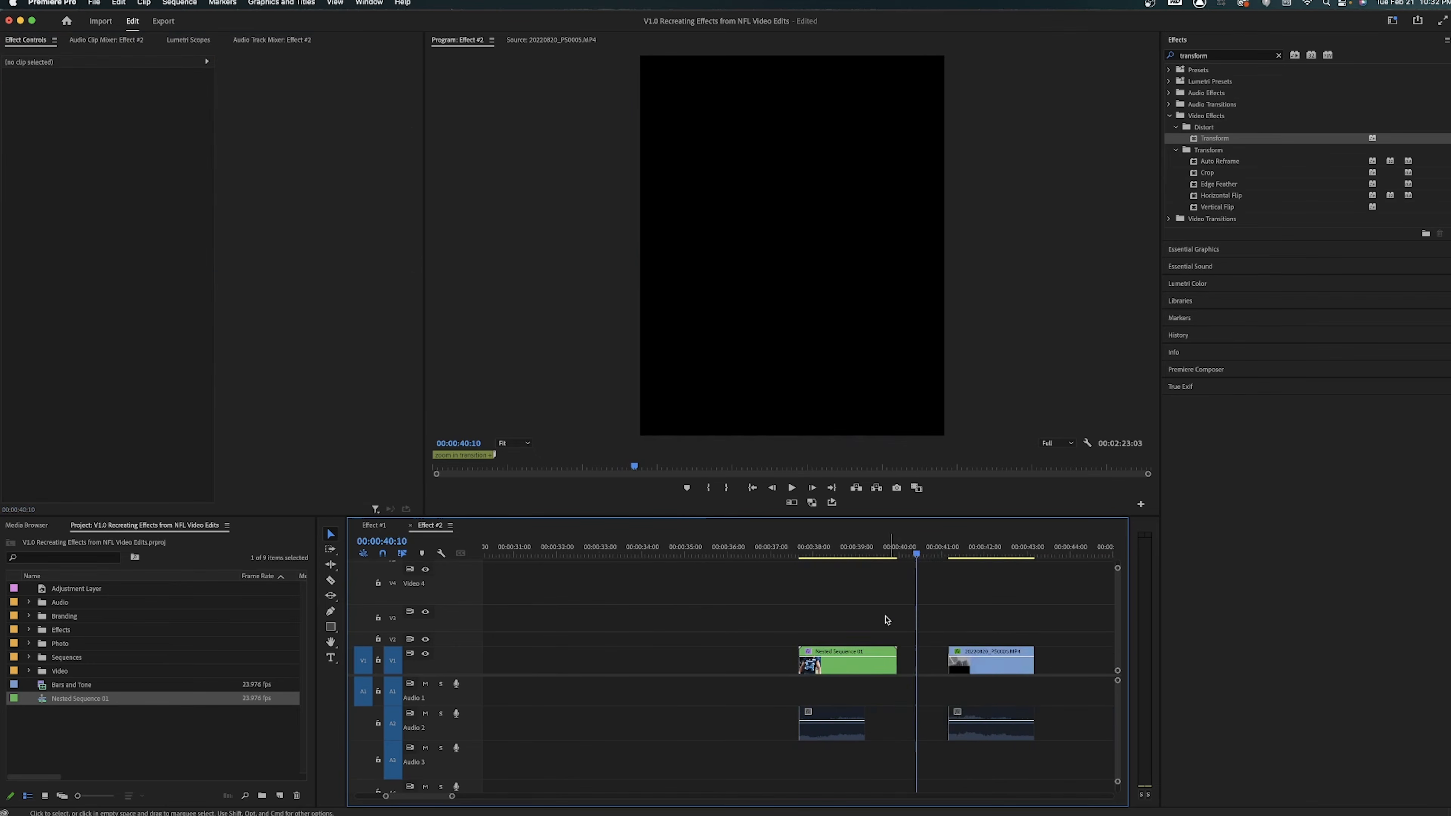
key("equal")
left_click(870, 553)
left_click(901, 671)
left_click_drag(900, 671, 801, 671)
left_click(765, 557)
key("space")
key("space")
scroll(907, 595, "left", 1)
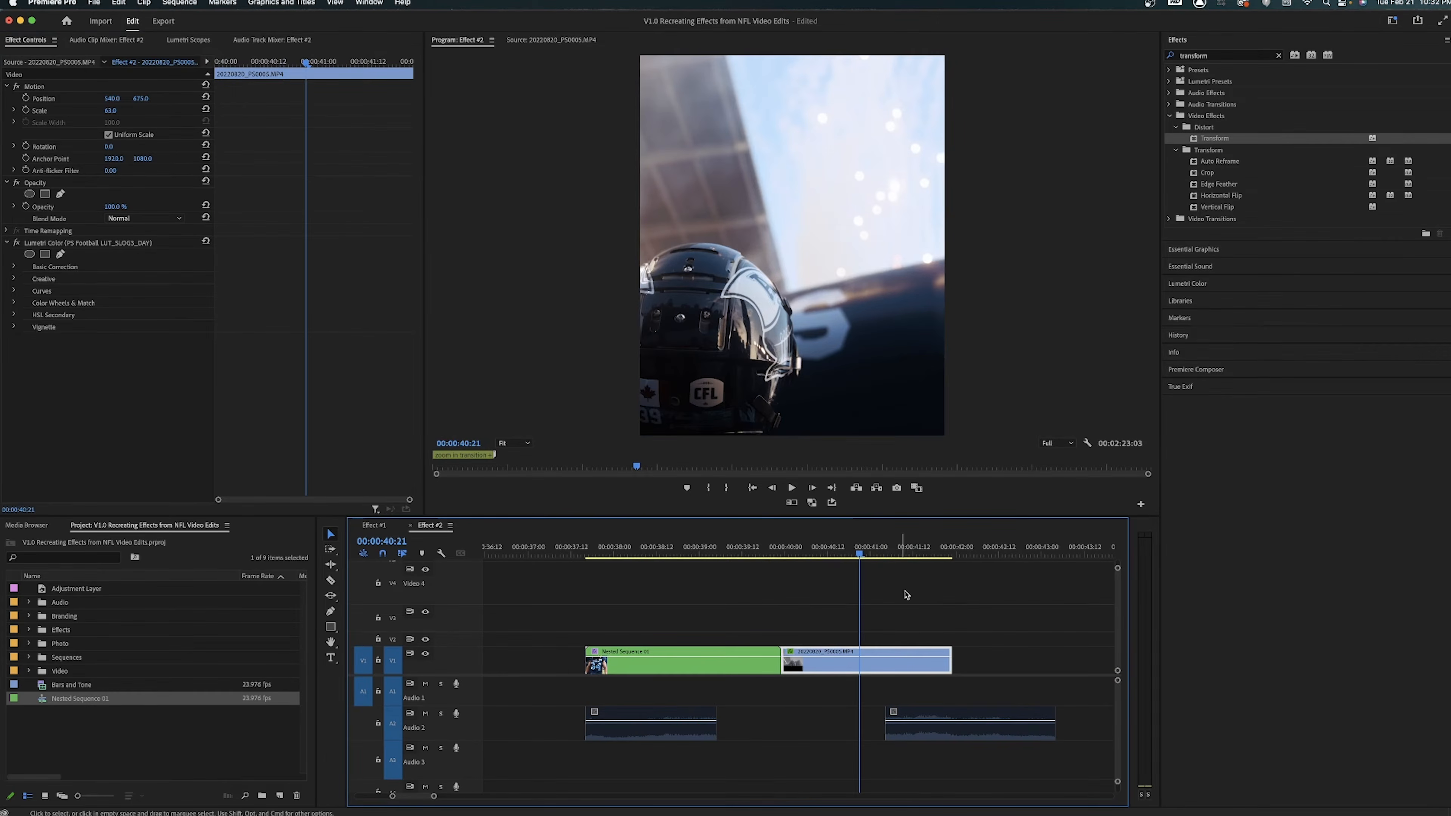
Step: Nest the second player clip and apply the Transform effect to the new nested sequence
right_click(864, 672)
left_click(894, 518)
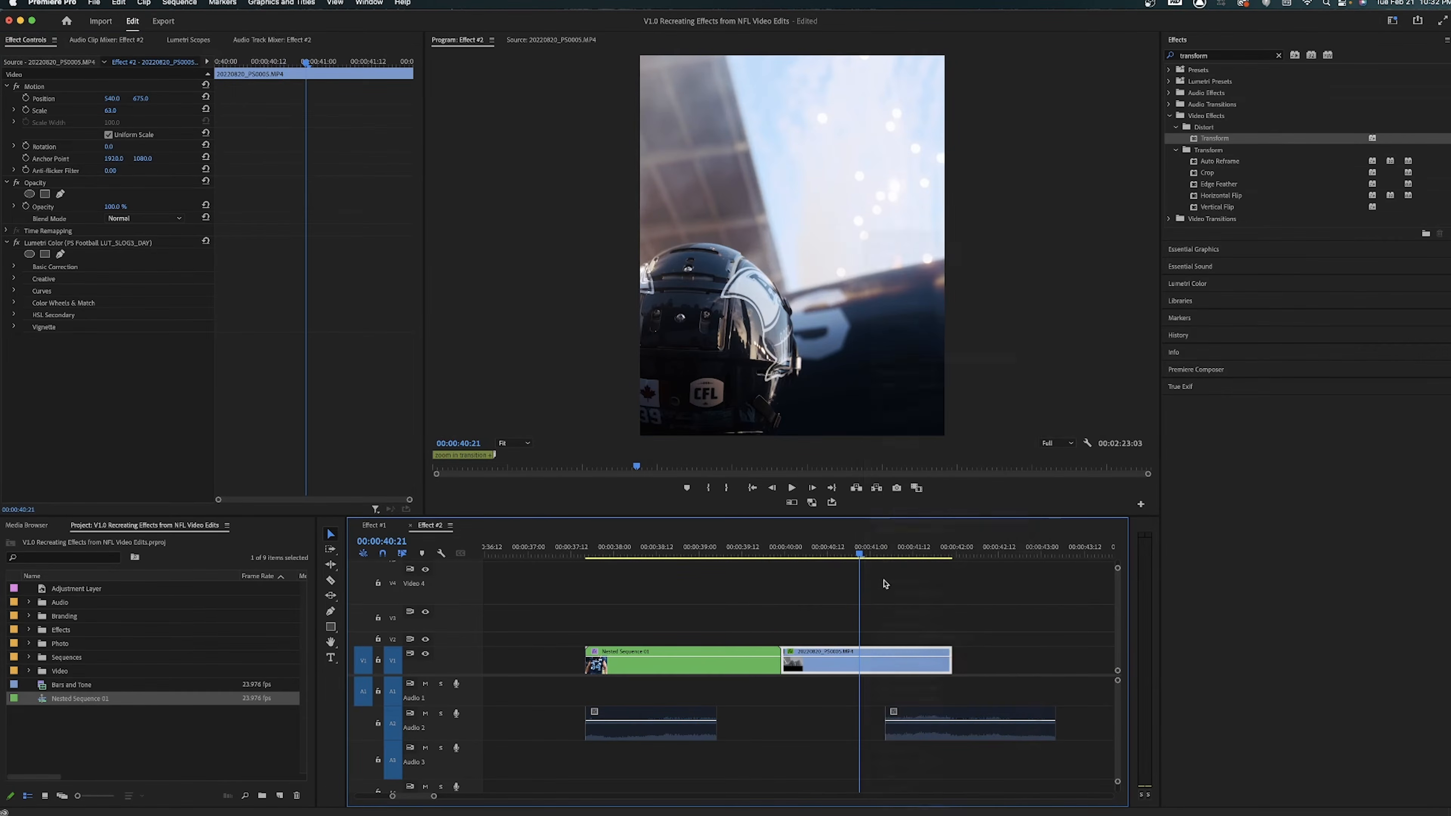
left_click_drag(1214, 138, 854, 670)
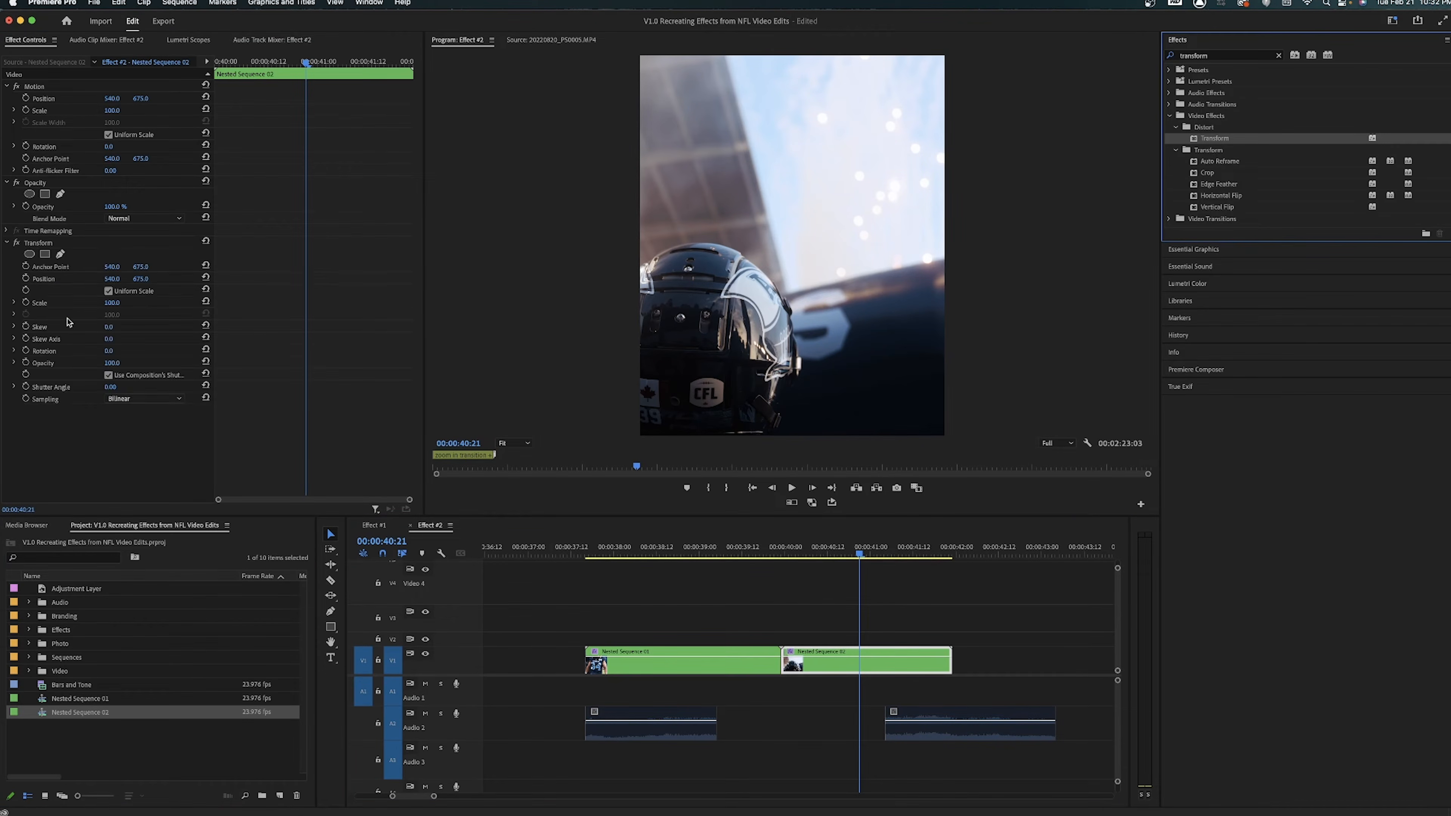
Step: With the Transform shutter angle at 360, keyframe the second nested sequence's Scale from its first frame to 130 at 00:00:40:21
left_click(23, 306)
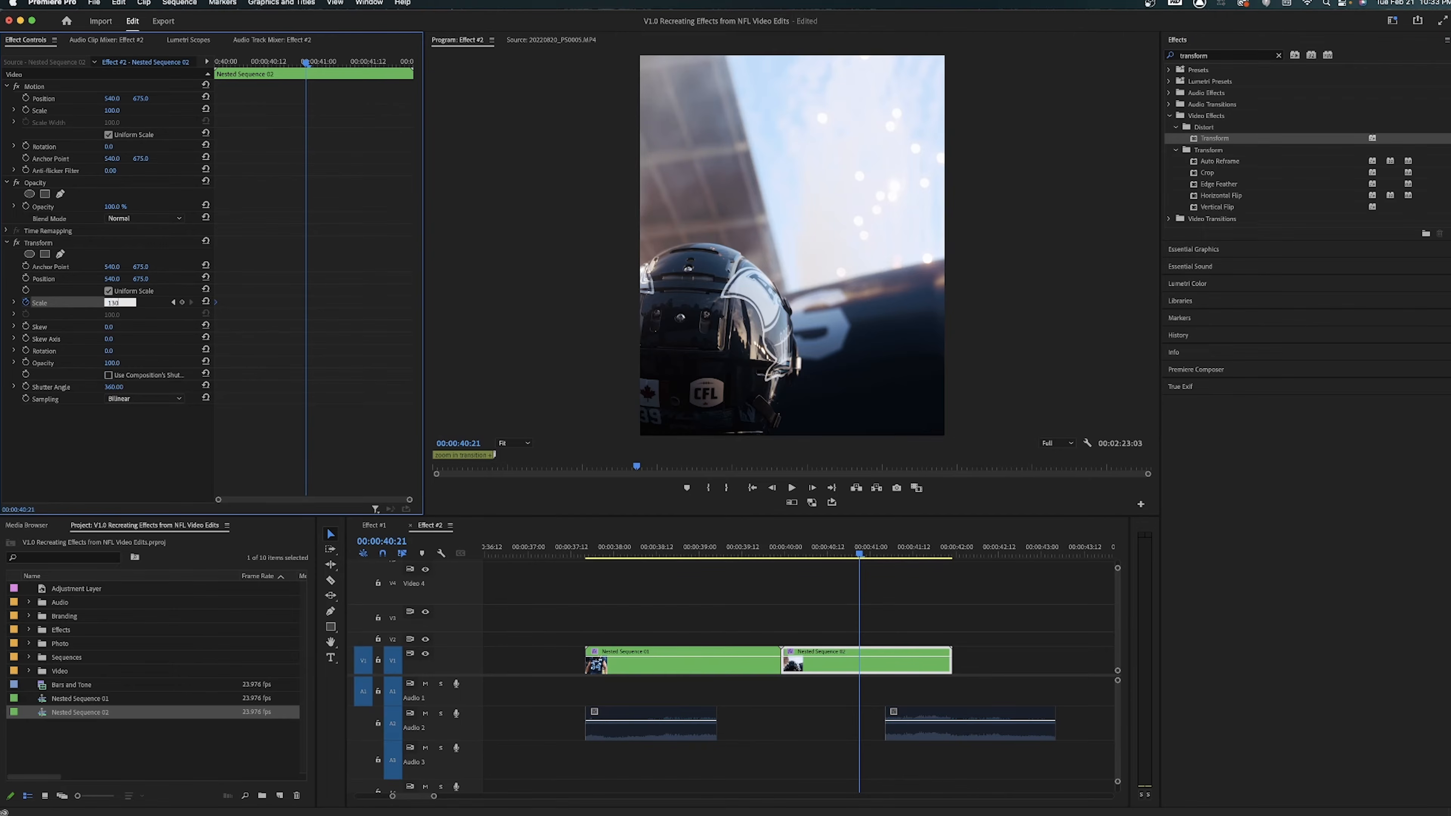
type("130")
key("Return")
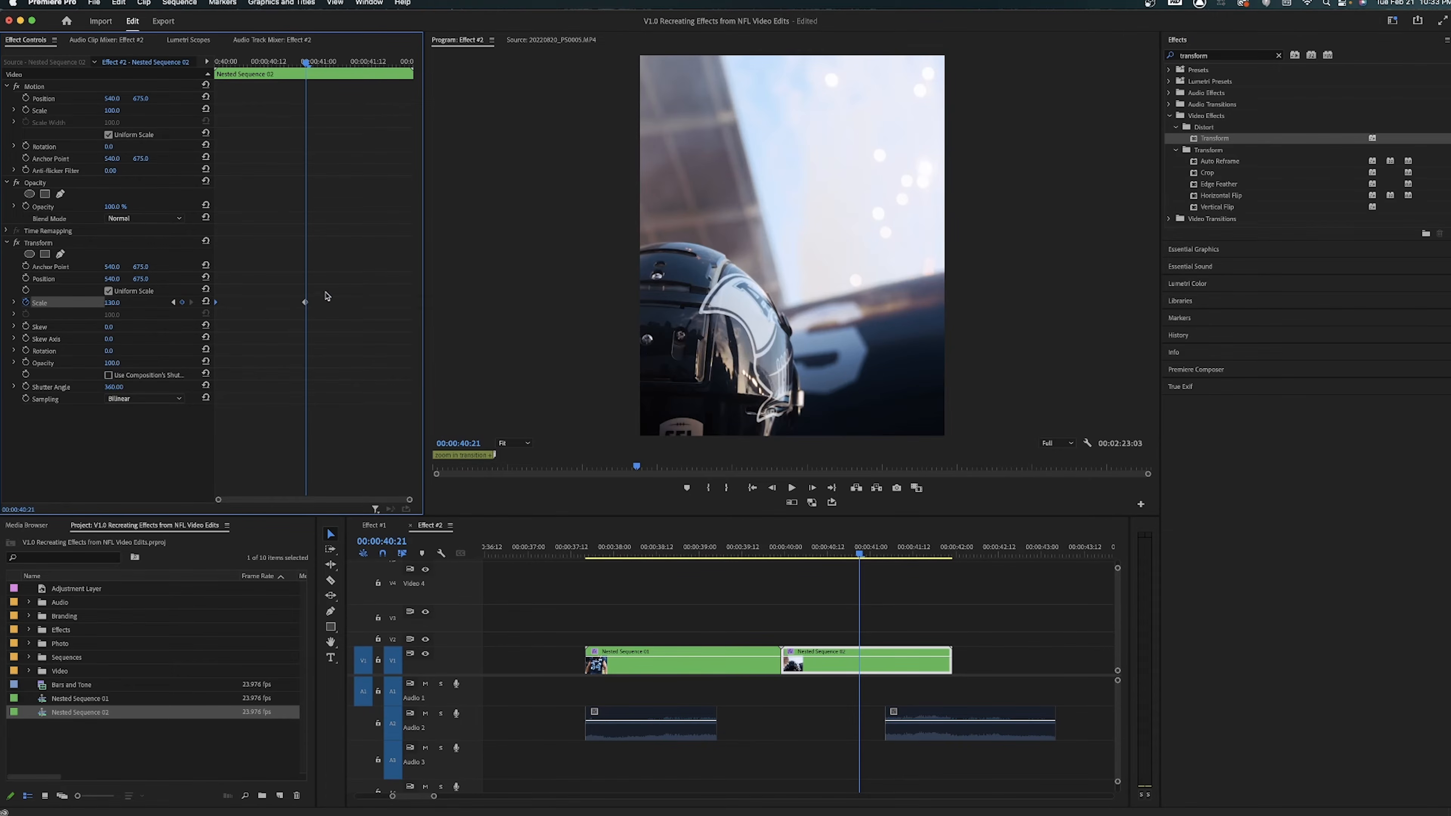
Step: Apply Ease In and Ease Out to the Scale keyframe at 00:00:40:21 and play back both nested sequences
right_click(305, 305)
left_click(331, 478)
right_click(307, 306)
left_click(335, 491)
left_click(580, 543)
key("space")
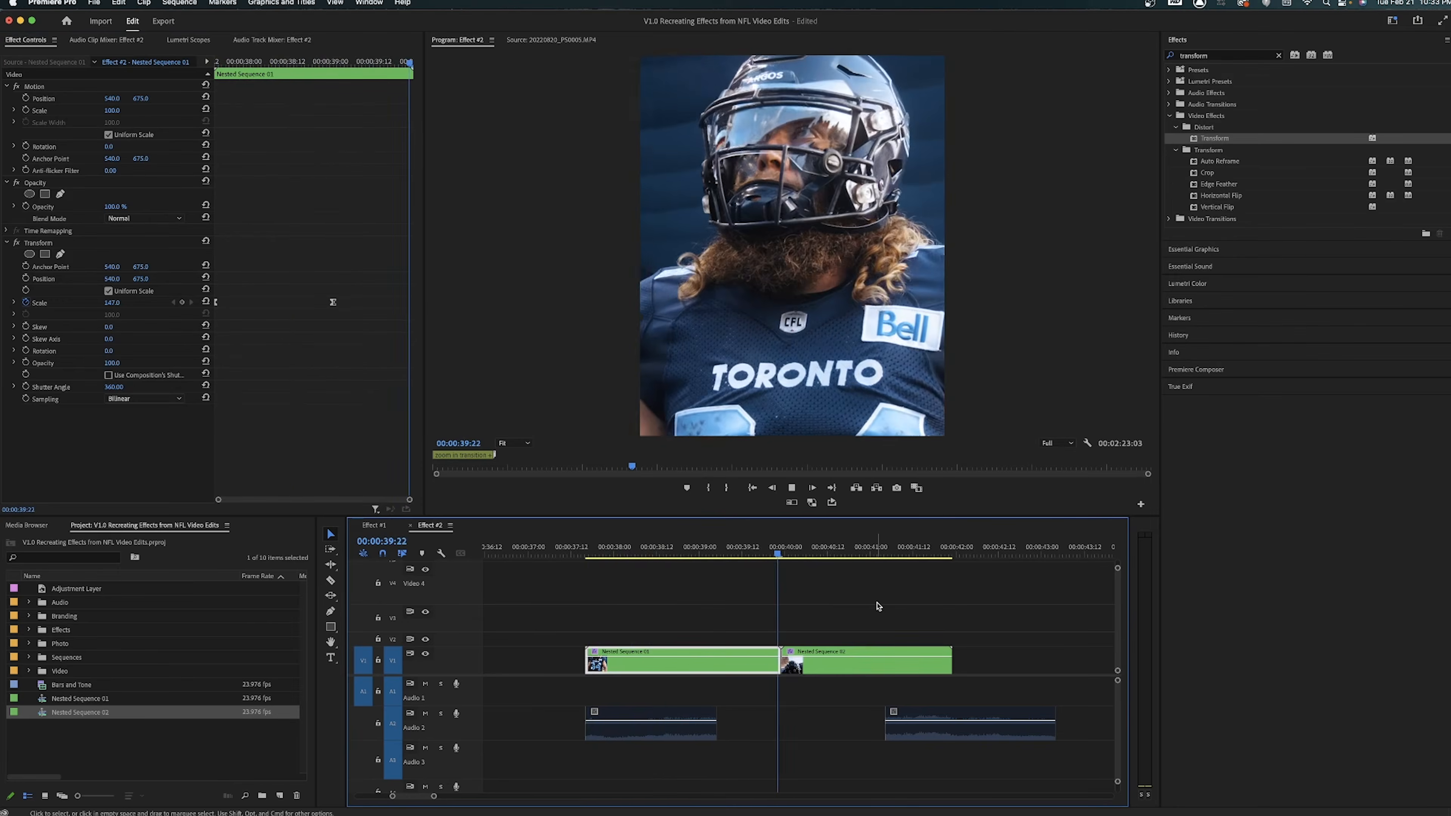
key("space")
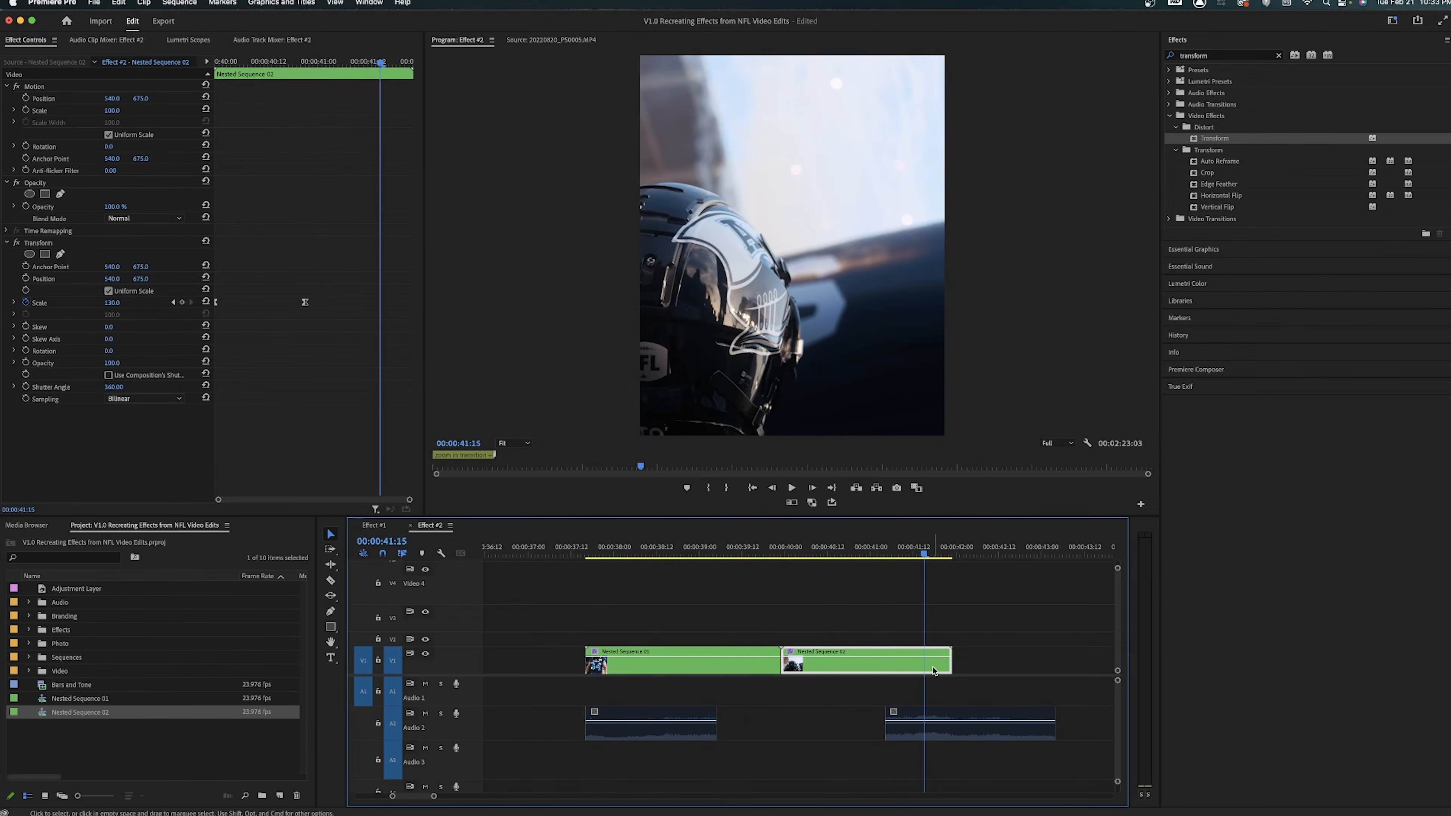
Step: Add a Transform Scale keyframe holding 130 to the second nested sequence at 00:00:41:18, five frames before its end
left_click(983, 616)
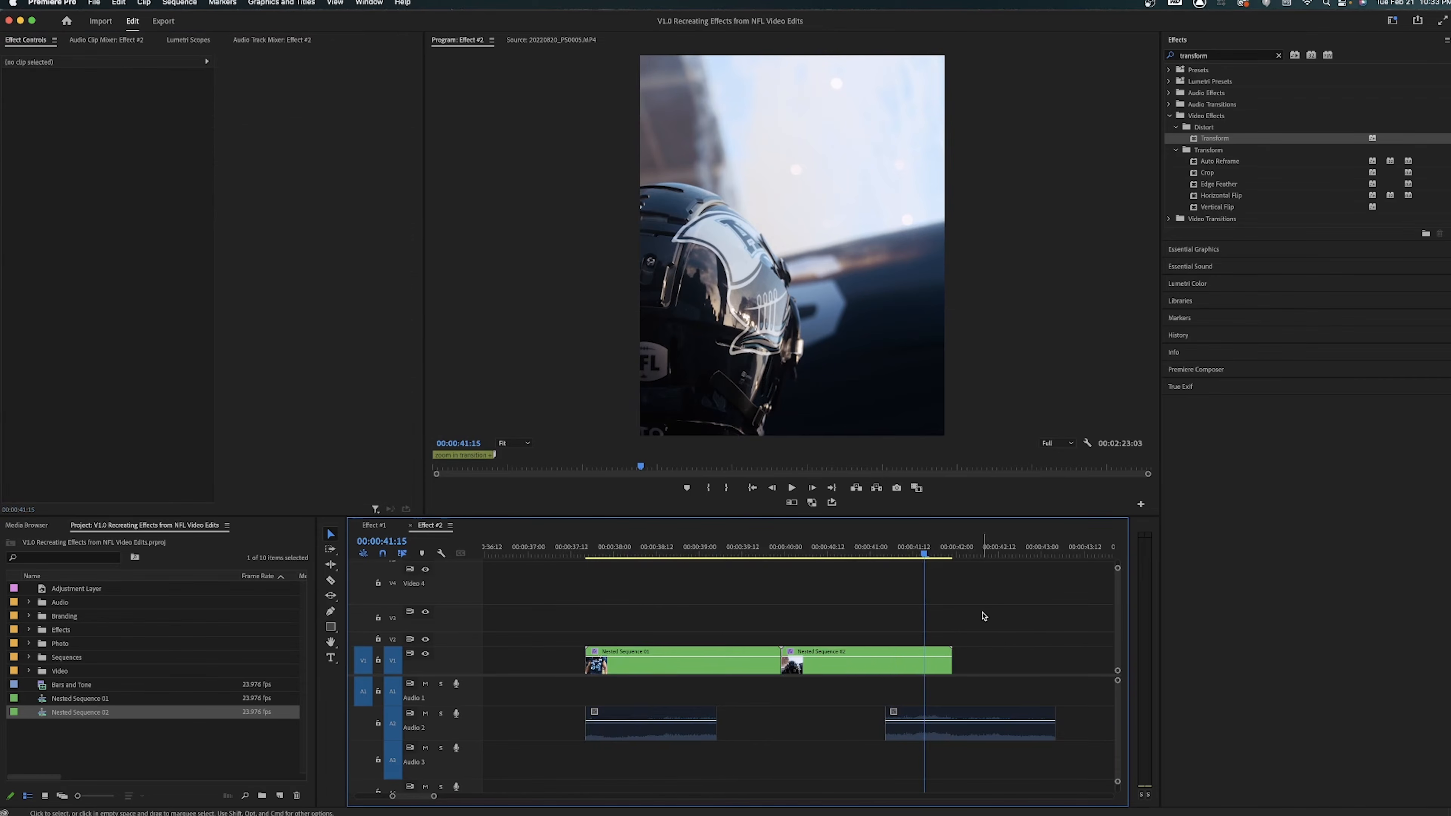
key("=")
left_click(823, 662)
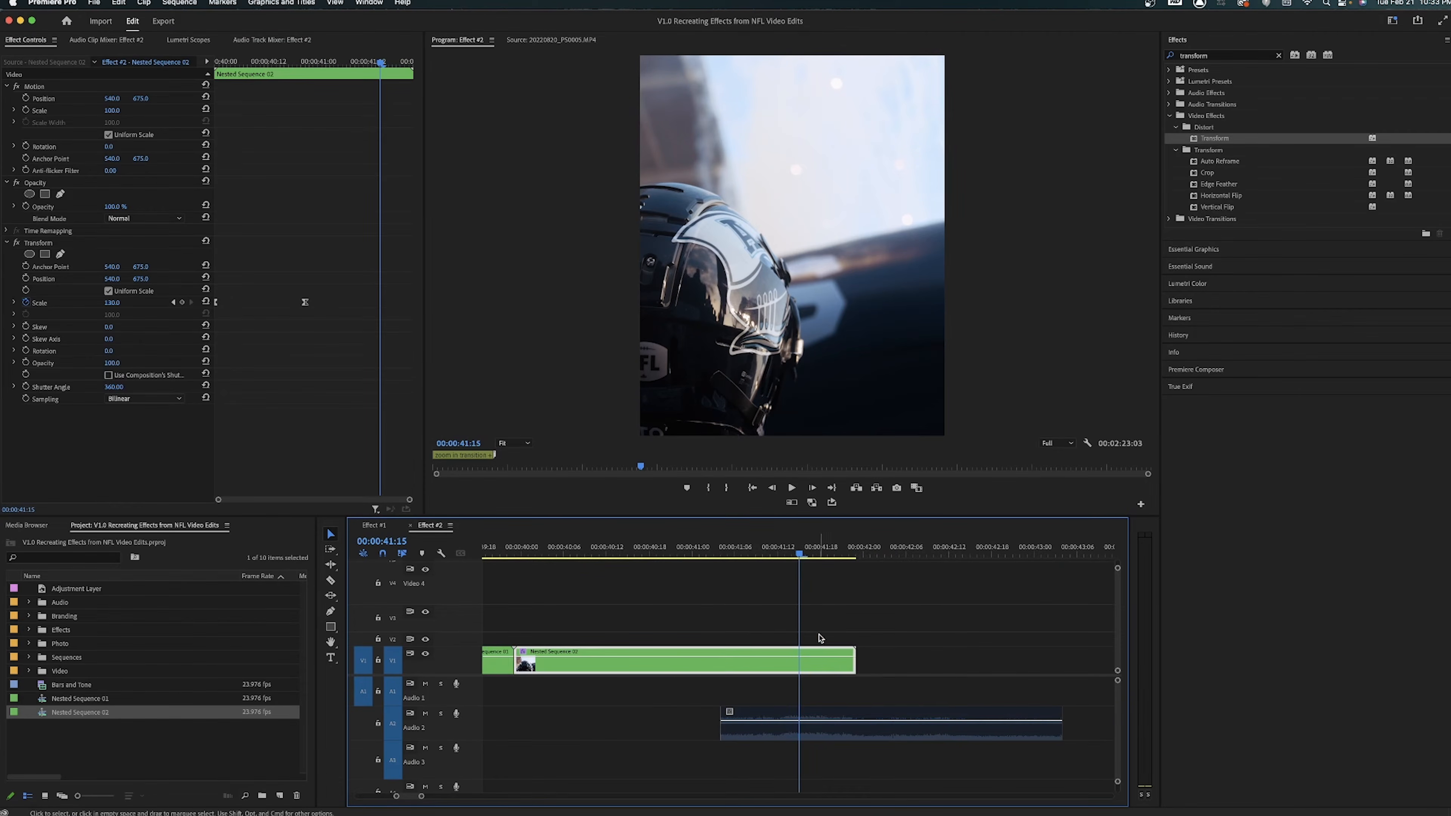
left_click_drag(800, 555, 807, 556)
key("=")
key("=")
left_click(921, 556)
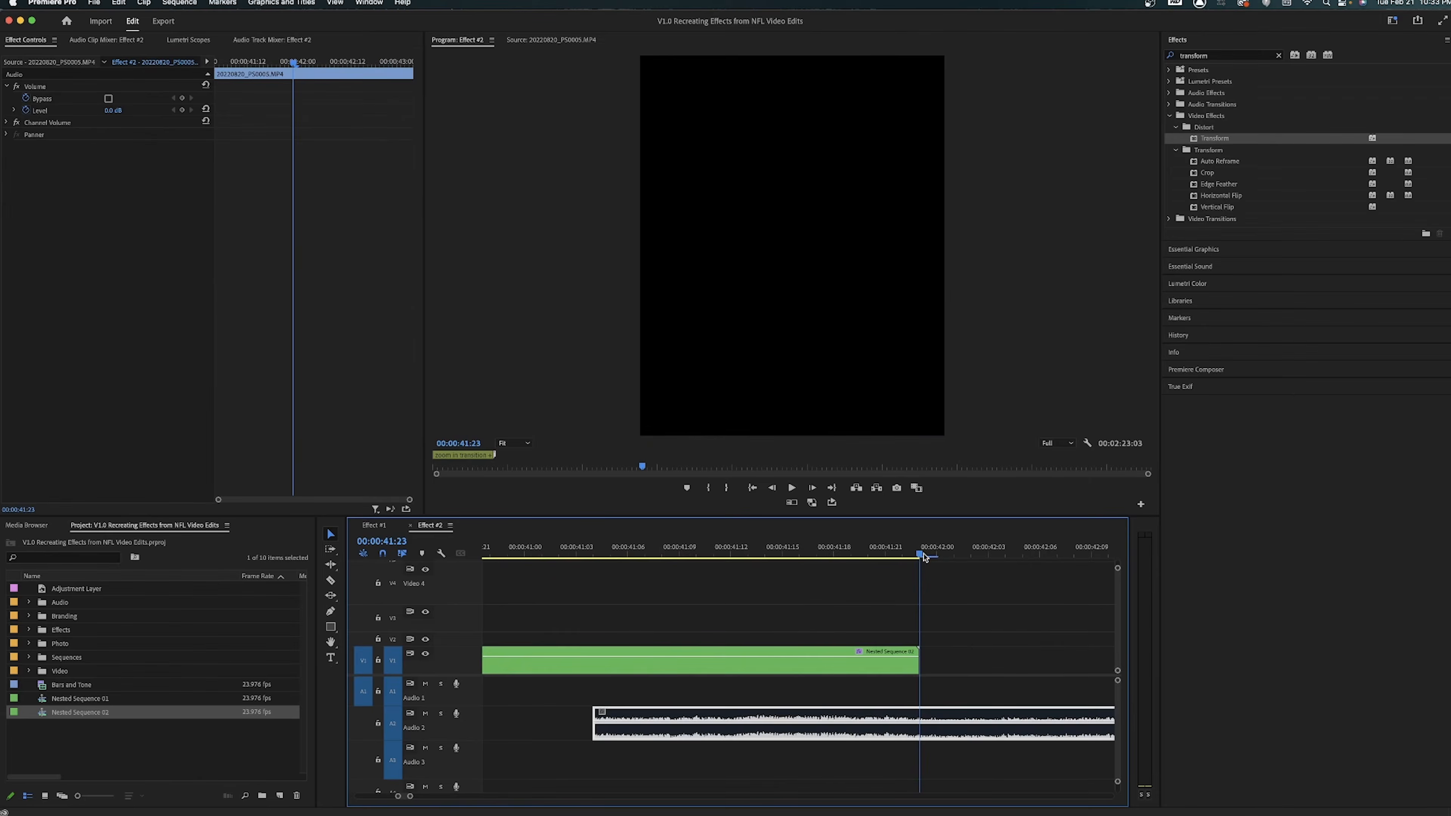
left_click(863, 659)
key("shift+Left")
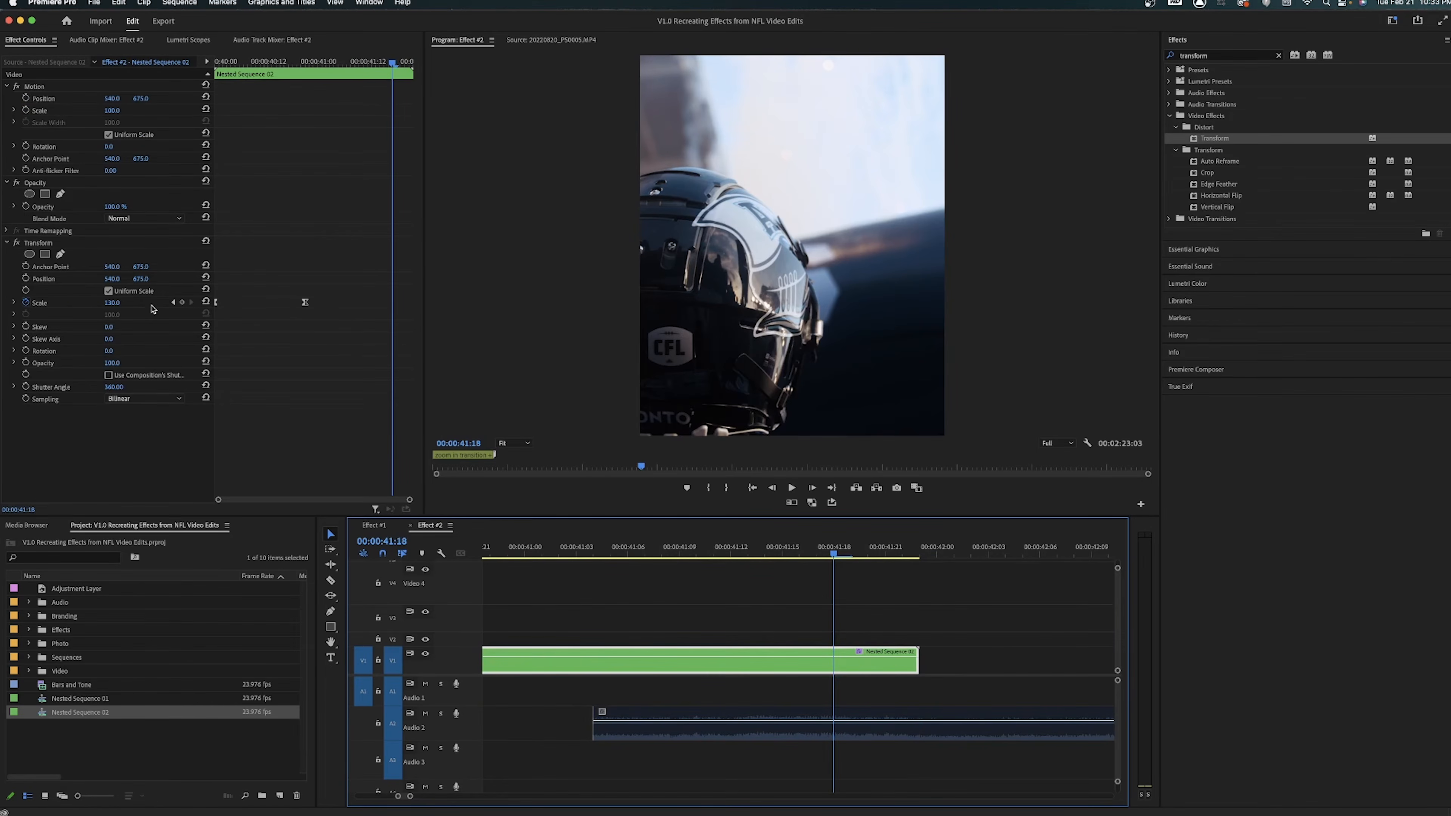
left_click(183, 304)
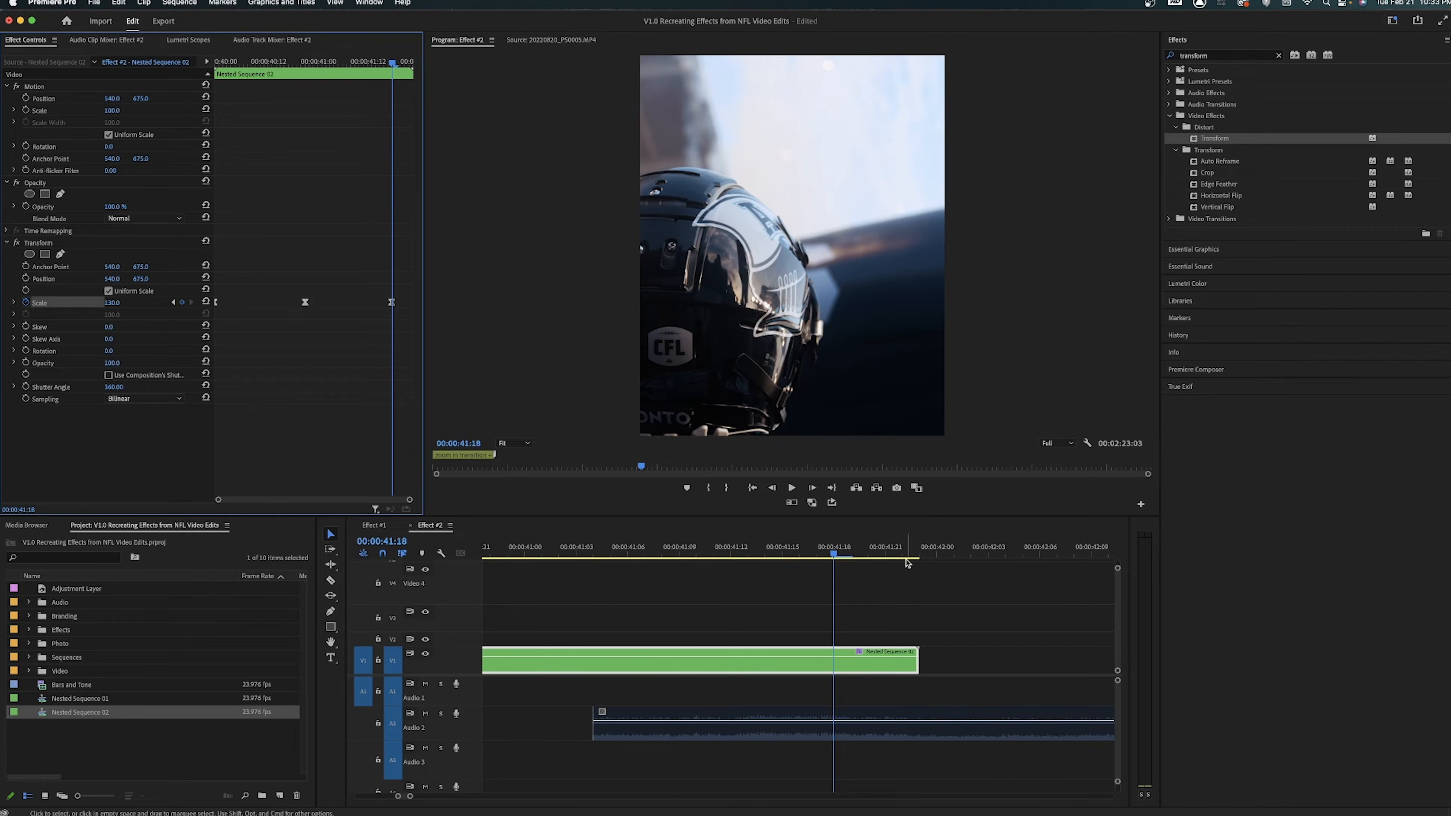
Step: Raise the Transform Scale well above 300 in a new keyframe at the last frame, 00:00:41:22, and play back the zoom
key("Right")
key("Right")
key("Right")
key("Right")
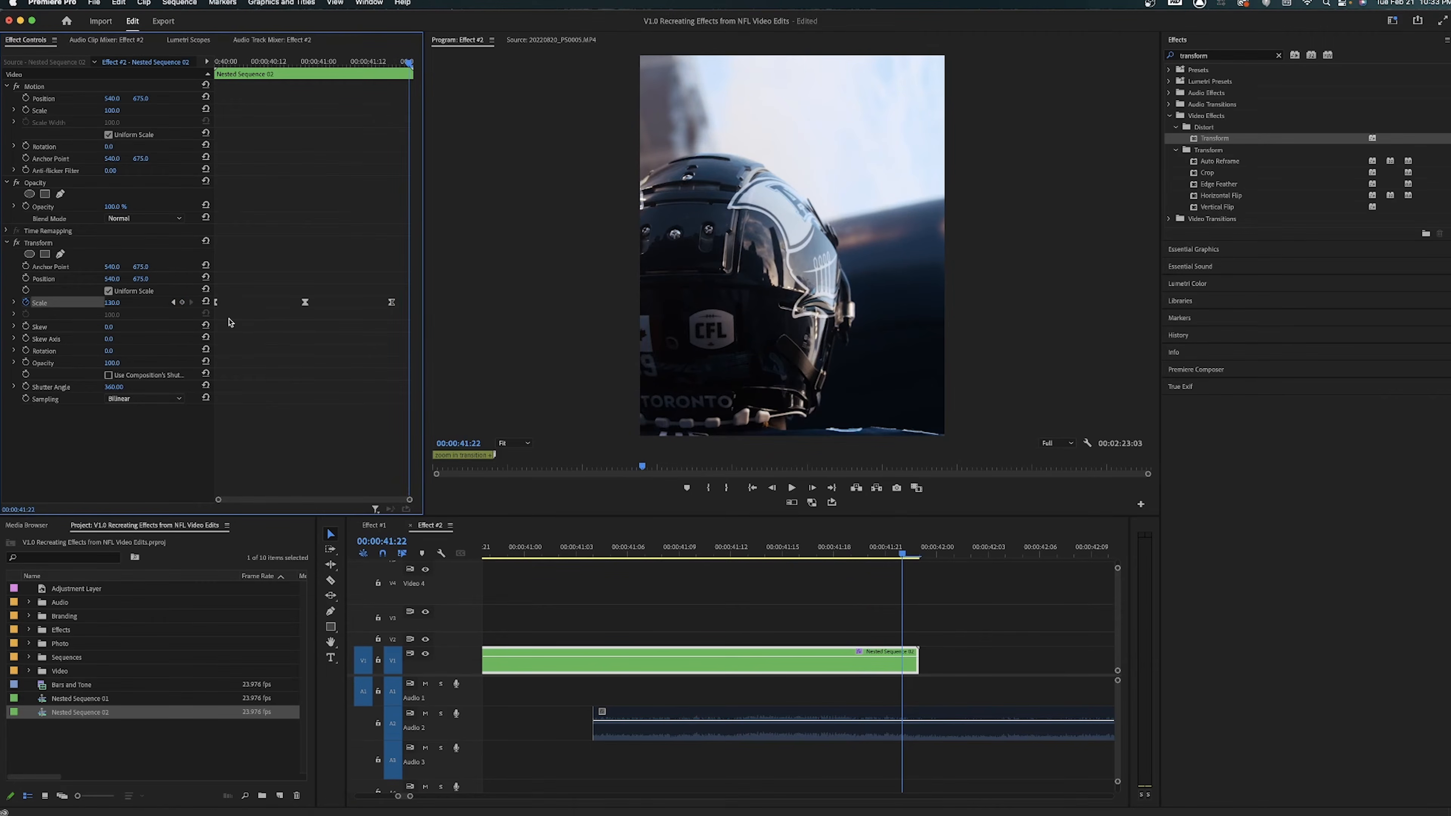
left_click_drag(108, 301, 369, 300)
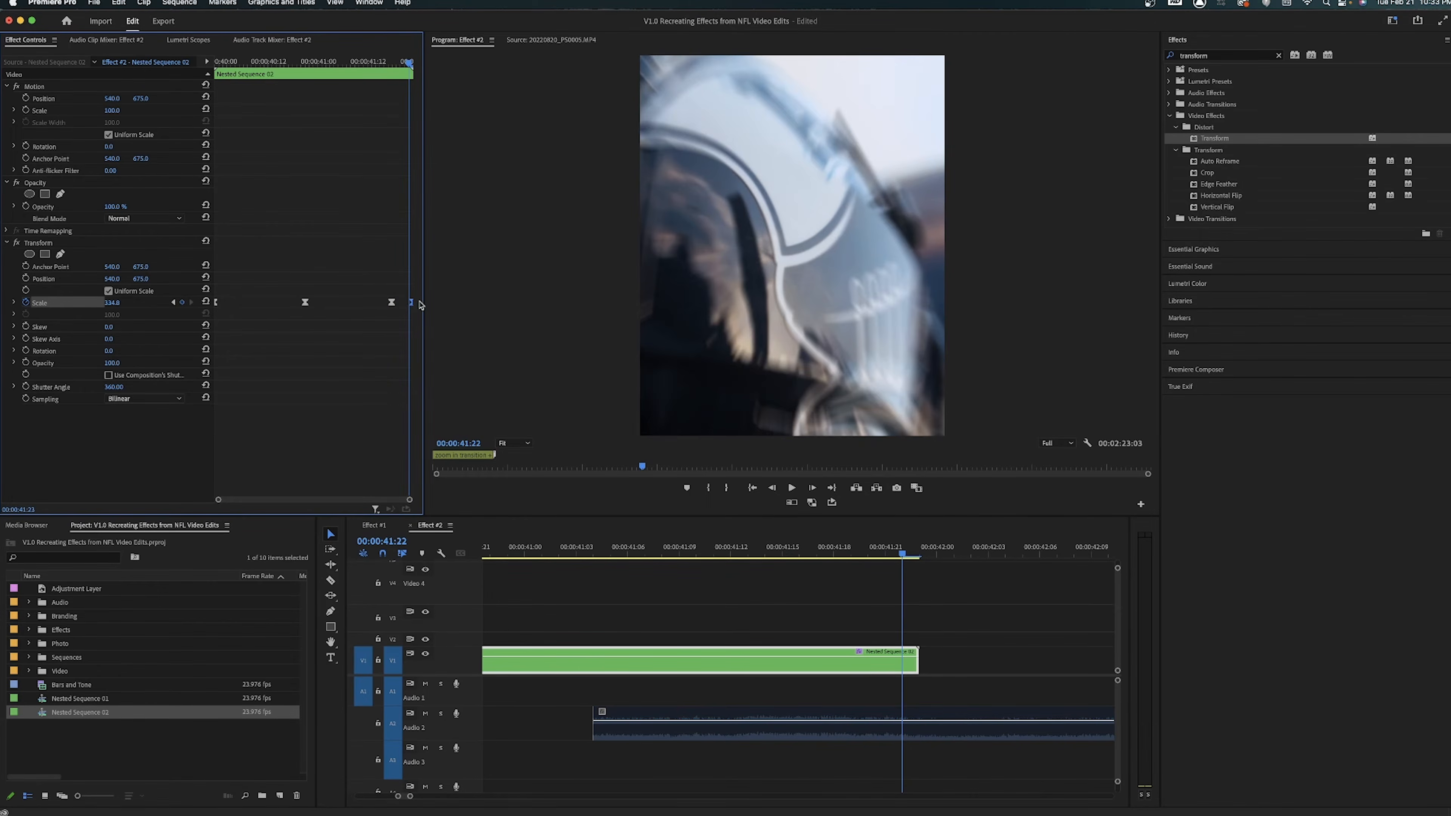
left_click(724, 554)
key("space")
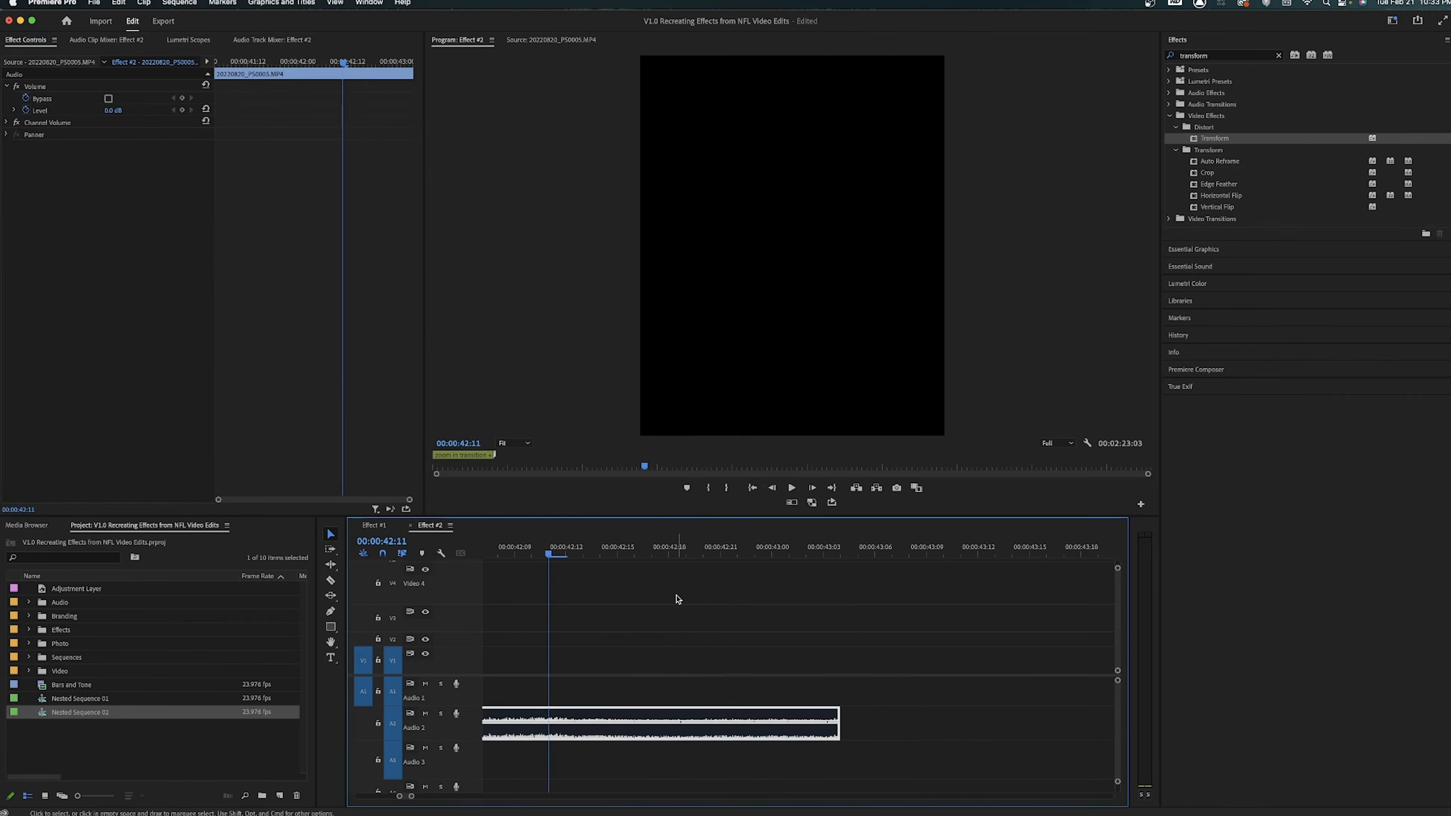
Step: Expand the second nested sequence's Transform Scale graphs and move the last two Scale keyframes slightly earlier
key("minus")
key("minus")
left_click(682, 551)
key("equal")
key("equal")
left_click(778, 550)
mouse_move(774, 548)
left_mouse_down()
mouse_move(732, 550)
mouse_move(765, 550)
left_mouse_up()
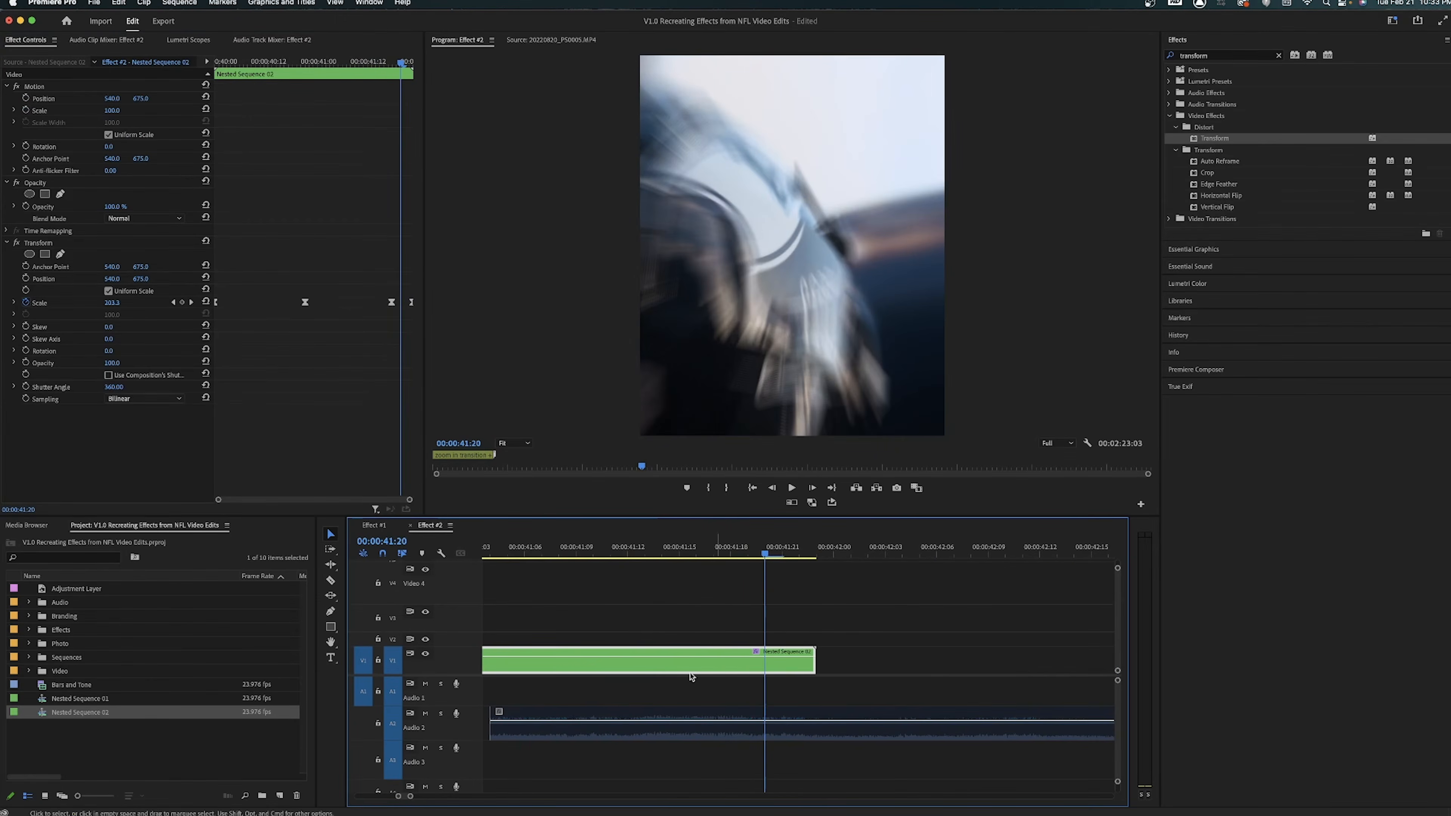
left_click(14, 303)
left_click_drag(423, 332, 506, 332)
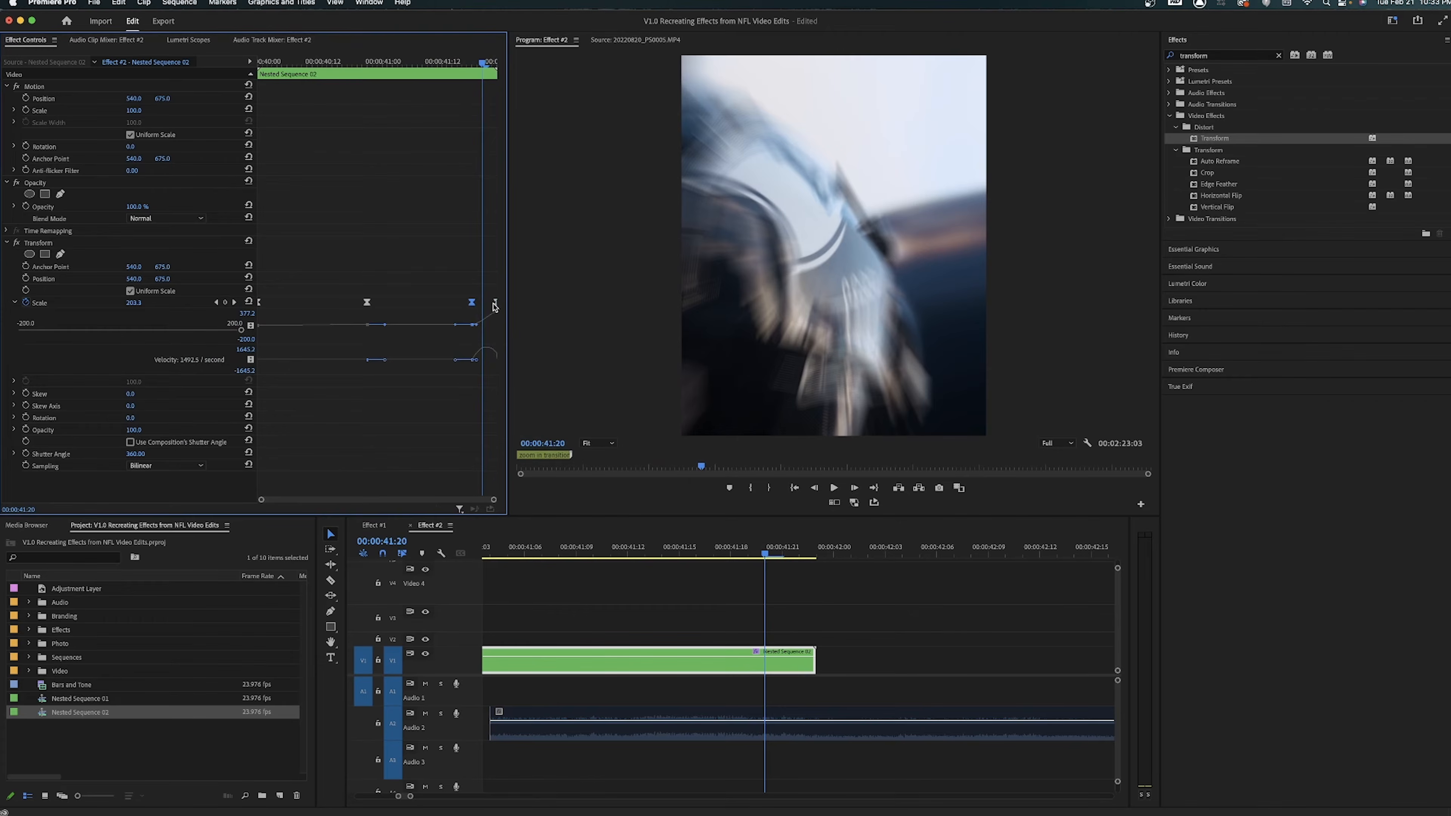
left_click_drag(472, 307, 487, 307)
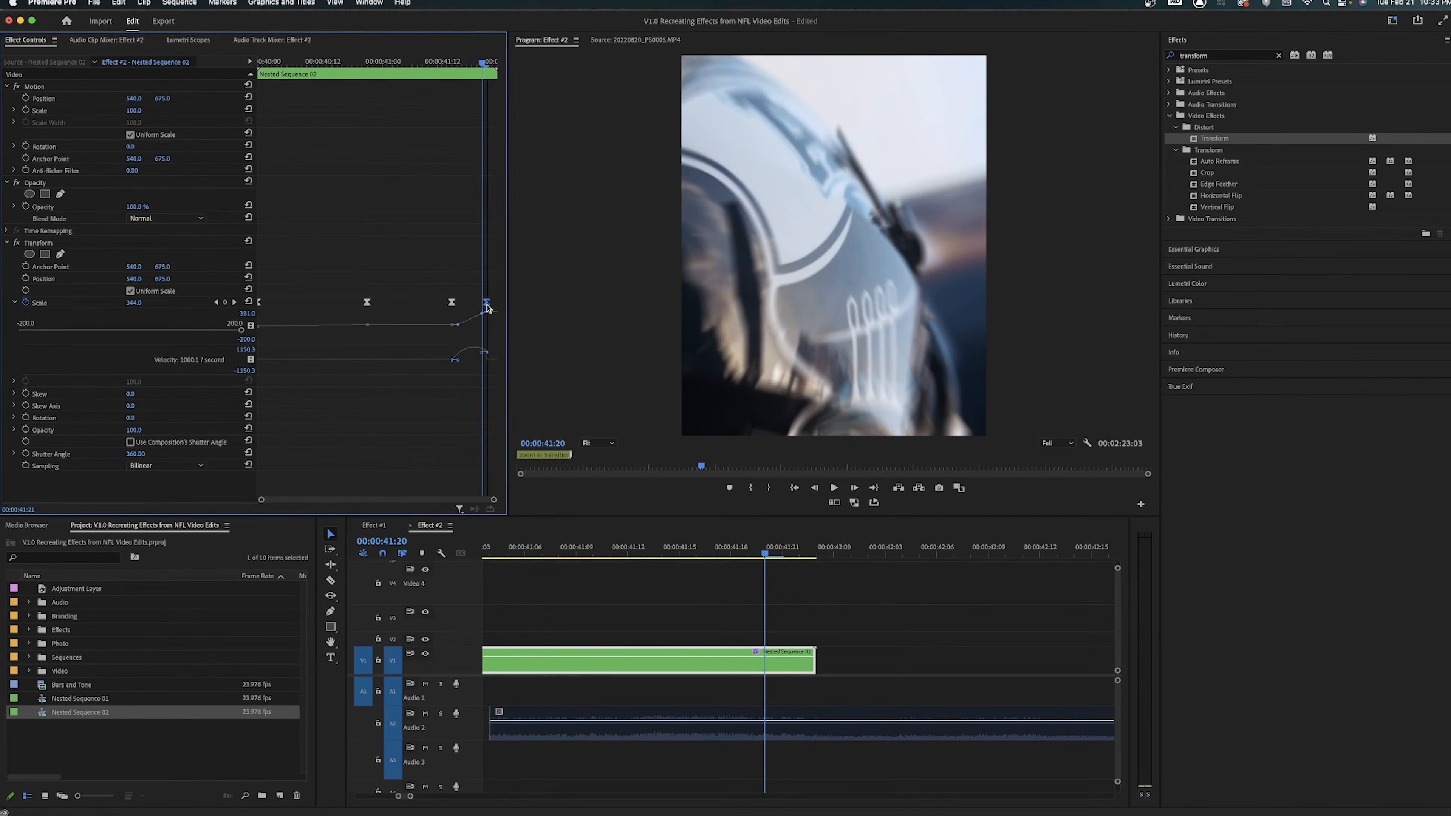
key("=")
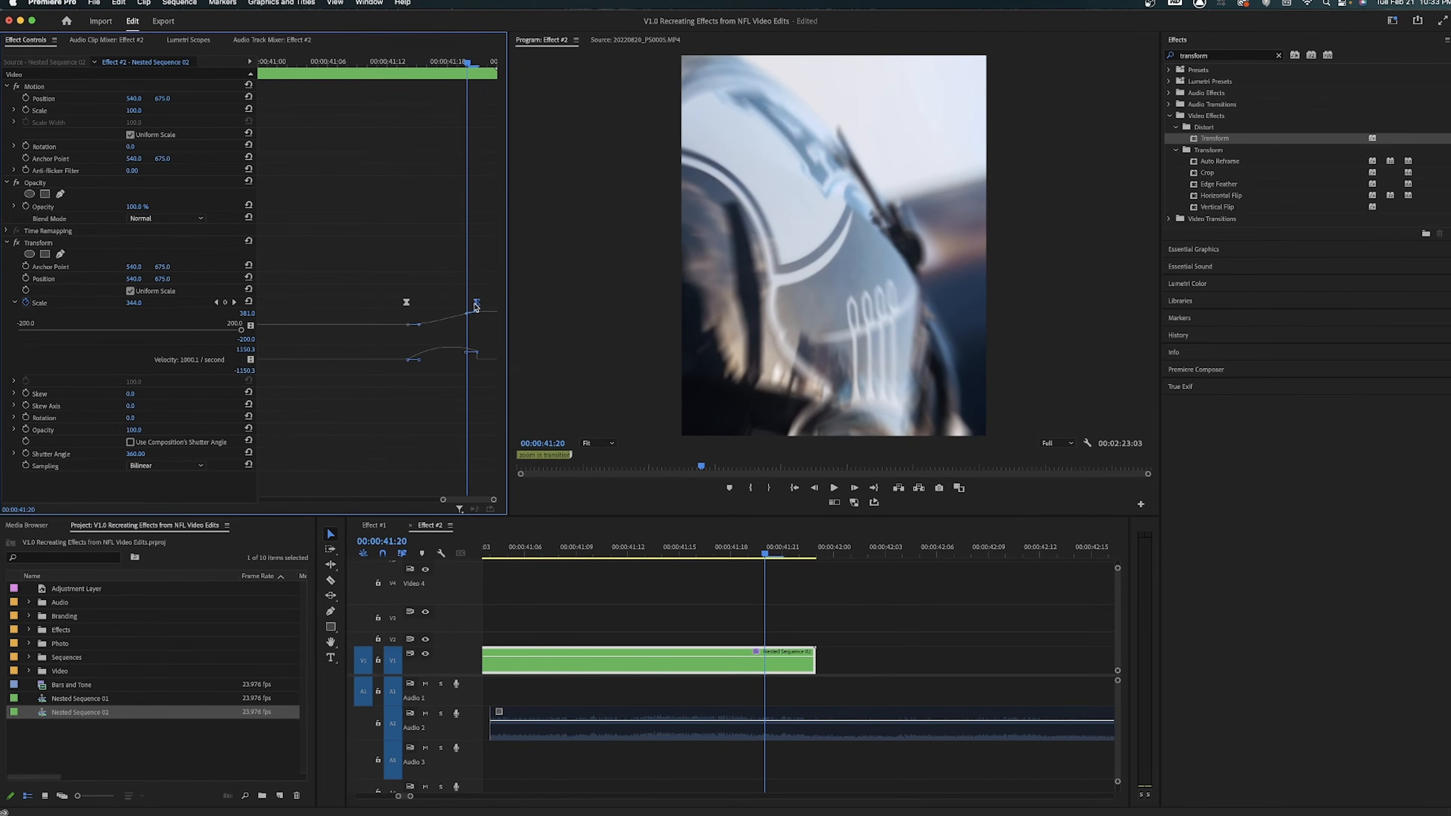
Step: Smooth the velocity curve between the last two Scale keyframes so the zoom eases out of one and into the other
right_click(474, 308)
left_click(487, 382)
left_click(474, 364)
left_click(478, 305)
key("=")
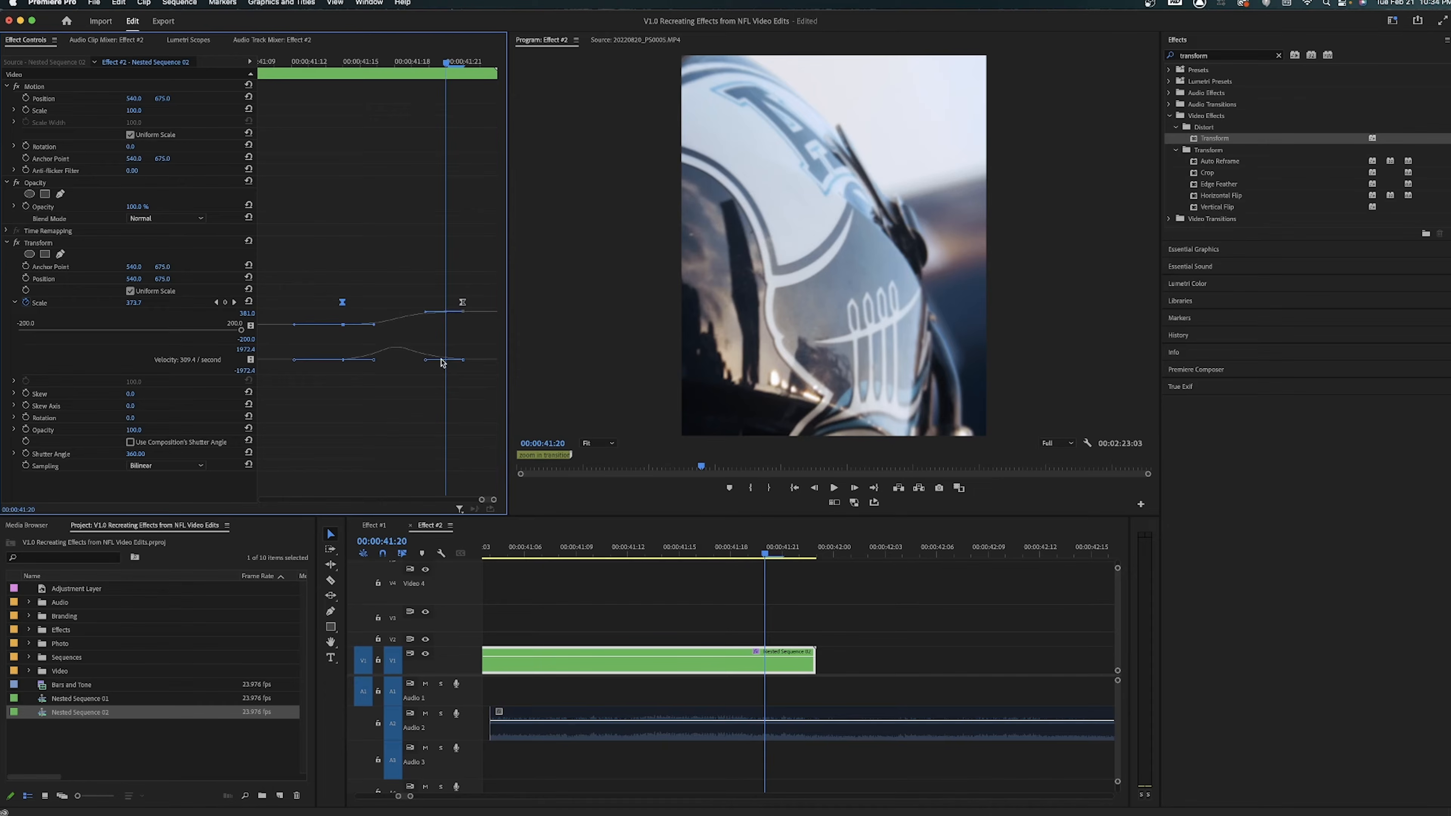
Step: Move the final Scale keyframe to the second nested sequence's end and the third Scale keyframe to 00:00:41:18
left_click_drag(466, 307, 506, 314)
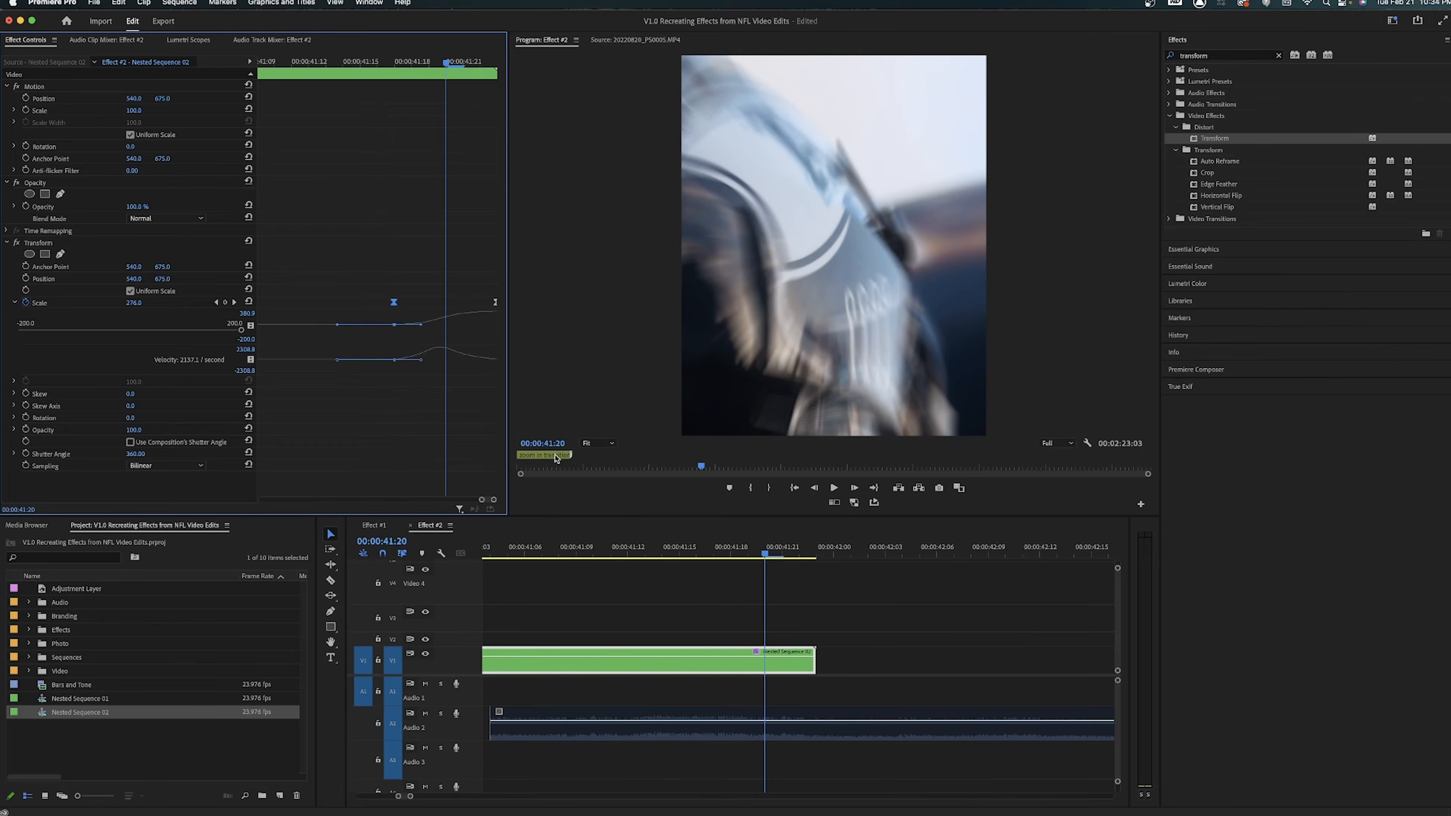
left_click_drag(802, 549, 816, 552)
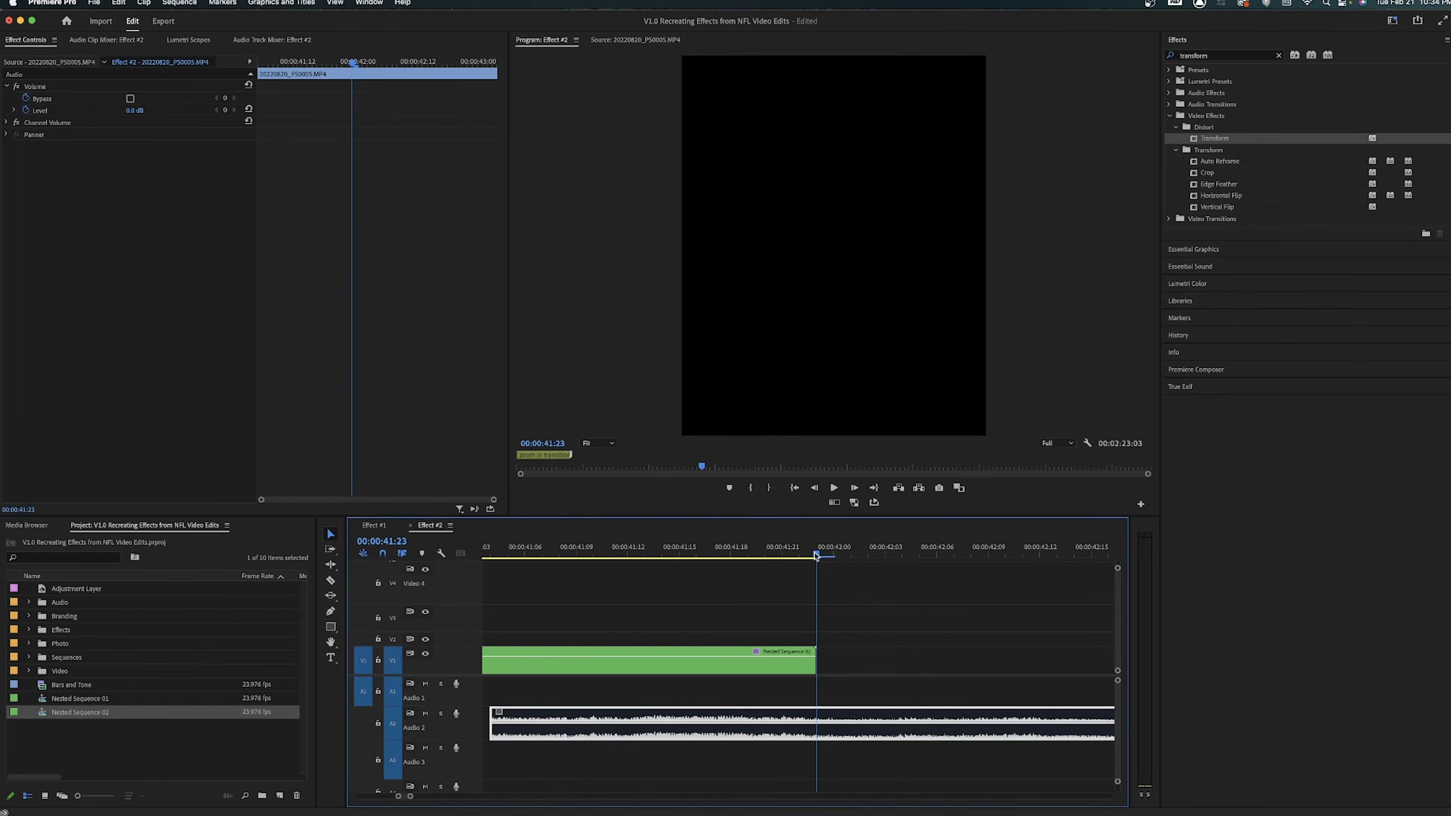
key("Left")
key("Left")
key("Left")
key("Left")
key("Left")
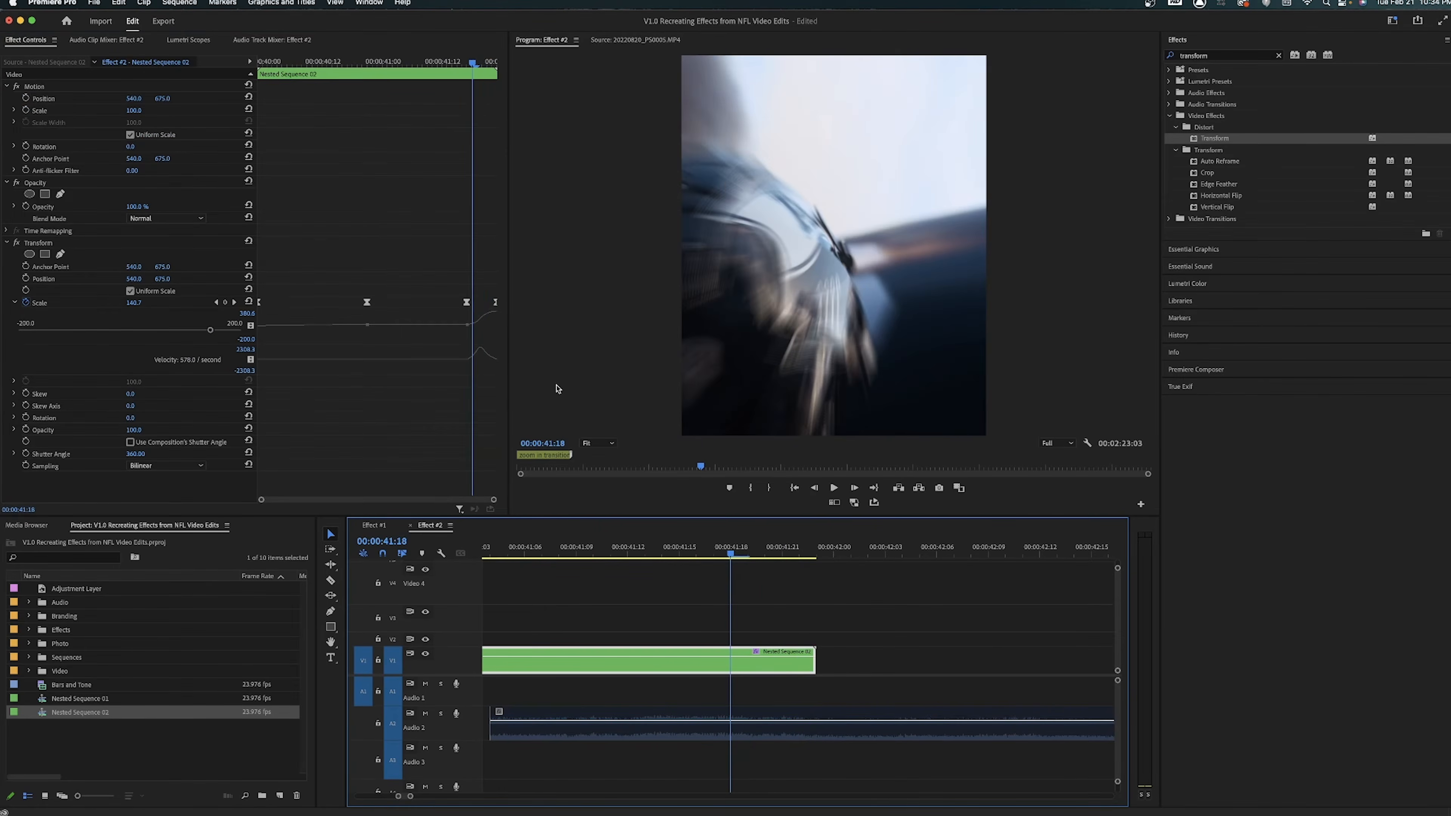
left_click_drag(467, 305, 472, 306)
Step: Play back the two nested sequences together to review the eased zooms
left_click(649, 623)
key("minus")
key("minus")
key("minus")
left_click_drag(796, 549, 684, 563)
key("space")
left_click(927, 654)
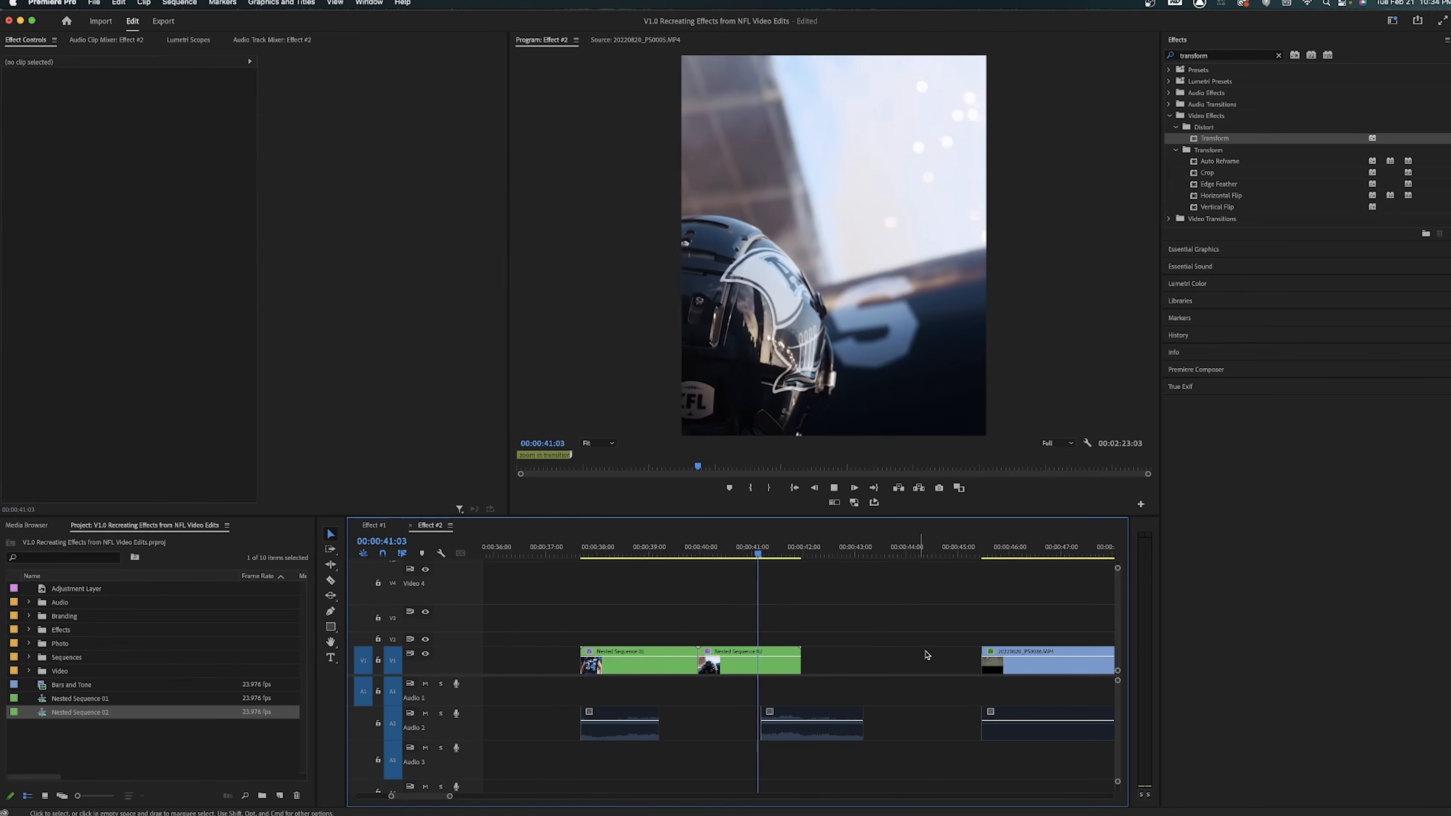
Step: Move the second nested sequence's third Transform Scale keyframe earlier to 00:00:41:16
left_click(760, 661)
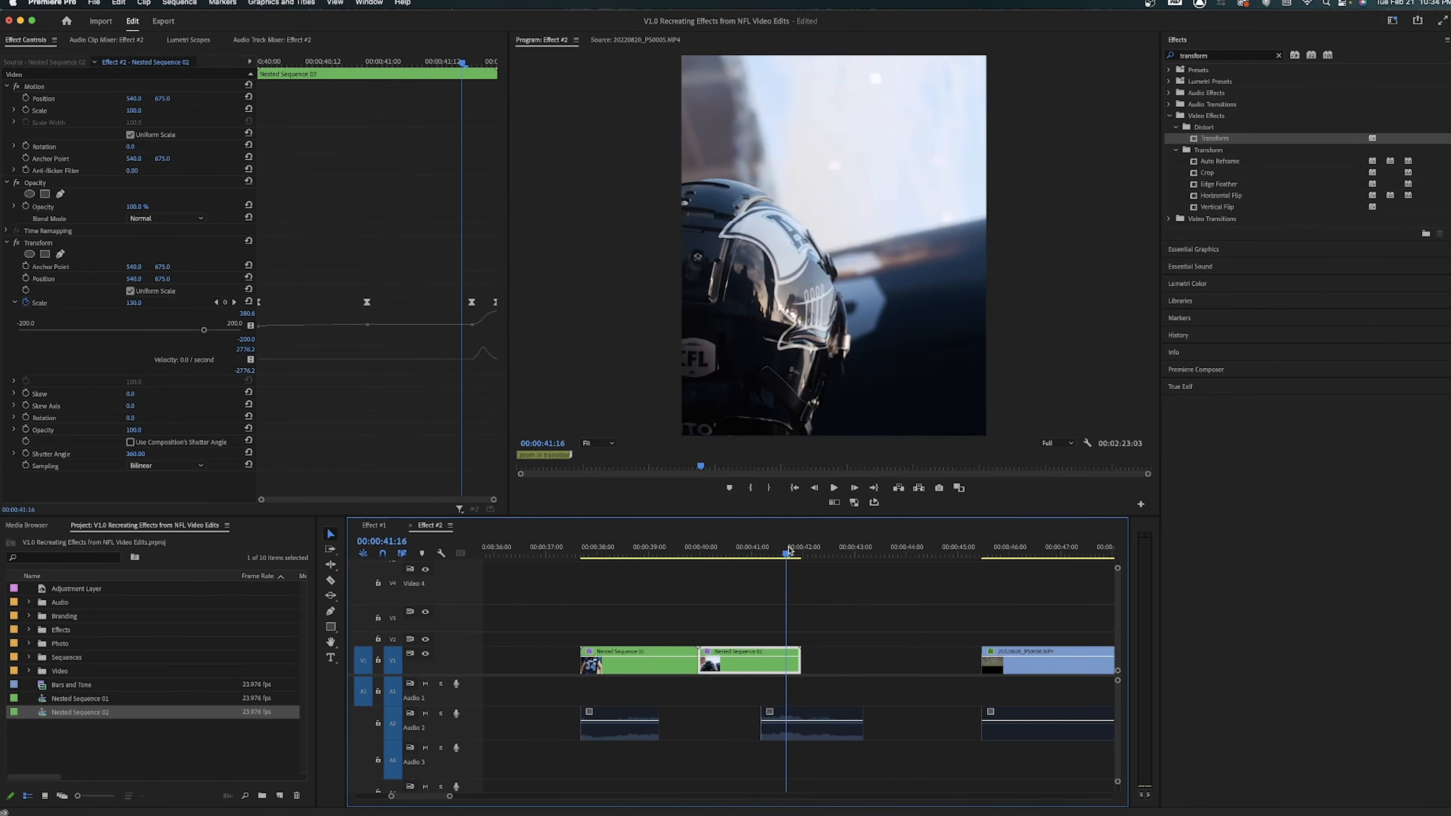
left_click(798, 553)
key("equal")
key("equal")
key("equal")
left_click(833, 552)
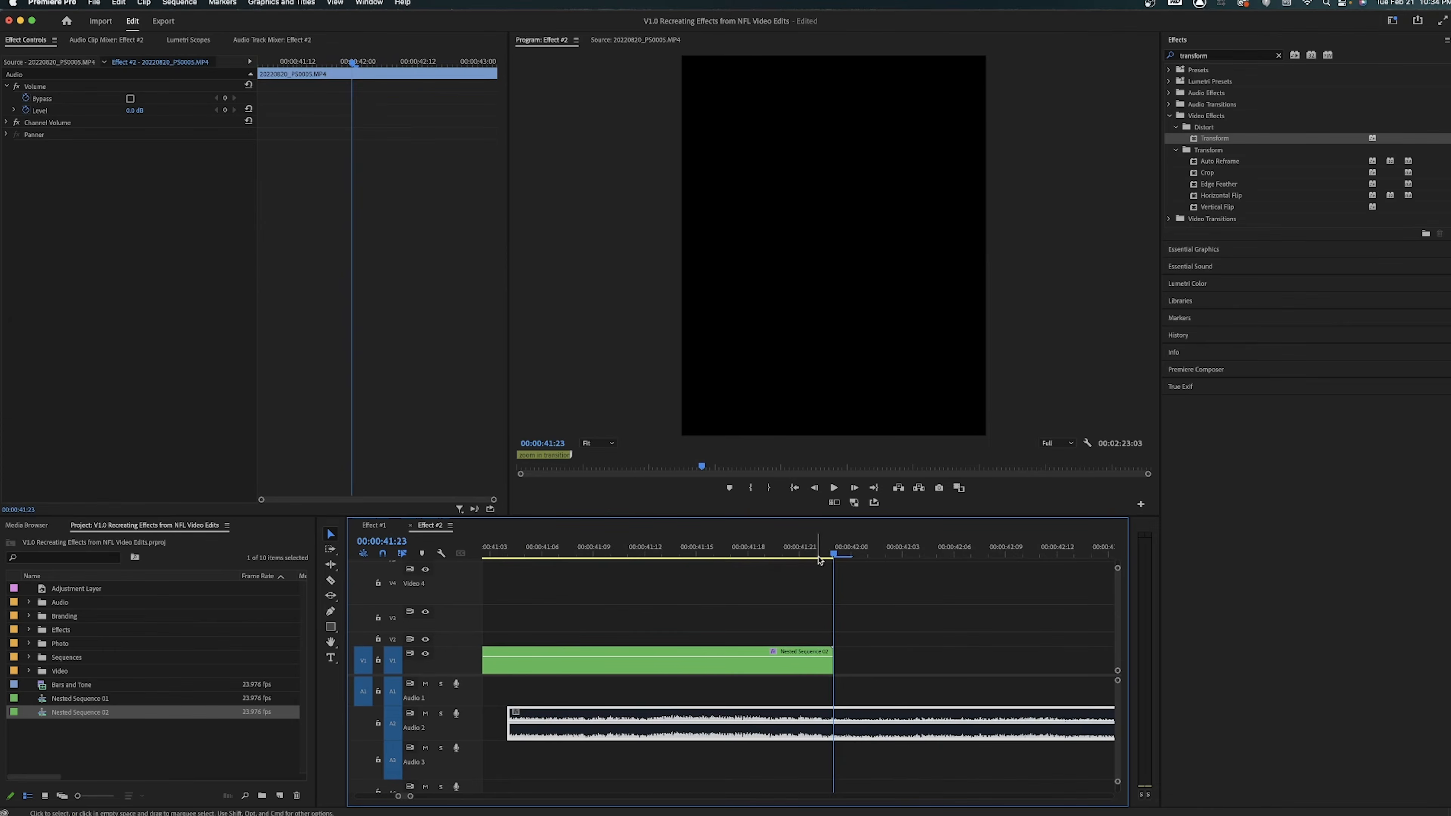
left_click(819, 552)
left_click(473, 276)
key("equal")
key("equal")
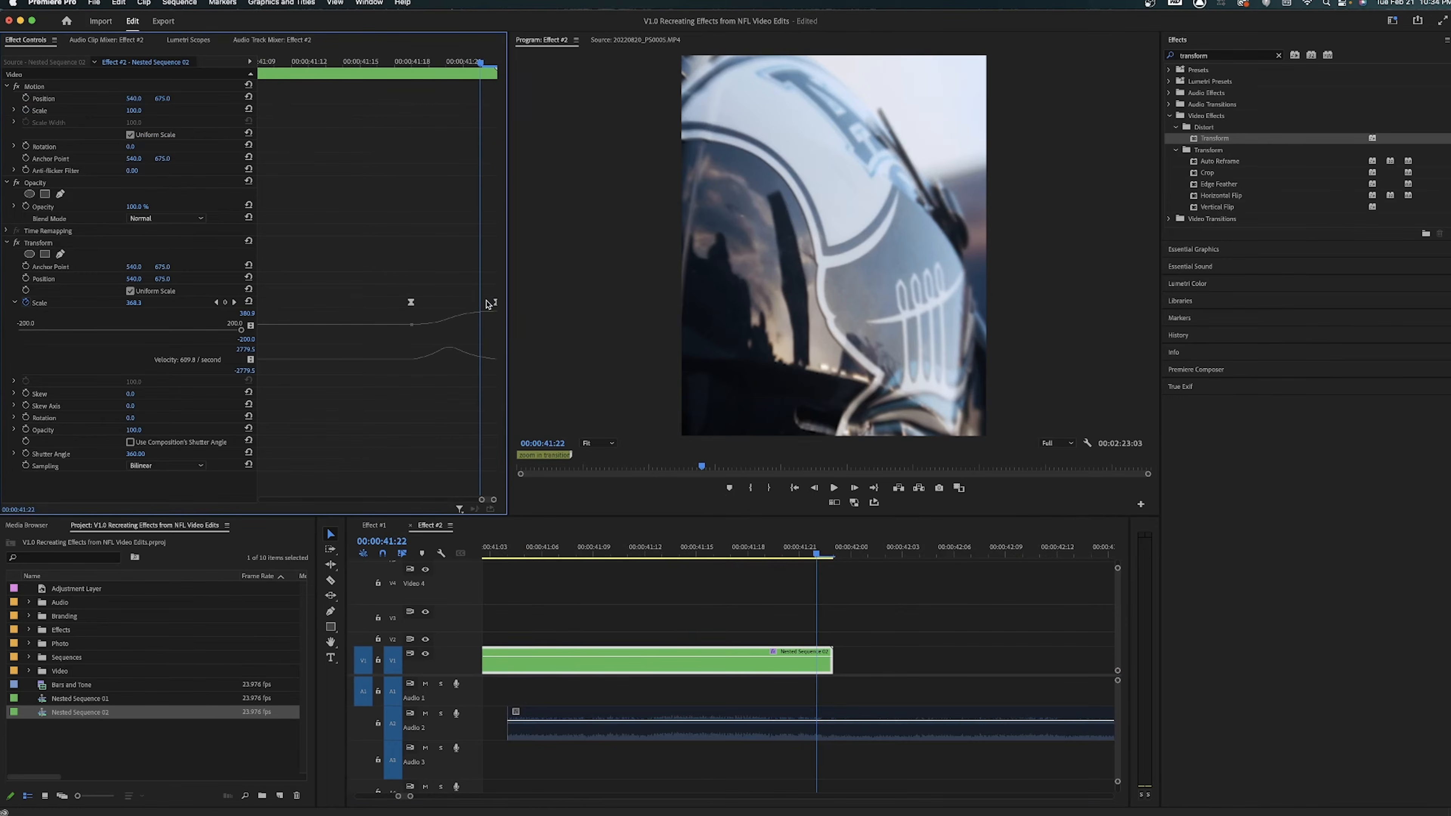
left_click(836, 552)
left_click(776, 552)
mouse_move(774, 550)
left_mouse_down()
mouse_move(814, 555)
mouse_move(800, 555)
left_mouse_up()
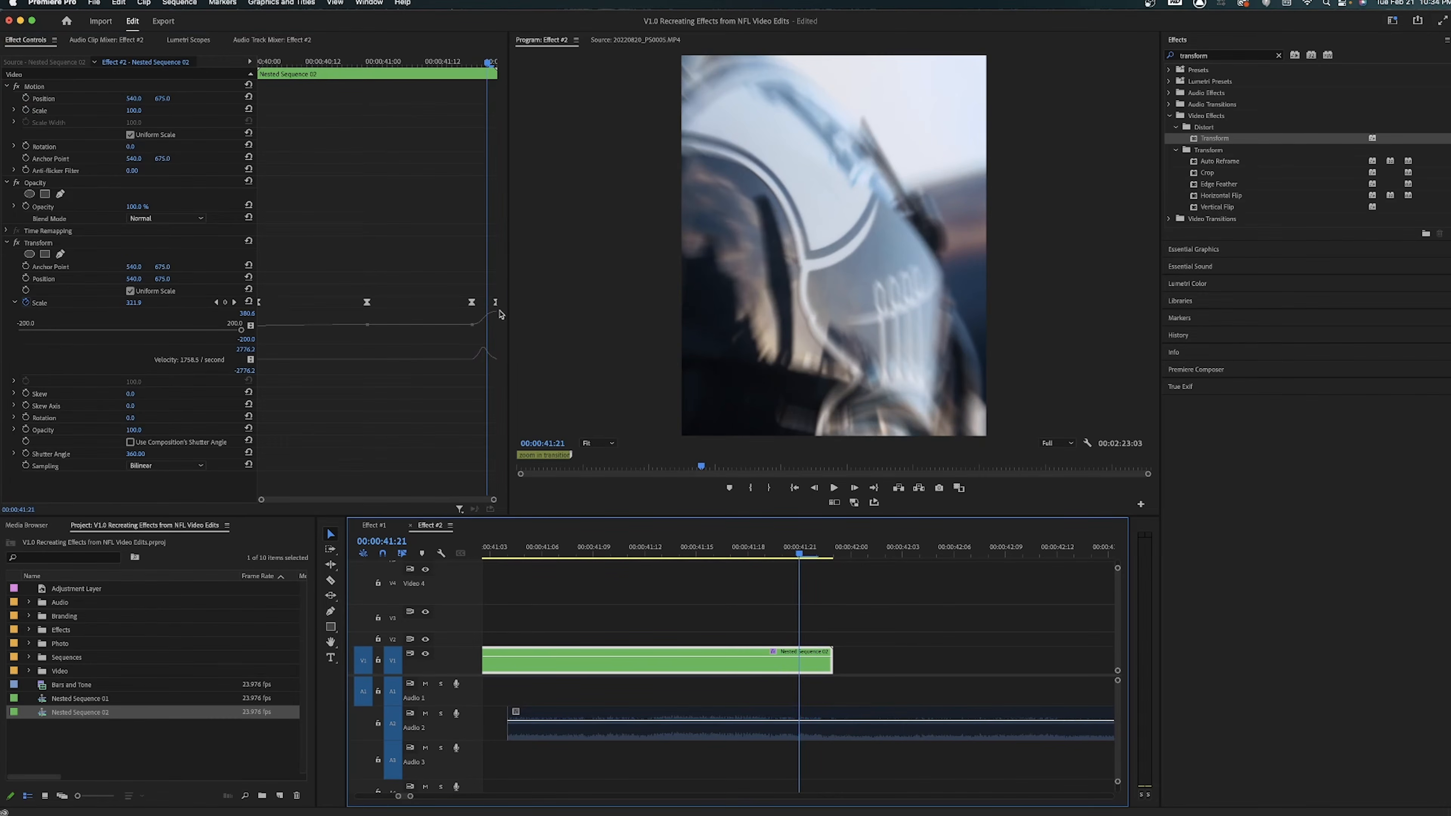
left_click_drag(472, 303, 461, 305)
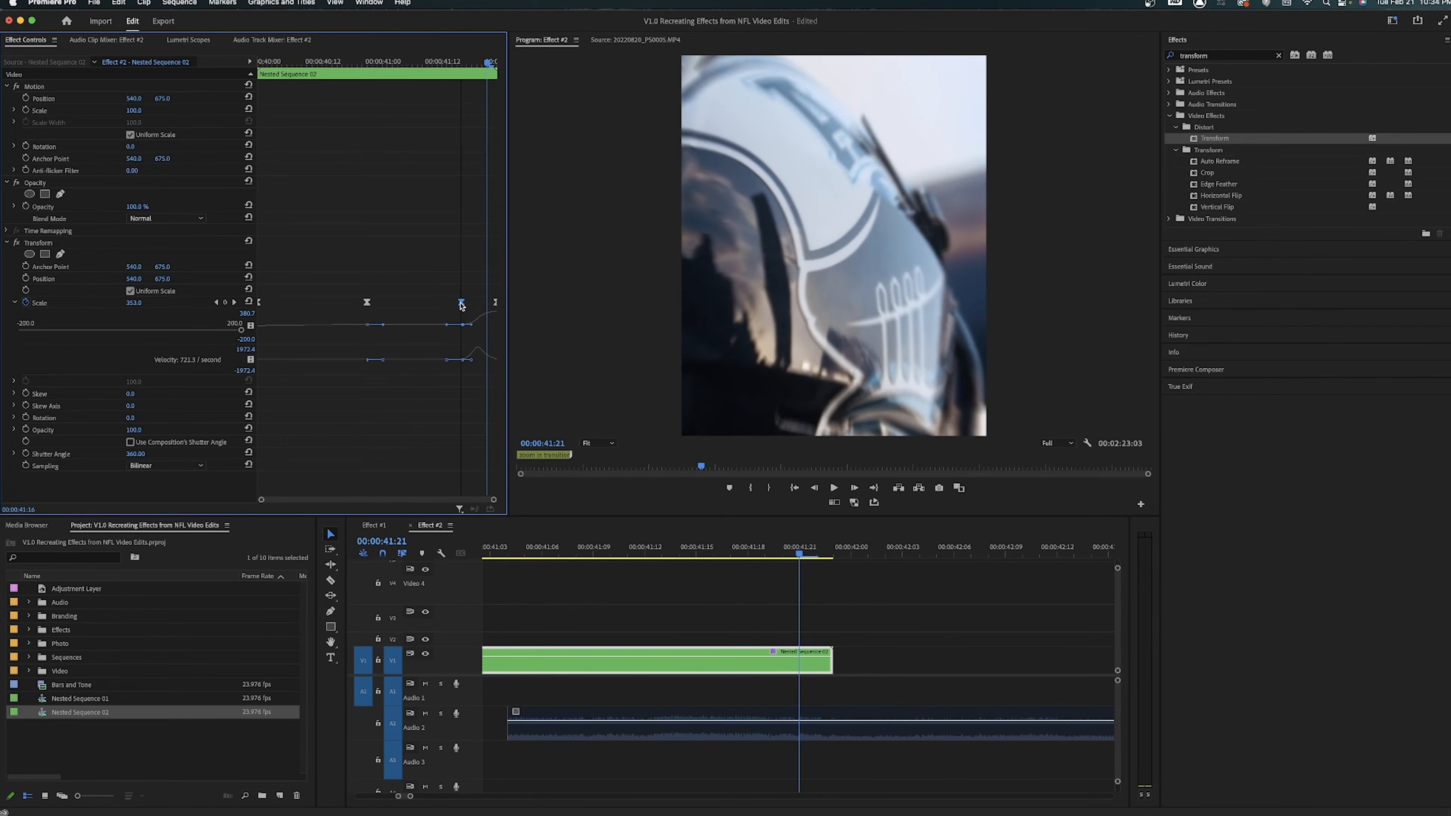
Step: Trim the second nested sequence's end to 00:00:41:21 and play back its final zoom
left_click(495, 304)
key("equal")
left_click(828, 676)
key("w")
key("minus")
left_click_drag(791, 549, 696, 549)
key("space")
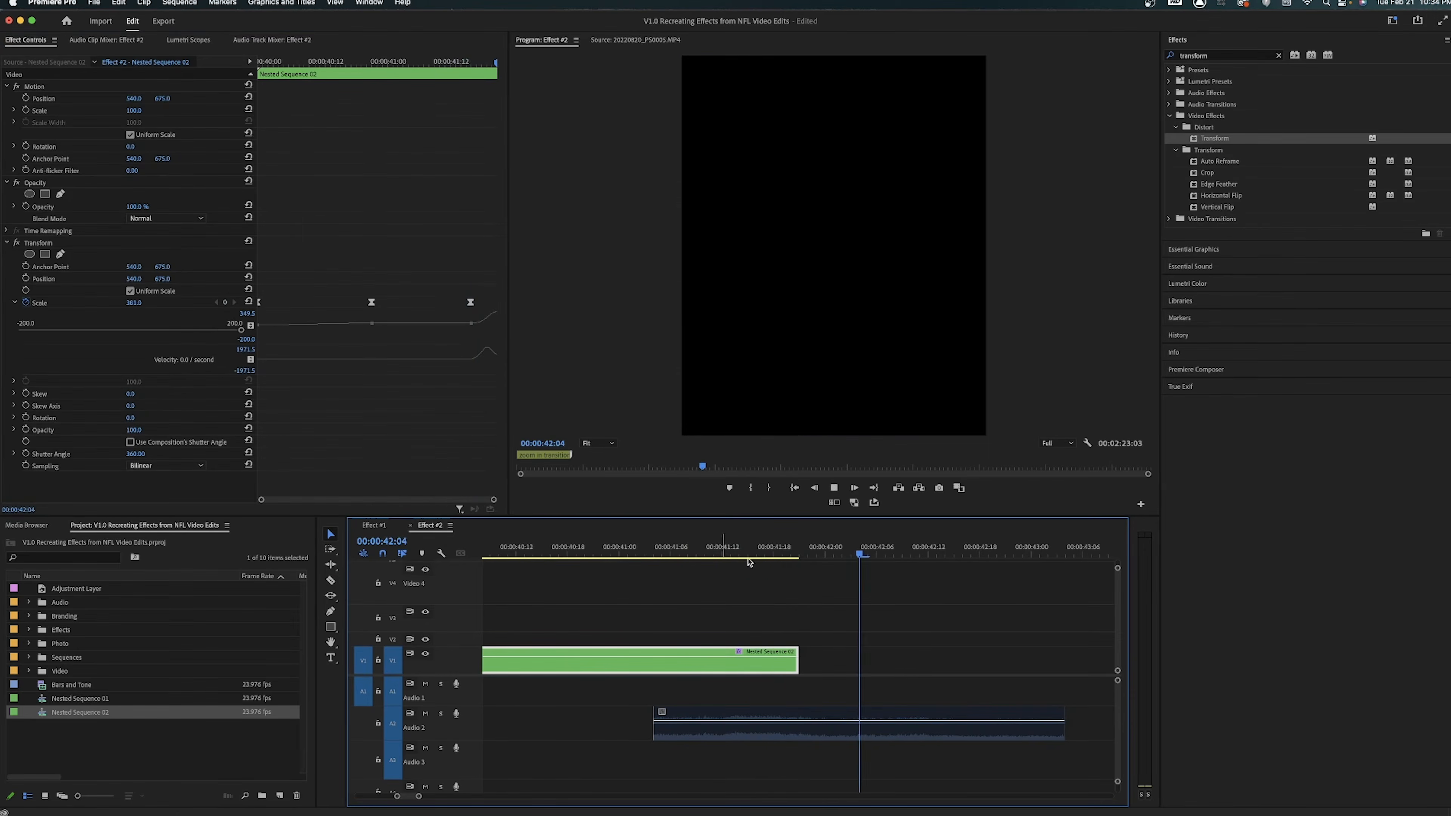
left_click(799, 550)
key("Left")
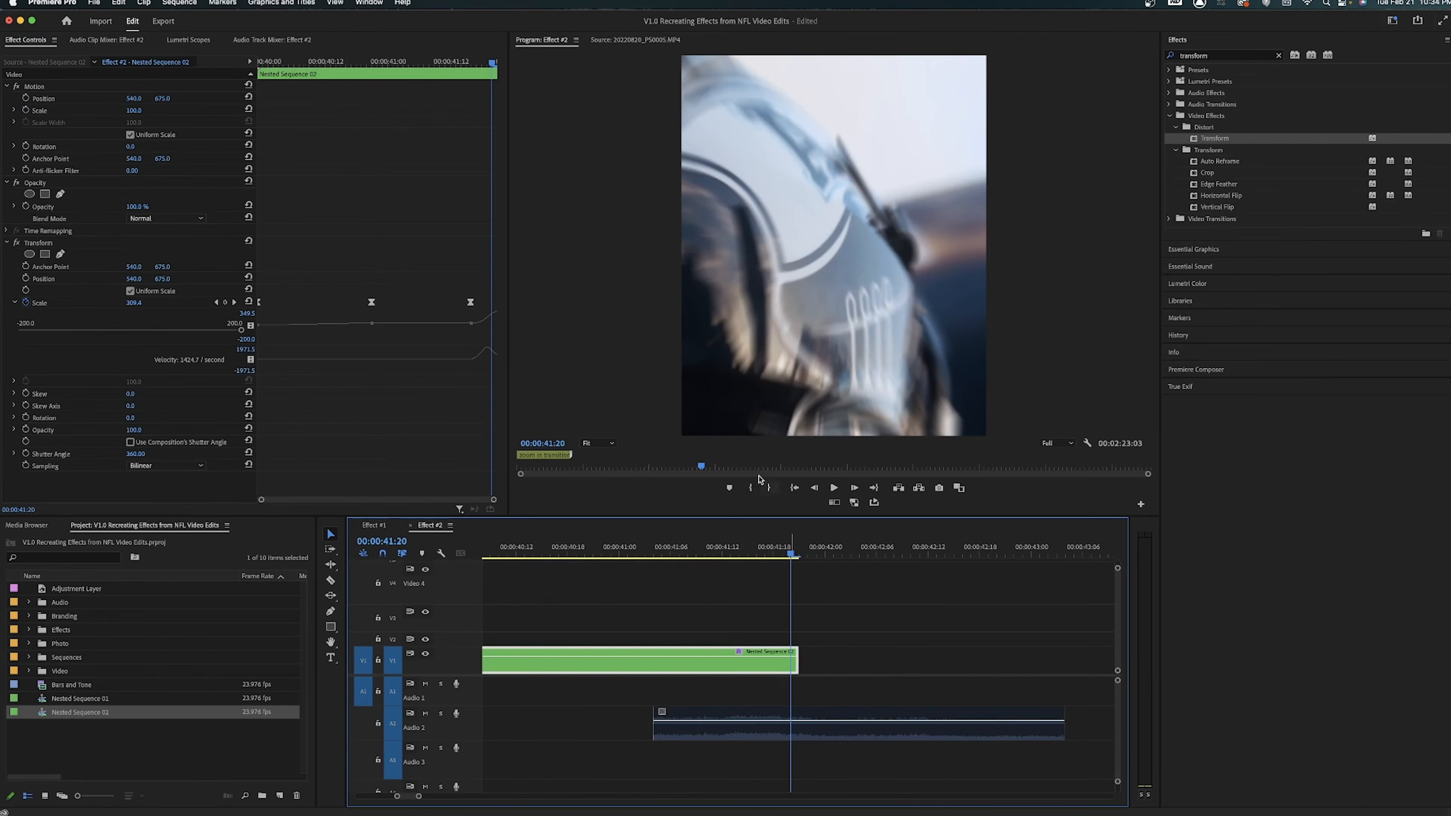
Step: Close the gap after the second nested sequence and shift the following clip's horizontal Position to -71
left_click(910, 609)
key("minus")
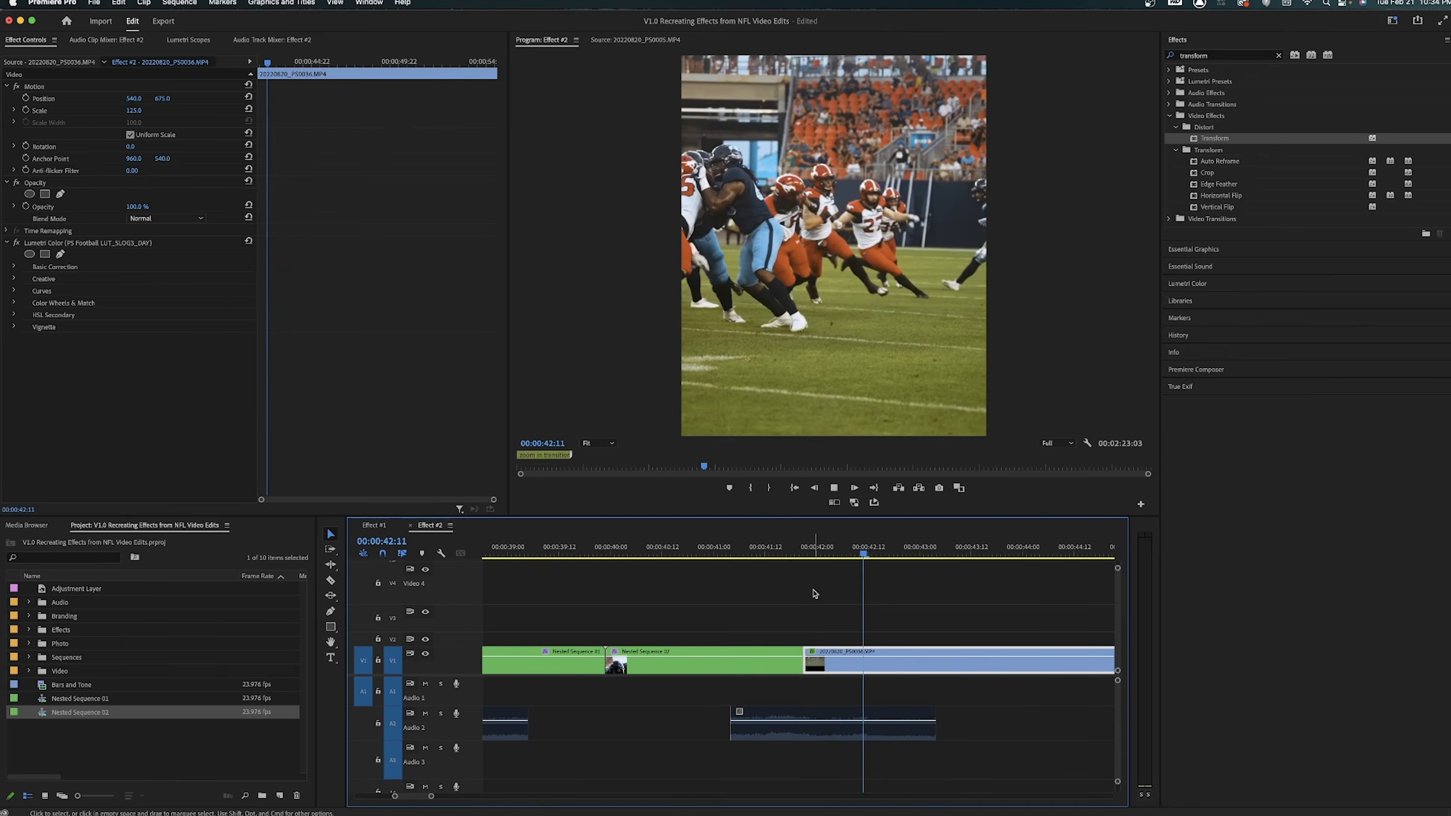
key("minus")
left_click_drag(861, 556, 962, 563)
left_click_drag(137, 96, 51, 96)
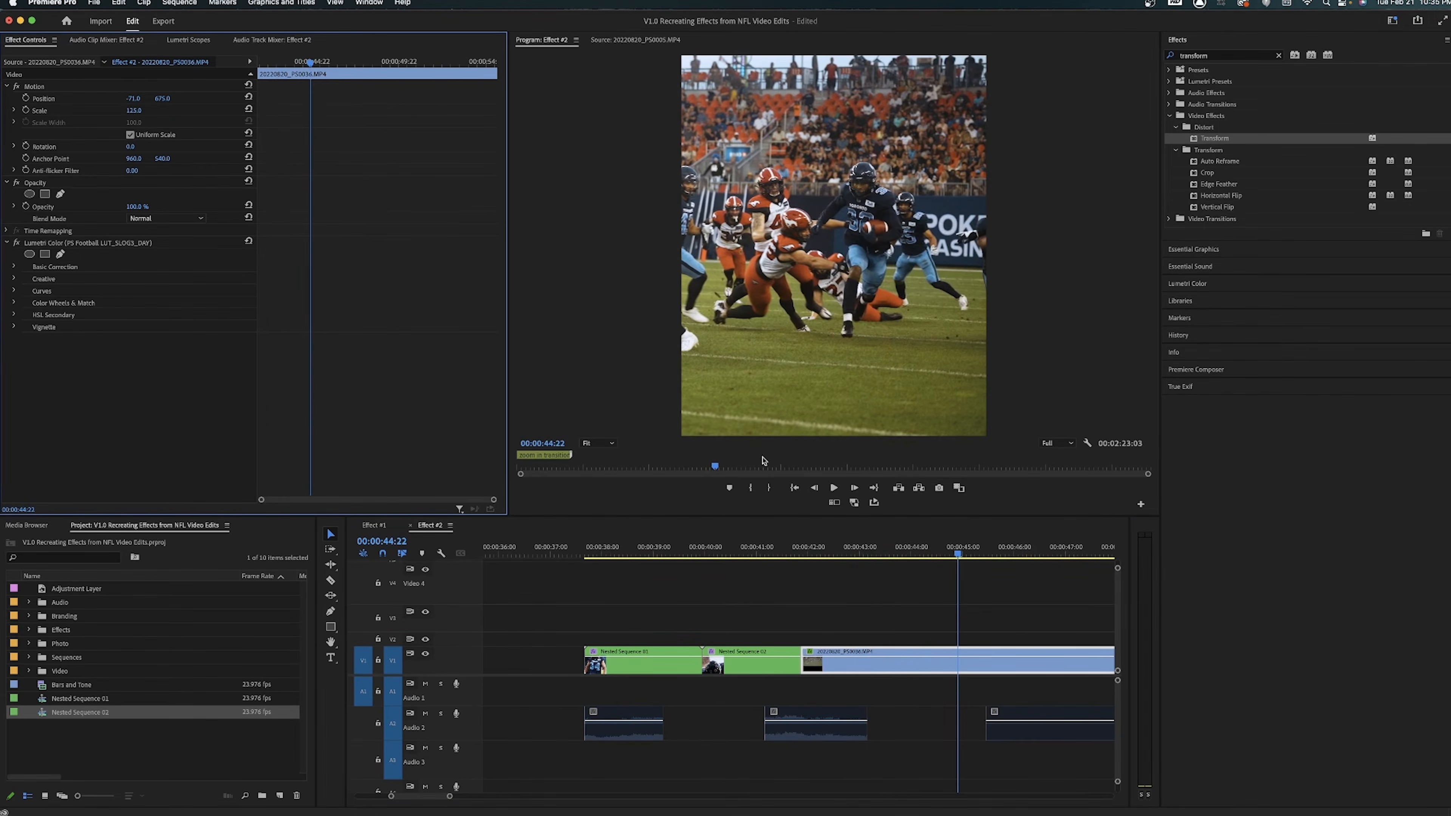
Step: Start Position keyframes on the clip at 00:00:42:08 and add a second one further in, adjusting horizontal Position to keep the ball carrier centred
left_click(847, 550)
left_click_drag(848, 538, 826, 538)
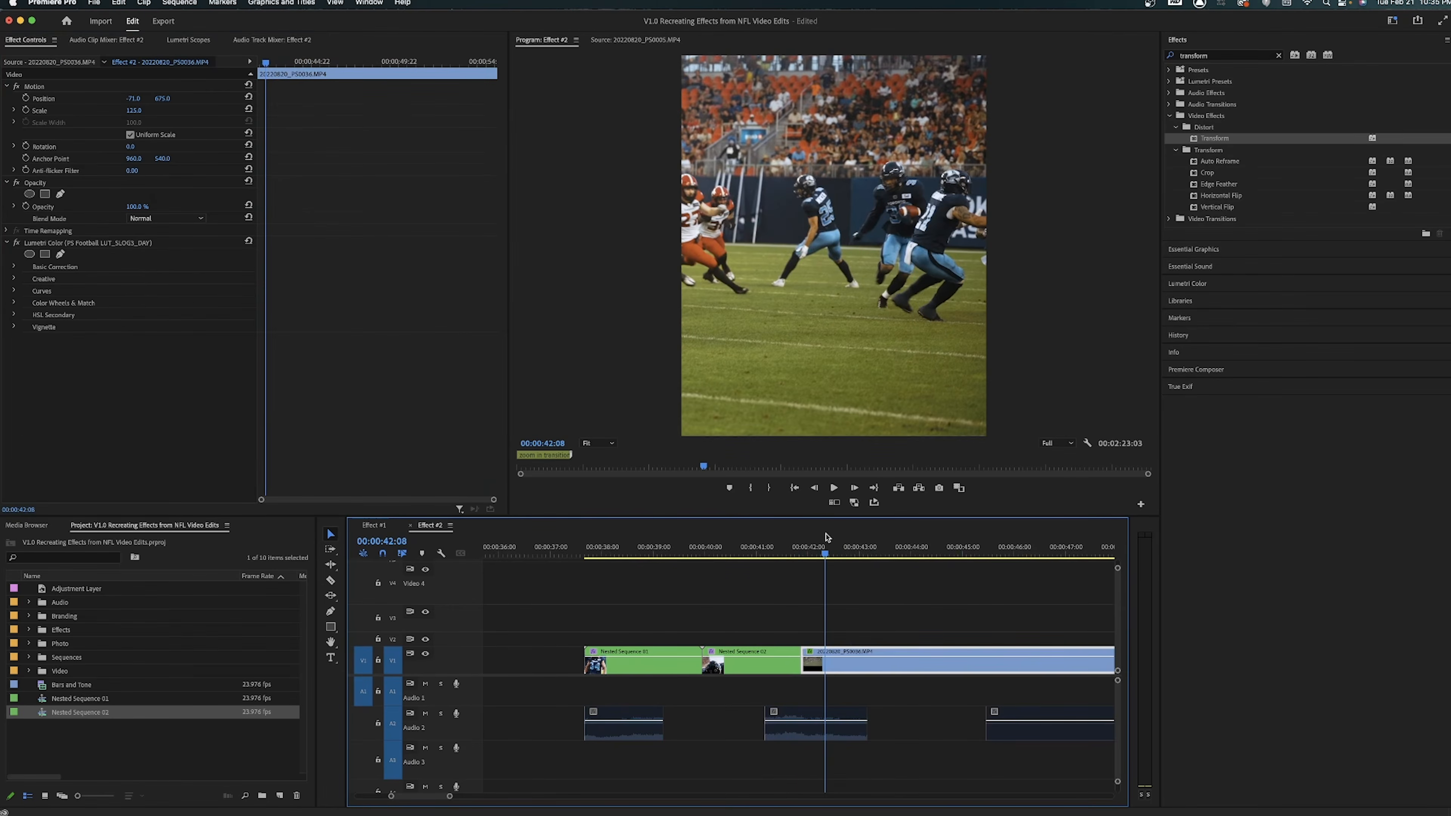
left_click_drag(135, 98, 174, 99)
left_click(26, 99)
left_click_drag(266, 62, 318, 63)
left_click_drag(135, 98, 151, 98)
Step: Add three more Position keyframes with horizontal values 259 at 00:00:47:20, 392 further on, and 469 at 00:00:55:04
left_click_drag(352, 62, 361, 62)
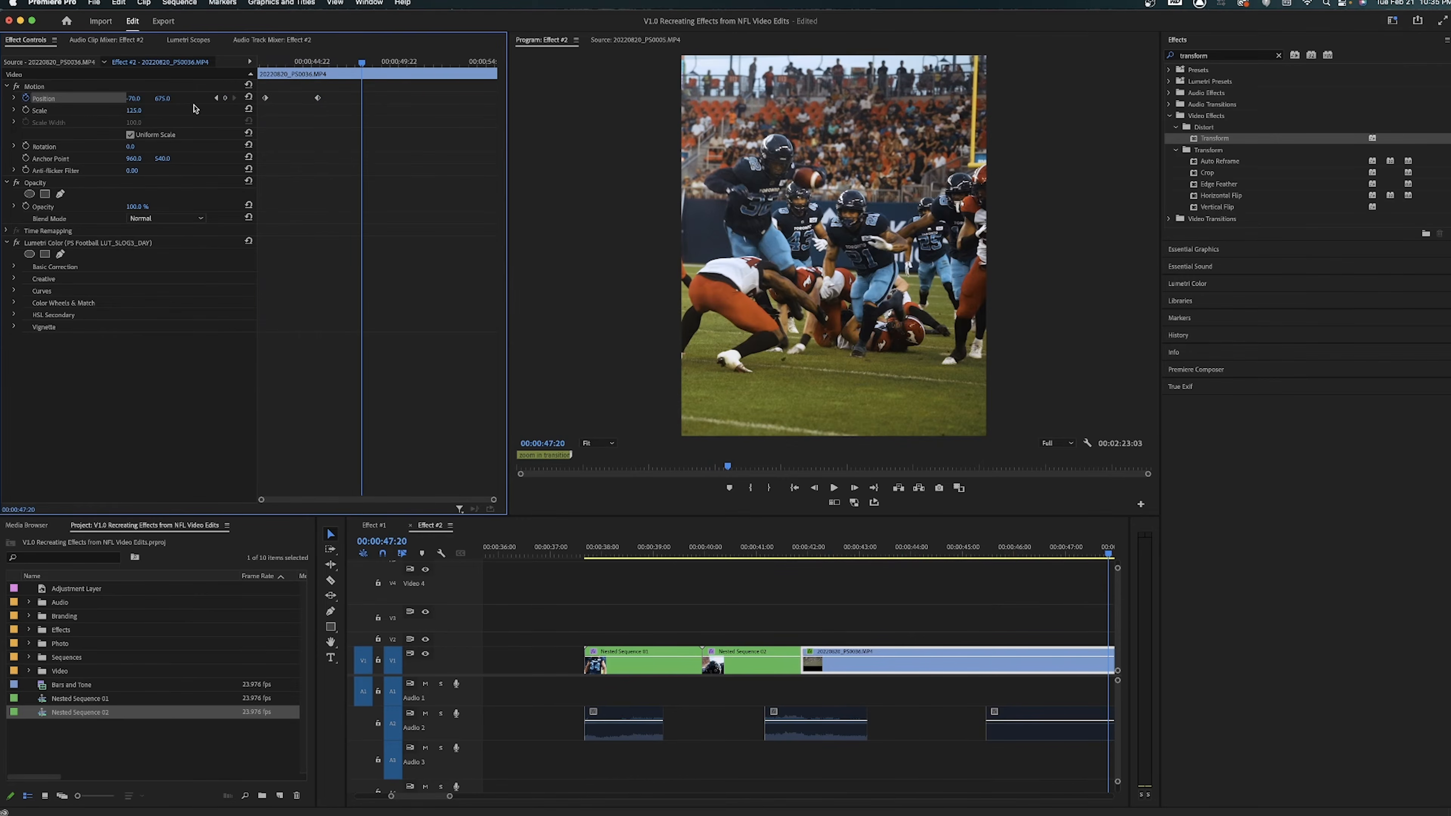
left_click_drag(133, 99, 322, 98)
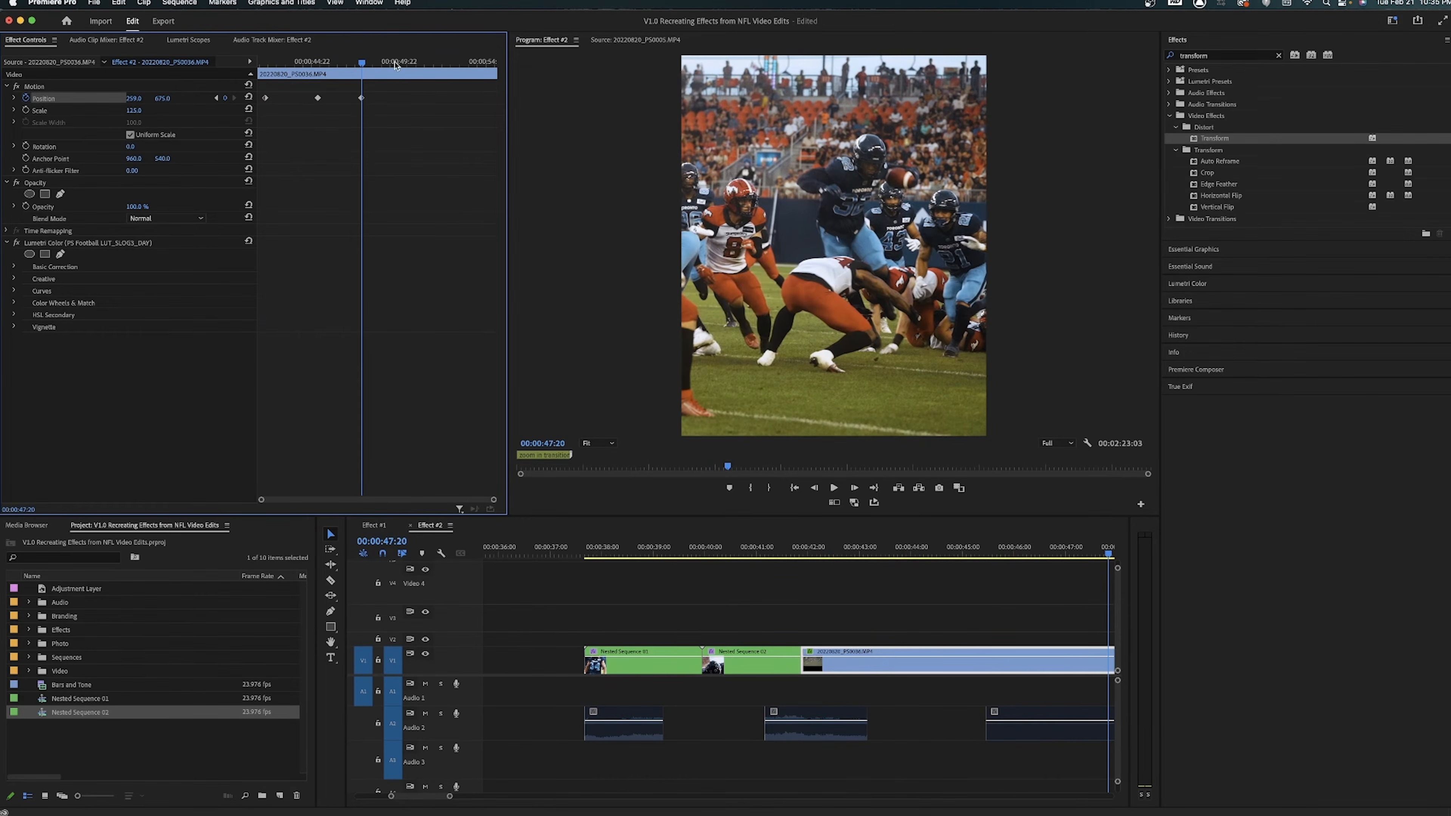
left_click_drag(410, 64, 424, 67)
left_click_drag(130, 100, 194, 98)
left_click_drag(423, 63, 492, 73)
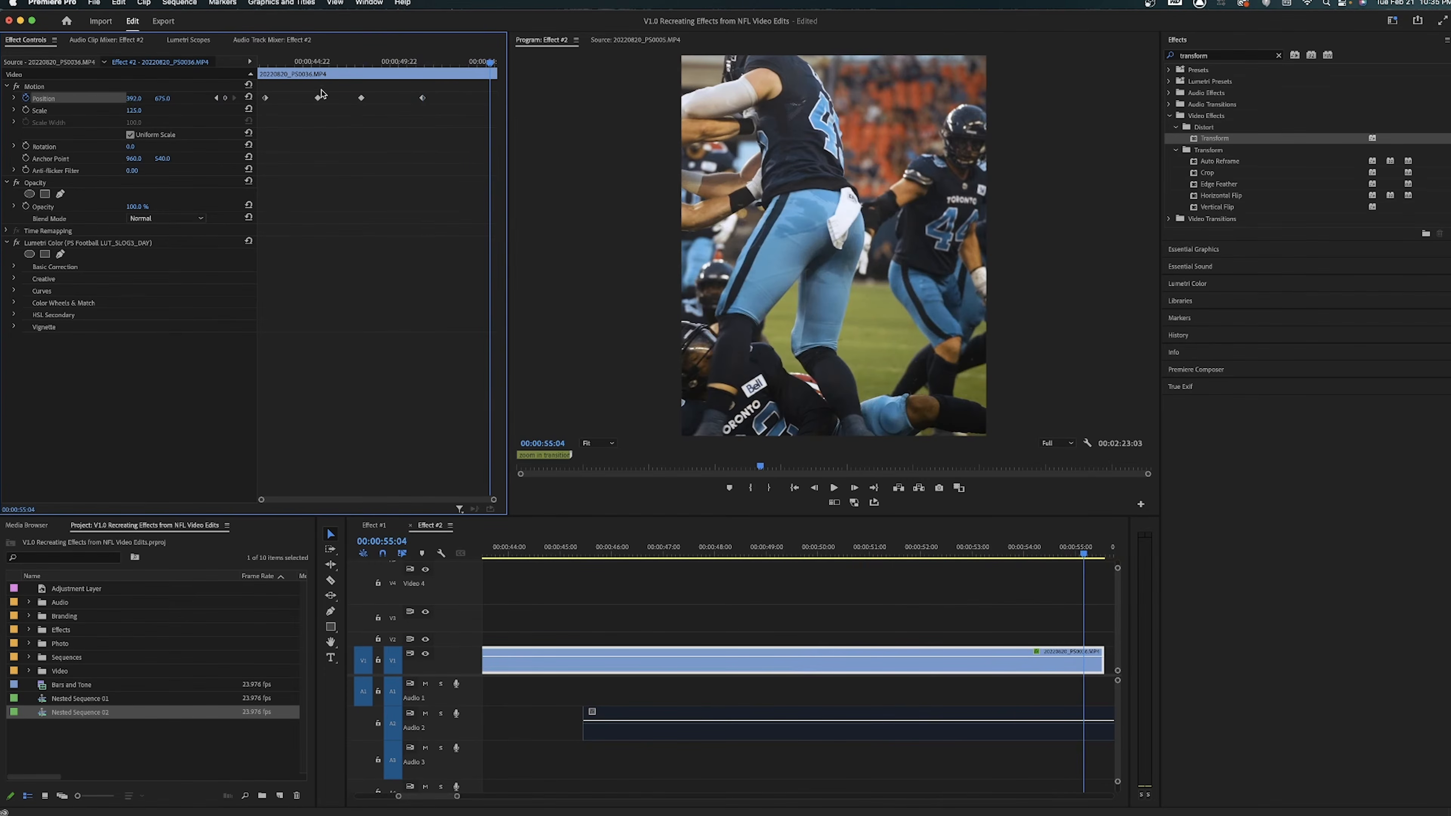
left_click_drag(156, 106, 459, 100)
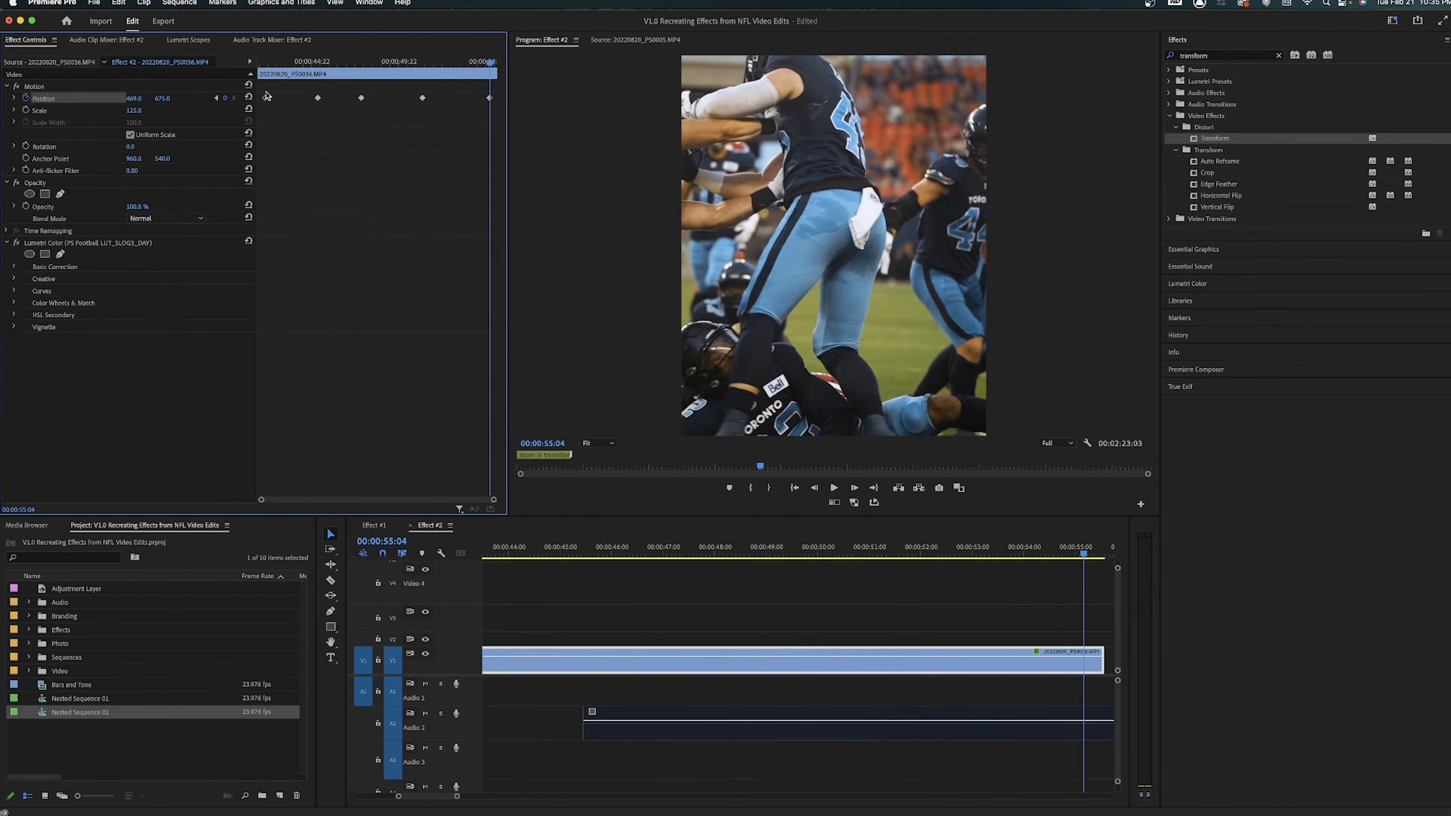
Step: Ease the temporal interpolation of all five Position keyframes in and out
right_click(486, 99)
mouse_move(566, 205)
left_click(618, 275)
right_click(489, 98)
mouse_move(548, 206)
left_click(638, 275)
Step: Play back the recentred clip to check how the eased Position movement follows the ball carrier
left_click(737, 636)
key("minus")
key("minus")
left_click_drag(736, 548, 709, 549)
key("space")
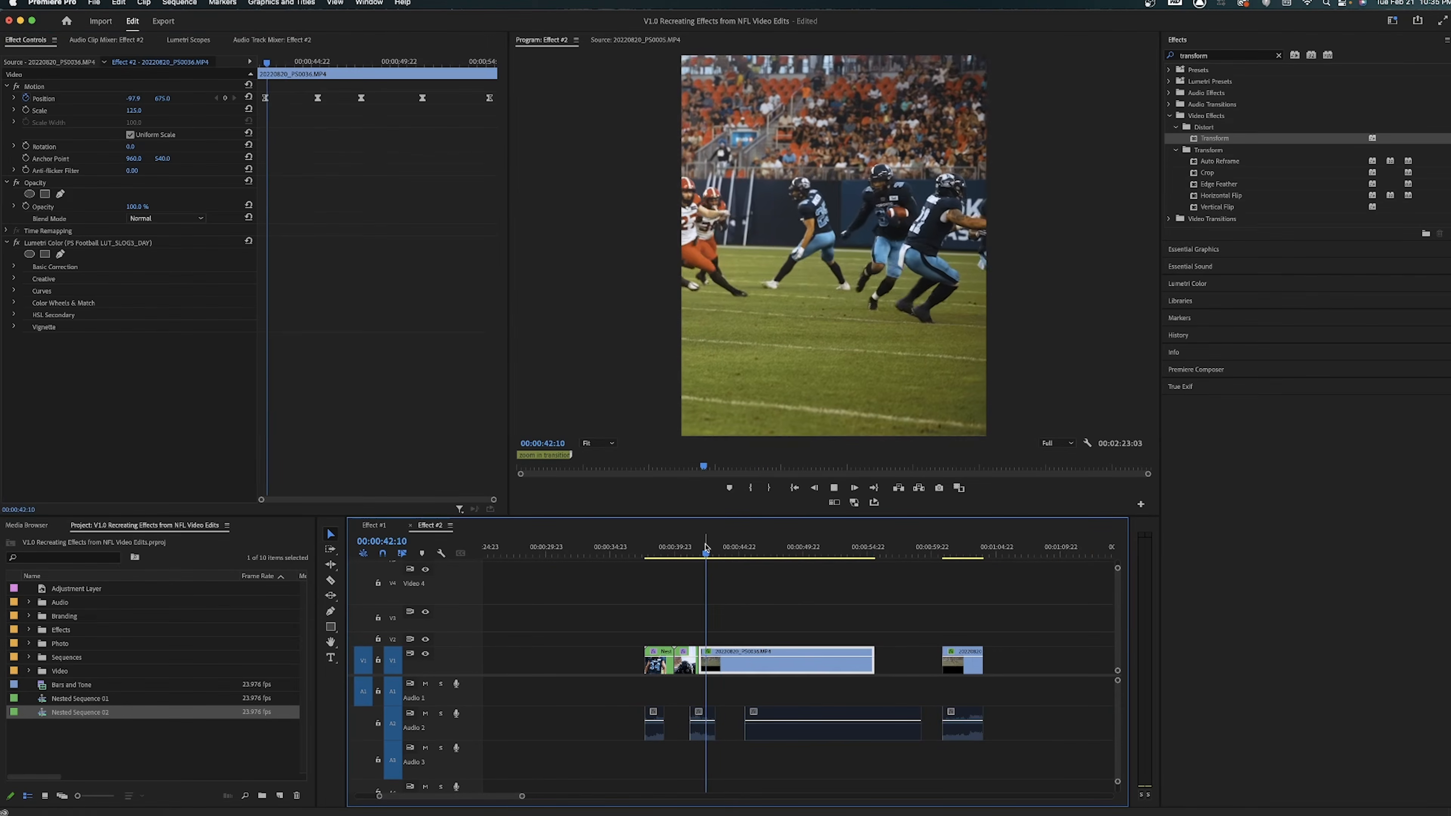
key("equal")
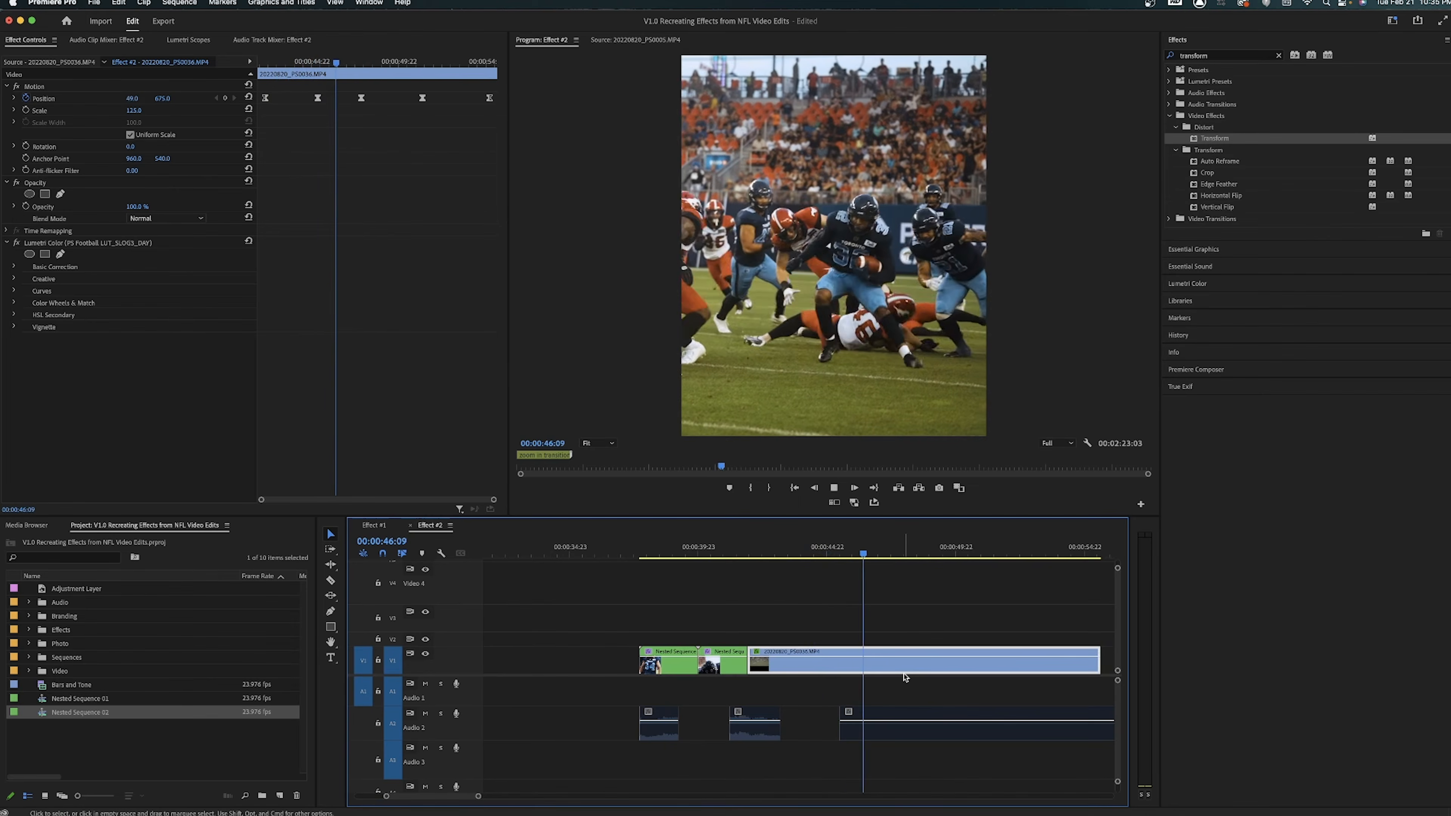
key("minus")
key("equal")
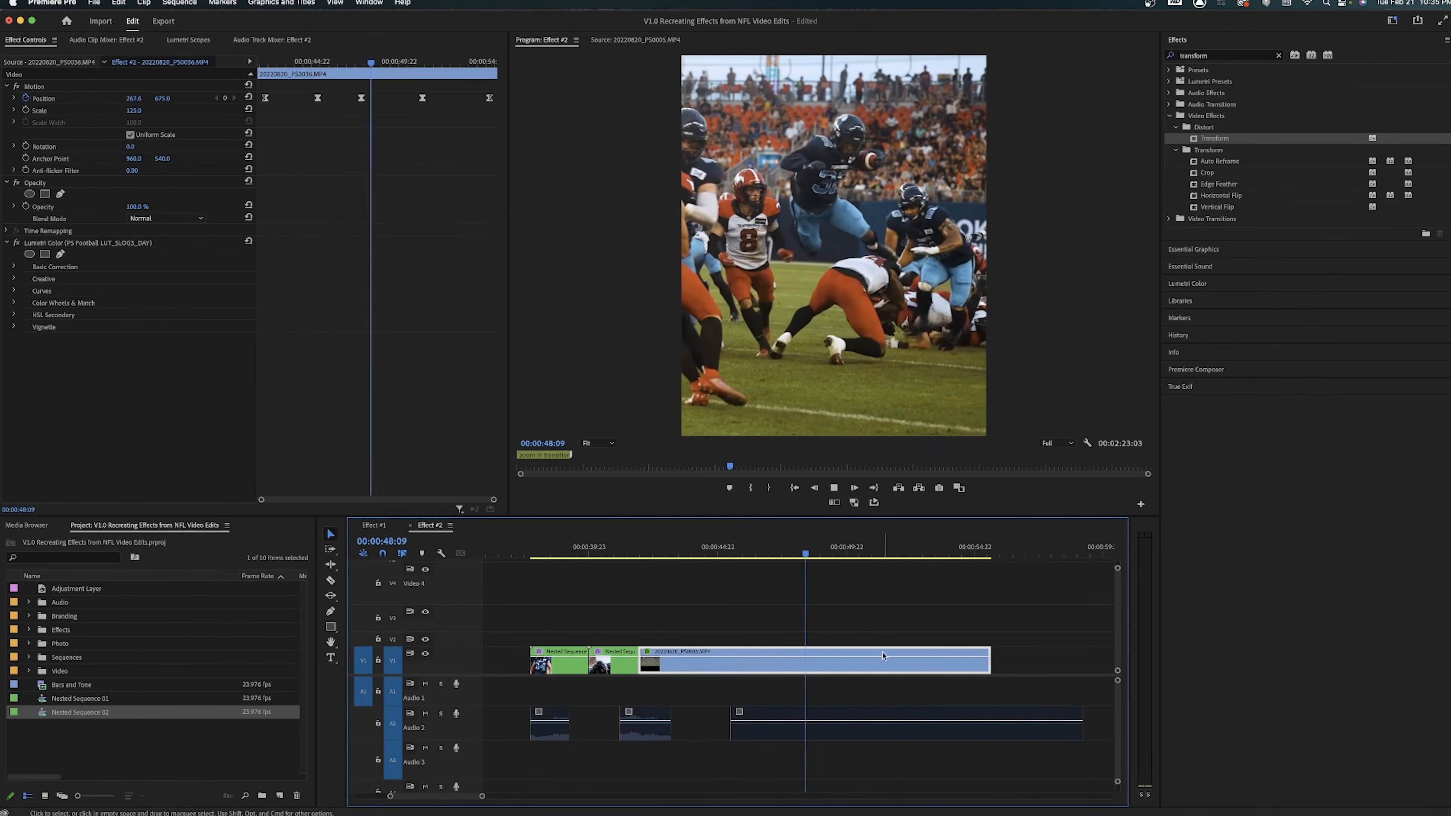
key("space")
Step: Nest the recentred clip, keeping the default sequence name
right_click(808, 663)
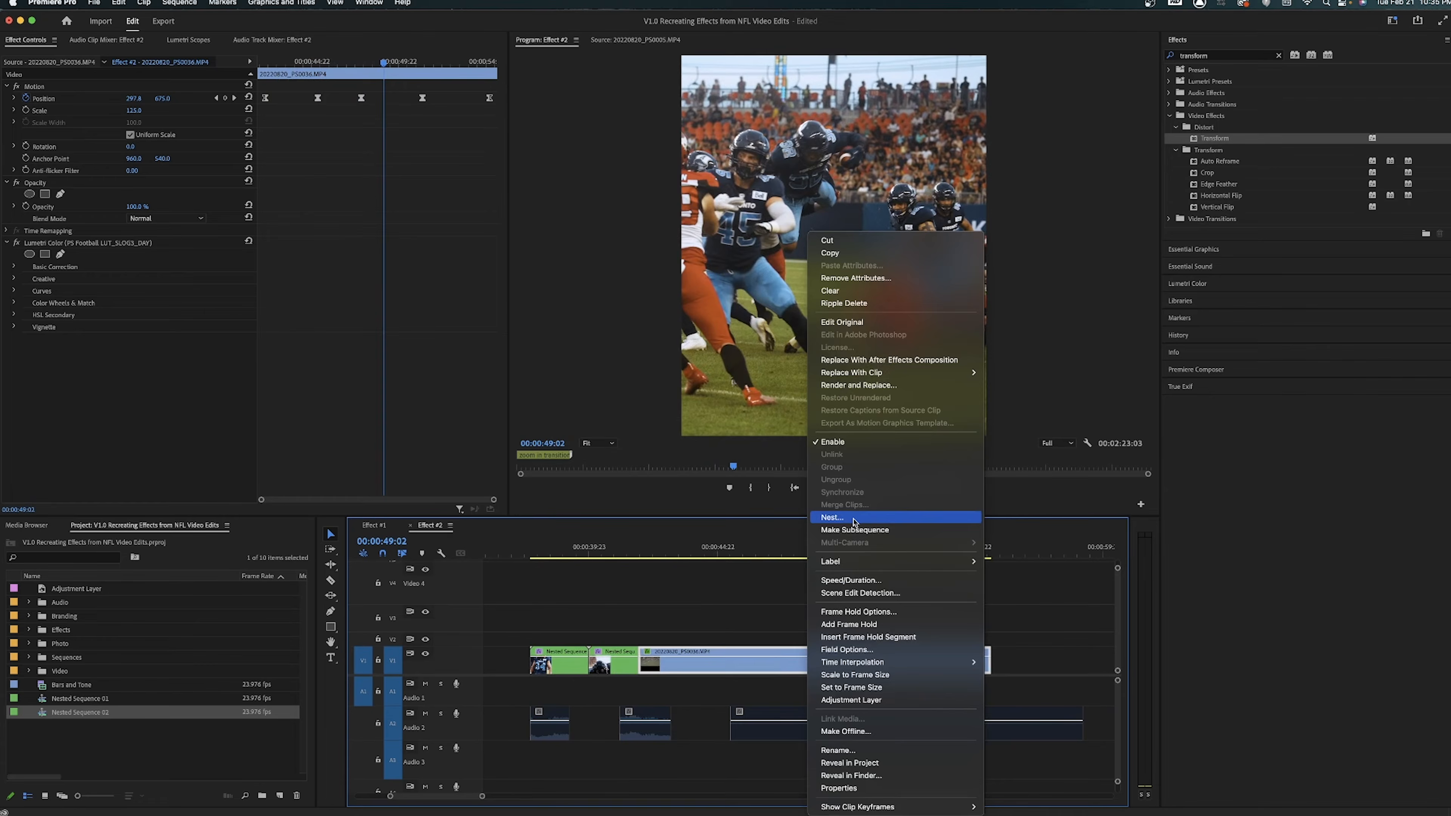
left_click(833, 517)
key("Return")
Step: Set the third nested sequence's speed to 500% and play it back
key("minus")
key("equal")
left_click_drag(761, 552, 676, 554)
left_click(709, 612)
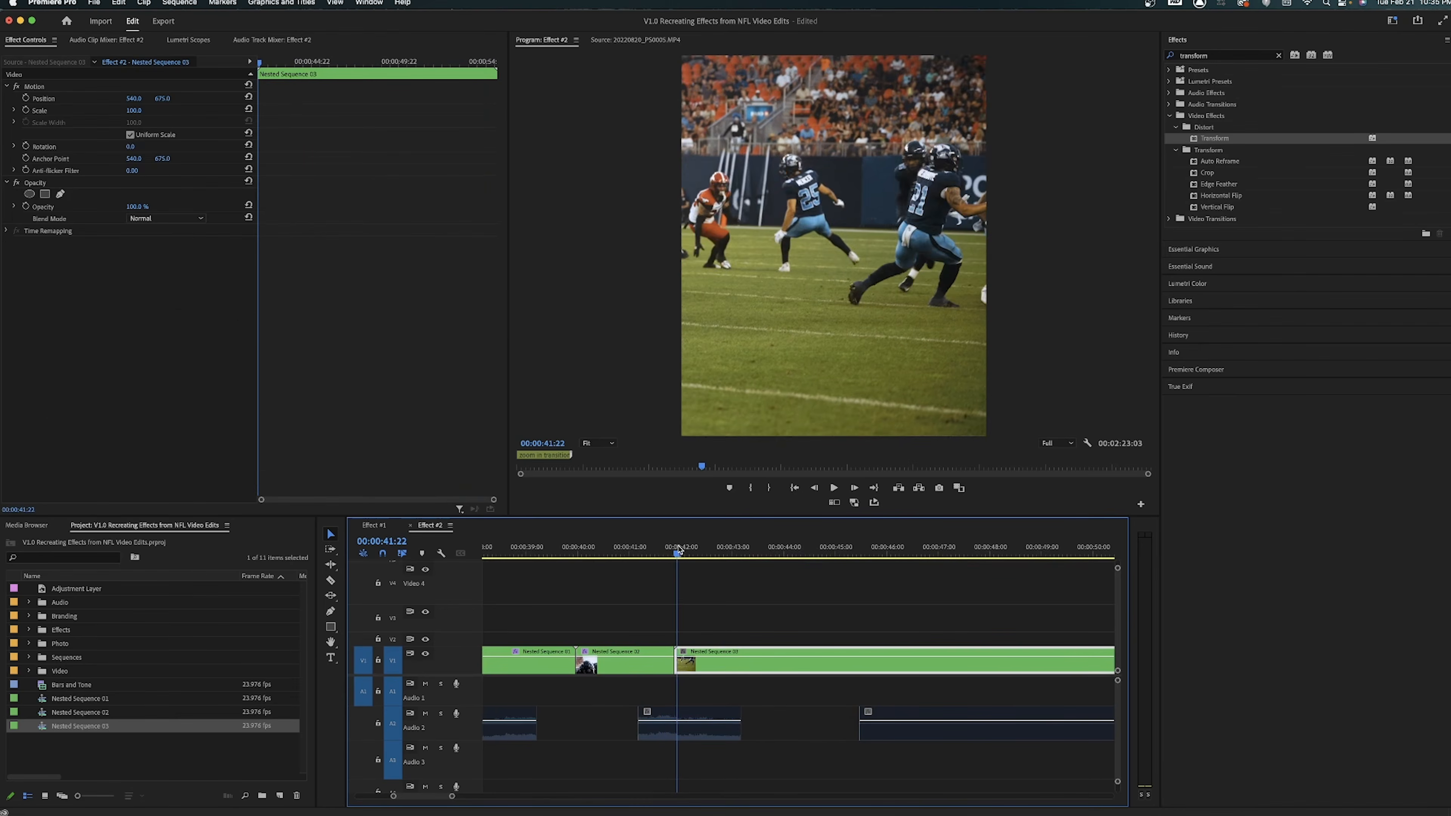
key("super+r")
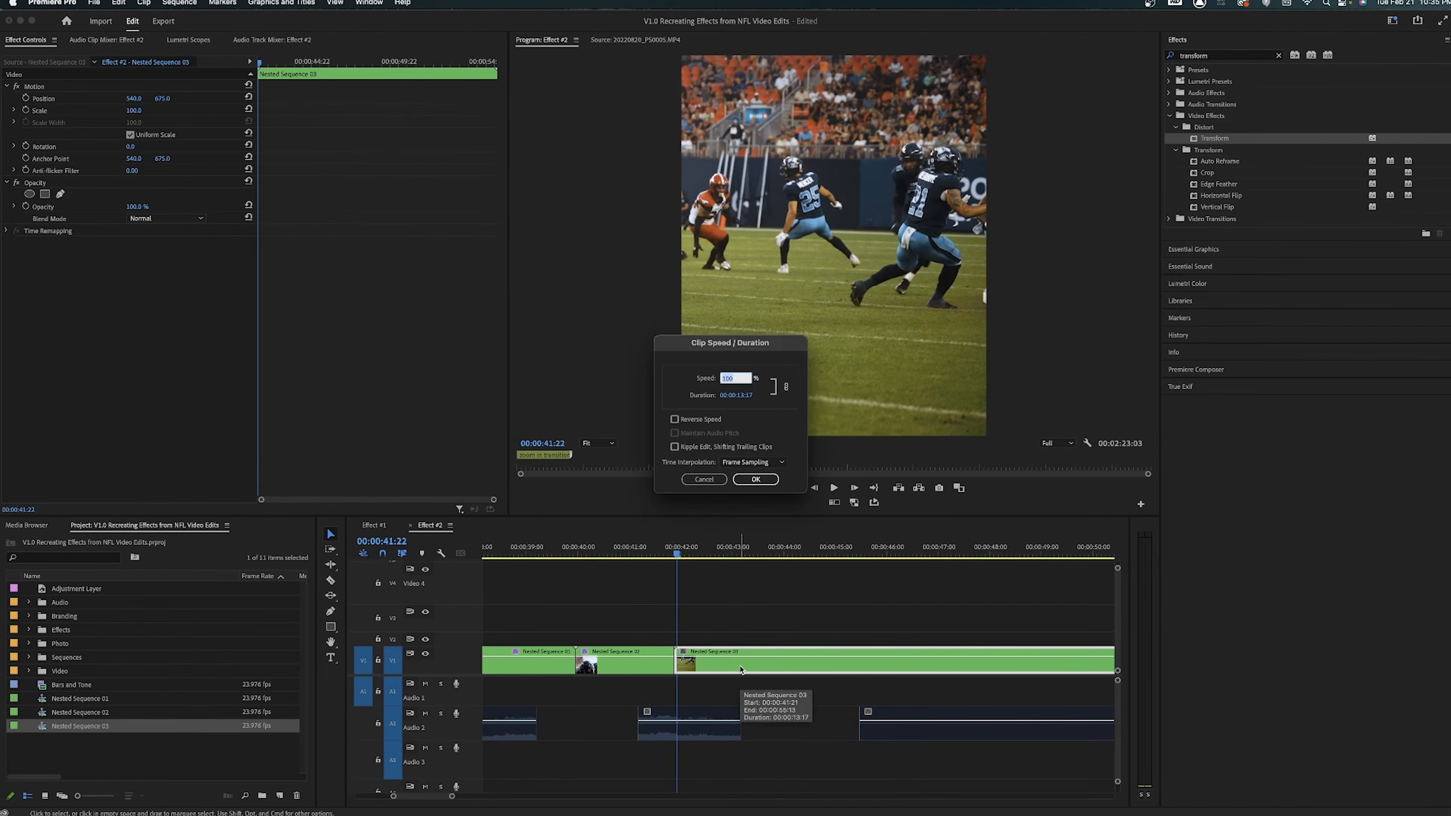
type("500")
key("Return")
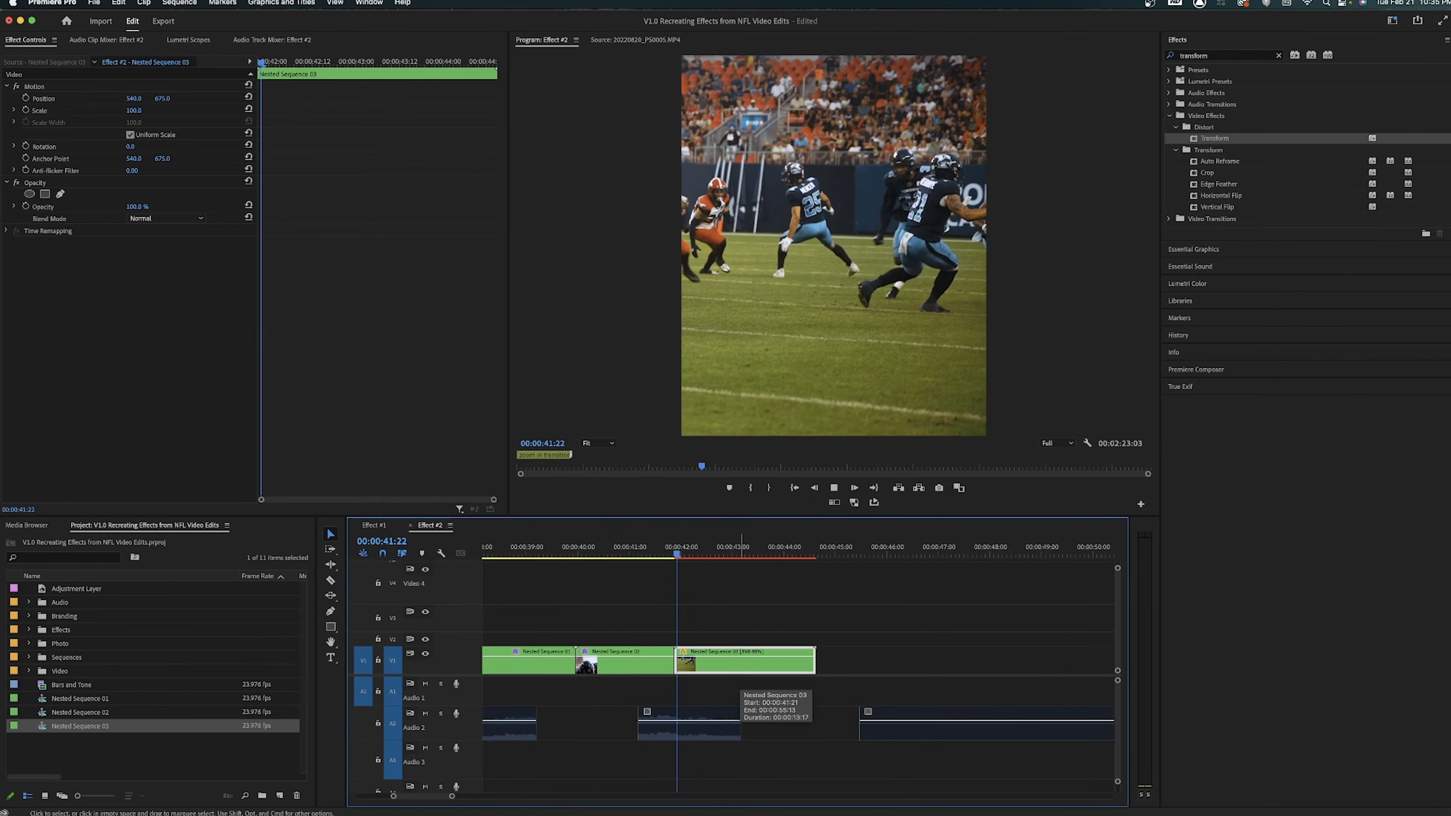
key("space")
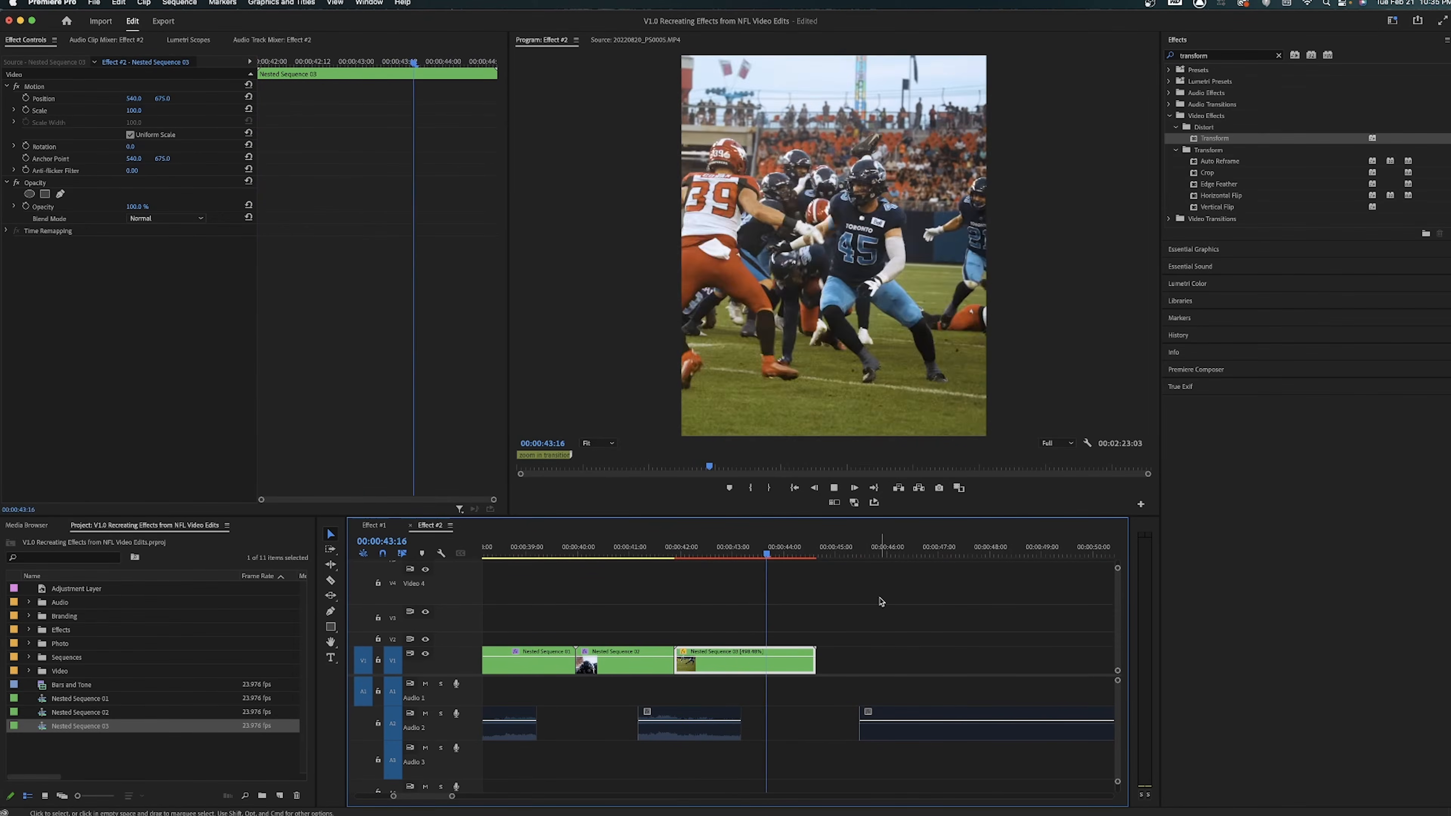
key("space")
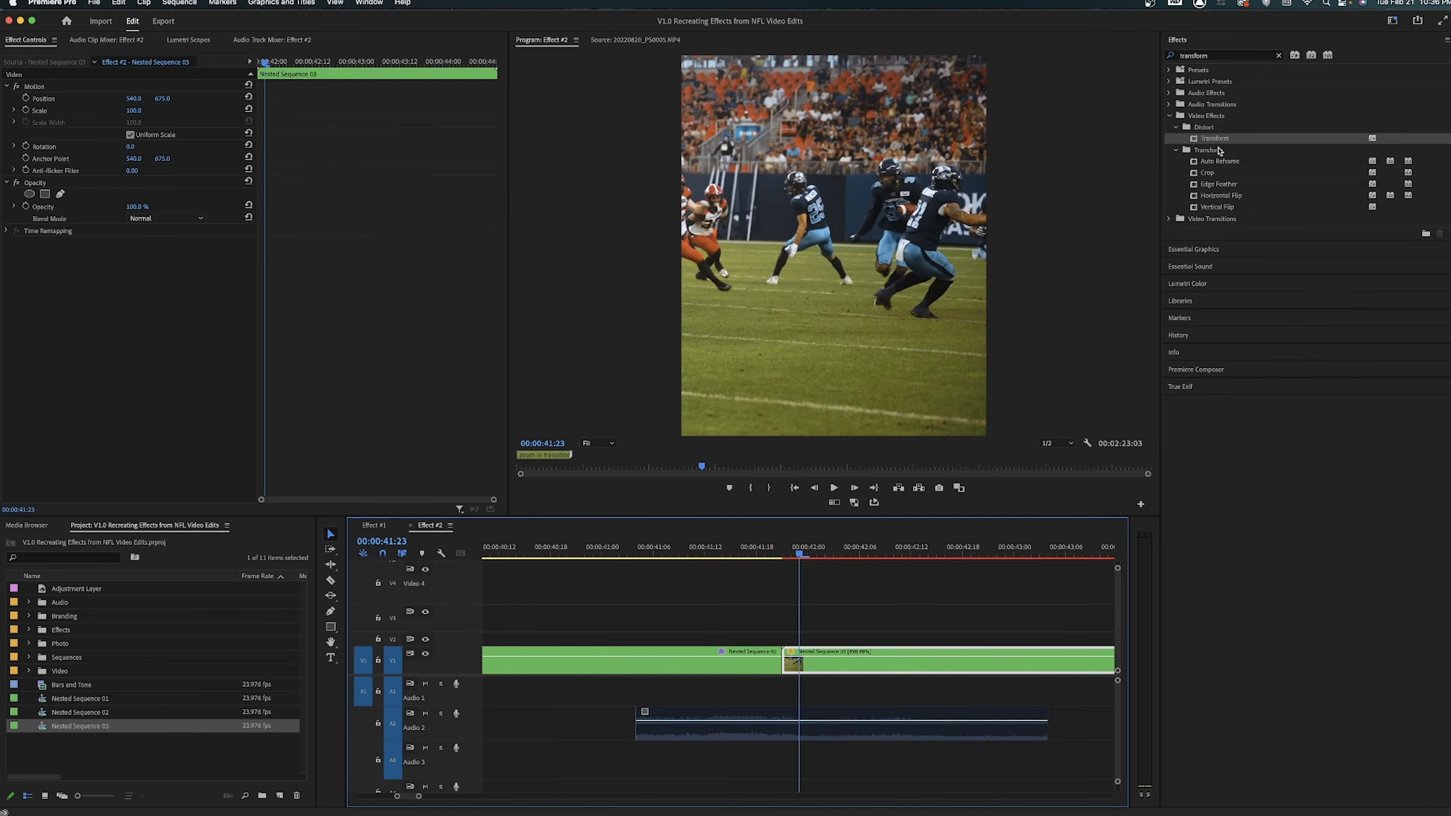
Step: Apply the Transform effect to the third nested sequence with its own shutter angle of 360 and a Scale keyframe of 100 at the start
left_click_drag(1215, 137, 800, 663)
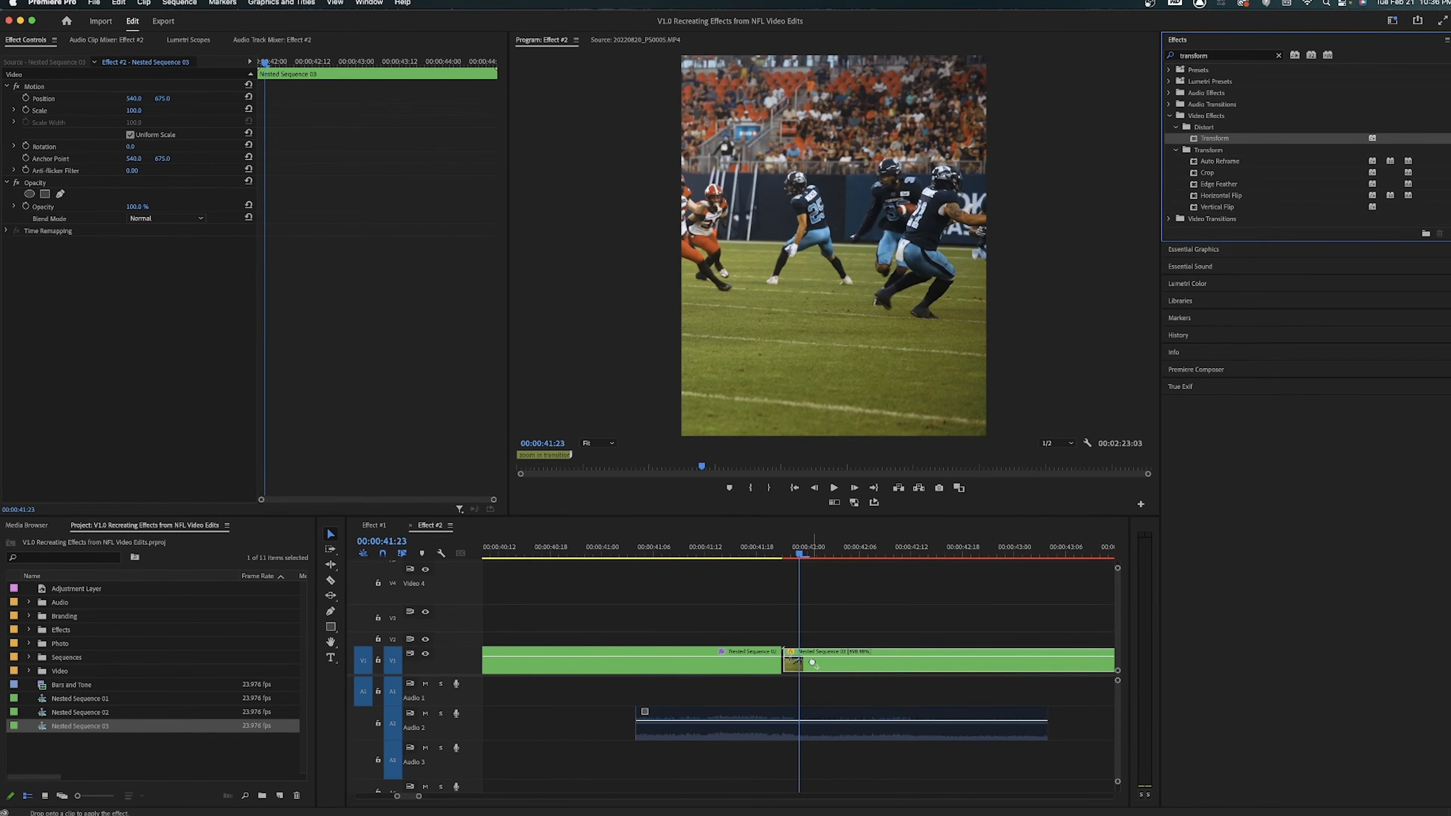
left_click(131, 375)
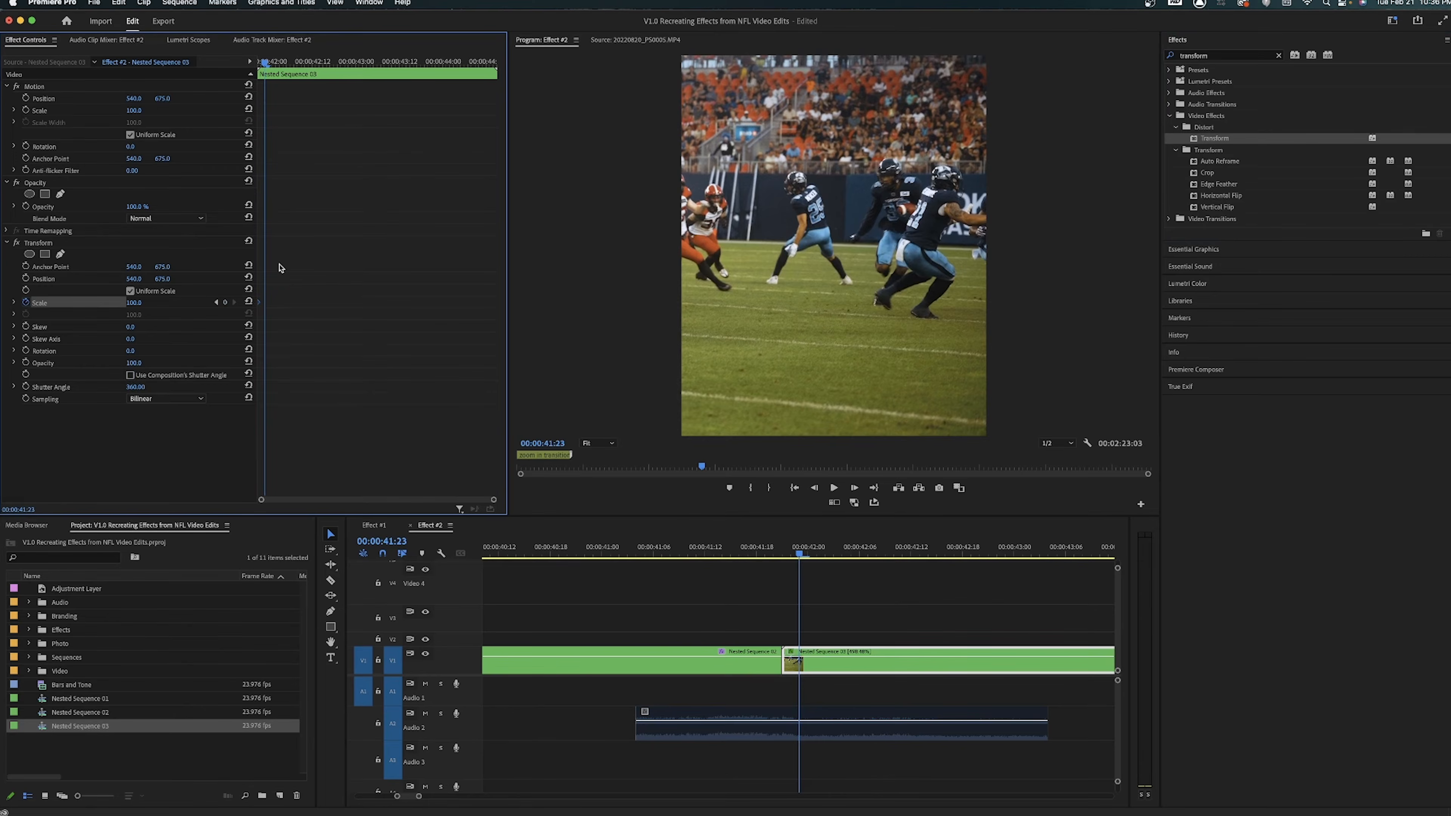
Step: Add an enlarged Transform Scale keyframe at 00:00:42:03 on the third nested sequence and ease it
key("Right")
key("Right")
key("Right")
key("Right")
left_click_drag(138, 303, 156, 304)
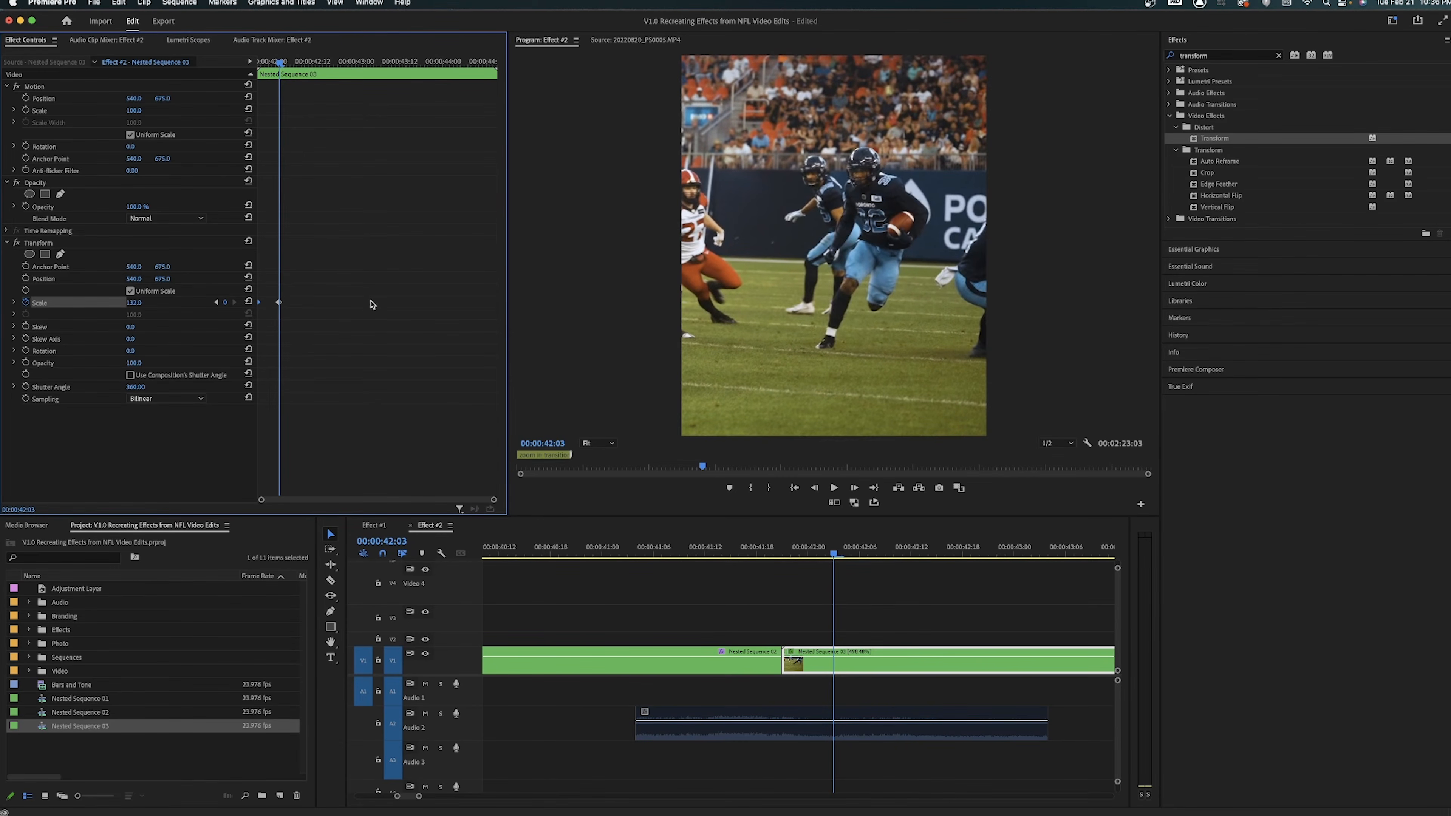
right_click(279, 303)
left_click(322, 477)
Step: Try delaying the zoom by moving the first Transform Scale keyframe to 00:00:42:00
left_click_drag(275, 65, 260, 65)
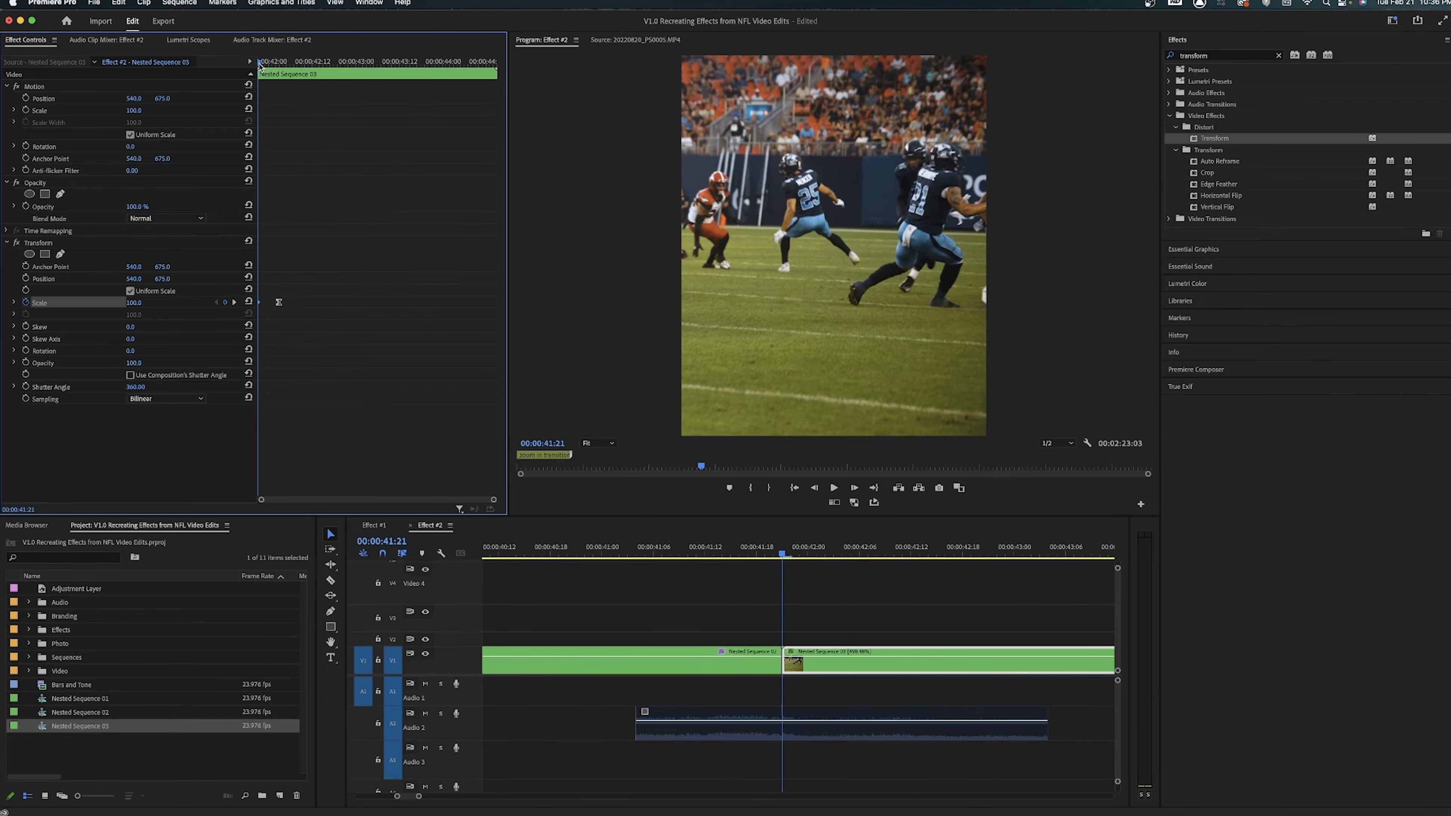
left_click(234, 303)
left_click_drag(791, 549, 807, 555)
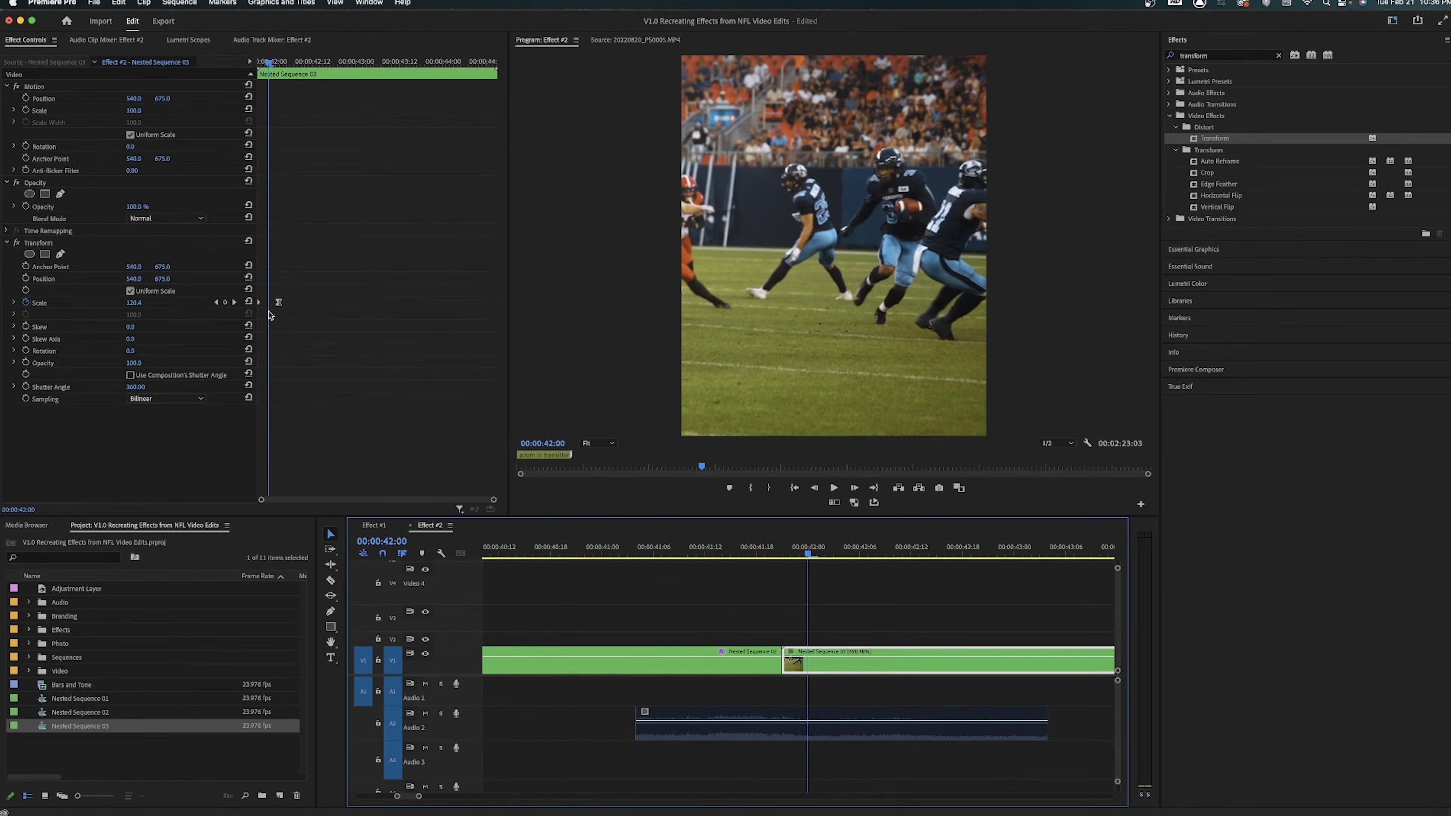
left_click(304, 350)
key("equal")
key("equal")
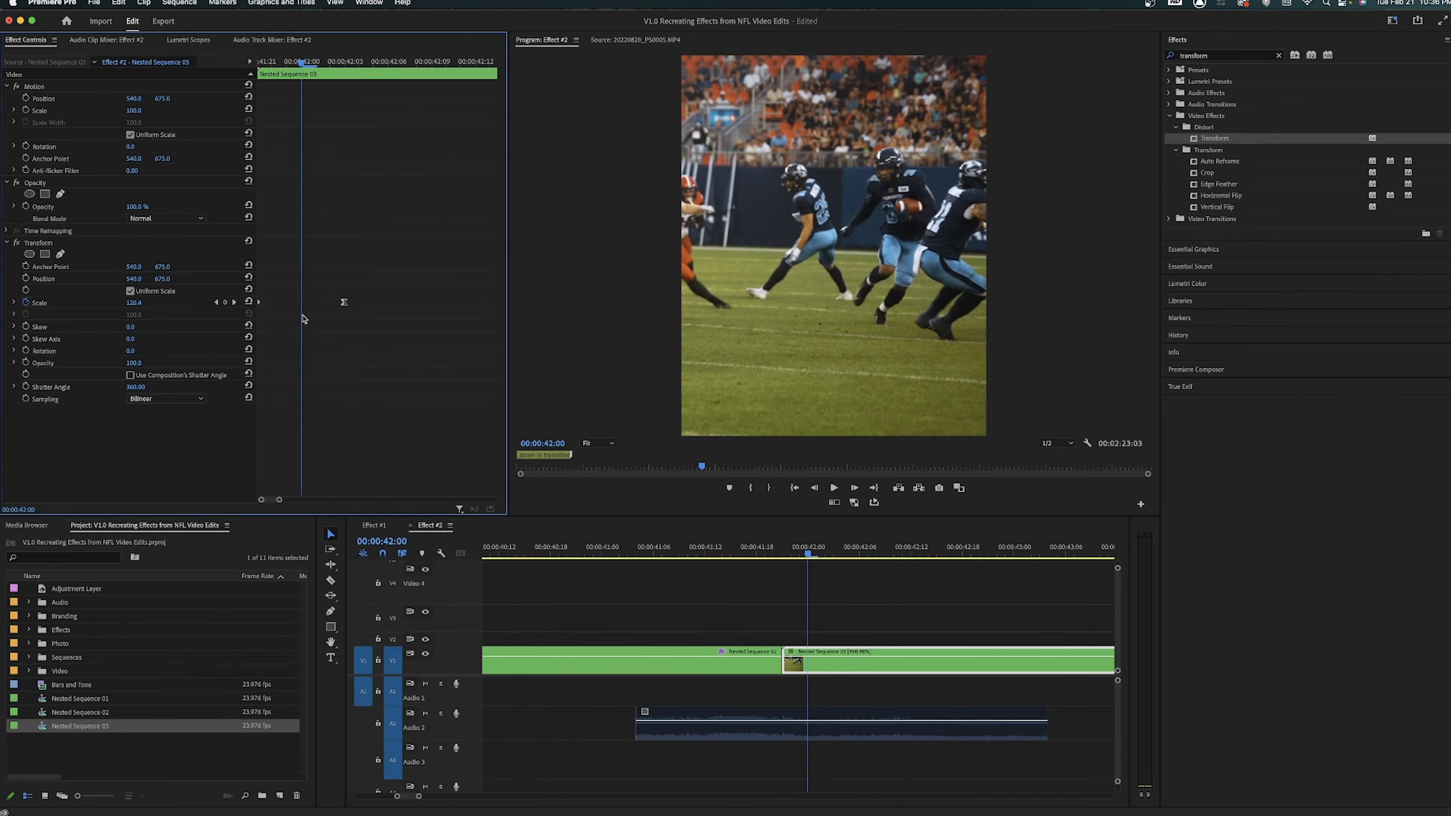
key("minus")
key("equal")
left_click(270, 59)
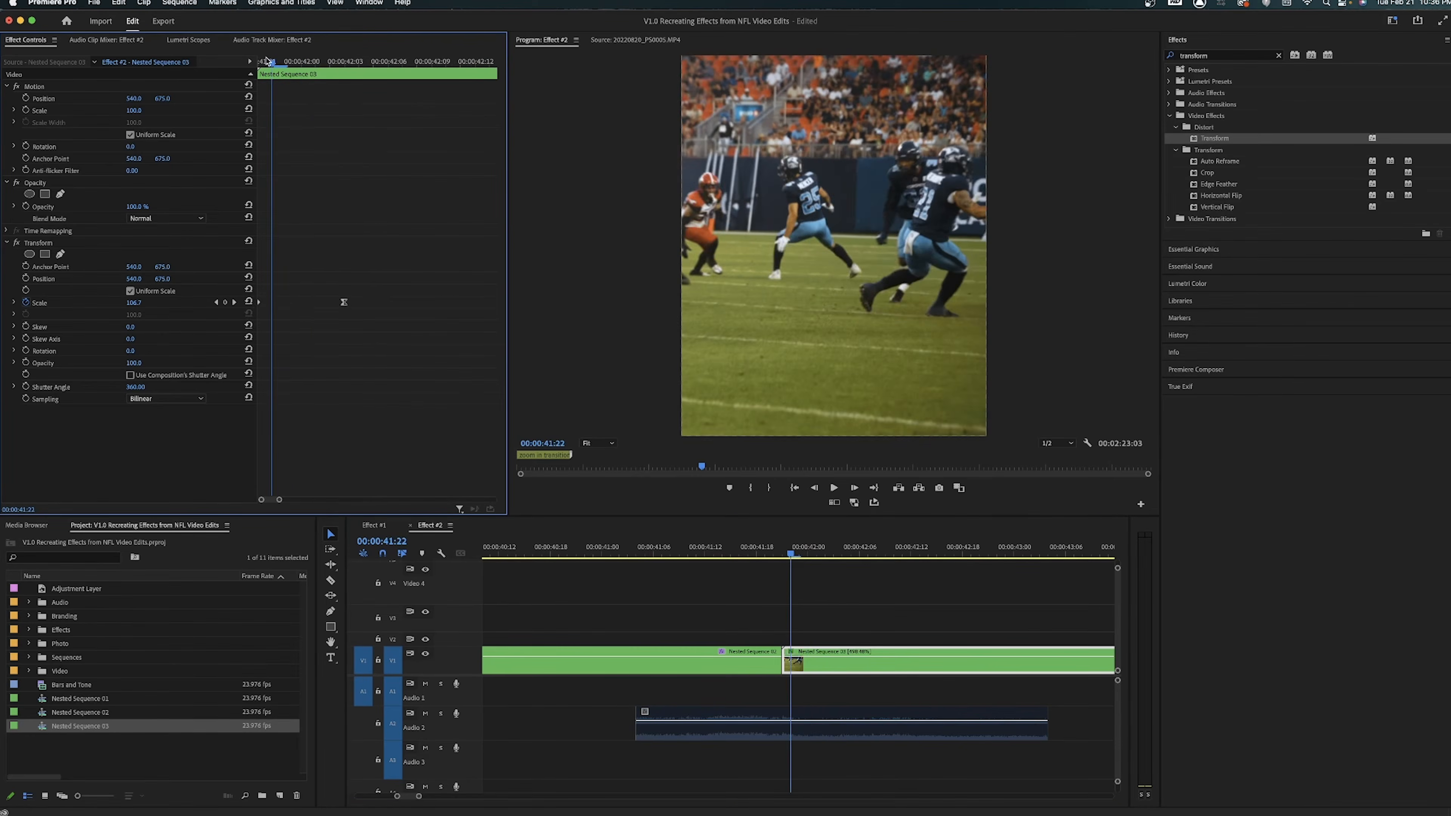
key("Right")
key("Right")
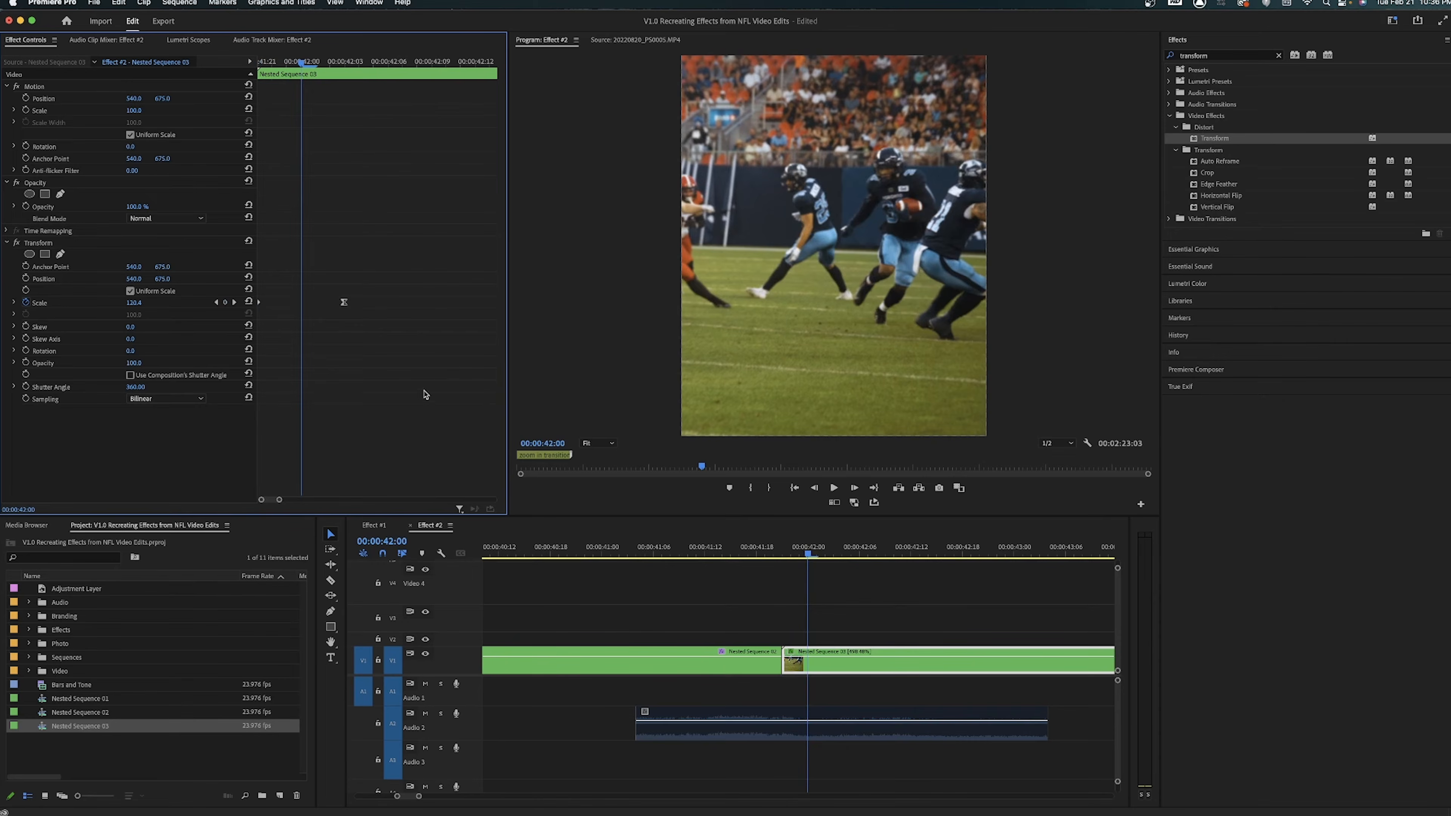
left_click_drag(271, 306, 300, 309)
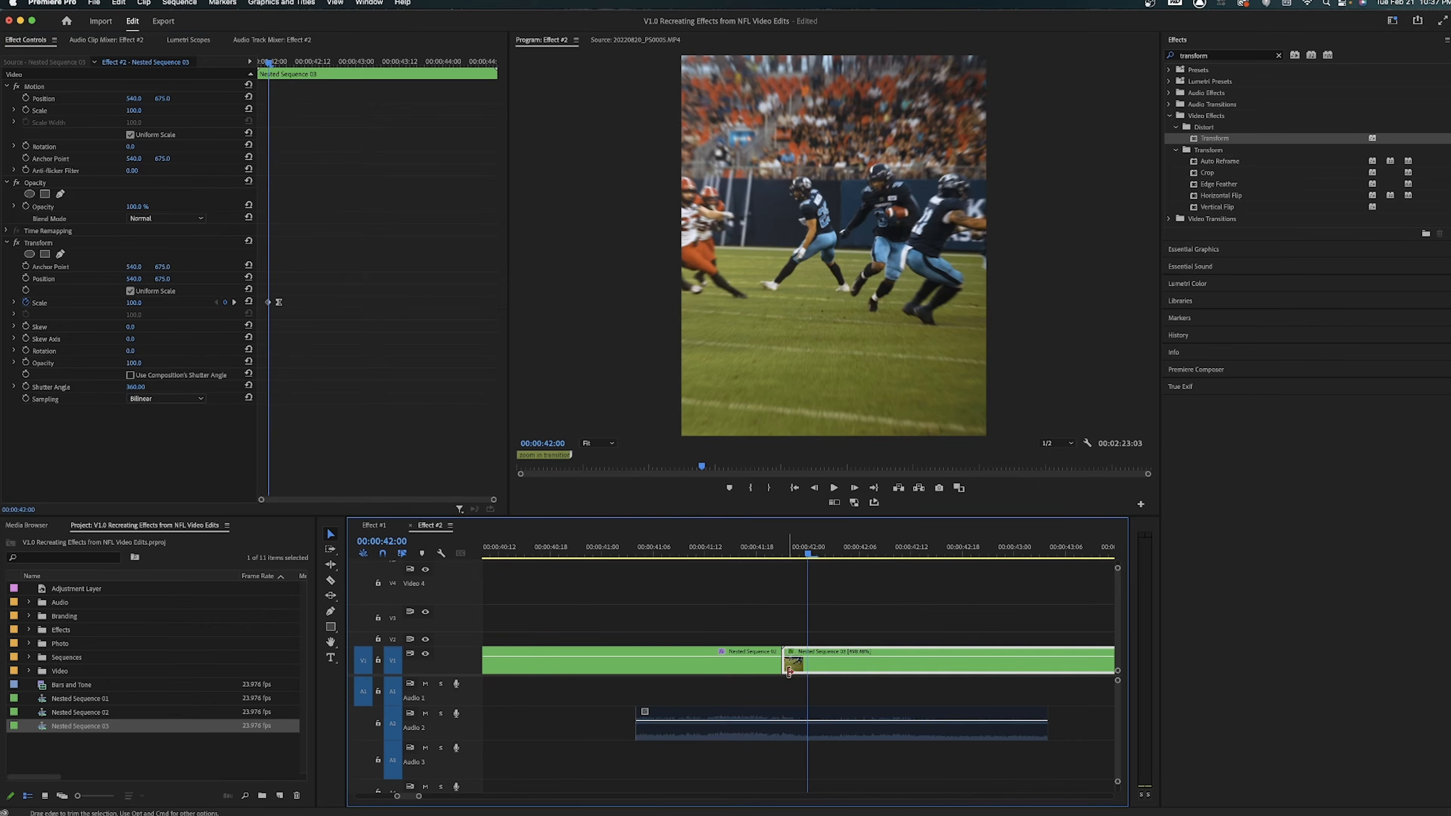
Step: Place the first Transform Scale keyframe at the third nested sequence's start and the eased second one at 00:00:42:01
mouse_move(790, 671)
left_mouse_down()
mouse_move(804, 672)
mouse_move(790, 671)
left_mouse_up()
left_click(318, 279)
key("equal")
key("equal")
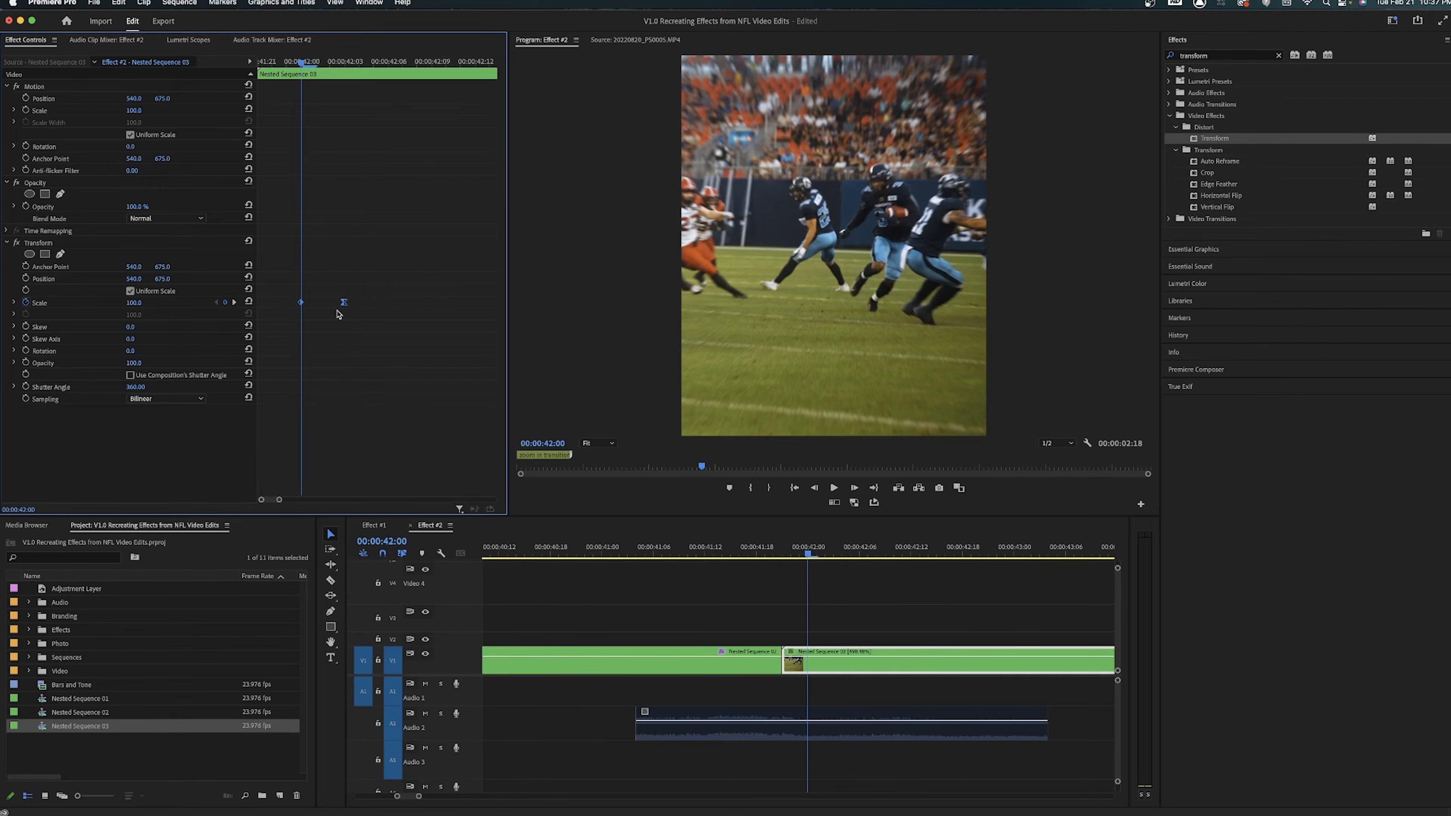
left_click_drag(346, 304, 304, 308)
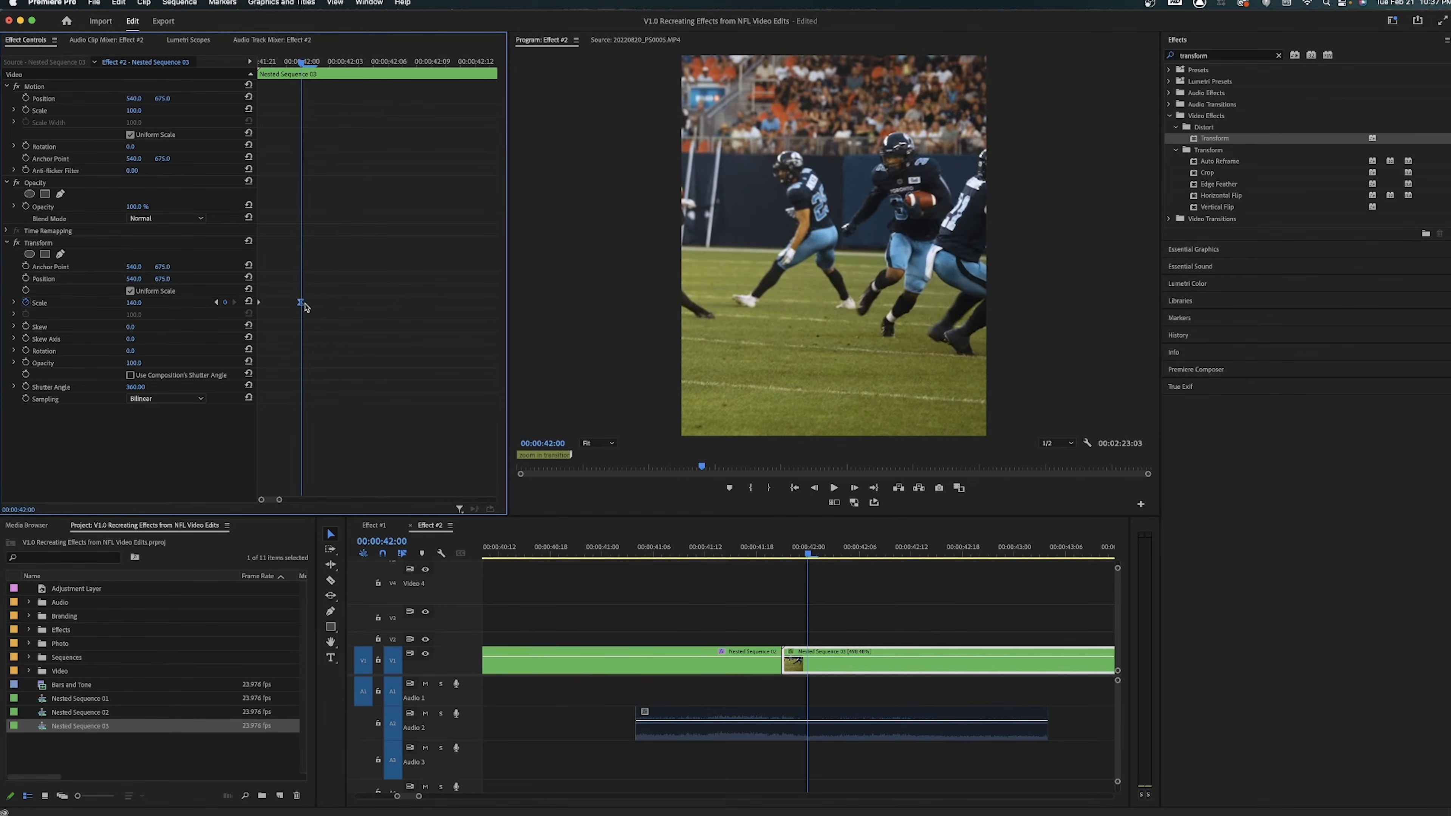
left_click_drag(302, 305, 313, 307)
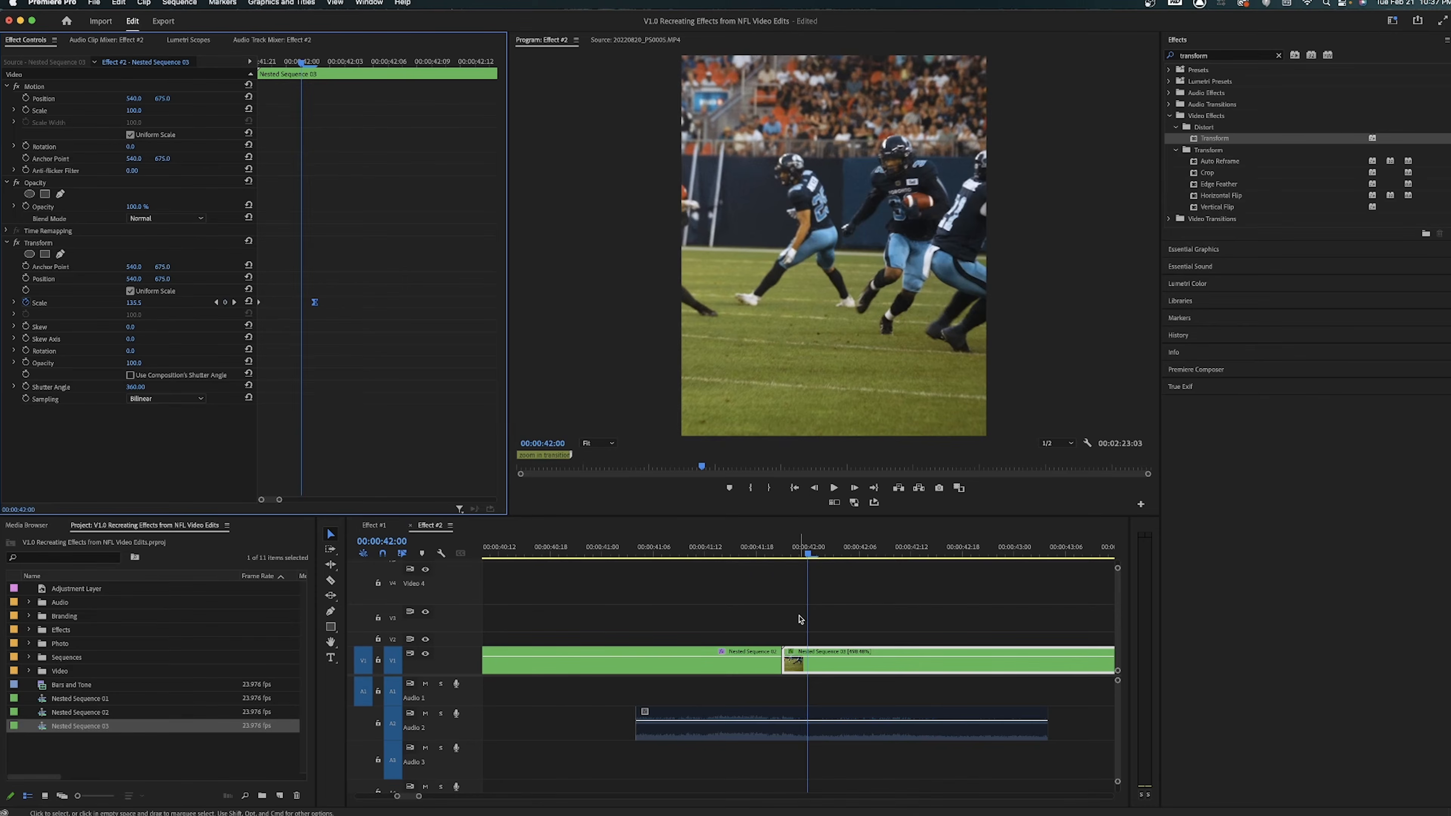
Step: Try ripple-trimming two frames off the start of the third nested sequence and play back the cut
key("Left")
mouse_move(793, 664)
left_mouse_down()
mouse_move(816, 672)
mouse_move(803, 668)
left_mouse_up()
left_click(853, 595)
key("equal")
key("minus")
key("minus")
key("minus")
left_click(755, 552)
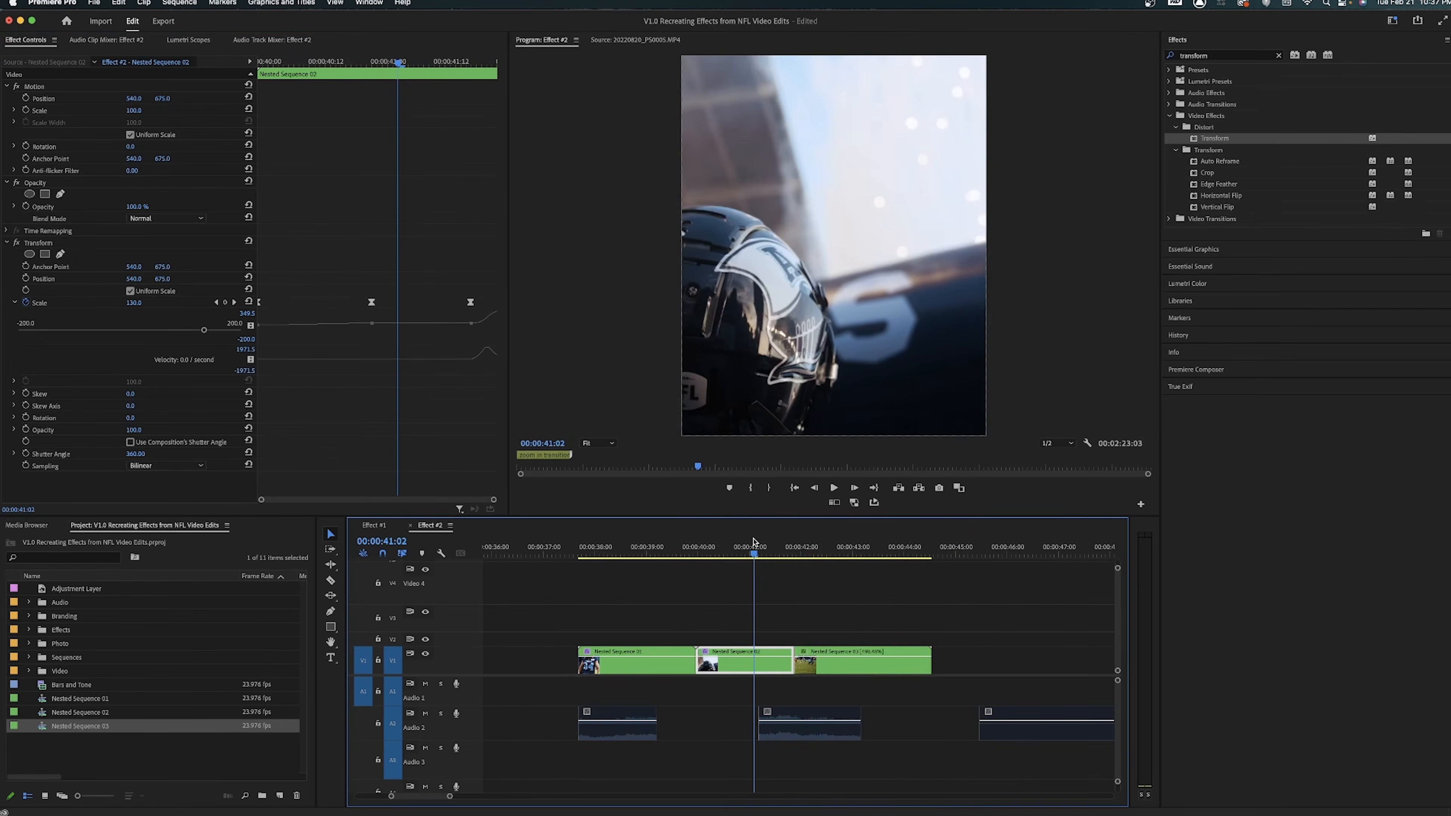
key("space")
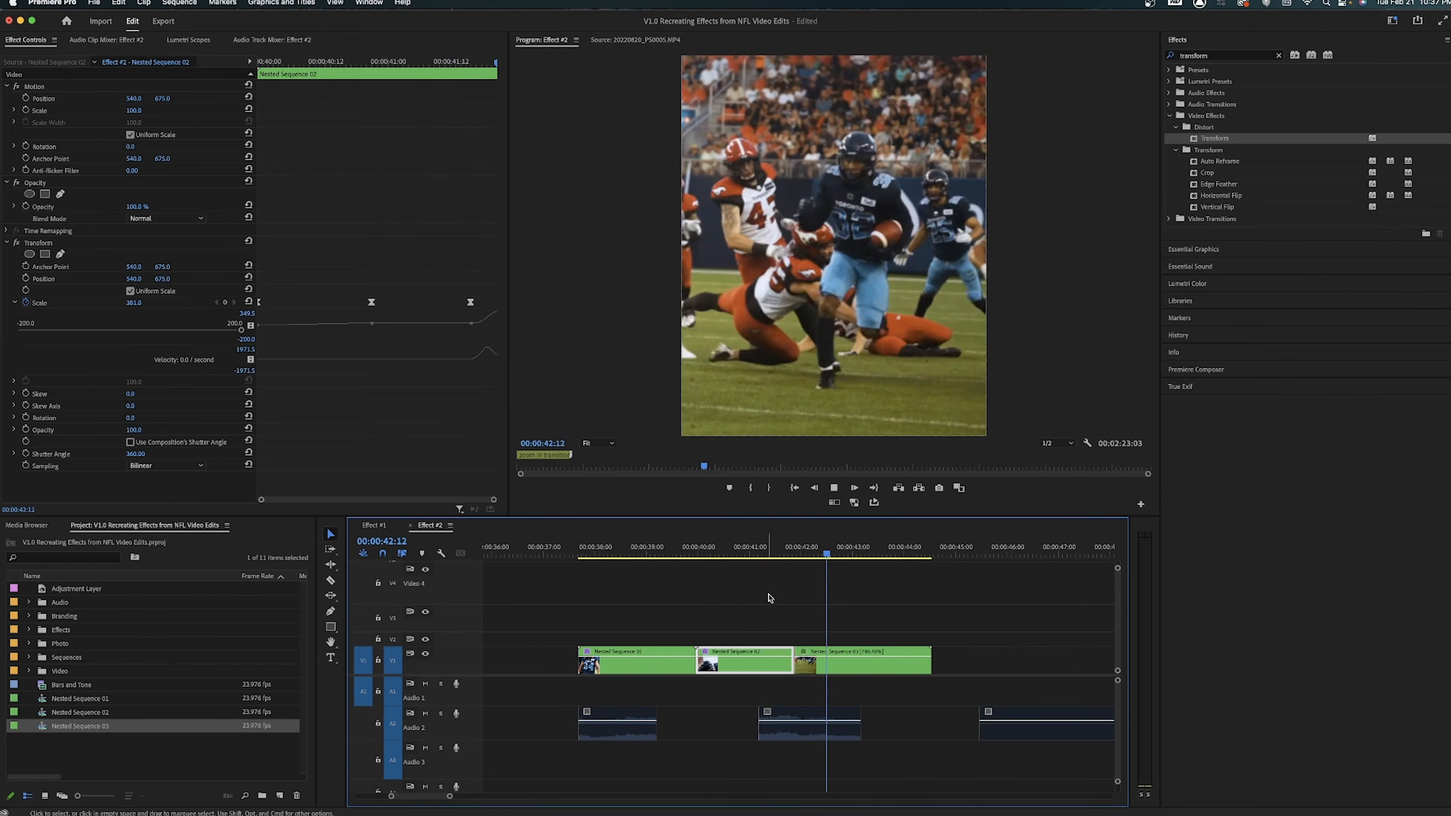
Step: Examine the cut between the second and third nested sequences frame by frame
key("equal")
left_click_drag(754, 551, 679, 552)
key("Right")
key("Right")
key("Right")
key("Right")
key("Right")
key("Right")
key("Right")
key("Right")
key("Right")
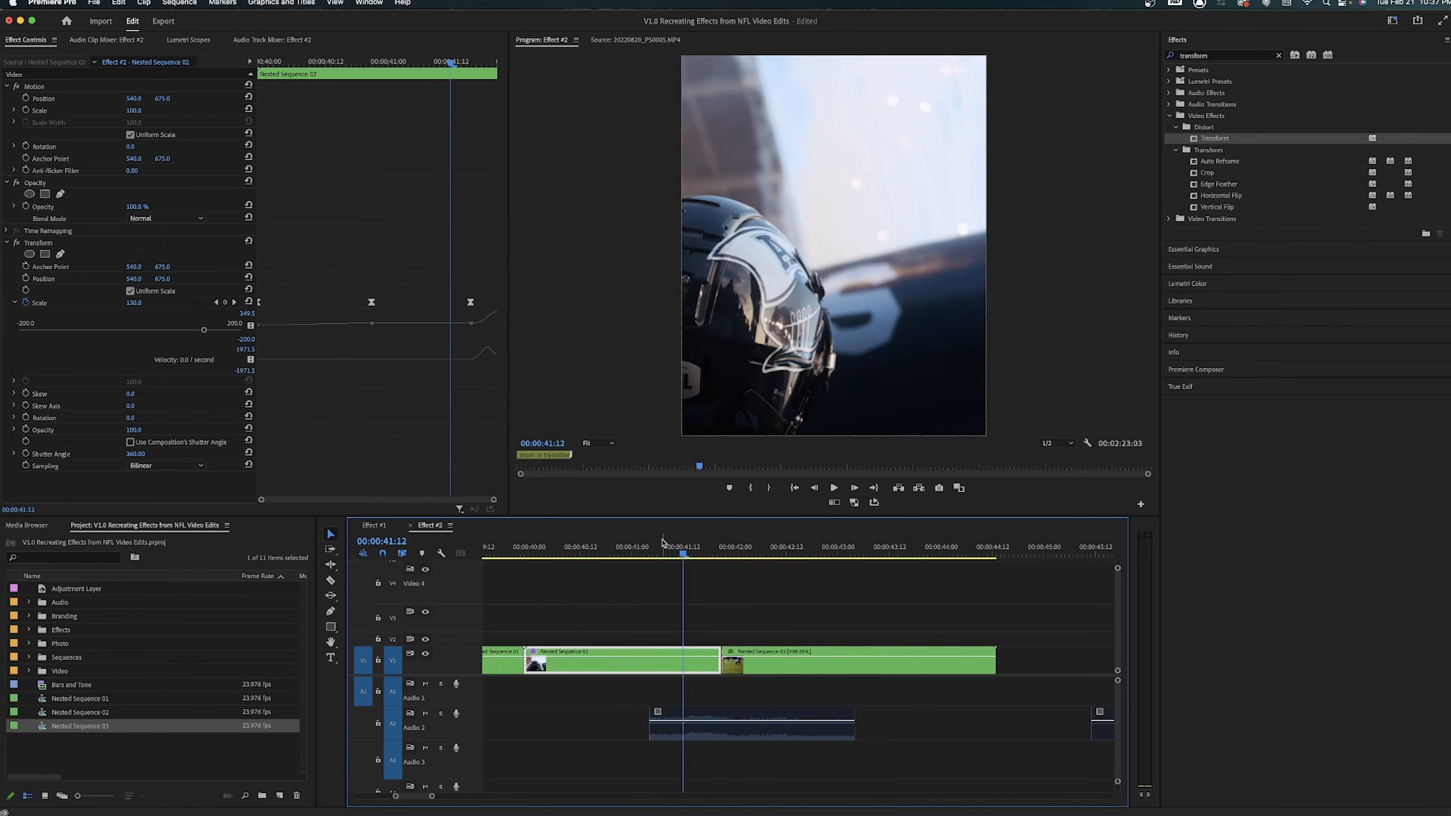
key("Right")
key("Right")
key("Right")
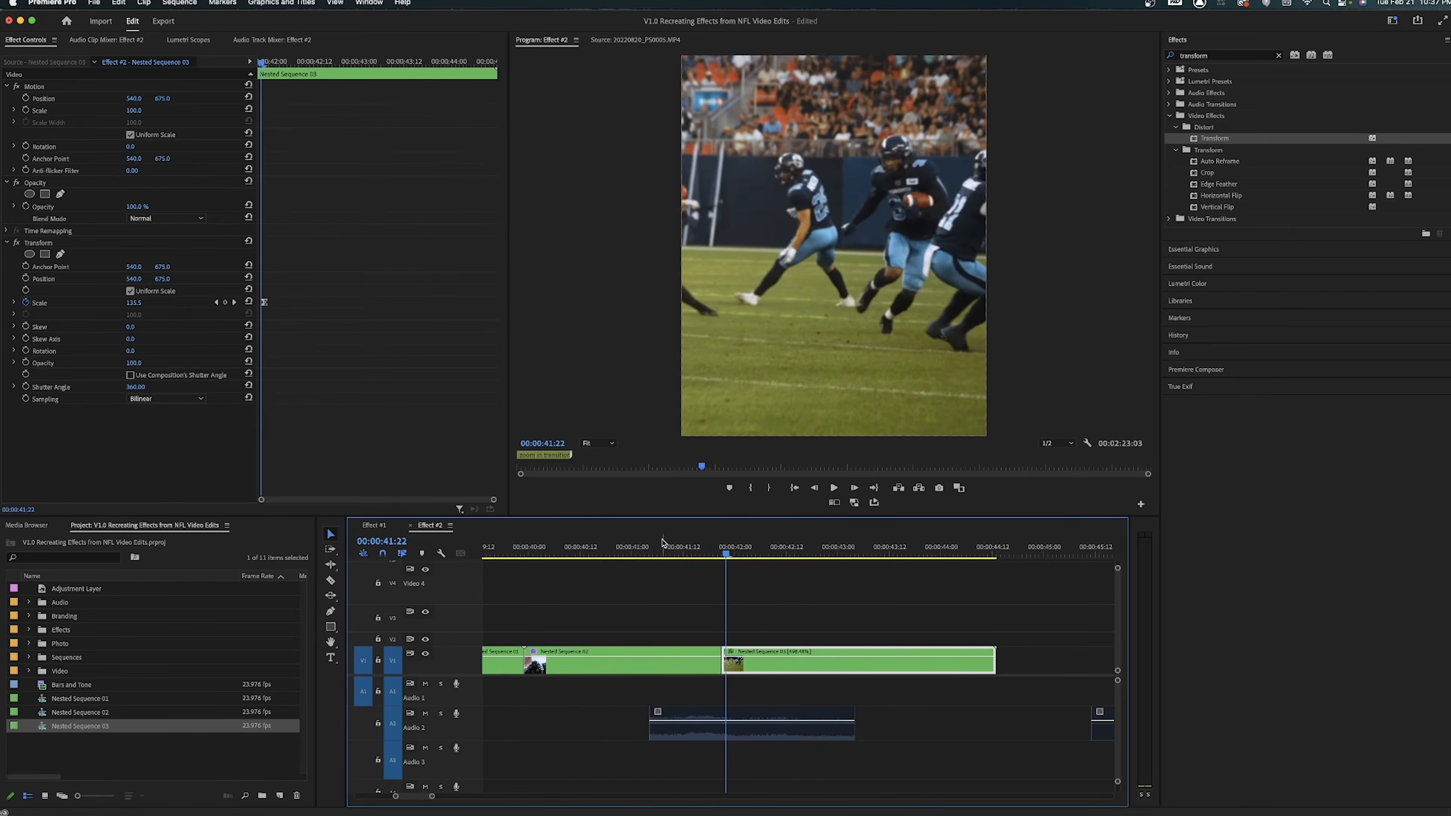
key("Left")
key("Left")
key("Left")
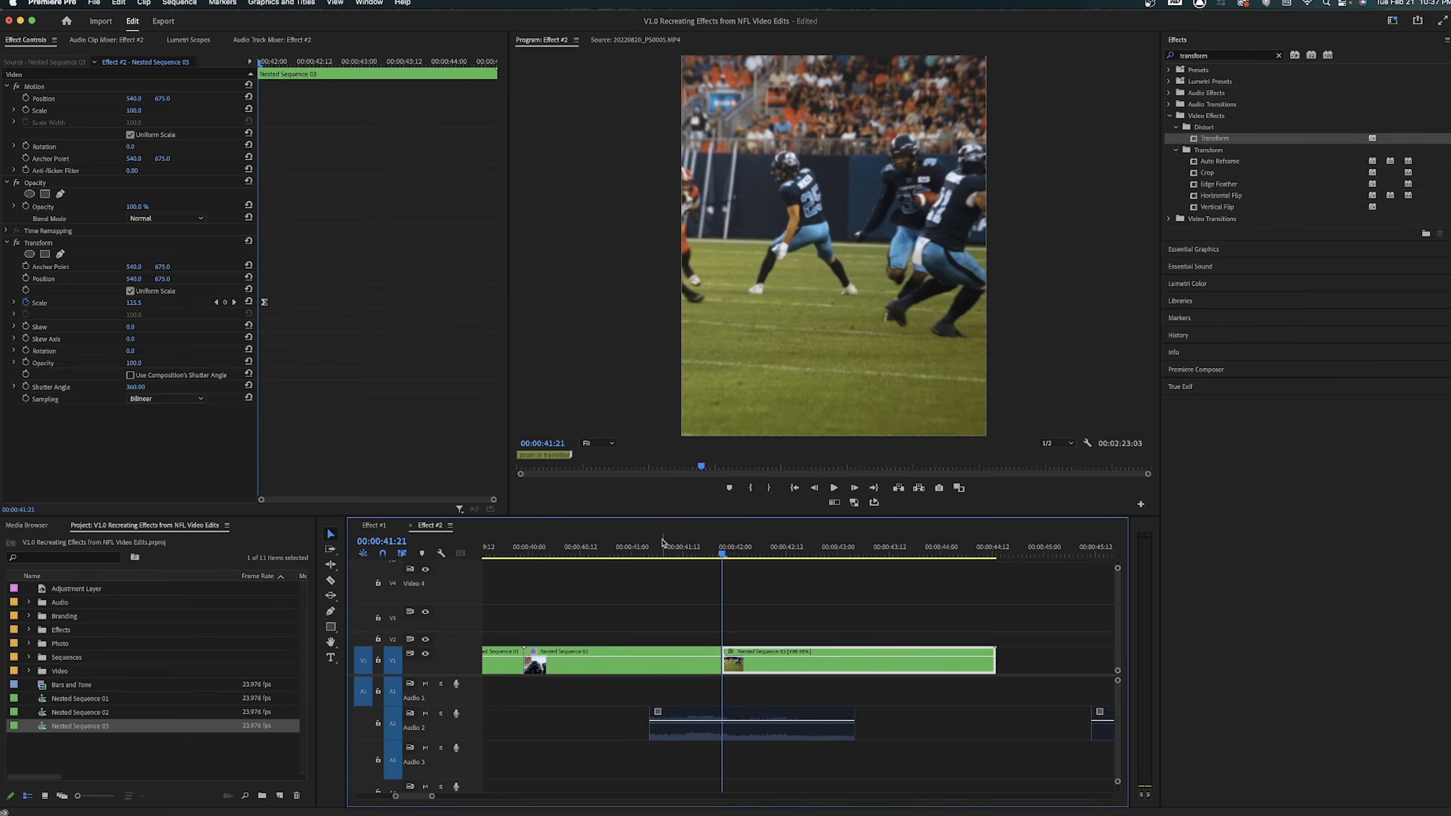
key("Right")
key("equal")
key("equal")
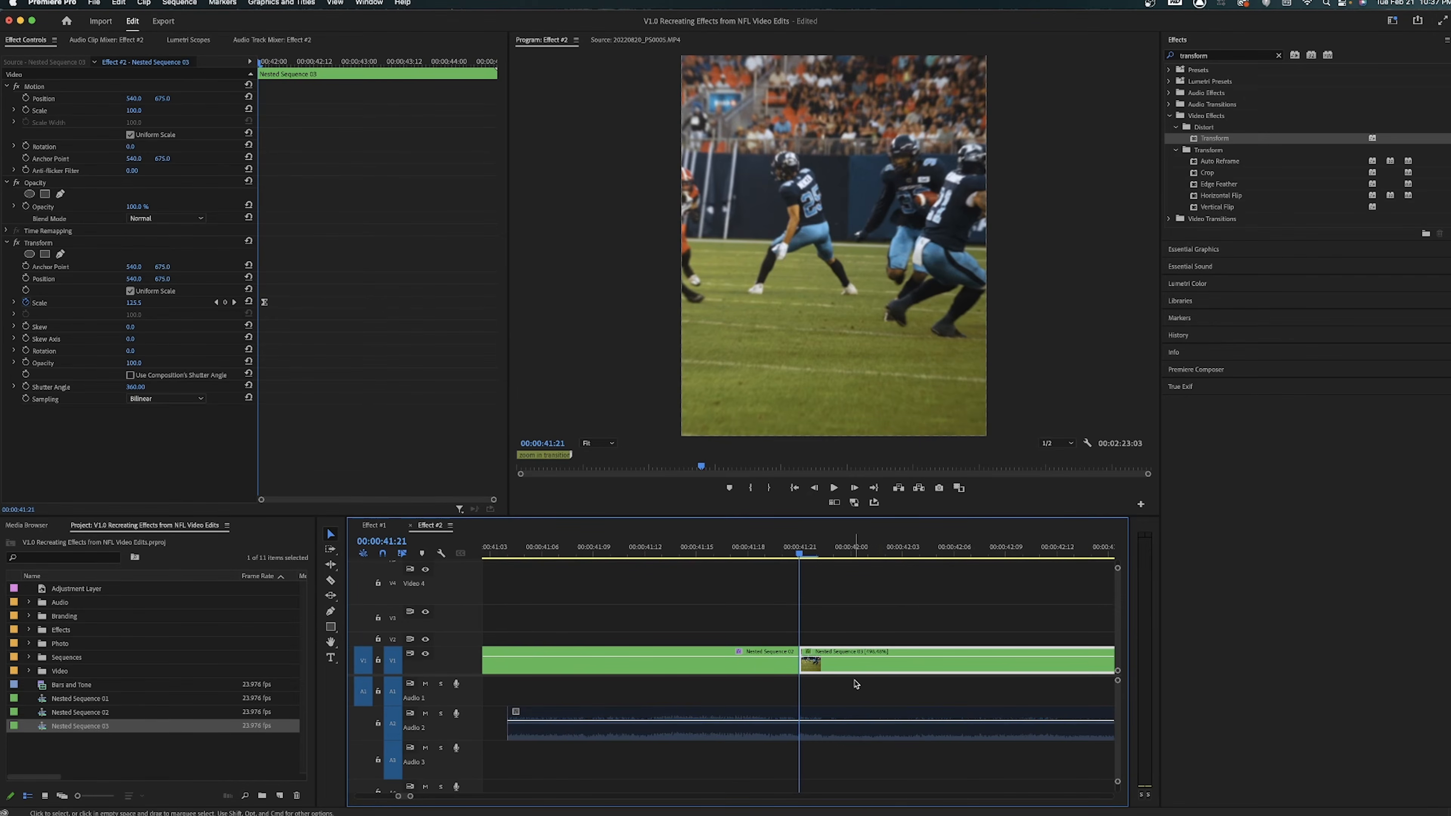
Step: Restore the third nested sequence's trimmed opening frames and lower its first Transform Scale keyframe to 82
left_click_drag(850, 673, 801, 662)
mouse_move(140, 304)
left_mouse_down()
mouse_move(119, 303)
mouse_move(136, 303)
left_mouse_up()
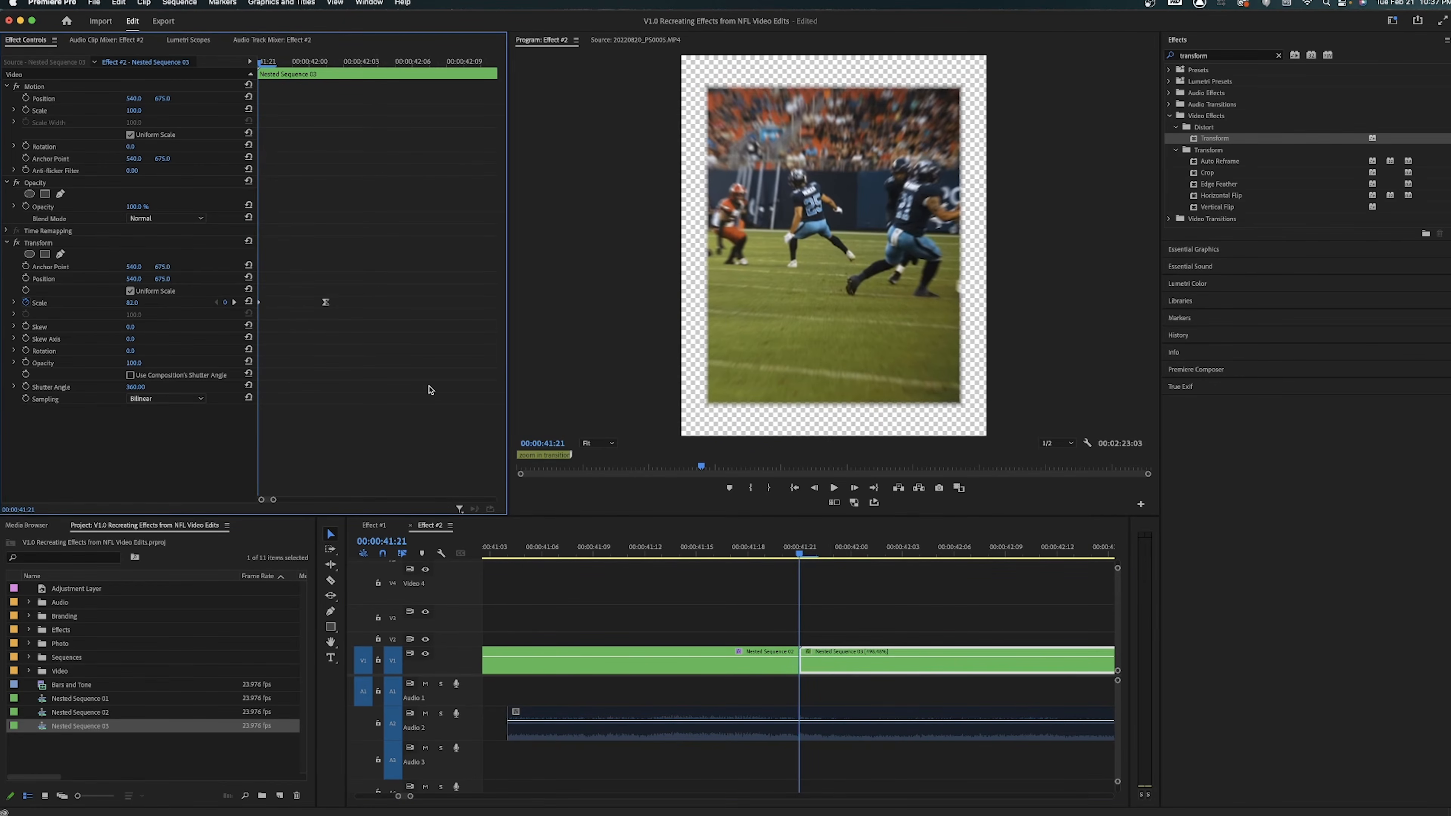
key("Right")
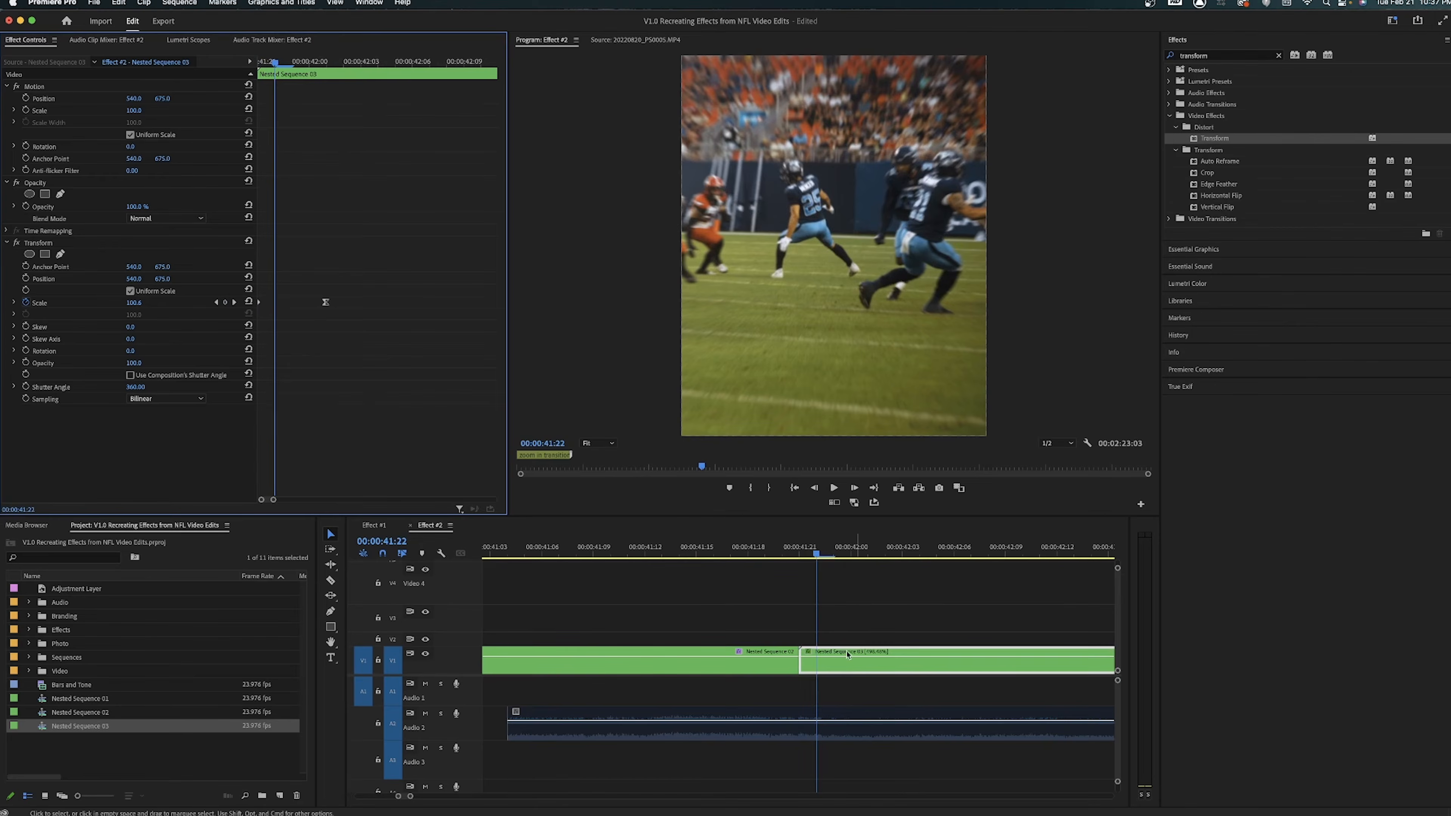
Step: Ripple-trim one frame off the start of the third nested sequence and play back the zoom transition
left_click_drag(807, 667, 833, 668)
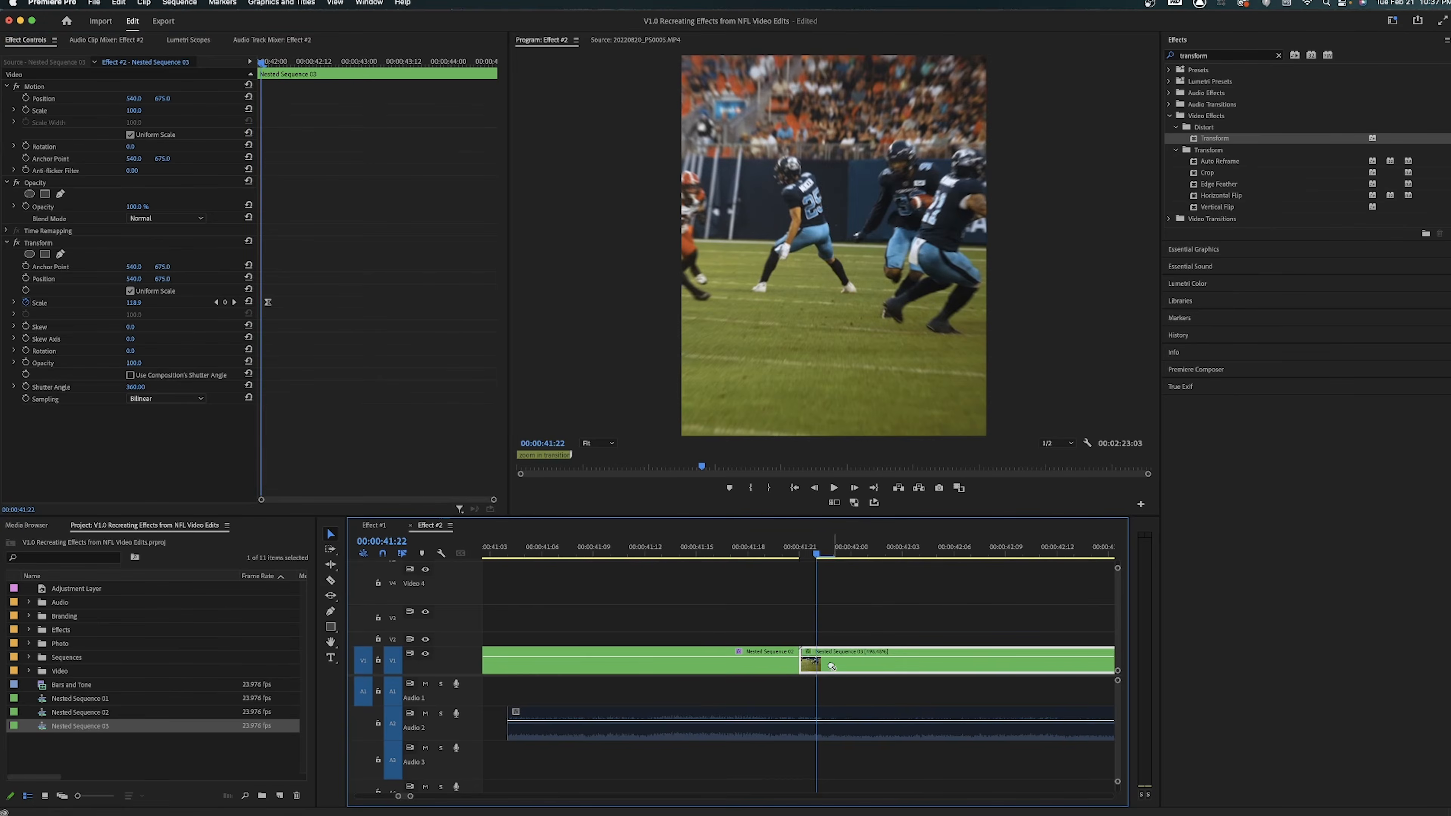
key("minus")
key("minus")
key("minus")
left_click_drag(800, 547, 753, 546)
key("space")
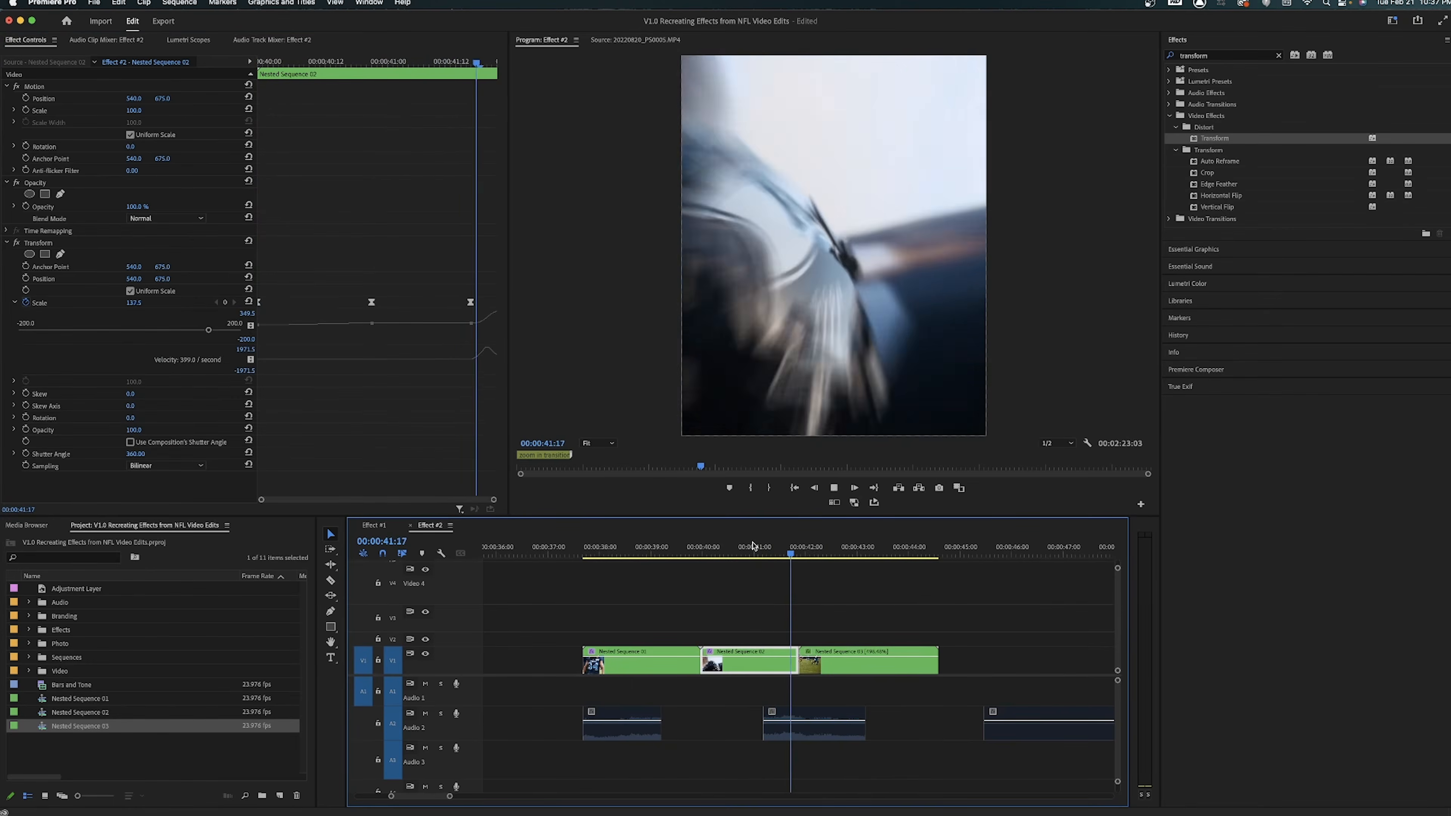
Step: Set the playback resolution to Full and replay the transition from the second to the third nested sequence
left_click_drag(791, 547, 789, 549)
left_click(1063, 443)
left_click(1051, 448)
left_click(734, 556)
key("space")
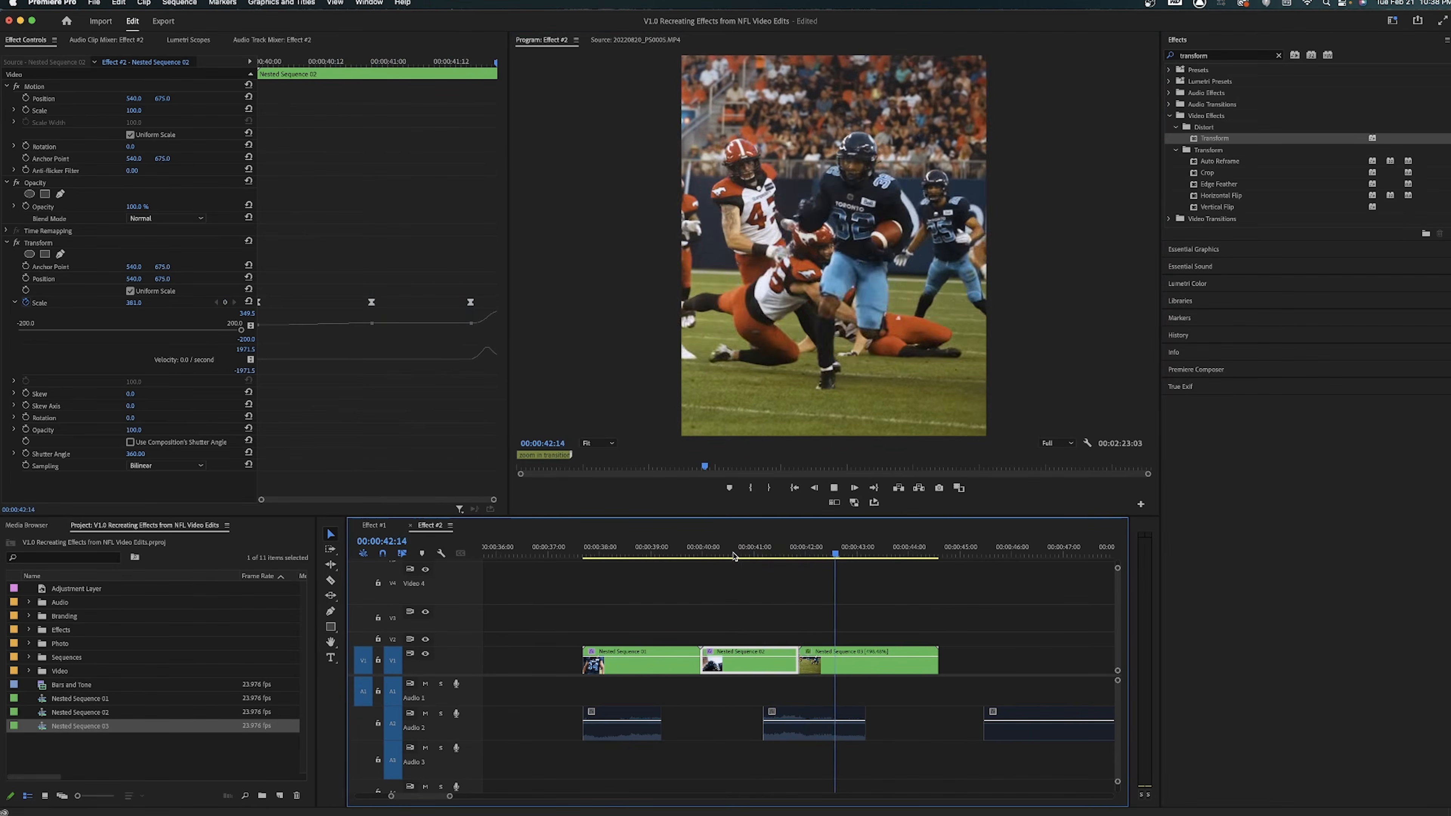
key("space")
left_click(788, 588)
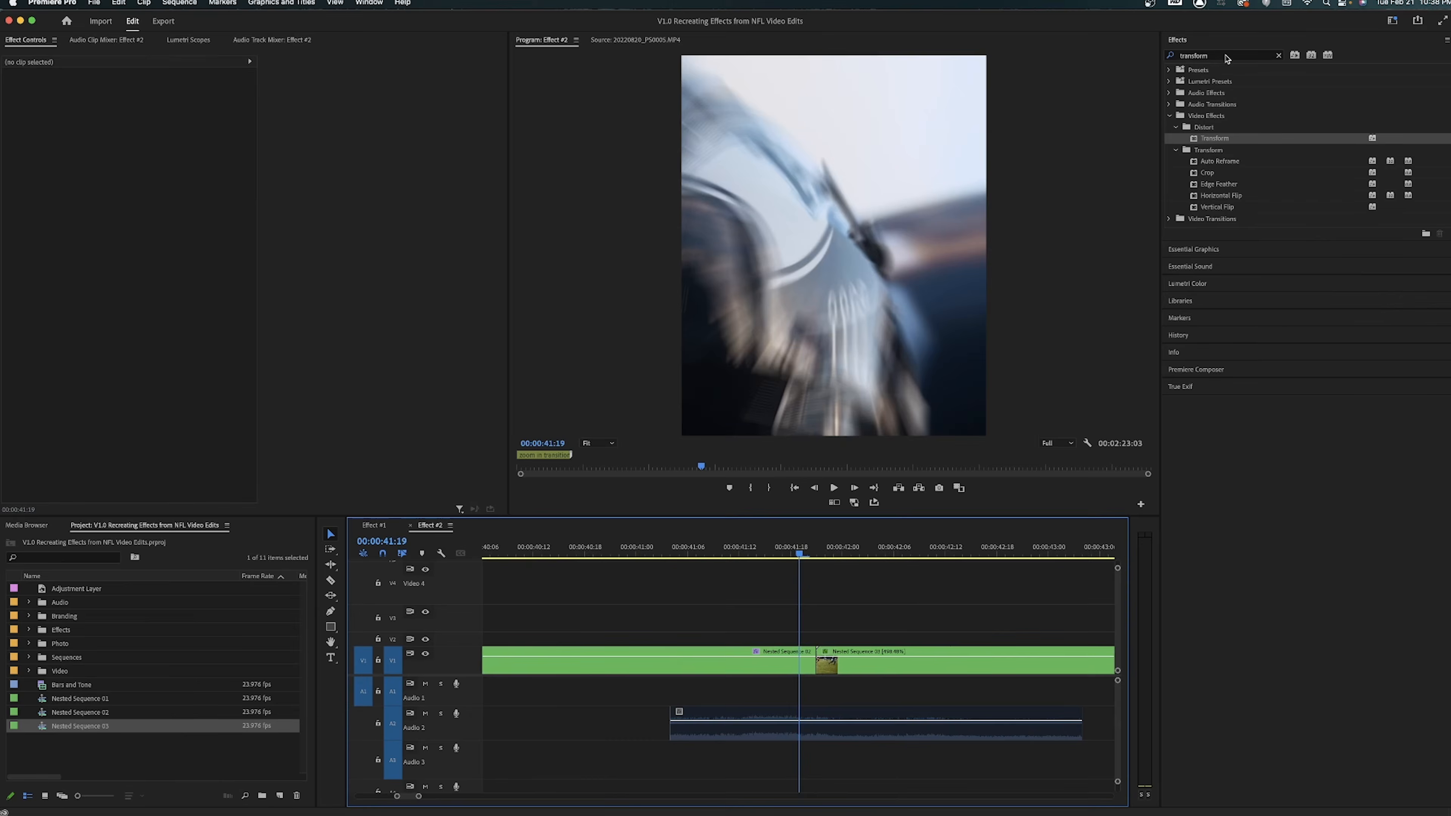
Step: Apply a two-frame Additive Dissolve starting at the cut between the second and third nested sequences
left_click(1224, 55)
type("dis")
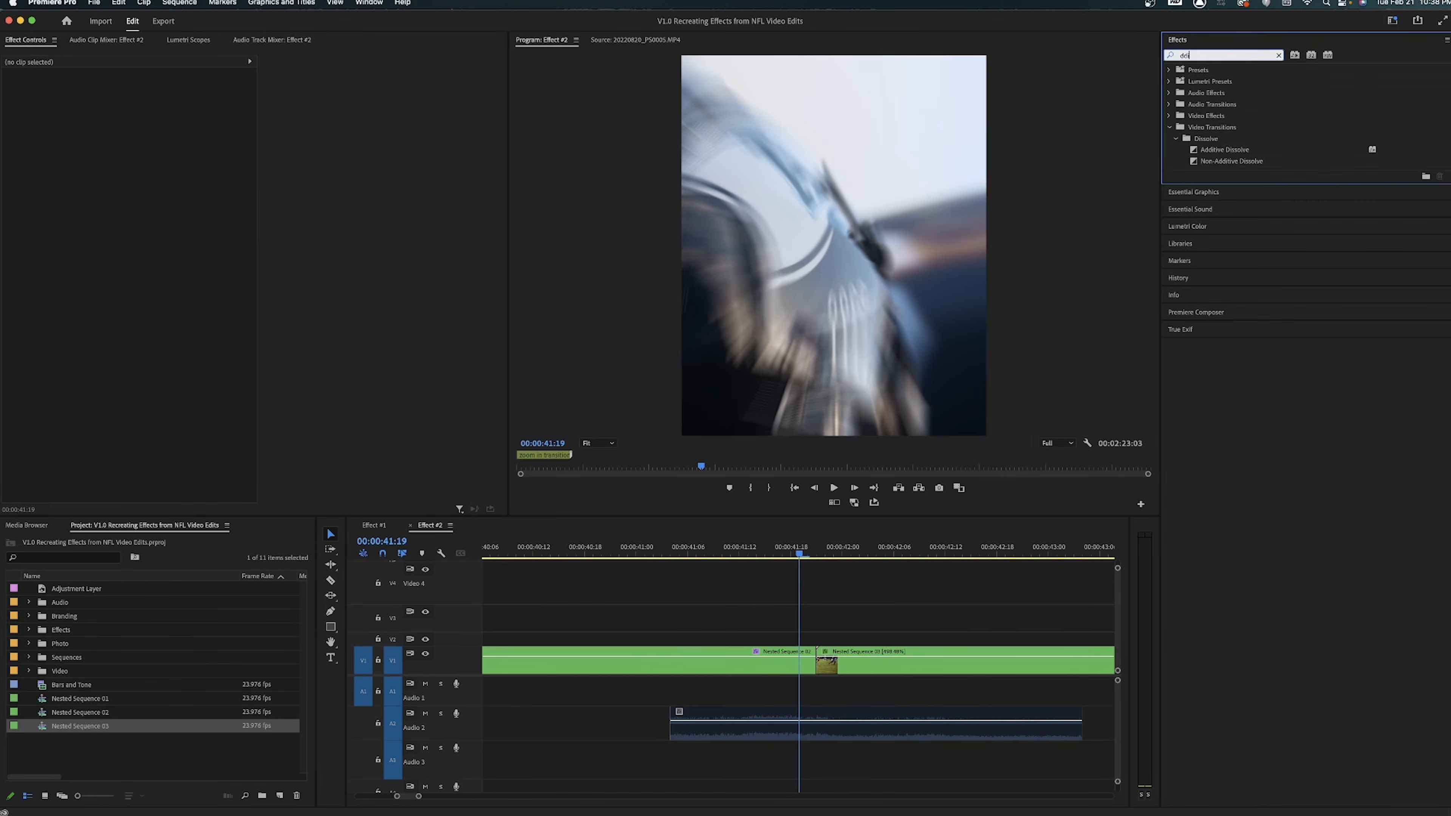
left_click_drag(1241, 151, 975, 403)
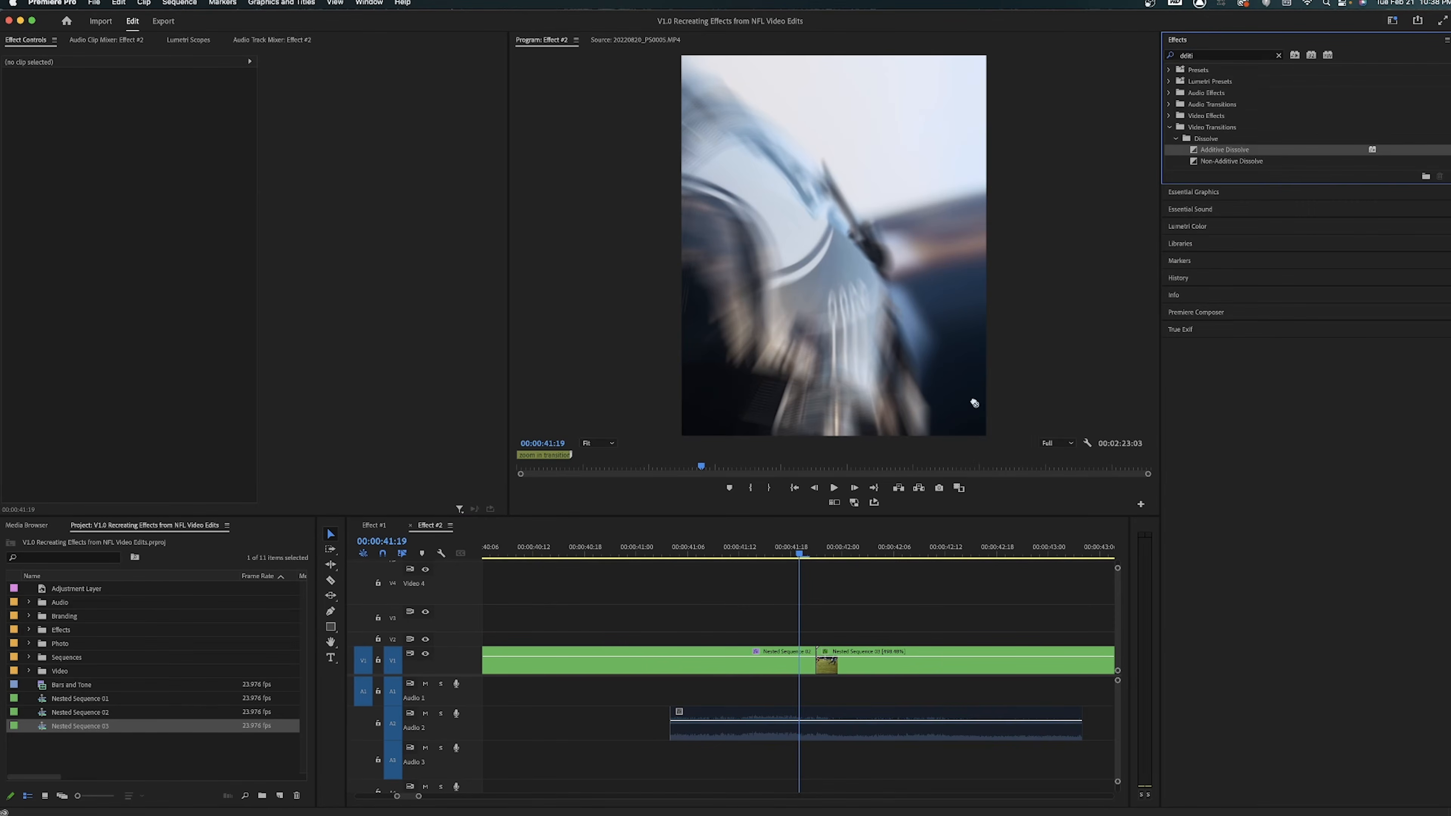
left_click_drag(821, 670, 826, 664)
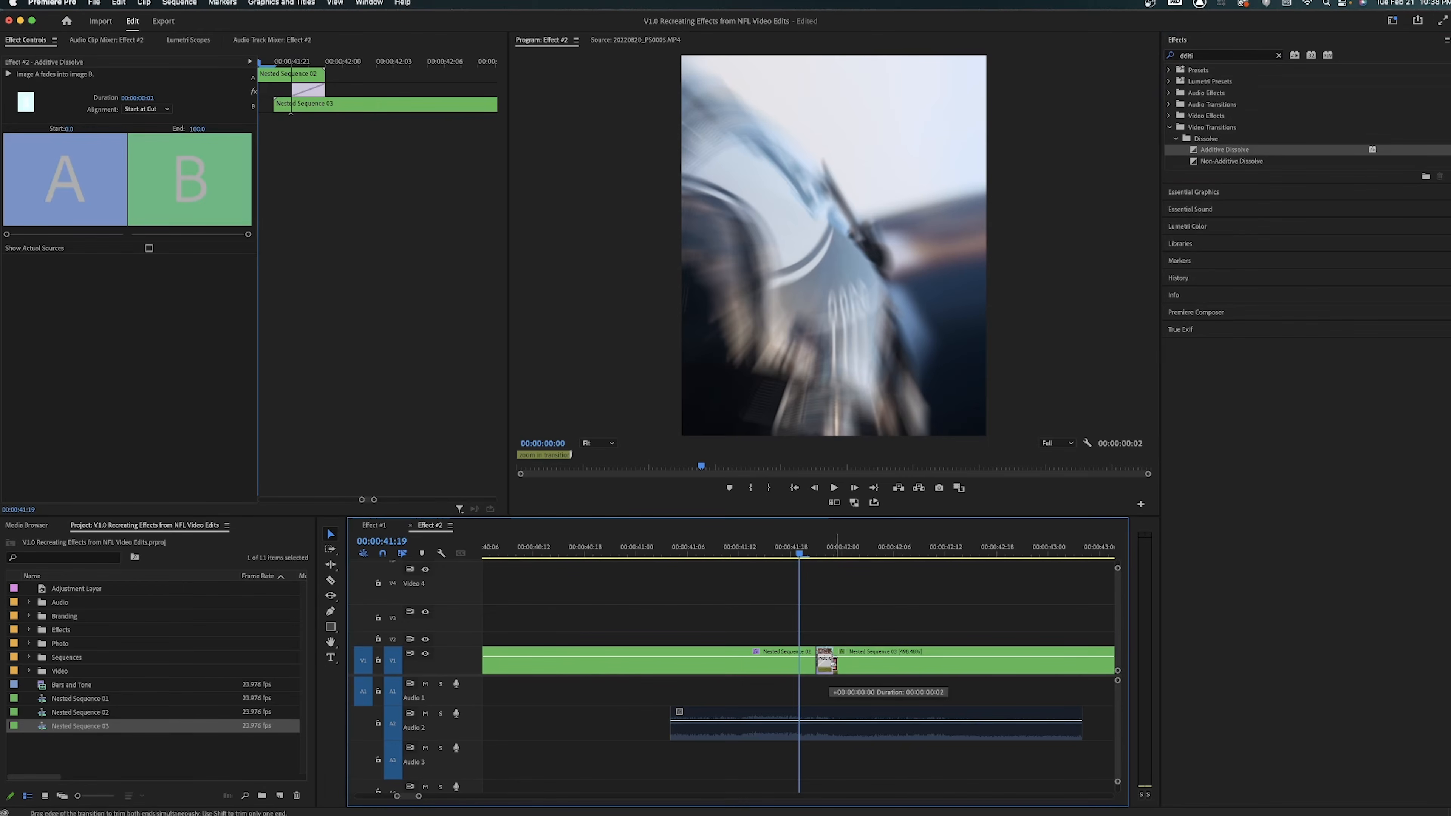
Step: Split the second nested sequence at 00:00:41:19 and apply an Additive Dissolve to the new cut
key("c")
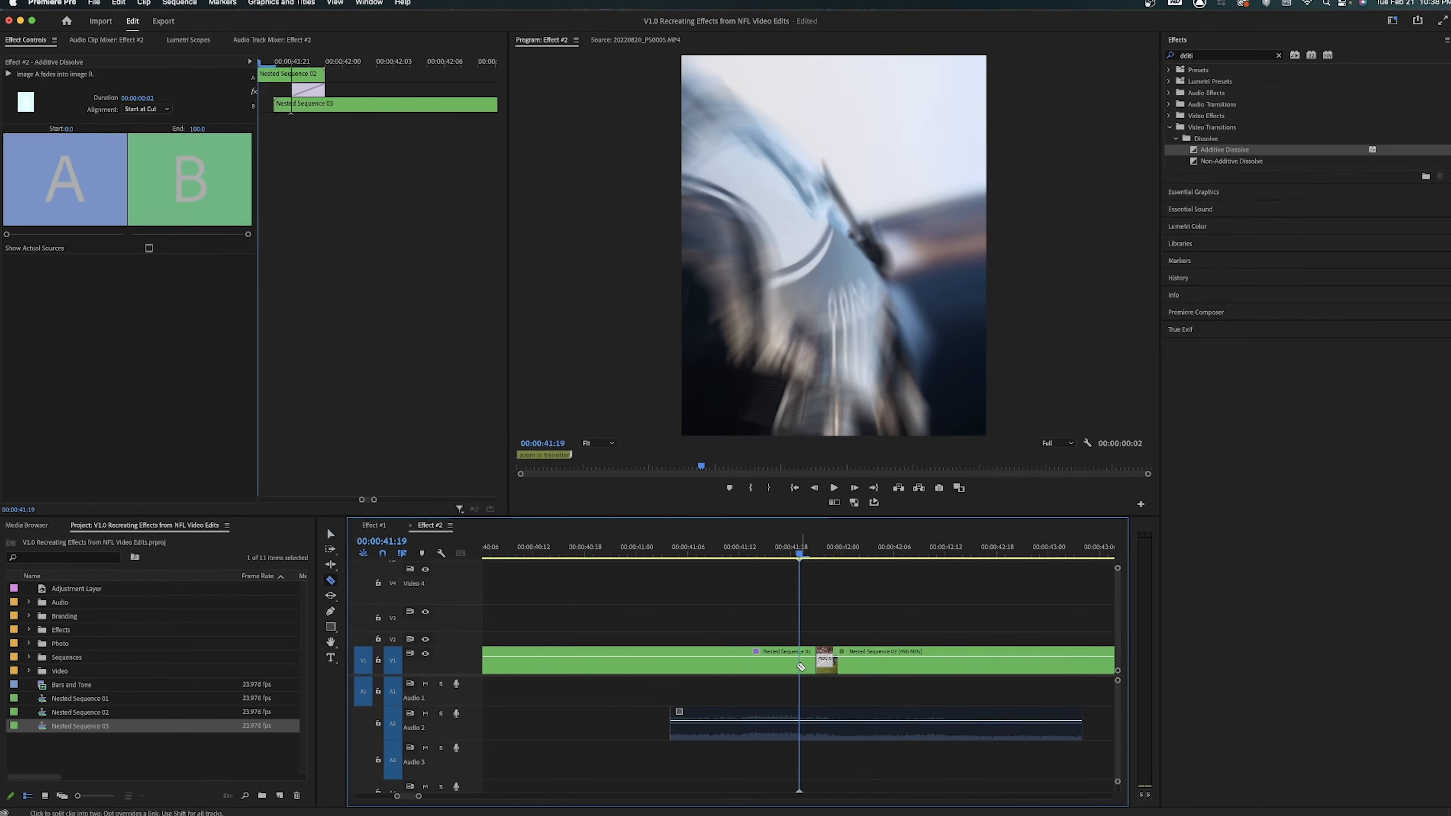
left_click(804, 661)
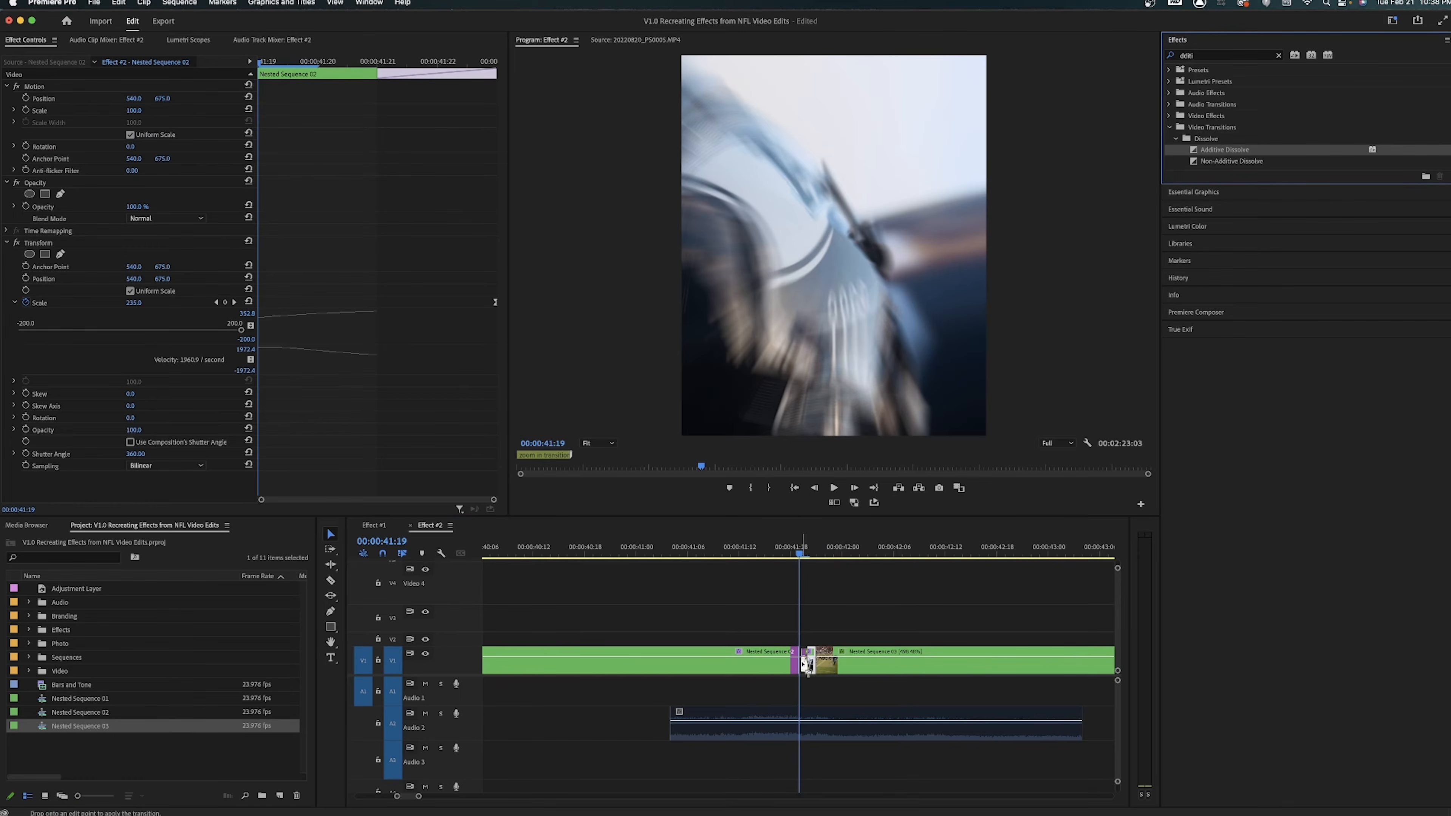
left_click_drag(802, 665, 801, 663)
Step: Play back the transition between the second and third nested sequences to check the Additive Dissolves
left_click_drag(715, 549, 593, 552)
key("space")
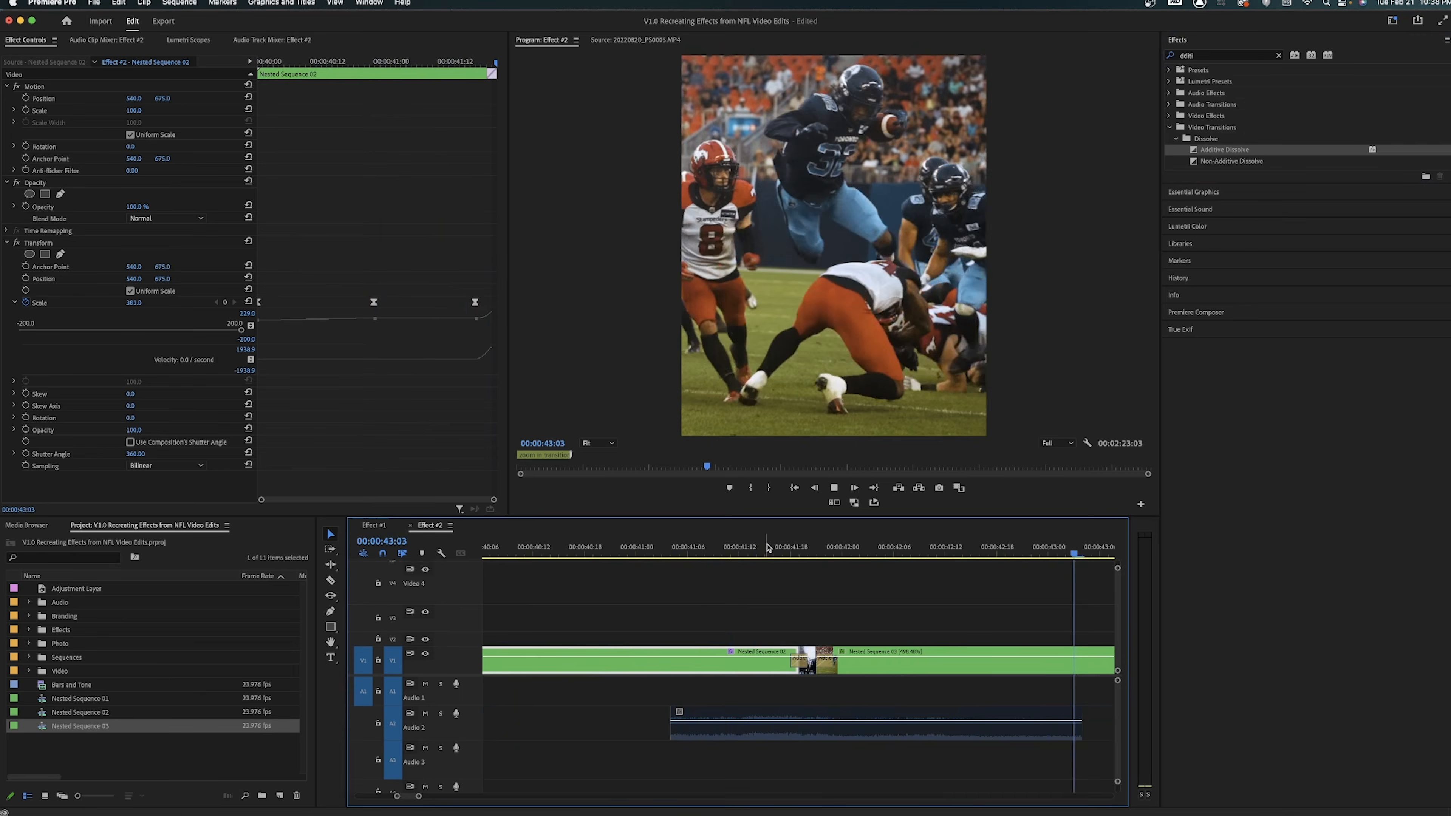
key("space")
key("minus")
key("minus")
left_click_drag(647, 551, 615, 553)
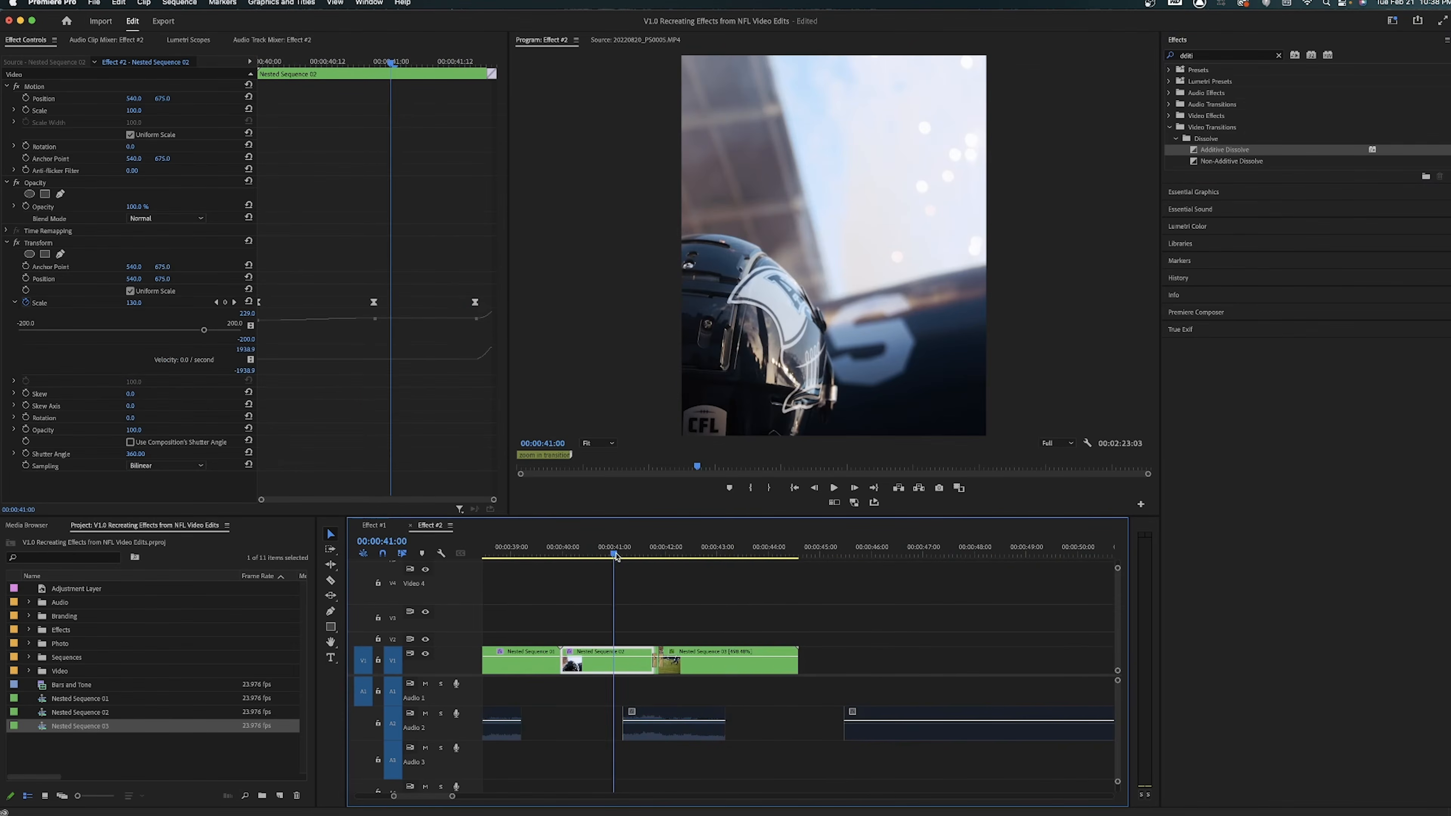
key("equal")
key("space")
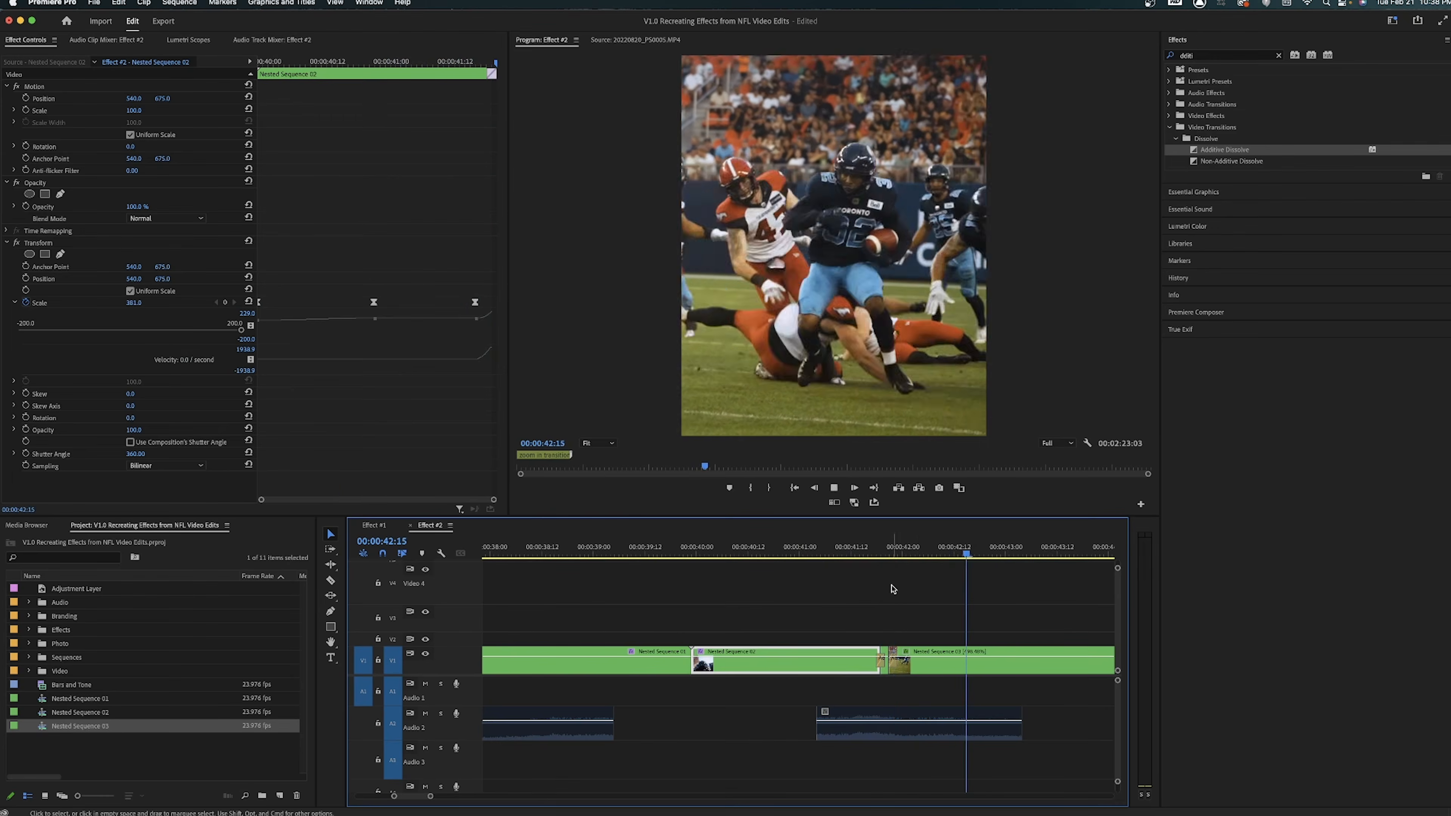
Step: Centre the Additive Dissolve on the cut between the second and third nested sequences and replay the transition
left_click(884, 550)
key("equal")
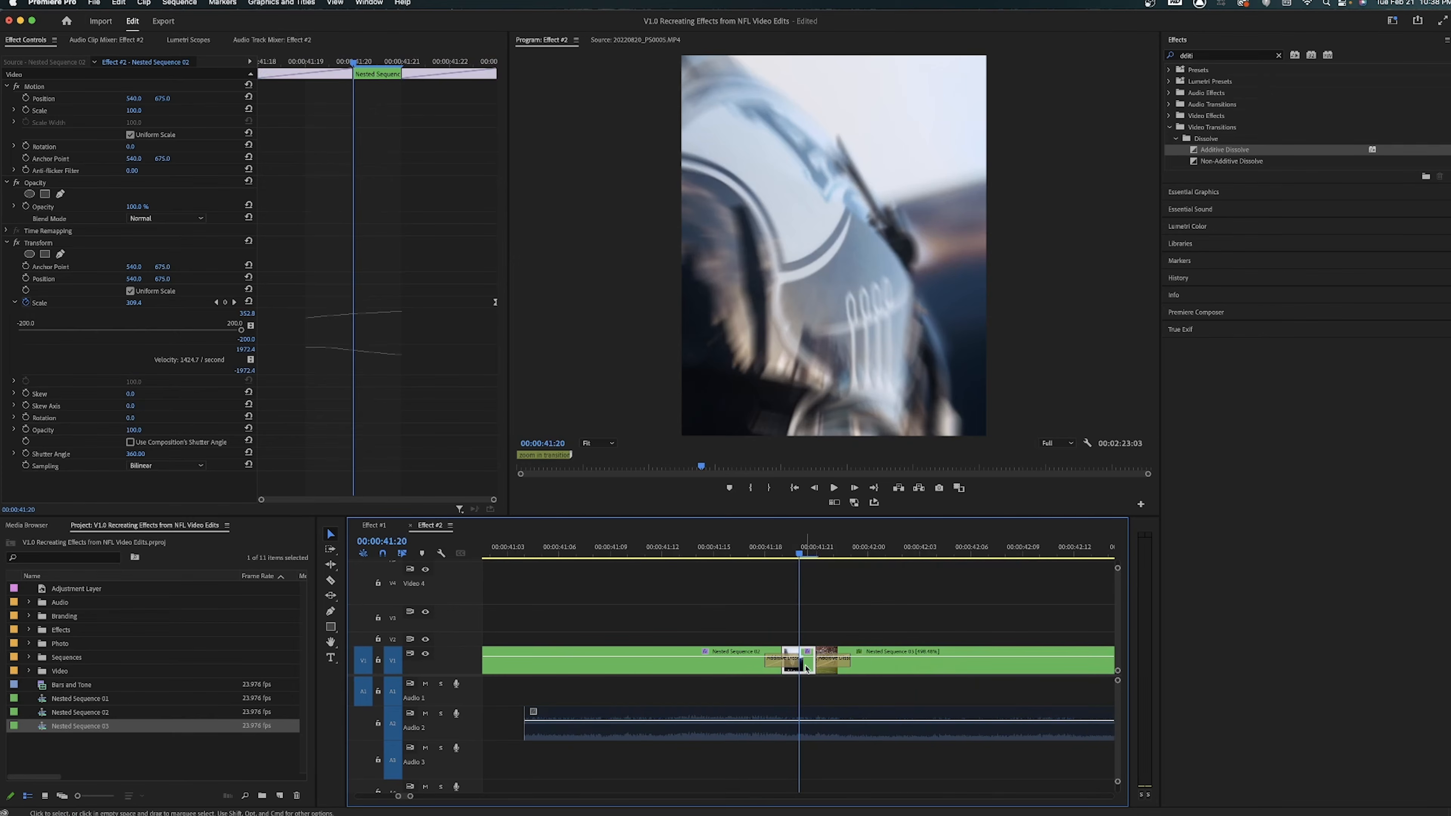
left_click_drag(808, 669, 821, 669)
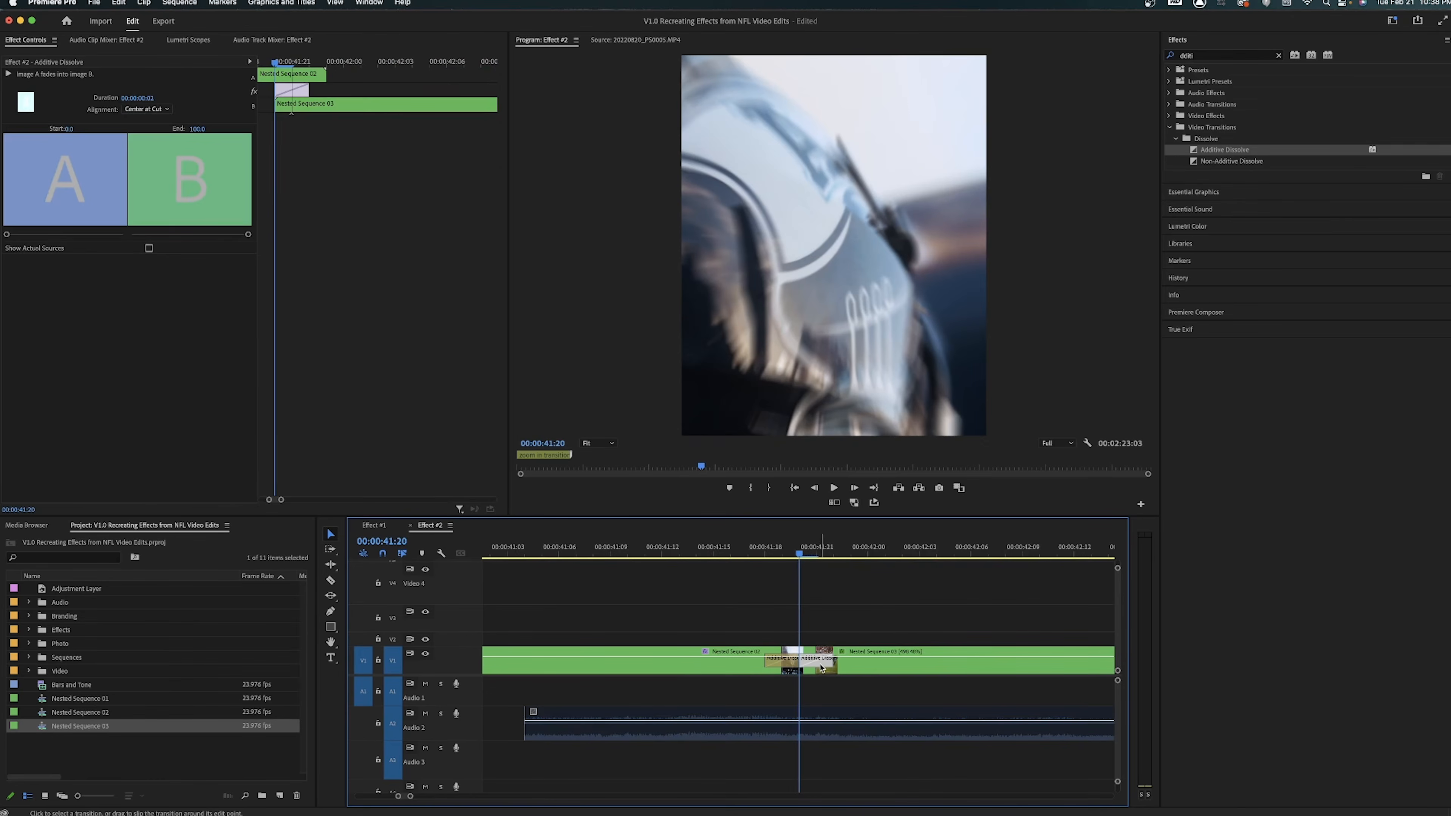
left_click(828, 621)
left_click_drag(802, 553, 675, 556)
key("minus")
key("minus")
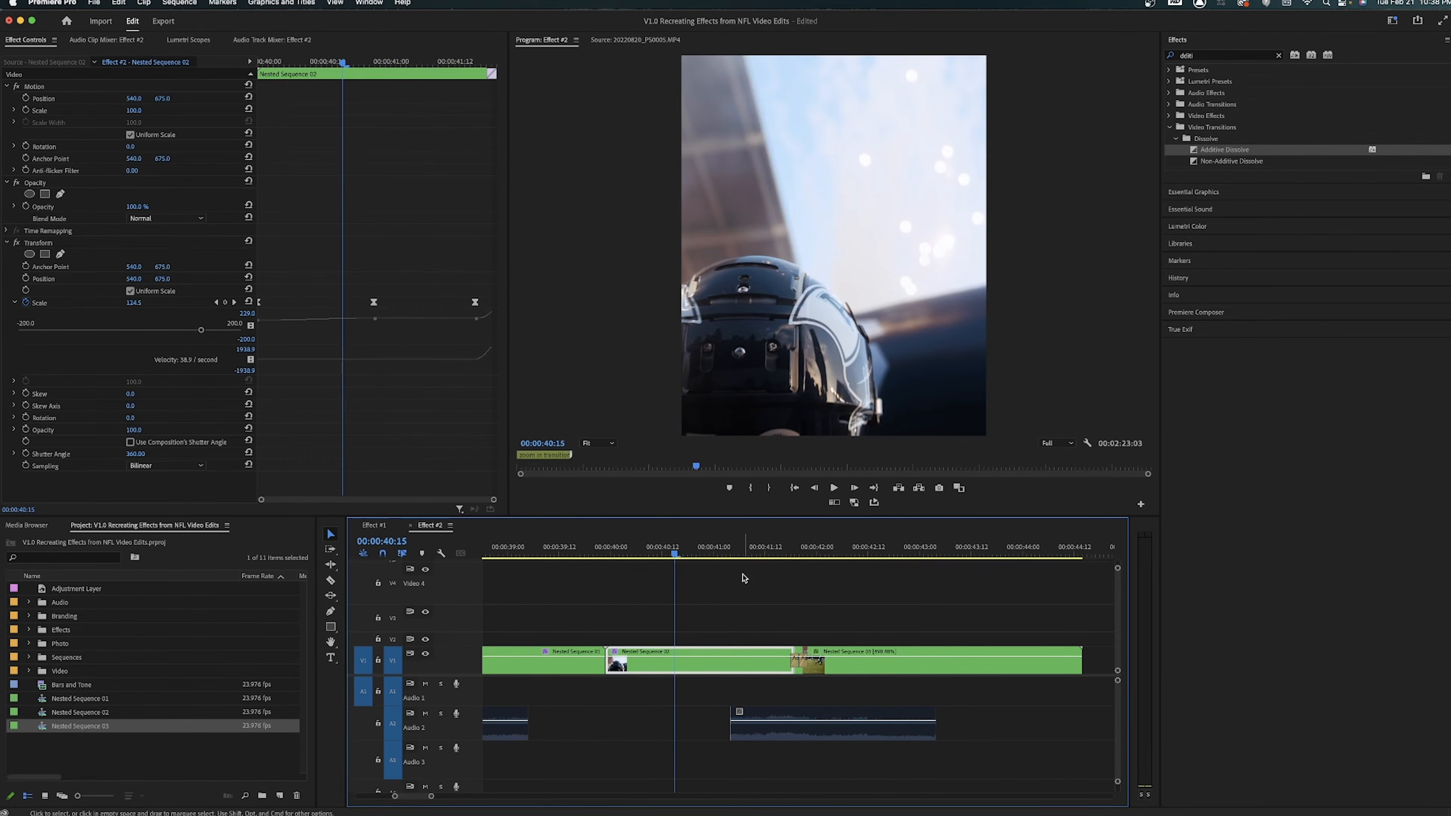
key("space")
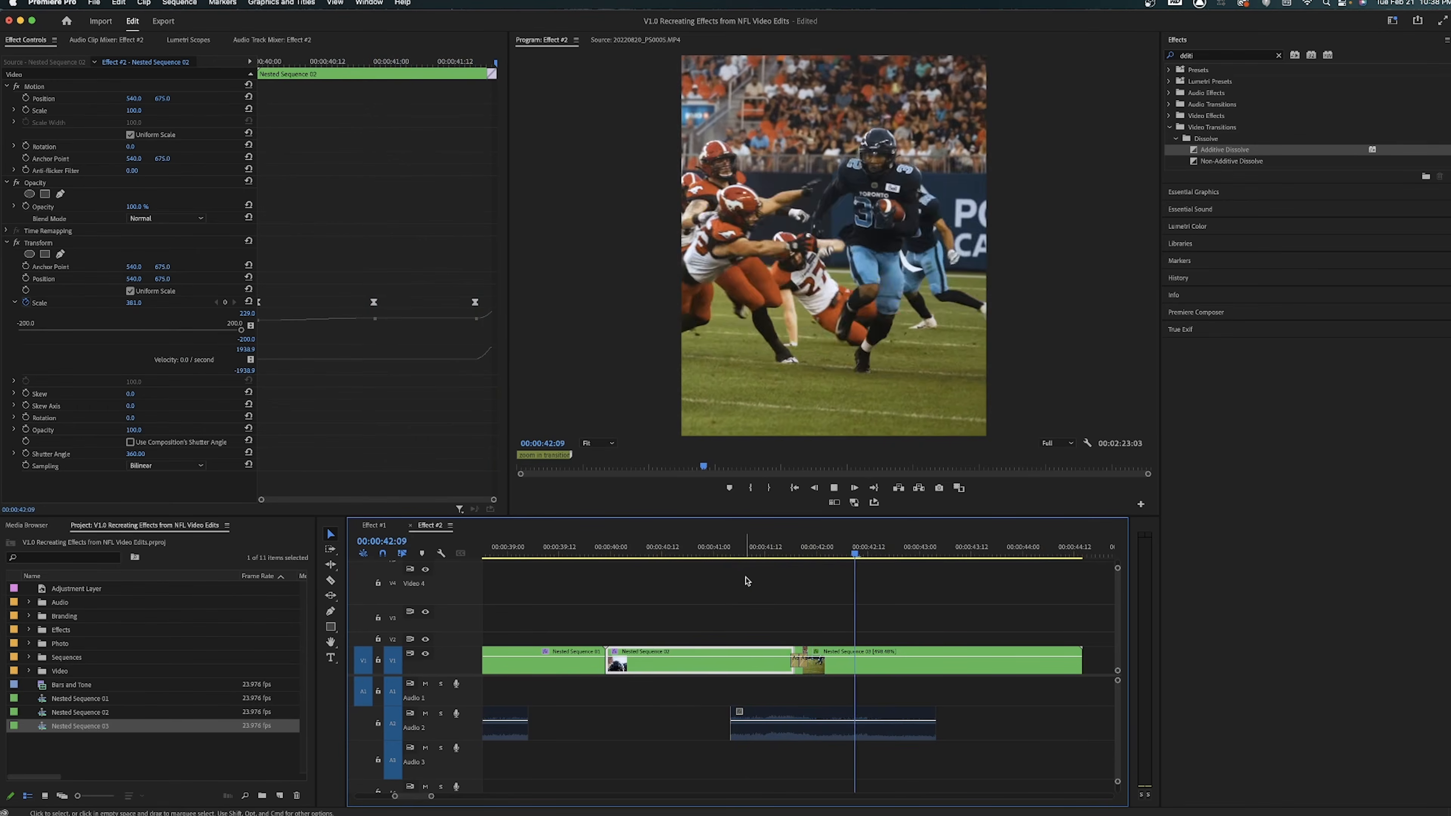
key("minus")
key("space")
Step: Show the third nested sequence's Time Remapping Speed keyframes, add one at 00:00:42:21 and spread it into a ramp
left_click(803, 611)
key("equal")
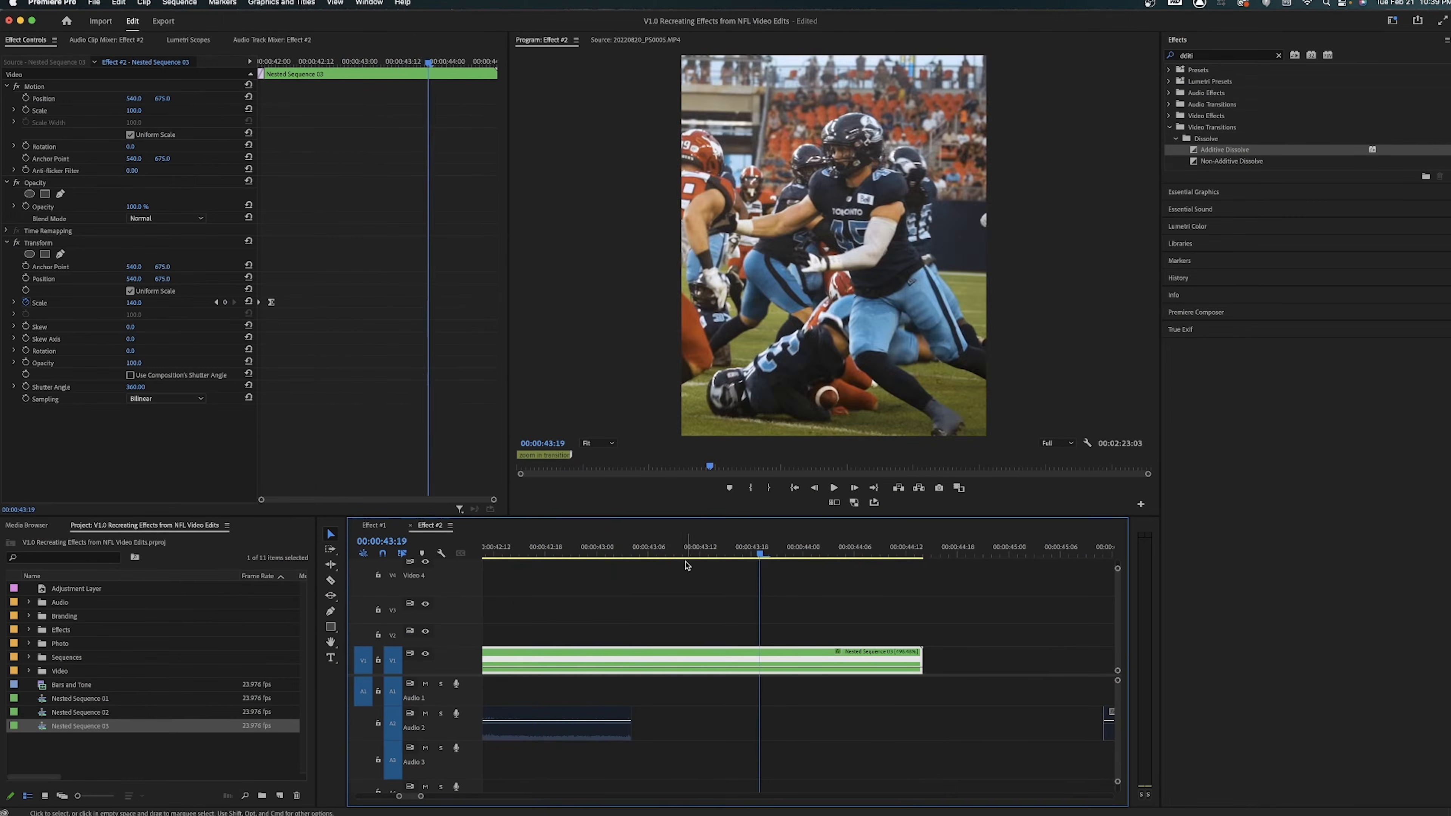
left_click(549, 549)
left_click_drag(549, 550, 614, 549)
key("=")
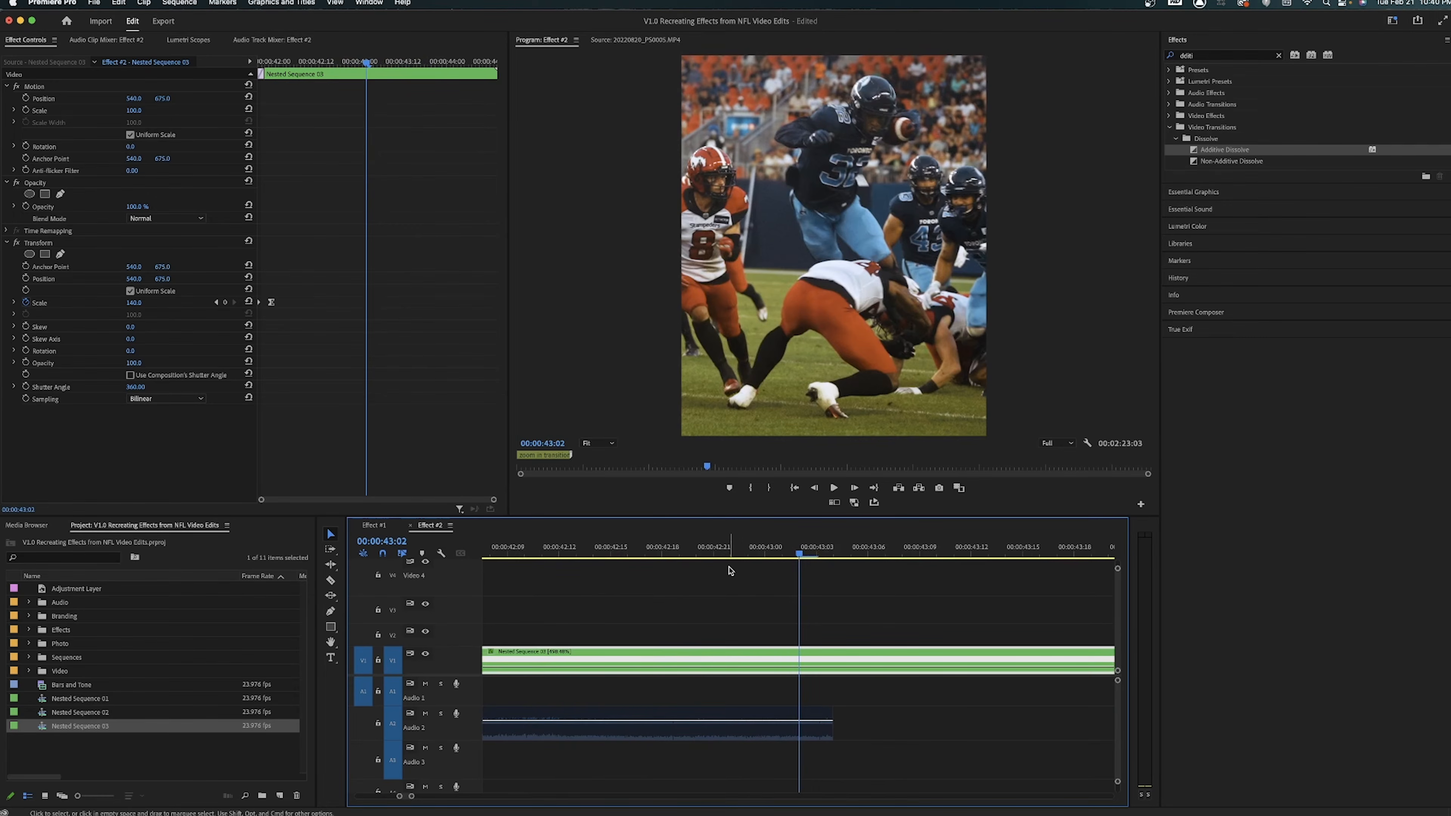
left_click_drag(786, 543, 724, 554)
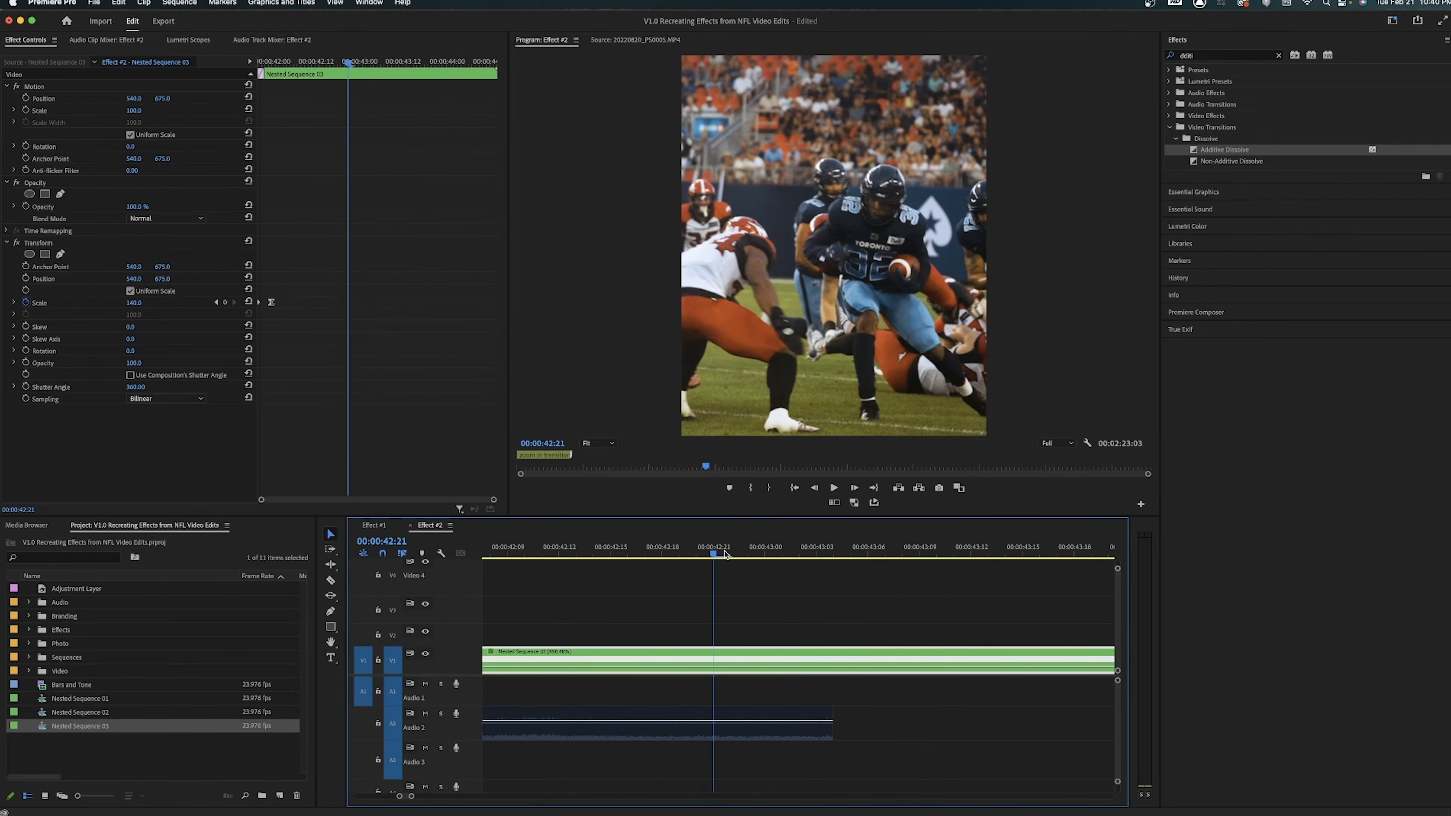
right_click(760, 667)
mouse_move(829, 807)
mouse_move(966, 807)
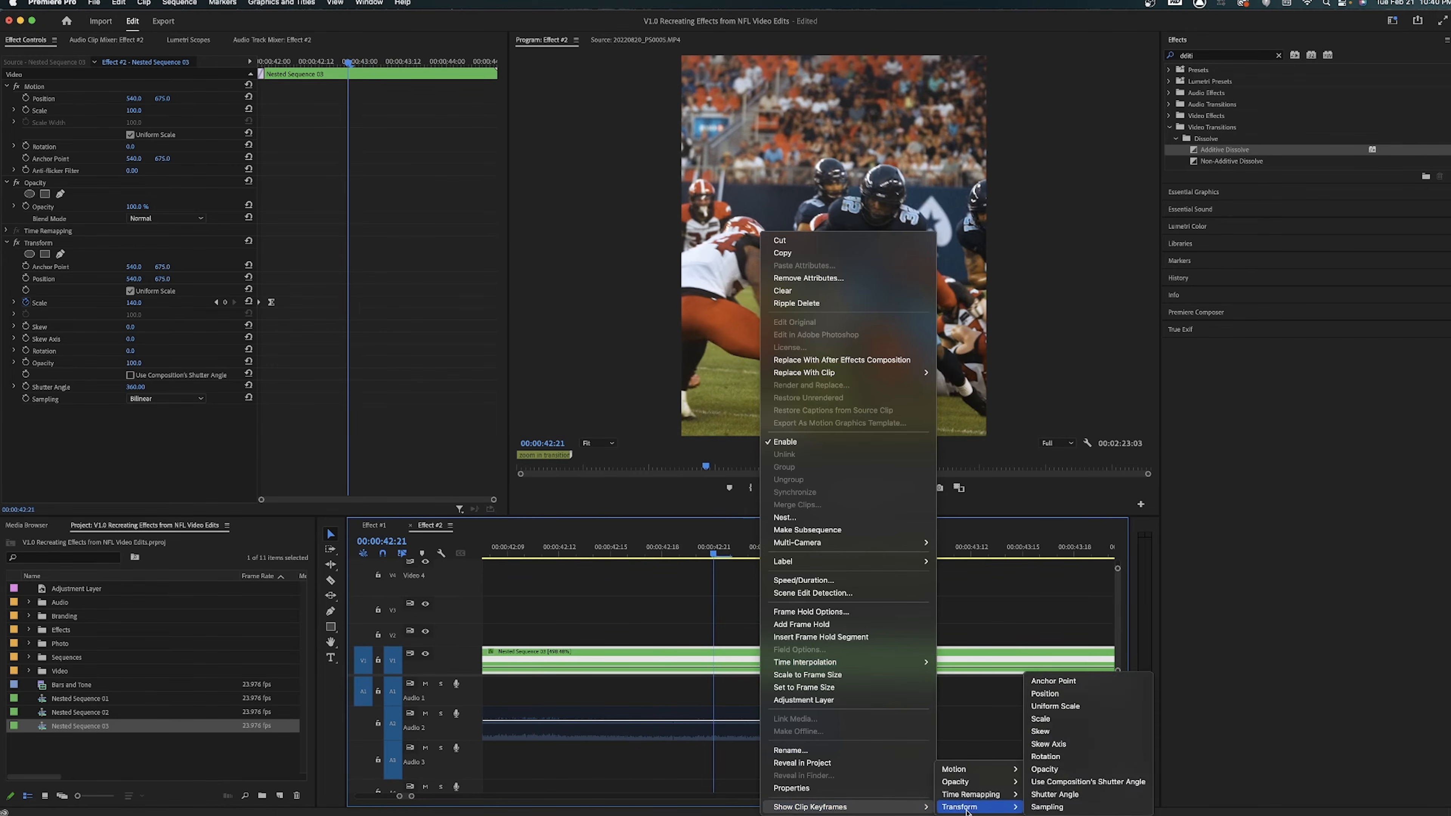
left_click(1046, 794)
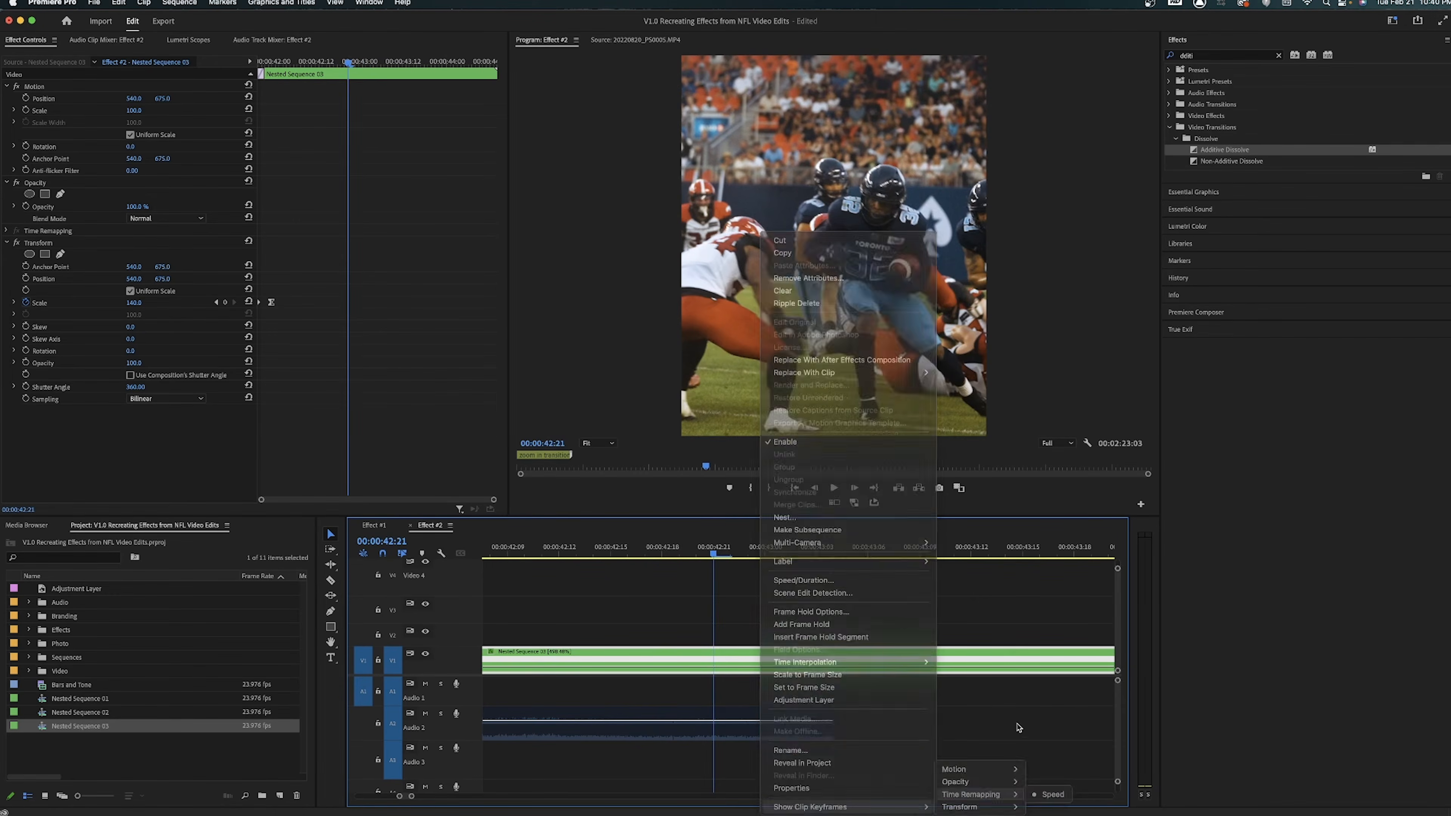
left_click(713, 668, "super")
left_click_drag(697, 662, 740, 663)
Step: Add a second speed keyframe at 00:00:43:07 on the third nested sequence and spread it into a ramp
left_click_drag(719, 557, 894, 561)
left_click(886, 668, "super")
left_click_drag(888, 663, 954, 663)
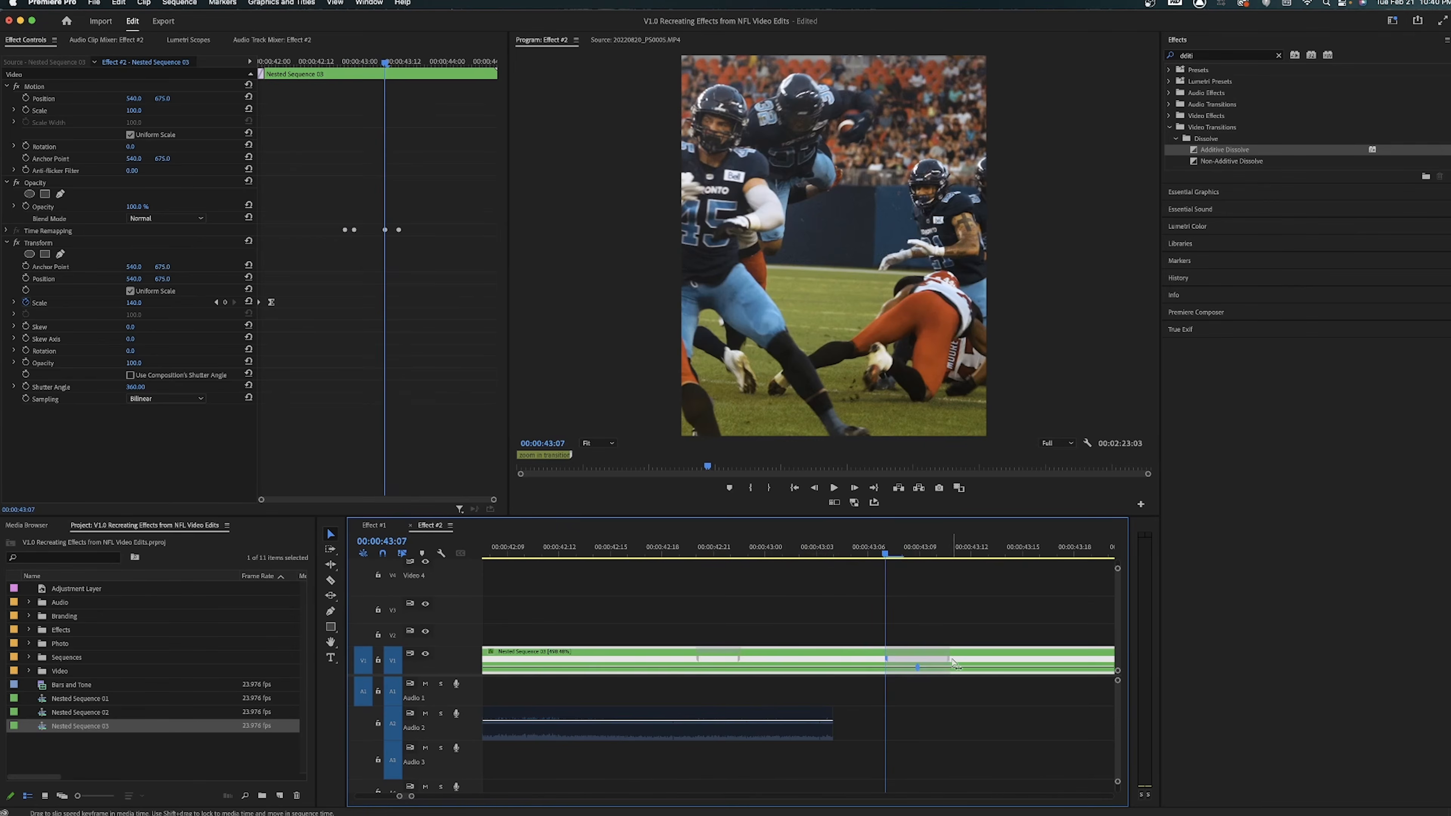
left_click(783, 628)
Step: Slow down the section between the two speed ramps on the third nested sequence
left_click_drag(577, 555, 785, 558)
left_click_drag(809, 657, 809, 659)
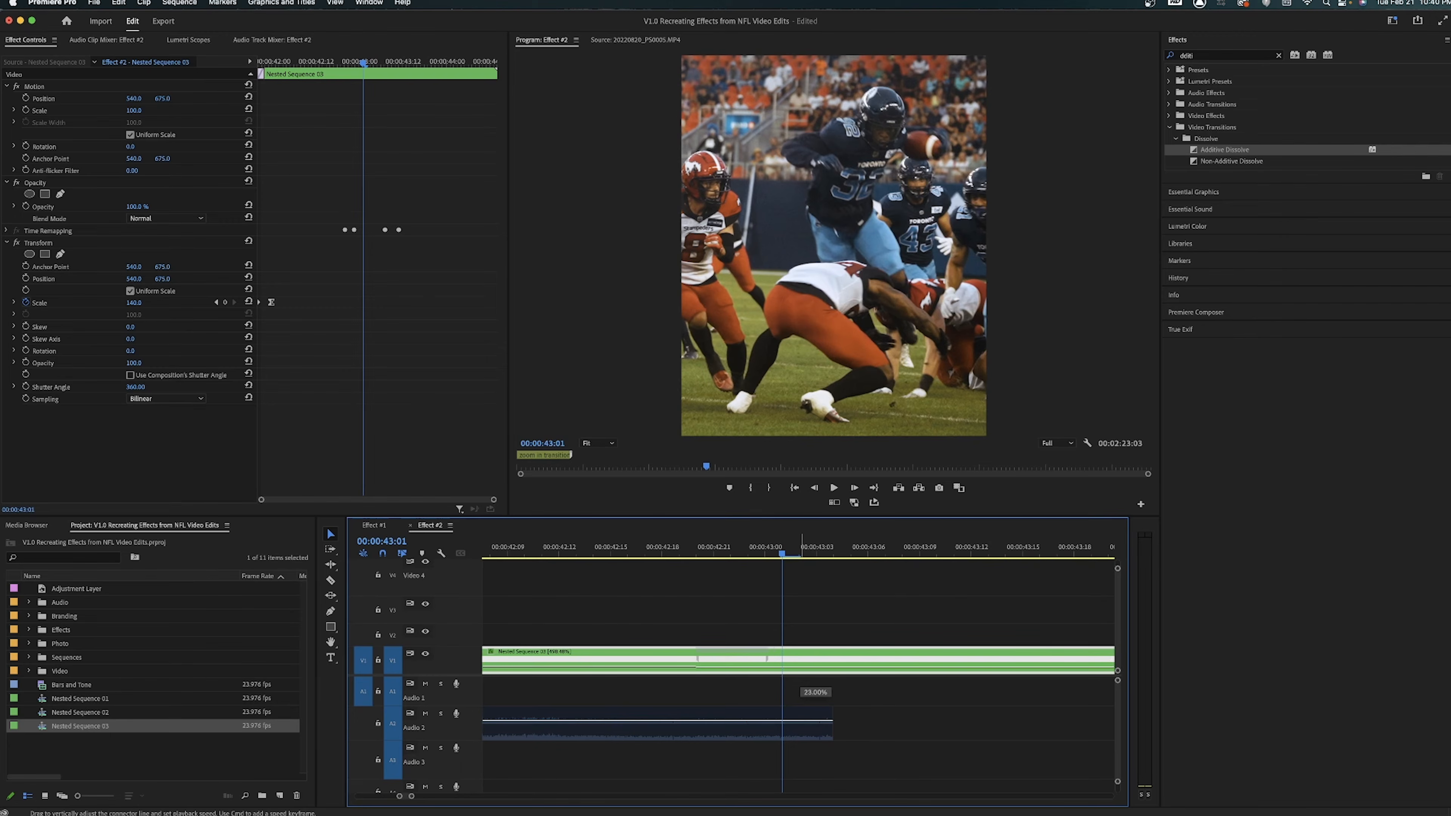
left_click_drag(801, 681, 802, 716)
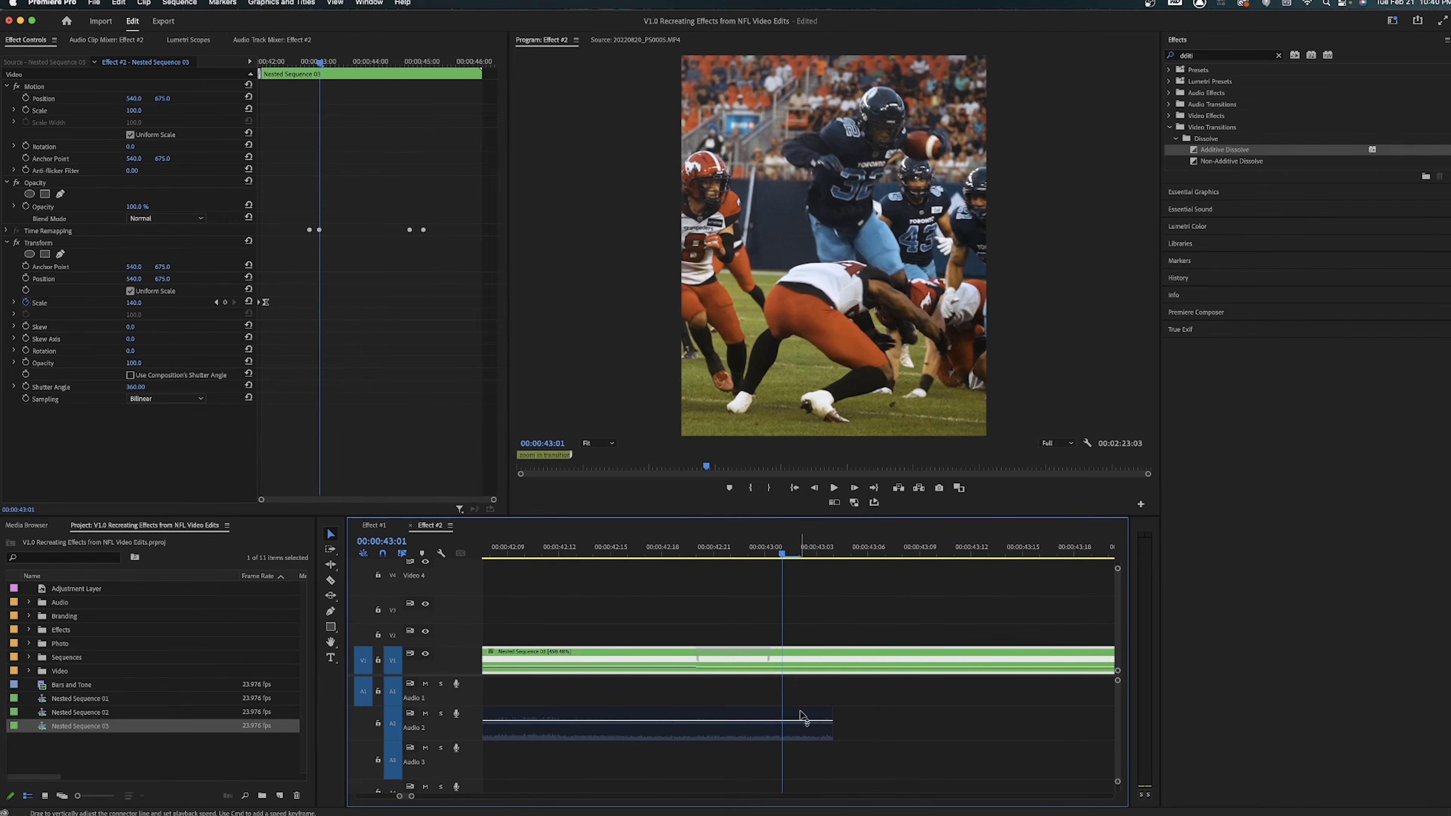
left_click(826, 695)
key("minus")
key("minus")
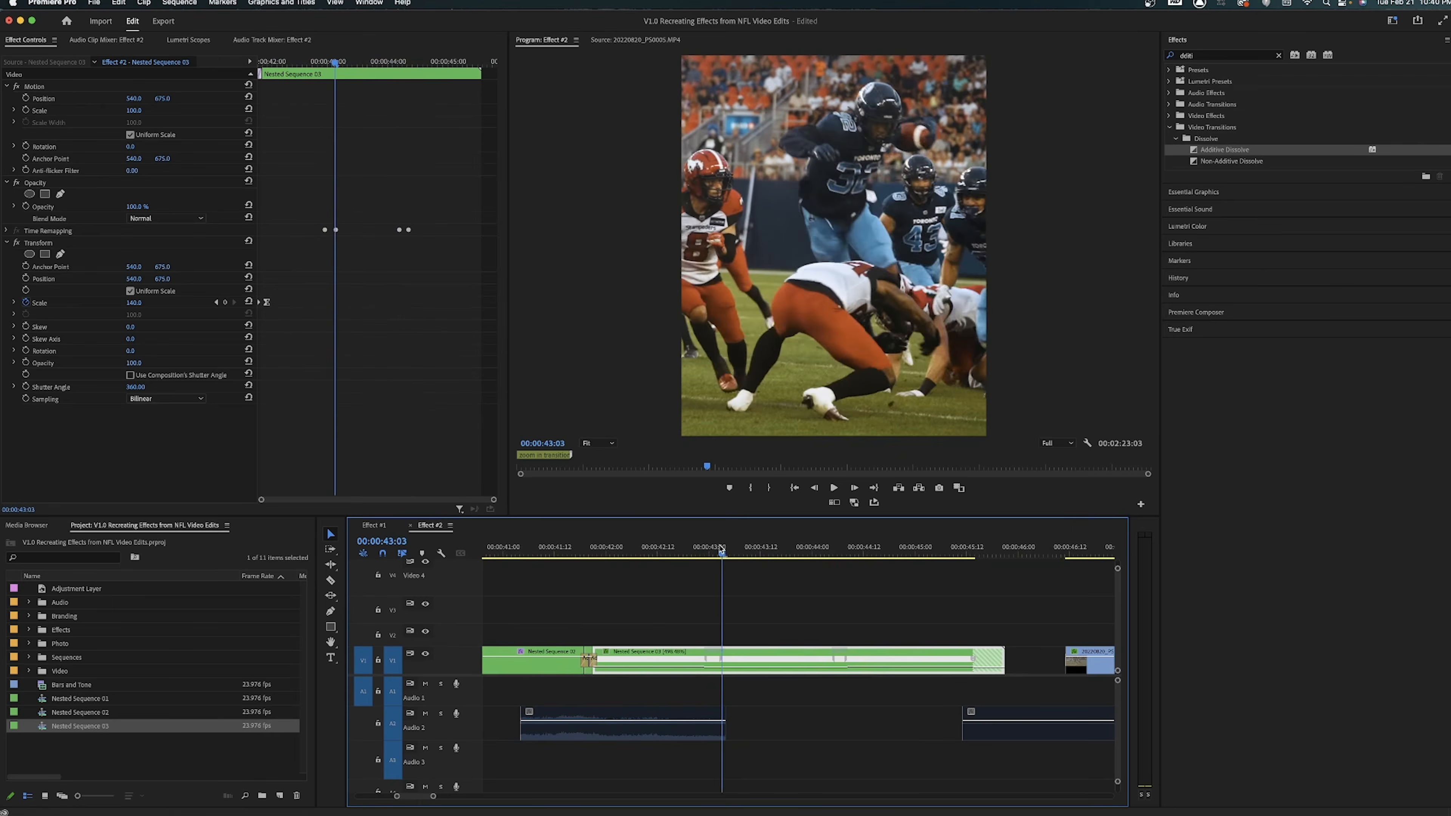
Step: Play back the slow-motion section and trim the empty hatched tail off the third nested sequence
left_click_drag(722, 556, 704, 556)
key("space")
left_click_drag(812, 558, 815, 559)
key("space")
key("space")
left_click_drag(1003, 657, 974, 656)
left_click(927, 609)
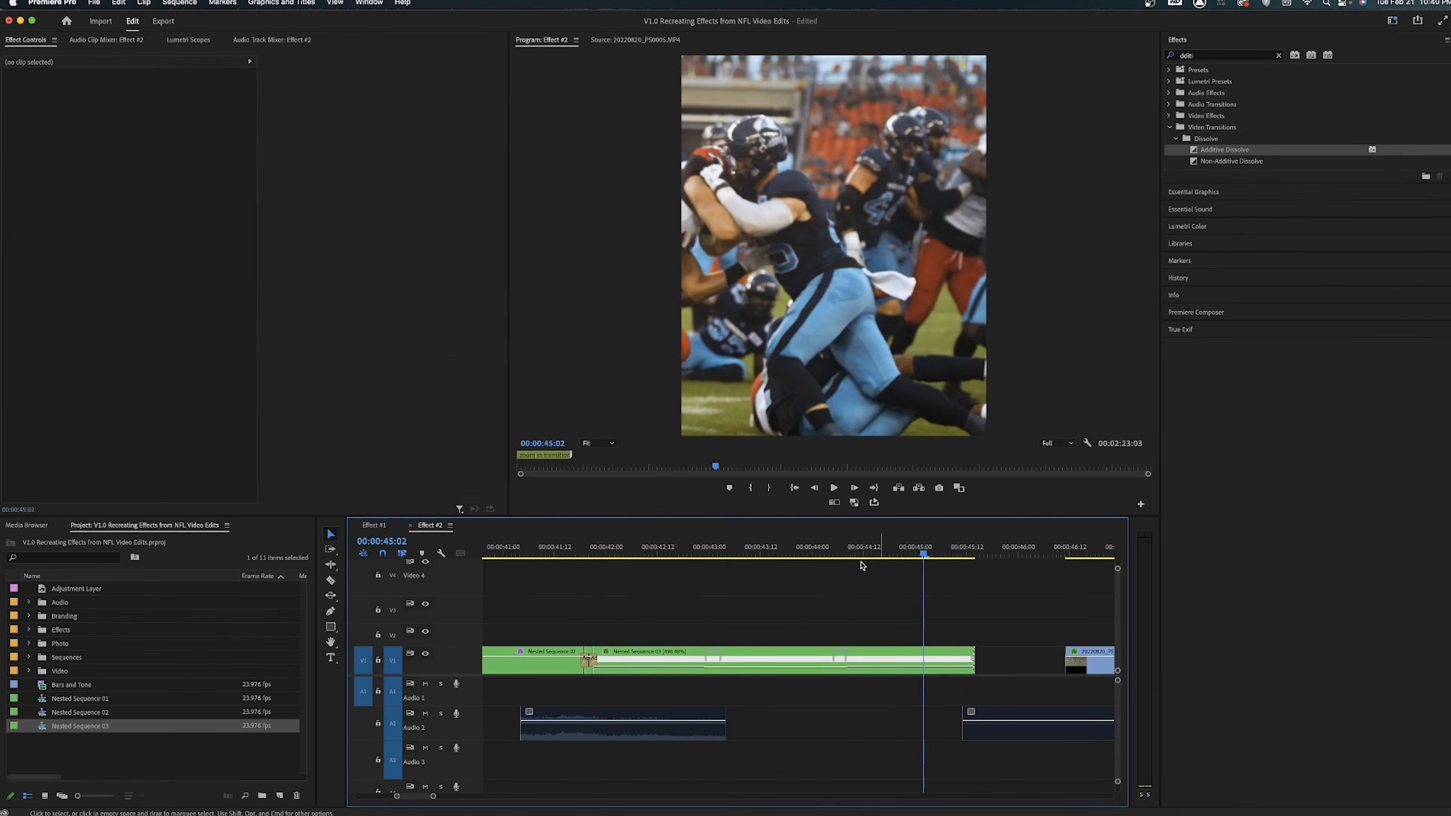
Step: Reduce the playback resolution to 1/4 and replay the third nested sequence's speed ramp
left_click(829, 547)
key("equal")
left_click(1057, 444)
left_click(1054, 478)
key("minus")
key("space")
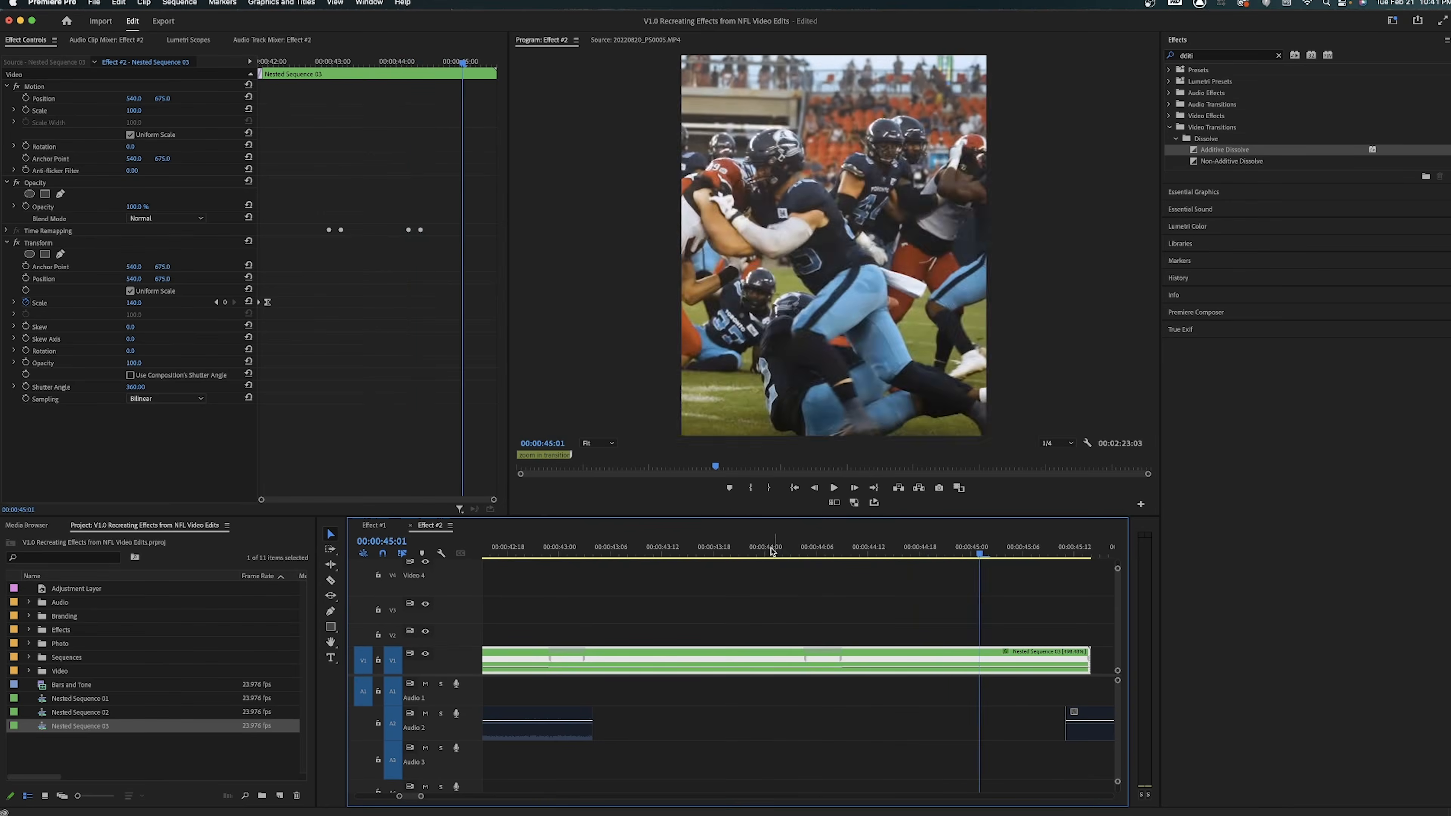
Step: Replay the third nested sequence's slow-motion section and final speed ramp to judge where the transition should start
left_click(669, 549)
key("space")
key("space")
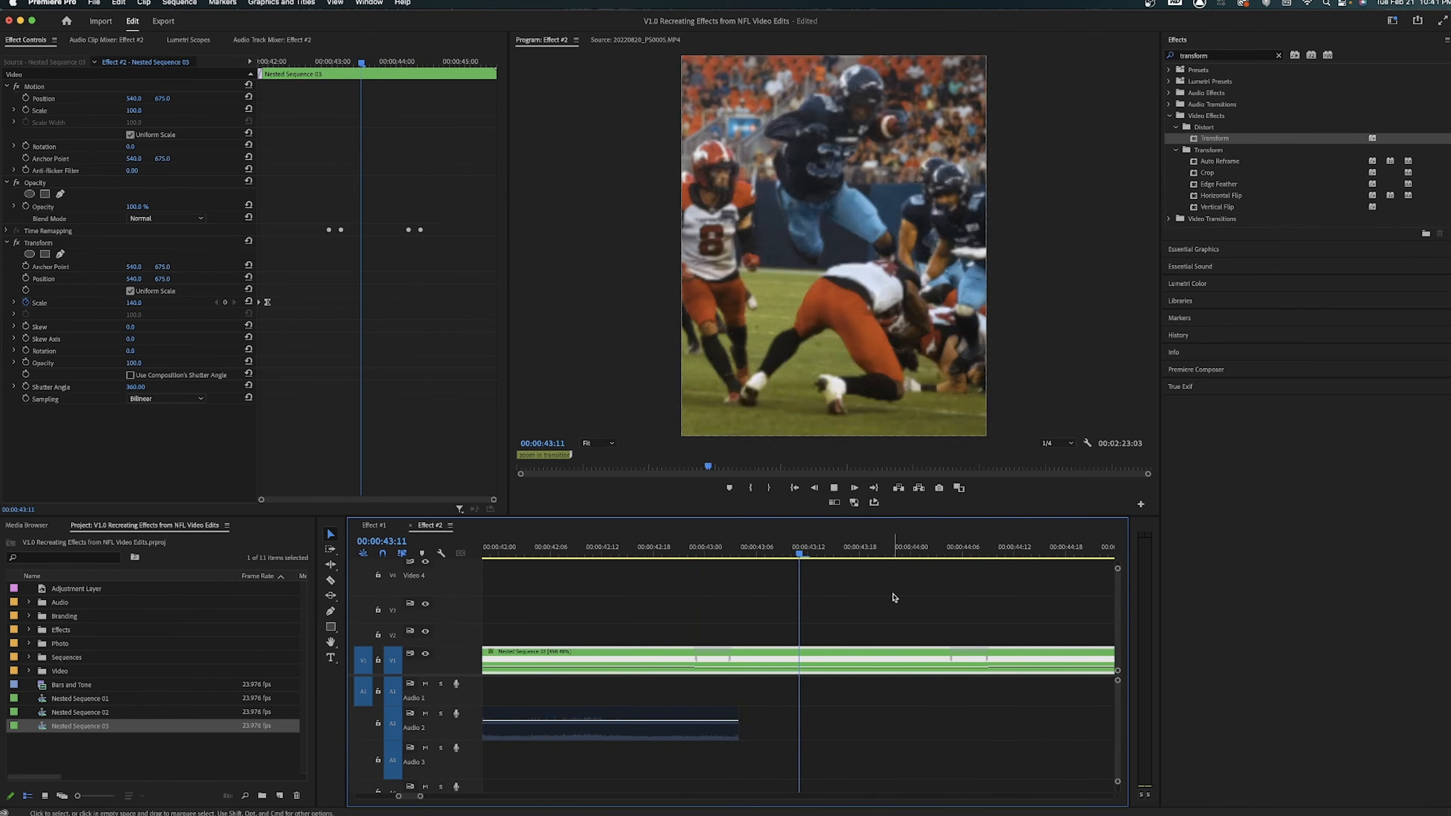
key("space")
left_click_drag(842, 553, 872, 553)
key("equal")
key("equal")
key("space")
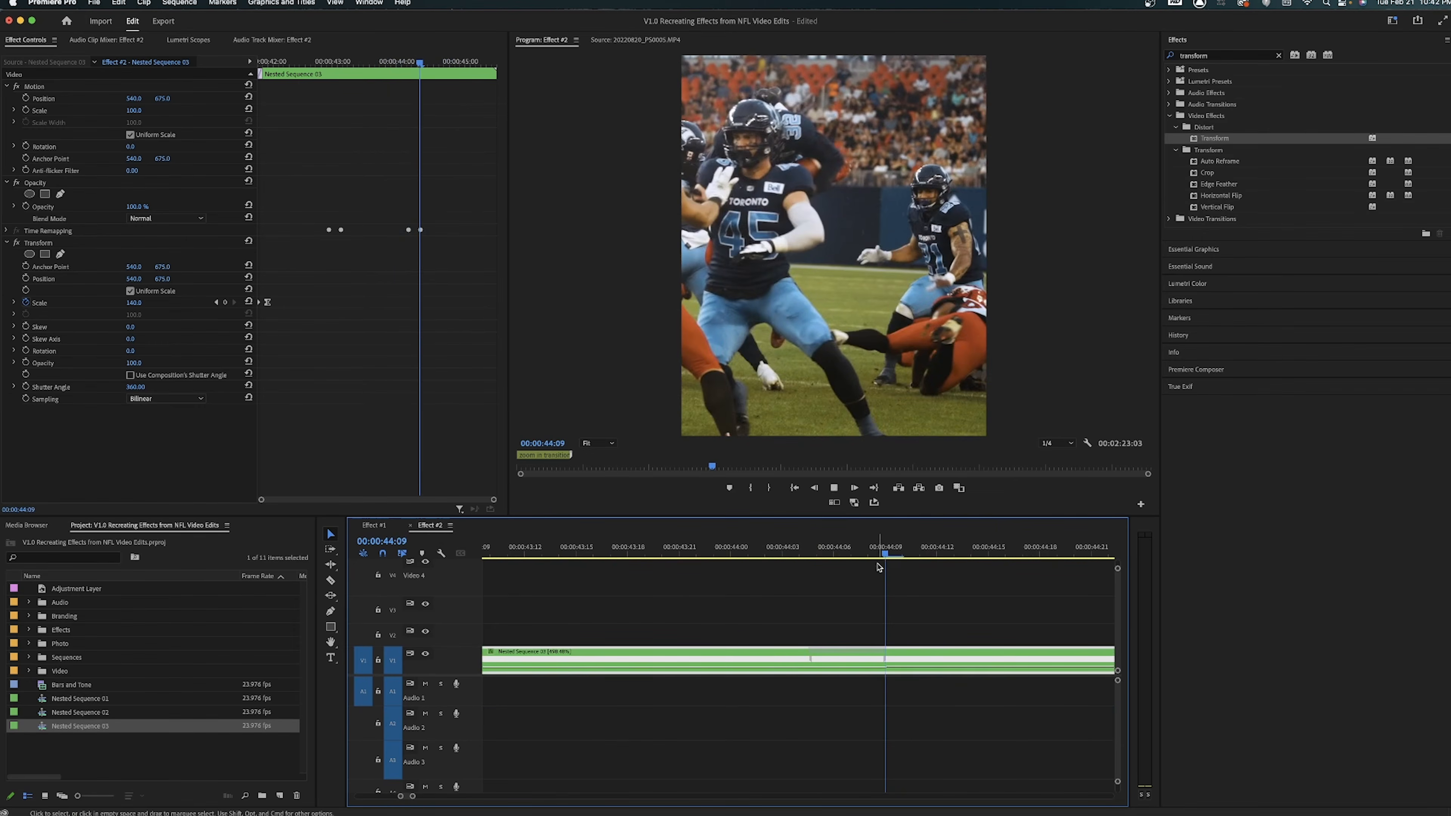
key("minus")
key("space")
Step: Split the third nested sequence at 00:00:44:03 and duplicate its tail onto the video track above
left_click(816, 557)
key("equal")
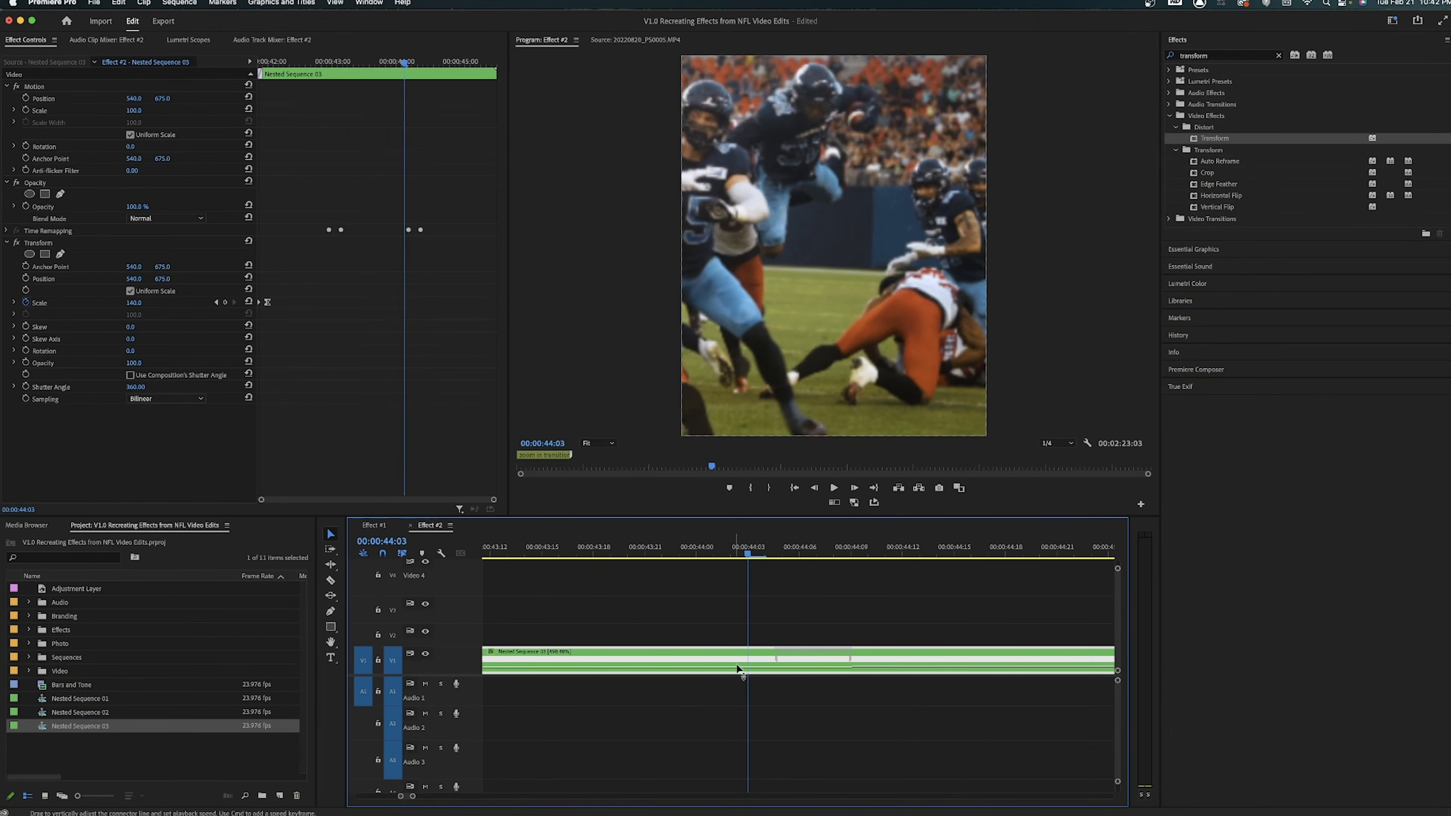
key("super+k")
key("minus")
left_click_drag(849, 651, 871, 636)
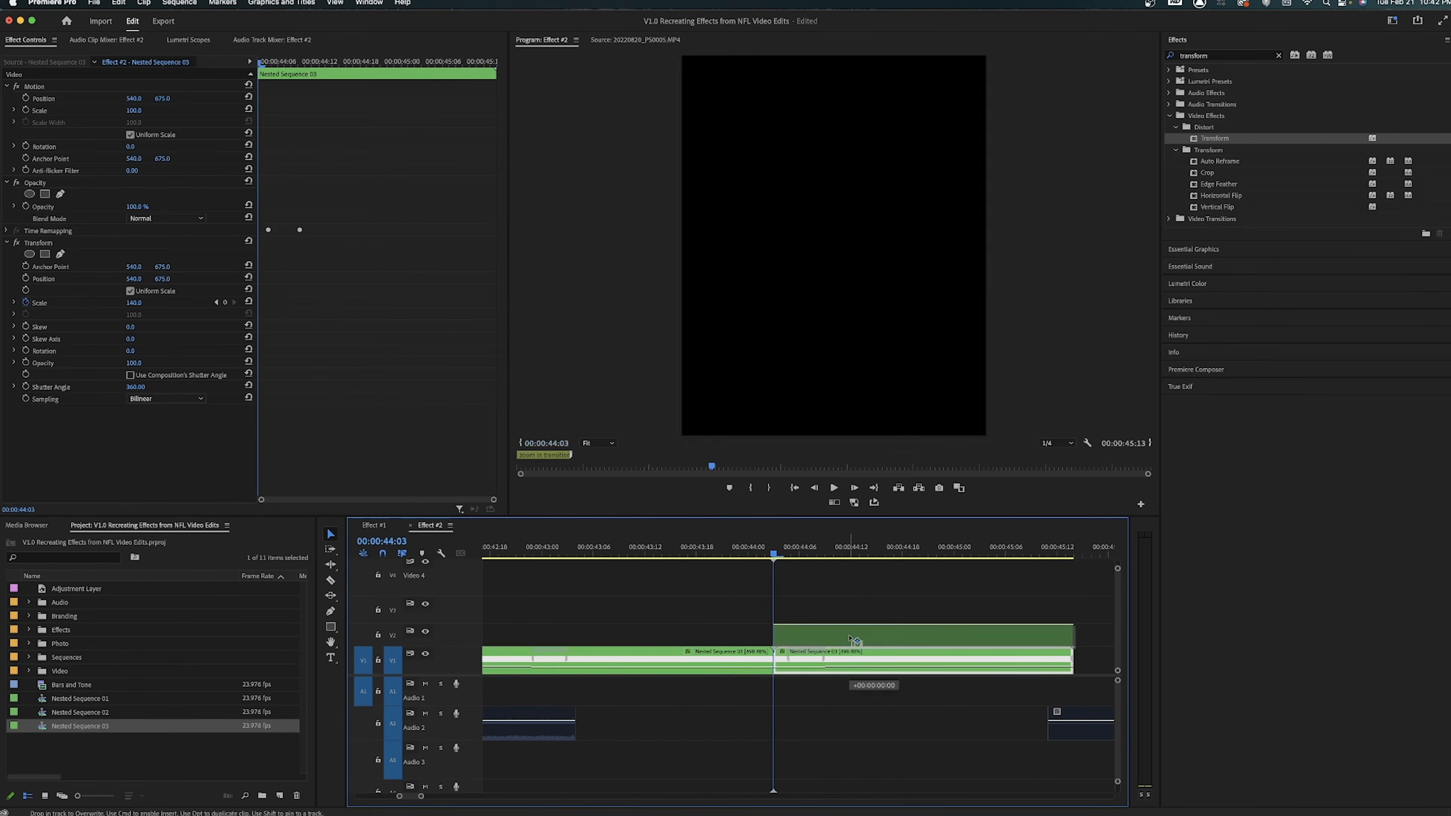
Step: Nest the duplicated tail segment as Nested Sequence 04
right_click(871, 636)
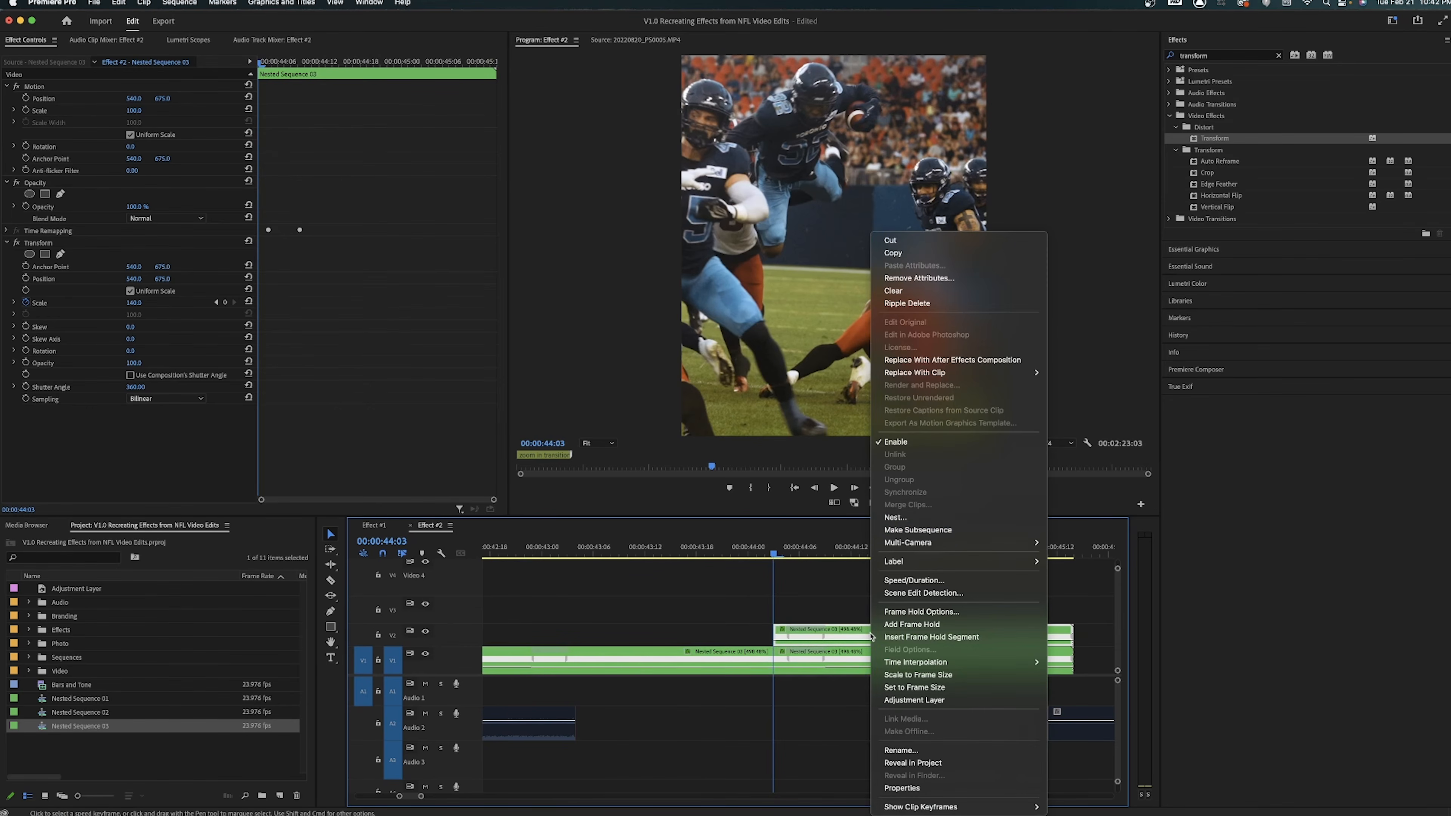
left_click(913, 522)
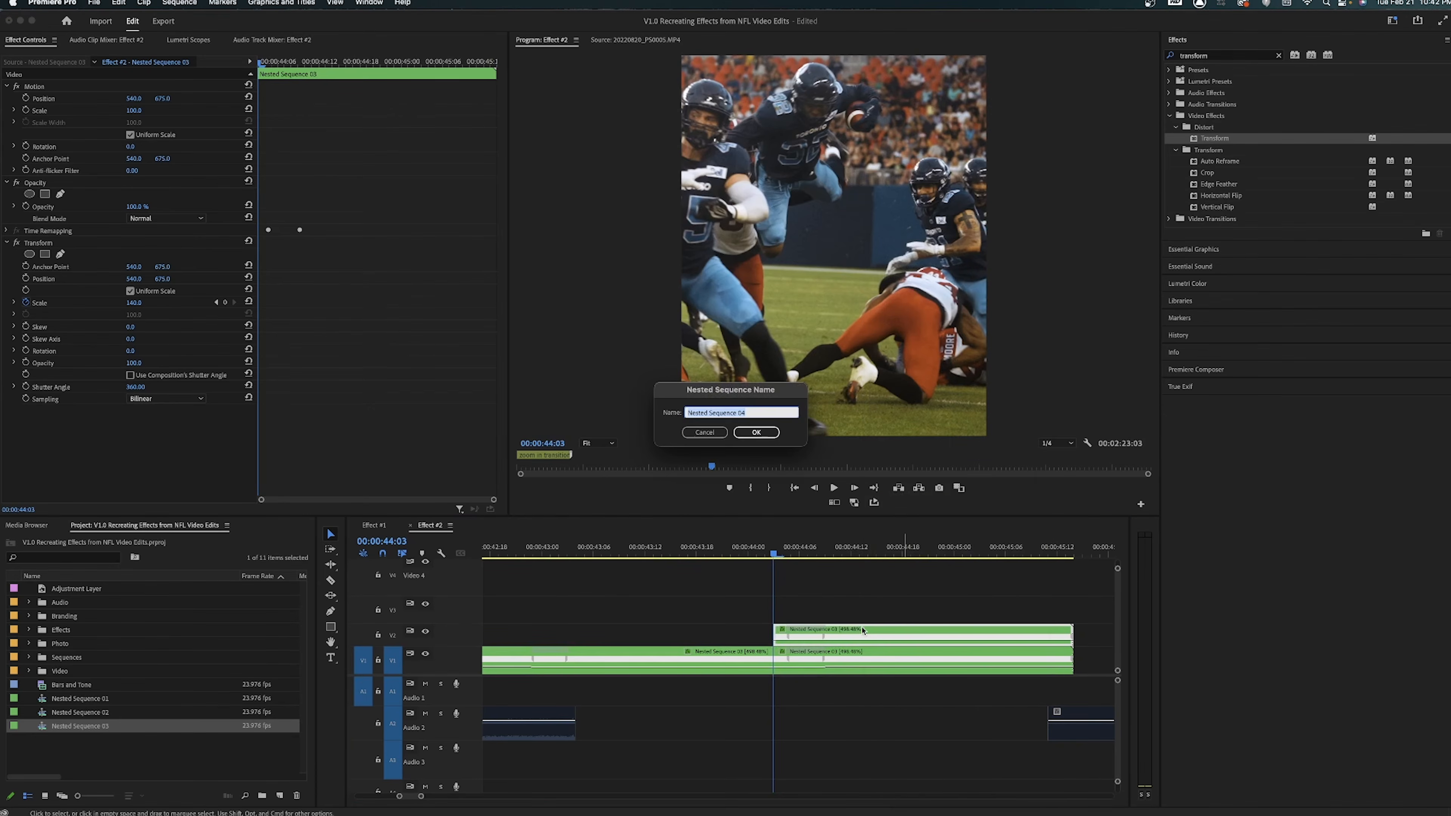
left_click(763, 437)
left_click(822, 634)
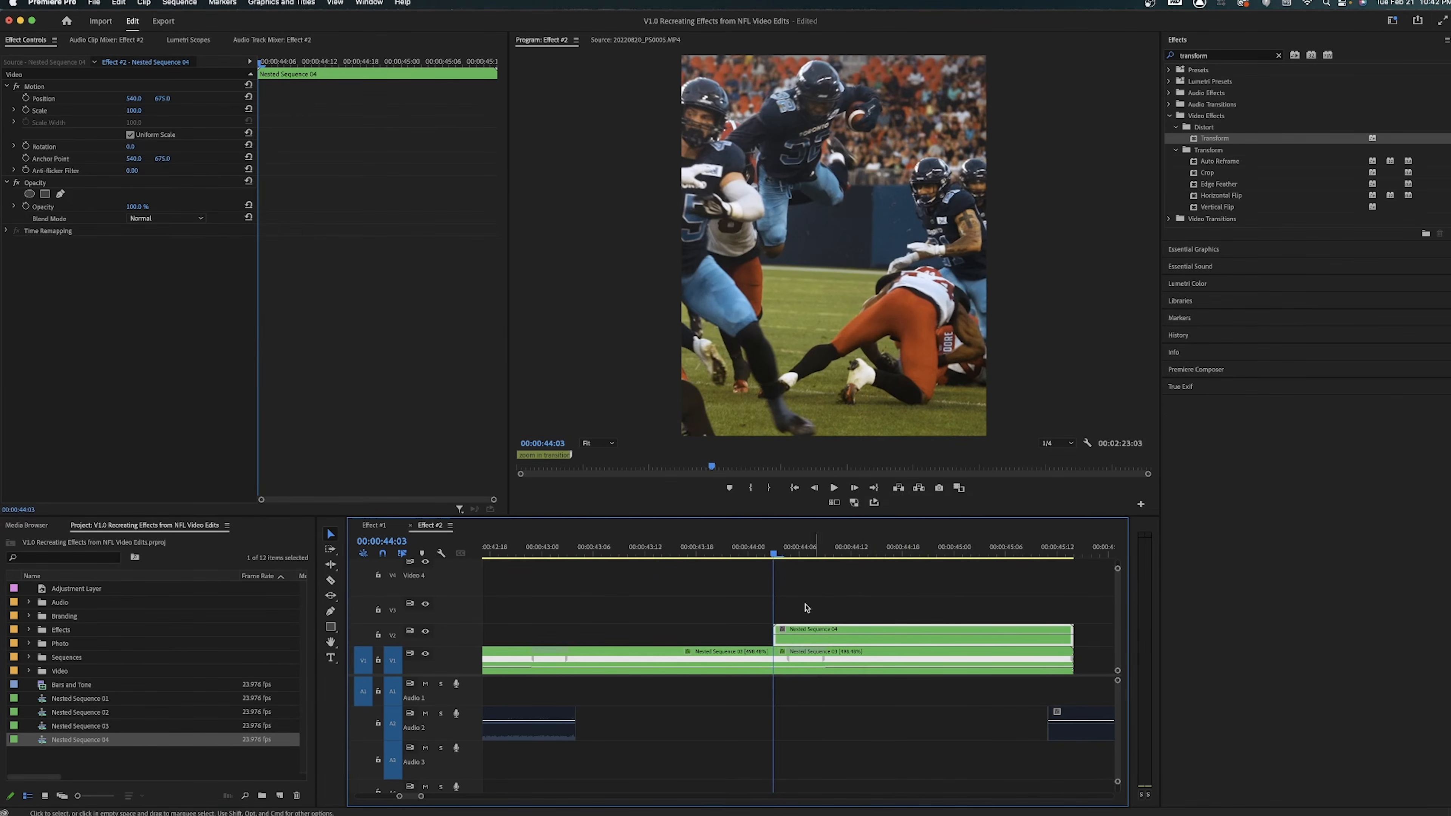
Step: Disable the original tail segment beneath Nested Sequence 04
key("=")
key("-")
left_click(875, 655)
key("super+shift+e")
left_click(826, 637)
left_click(827, 635)
Step: Apply the Transform effect to Nested Sequence 04 and replace the composition's shutter angle with a Shutter Angle of 360
left_click(811, 558)
key("Up")
left_click_drag(1238, 152, 885, 633)
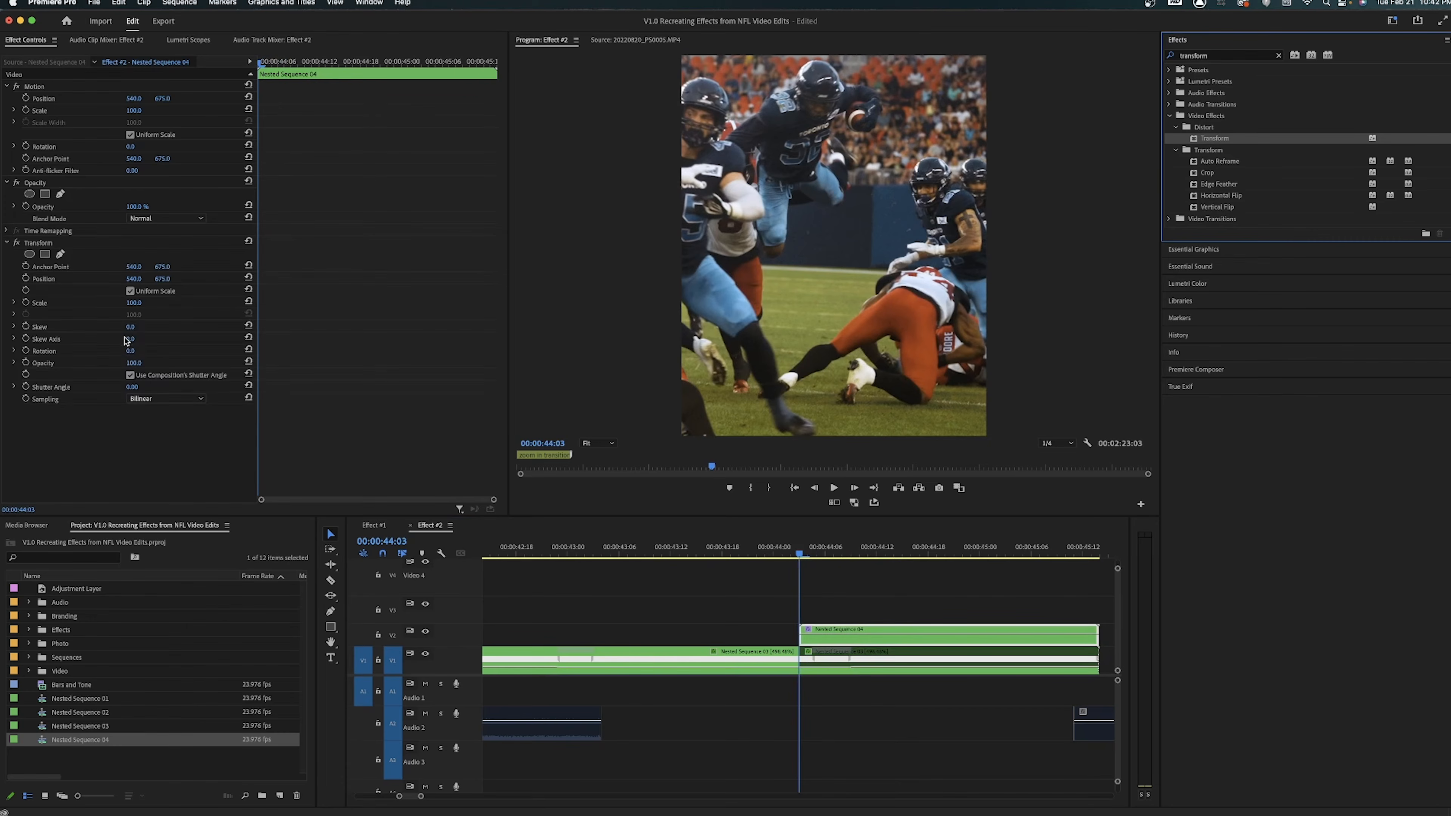
left_click(130, 375)
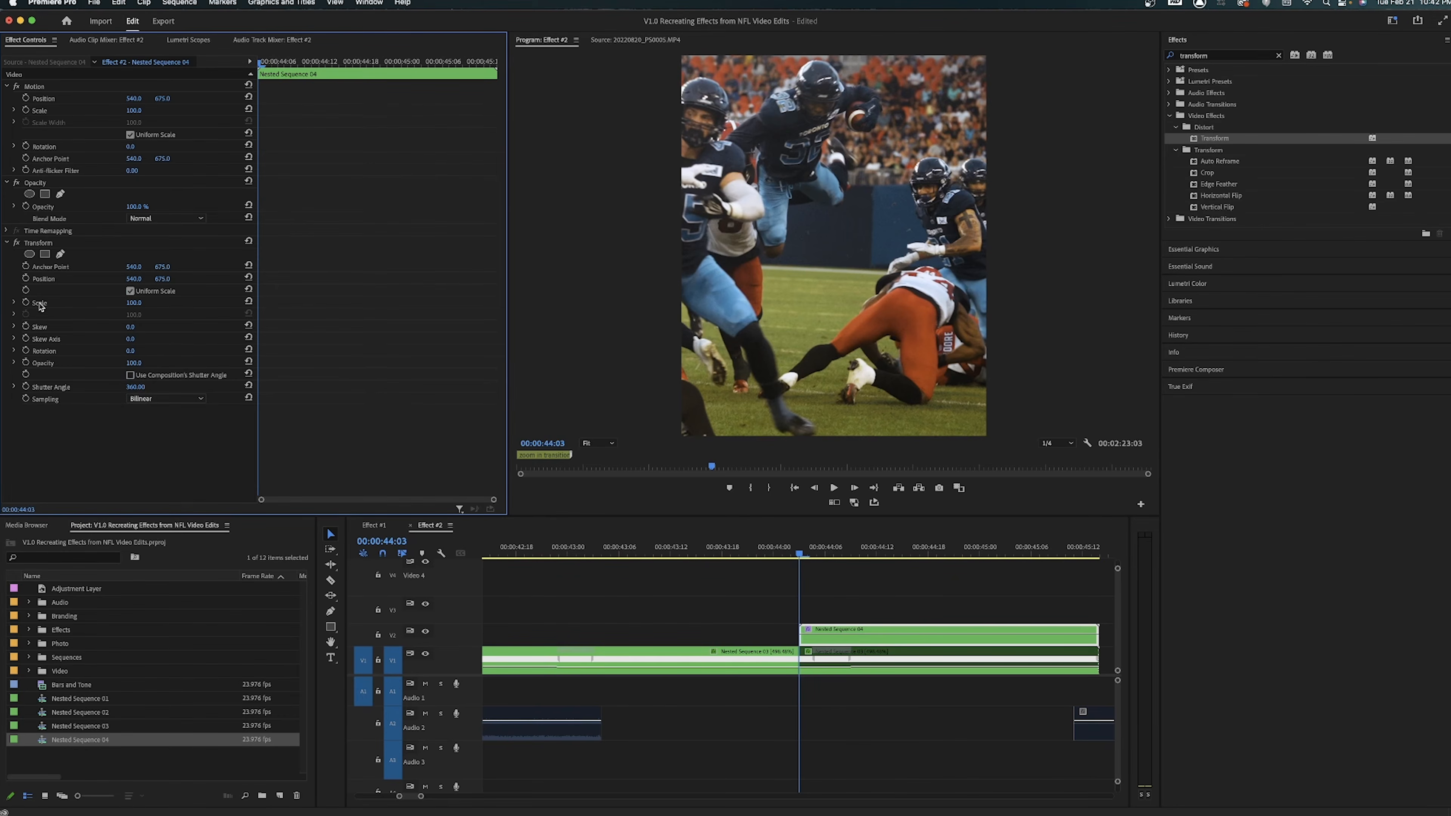
Step: Keyframe the Transform Scale of Nested Sequence 04 from 100 at 00:00:44:03 to 133 at 00:00:44:07
left_click(27, 302)
key("Right")
key("Right")
key("Right")
key("Right")
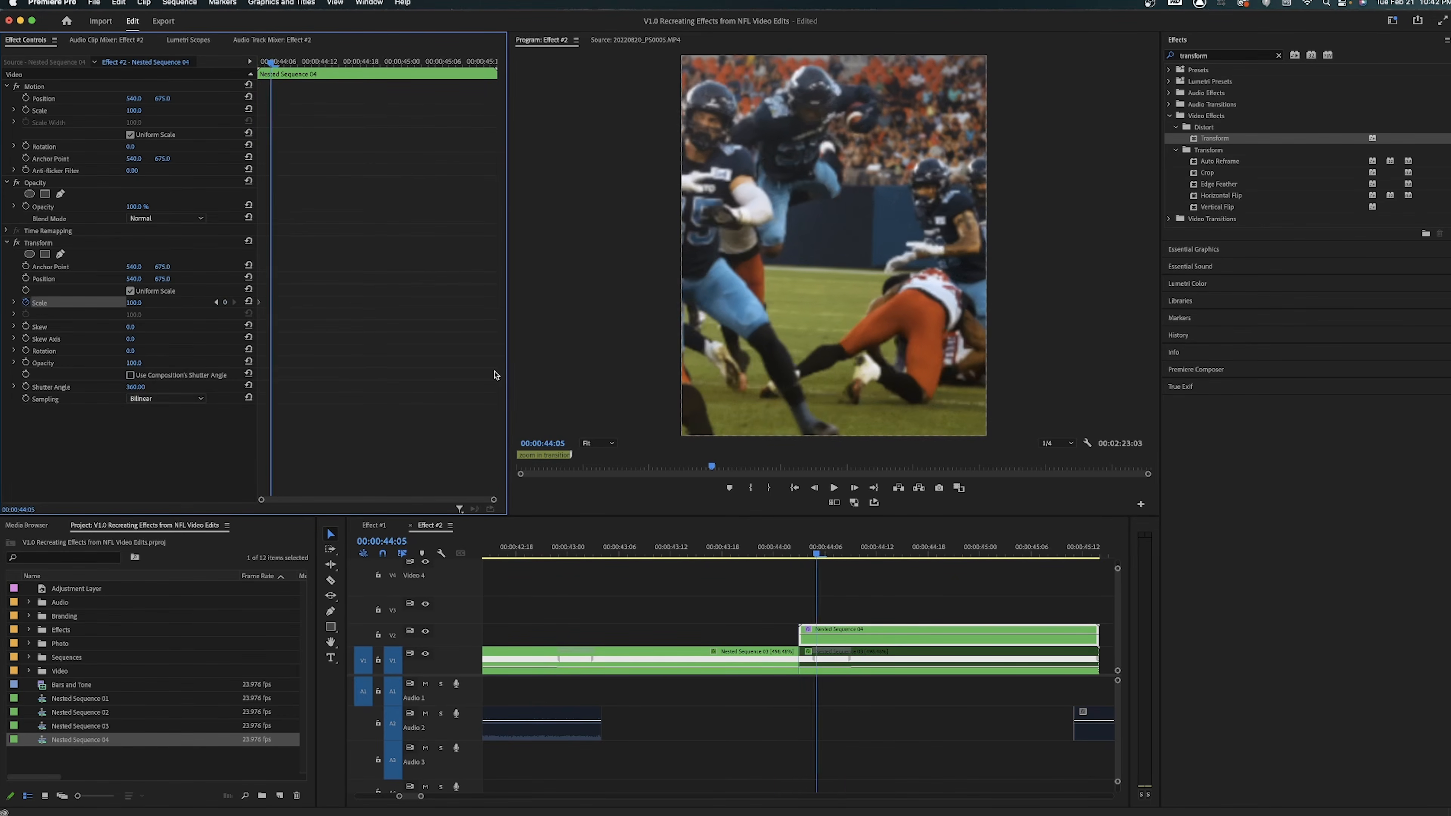
left_click_drag(134, 306, 150, 306)
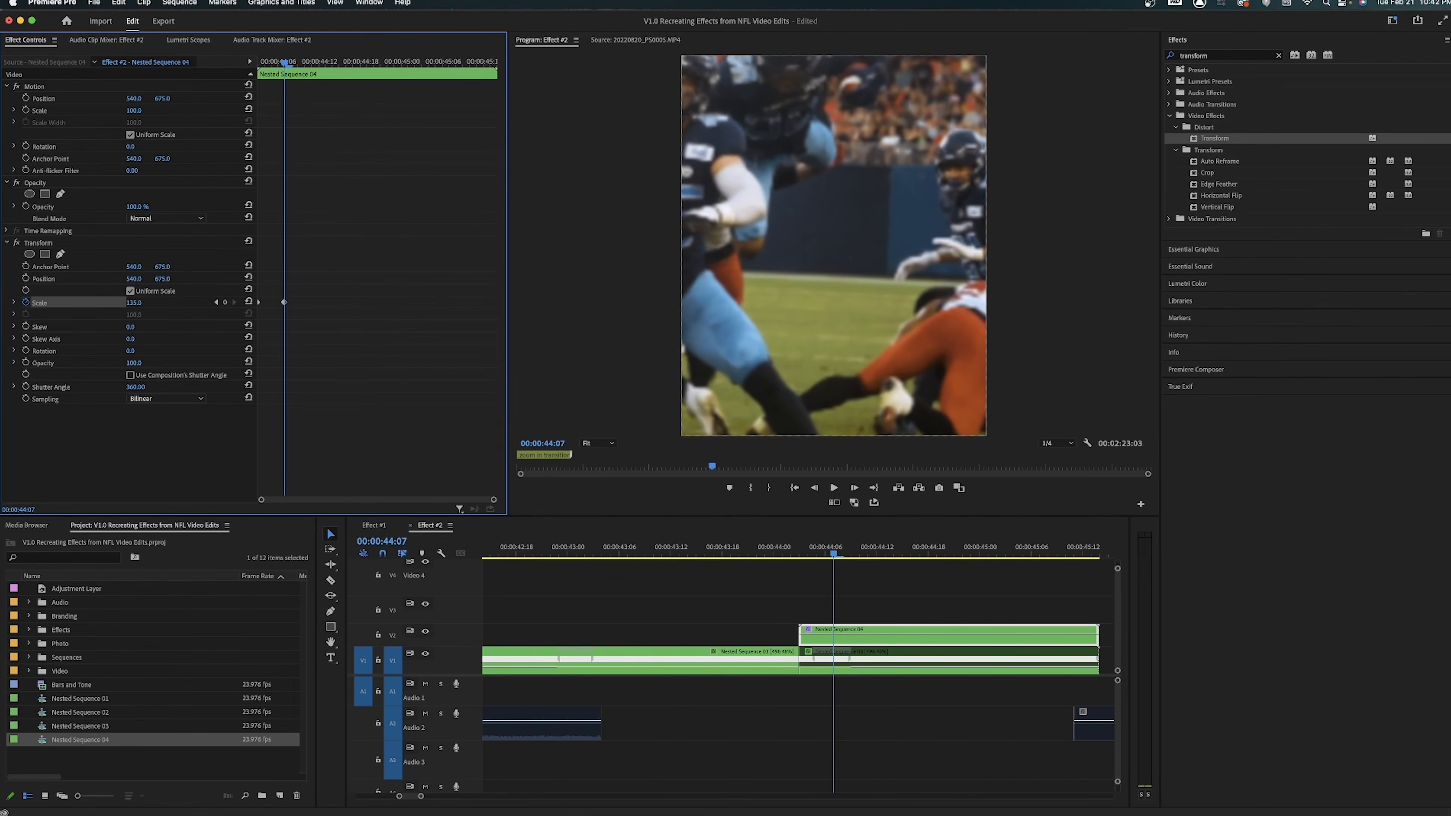
Step: Check the zoom frame by frame and roll the cut before Nested Sequence 04 one frame later on both tracks
left_click(216, 303)
left_click_drag(127, 303, 119, 303)
key("Right")
key("Right")
key("Left")
key("Right")
key("Left")
left_click_drag(800, 640, 806, 640)
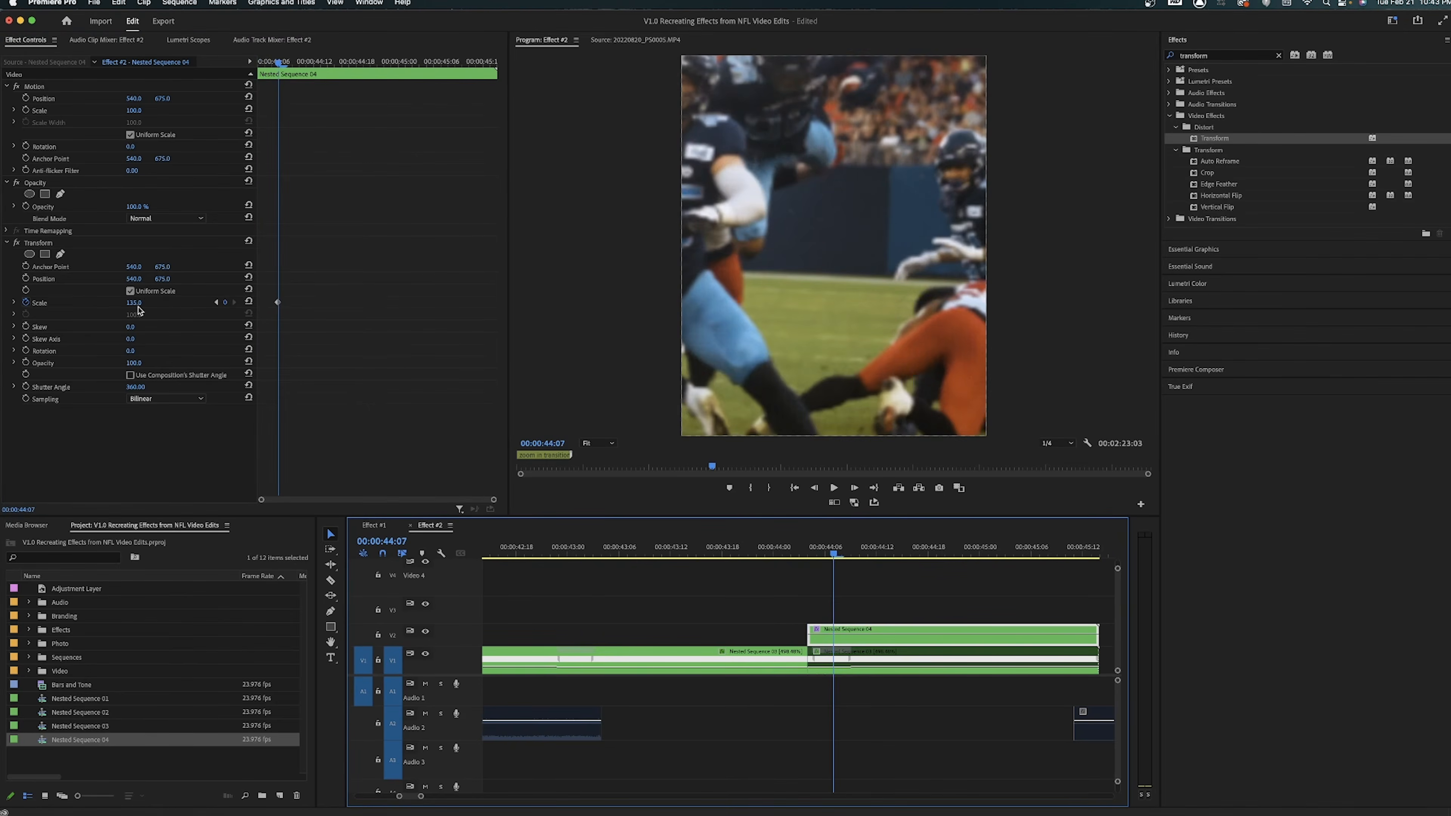
Step: Raise the Scale keyframe at 00:00:44:07 to 216 and apply Ease In to it
left_click_drag(138, 309, 184, 309)
right_click(278, 304)
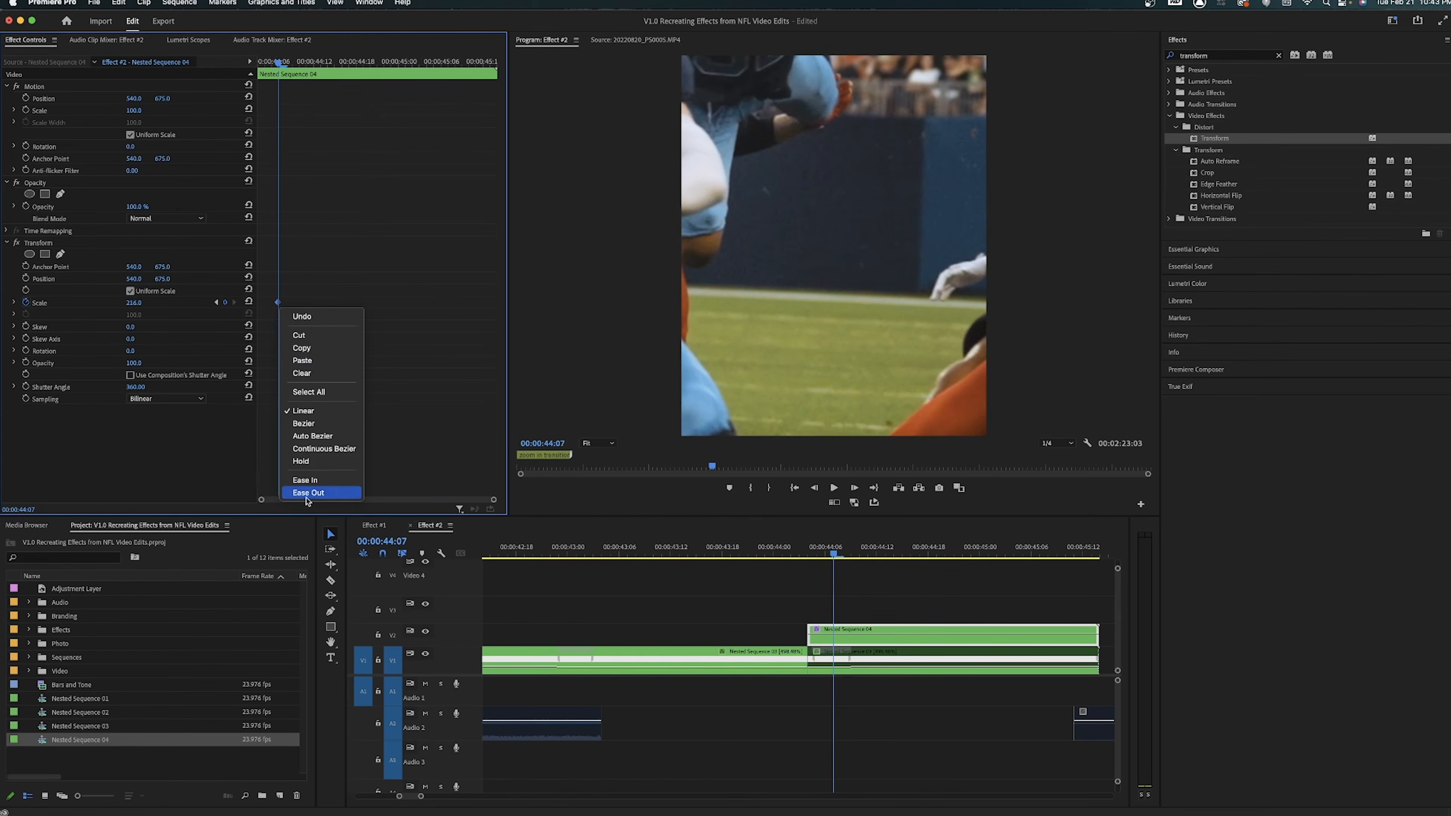
left_click(318, 482)
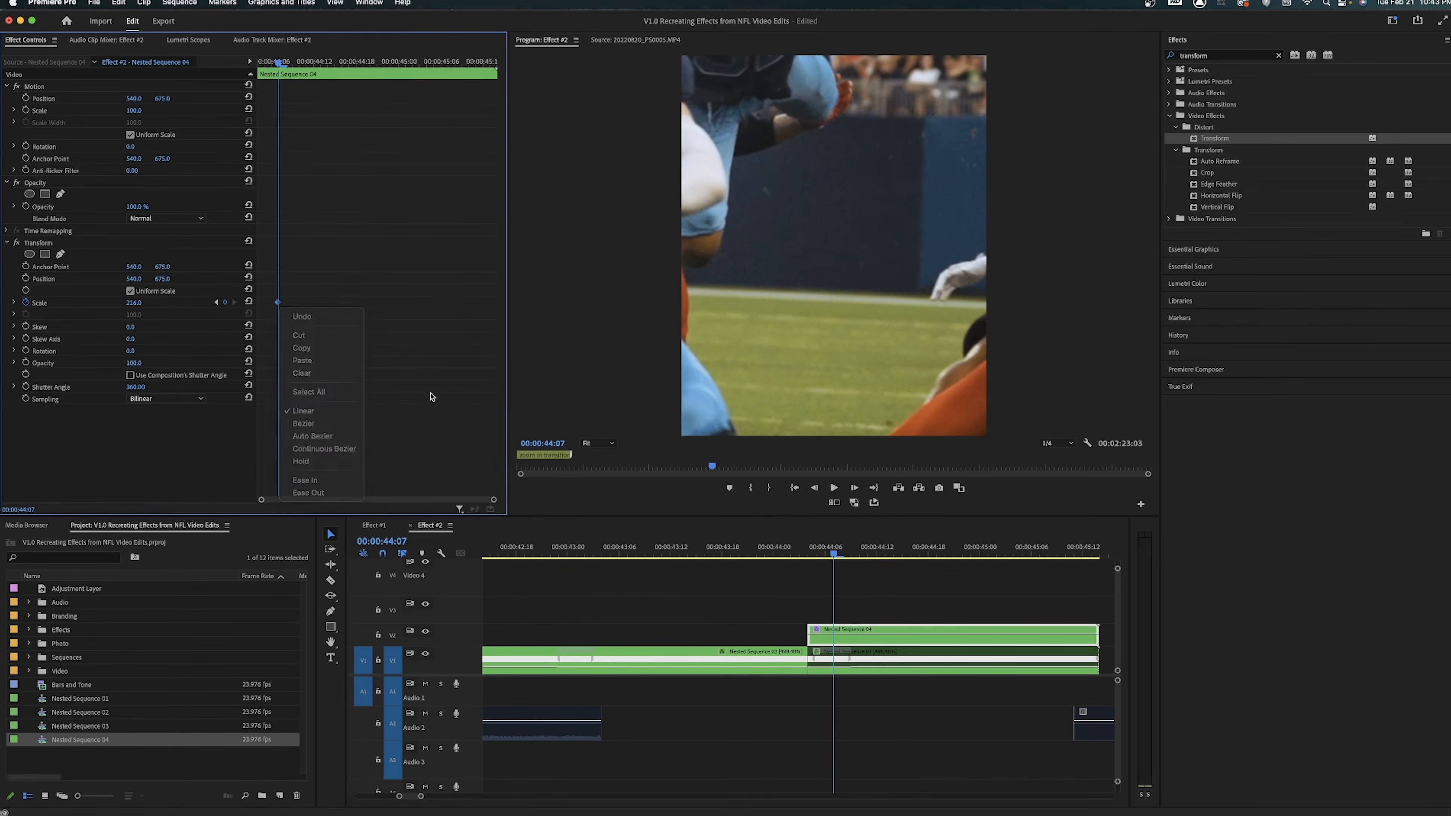
left_click(862, 598)
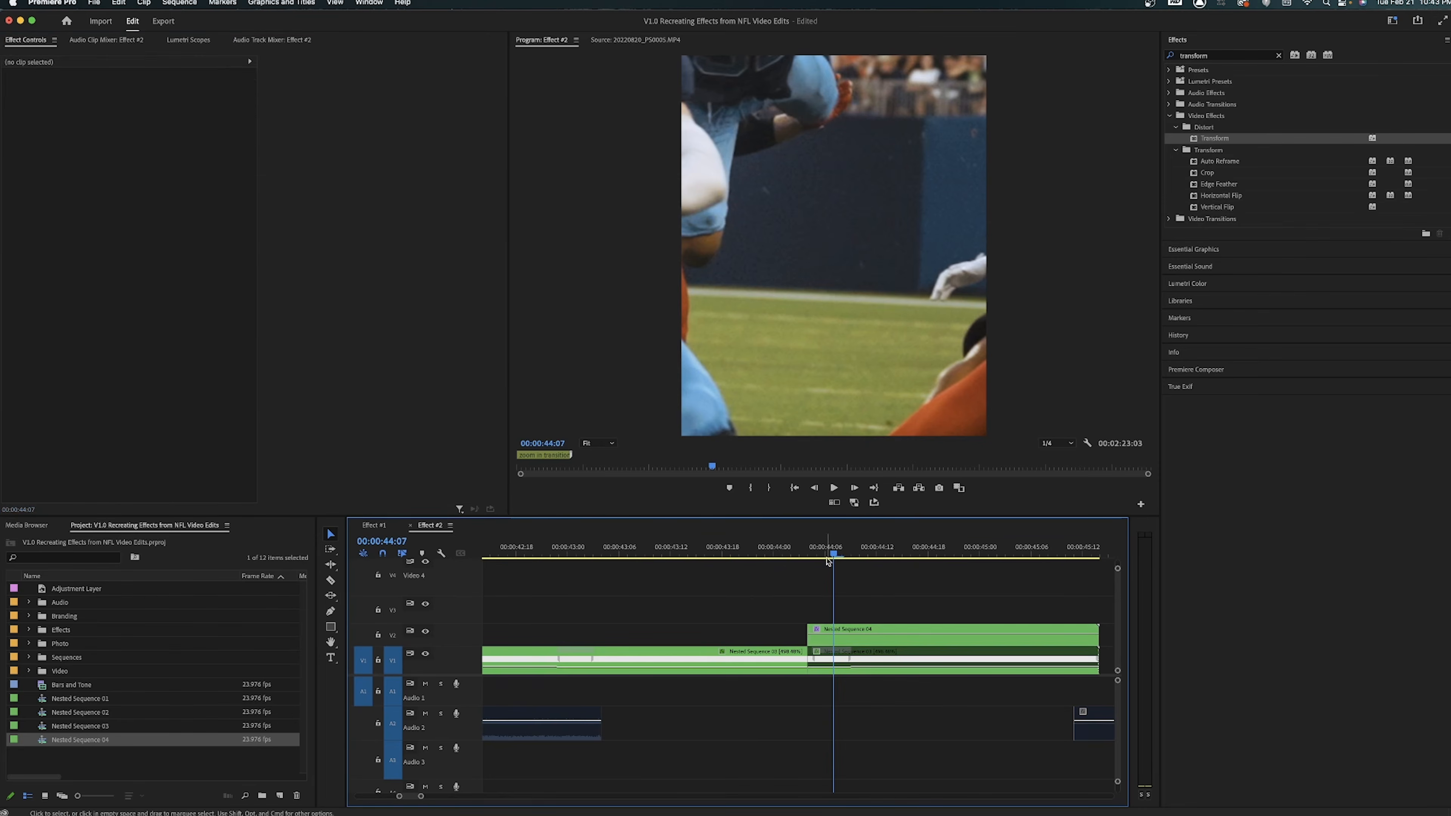
Step: Split Nested Sequence 04 at 00:00:44:06 and delete the remaining footage after it on both tracks
left_click(836, 629)
key("Left")
key("super+k")
left_click(849, 635)
key("Delete")
left_click(847, 657)
key("Delete")
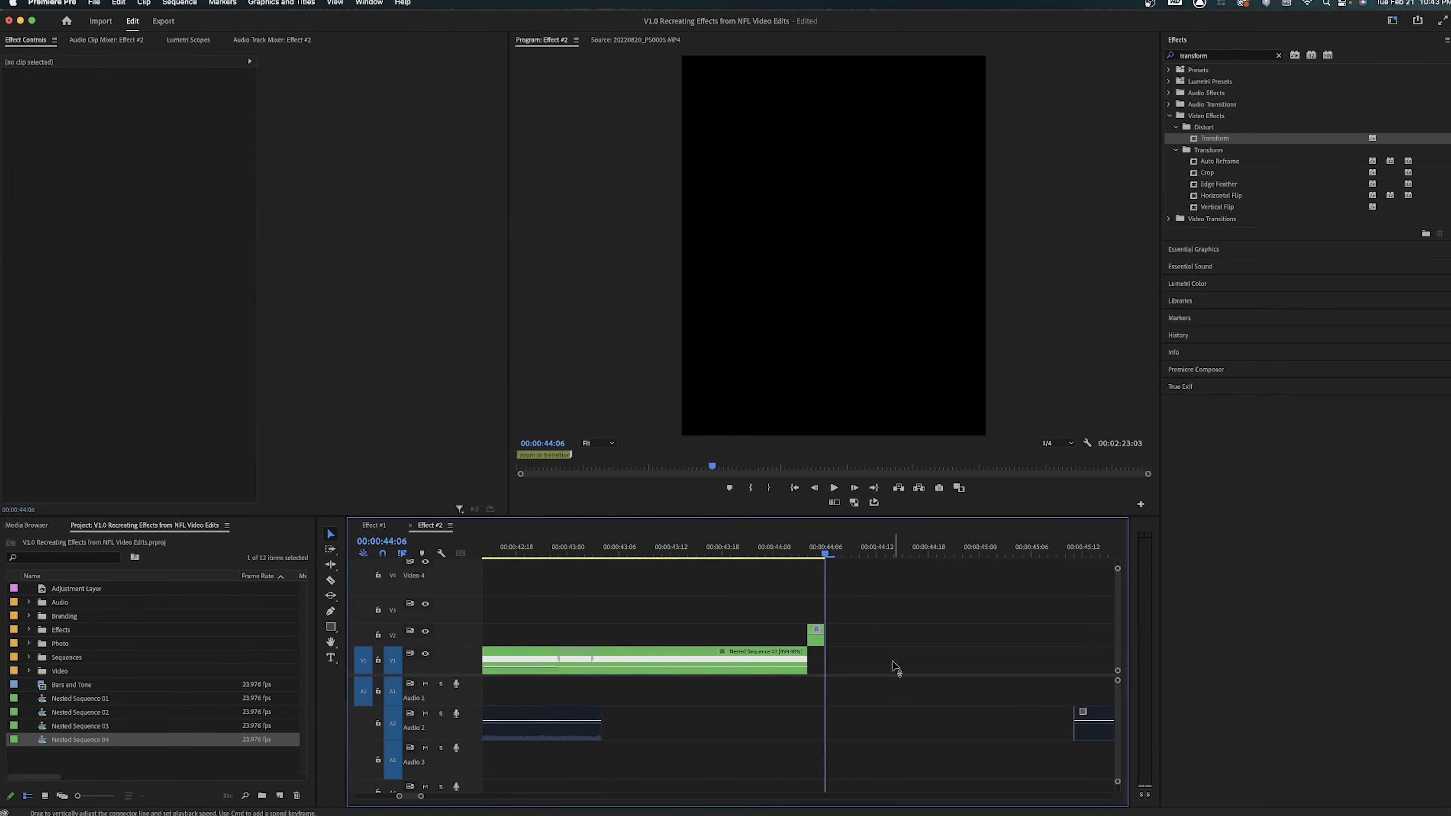
Step: Move the short Nested Sequence 04 piece down onto Video 1 and close the gap before the next football clip
left_click(816, 642)
left_click_drag(816, 644, 815, 662)
mouse_move(793, 555)
left_mouse_down()
mouse_move(769, 554)
mouse_move(844, 554)
mouse_move(807, 556)
mouse_move(820, 557)
left_mouse_up()
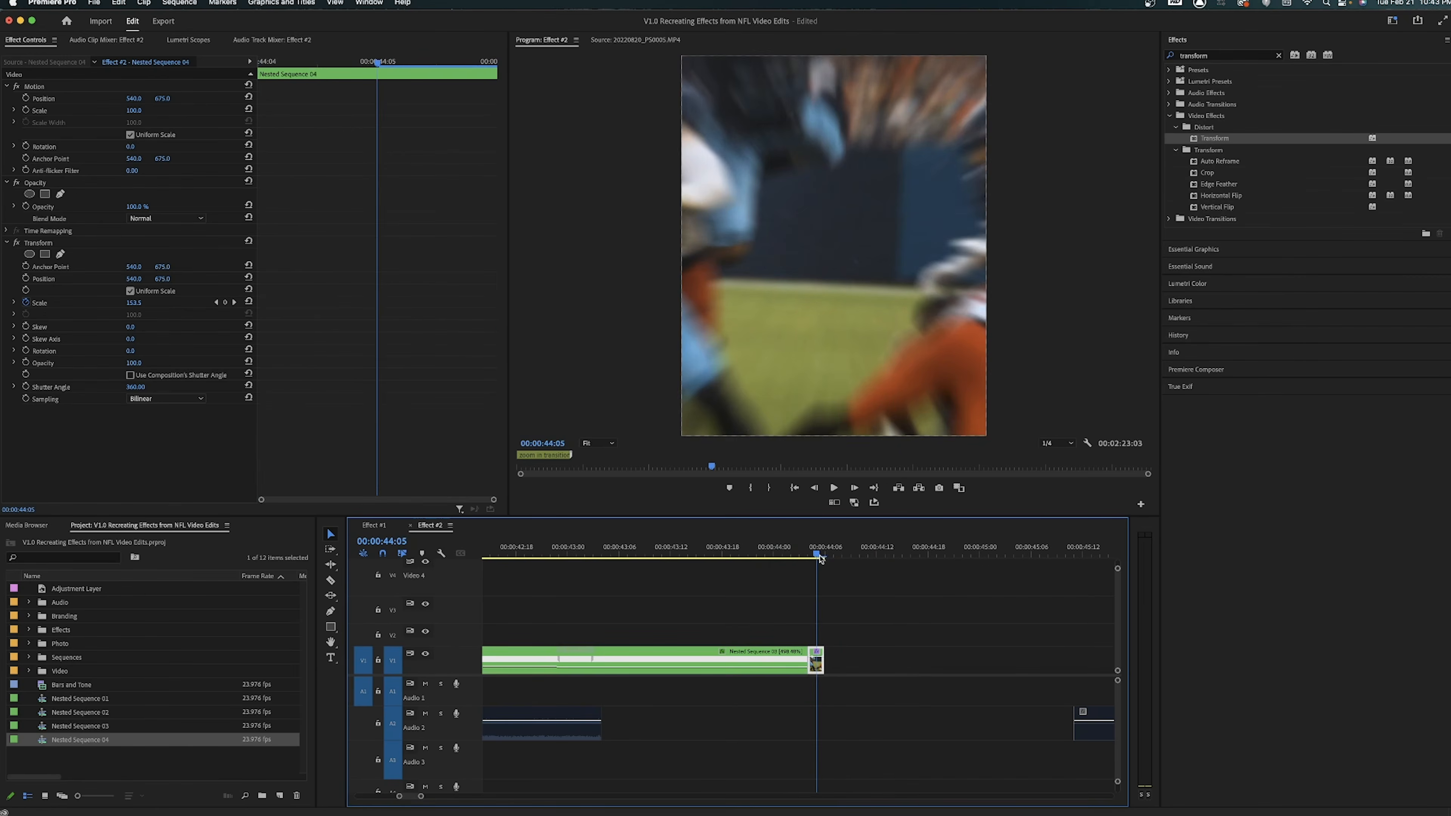
key("minus")
key("minus")
key("minus")
key("equal")
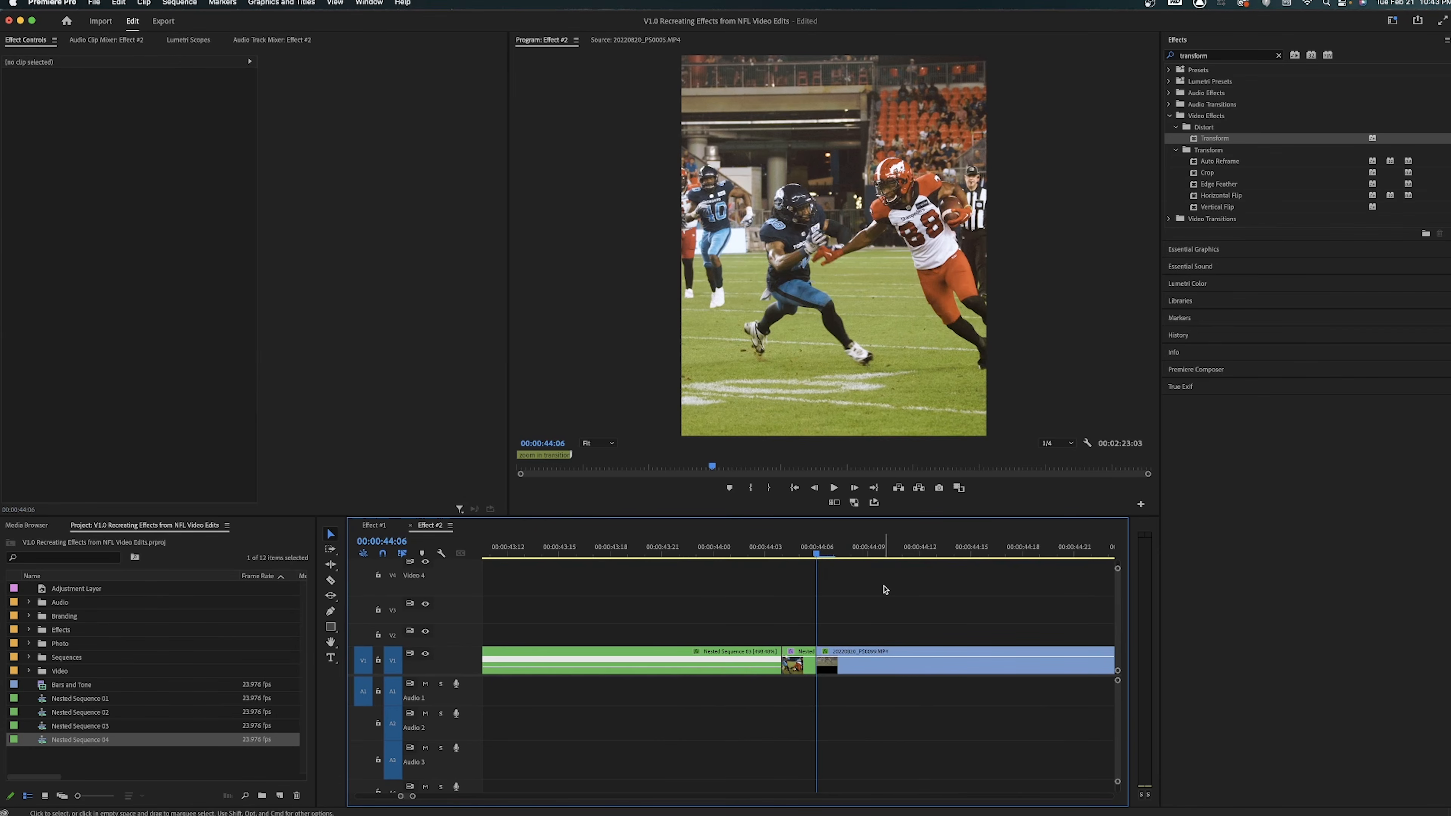
Step: Play back the cut from Nested Sequence 04 into the following football clip
key("minus")
key("minus")
key("space")
key("minus")
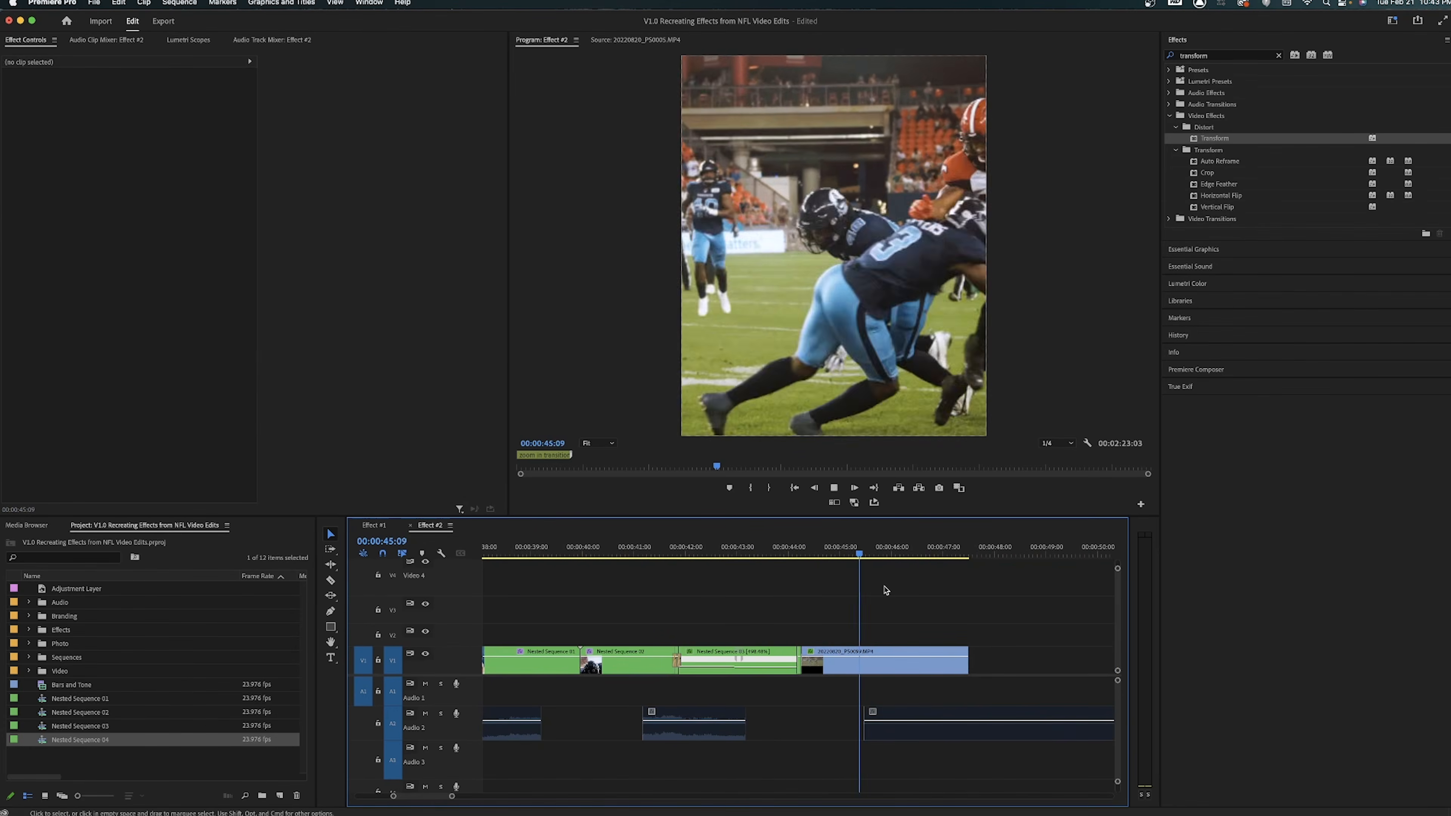
key("space")
Step: Reframe the football clip at horizontal Position 503 and start keyframing its Position
left_click_drag(859, 662, 809, 541)
key("space")
left_click_drag(121, 101, 49, 101)
left_click(26, 99)
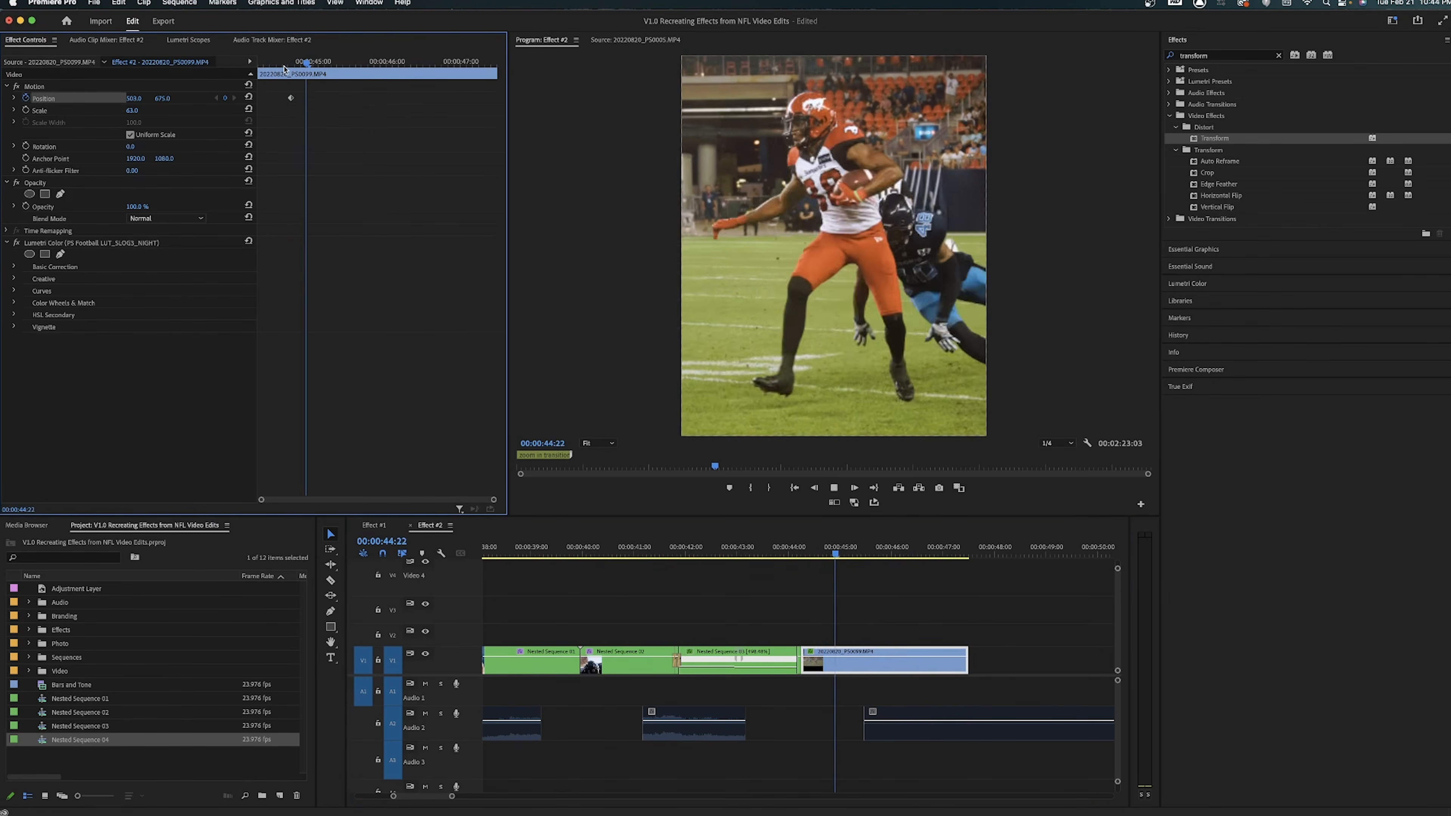
Step: Add further Position keyframes that keep the players framed, ending with horizontal Position 142 at 00:00:46:17
left_click_drag(141, 98, 11, 99)
key("space")
key("space")
left_click_drag(137, 101, 228, 102)
key("space")
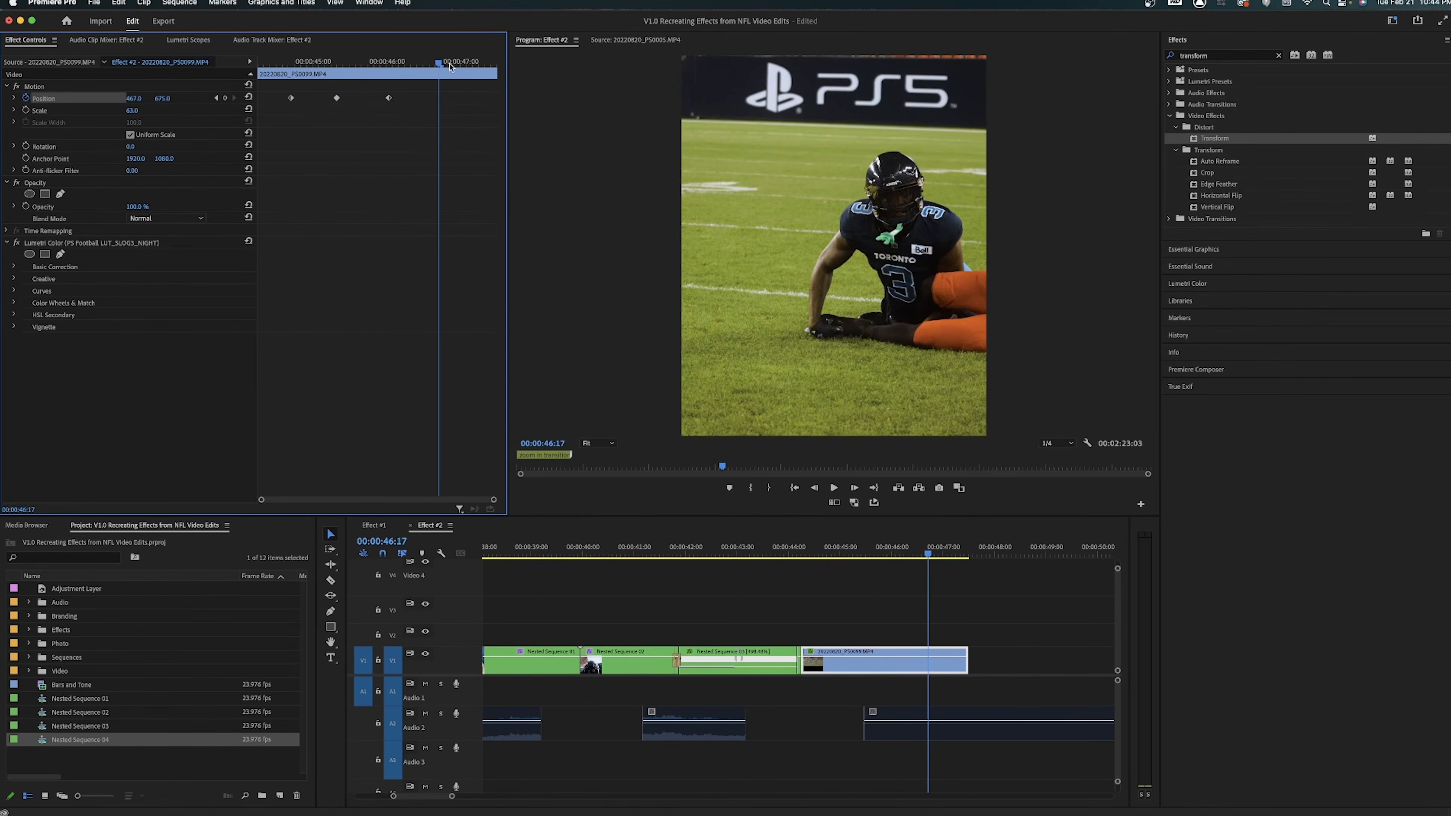
left_click_drag(140, 98, 38, 98)
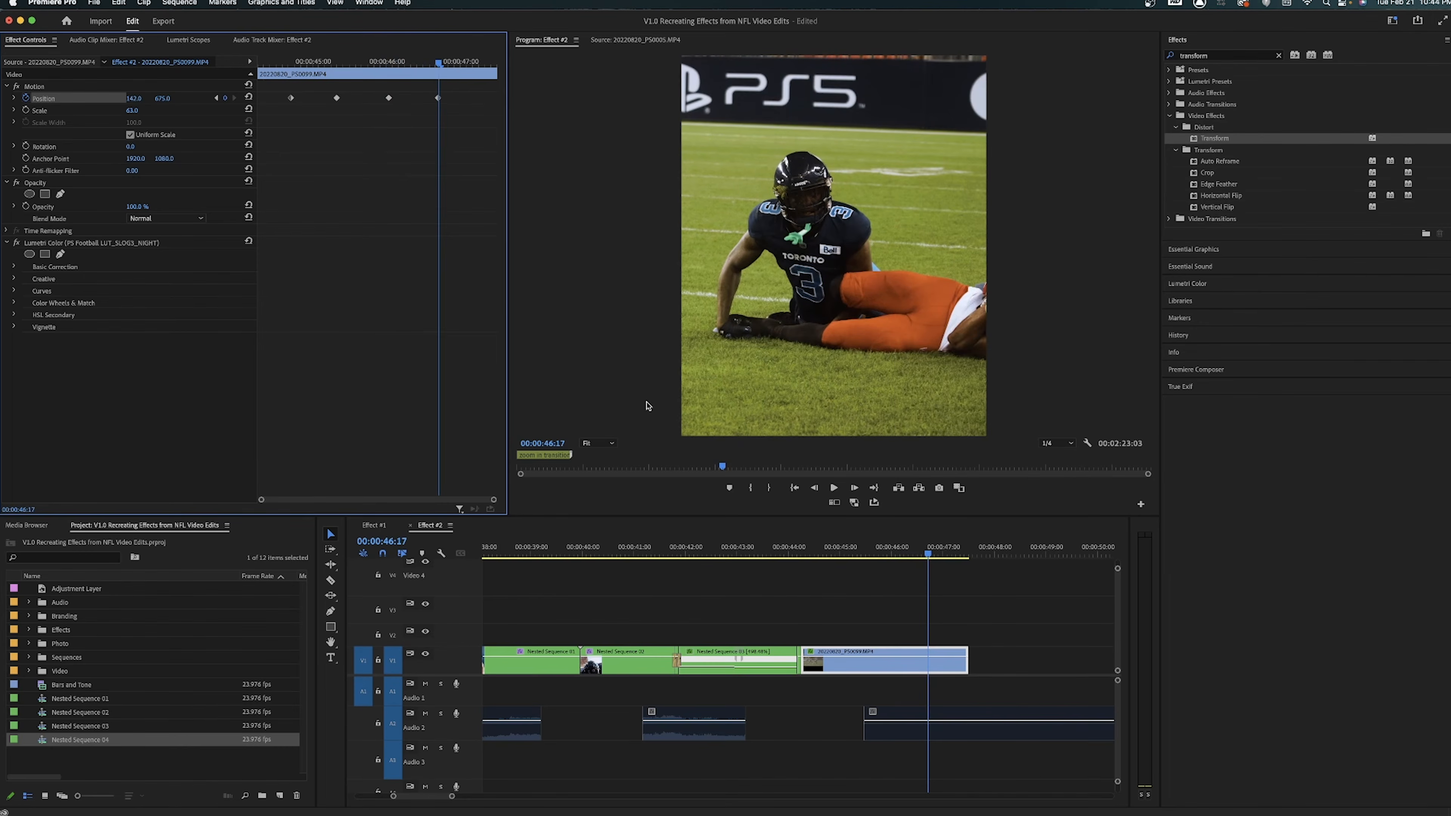
Step: Nest the reframed football clip as Nested Sequence 05
left_click(874, 599)
key("equal")
key("equal")
right_click(817, 660)
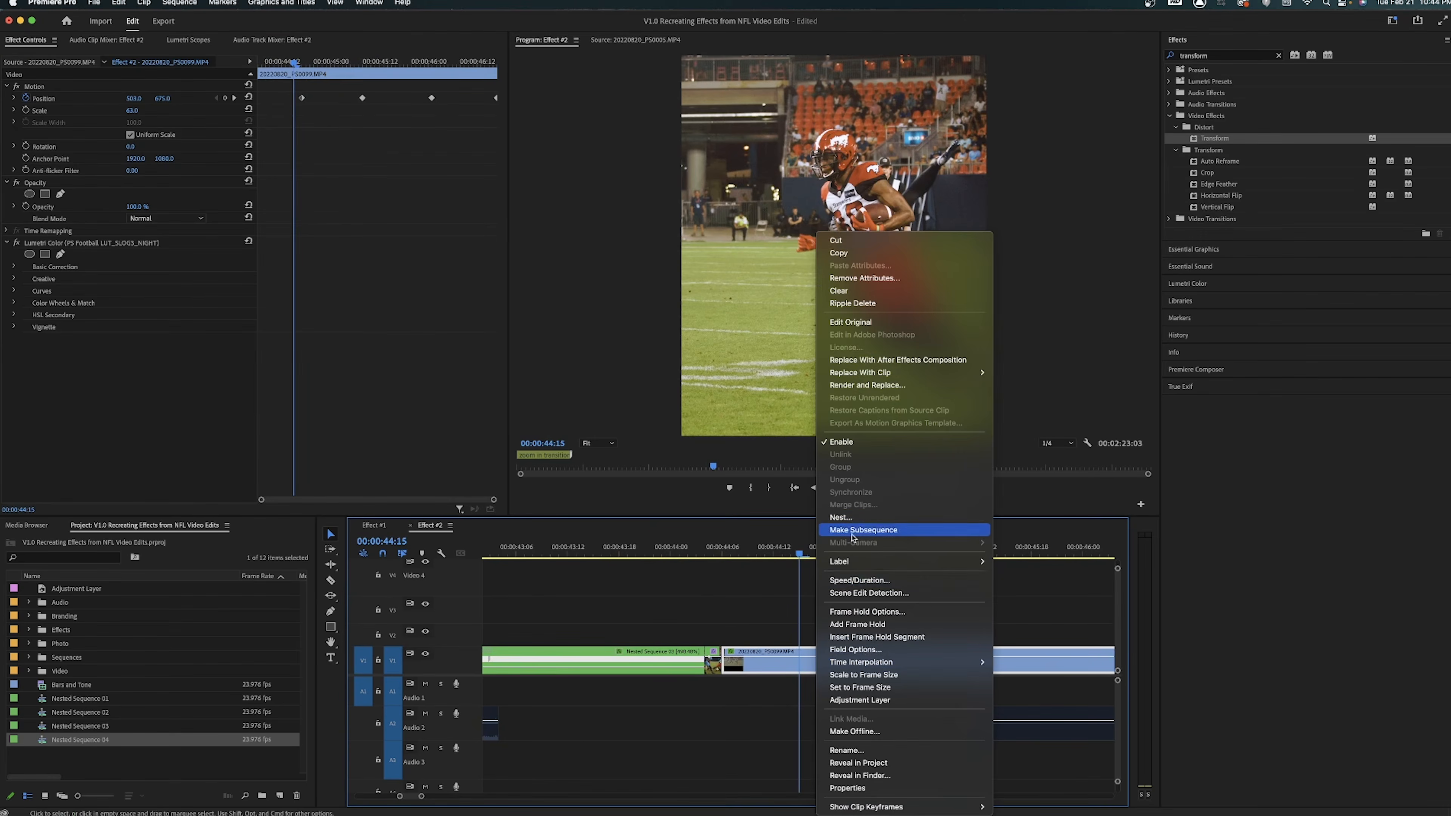
left_click(851, 515)
key("Return")
Step: Apply the Transform effect to Nested Sequence 05, turn off the composition's shutter angle and set Shutter Angle to 360
left_click_drag(724, 552, 794, 559)
key("equal")
left_click_drag(1205, 139, 857, 661)
left_click(131, 376)
left_click(132, 388)
type("360")
key("Return")
Step: Add a Transform Scale keyframe of about 93 at the start of Nested Sequence 05
left_click_drag(715, 550, 634, 506)
left_click(26, 303)
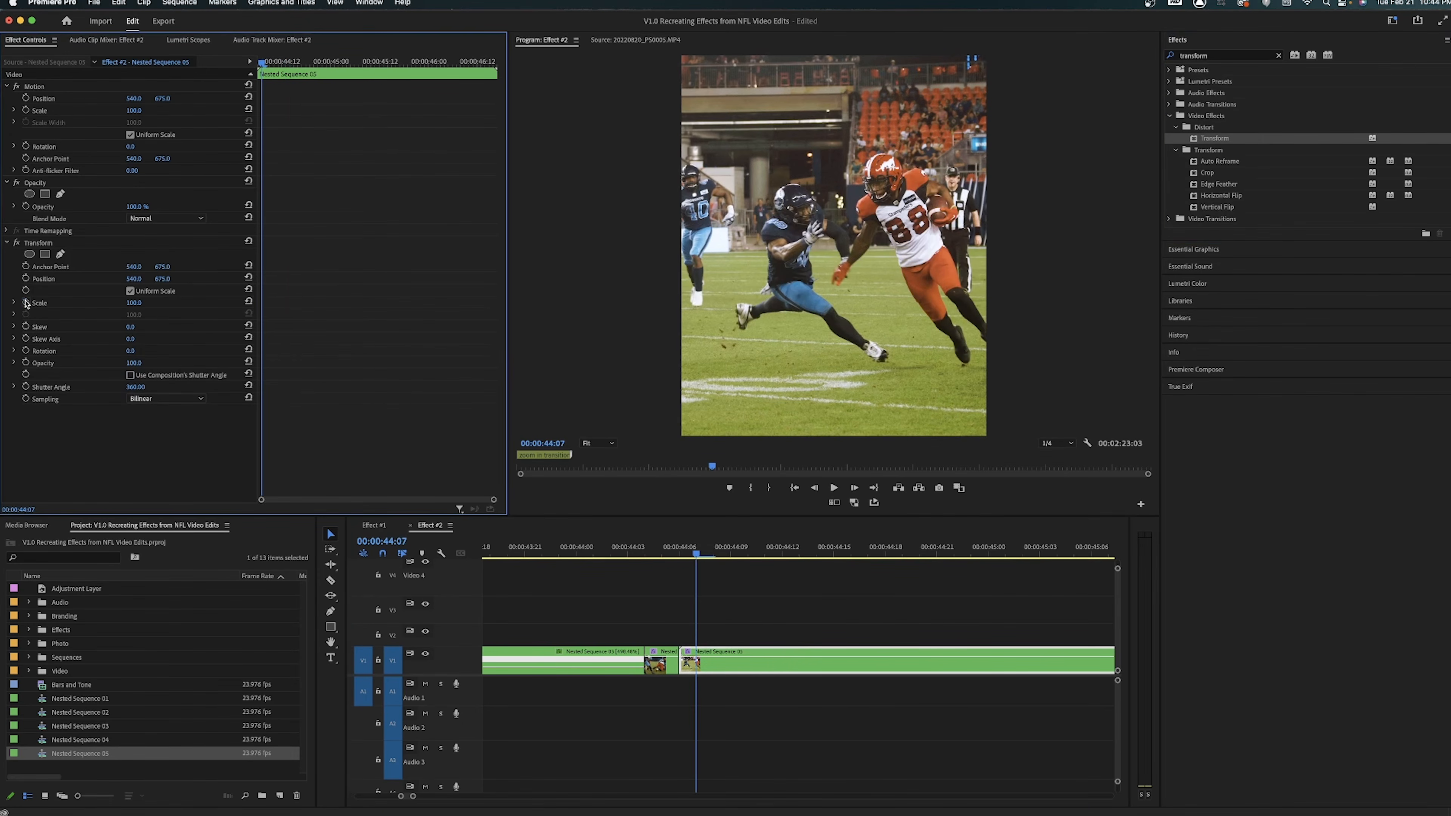
left_click_drag(132, 304, 135, 303)
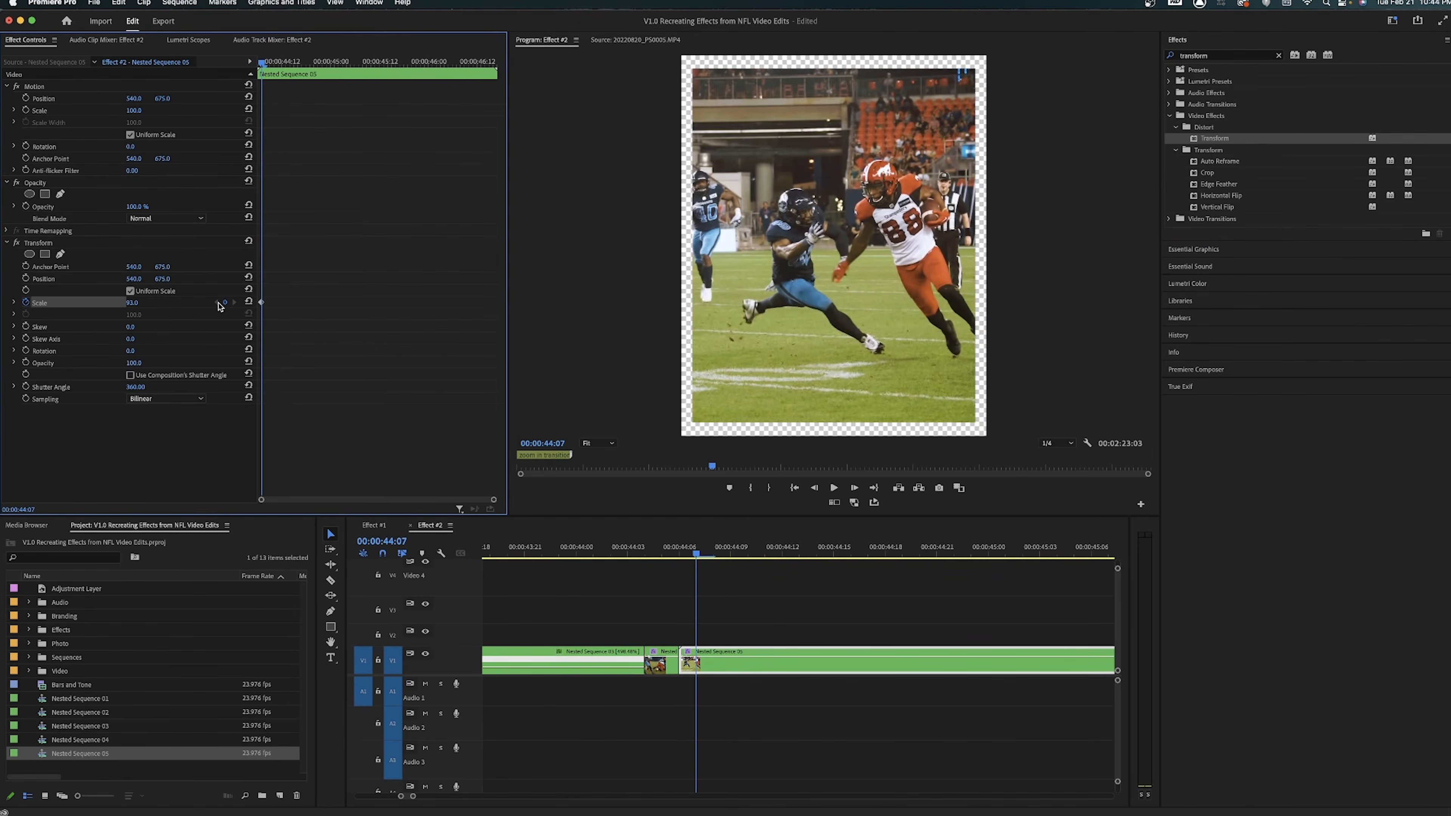
Step: Add a second Scale keyframe of 134 at 00:00:44:11 on Nested Sequence 05
key("Right")
key("Right")
key("Right")
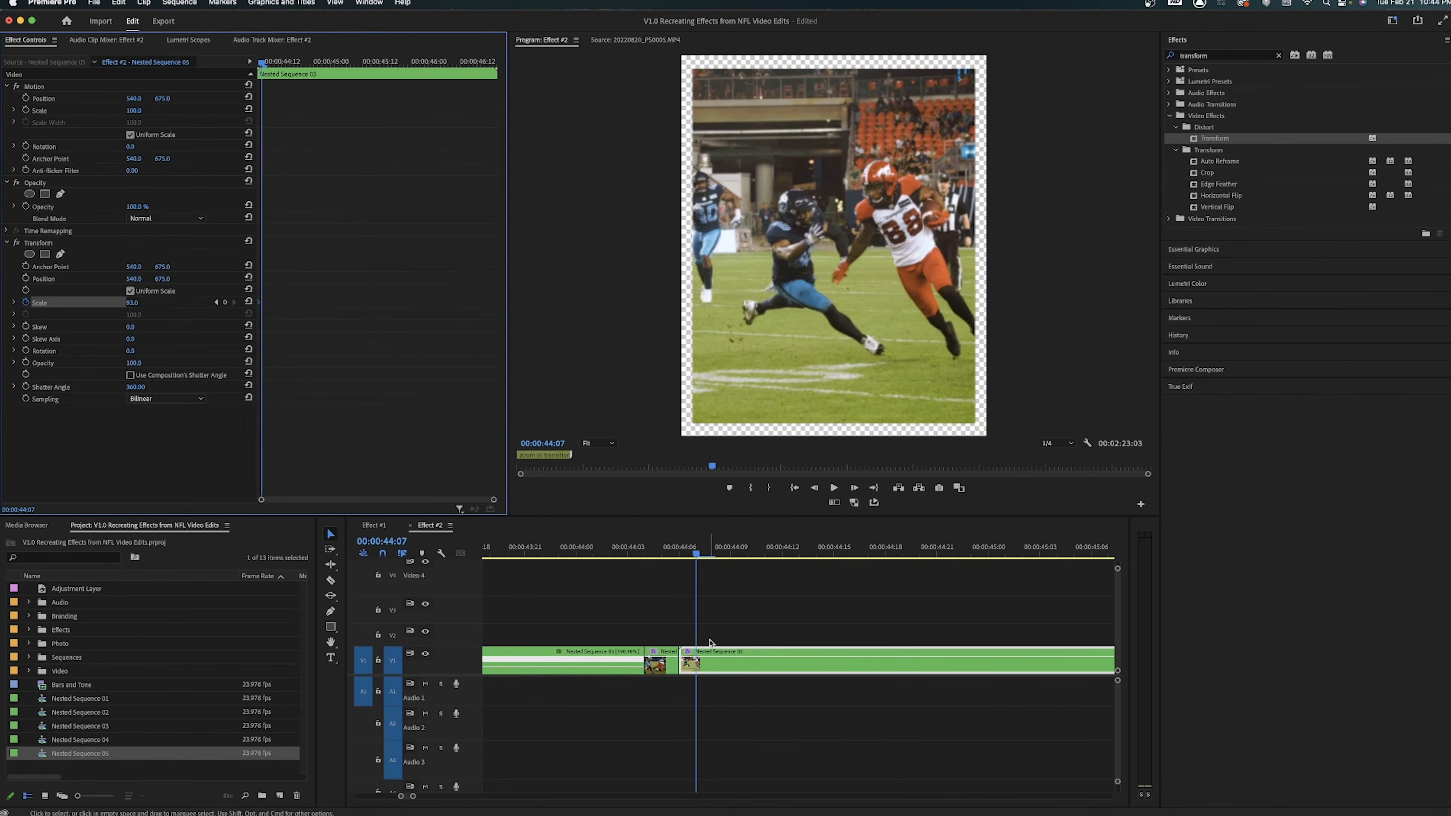
key("Right")
key("Right")
key("Right")
key("Left")
key("Left")
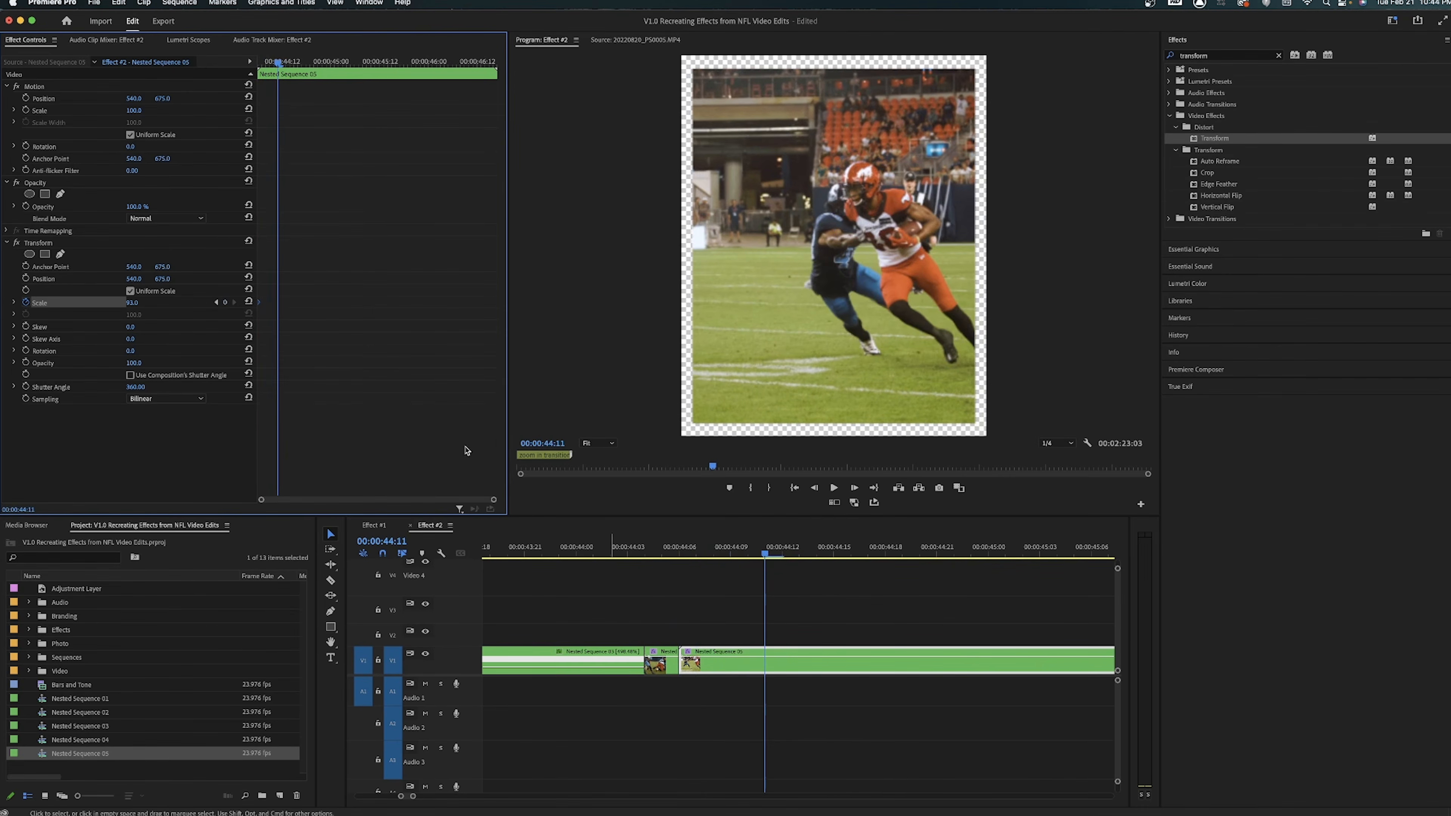
type("130")
key("Return")
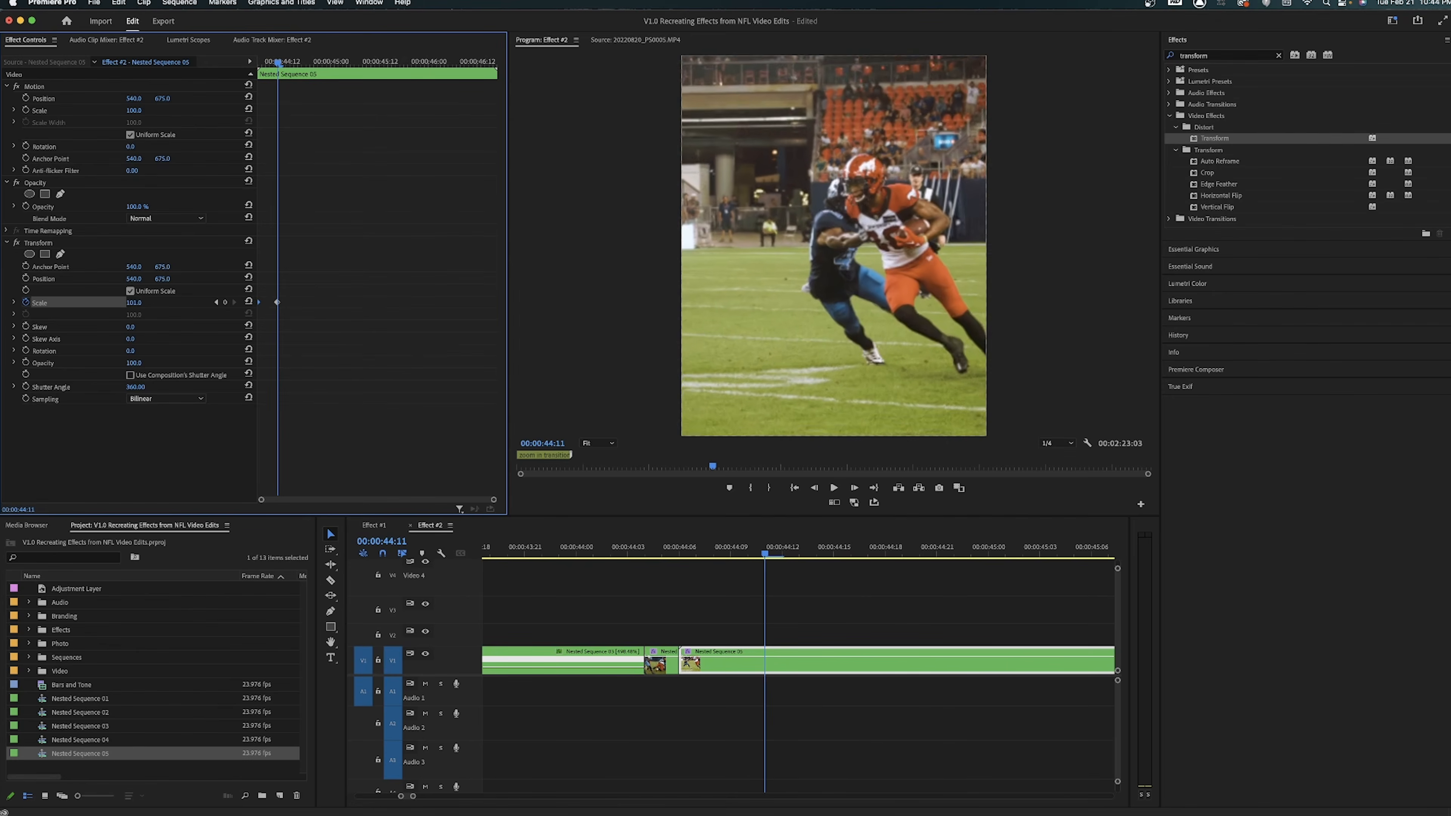
left_click_drag(197, 303, 204, 304)
Step: Apply Ease In to the second Scale keyframe of Nested Sequence 05 and inspect its velocity graph
right_click(277, 302)
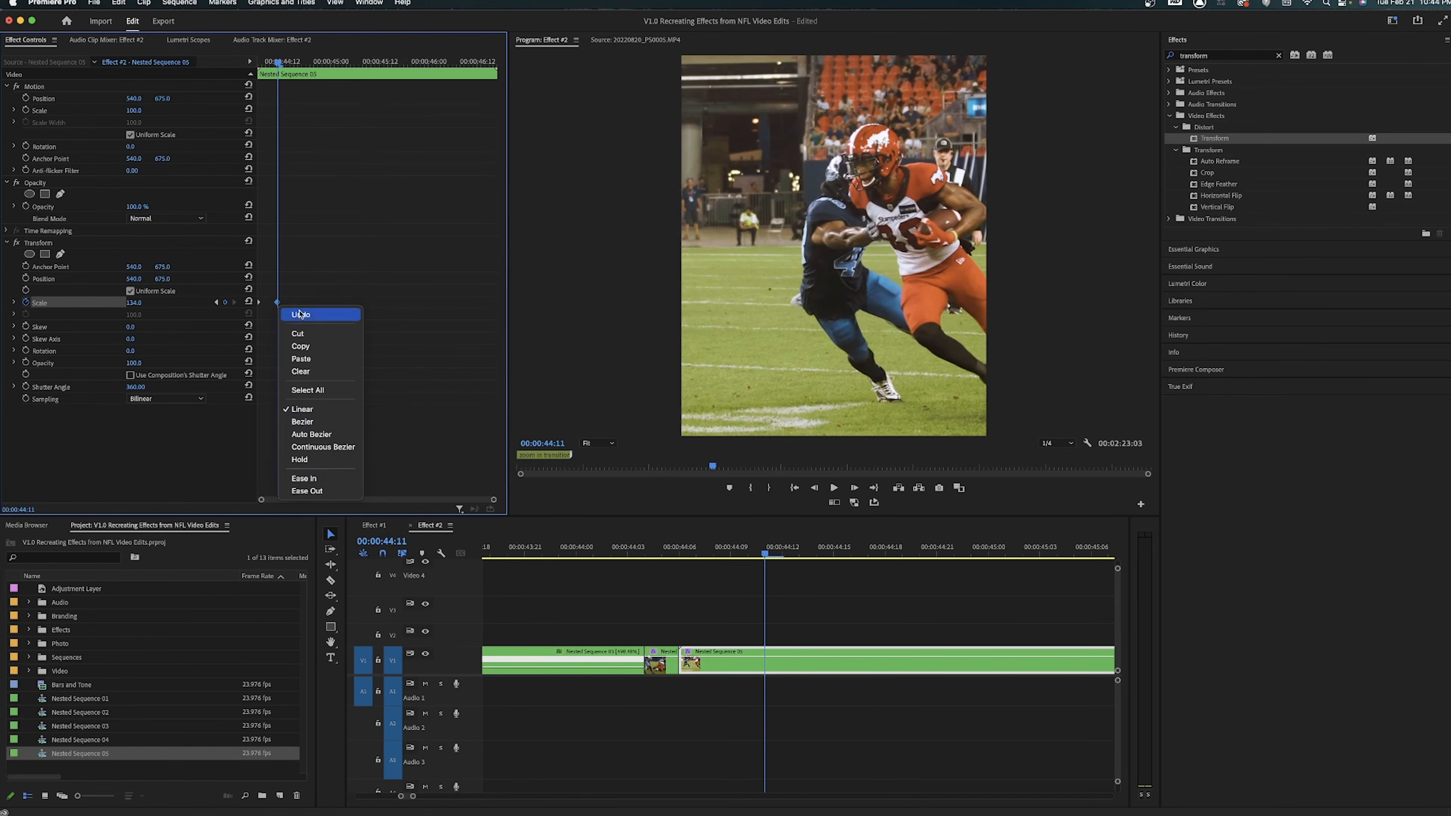
left_click(316, 479)
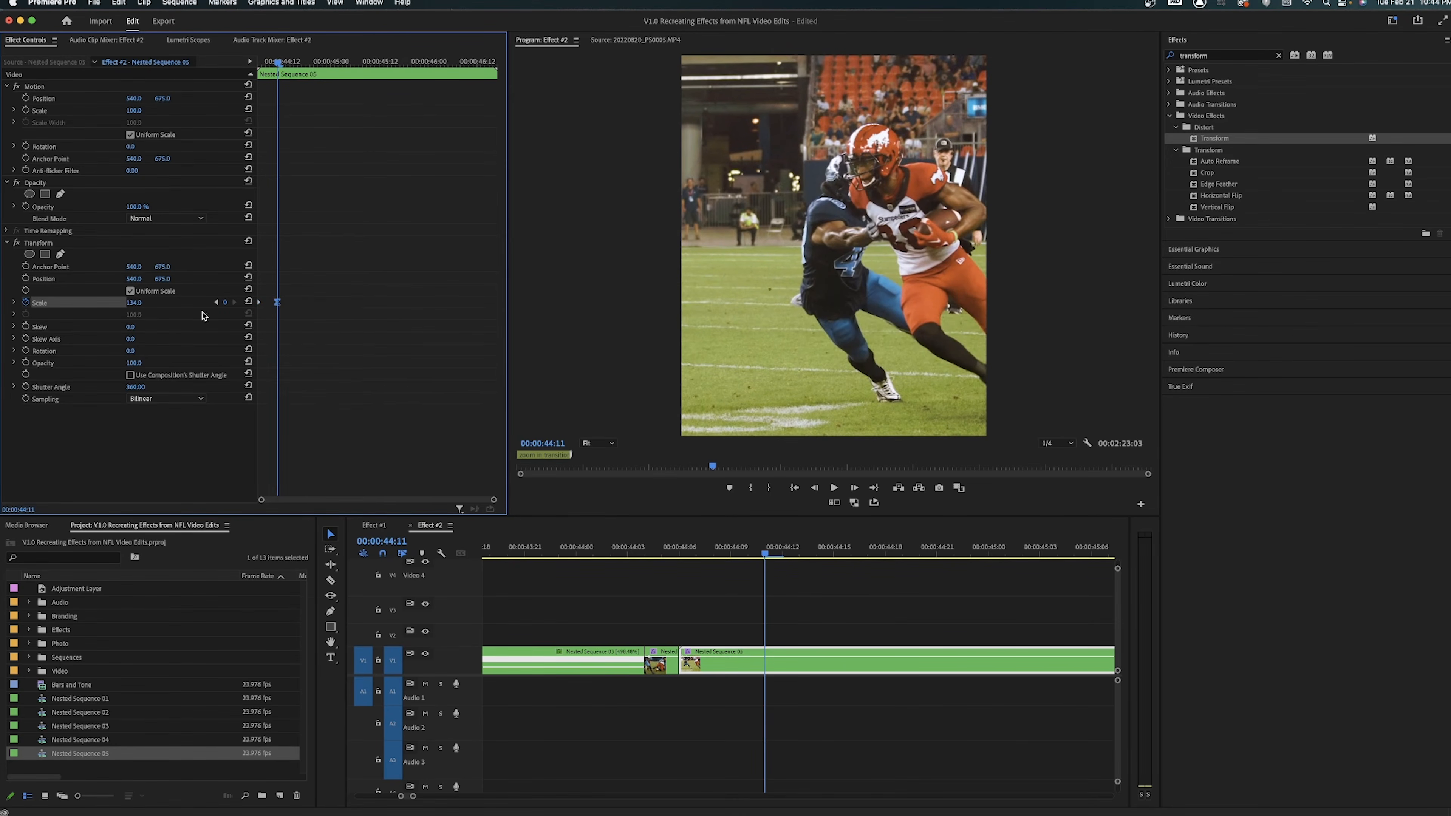
left_click(13, 303)
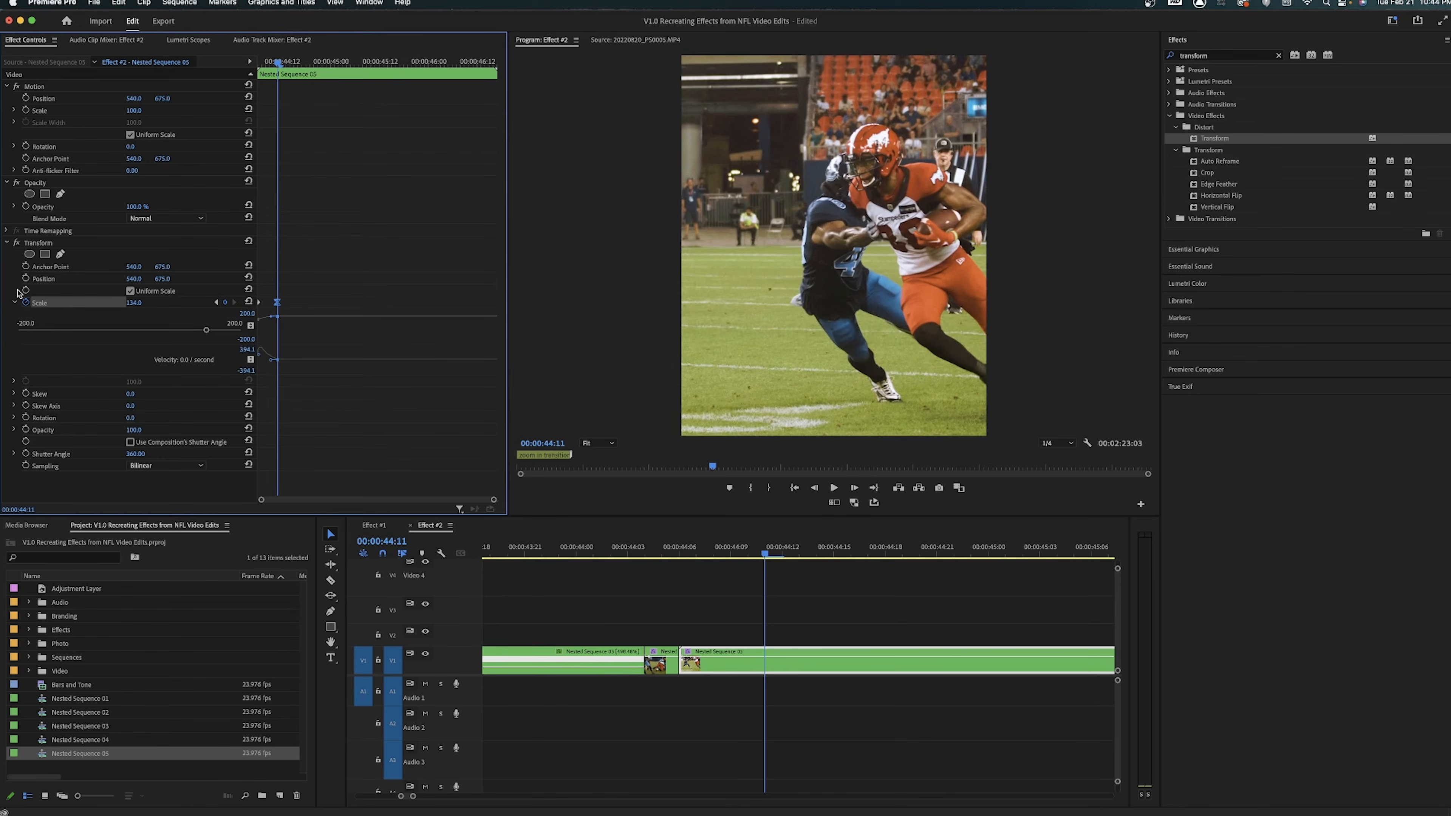
left_click(13, 303)
Step: Trim one frame off the start of Nested Sequence 05 without leaving a gap and play back the zoom transition
left_click_drag(695, 554, 537, 558)
key("space")
key("space")
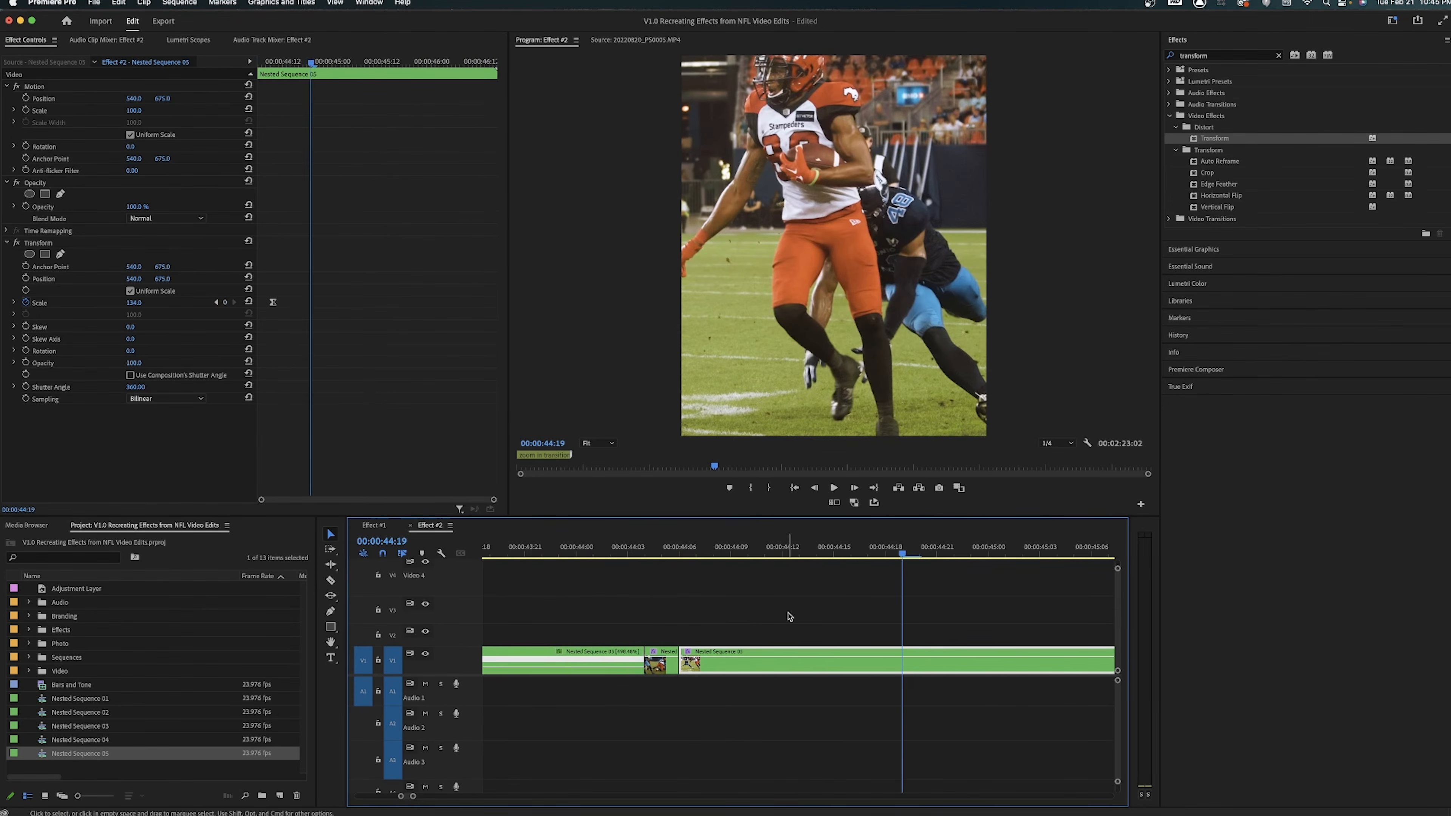
key("minus")
left_click(738, 555)
key("space")
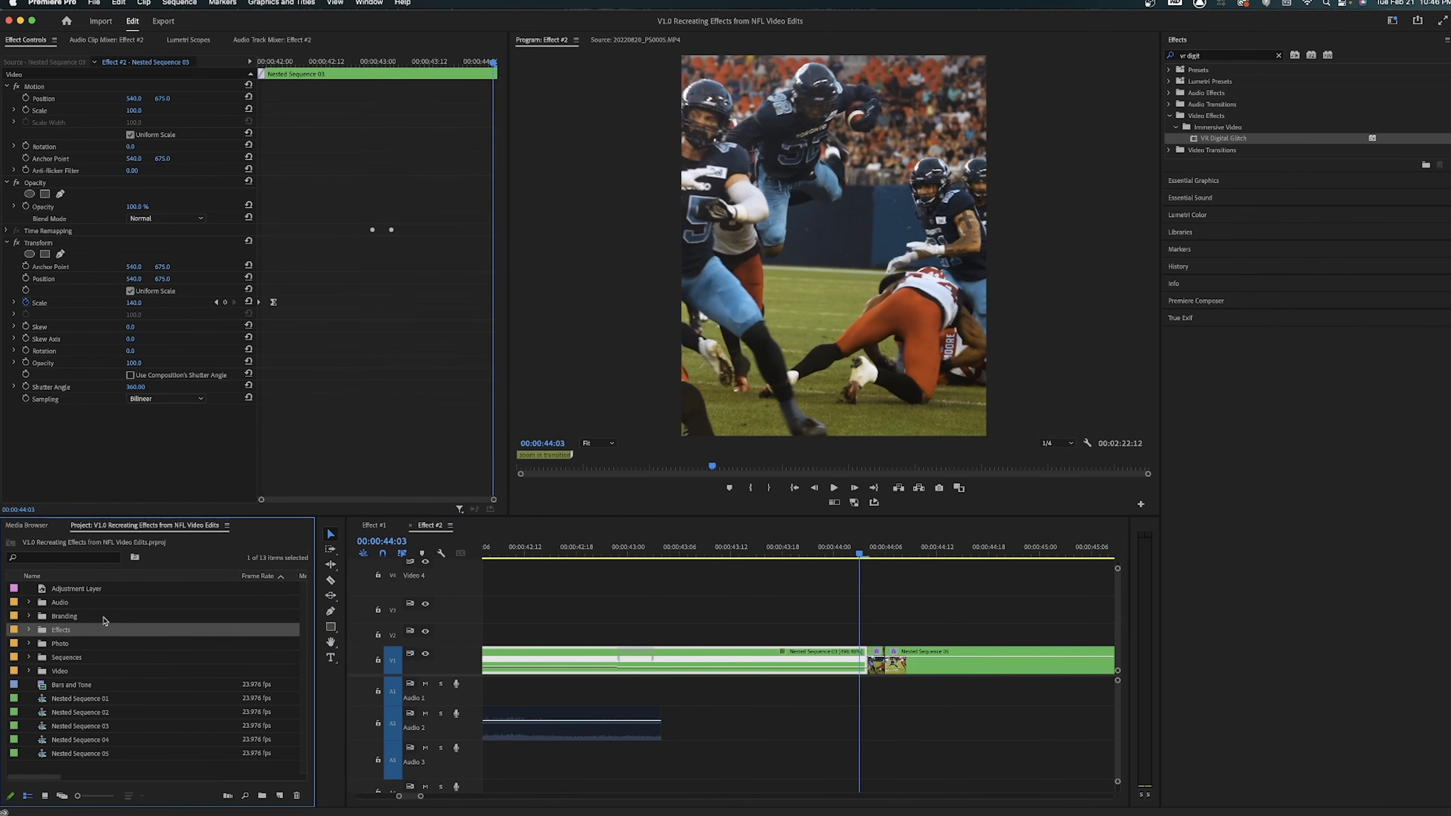
Step: Place the Adjustment Layer above the zoom transition, starting at 00:00:44:03, and scrub through the frames it covers
left_click_drag(76, 588, 844, 611)
left_click_drag(838, 552, 800, 553)
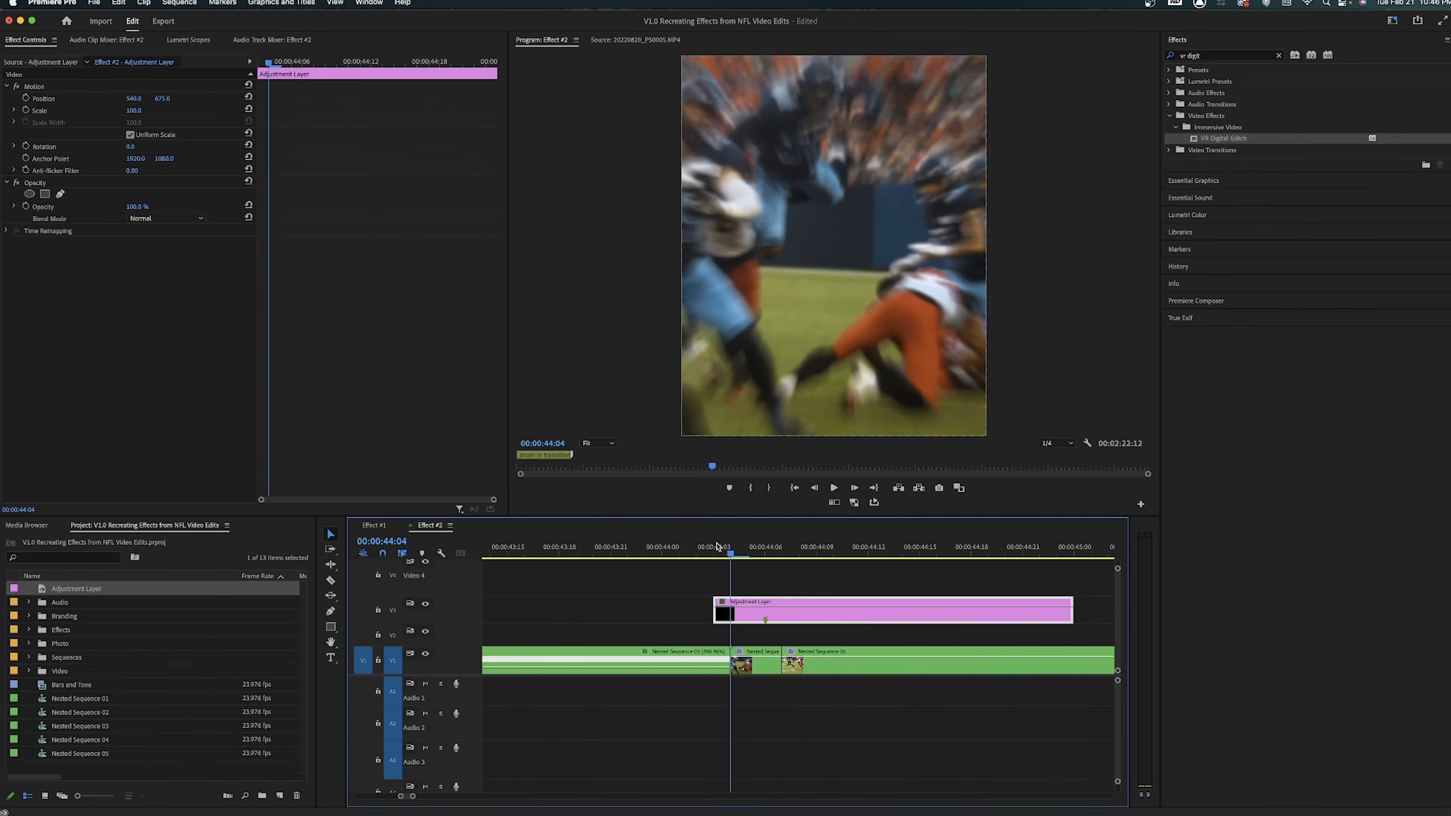
left_click_drag(724, 553, 829, 556)
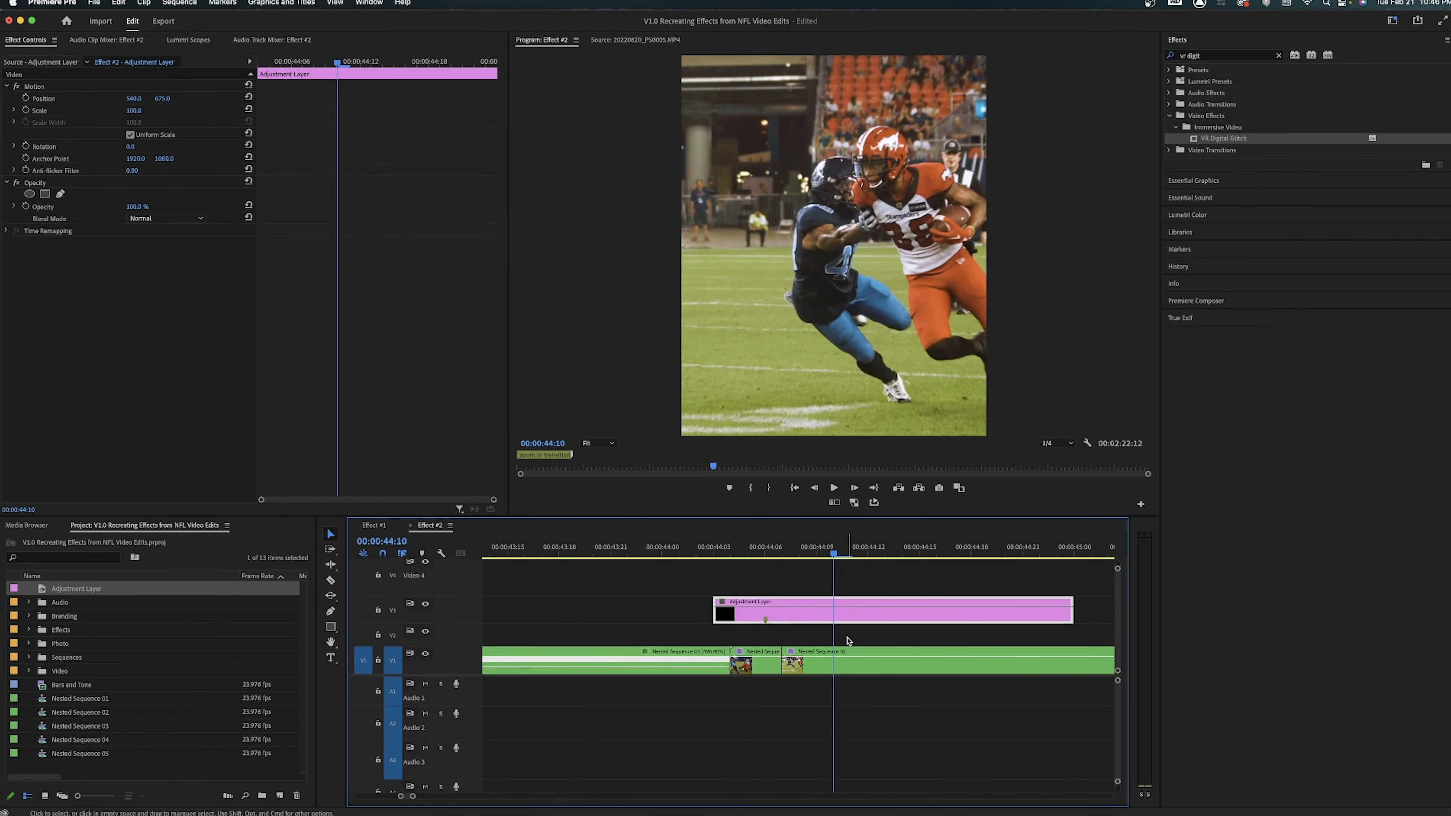
Step: Split the Adjustment Layer at 00:00:44:10 and delete the portion after the cut
key("c")
left_click(832, 618)
key("v")
left_click(933, 605)
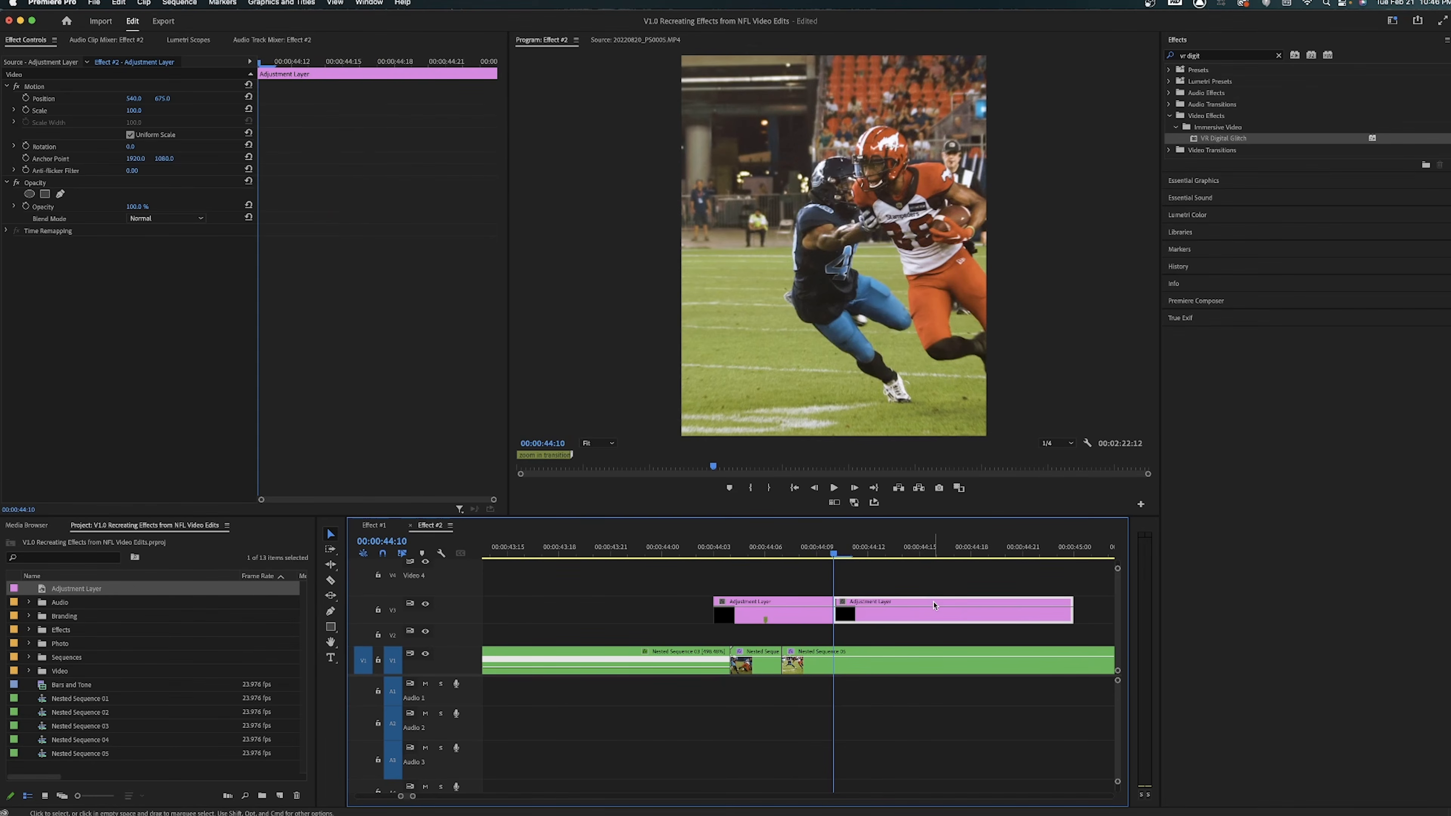
key("Delete")
Step: Find the VR Chromatic Aberrations effect by searching for "vr chro" and apply it to the shortened Adjustment Layer
left_click(1195, 56)
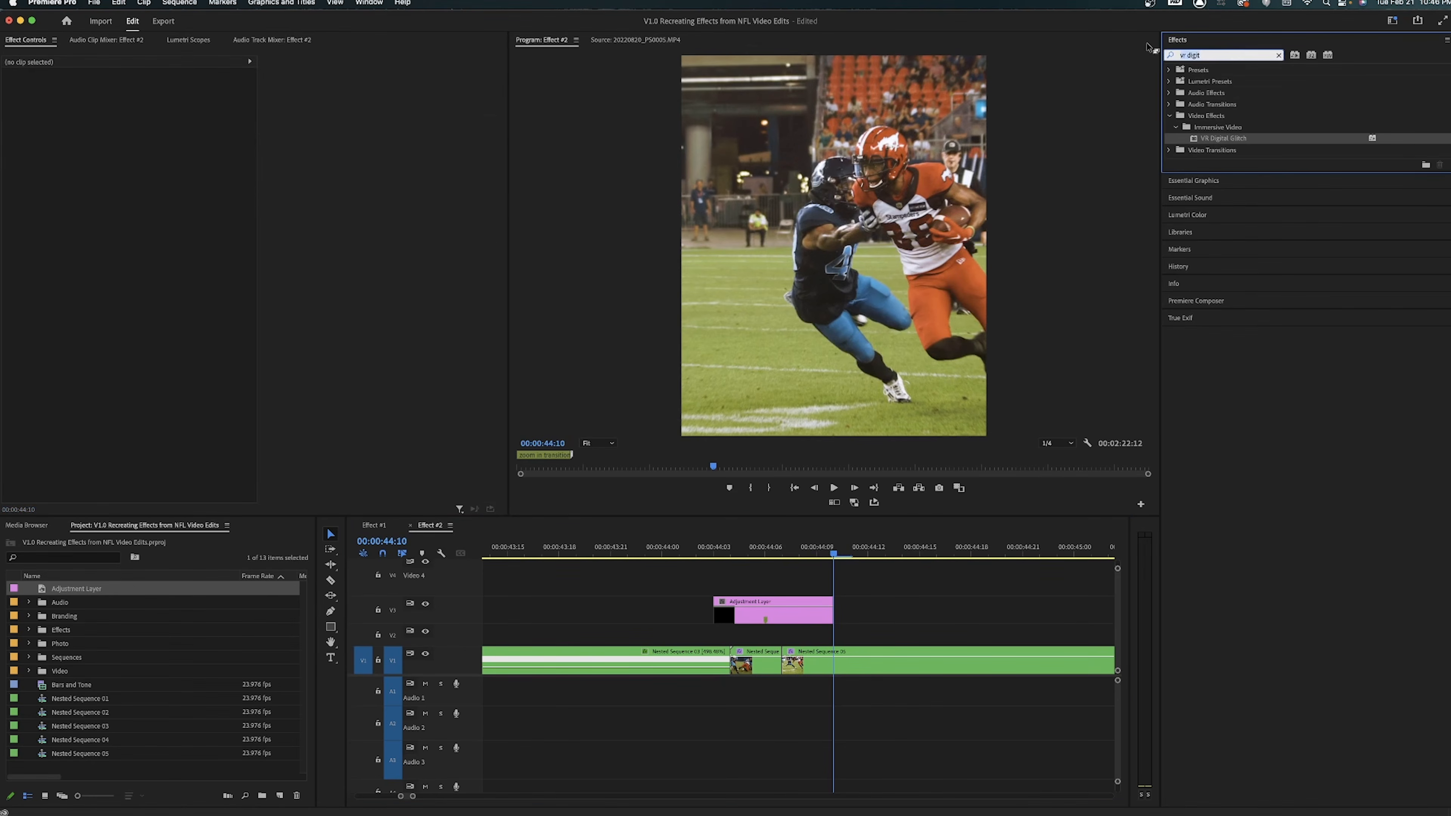
key("BackSpace")
key("BackSpace")
key("BackSpace")
key("BackSpace")
key("BackSpace")
type("chro")
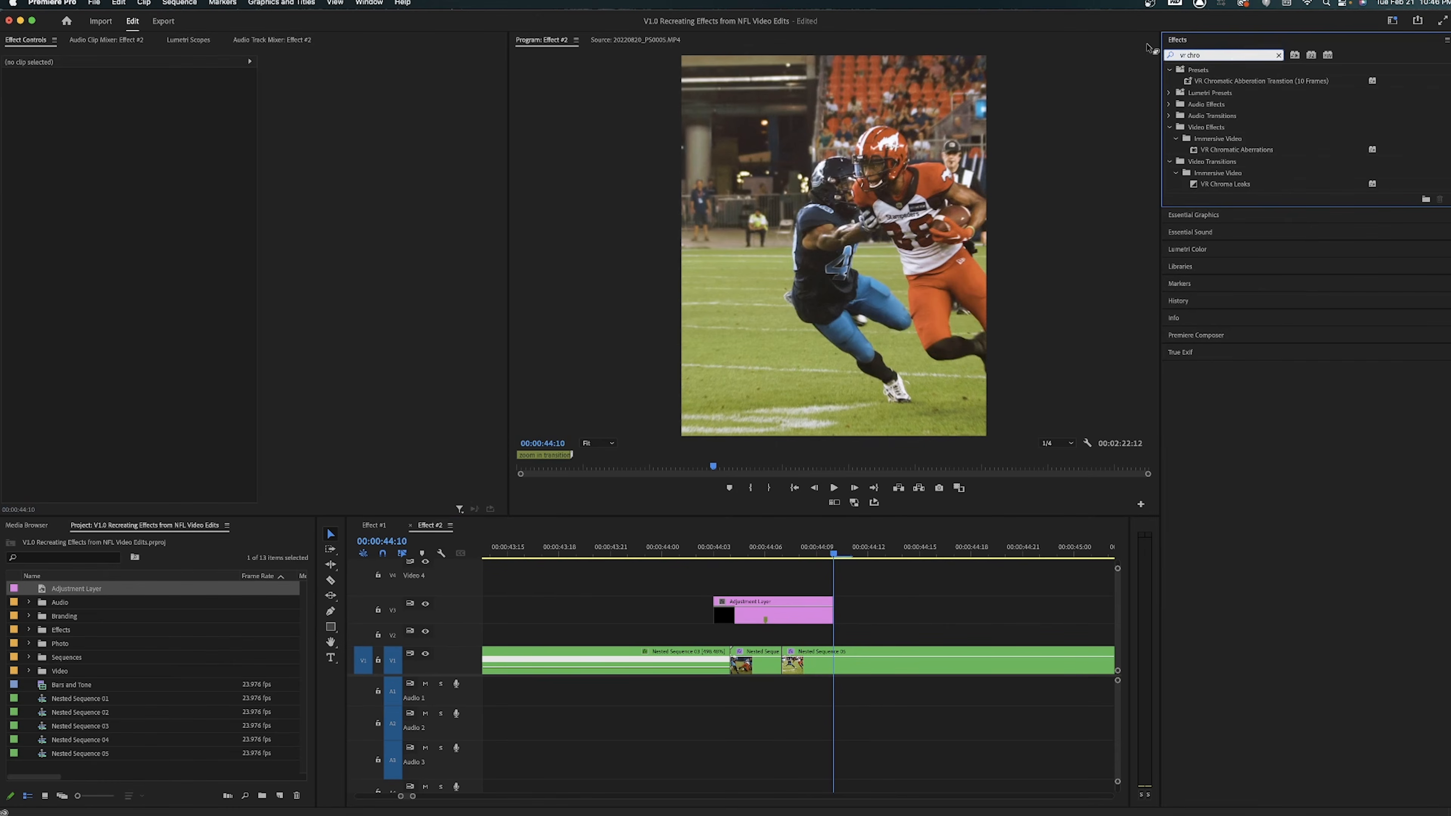
left_click_drag(1242, 153, 800, 610)
left_click(1267, 45)
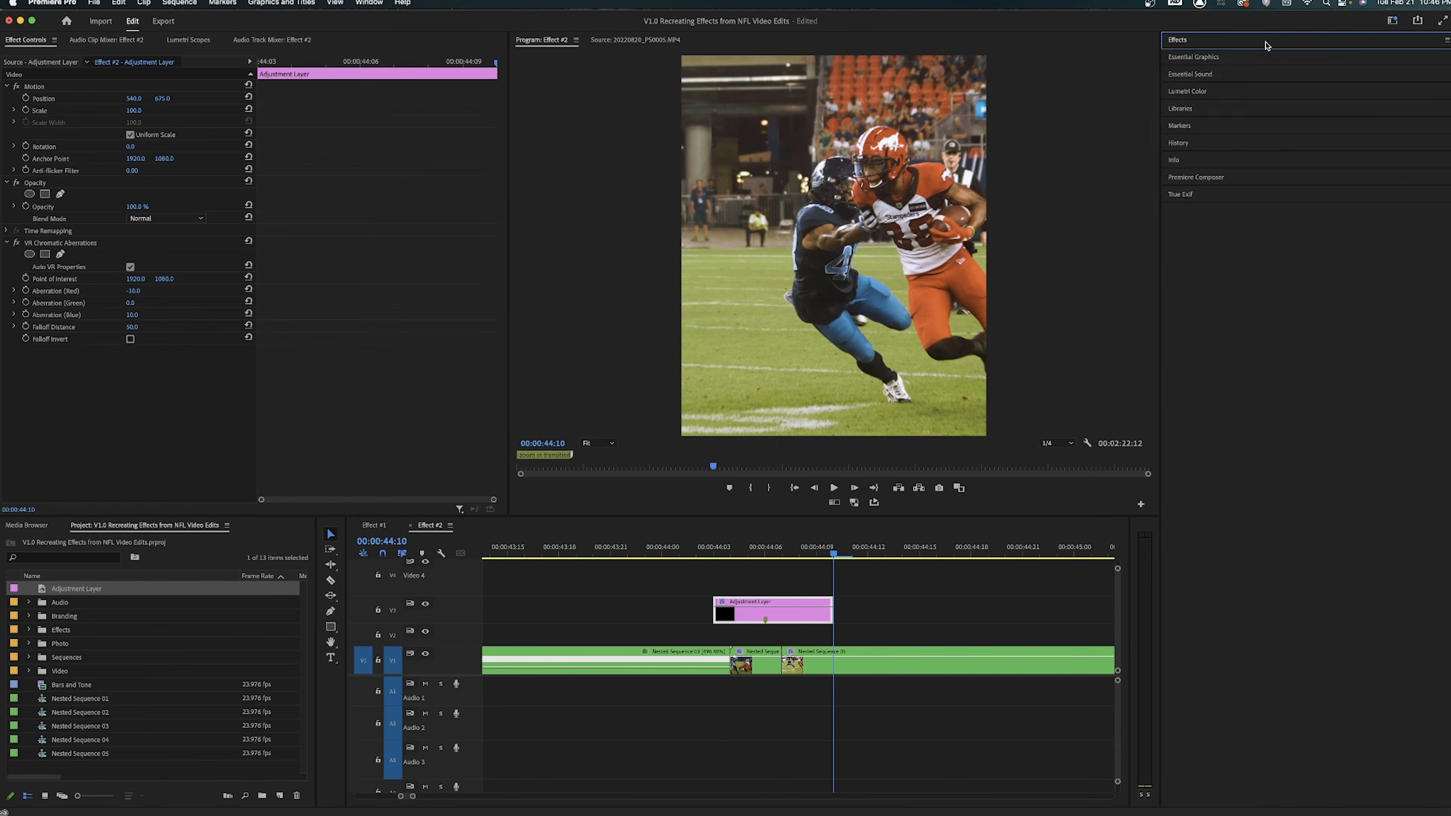
Step: At 00:00:44:03, set Aberration (Red) to -3 and Aberration (Blue) to 3 on the Adjustment Layer
left_click(771, 548)
left_click(726, 549)
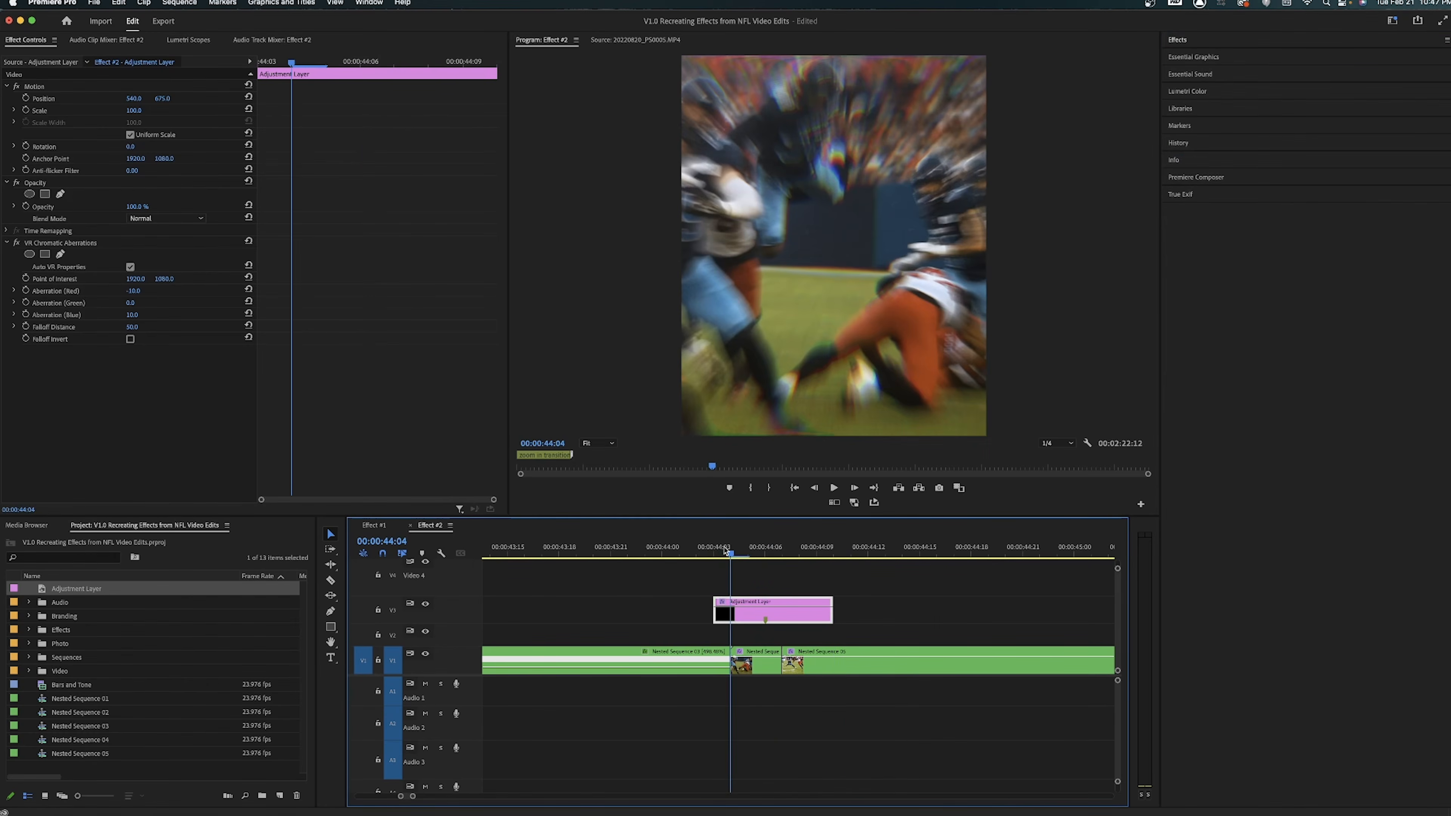
left_click(714, 549)
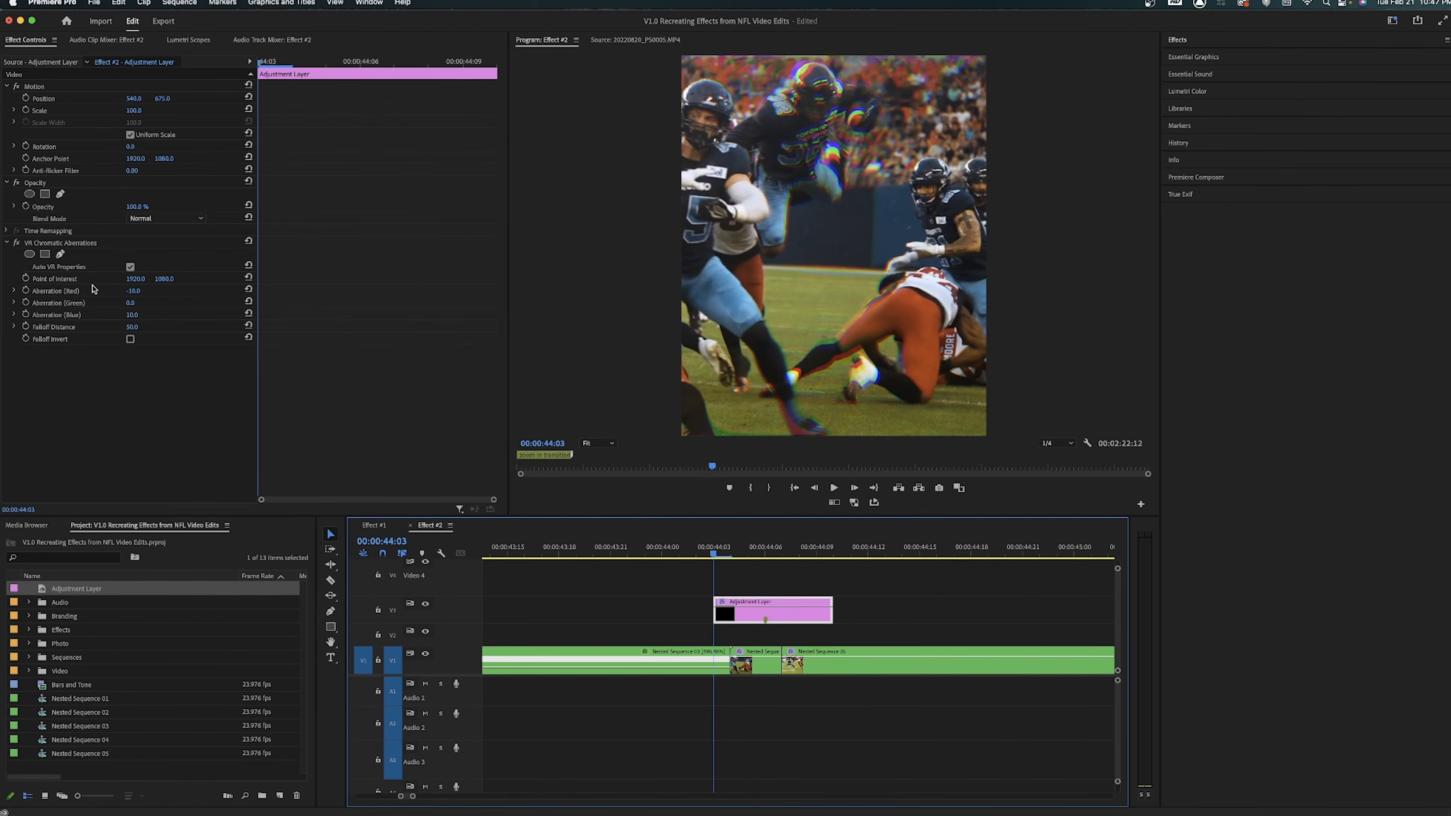
left_click(141, 288)
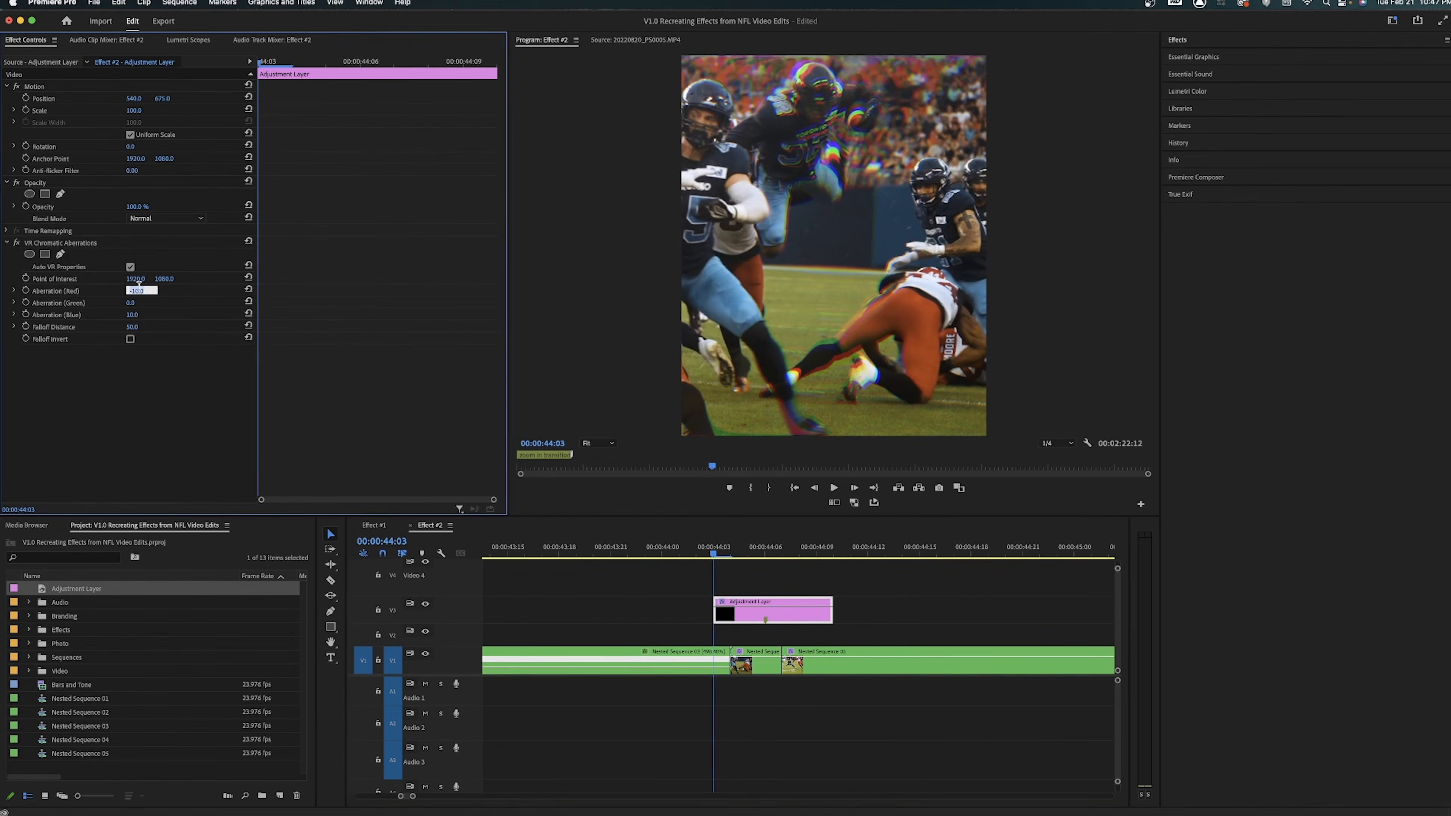
key("Return")
left_click(133, 316)
type("3")
key("Return")
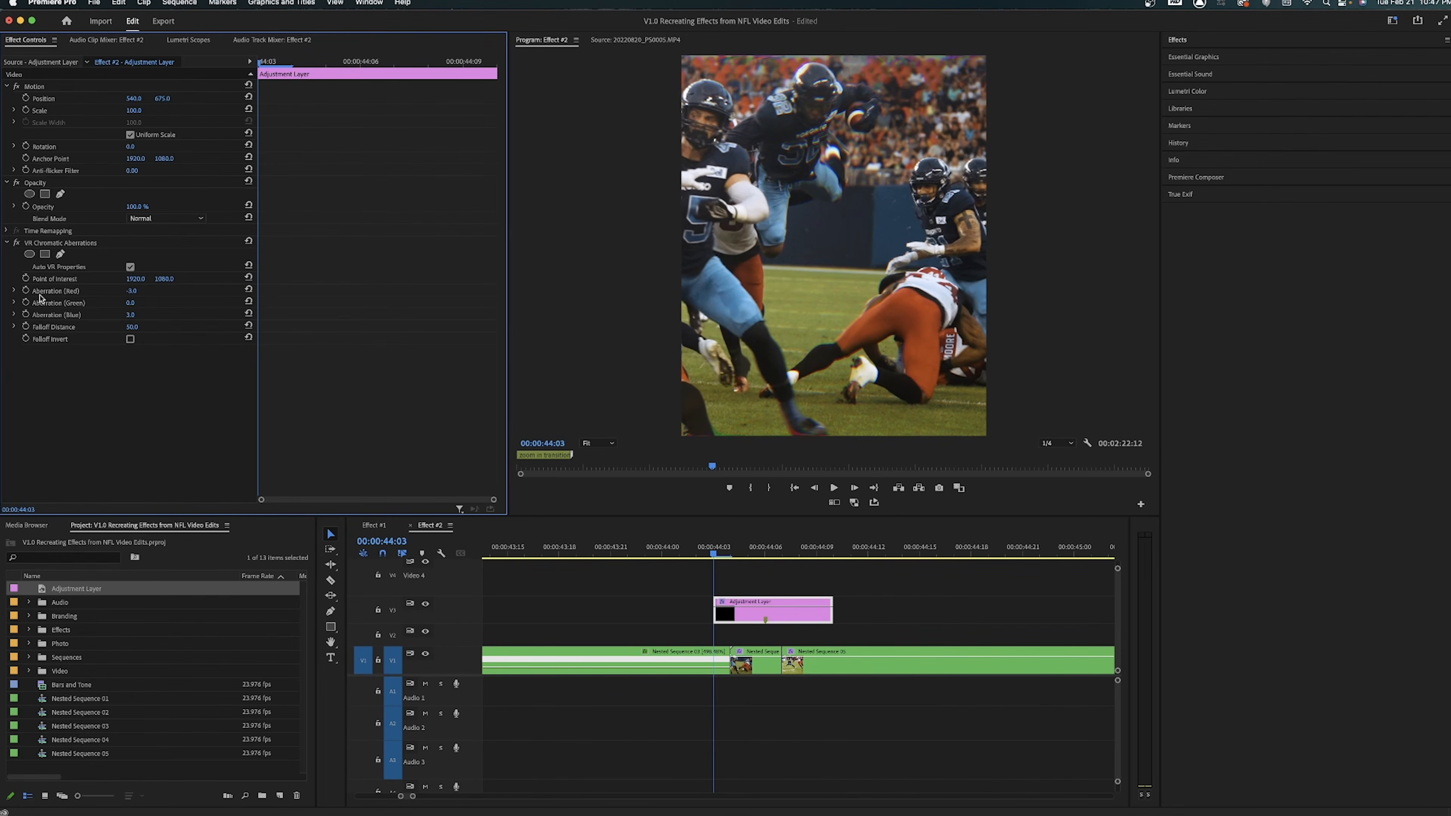
Step: Enable keyframing for Aberration (Red) and Aberration (Blue) and move both first keyframes to 00:00:44:05
left_click(26, 314)
left_click(26, 290)
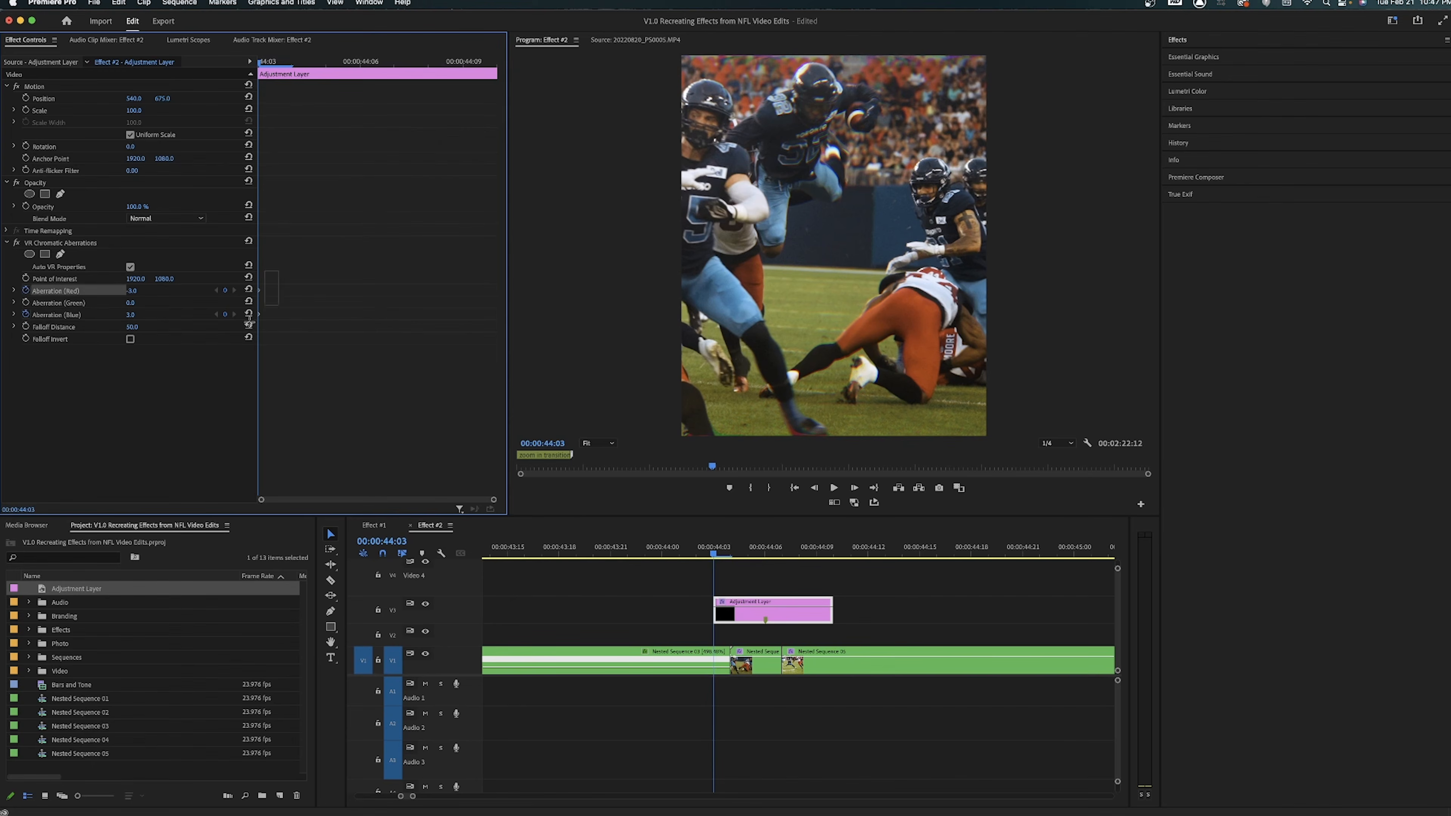
left_click_drag(259, 317, 316, 323)
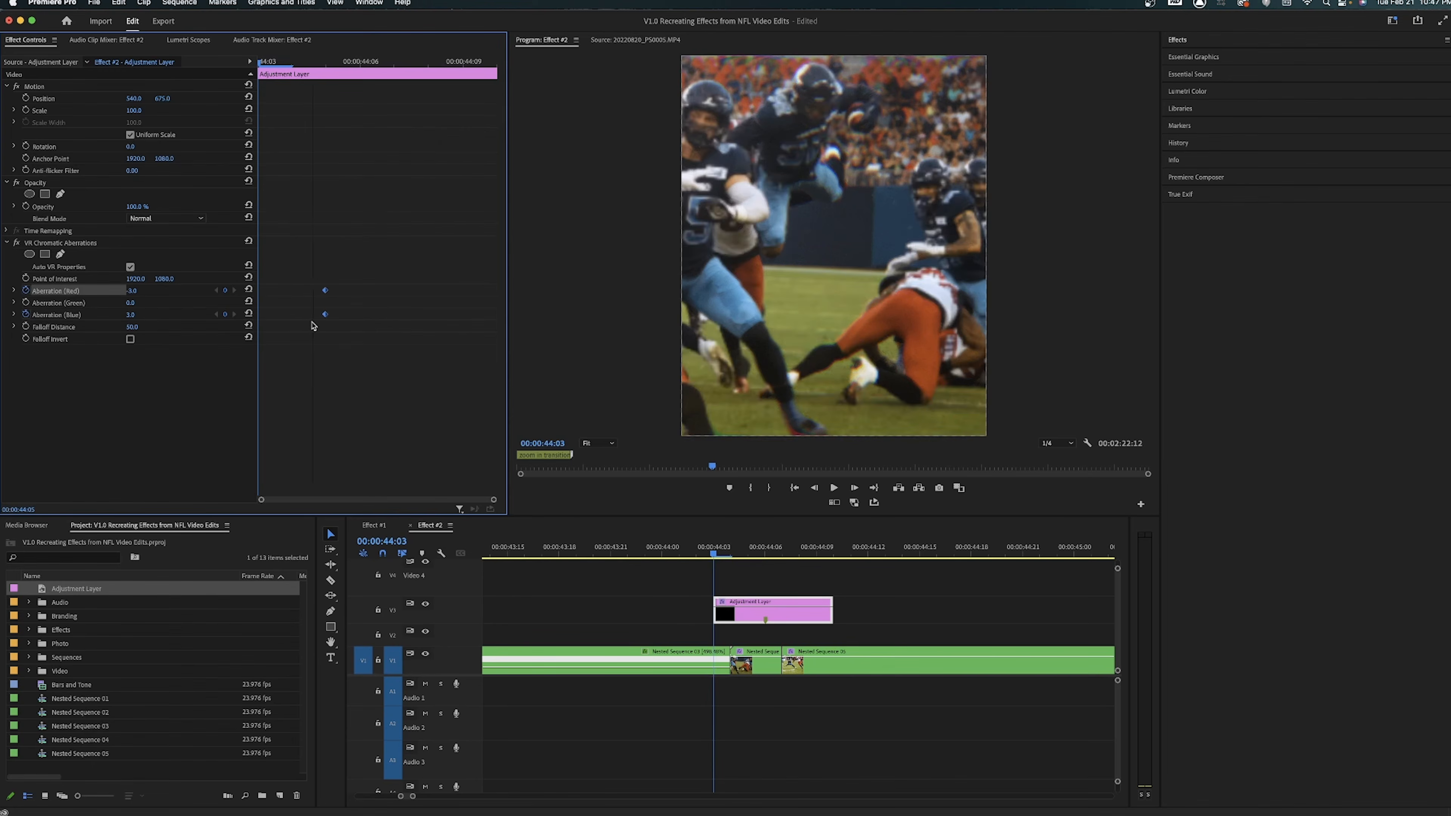
left_click(165, 365)
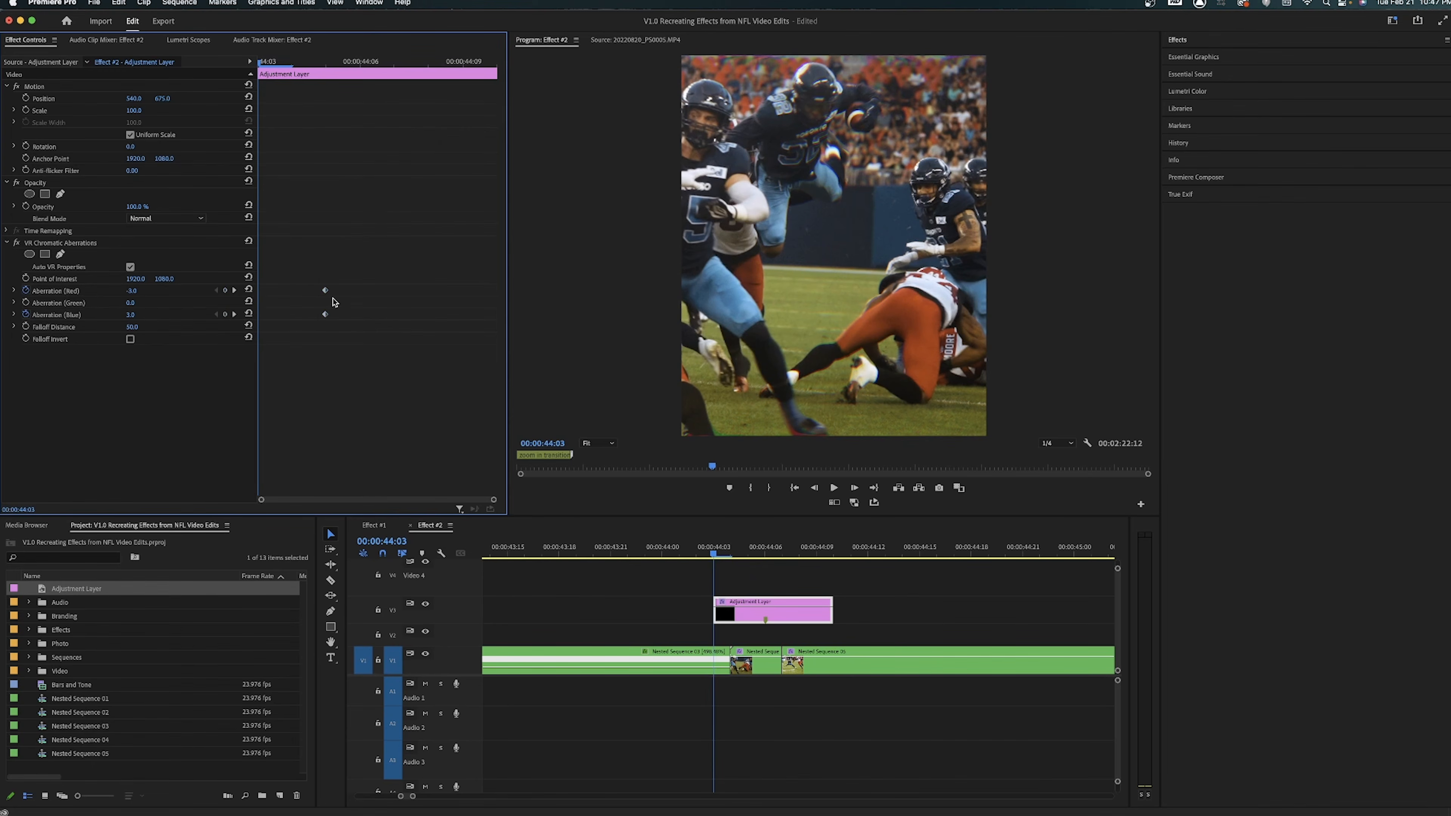
Step: Set the keyframes at 00:00:44:05 to -5 for Aberration (Red) and 5 for Aberration (Blue)
key("Right")
key("Right")
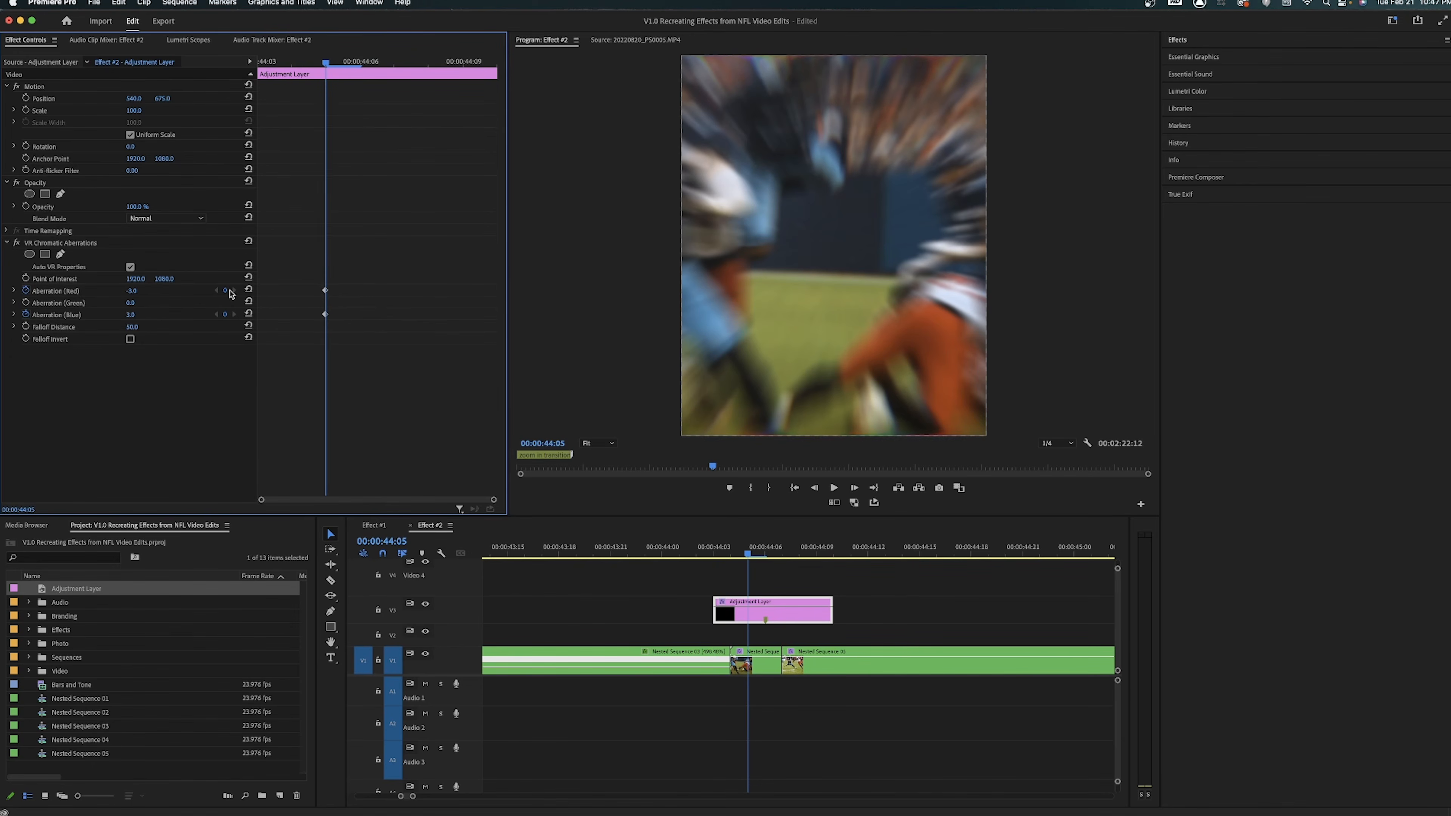
left_click(132, 291)
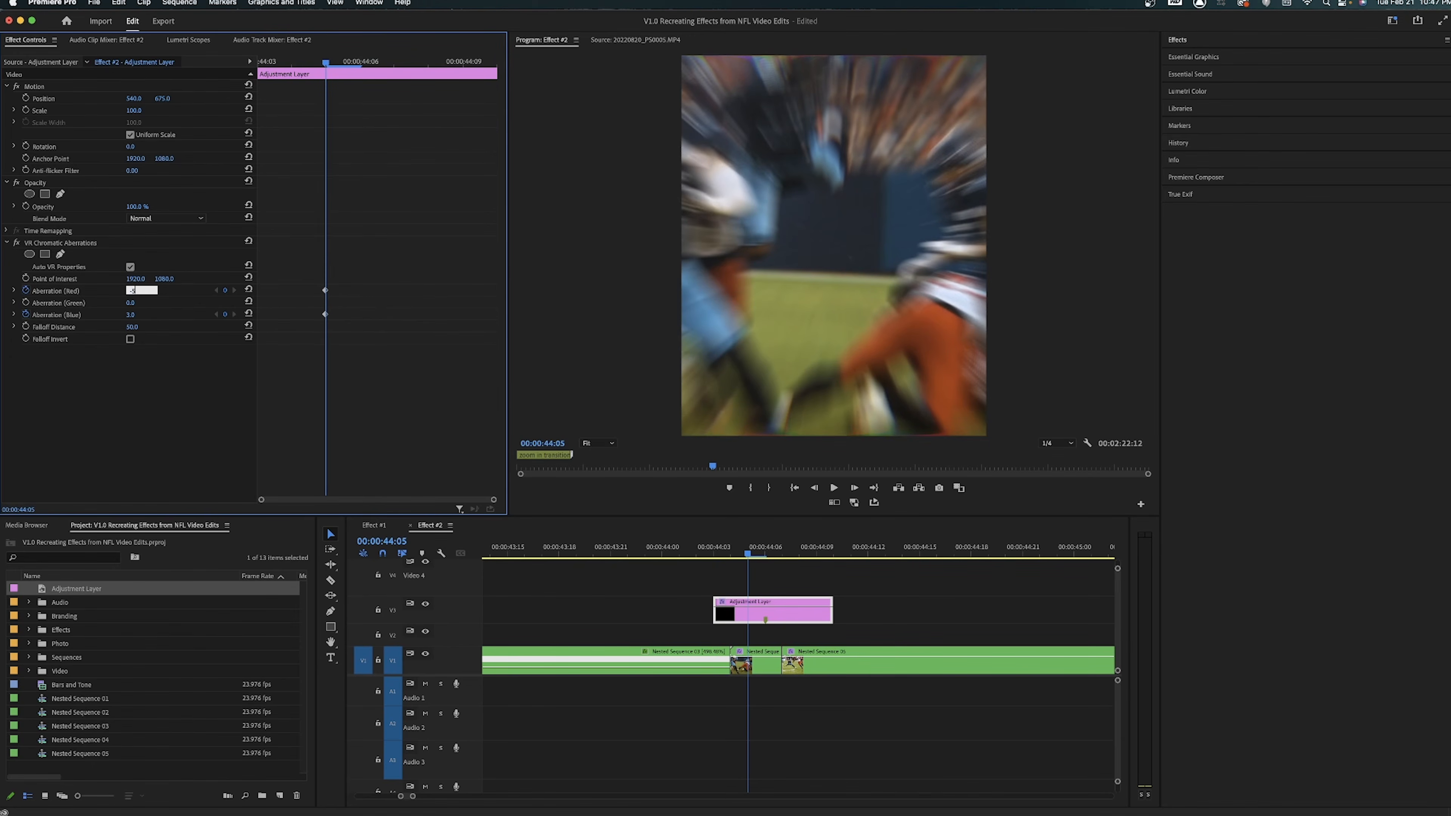
left_click(136, 315)
type("5")
key("Return")
Step: Add starting keyframes of 0 for Aberration (Red) and Aberration (Blue) at 00:00:44:03
left_click(266, 63)
left_click(131, 290)
type("0")
left_click(133, 315)
type("0")
key("Return")
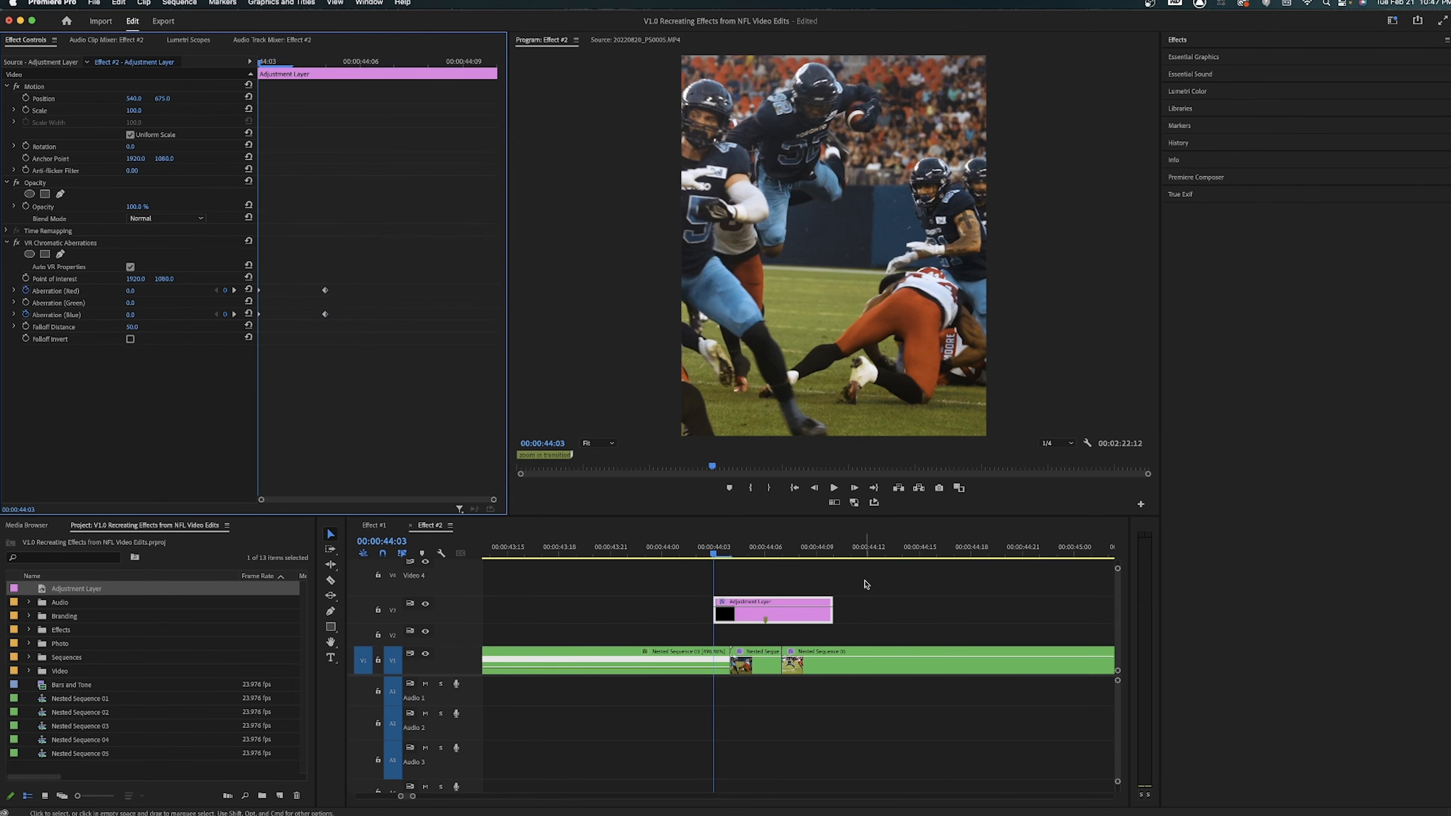
Step: Add keyframes at 00:00:44:08 on the Adjustment Layer that hold Aberration (Red) at -5 and Aberration (Blue) at 5
left_click(834, 549)
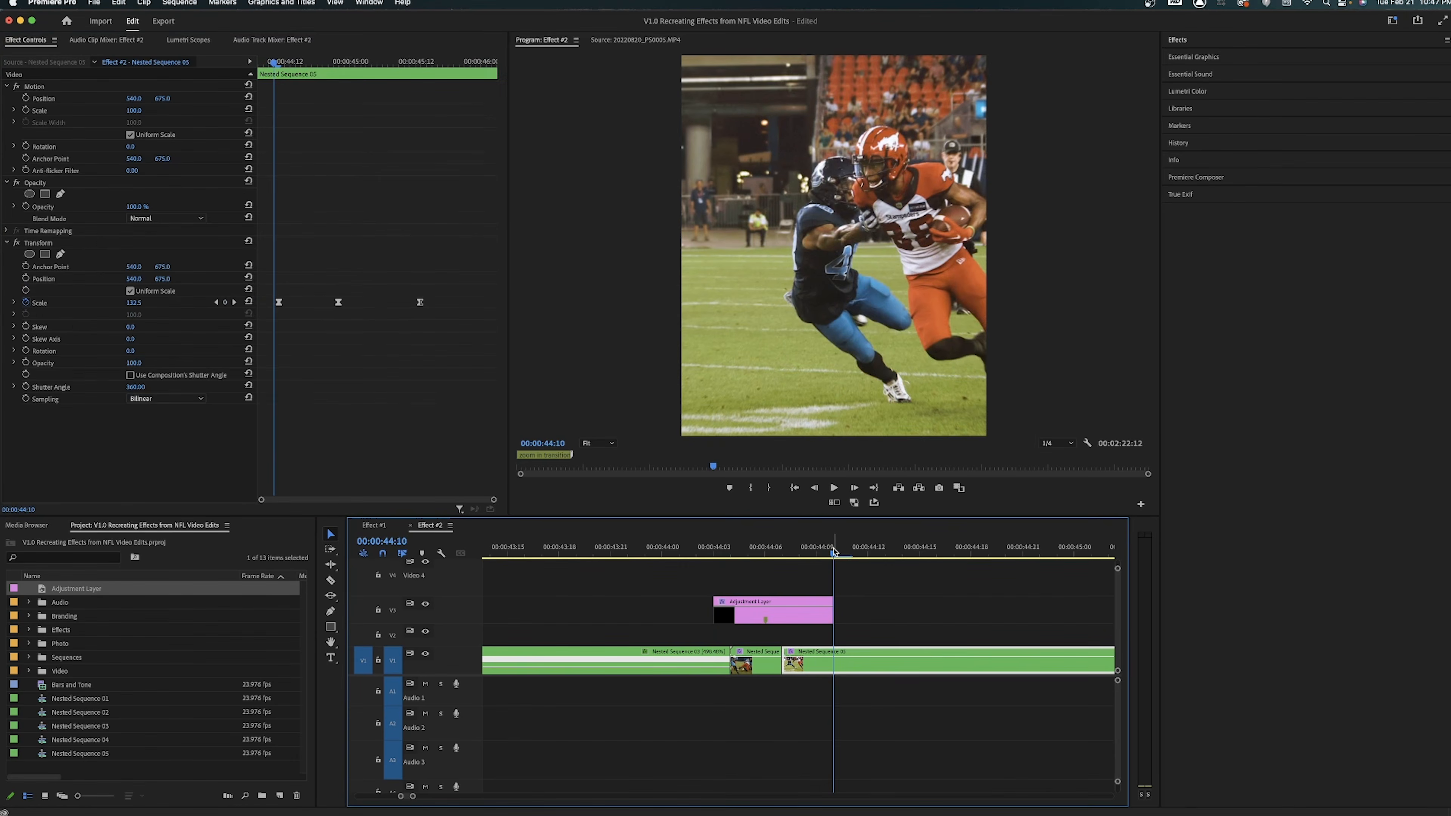
left_click_drag(834, 550, 800, 549)
left_click(814, 609)
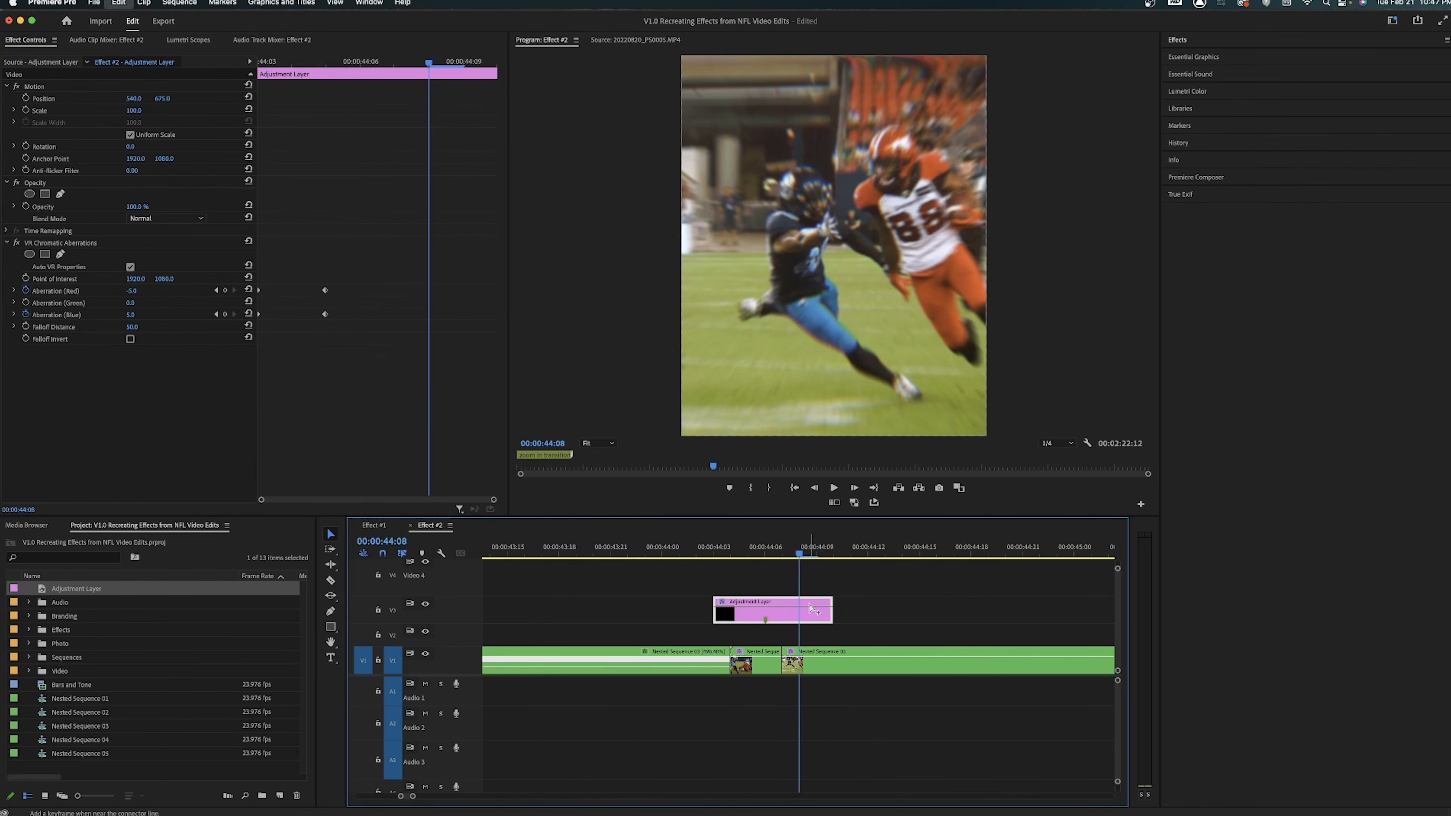
left_click(344, 265)
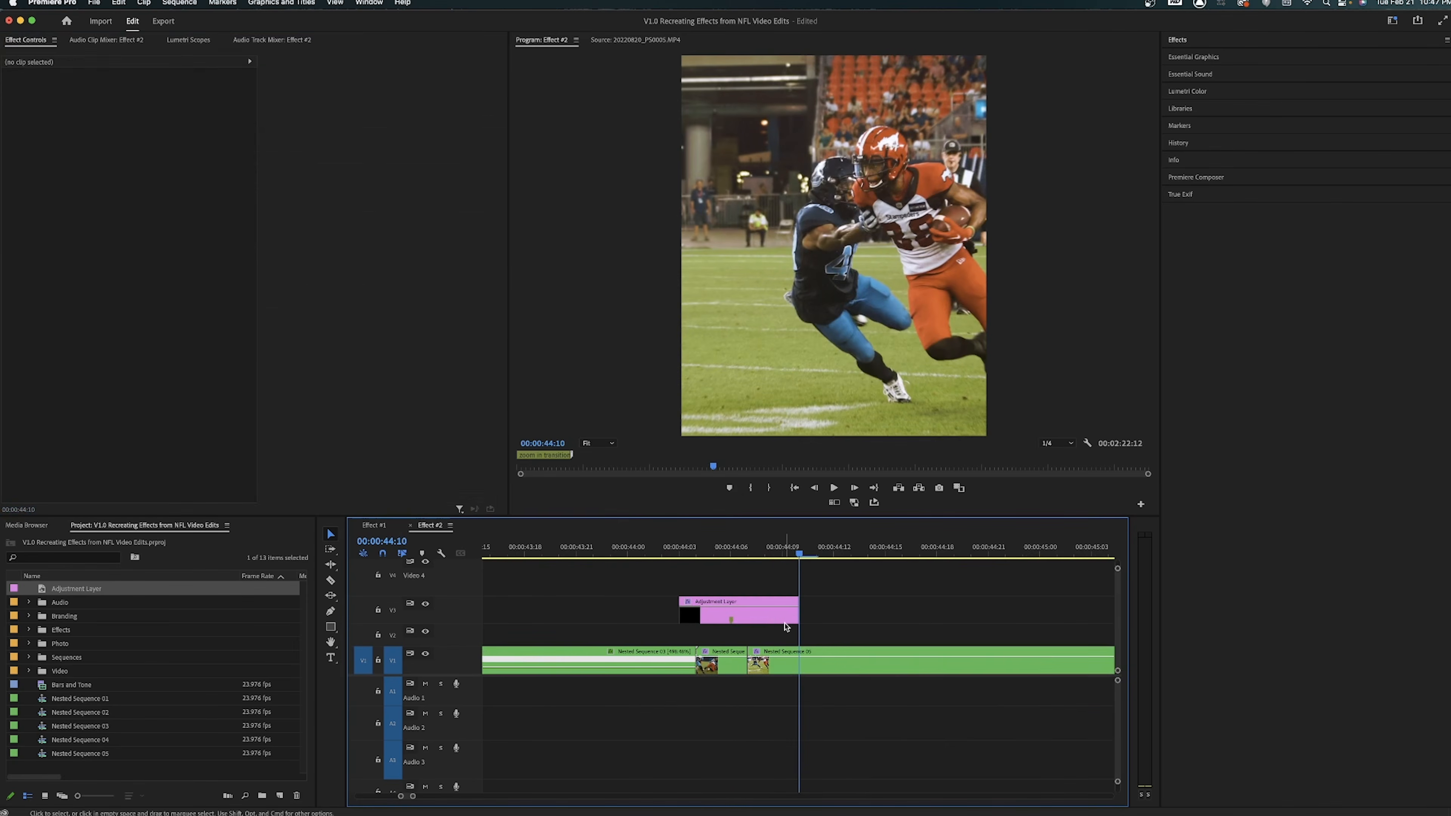
Step: Add ending keyframes of 0 for Aberration (Red) and Aberration (Blue) at 00:00:44:10, the end of the Adjustment Layer
left_click(786, 627)
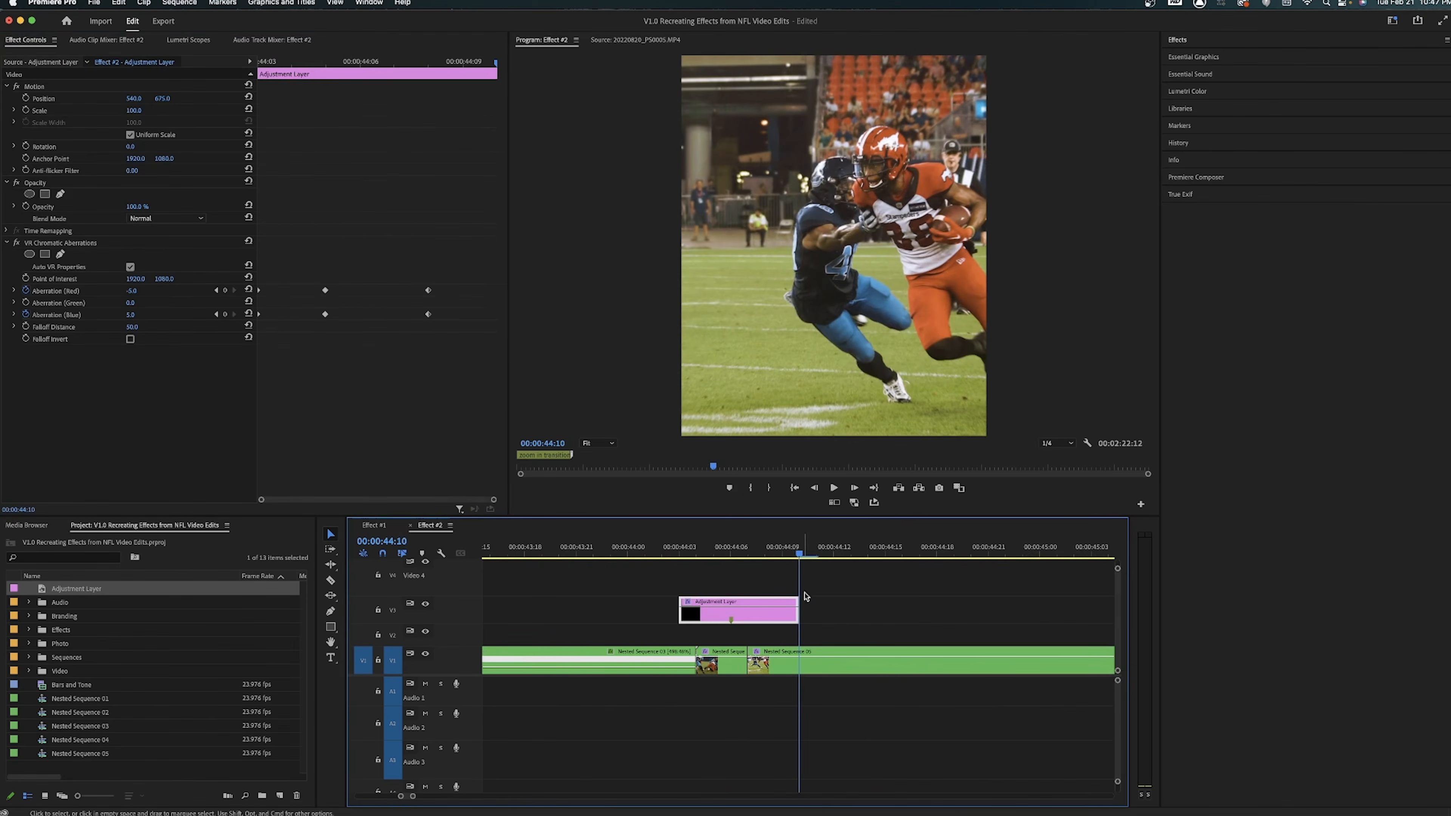
left_click(854, 621)
left_click(791, 614)
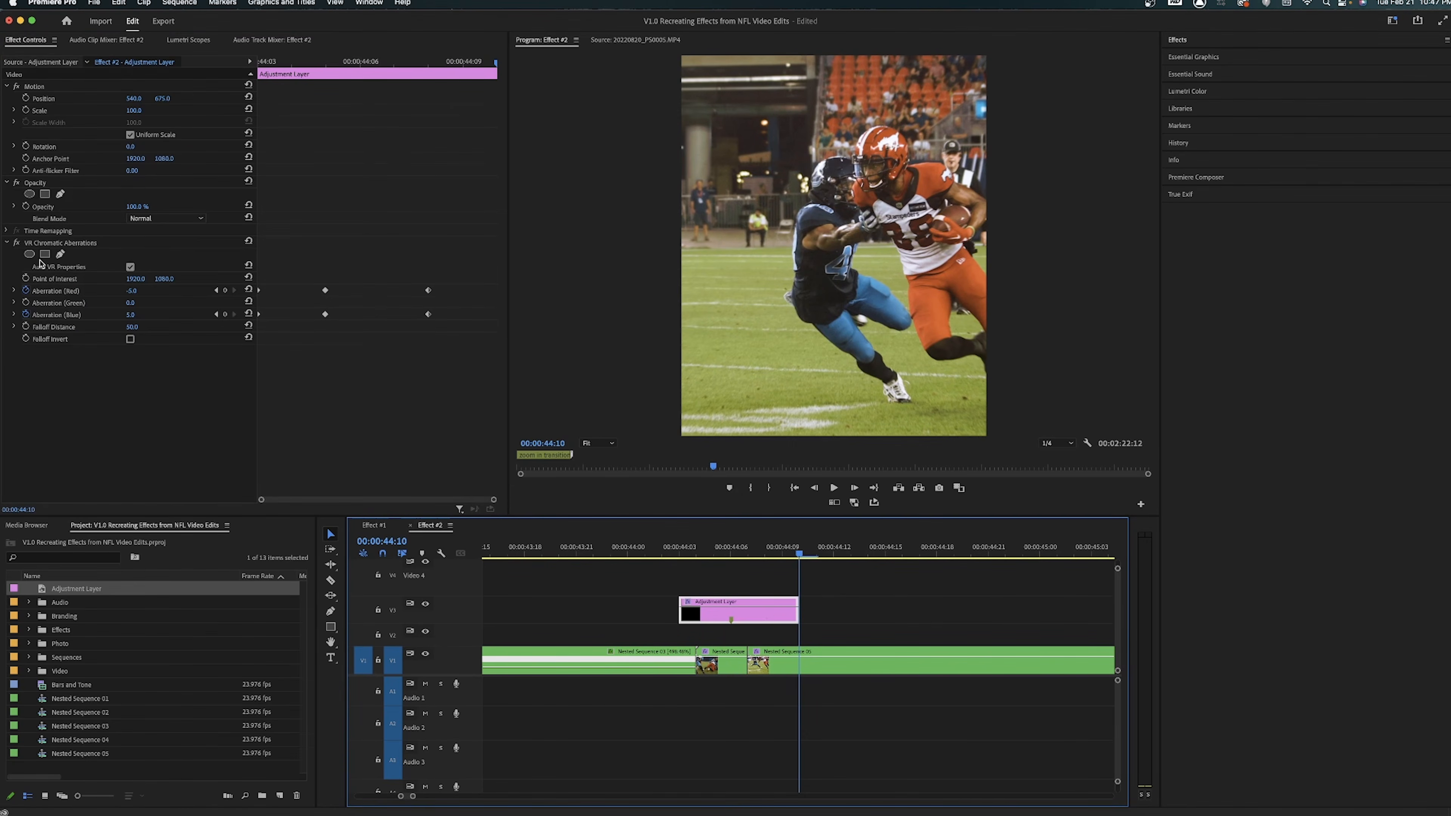
left_click(141, 289)
type("0")
key("Return")
left_click(130, 315)
type("0")
key("Return")
Step: Compare the frames at 00:00:44:05 and 00:00:44:08 with VR Chromatic Aberrations switched off and on
left_click_drag(725, 544, 665, 545)
key("Right")
key("Right")
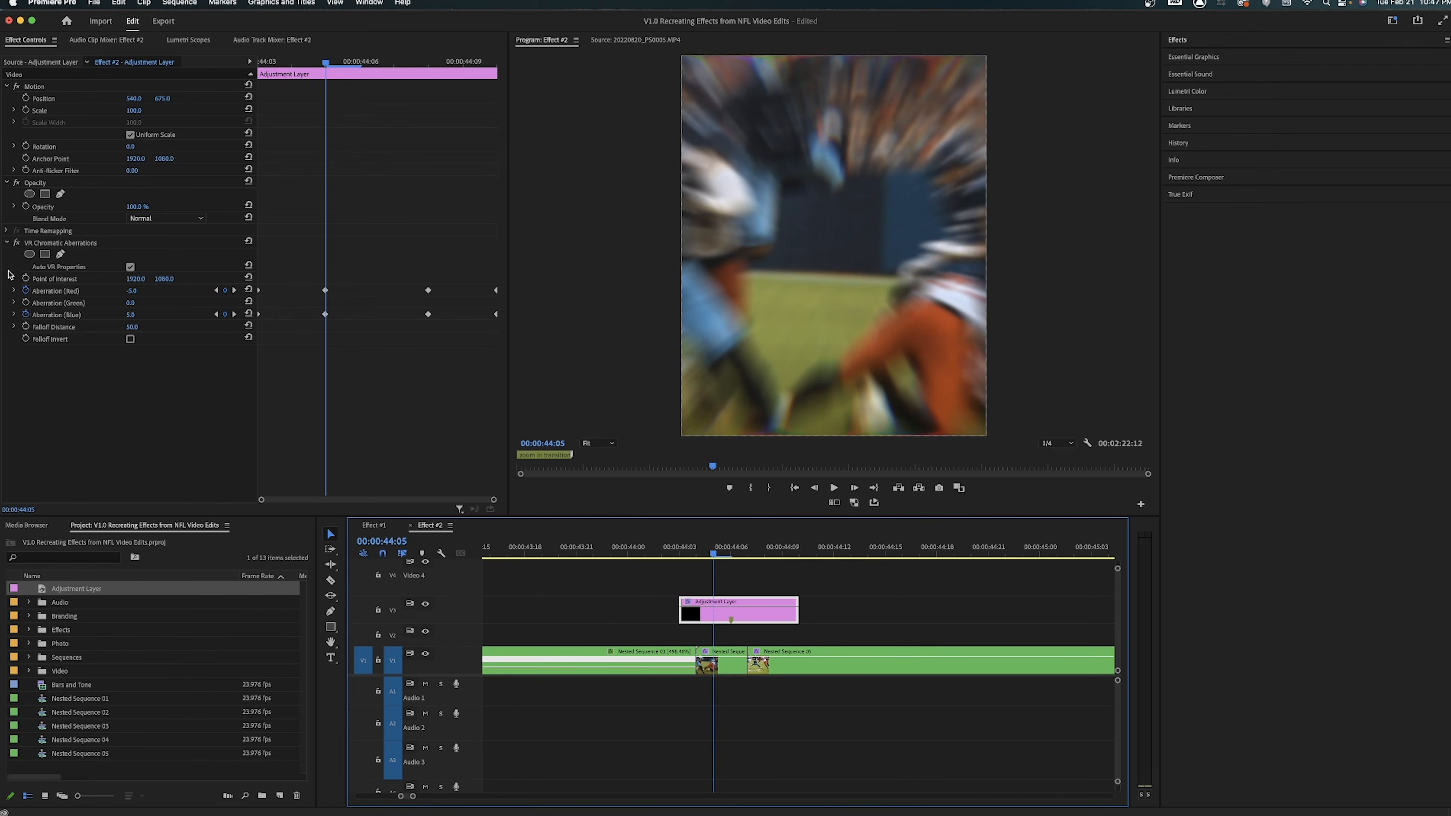
left_click(15, 244)
left_click(16, 244)
key("Right")
key("Right")
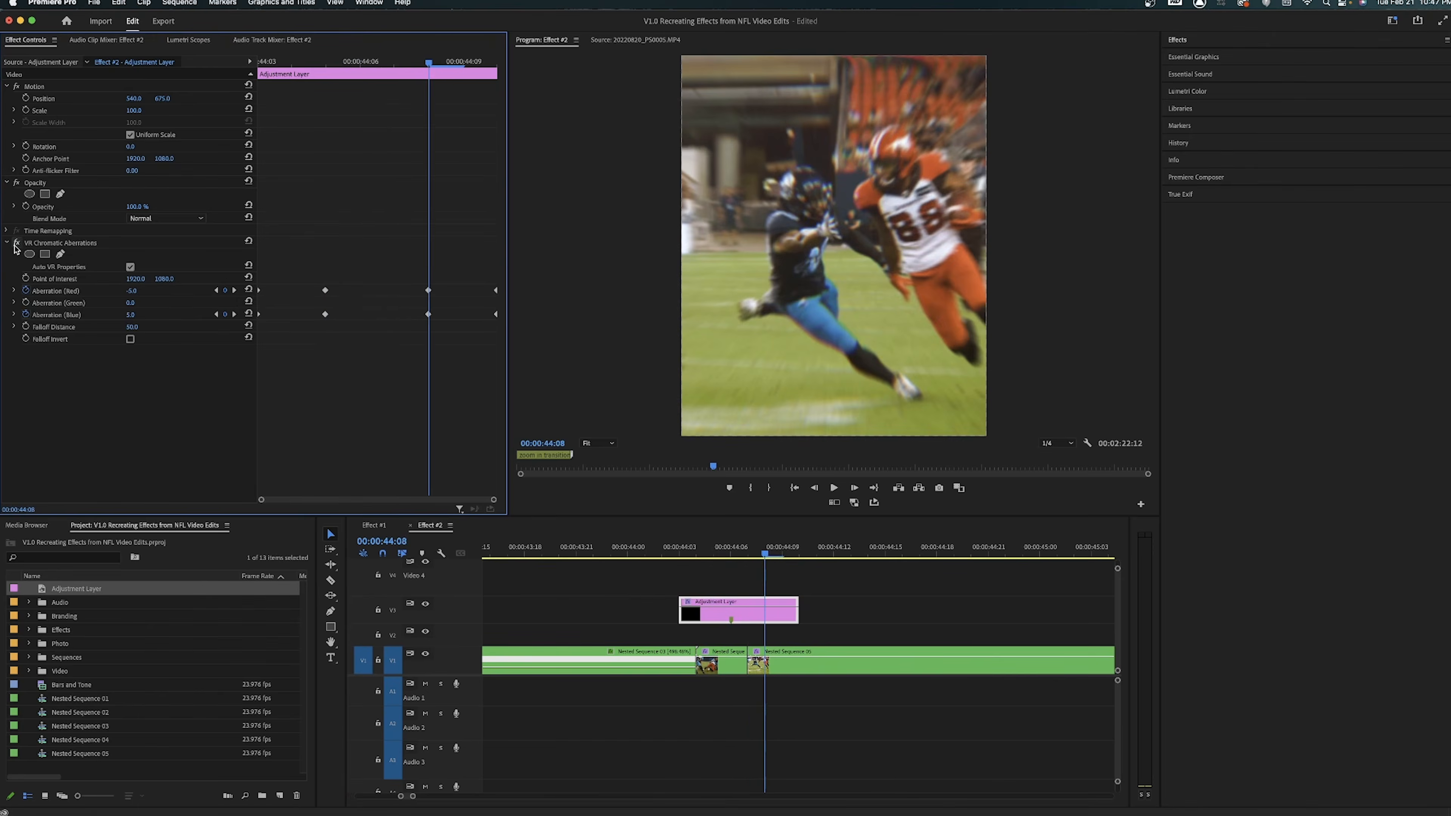
left_click(19, 242)
left_click(19, 242)
left_click(19, 242)
left_click(19, 242)
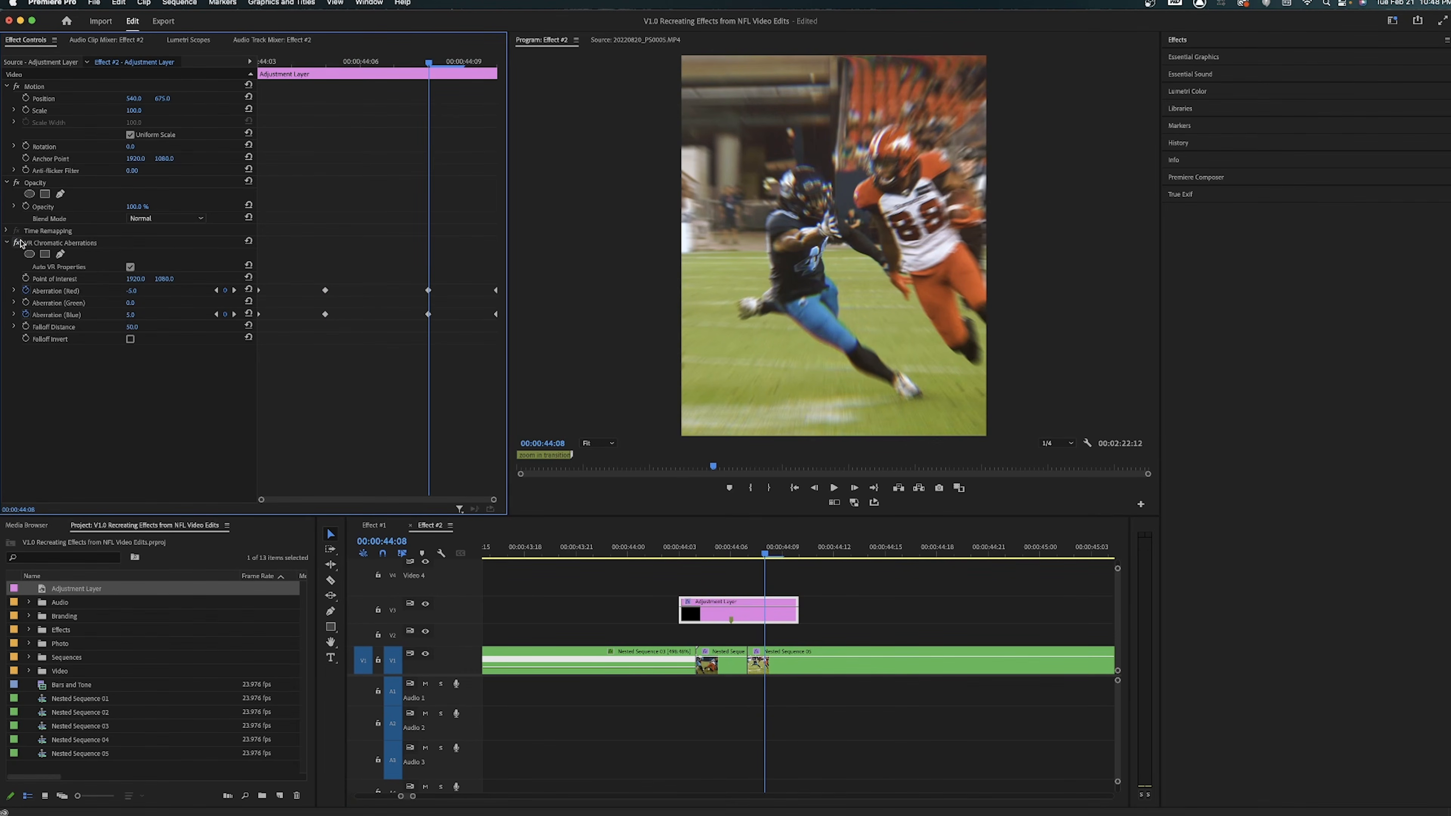
Step: Step through the frames under the Adjustment Layer and play back the zoom transition with the chromatic aberration
key("Right")
key("Right")
key("Right")
key("Left")
key("Left")
key("Left")
key("Left")
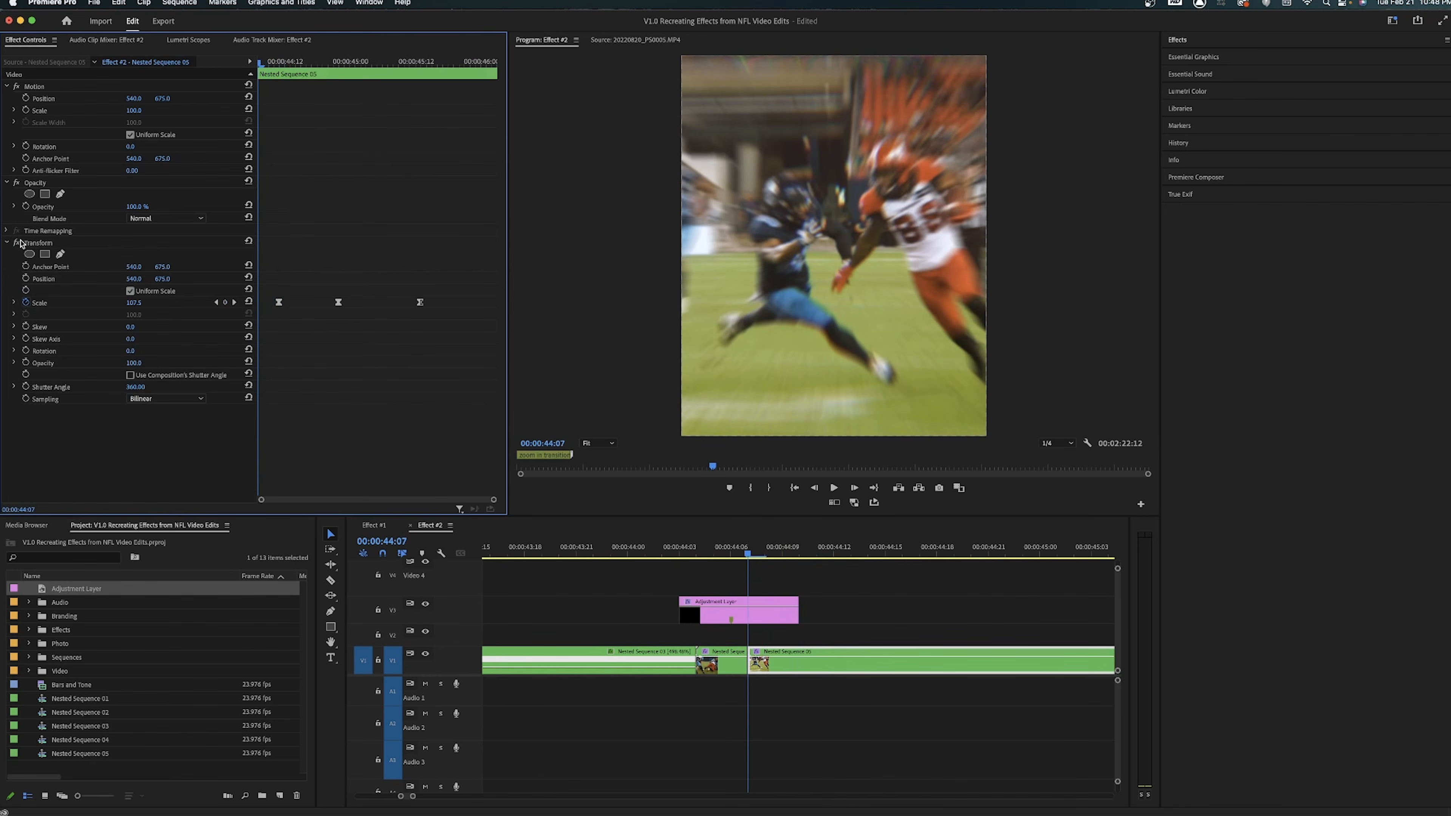
left_click(702, 568)
key("minus")
key("minus")
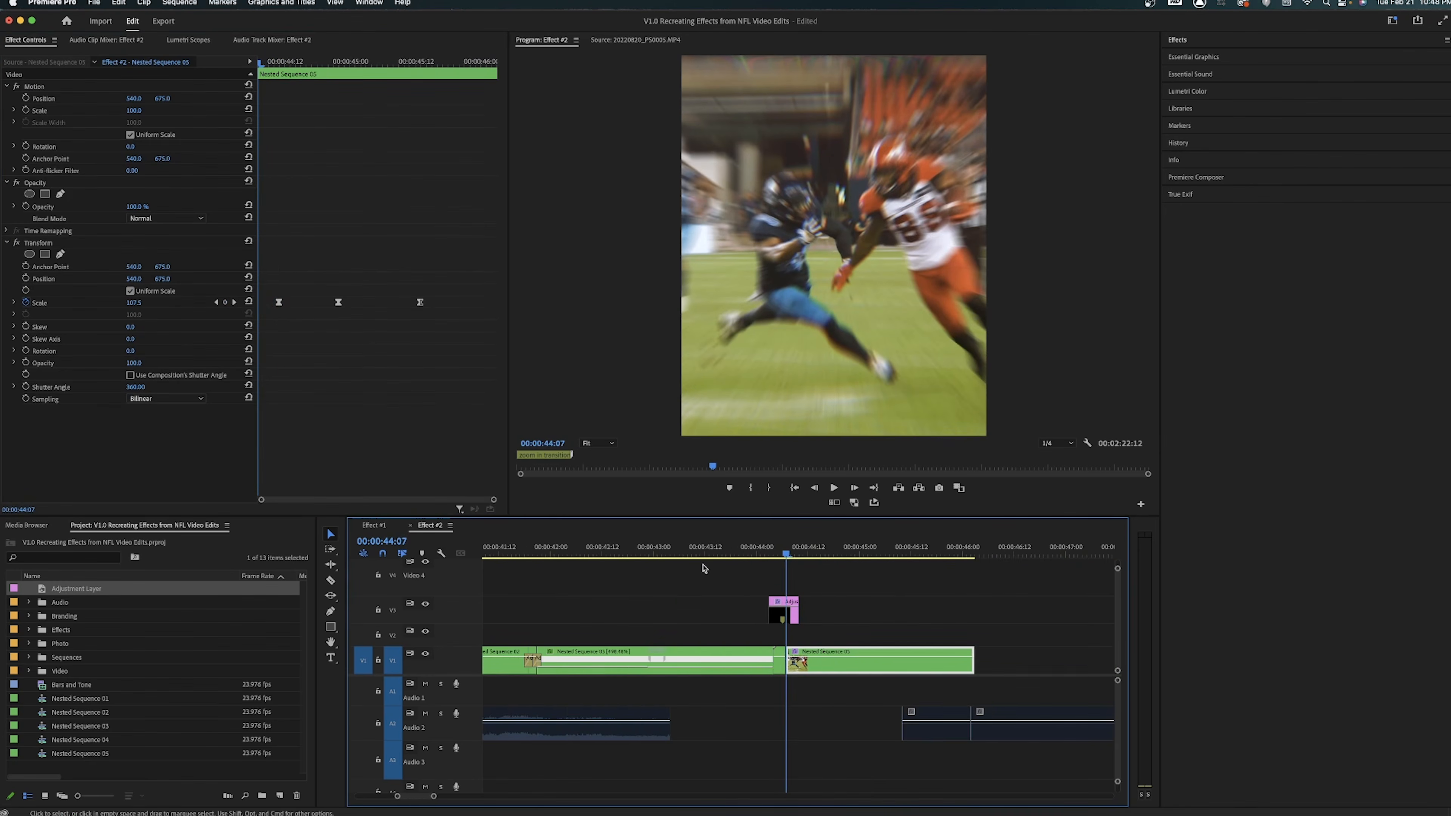
key("equal")
left_click_drag(748, 553, 705, 554)
key("space")
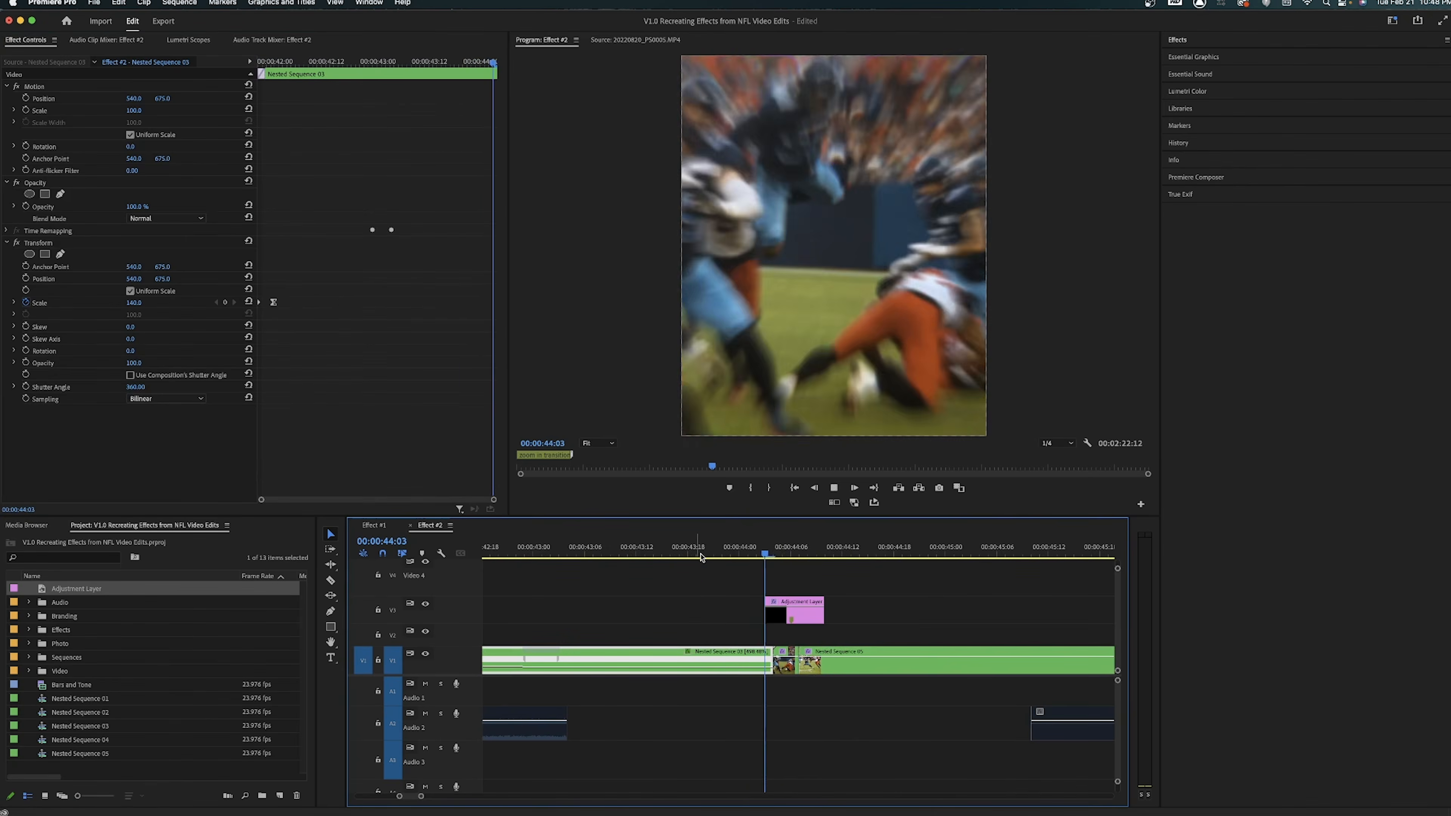
key("space")
left_click_drag(819, 553, 775, 553)
key("equal")
left_click(803, 553)
key("minus")
key("minus")
key("minus")
key("equal")
key("equal")
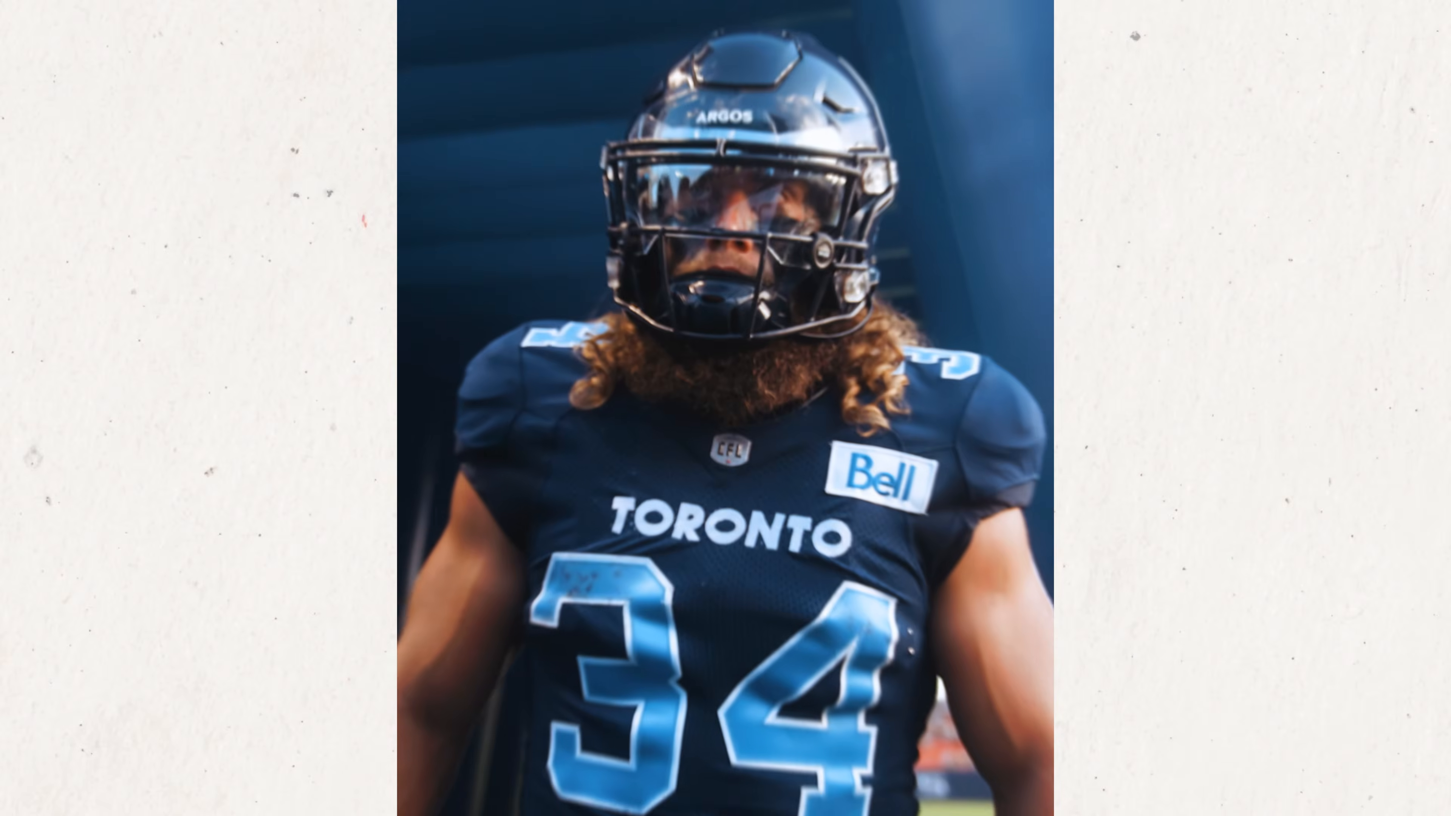